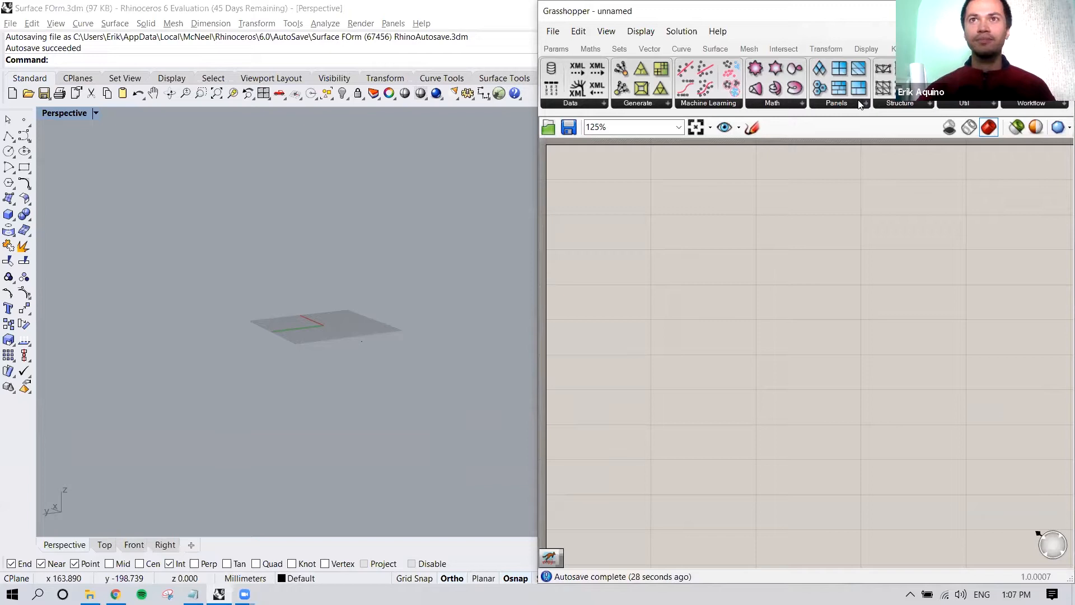
pyautogui.click(891, 105)
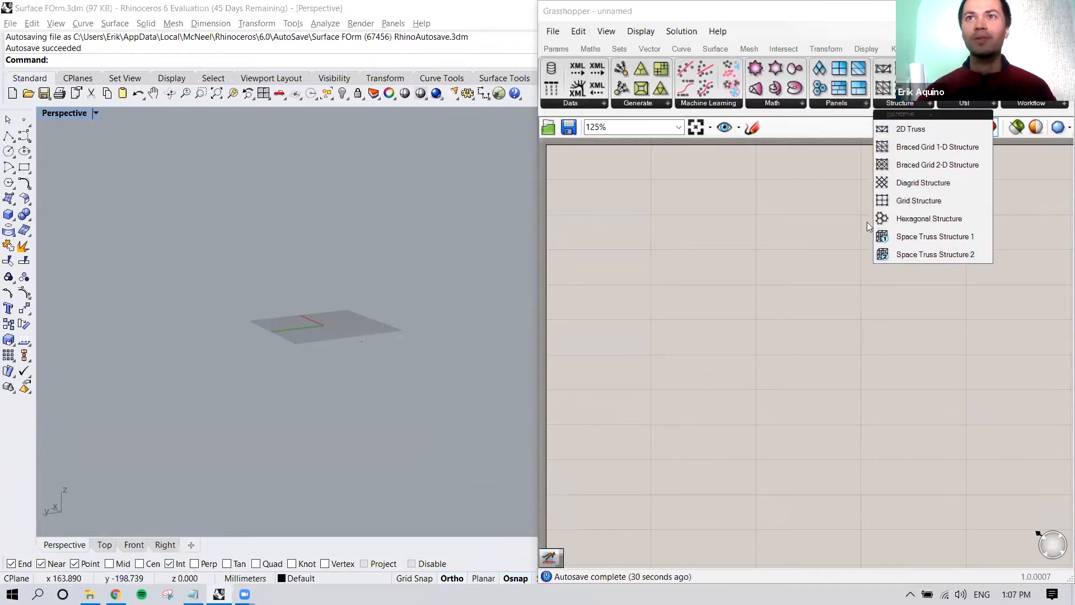
pyautogui.click(863, 105)
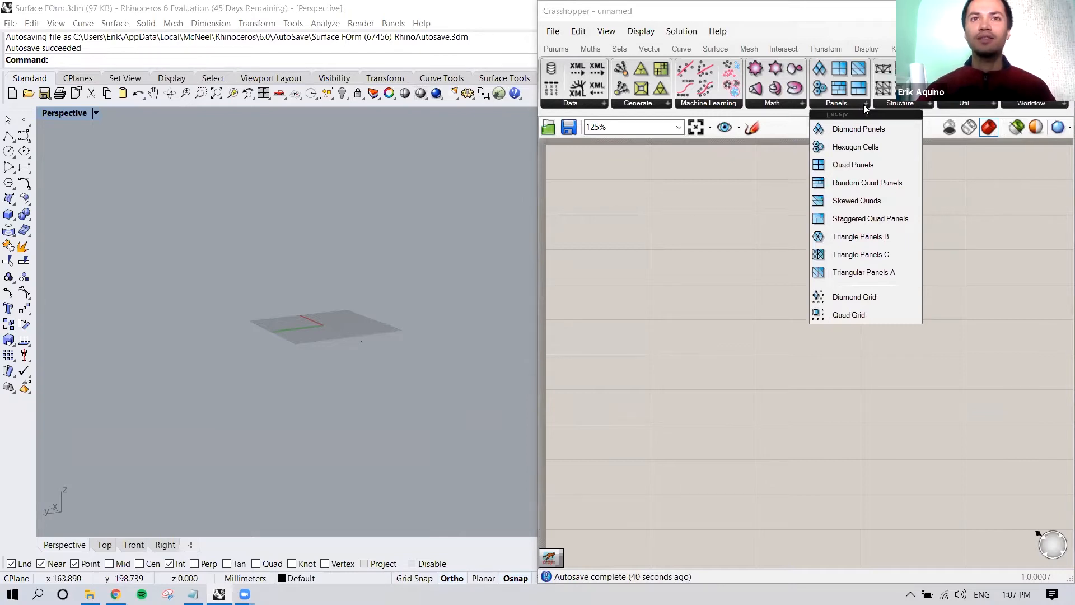
pyautogui.click(785, 167)
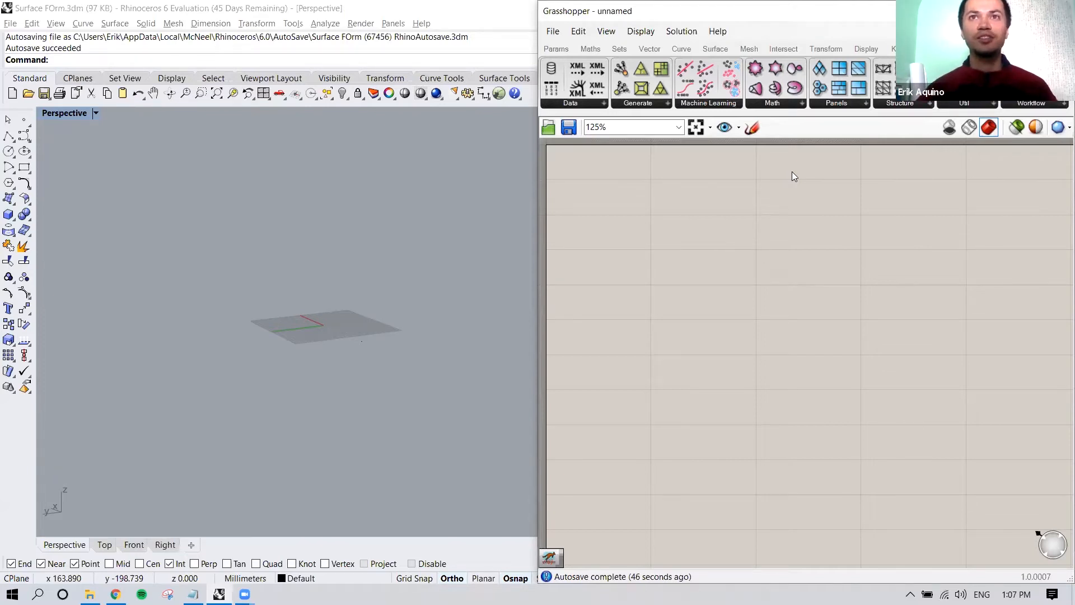
# Draw a long rectangular plane surface from corner to corner so that it extends beyond both ends of the construction grid
pyautogui.moveTo(394, 216); pyautogui.dragTo(379, 262, button='right')
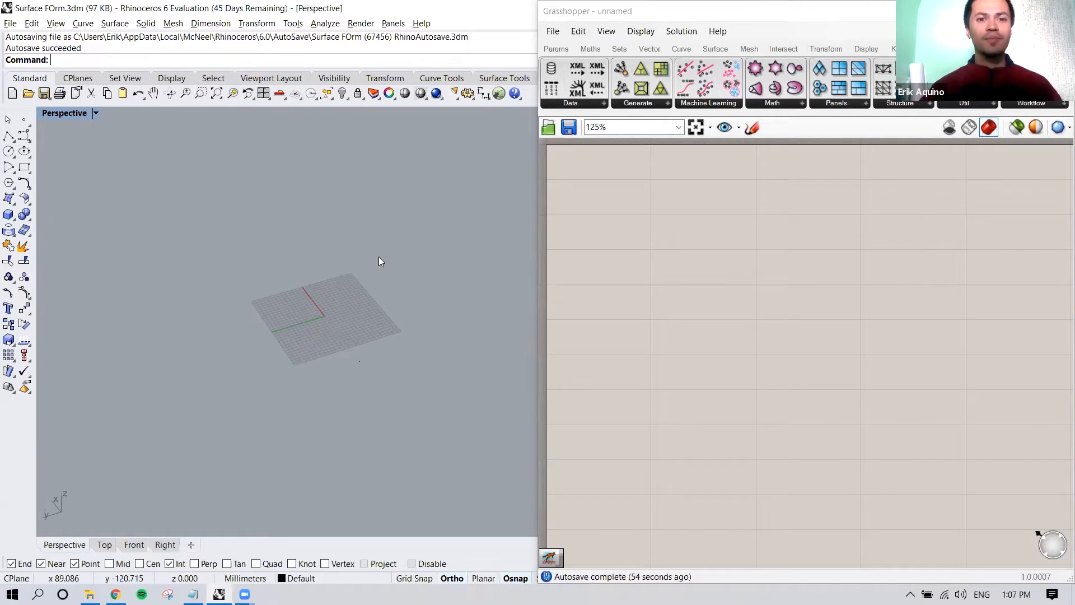
pyautogui.write('Planw')
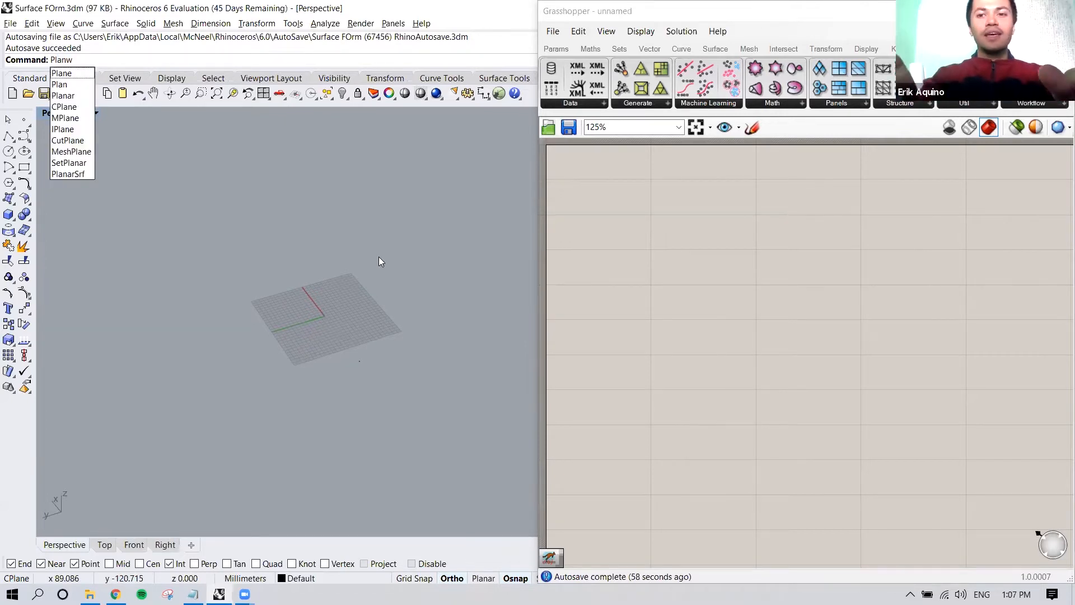
pyautogui.press('BackSpace')
pyautogui.write('e')
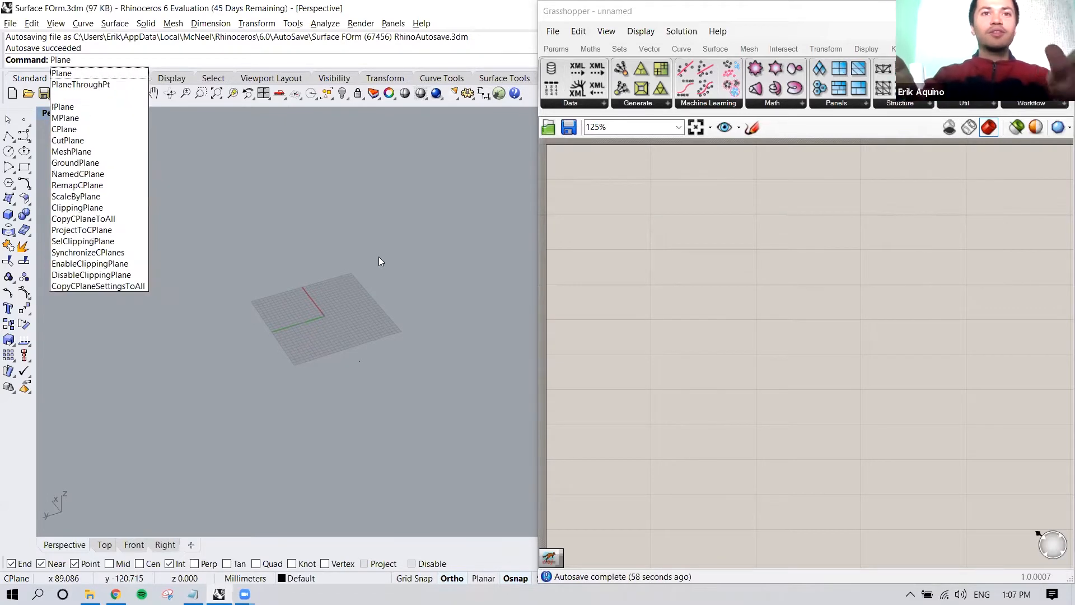
pyautogui.press('Return')
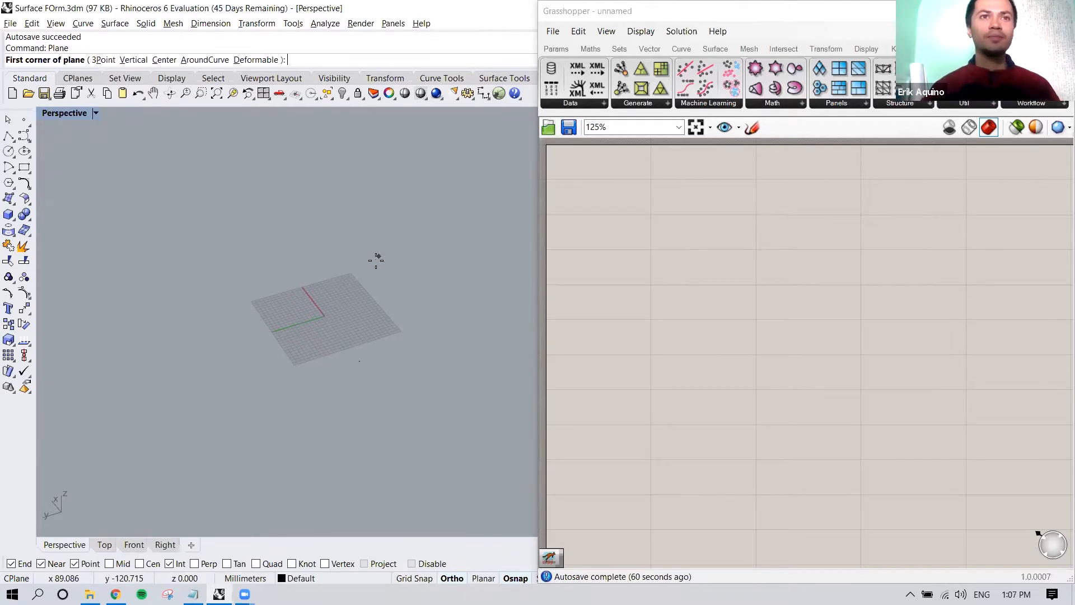
pyautogui.click(231, 247)
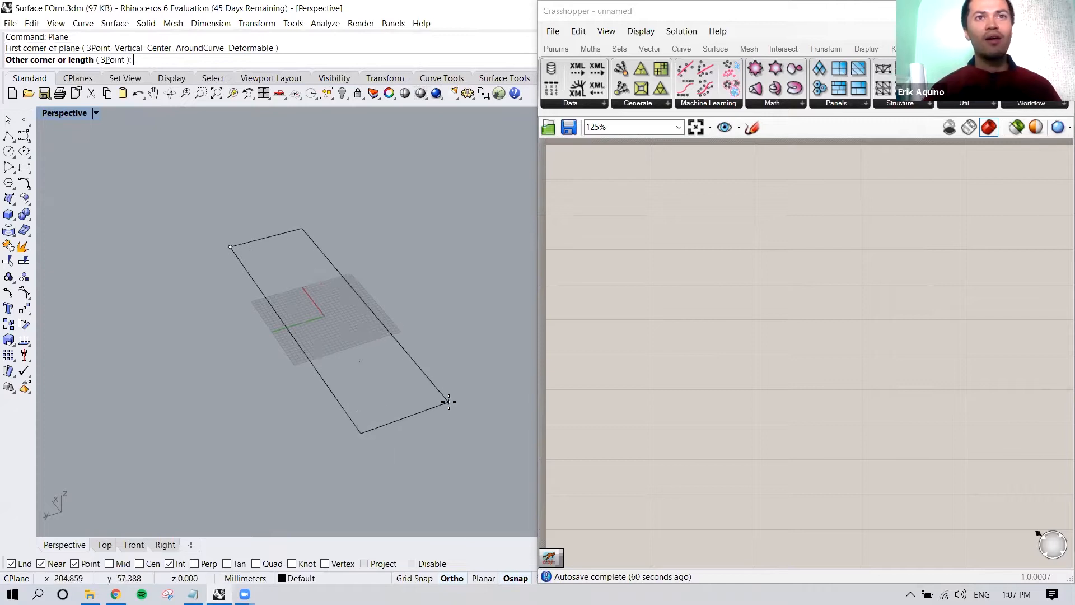
pyautogui.click(458, 395)
pyautogui.moveTo(427, 347); pyautogui.dragTo(392, 345, button='right')
pyautogui.click(380, 346)
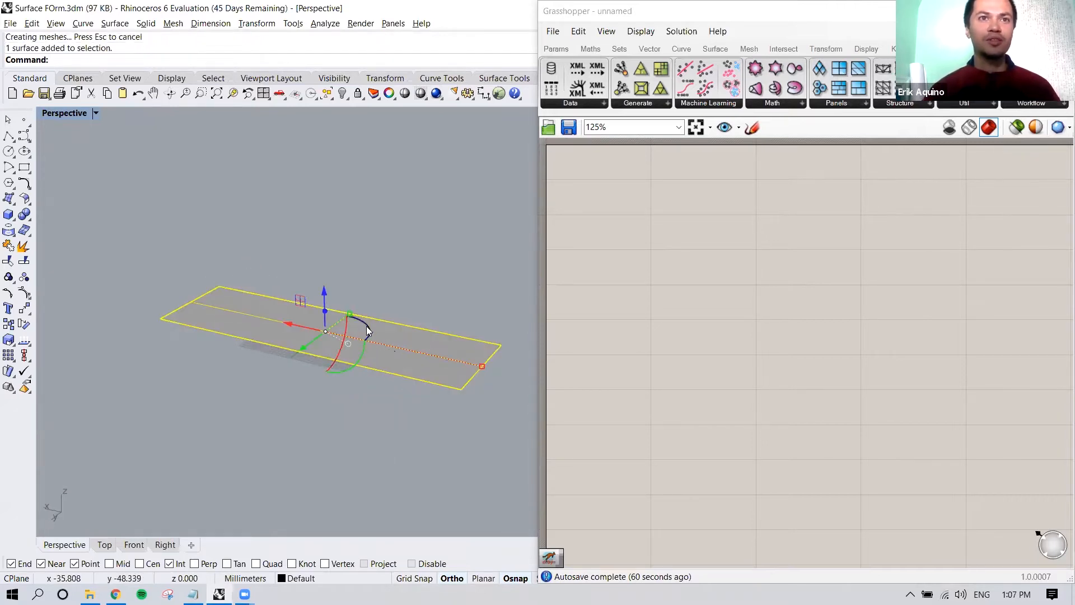
pyautogui.click(423, 296)
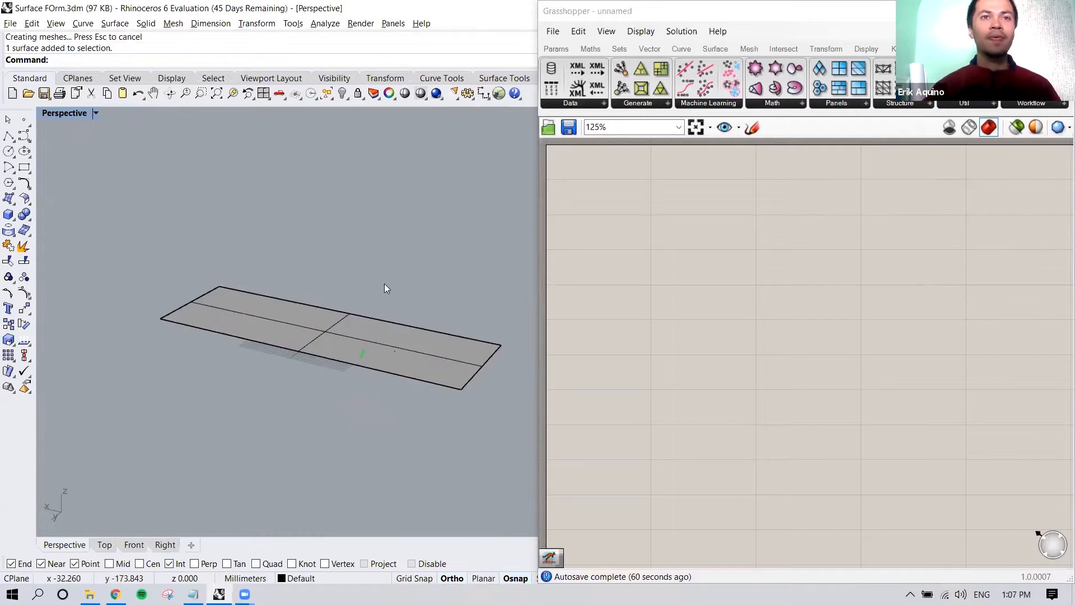
# Turn on the control points of the rectangular plane
pyautogui.click(354, 320)
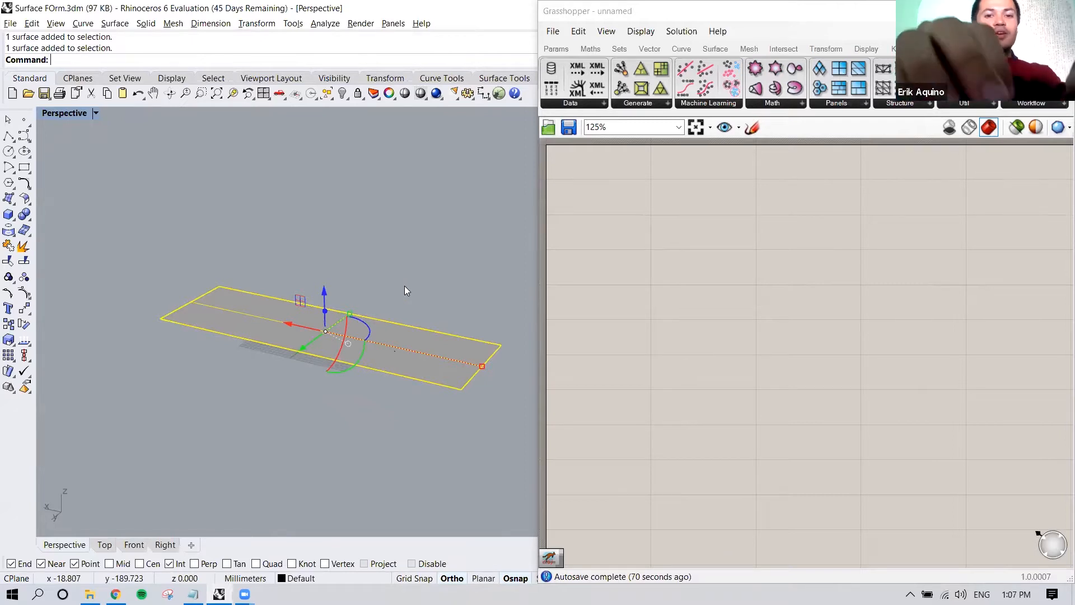
pyautogui.write('PointsOn')
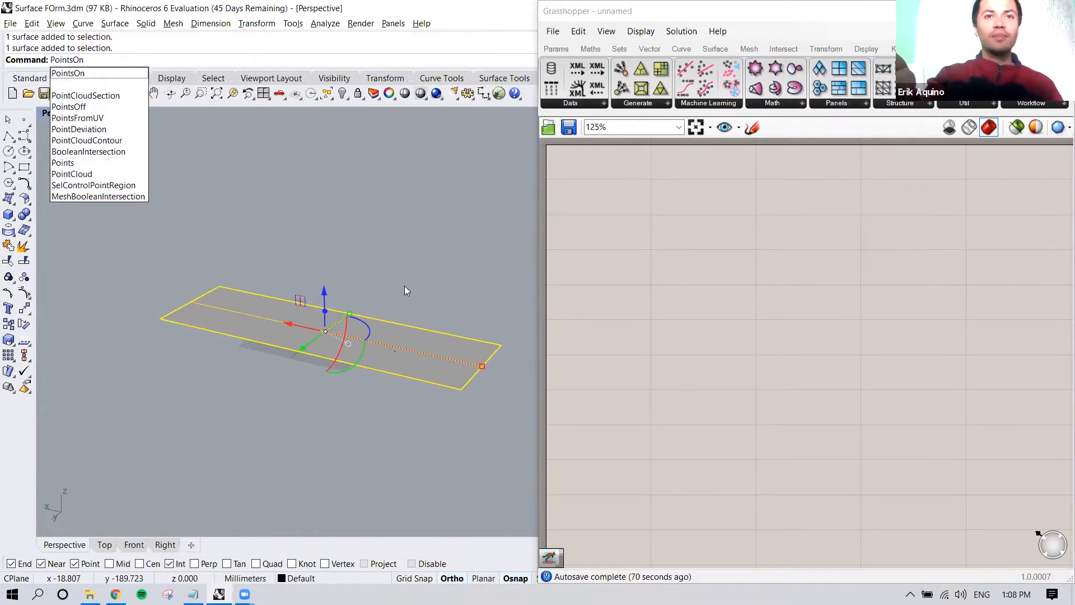
pyautogui.press('Return')
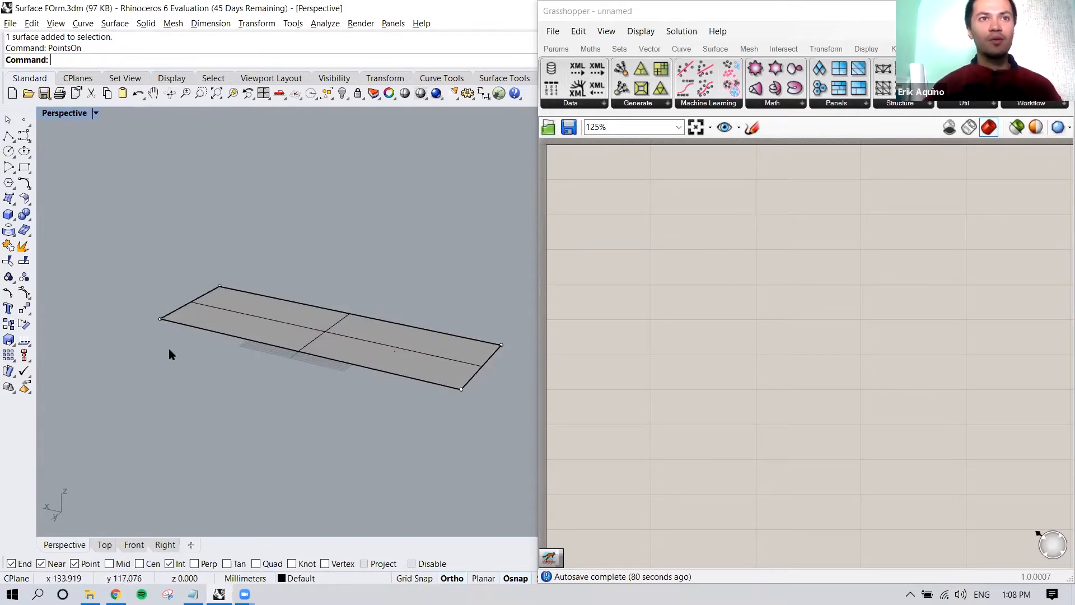
# Rebuild the plane with point counts of 7 in U and 3 in V, degree 3 in U and 2 in V
pyautogui.click(292, 305)
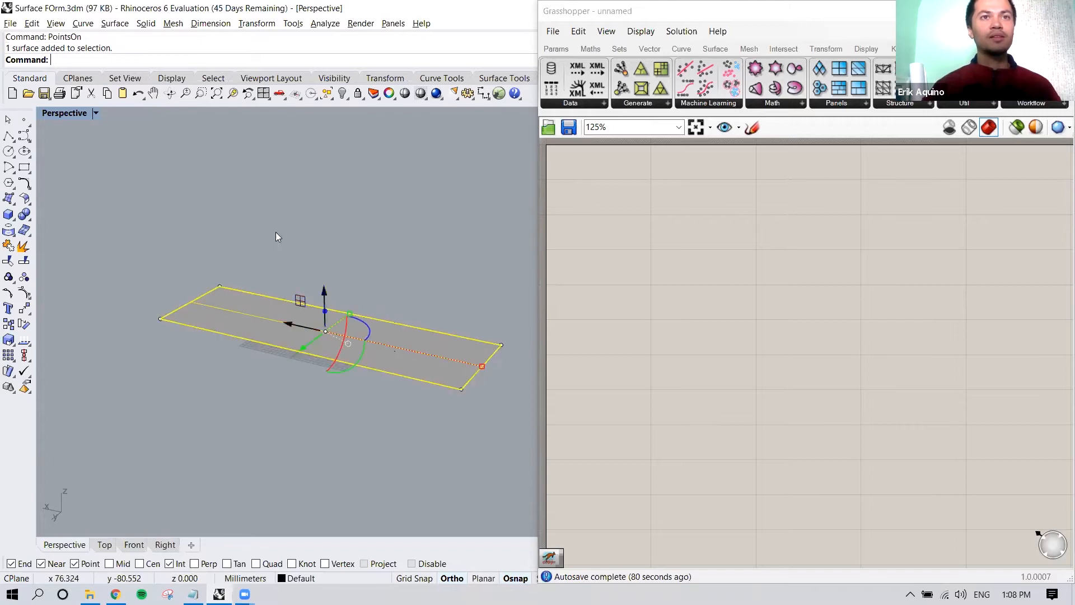
pyautogui.write('Rebuild')
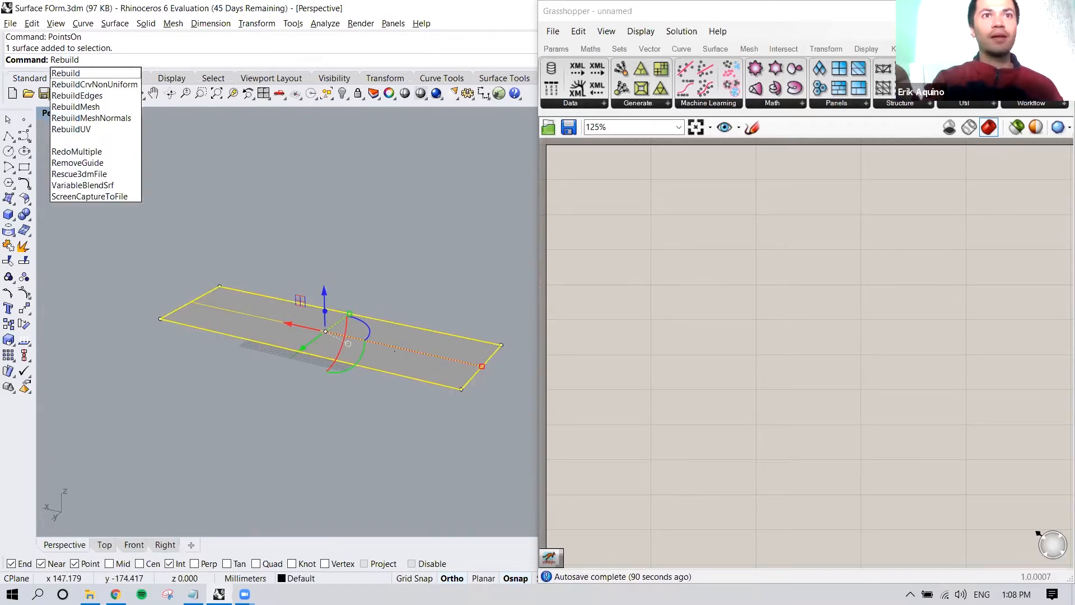
pyautogui.press('Return')
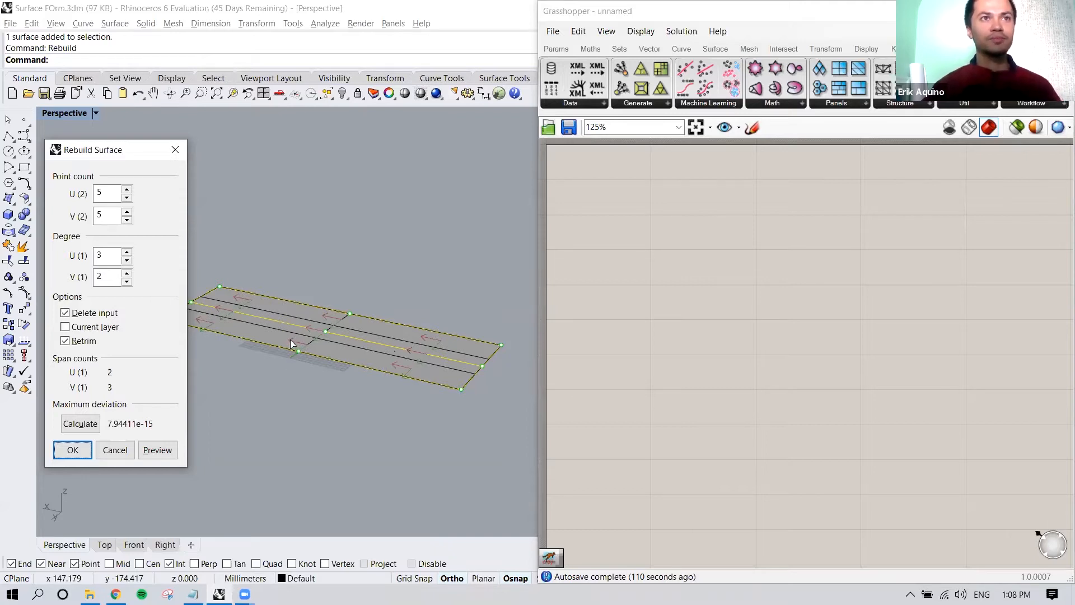
pyautogui.click(128, 191)
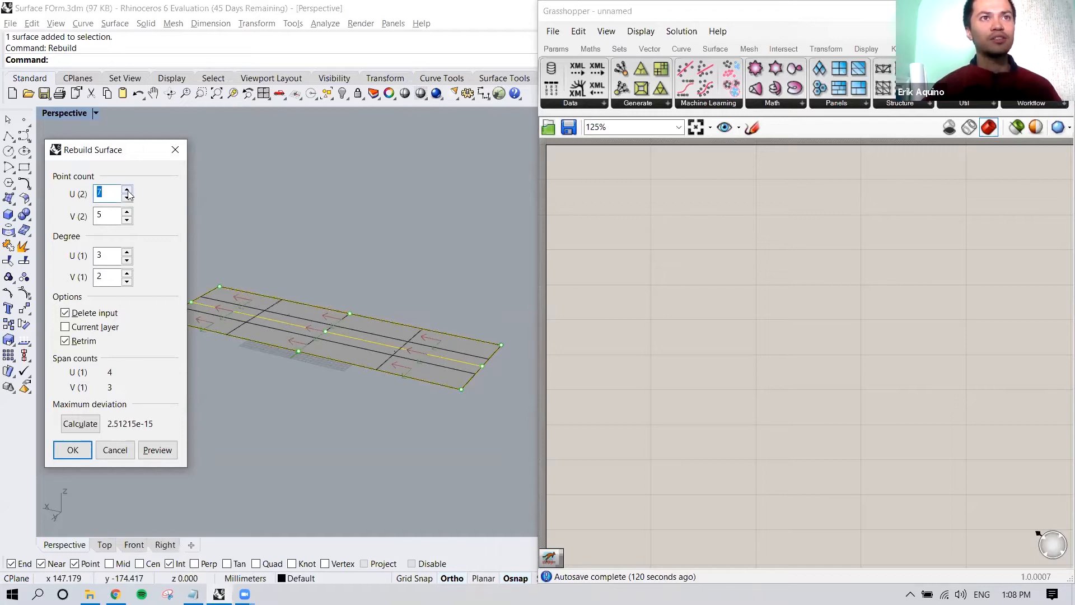
pyautogui.click(127, 220)
pyautogui.click(127, 220)
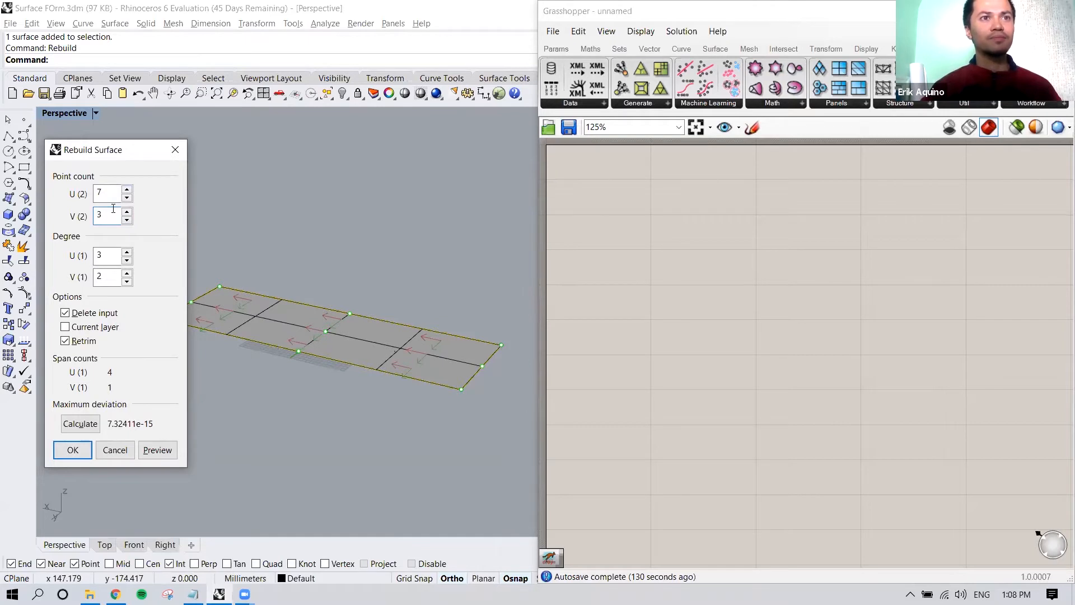
pyautogui.click(87, 453)
pyautogui.click(331, 411)
# Widen the modelling window and raise the middle row of three control points vertically to form a central hump
pyautogui.moveTo(332, 411); pyautogui.dragTo(384, 401, button='right')
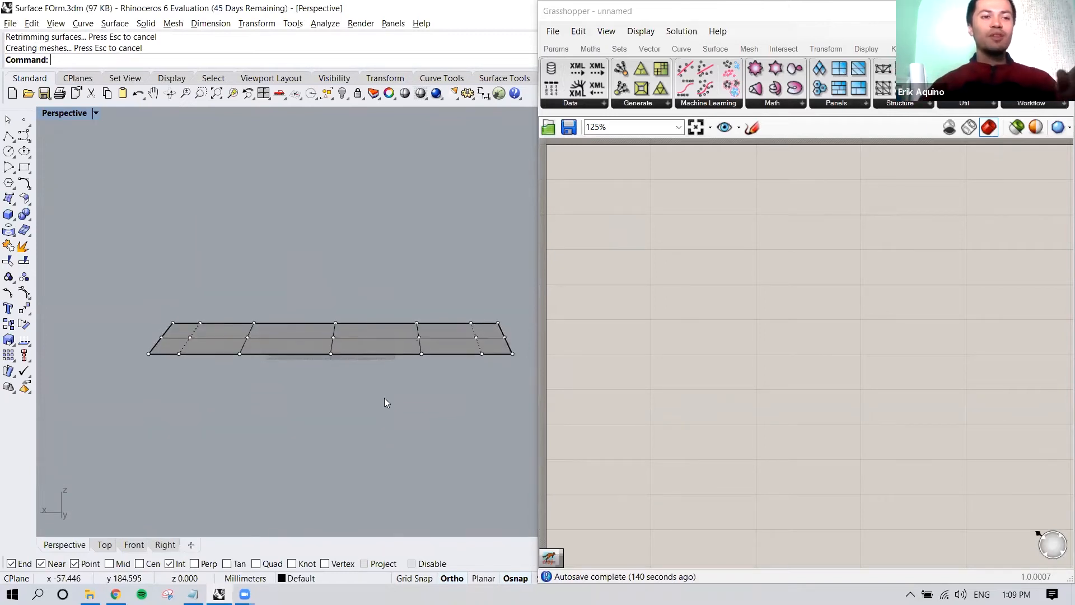
pyautogui.keyDown('shift'); pyautogui.moveTo(398, 386); pyautogui.dragTo(379, 379, button='right'); pyautogui.keyUp('shift')
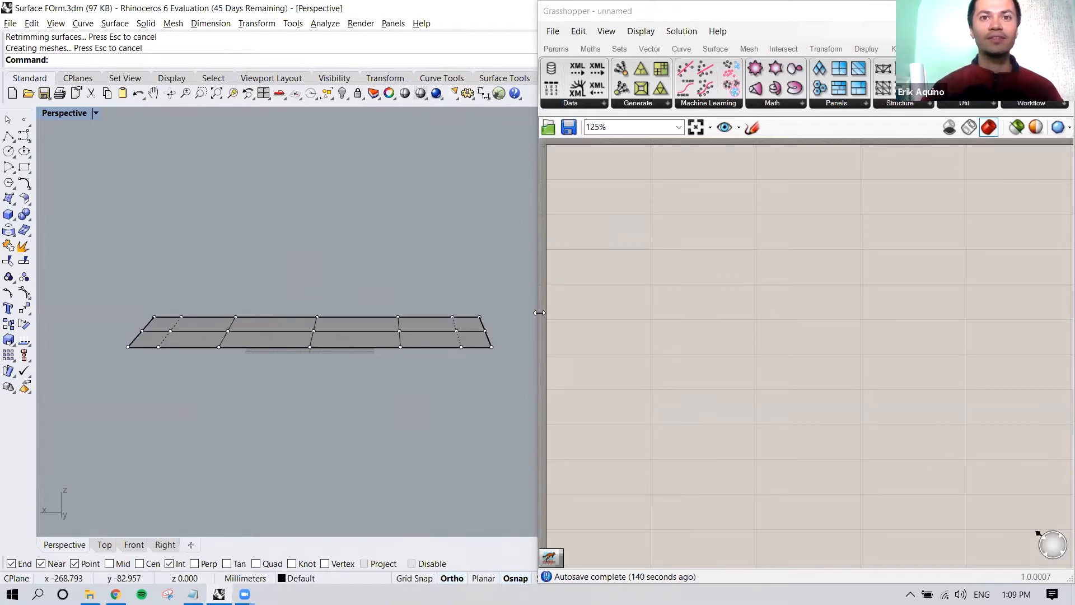
pyautogui.moveTo(539, 313); pyautogui.dragTo(661, 314)
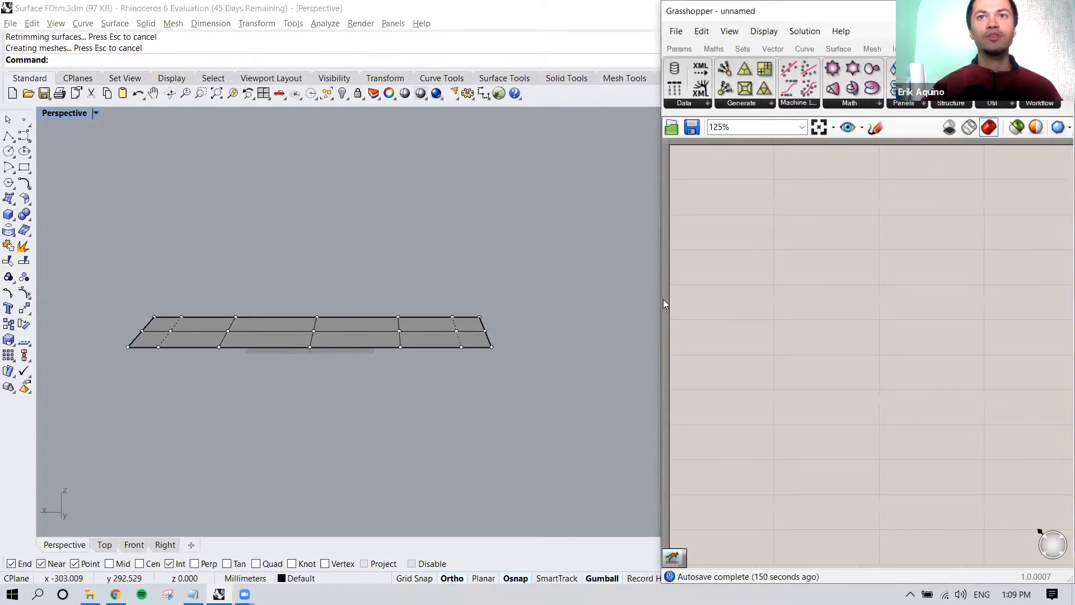
pyautogui.moveTo(313, 313); pyautogui.dragTo(310, 323, button='right')
pyautogui.moveTo(299, 298); pyautogui.dragTo(346, 371)
pyautogui.moveTo(322, 328); pyautogui.dragTo(373, 311, button='right')
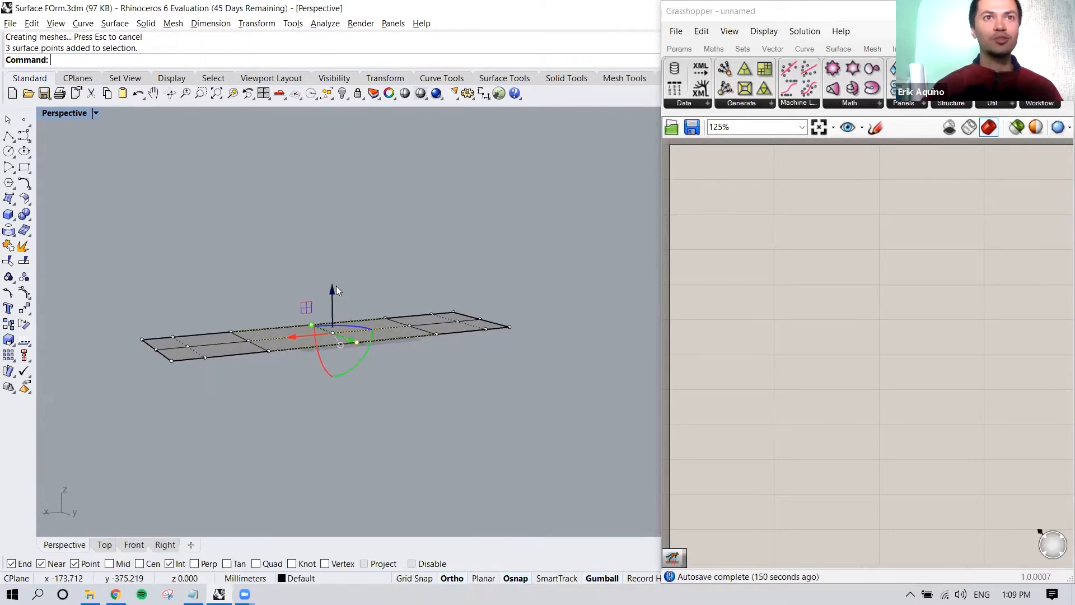
pyautogui.moveTo(336, 287); pyautogui.dragTo(339, 246)
pyautogui.moveTo(377, 266)
pyautogui.mouseDown(button='right')
pyautogui.moveTo(273, 270)
pyautogui.moveTo(369, 271)
pyautogui.mouseUp(button='right')
pyautogui.click(383, 273)
# Raise the row of control points along one short end of the surface so that the end curves upward
pyautogui.moveTo(402, 338)
pyautogui.mouseDown(button='right')
pyautogui.moveTo(363, 324)
pyautogui.moveTo(388, 341)
pyautogui.mouseUp(button='right')
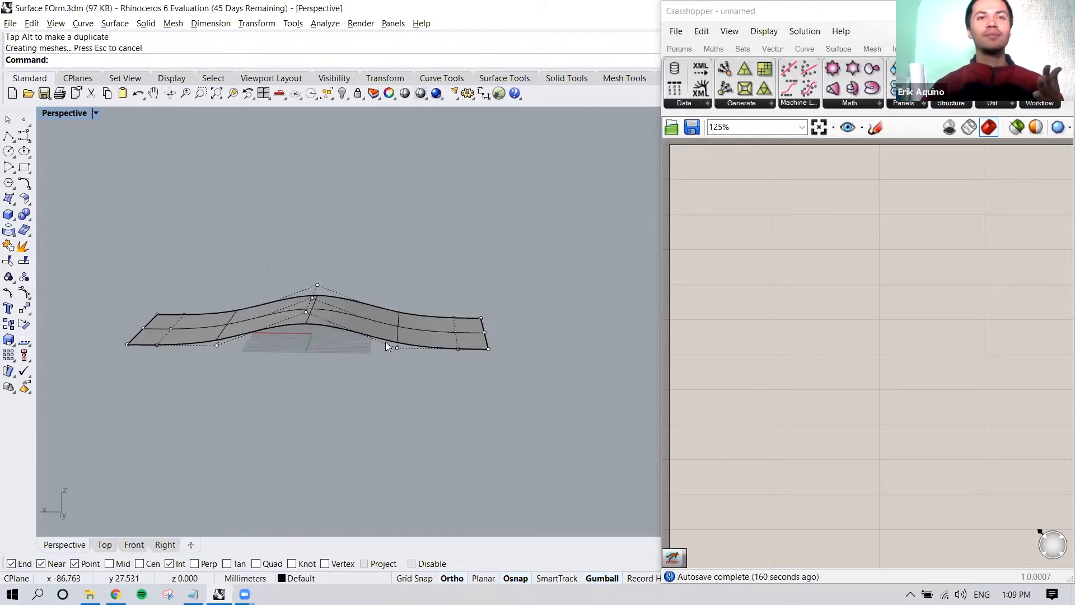
pyautogui.moveTo(385, 346); pyautogui.dragTo(388, 315, button='right')
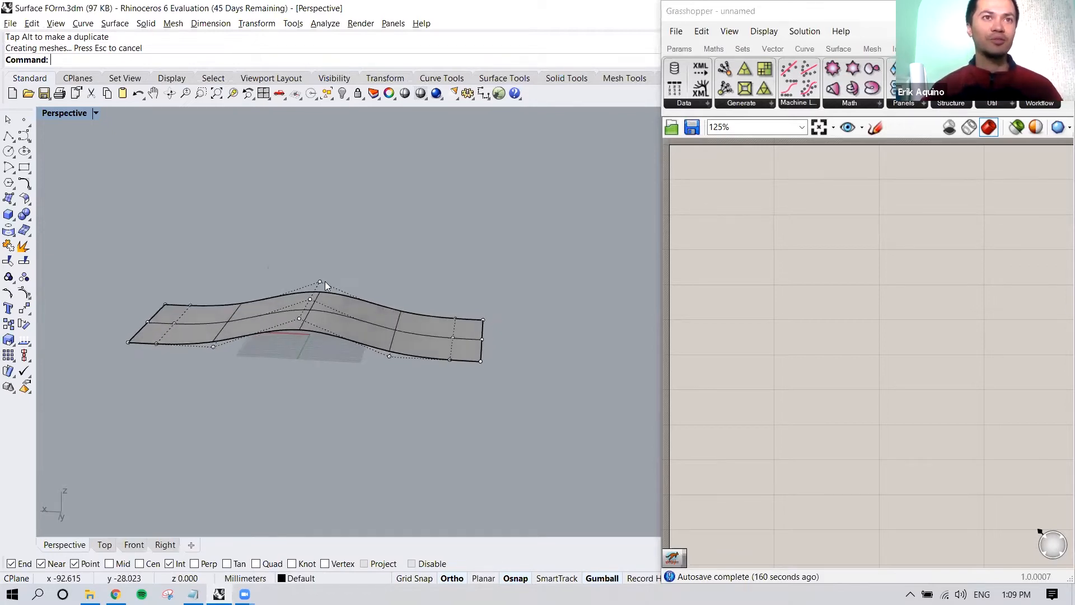
pyautogui.moveTo(316, 310); pyautogui.dragTo(320, 325, button='right')
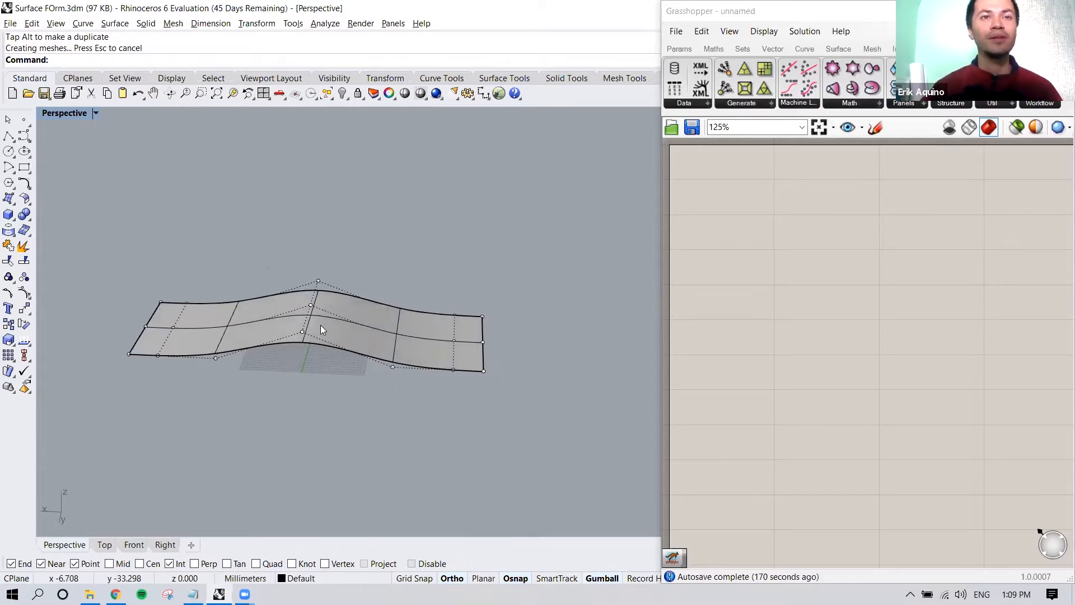
pyautogui.moveTo(448, 337); pyautogui.dragTo(461, 326, button='right')
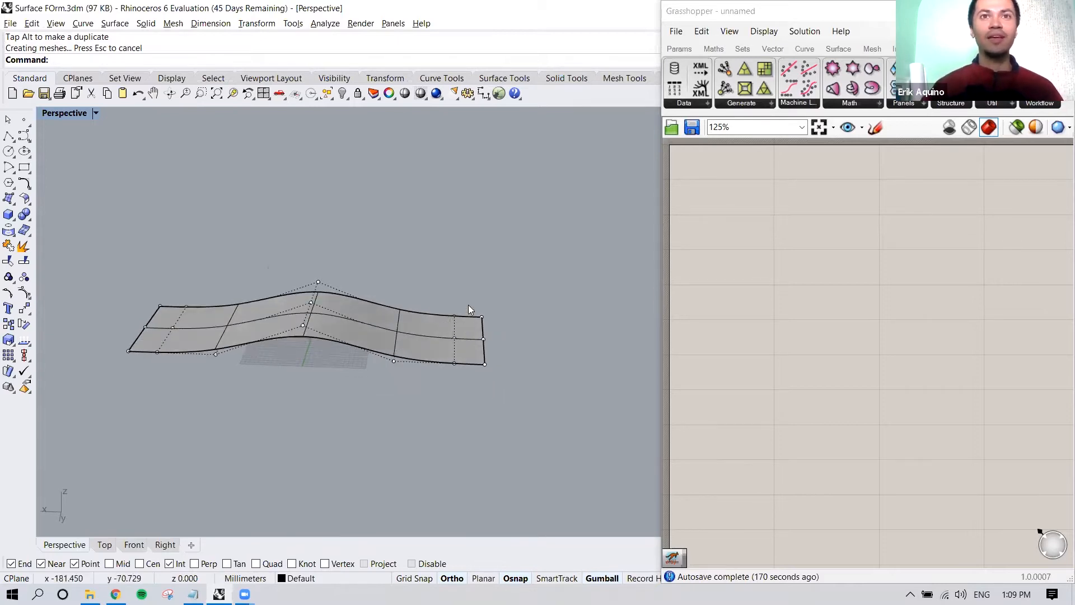
pyautogui.moveTo(469, 301); pyautogui.dragTo(491, 285)
pyautogui.click(530, 316)
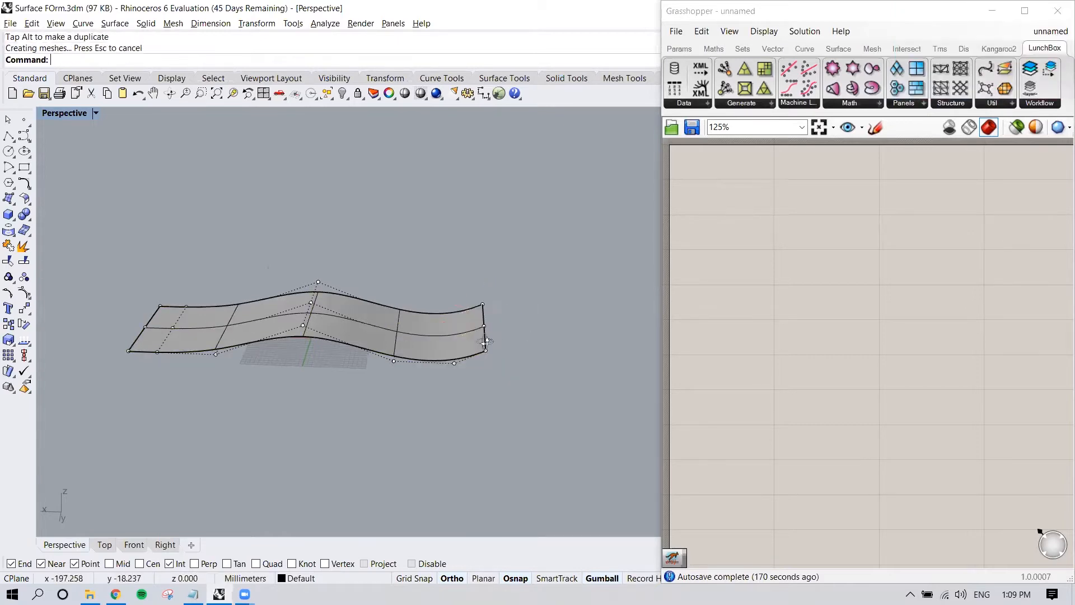
# Select the curved surface and run PointsOn for it again
pyautogui.moveTo(480, 338); pyautogui.dragTo(509, 347, button='right')
pyautogui.click(404, 325)
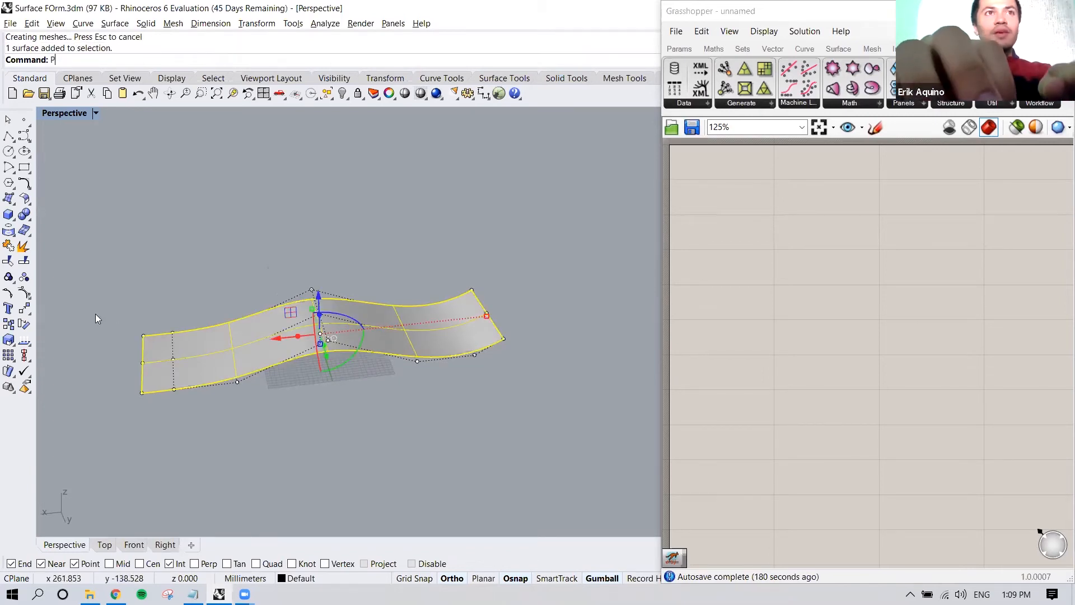
pyautogui.write('PointsOn')
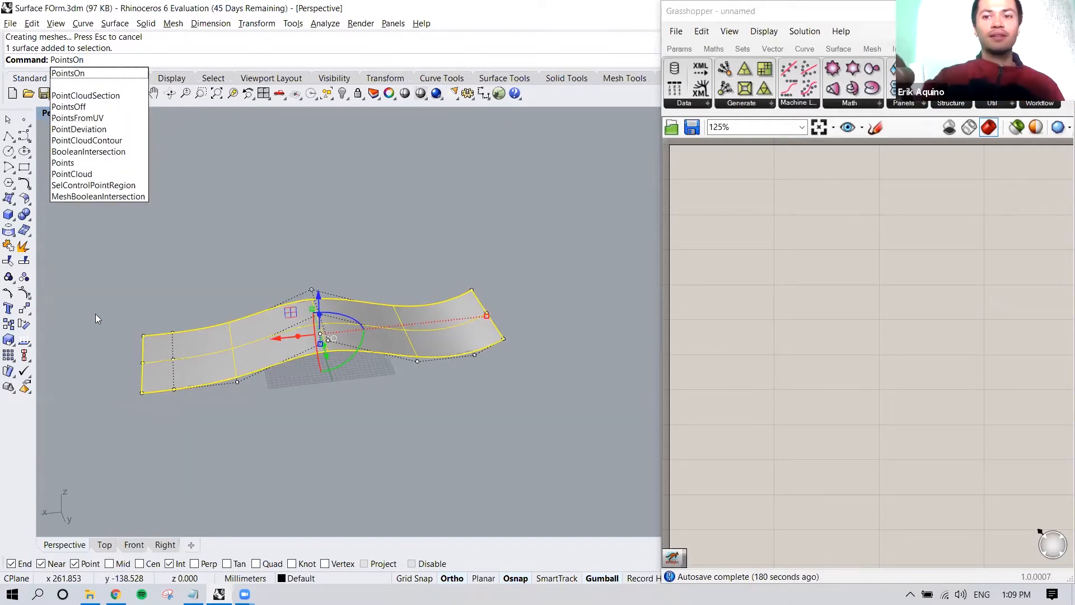
pyautogui.press('Return')
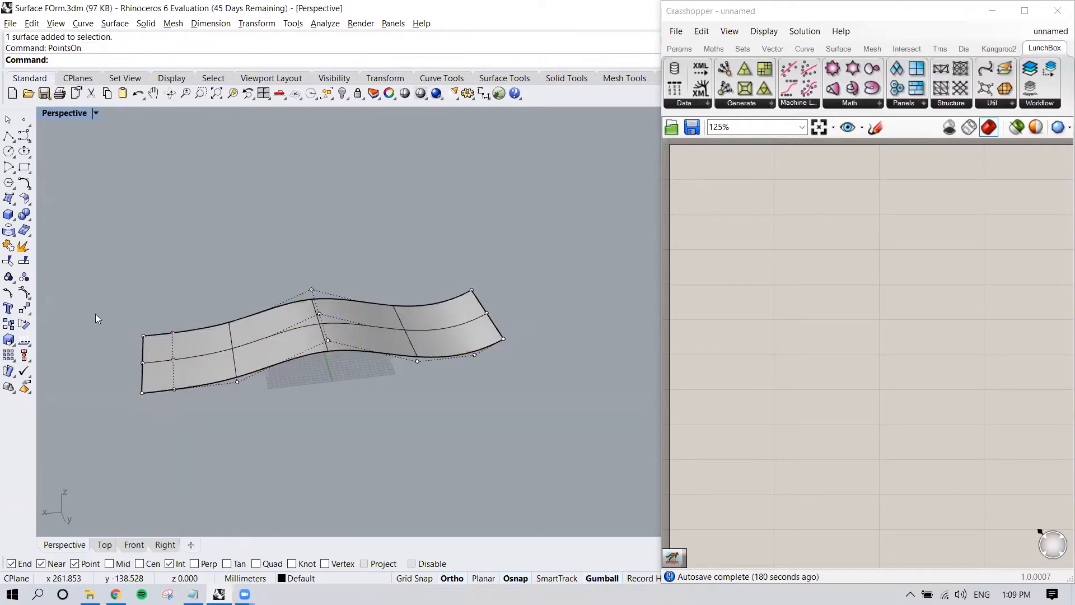
# Raise the second row of control points near the flat short end, and the neighbouring single control point on the front long edge
pyautogui.moveTo(182, 345); pyautogui.dragTo(177, 319, button='right')
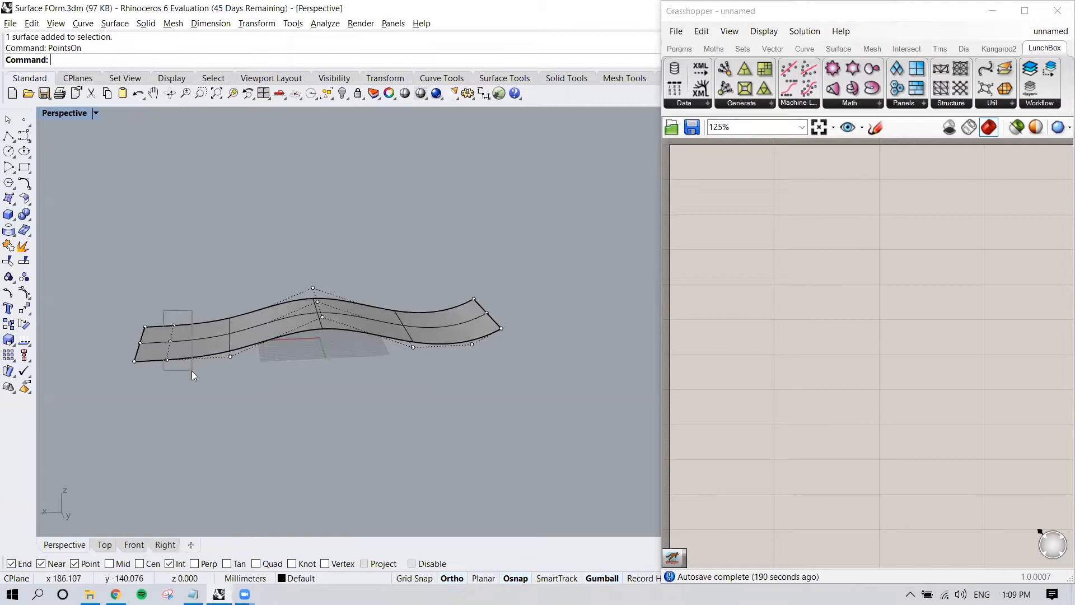
pyautogui.moveTo(191, 370); pyautogui.dragTo(194, 372)
pyautogui.moveTo(167, 301); pyautogui.dragTo(166, 291)
pyautogui.click(229, 296)
pyautogui.moveTo(229, 354); pyautogui.dragTo(230, 268)
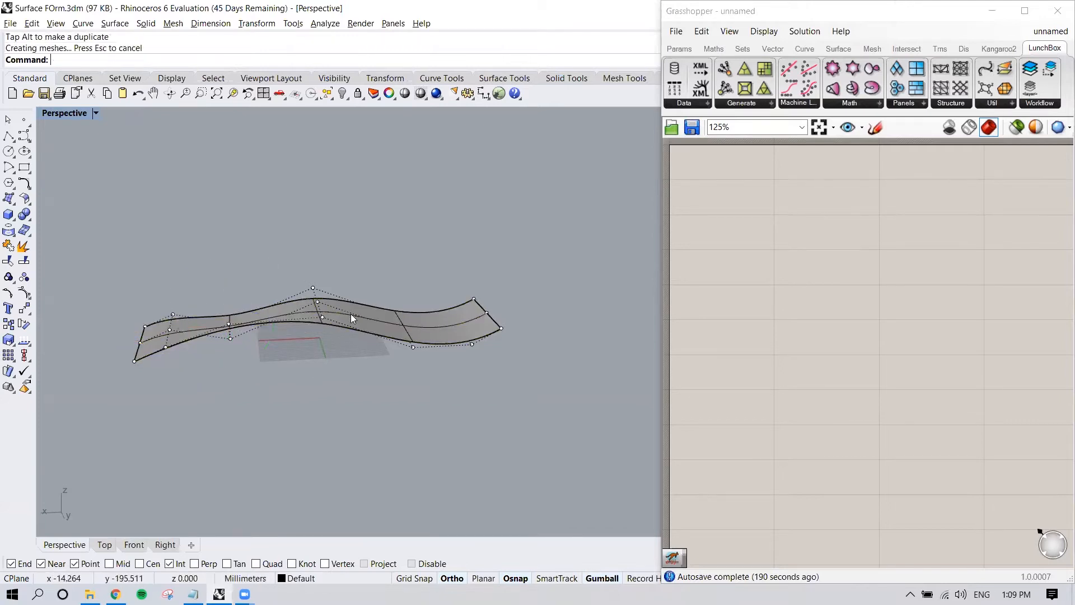
# Raise the single front-edge control point between the central hump and the upturned end
pyautogui.click(414, 344)
pyautogui.click(415, 350)
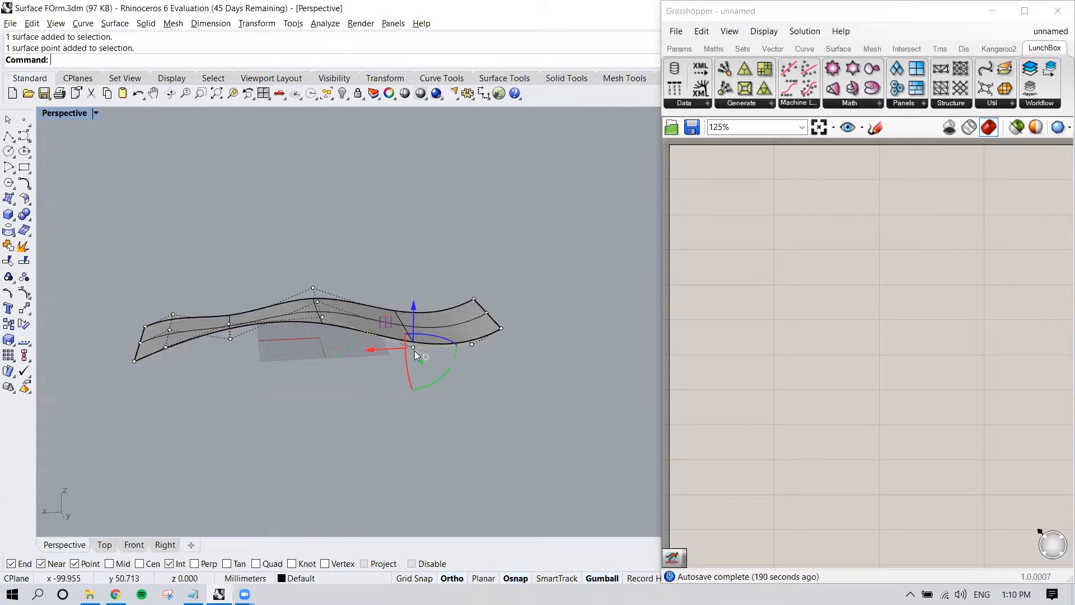
pyautogui.moveTo(415, 312); pyautogui.dragTo(419, 268)
pyautogui.click(226, 267)
# Try raising the control point at a far end corner of the surface, and undo the move
pyautogui.moveTo(225, 264); pyautogui.dragTo(339, 242, button='right')
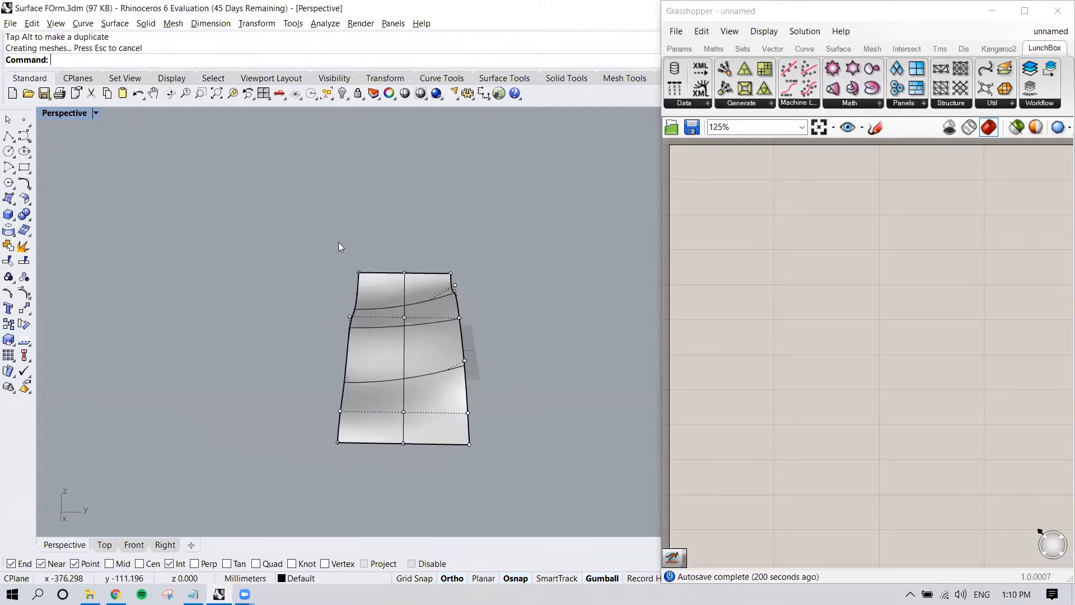
pyautogui.moveTo(369, 279); pyautogui.dragTo(370, 280)
pyautogui.moveTo(360, 231); pyautogui.dragTo(363, 216)
pyautogui.click(428, 217)
pyautogui.moveTo(429, 218); pyautogui.dragTo(400, 255, button='right')
pyautogui.hotkey('ctrl', 'z')
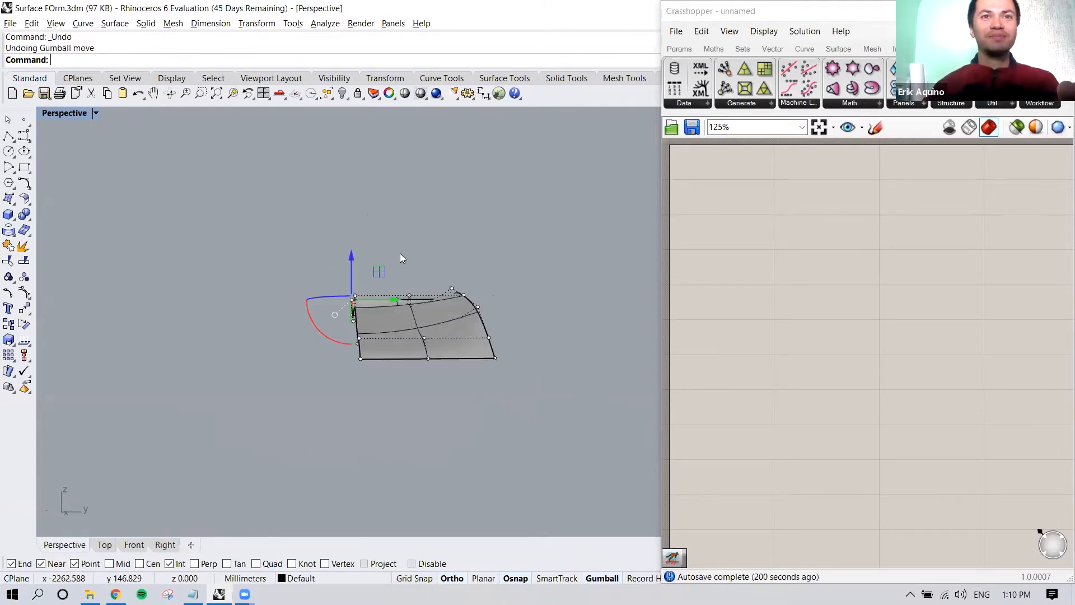
# Raise the low control point on the surface's near long edge, between the central hump and the short end
pyautogui.moveTo(540, 351); pyautogui.dragTo(238, 346, button='right')
pyautogui.click(240, 357)
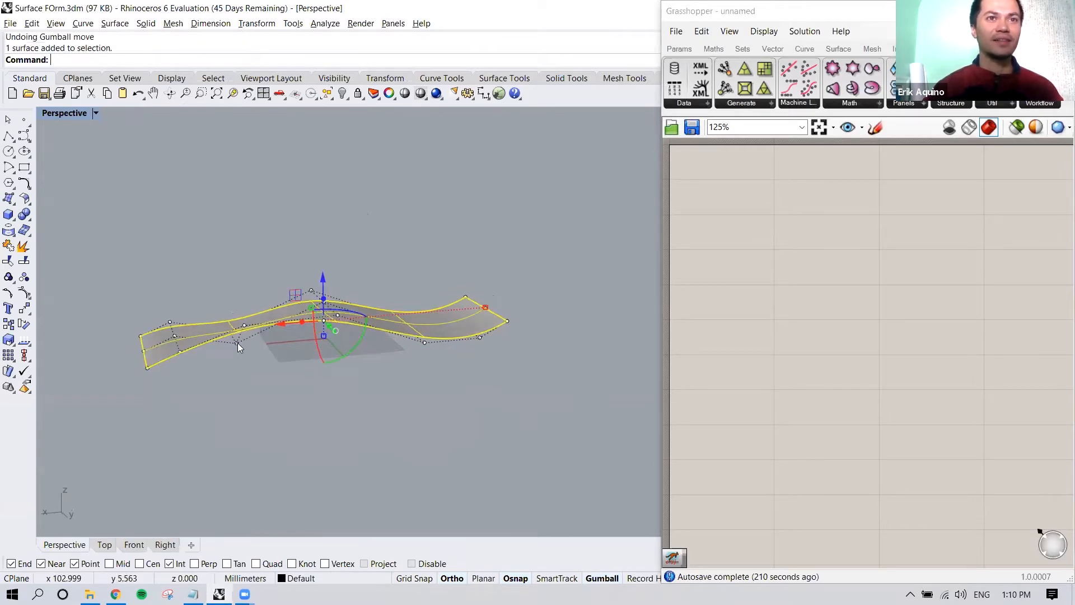
pyautogui.click(237, 342)
pyautogui.moveTo(236, 300); pyautogui.dragTo(260, 258)
pyautogui.click(328, 264)
pyautogui.moveTo(328, 263); pyautogui.dragTo(335, 264, button='right')
# Raise another control point of the surface slightly to refine the wave, and deselect it
pyautogui.moveTo(358, 260); pyautogui.dragTo(252, 343, button='right')
pyautogui.click(231, 317)
pyautogui.moveTo(245, 319); pyautogui.dragTo(245, 311)
pyautogui.click(315, 368)
pyautogui.moveTo(315, 366)
pyautogui.mouseDown(button='right')
pyautogui.moveTo(279, 274)
pyautogui.moveTo(360, 247)
pyautogui.moveTo(334, 240)
pyautogui.moveTo(255, 259)
pyautogui.moveTo(471, 285)
pyautogui.moveTo(492, 322)
pyautogui.moveTo(480, 359)
pyautogui.mouseUp(button='right')
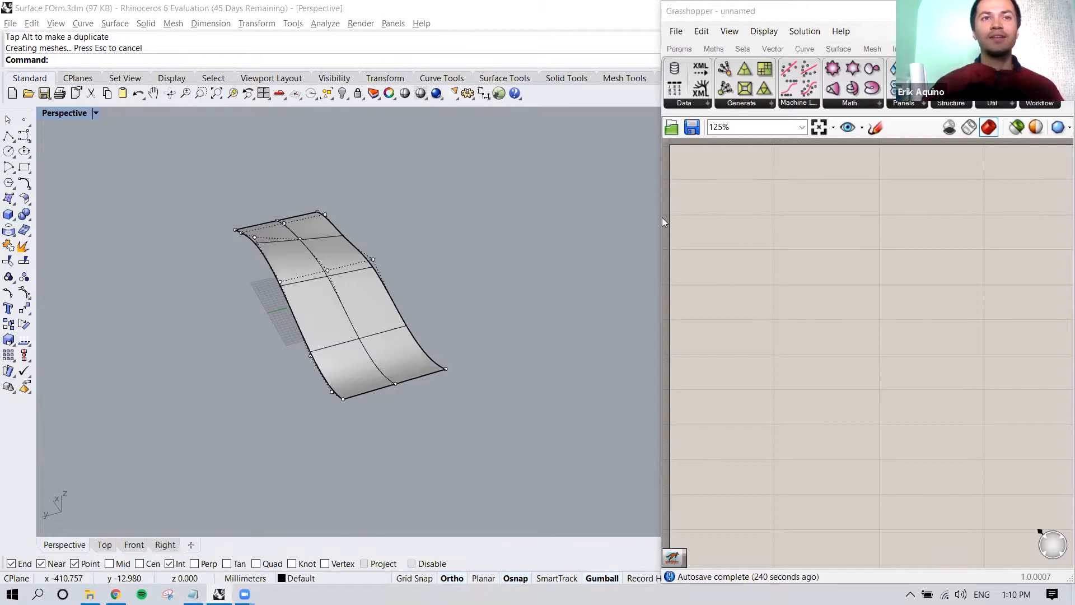
pyautogui.moveTo(405, 292); pyautogui.dragTo(447, 271, button='right')
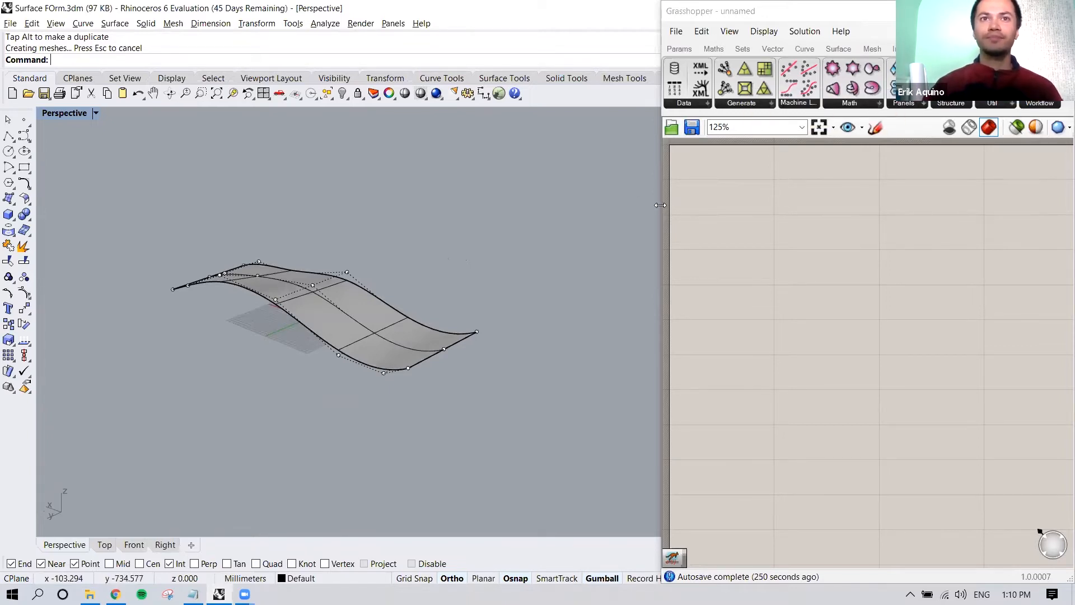
# Widen the Grasshopper window and add a LunchBox Quad Panels component to the canvas
pyautogui.moveTo(660, 205); pyautogui.dragTo(441, 208)
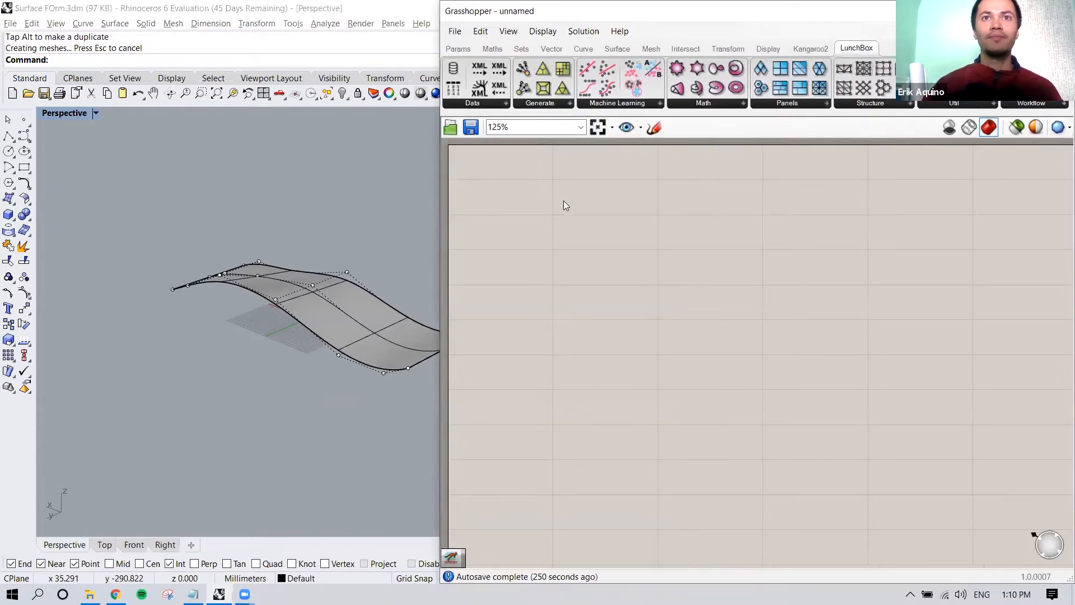
pyautogui.click(828, 104)
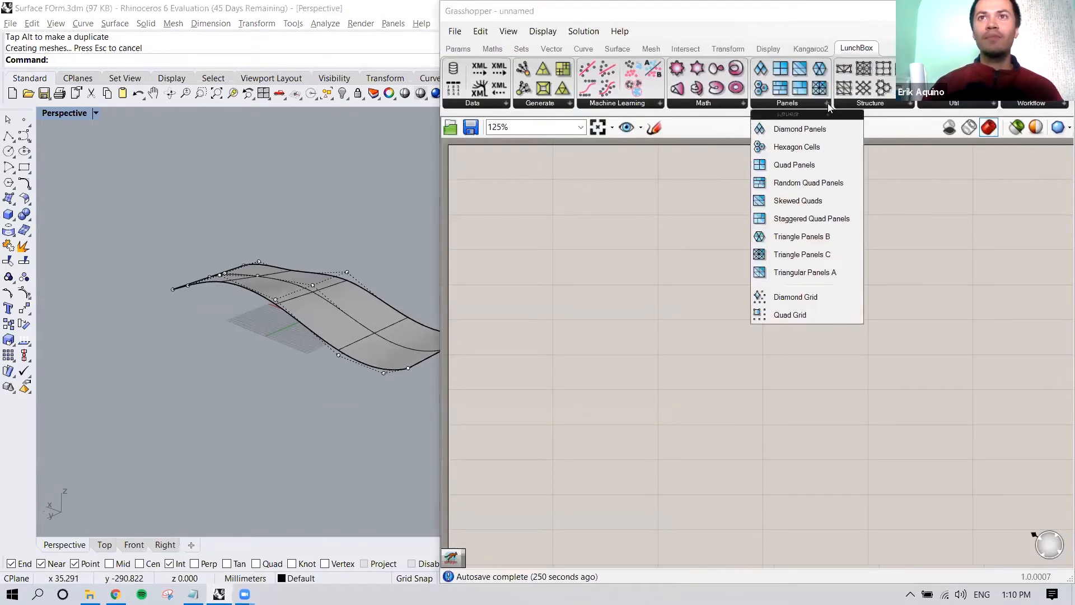
pyautogui.click(807, 183)
pyautogui.click(692, 373)
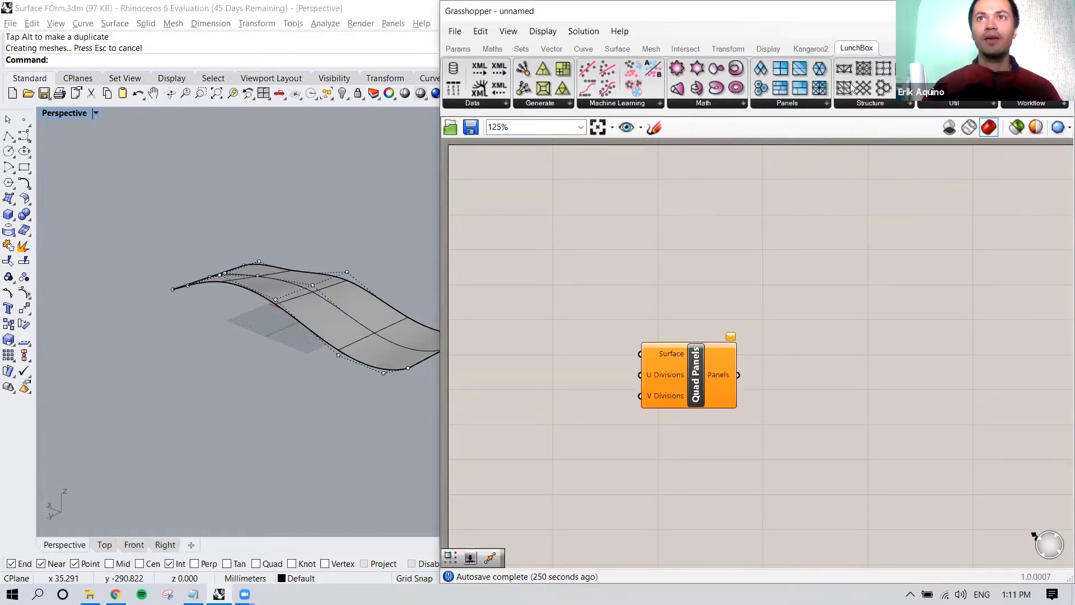
# Add a LunchBox Space Truss Structure 1 component below Quad Panels and move Quad Panels slightly upward
pyautogui.click(874, 105)
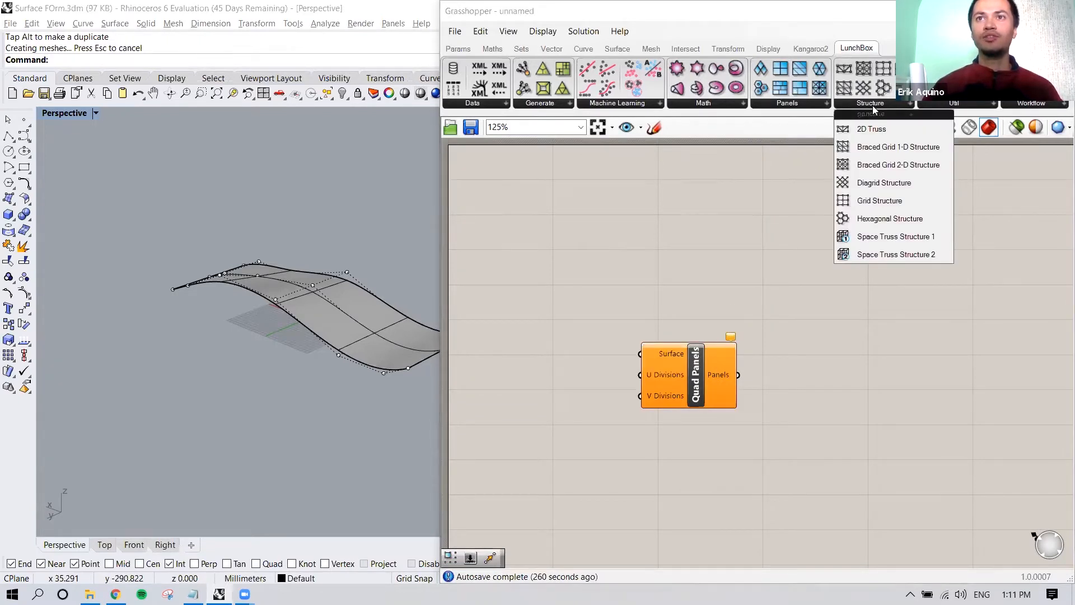
pyautogui.click(866, 237)
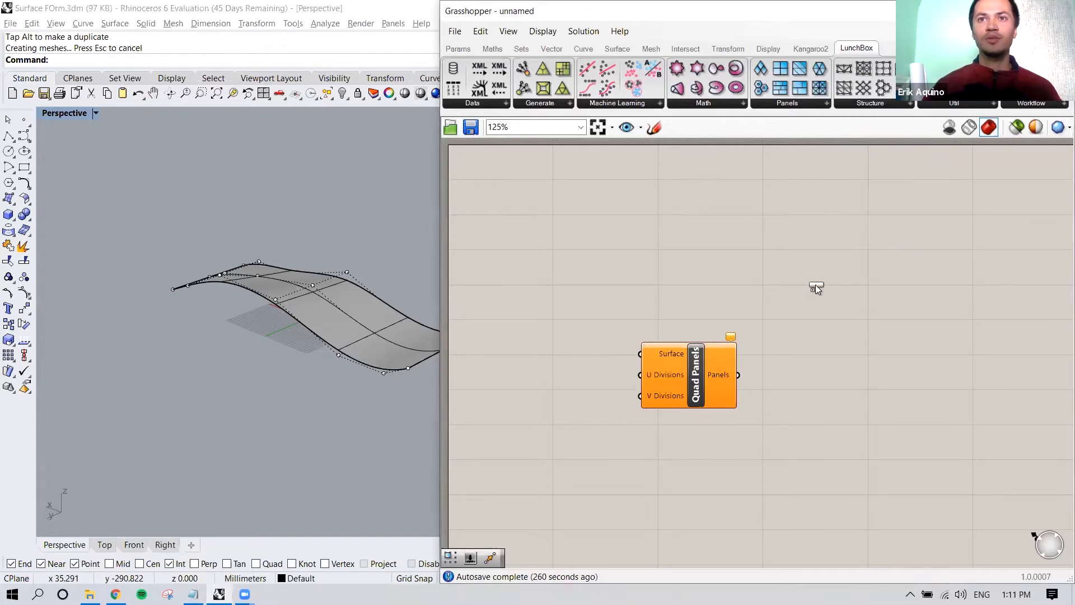
pyautogui.click(690, 509)
pyautogui.moveTo(723, 453); pyautogui.dragTo(734, 347, button='right')
pyautogui.moveTo(779, 275); pyautogui.dragTo(782, 297, button='right')
pyautogui.moveTo(721, 269); pyautogui.dragTo(717, 241)
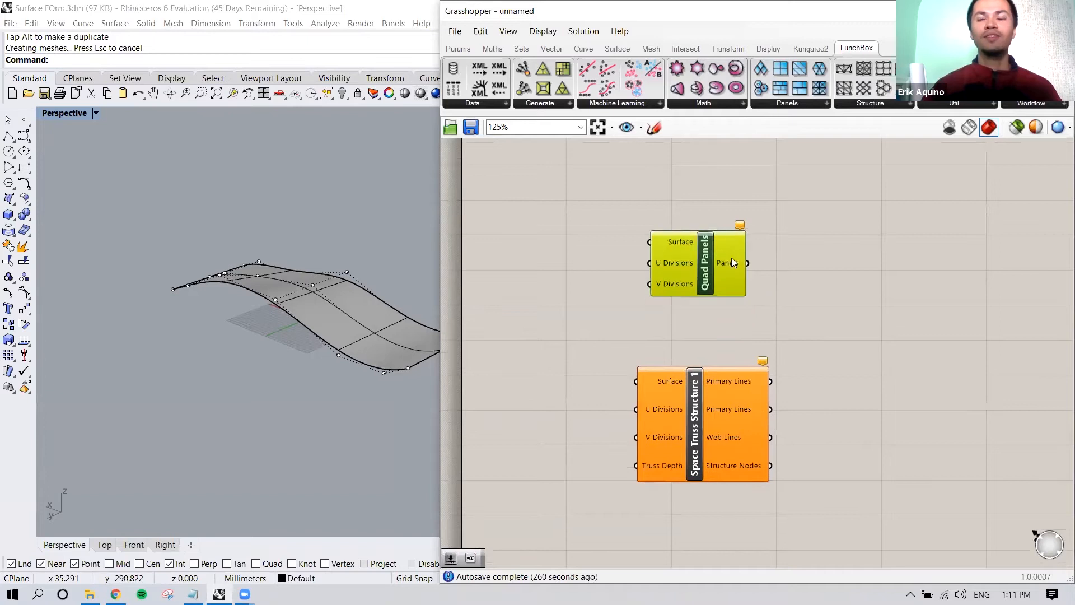
pyautogui.click(703, 381)
pyautogui.moveTo(797, 265); pyautogui.dragTo(804, 281, button='right')
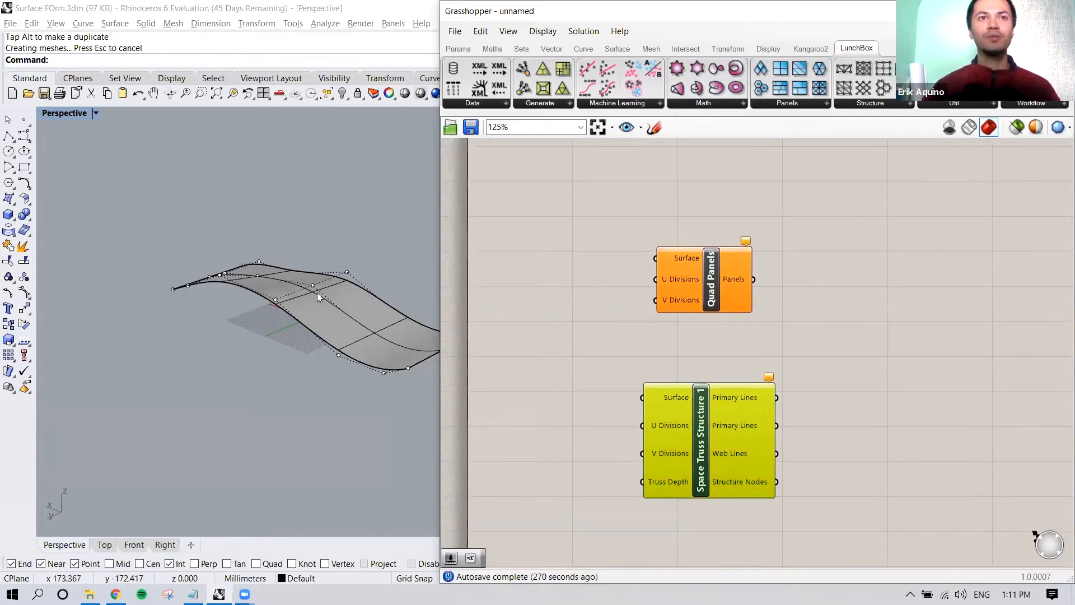
# Place a Surface geometry parameter on the canvas beside the Quad Panels component's inputs
pyautogui.moveTo(351, 249); pyautogui.dragTo(266, 267, button='right')
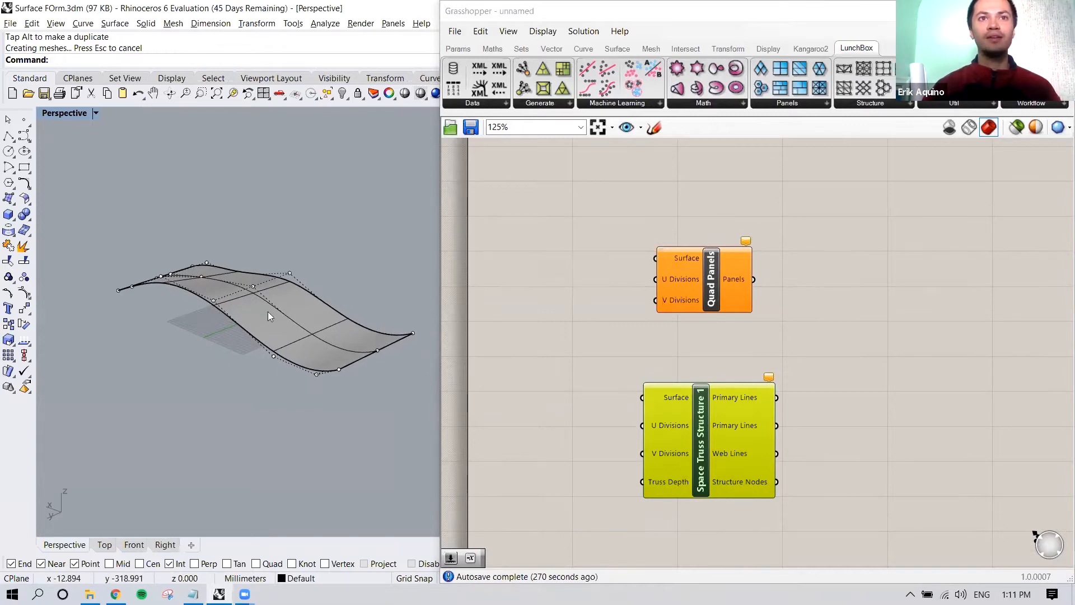
pyautogui.click(565, 249)
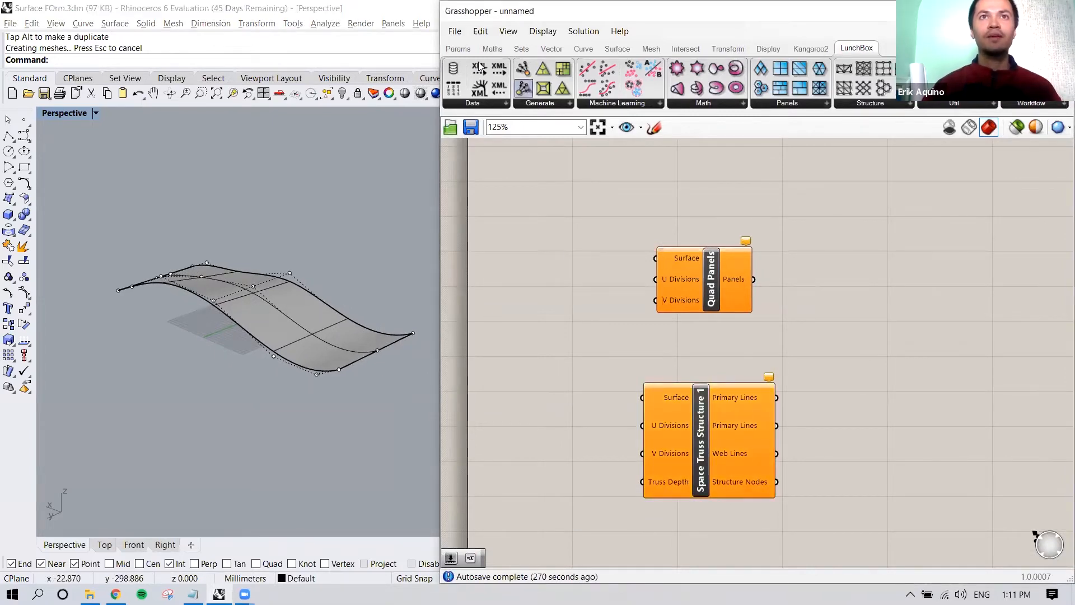
pyautogui.click(465, 49)
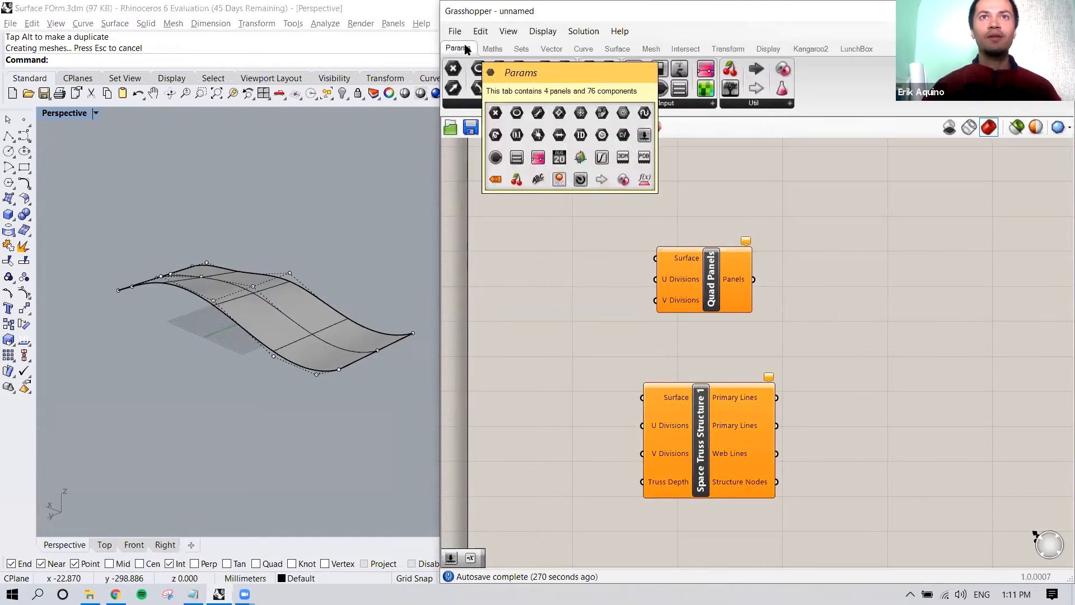
pyautogui.click(572, 103)
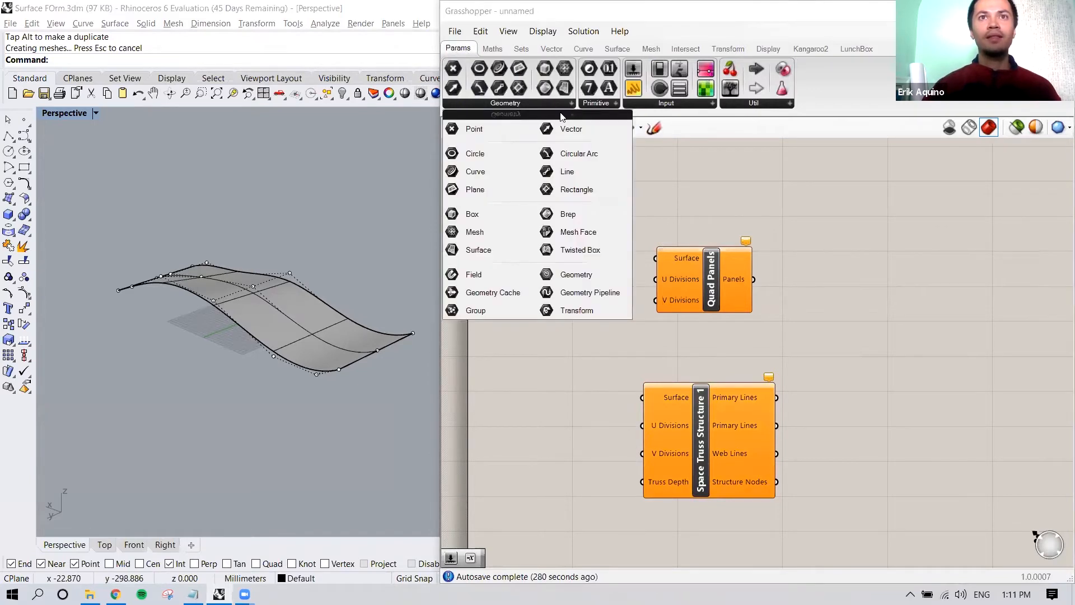
pyautogui.click(499, 252)
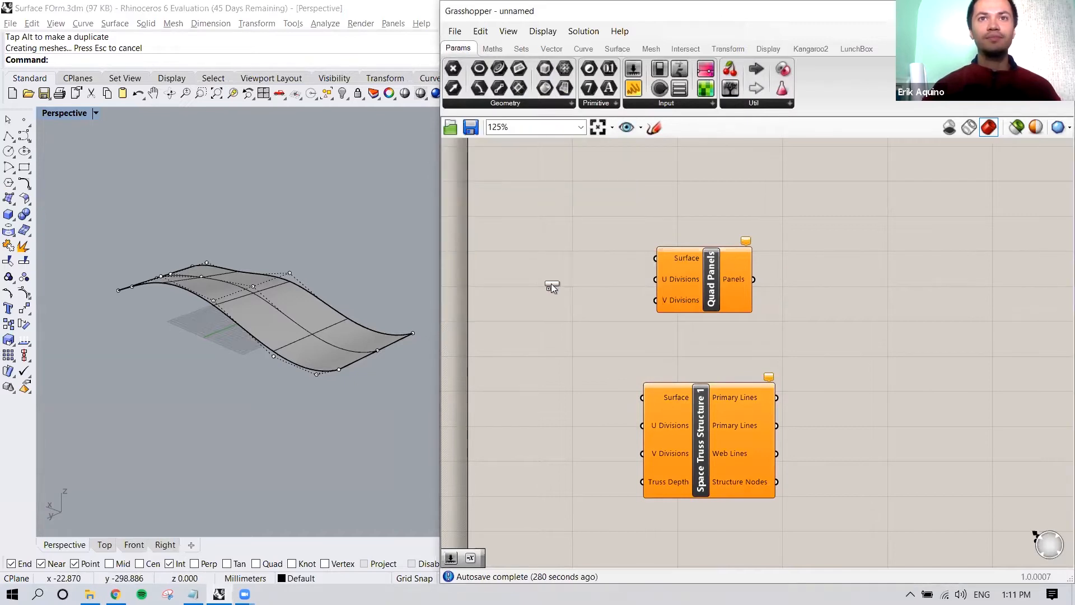
pyautogui.click(551, 283)
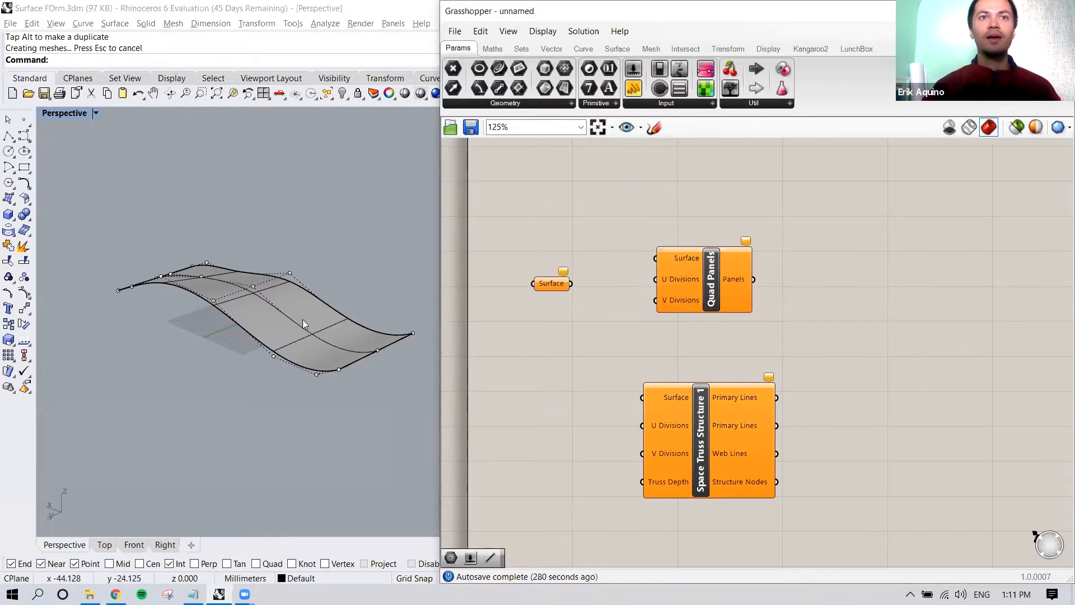
# Set the Surface parameter to reference the wavy Rhino surface as its single surface
pyautogui.rightClick(547, 283)
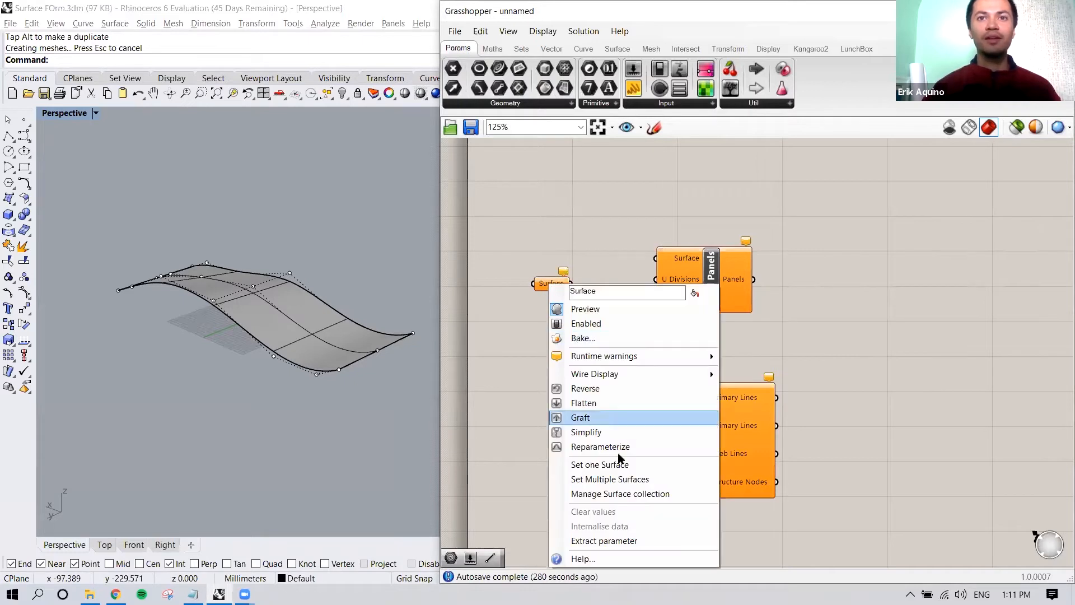
pyautogui.click(639, 464)
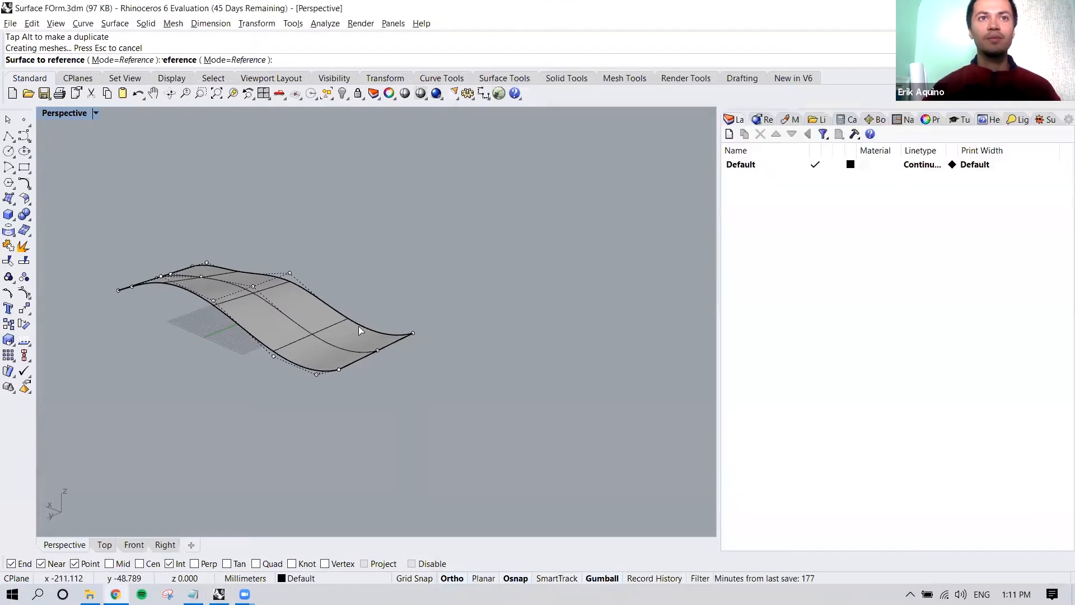
pyautogui.click(308, 296)
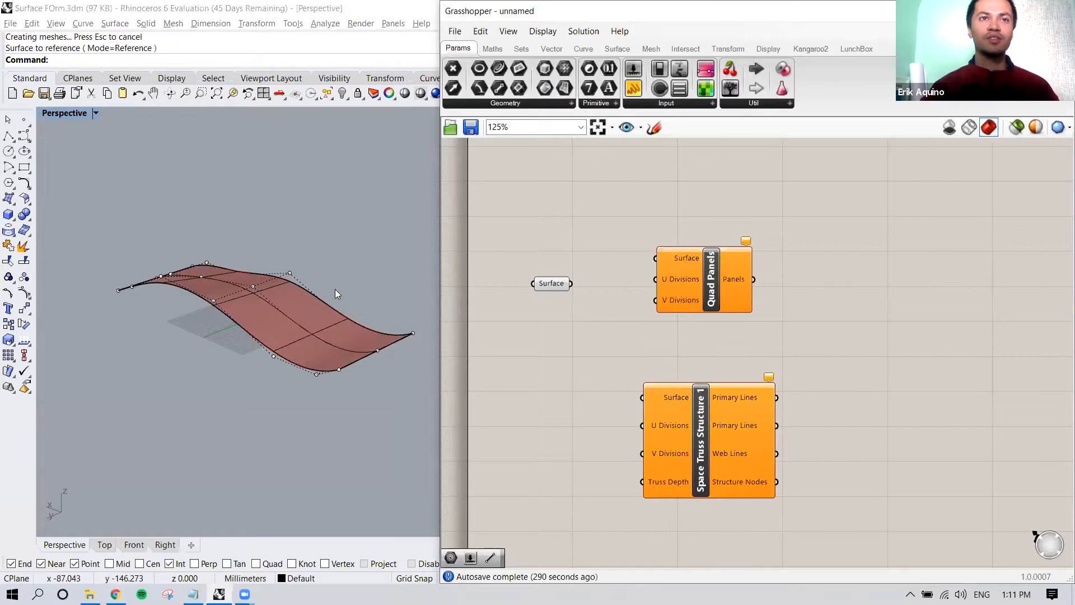
pyautogui.moveTo(353, 285)
pyautogui.mouseDown(button='right')
pyautogui.moveTo(333, 292)
pyautogui.moveTo(357, 295)
pyautogui.mouseUp(button='right')
pyautogui.click(281, 287)
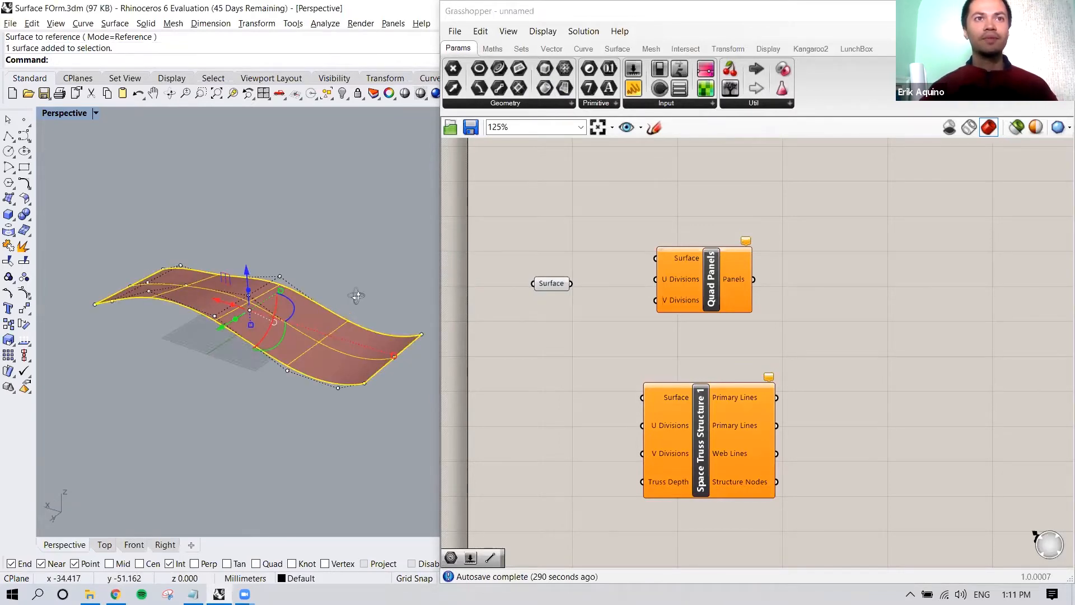
pyautogui.click(616, 290)
# Move the Surface parameter beside Space Truss Structure 1 and shift Quad Panels farther above it
pyautogui.moveTo(556, 284); pyautogui.dragTo(564, 257)
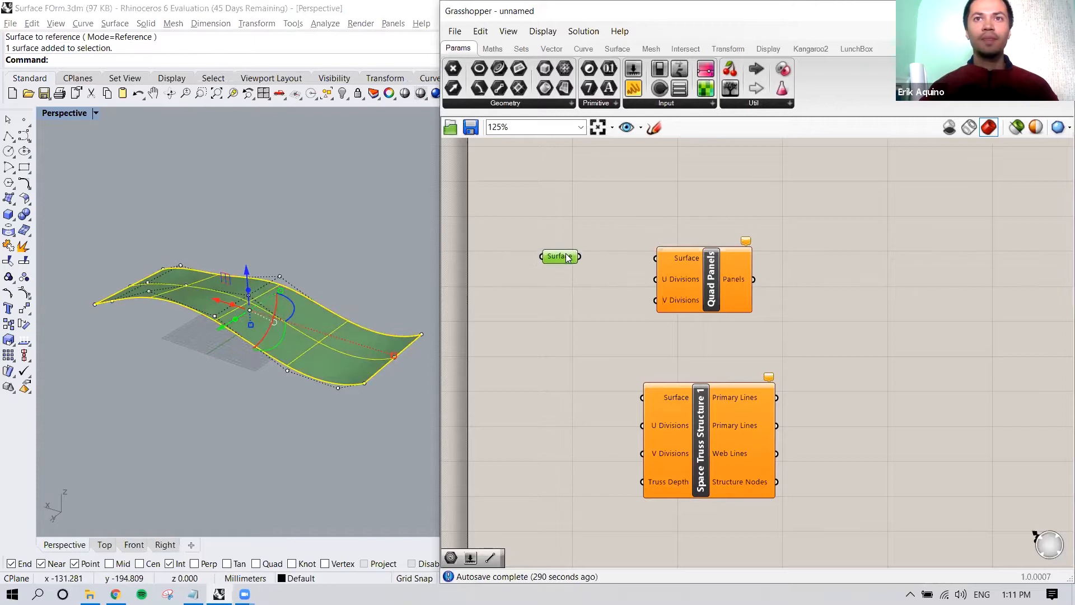
pyautogui.moveTo(563, 351); pyautogui.dragTo(557, 399)
pyautogui.click(691, 336)
pyautogui.moveTo(692, 334); pyautogui.dragTo(635, 225, button='right')
pyautogui.moveTo(636, 224); pyautogui.dragTo(639, 182)
pyautogui.click(594, 286)
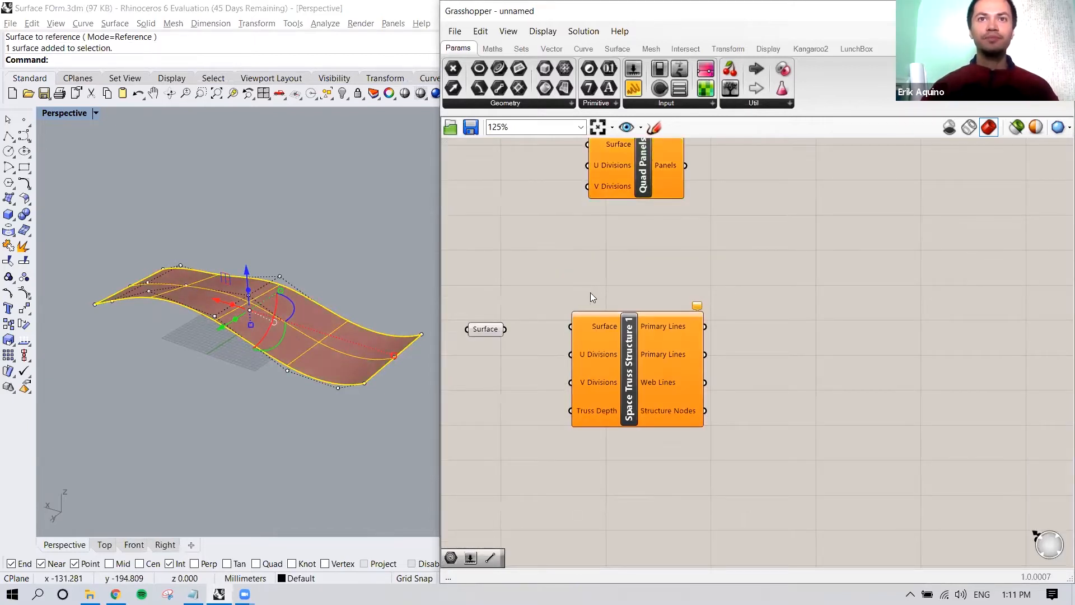
# Line up the Surface parameter with the Surface input of Space Truss Structure 1, and check its division inputs
pyautogui.moveTo(591, 292); pyautogui.dragTo(637, 293, button='right')
pyautogui.moveTo(641, 355)
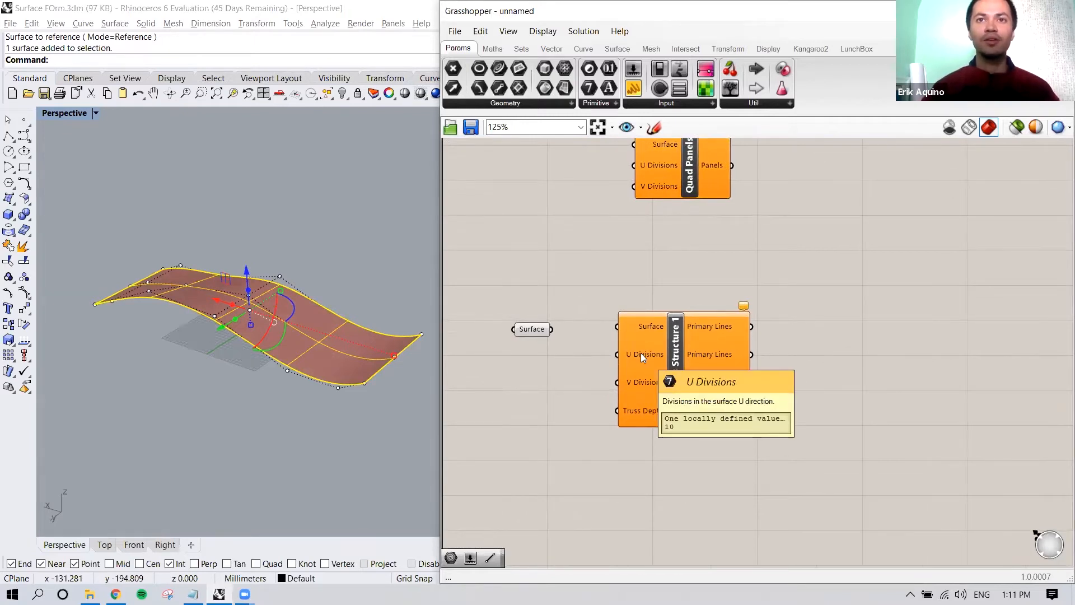
pyautogui.moveTo(641, 384)
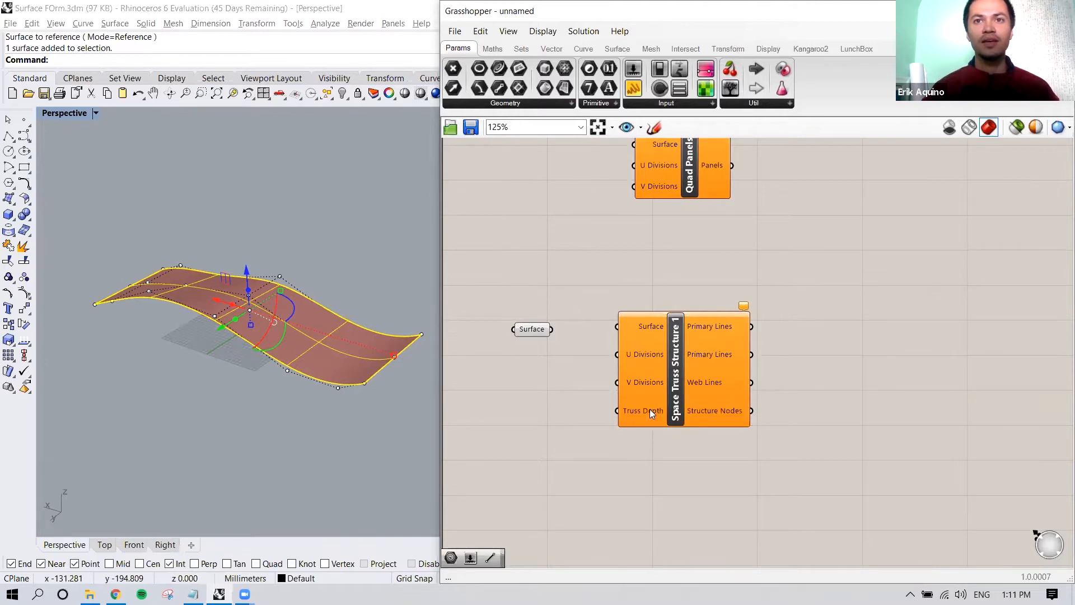
pyautogui.moveTo(532, 330); pyautogui.dragTo(546, 327)
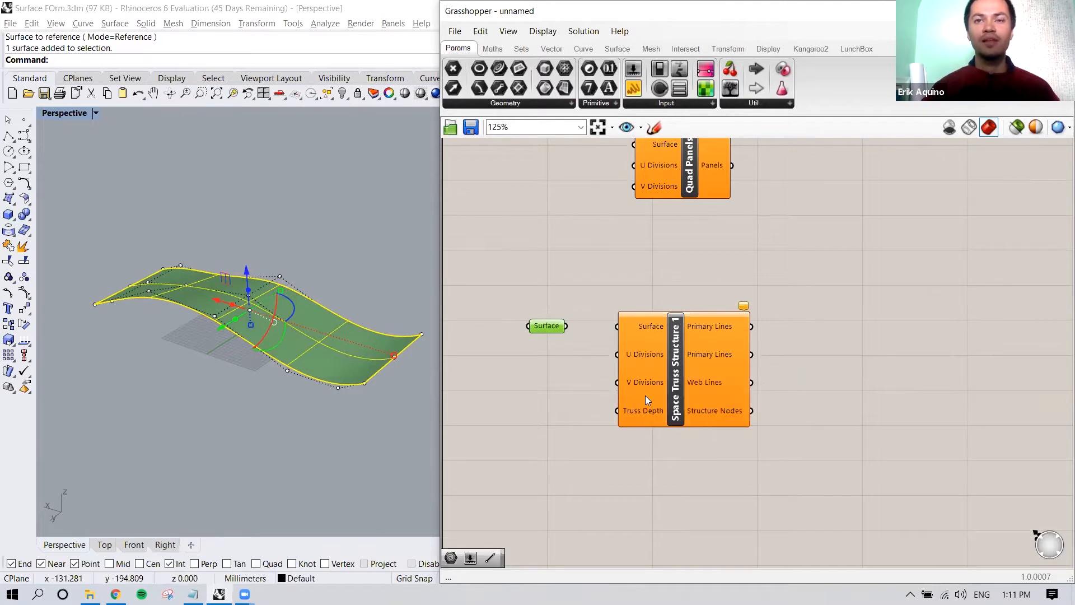
pyautogui.moveTo(643, 359); pyautogui.dragTo(679, 327, button='right')
pyautogui.moveTo(679, 327)
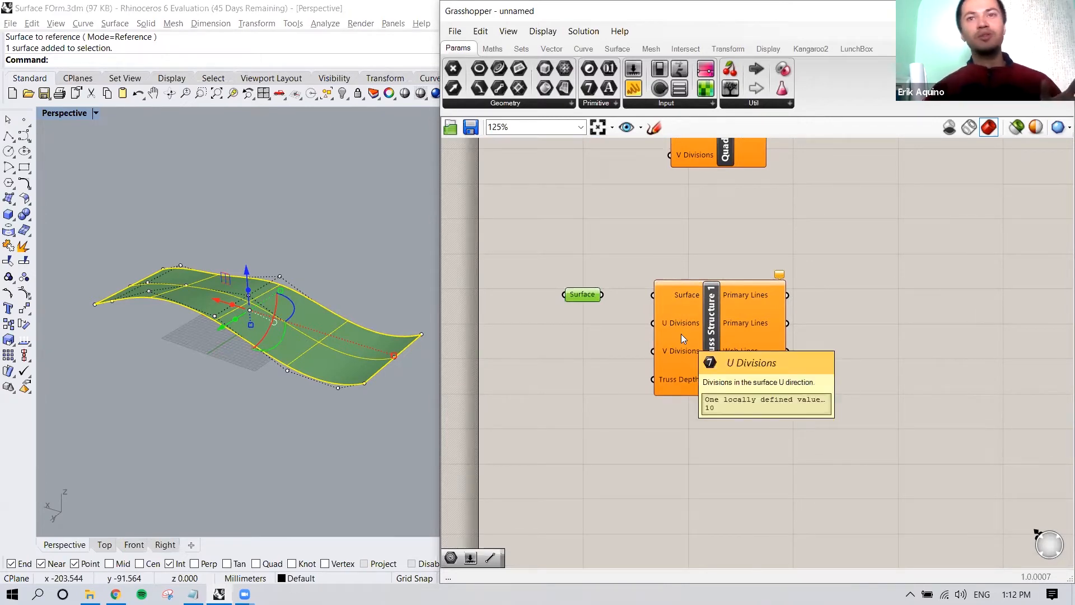
# Create a number slider with value 7 and connect it to the U Divisions input of Space Truss Structure 1
pyautogui.doubleClick(587, 331)
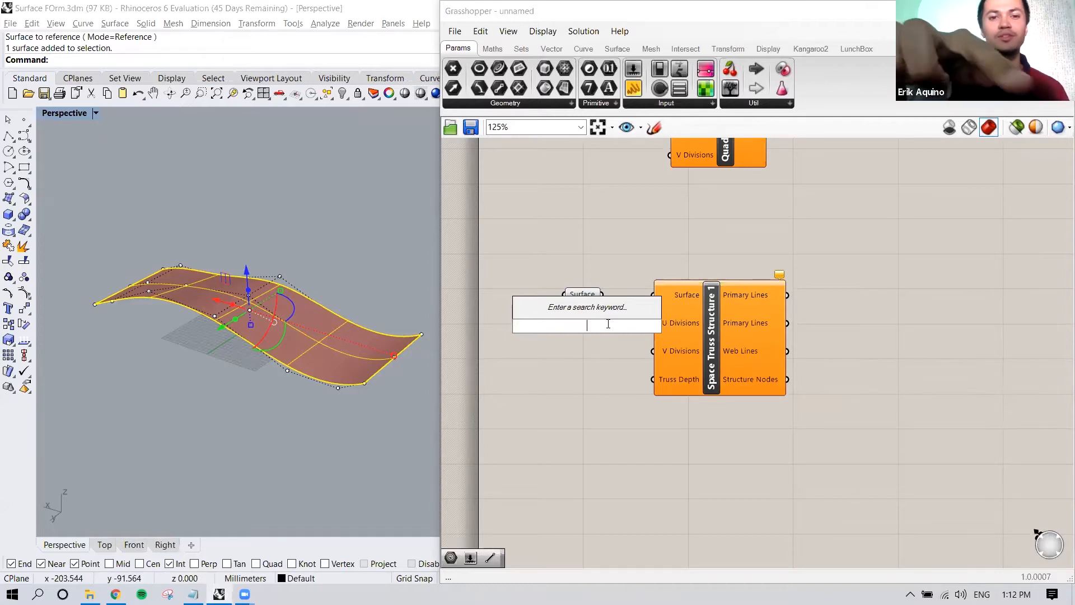
pyautogui.write('7')
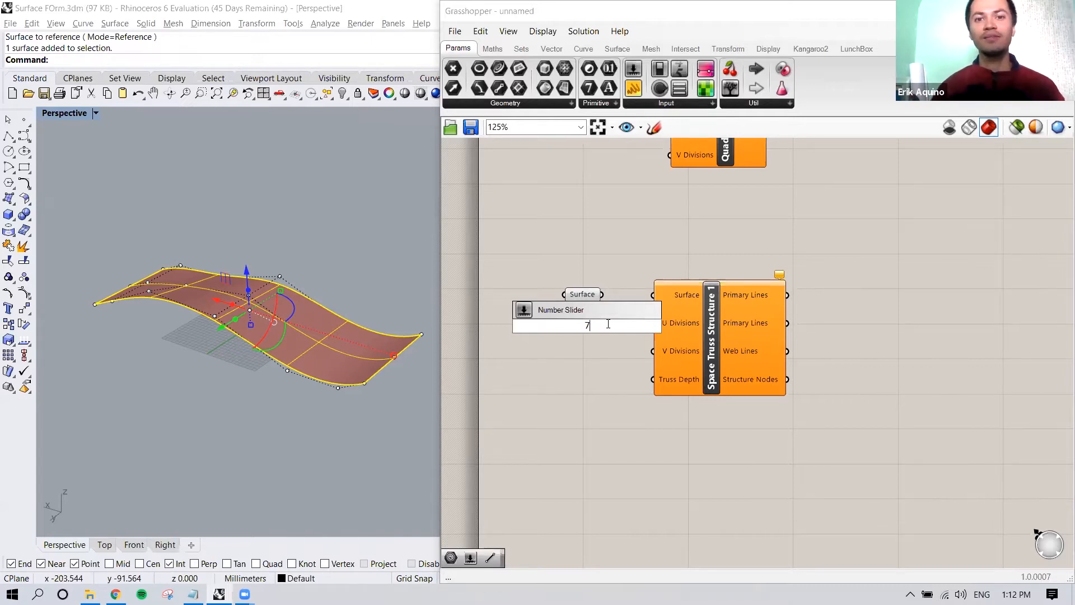
pyautogui.write('0')
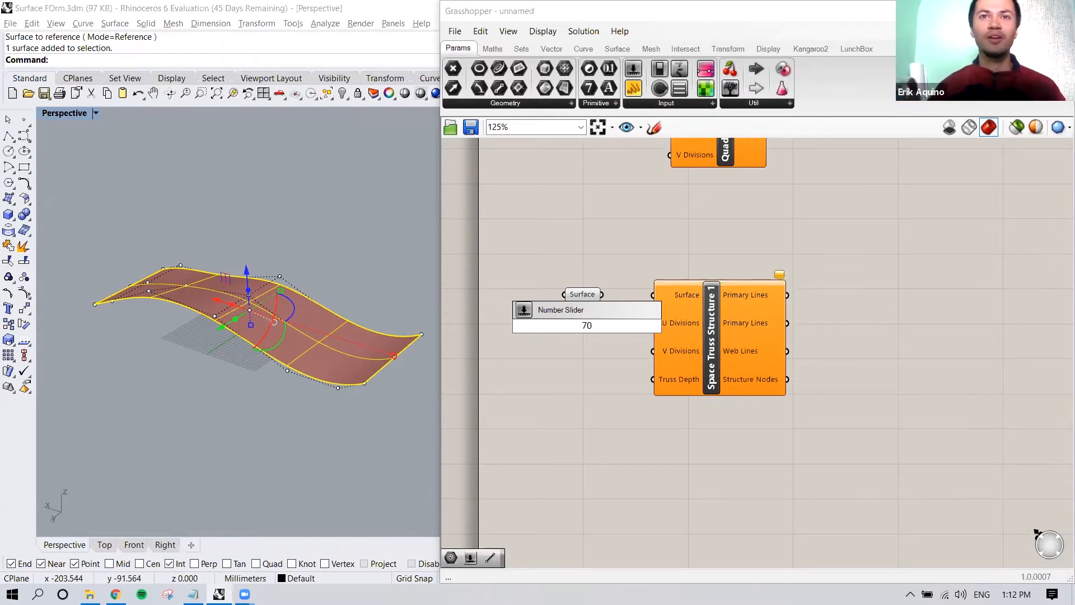
pyautogui.press('BackSpace')
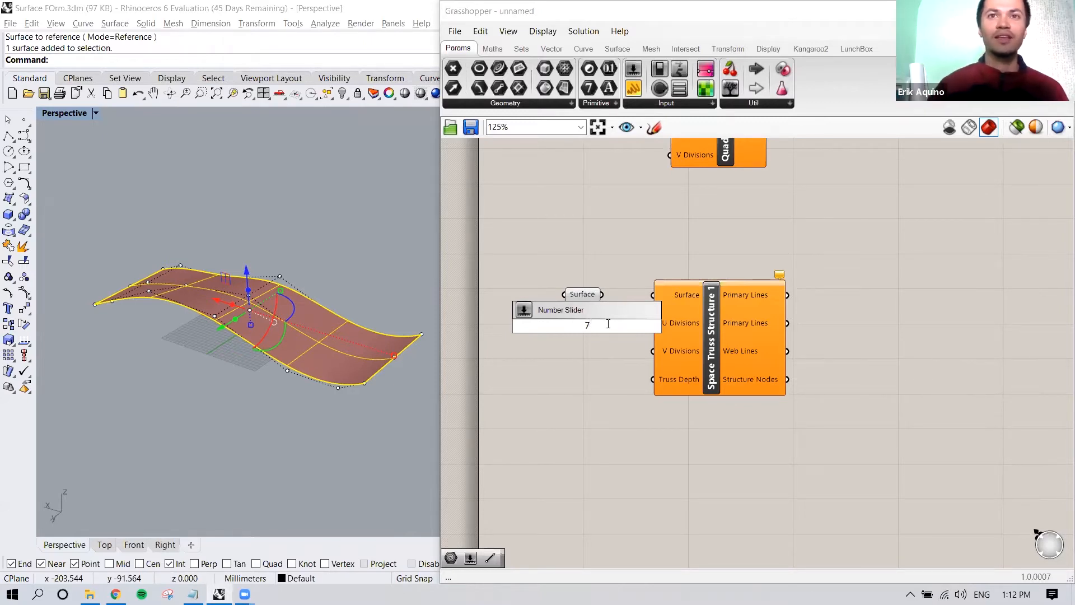
pyautogui.press('Return')
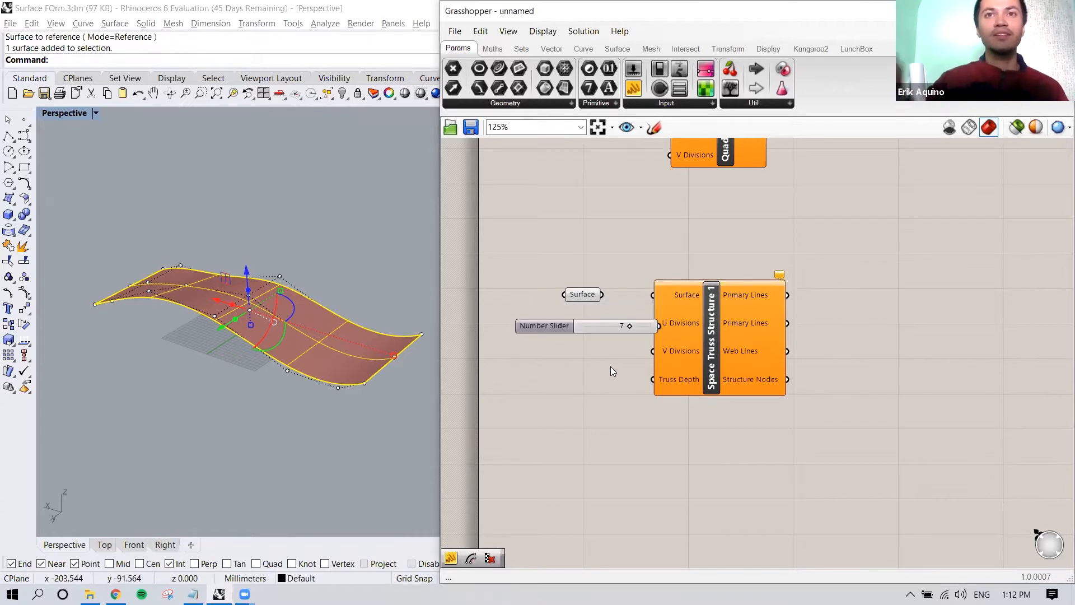
pyautogui.moveTo(558, 327); pyautogui.dragTo(529, 324)
pyautogui.moveTo(652, 323); pyautogui.dragTo(630, 322)
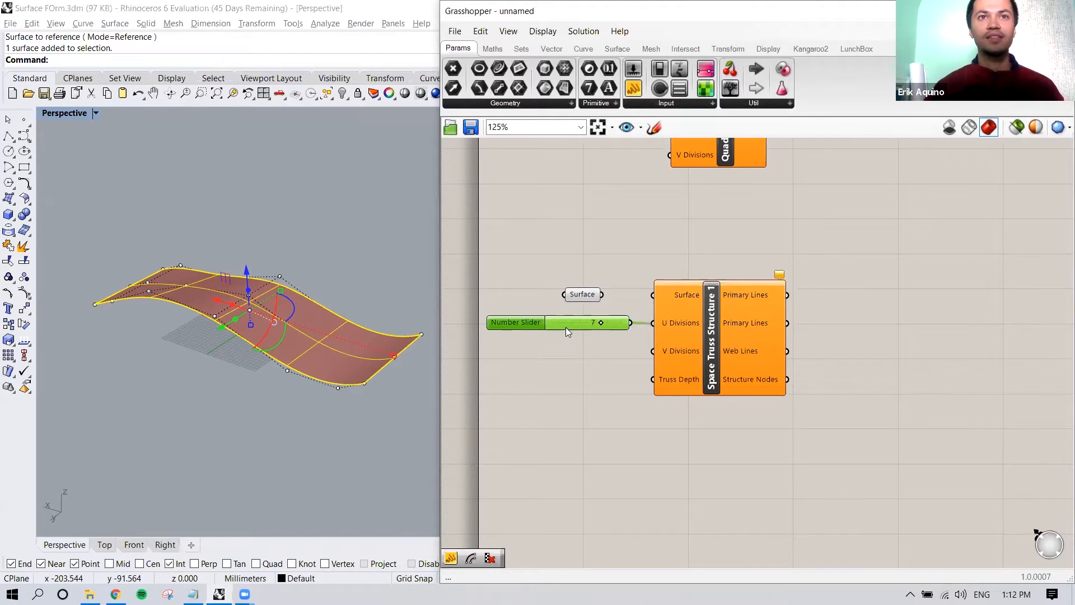
# Duplicate the number slider and place the copy beside the V Divisions input
pyautogui.hotkey('ctrl', 'c')
pyautogui.hotkey('ctrl', 'v')
pyautogui.moveTo(565, 331); pyautogui.dragTo(561, 350)
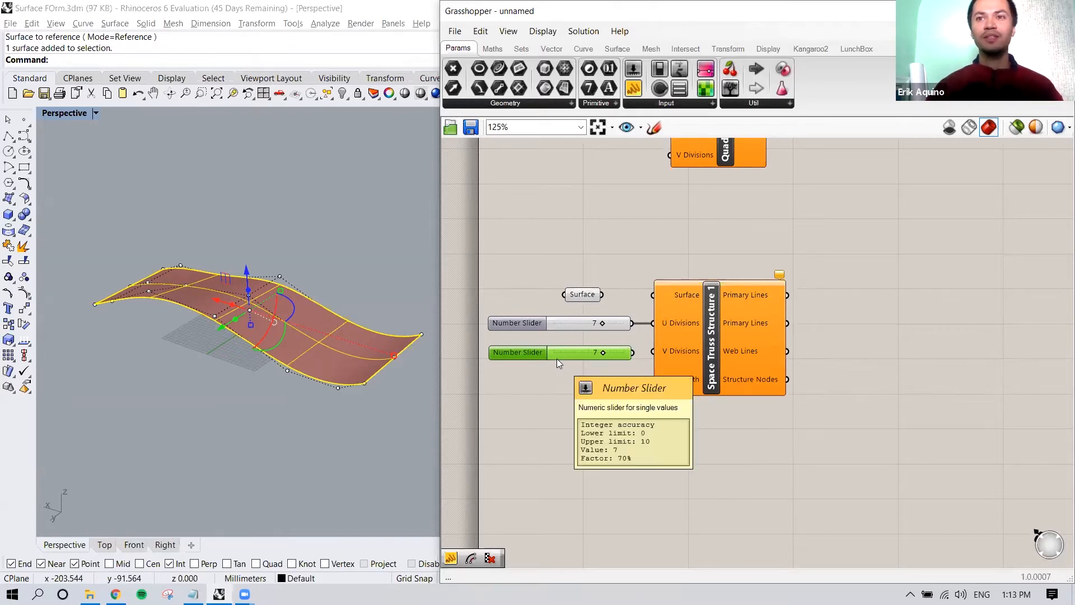
# Connect a third slider copy to Truss Depth and the Surface parameter to the Surface input of Space Truss Structure 1
pyautogui.moveTo(528, 351); pyautogui.dragTo(527, 378)
pyautogui.moveTo(633, 380); pyautogui.dragTo(652, 379)
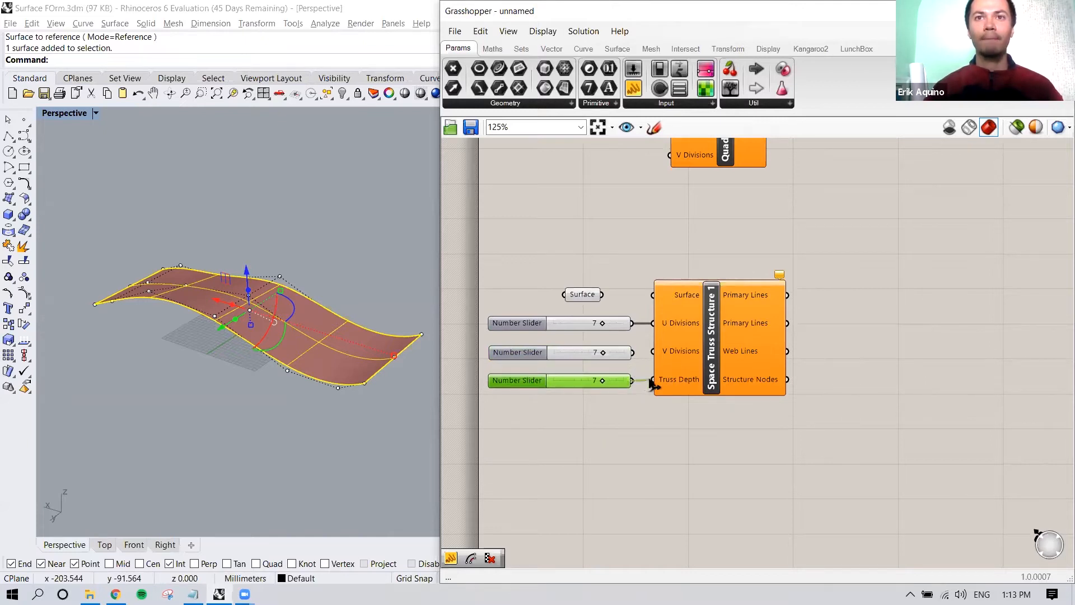
pyautogui.moveTo(602, 295); pyautogui.dragTo(652, 295)
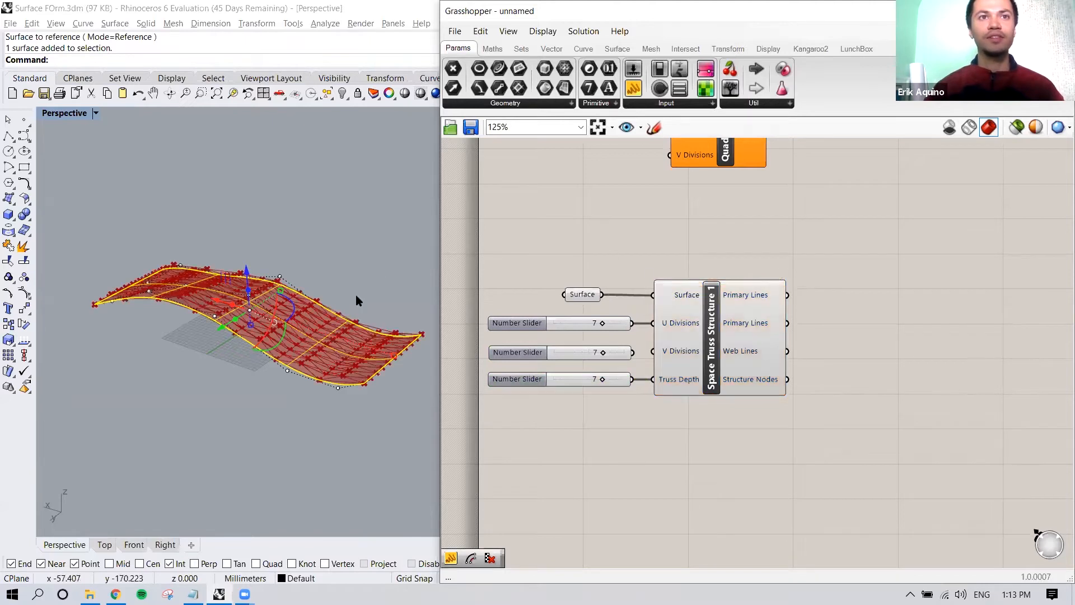
# Examine the space truss on the wavy surface from several angles, with Space Truss Structure 1 highlighted
pyautogui.moveTo(339, 324); pyautogui.dragTo(371, 302, button='right')
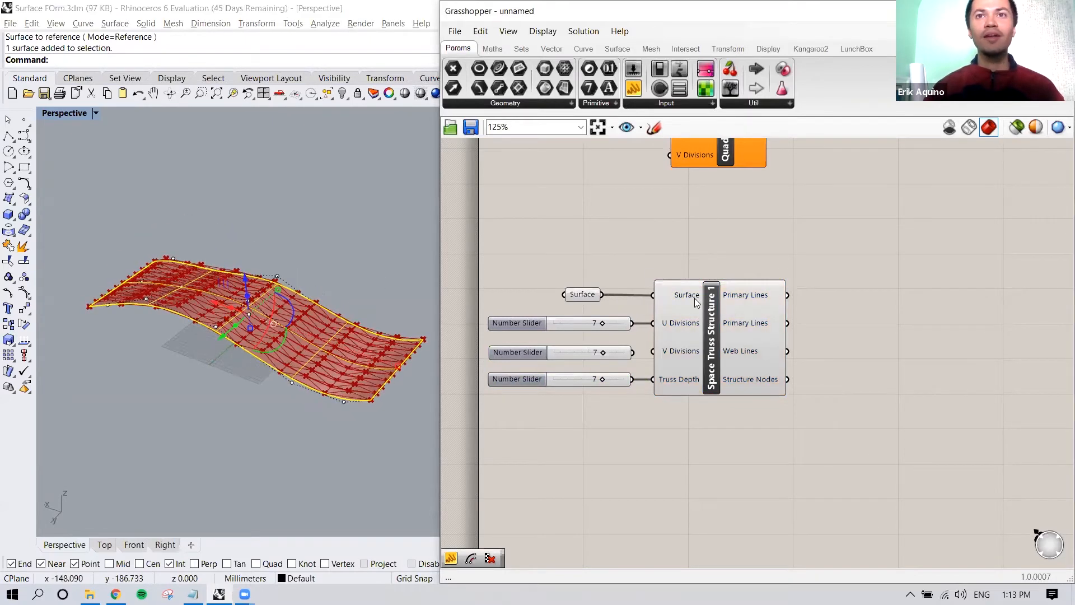
pyautogui.click(712, 319)
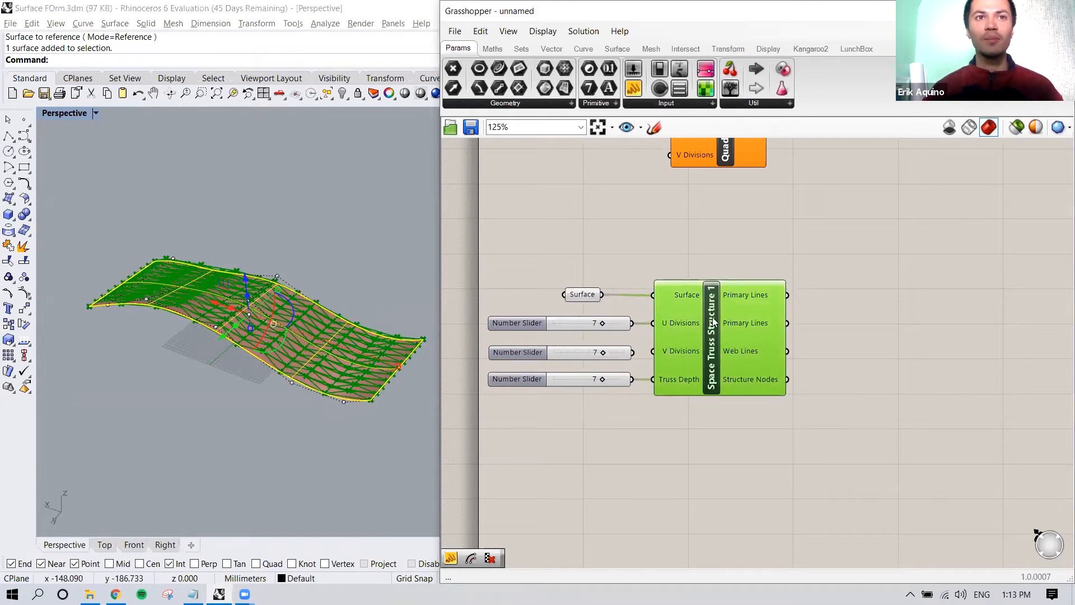
pyautogui.click(349, 434)
pyautogui.scroll(4, 322, 384)
pyautogui.moveTo(322, 383); pyautogui.dragTo(315, 340, button='right')
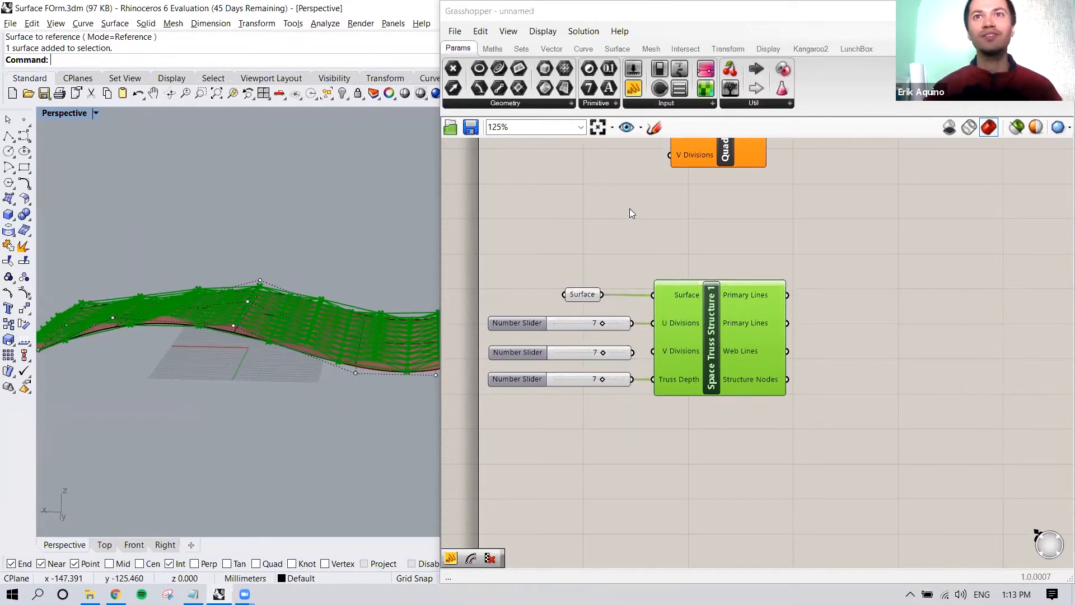
pyautogui.click(858, 45)
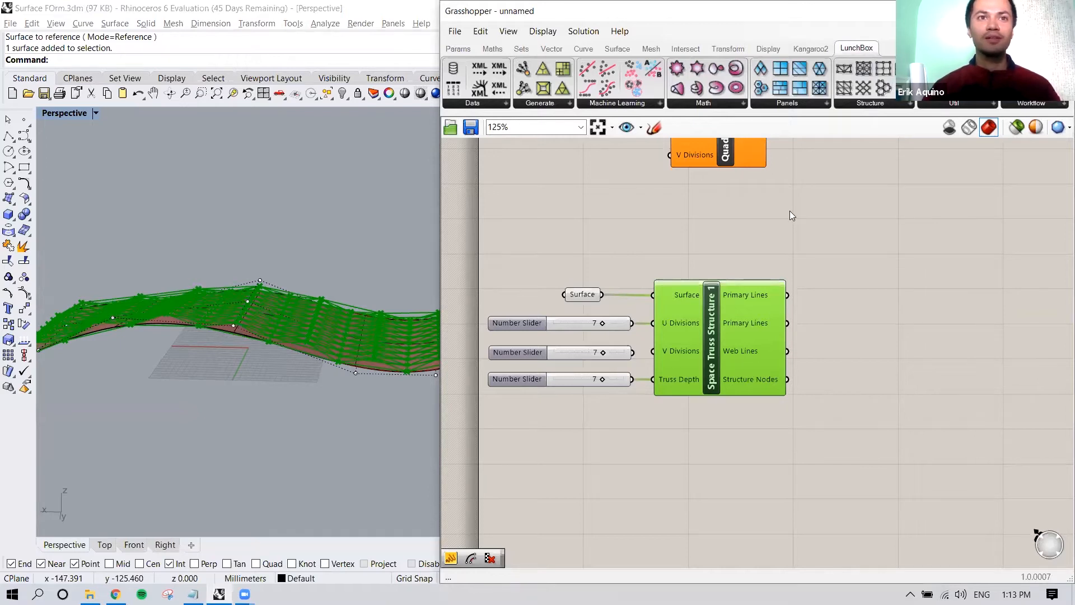
pyautogui.moveTo(266, 376); pyautogui.dragTo(287, 328, button='right')
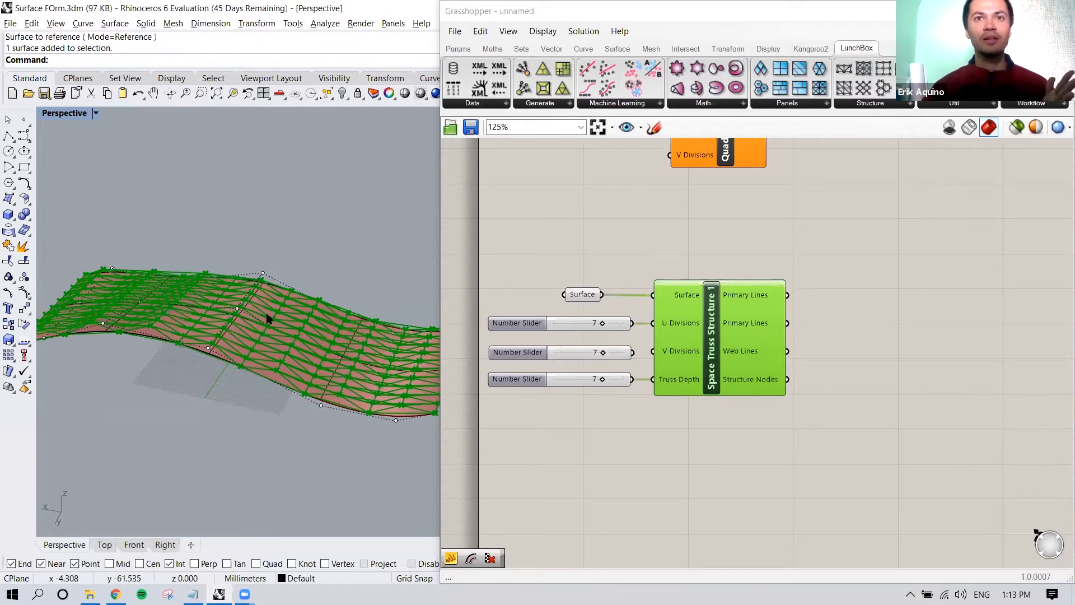
pyautogui.moveTo(263, 314); pyautogui.dragTo(307, 328, button='right')
pyautogui.moveTo(296, 370); pyautogui.dragTo(370, 336, button='right')
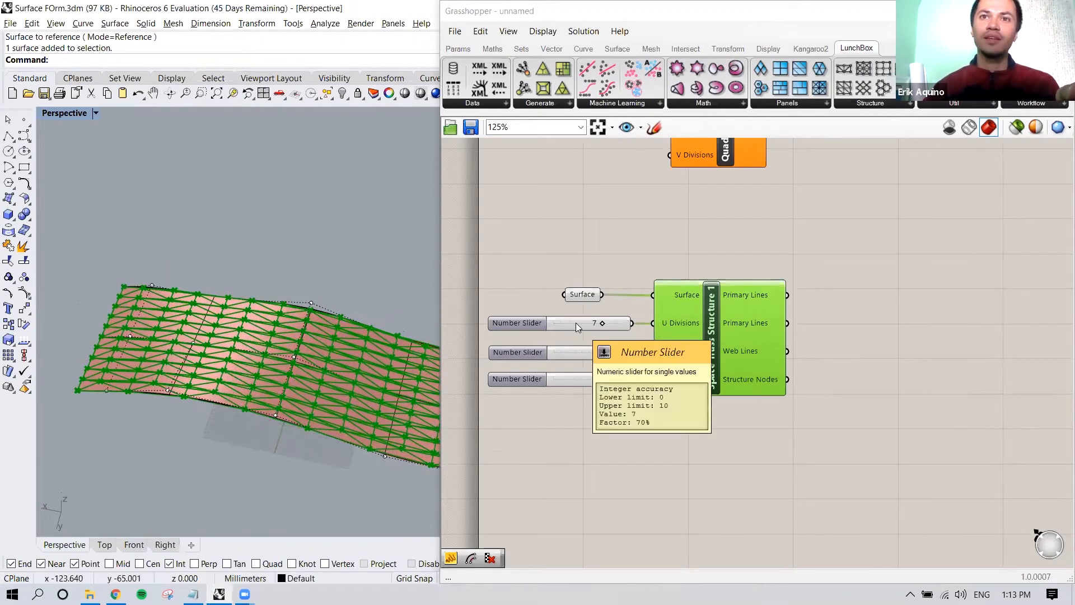
pyautogui.moveTo(361, 355); pyautogui.dragTo(201, 214, button='right')
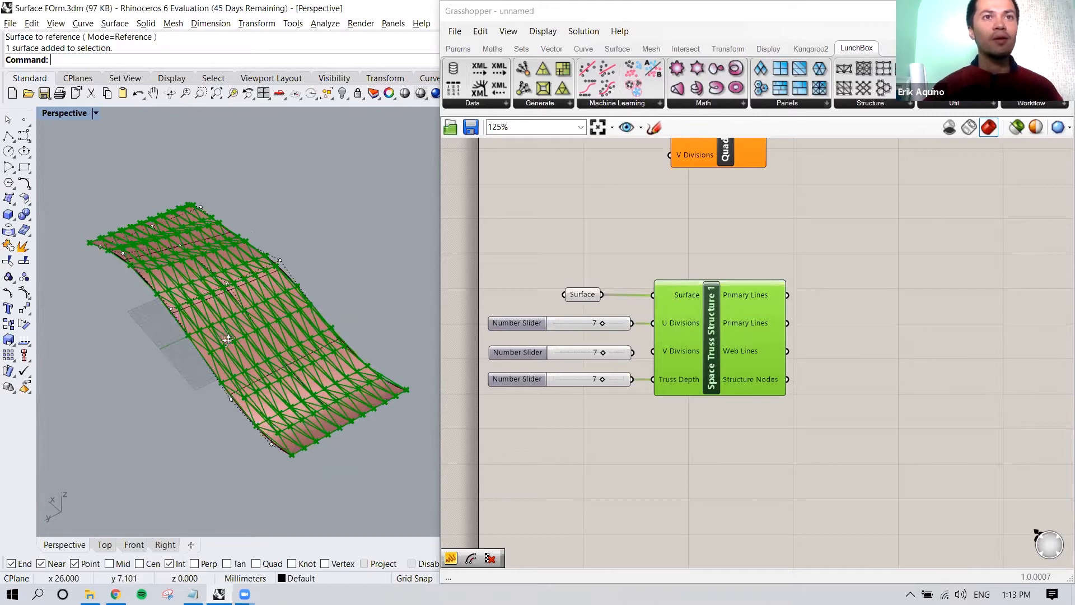
pyautogui.moveTo(204, 310); pyautogui.dragTo(255, 339, button='right')
# Set the U Divisions slider to 10, the unconnected slider beside V Divisions to 5, and the Truss Depth slider to 8
pyautogui.click(612, 352)
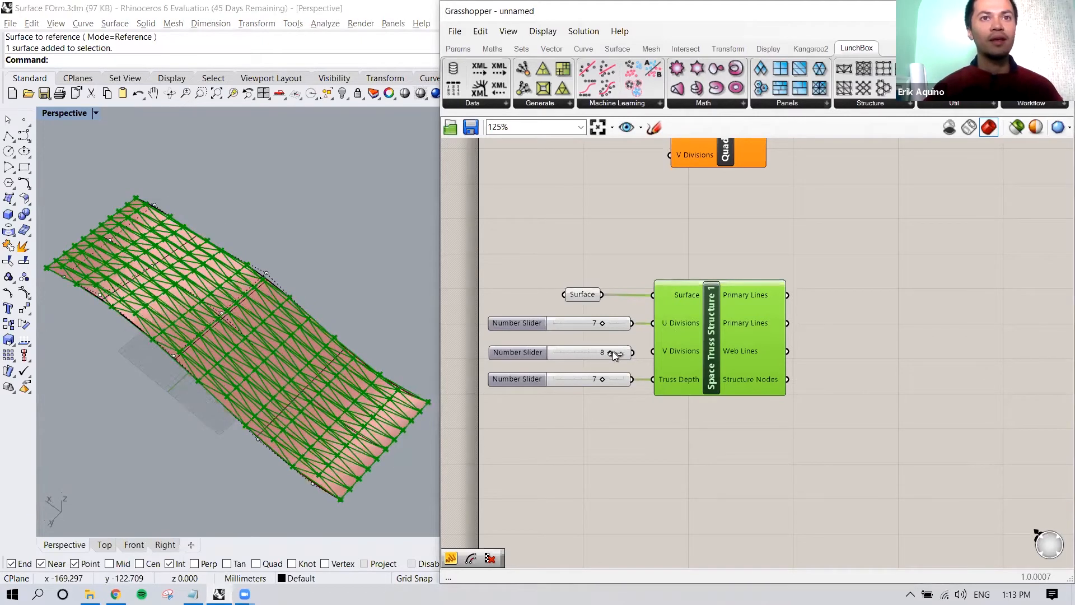
pyautogui.click(602, 324)
pyautogui.moveTo(603, 324)
pyautogui.mouseDown()
pyautogui.moveTo(573, 323)
pyautogui.moveTo(609, 326)
pyautogui.mouseUp()
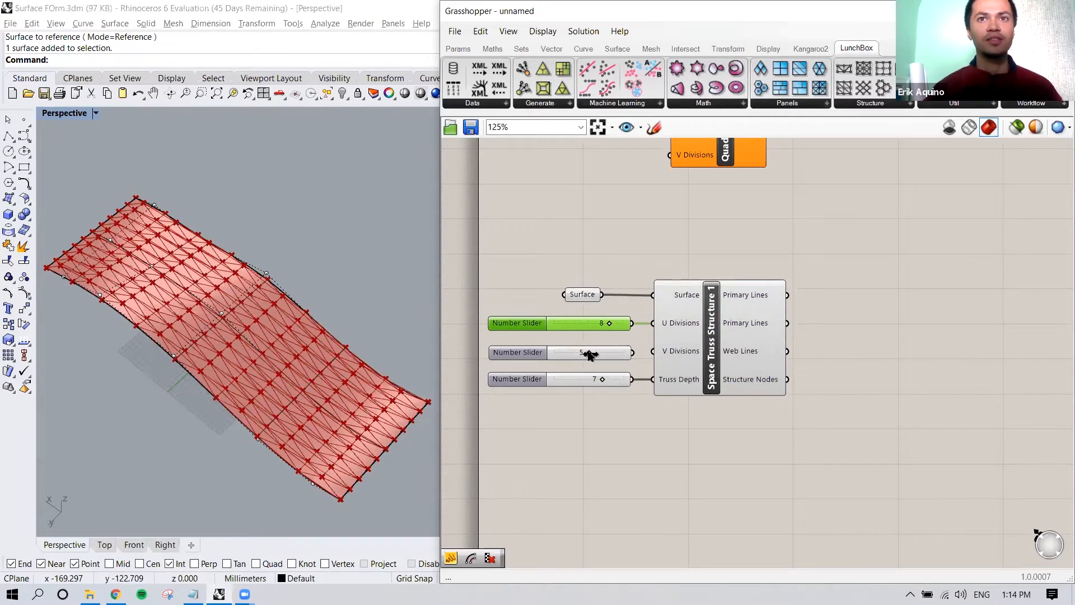
pyautogui.moveTo(620, 324); pyautogui.dragTo(624, 324)
pyautogui.moveTo(356, 331)
pyautogui.mouseDown(button='right')
pyautogui.moveTo(378, 268)
pyautogui.moveTo(326, 335)
pyautogui.moveTo(339, 302)
pyautogui.moveTo(298, 308)
pyautogui.moveTo(293, 325)
pyautogui.moveTo(219, 331)
pyautogui.mouseUp(button='right')
pyautogui.moveTo(603, 379); pyautogui.dragTo(609, 380)
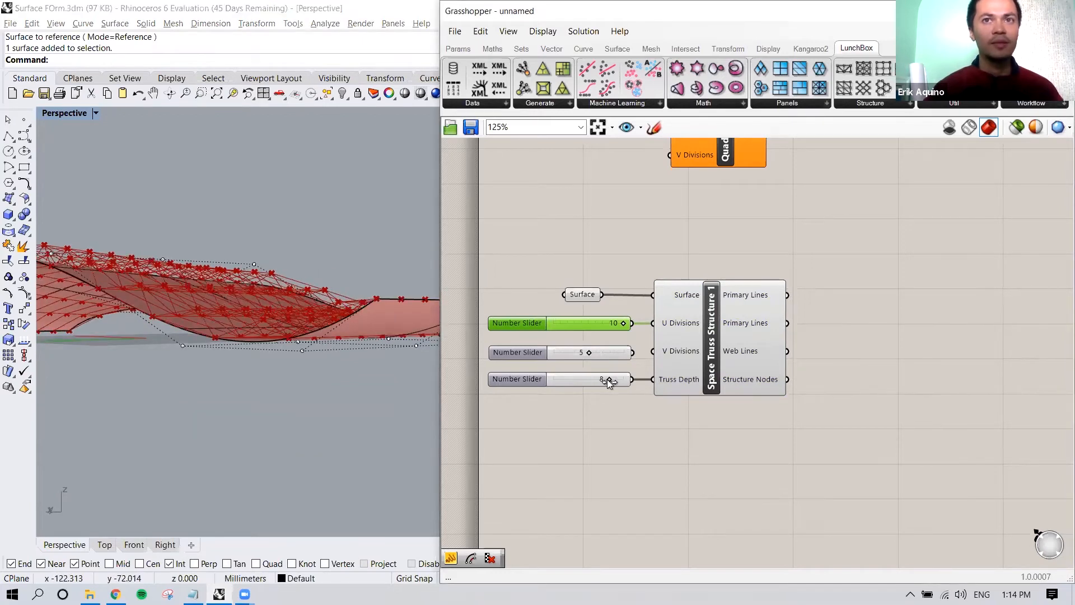
# Inspect the truss's side of the surface and add LunchBox's Reverse Surface Direction component beside Space Truss Structure 1
pyautogui.moveTo(293, 365)
pyautogui.mouseDown(button='right')
pyautogui.moveTo(257, 392)
pyautogui.moveTo(294, 405)
pyautogui.moveTo(317, 374)
pyautogui.moveTo(290, 393)
pyautogui.moveTo(308, 332)
pyautogui.moveTo(329, 351)
pyautogui.moveTo(312, 318)
pyautogui.moveTo(288, 319)
pyautogui.moveTo(300, 353)
pyautogui.moveTo(273, 366)
pyautogui.moveTo(275, 326)
pyautogui.moveTo(283, 375)
pyautogui.moveTo(278, 366)
pyautogui.moveTo(304, 358)
pyautogui.mouseUp(button='right')
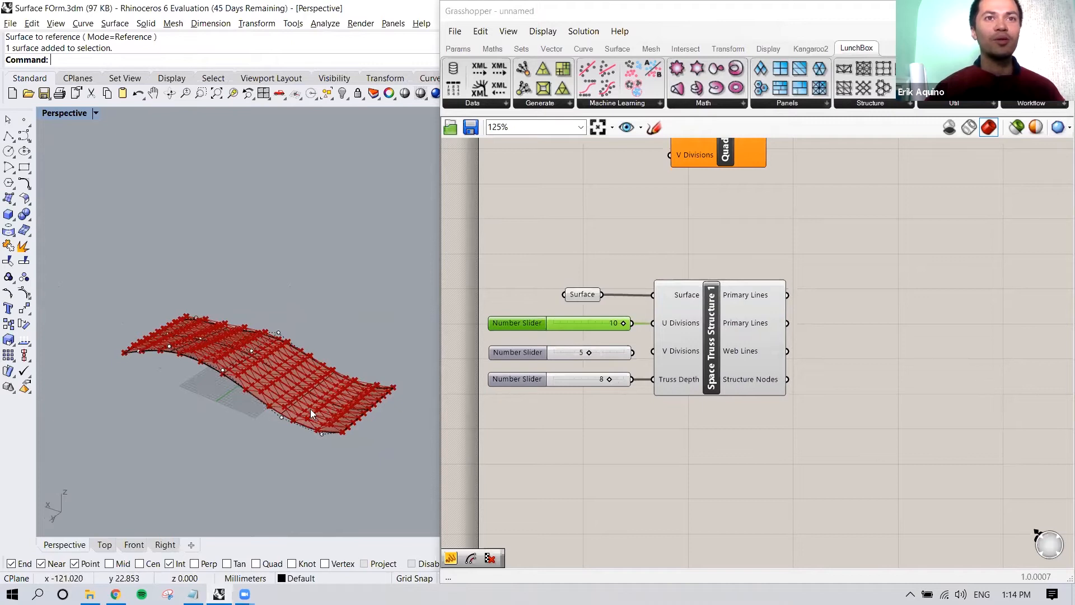
pyautogui.moveTo(311, 406); pyautogui.dragTo(335, 349, button='right')
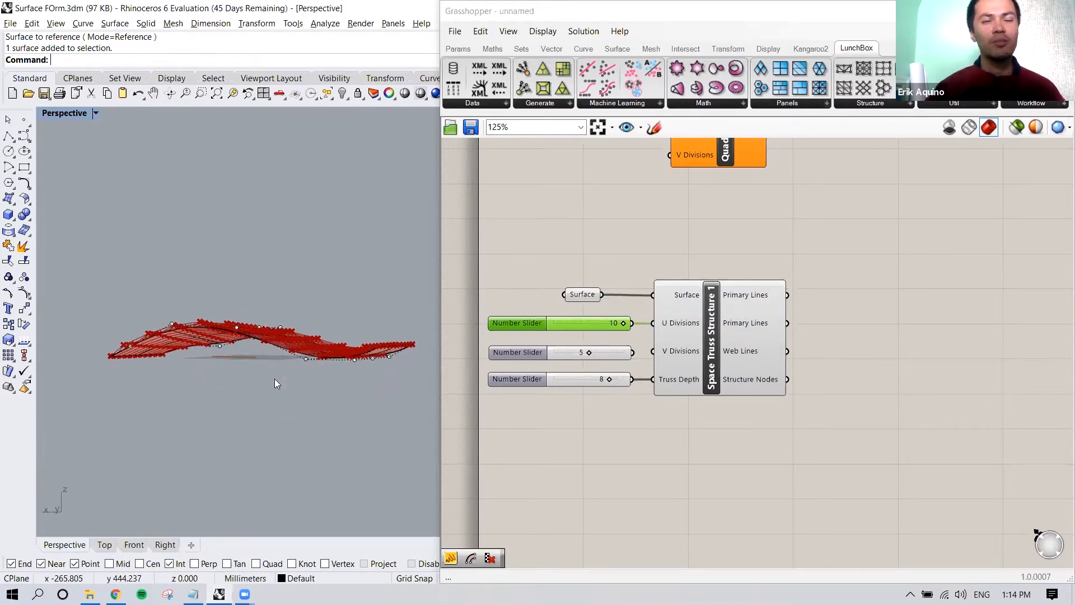
pyautogui.moveTo(269, 361); pyautogui.dragTo(207, 361, button='right')
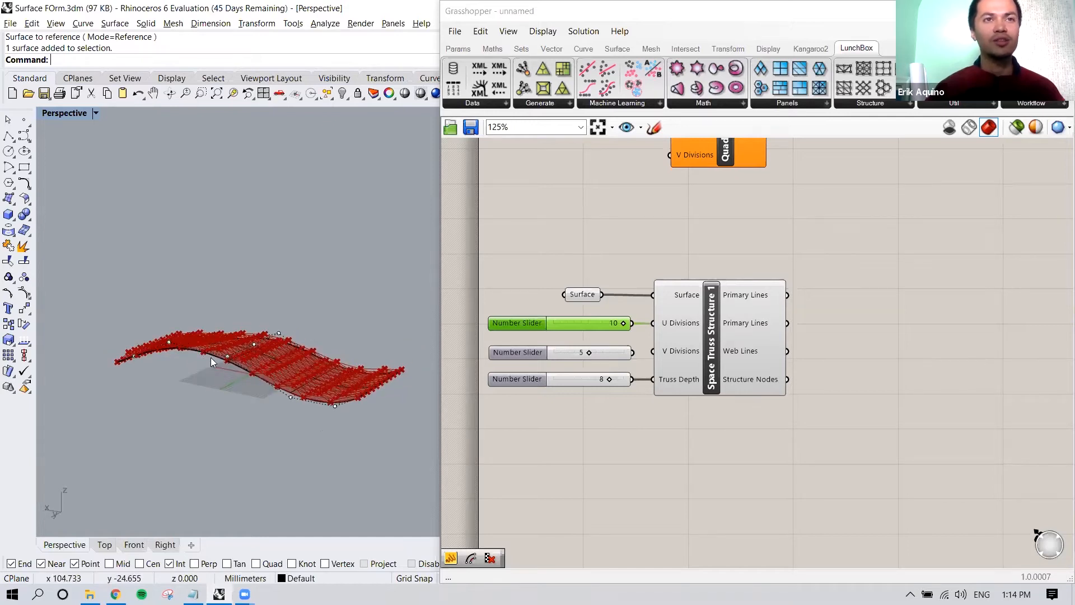
pyautogui.moveTo(328, 377); pyautogui.dragTo(279, 340, button='right')
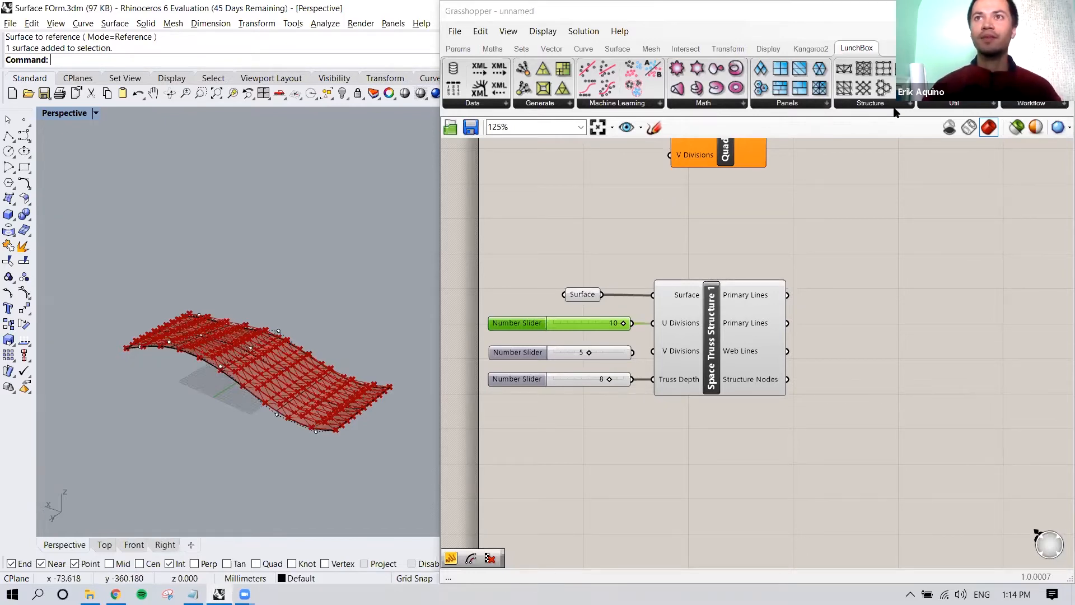
pyautogui.click(991, 104)
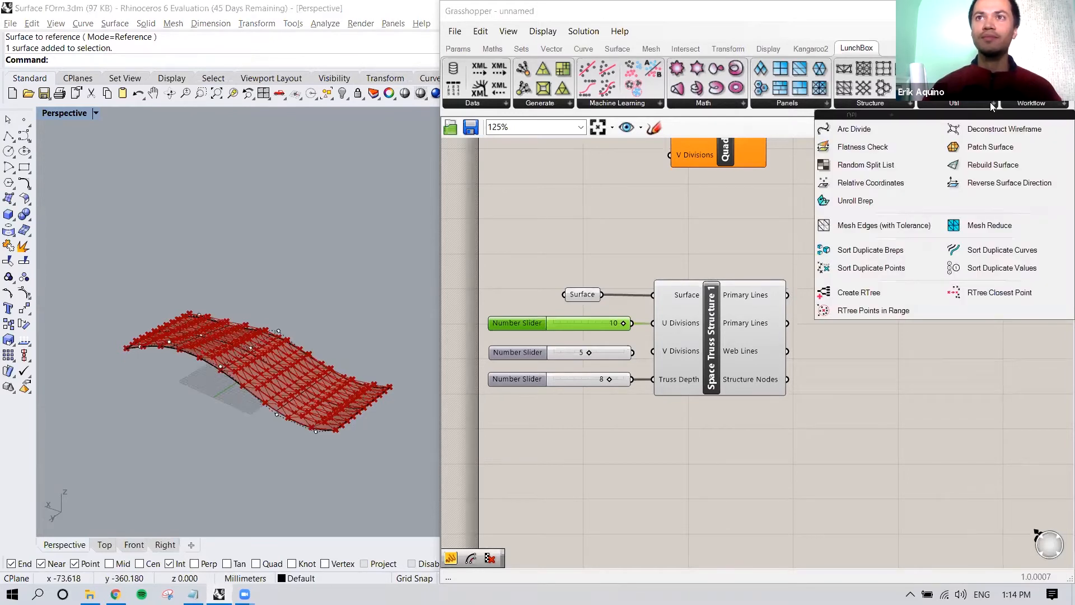
pyautogui.click(990, 184)
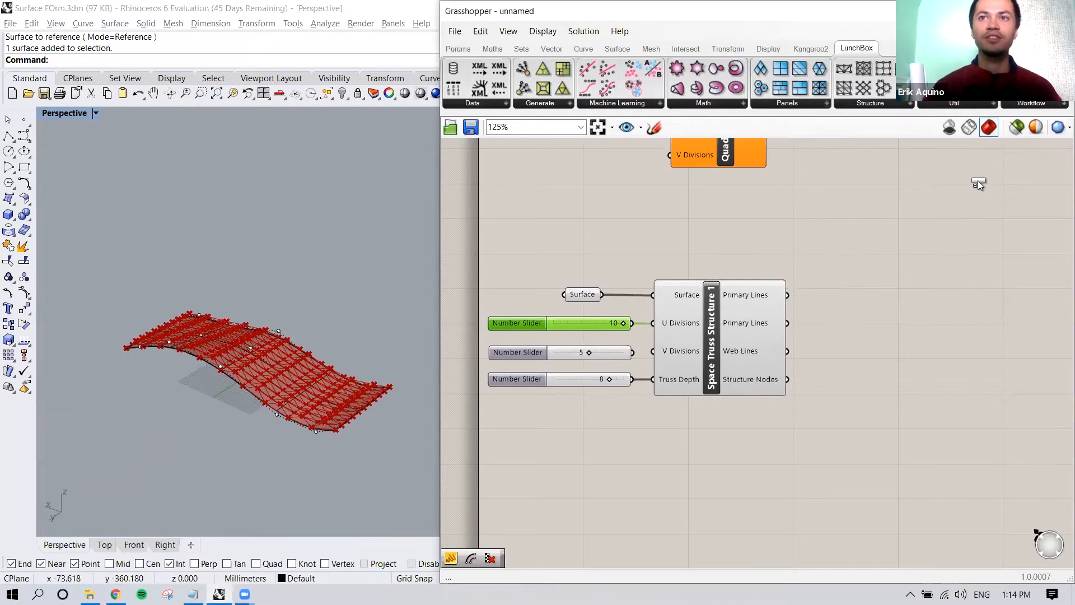
pyautogui.click(829, 289)
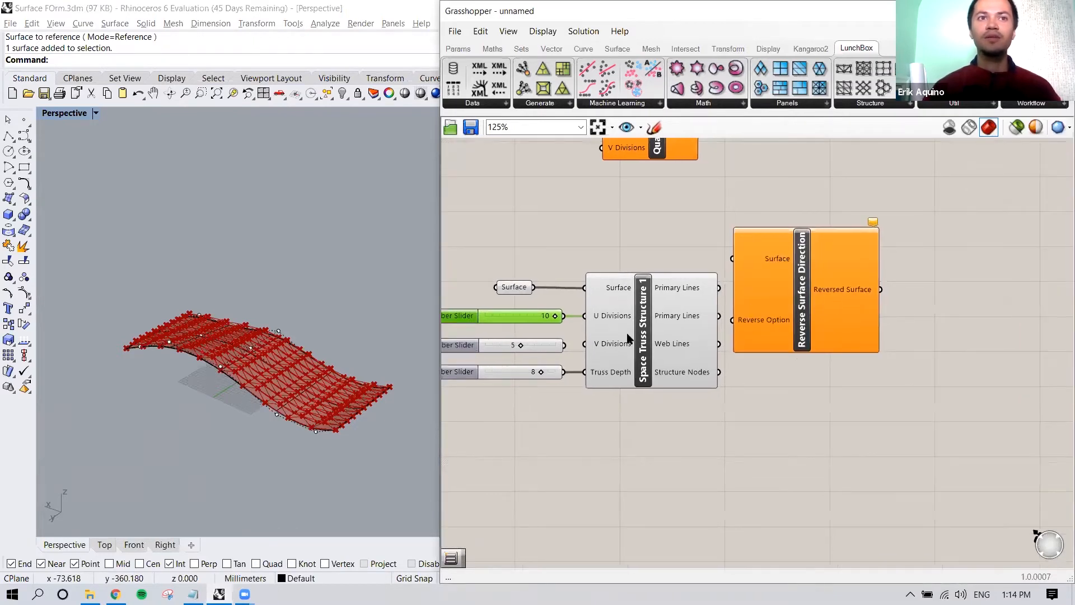
# Rearrange the canvas so Reverse Surface Direction sits between the Surface parameter and Space Truss Structure 1
pyautogui.moveTo(288, 387); pyautogui.dragTo(294, 359, button='right')
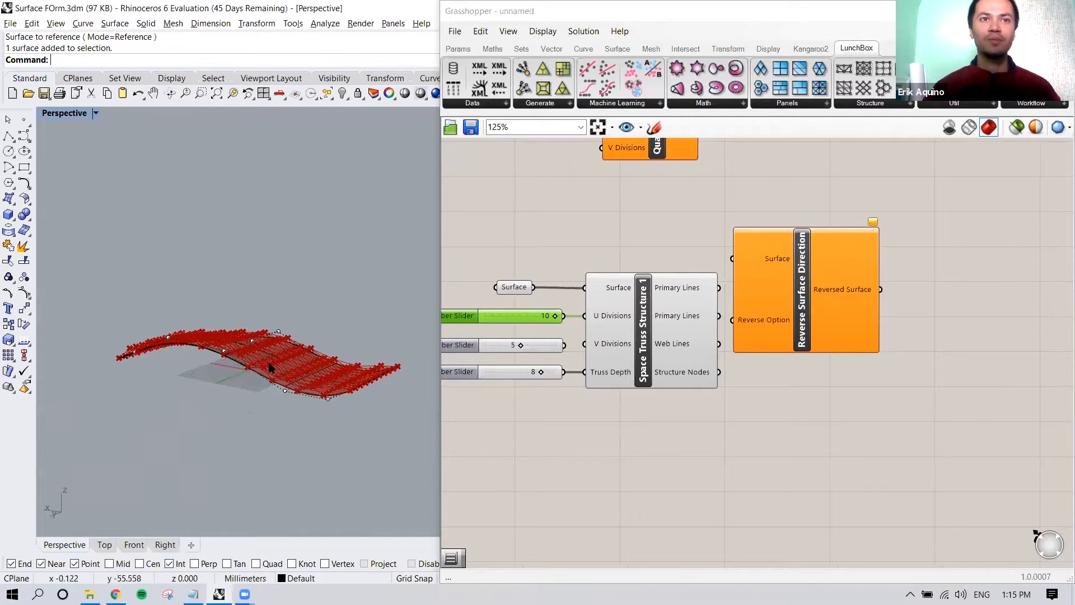
pyautogui.moveTo(255, 380); pyautogui.dragTo(295, 360, button='right')
pyautogui.scroll(-2, 669, 295)
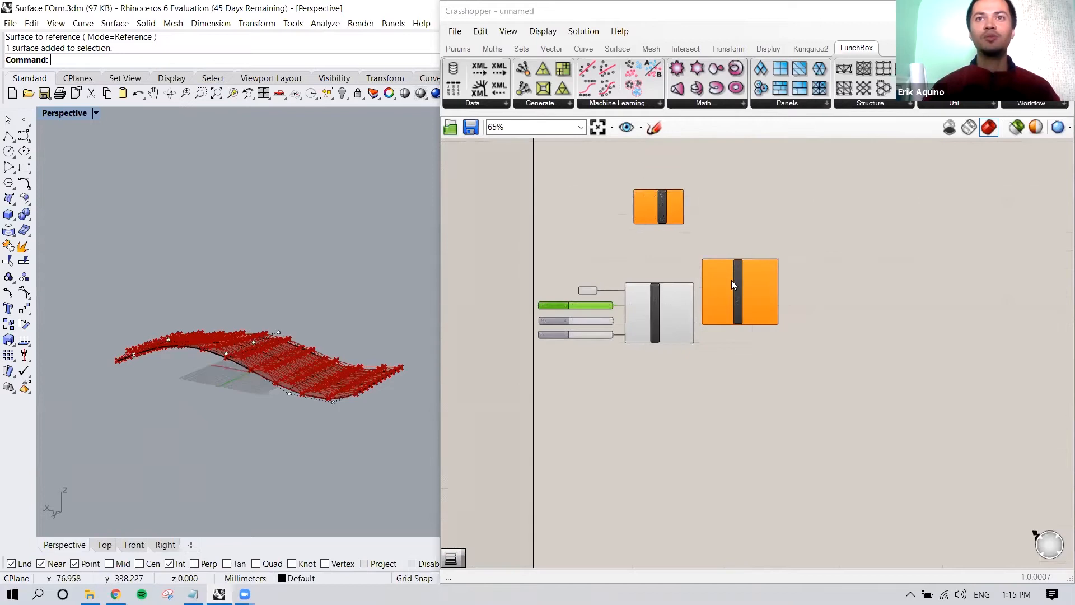
pyautogui.scroll(2, 657, 306)
pyautogui.moveTo(657, 305); pyautogui.dragTo(884, 306)
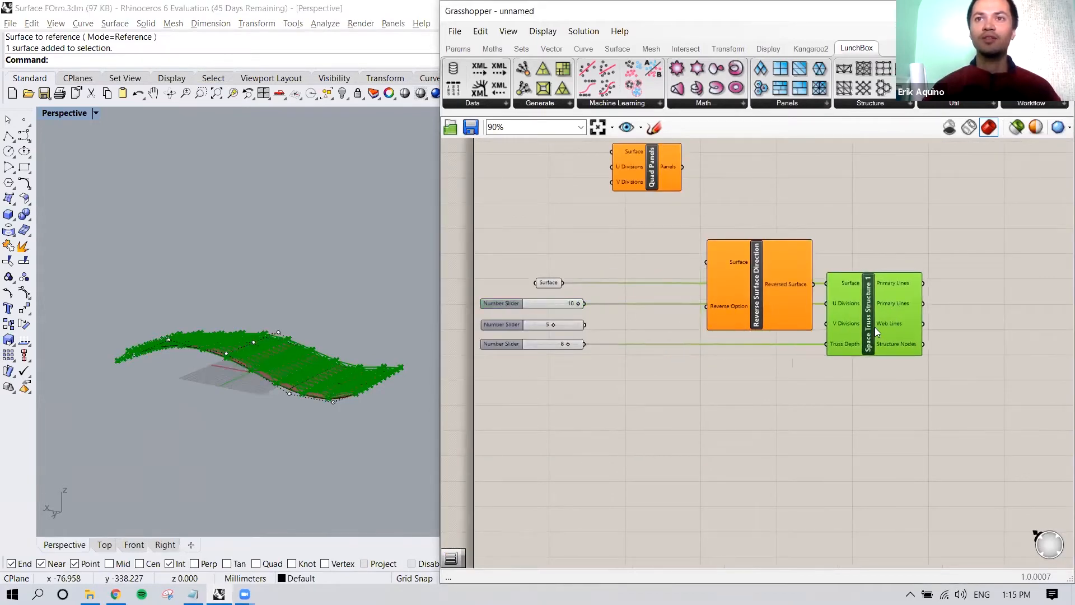
pyautogui.click(849, 239)
pyautogui.moveTo(776, 272); pyautogui.dragTo(723, 232)
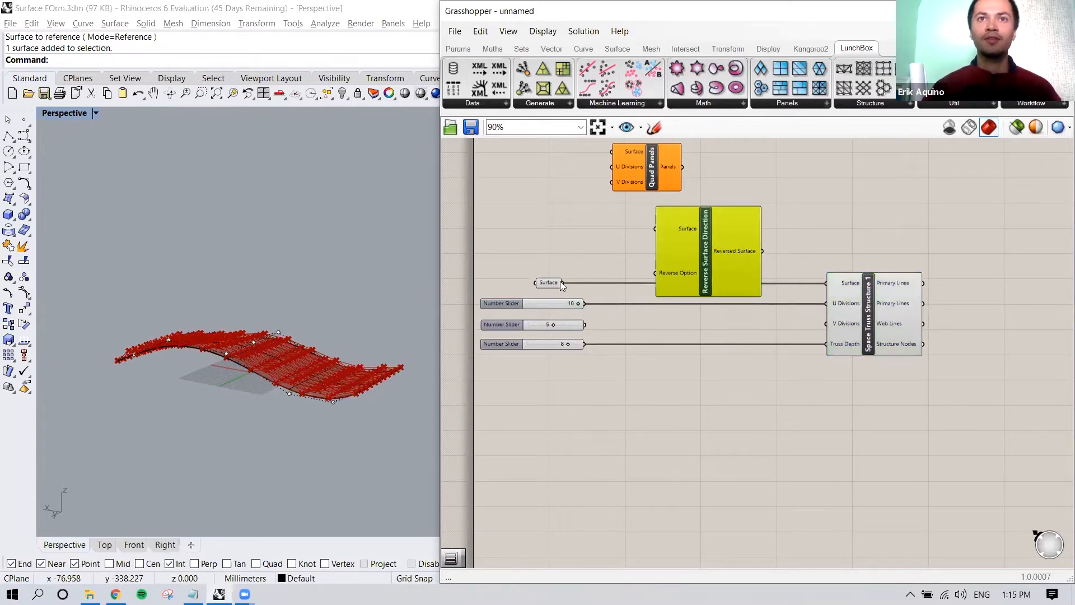
# Route the Surface parameter through Reverse Surface Direction into the Surface input of Space Truss Structure 1
pyautogui.moveTo(602, 254); pyautogui.dragTo(655, 229)
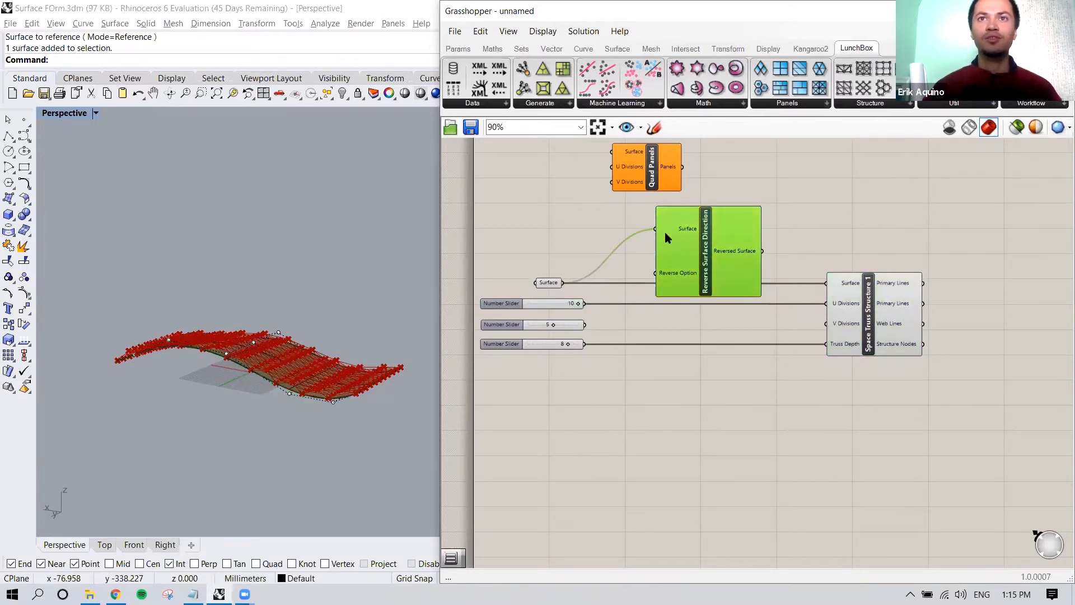
pyautogui.moveTo(764, 250); pyautogui.dragTo(827, 283)
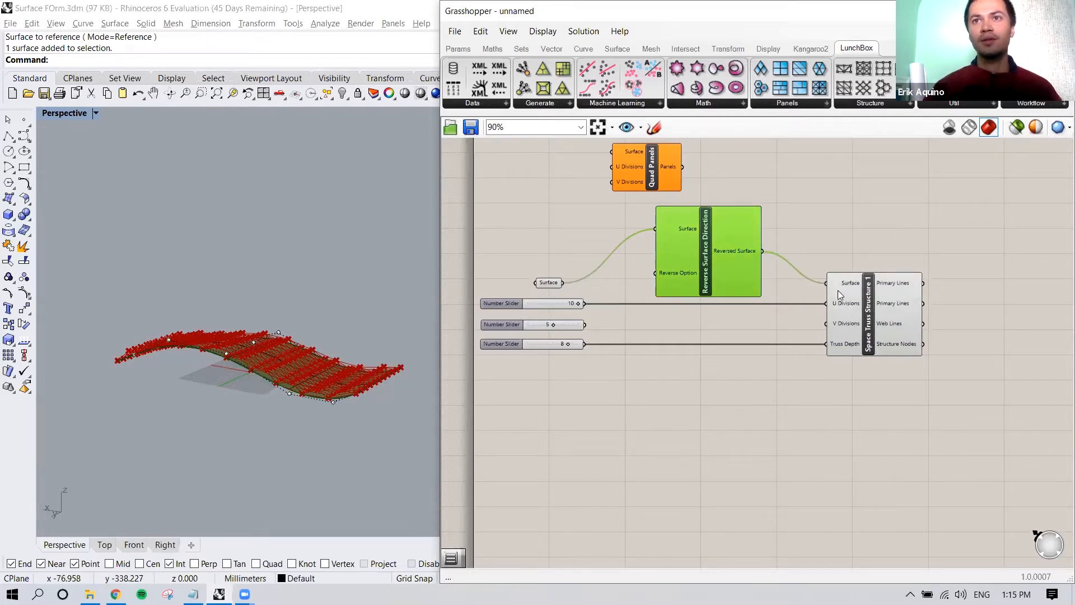
pyautogui.moveTo(343, 401); pyautogui.dragTo(266, 349, button='right')
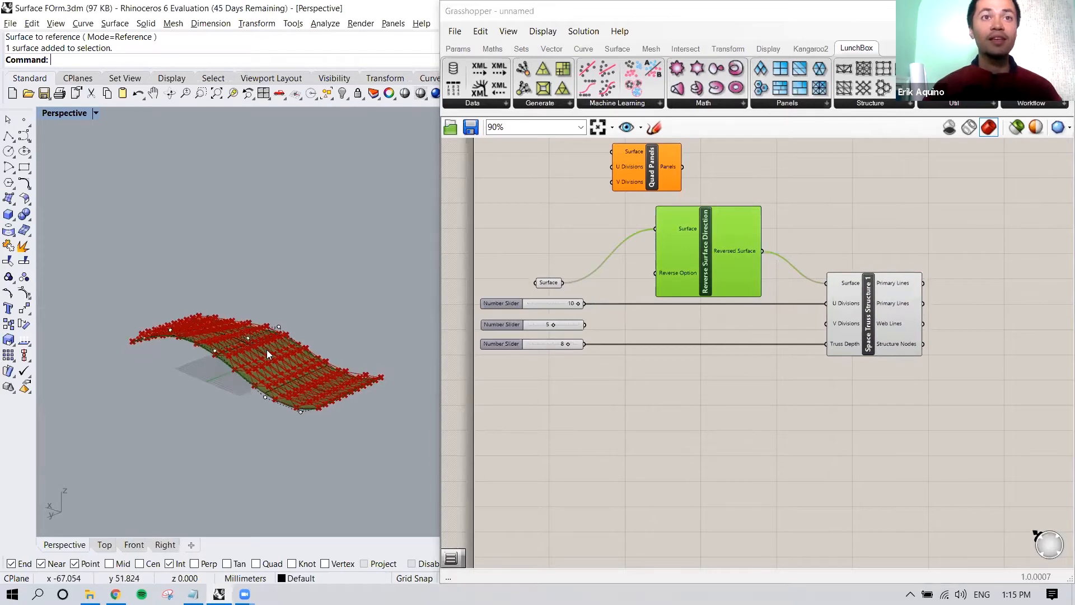
pyautogui.scroll(5, 267, 350)
# Check which integer values the Reverse Option input of Reverse Surface Direction accepts, leaving its setting as it is
pyautogui.moveTo(679, 273)
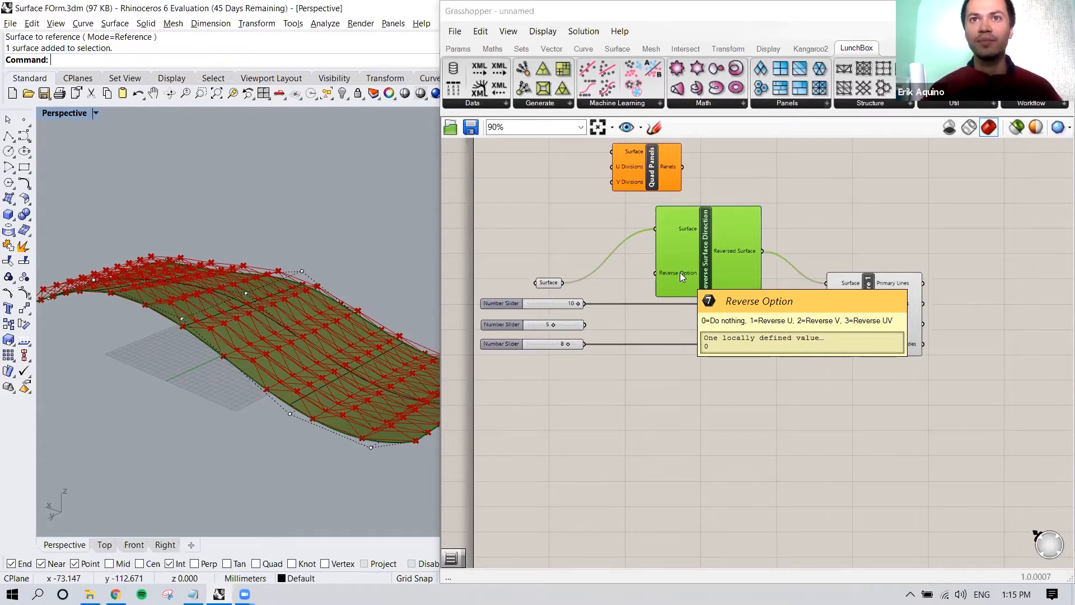
pyautogui.rightClick(680, 272)
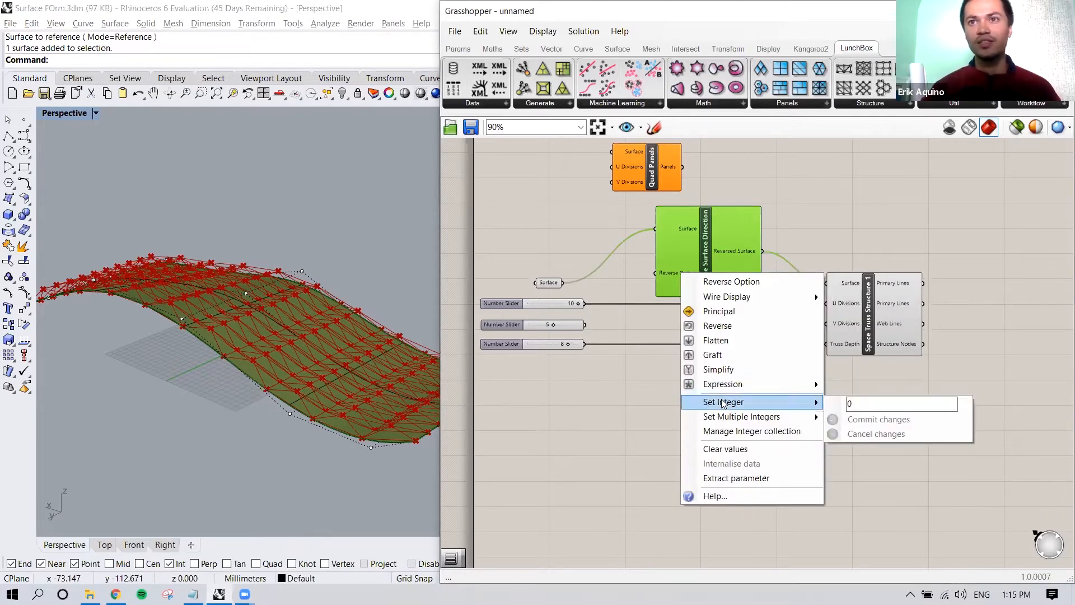
pyautogui.click(628, 382)
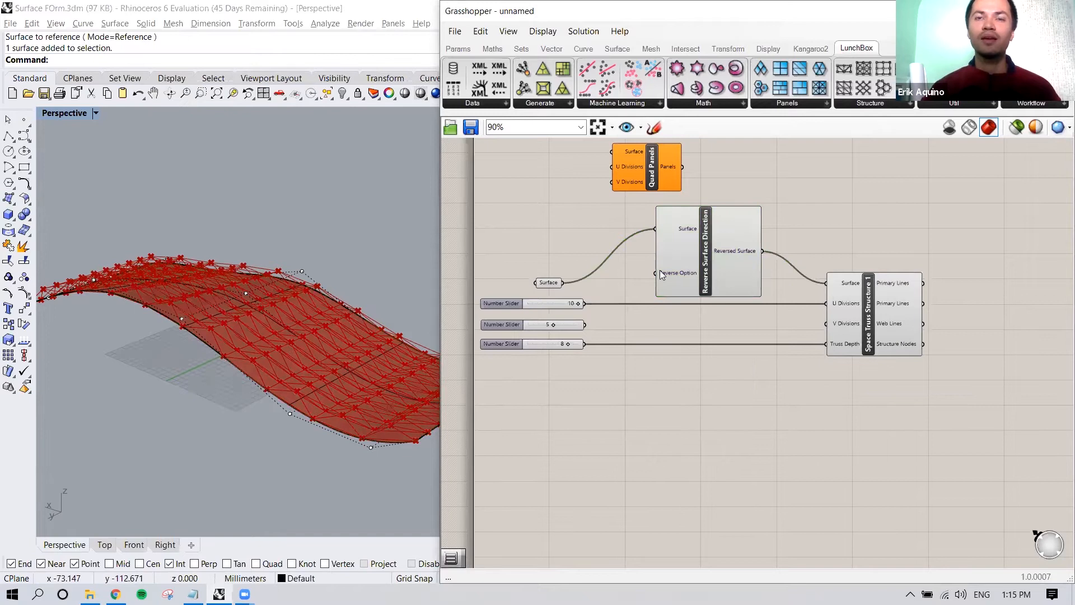
pyautogui.moveTo(674, 274)
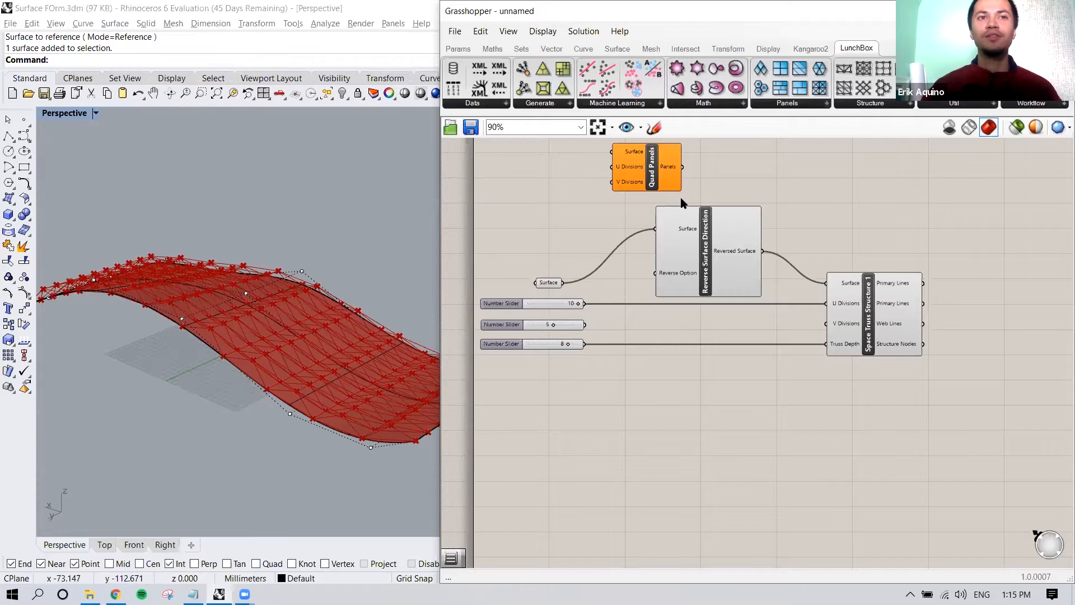
# Add a Value List above the Surface parameter and check its preset choices
pyautogui.click(458, 49)
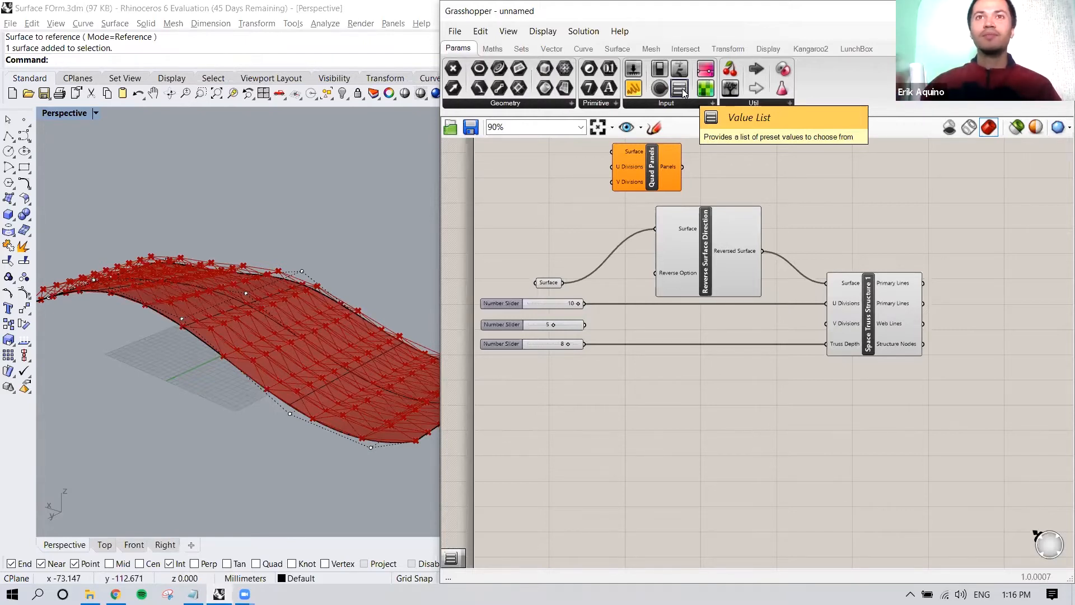
pyautogui.moveTo(680, 88); pyautogui.dragTo(548, 242)
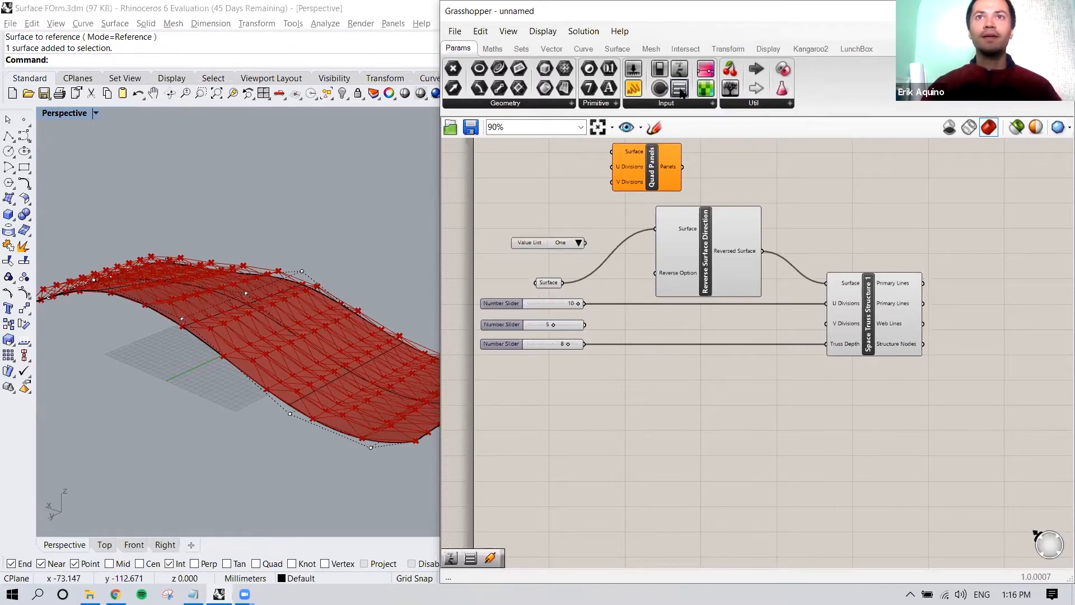
pyautogui.scroll(1, 541, 245)
pyautogui.scroll(2, 569, 260)
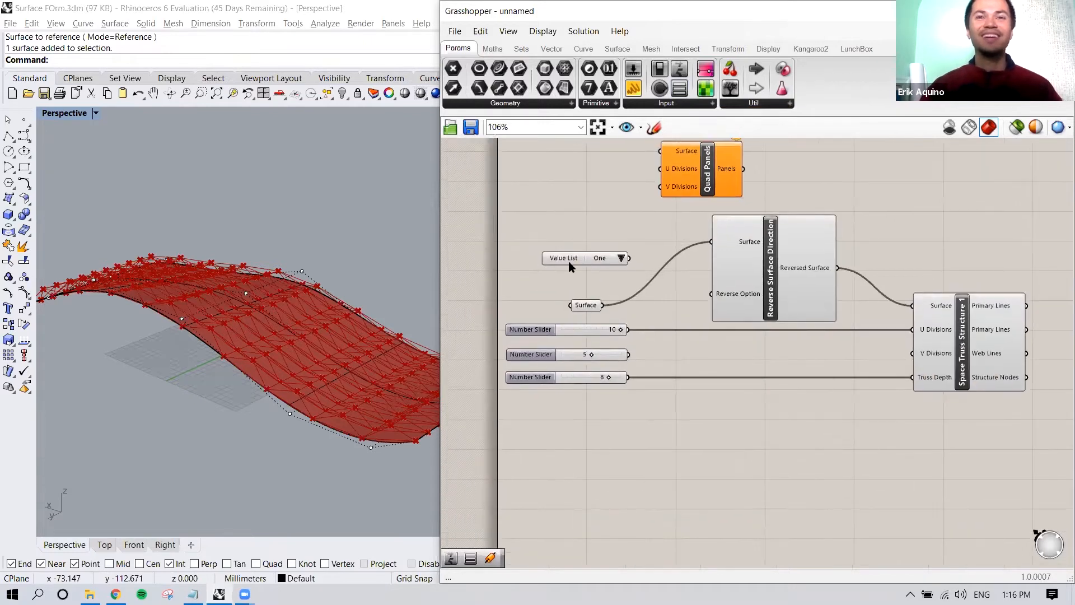
pyautogui.click(642, 258)
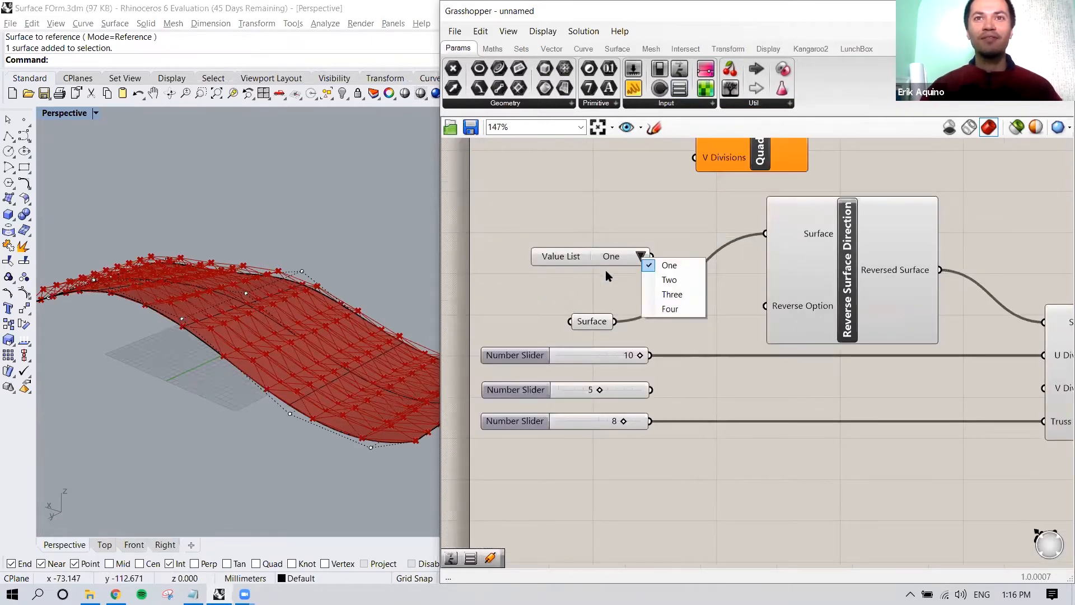
pyautogui.click(673, 241)
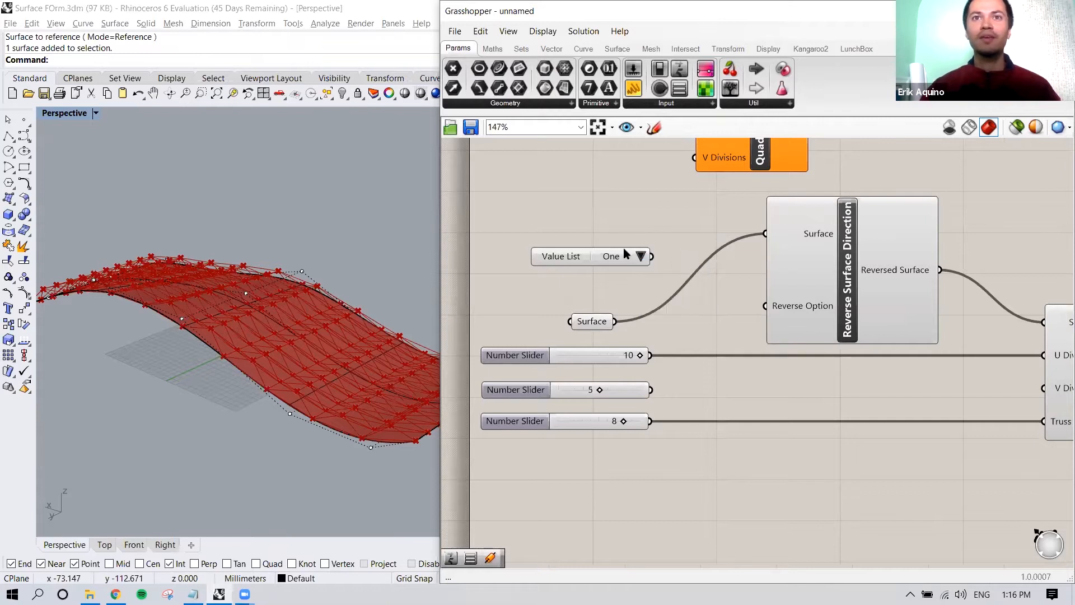
# Edit the Value List constants so its four entries hold the values 0, 1, 2 and 3
pyautogui.rightClick(573, 255)
pyautogui.click(605, 281)
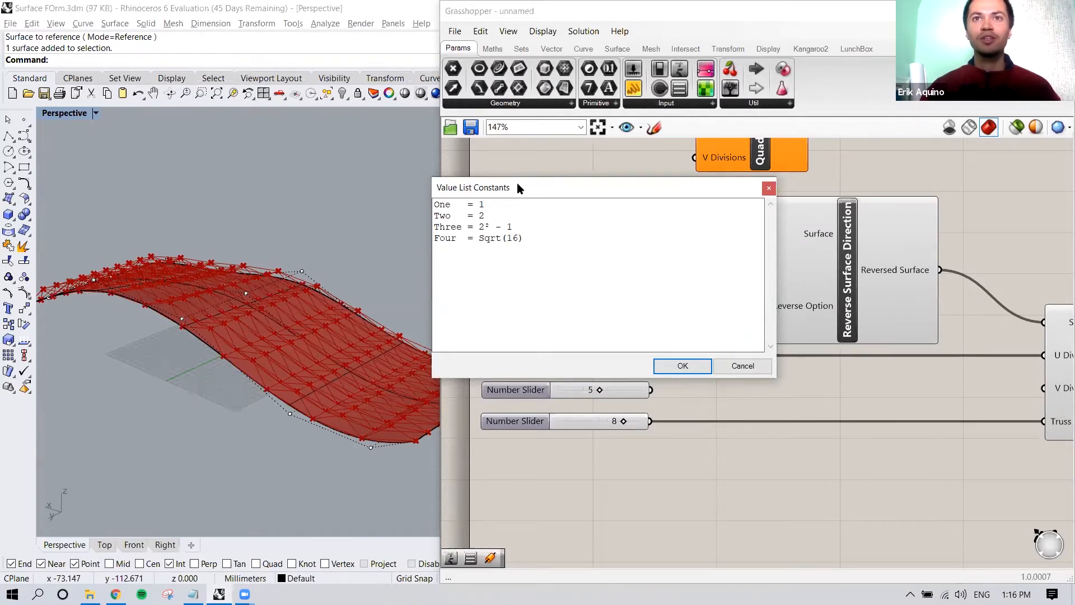
pyautogui.moveTo(516, 182); pyautogui.dragTo(746, 221)
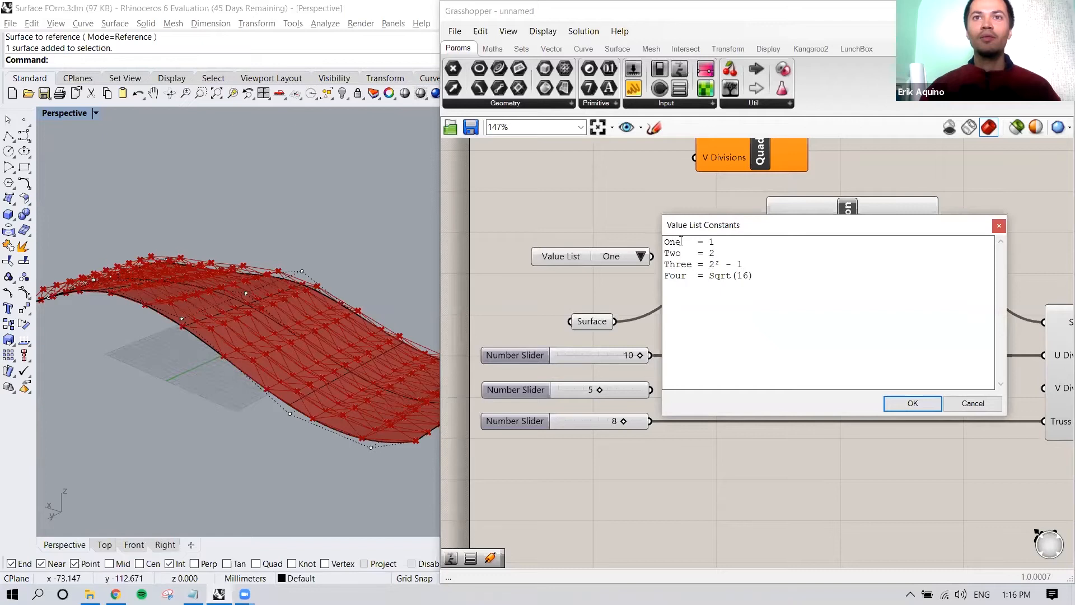
pyautogui.moveTo(681, 241); pyautogui.dragTo(711, 242)
pyautogui.click(722, 254)
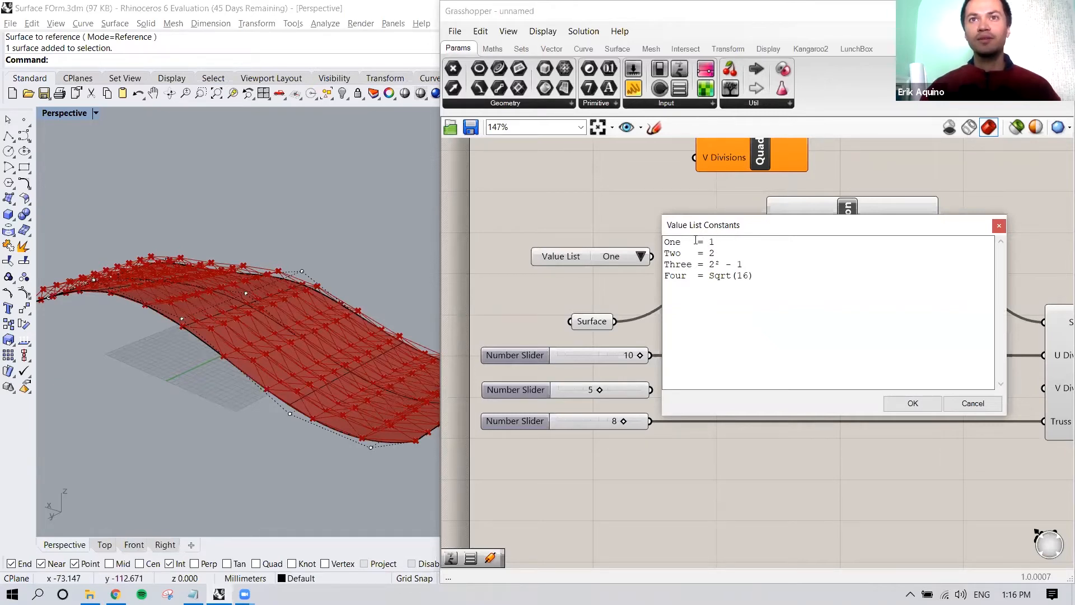
pyautogui.doubleClick(711, 242)
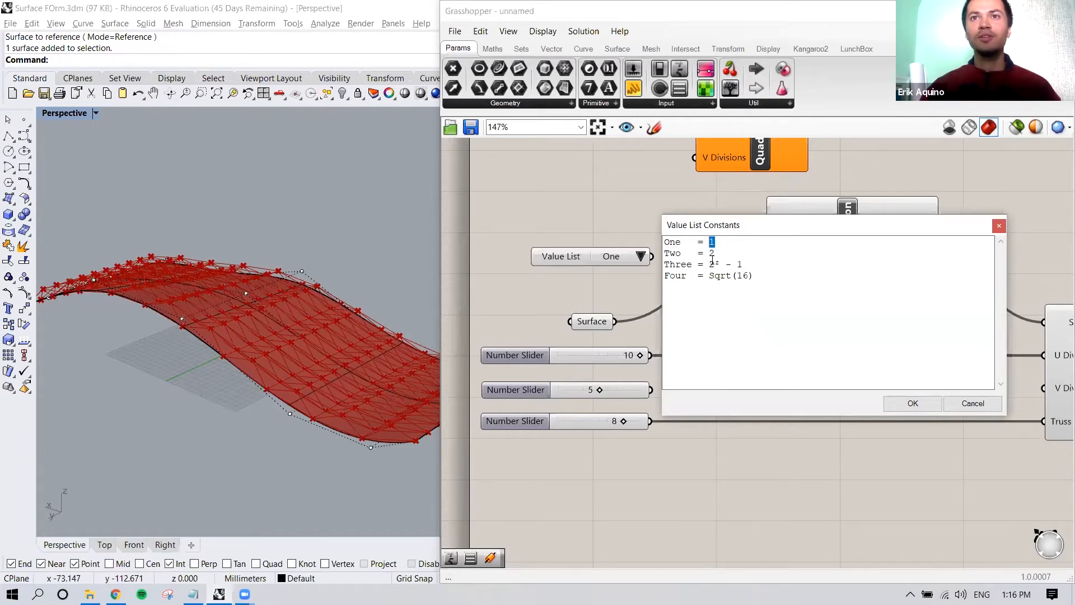
pyautogui.write('0')
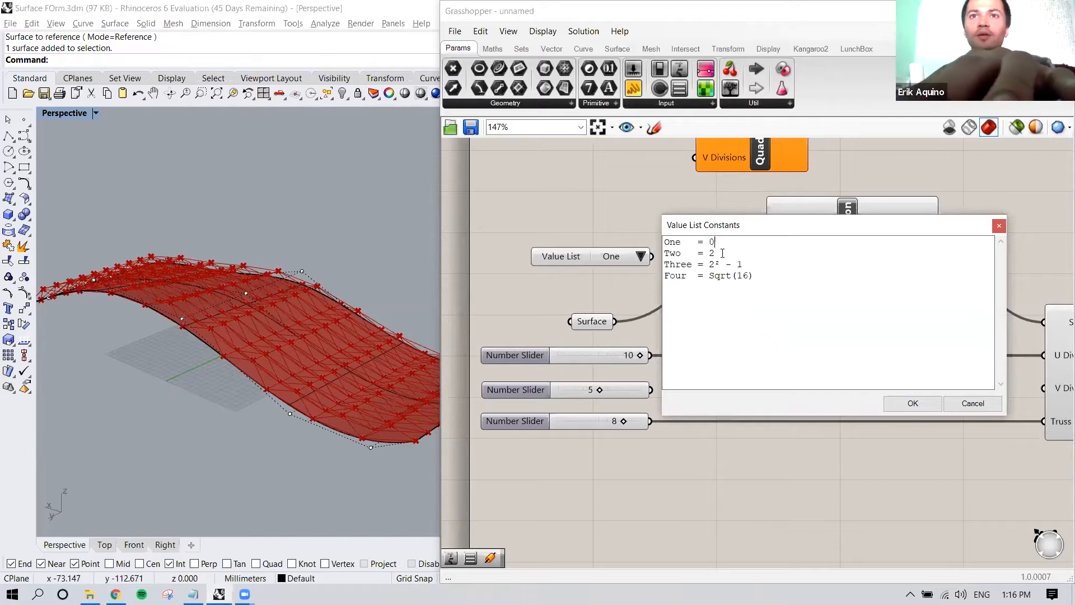
pyautogui.doubleClick(713, 253)
pyautogui.write('1')
pyautogui.moveTo(710, 264)
pyautogui.mouseDown()
pyautogui.moveTo(745, 265)
pyautogui.moveTo(708, 275)
pyautogui.mouseUp()
pyautogui.write('2')
pyautogui.write('3')
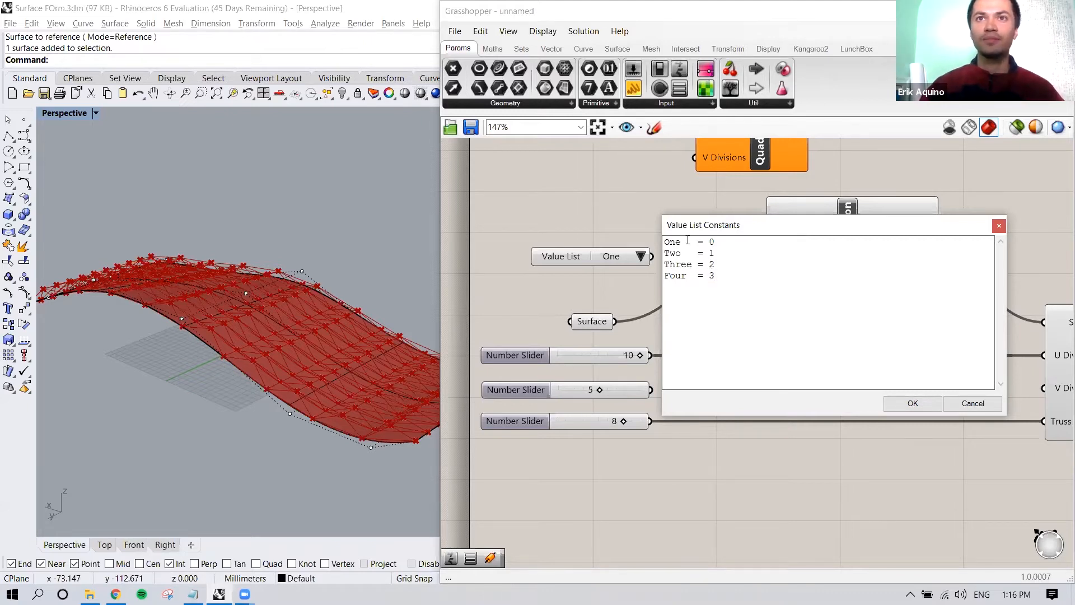
# Rename the four Value List entries Nothing, U, V and UV, and accept the edited constants
pyautogui.moveTo(683, 242); pyautogui.dragTo(659, 240)
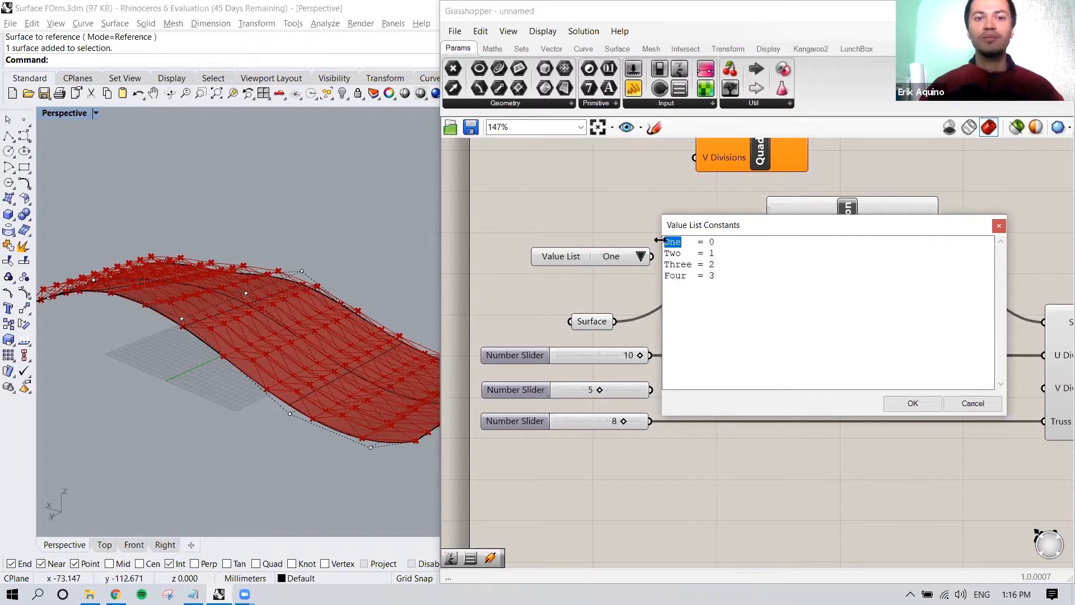
pyautogui.write('Nothing')
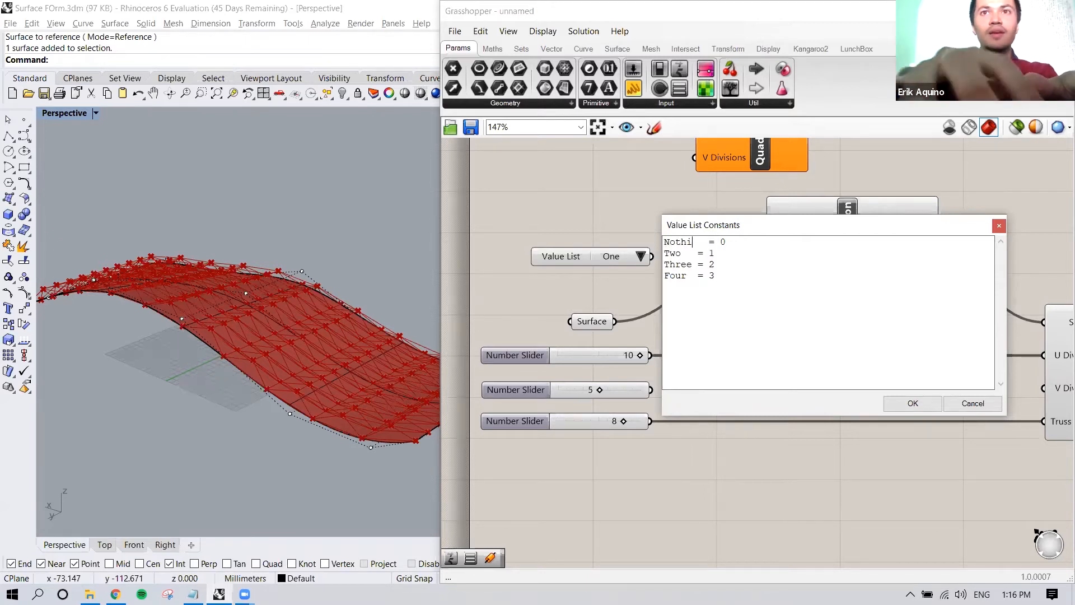
pyautogui.moveTo(682, 253); pyautogui.dragTo(665, 253)
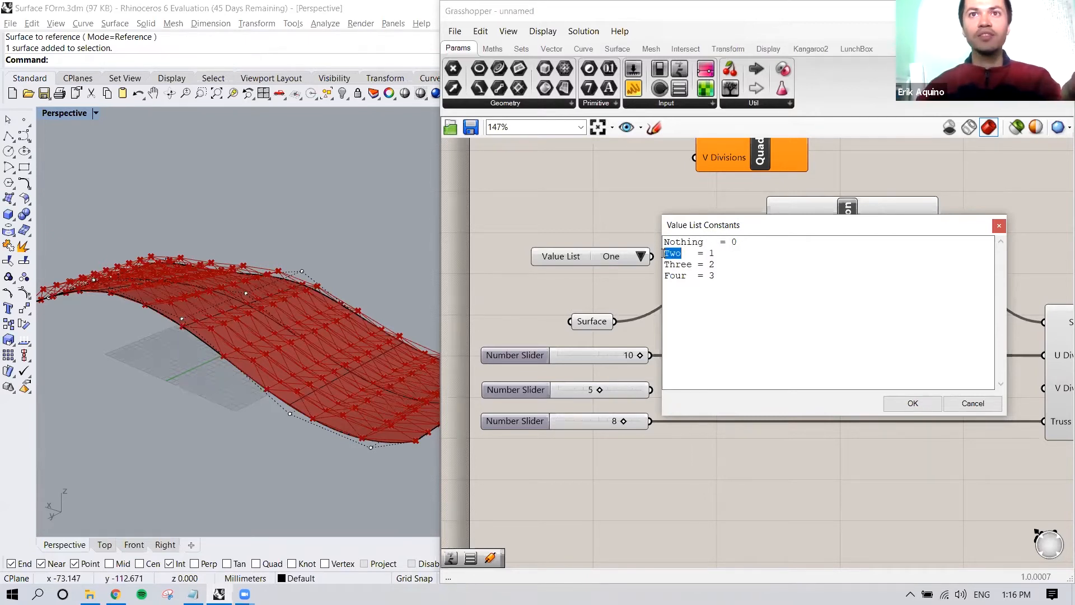
pyautogui.doubleClick(693, 261)
pyautogui.write('V')
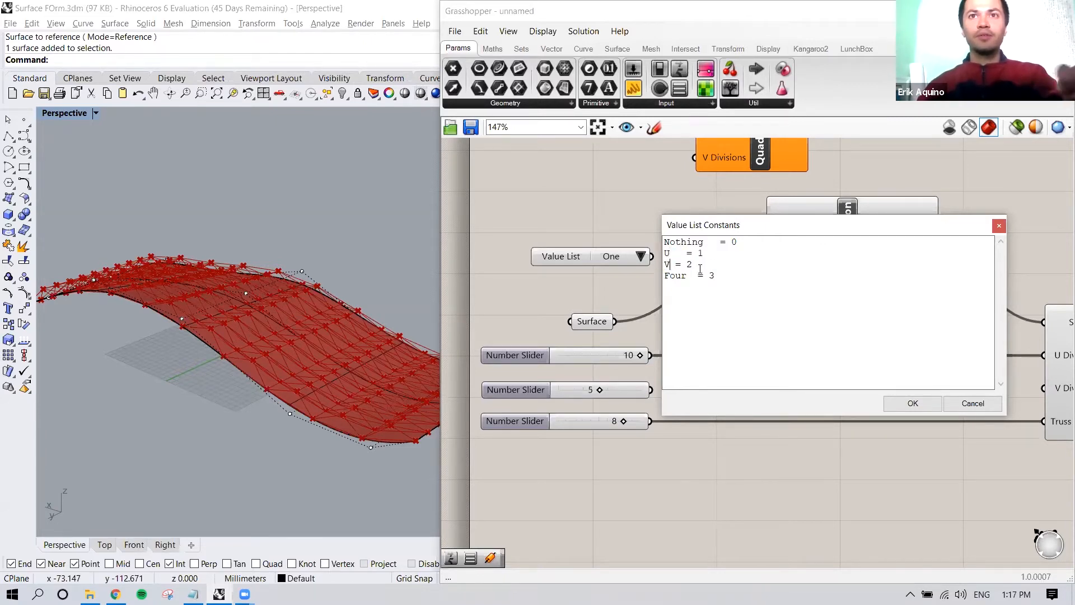
pyautogui.doubleClick(690, 276)
pyautogui.write('UV')
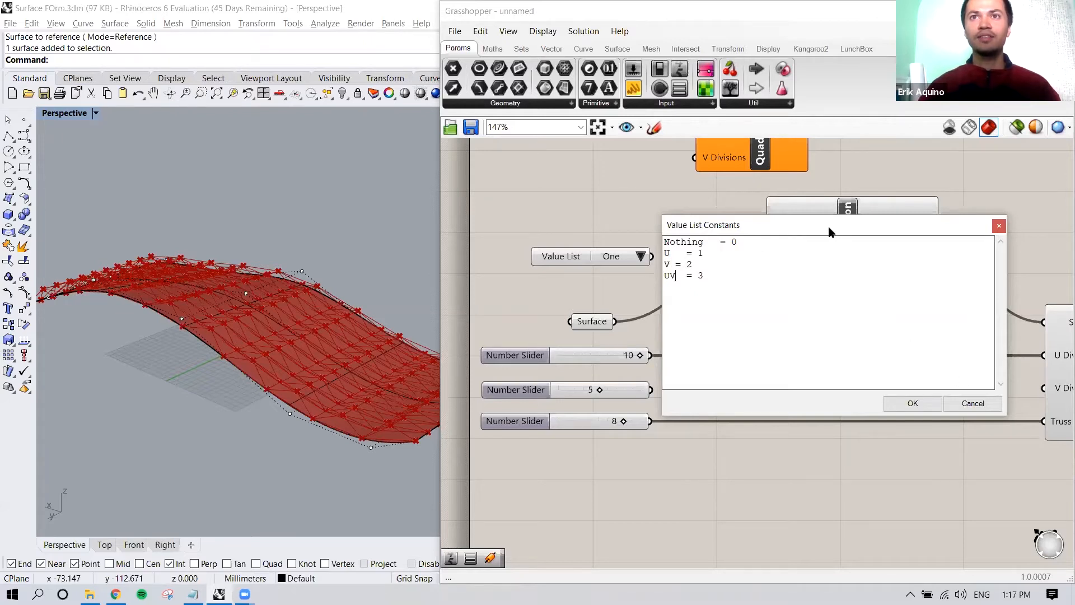
pyautogui.moveTo(828, 226); pyautogui.dragTo(812, 362)
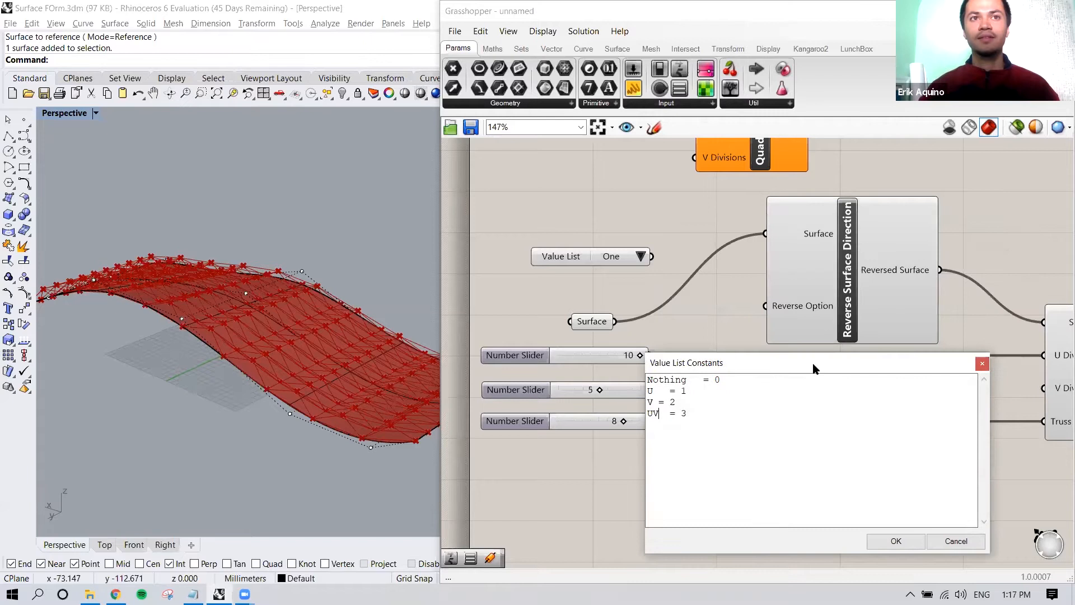
pyautogui.click(896, 541)
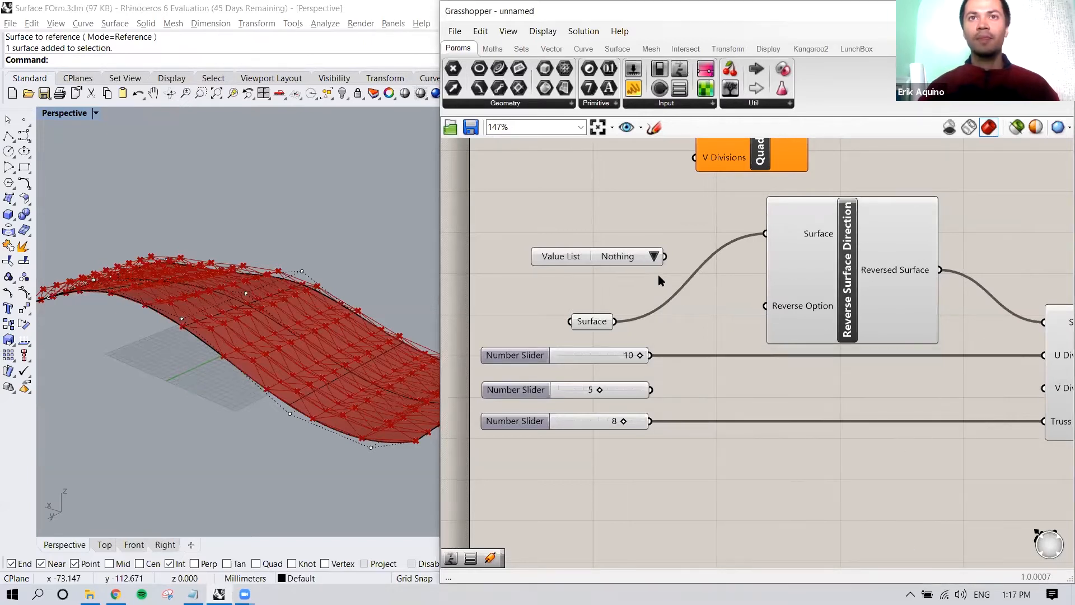
# Compare the Value List's entry names and constants with the integers expected by Reverse Option, keeping the list as it is
pyautogui.moveTo(803, 309)
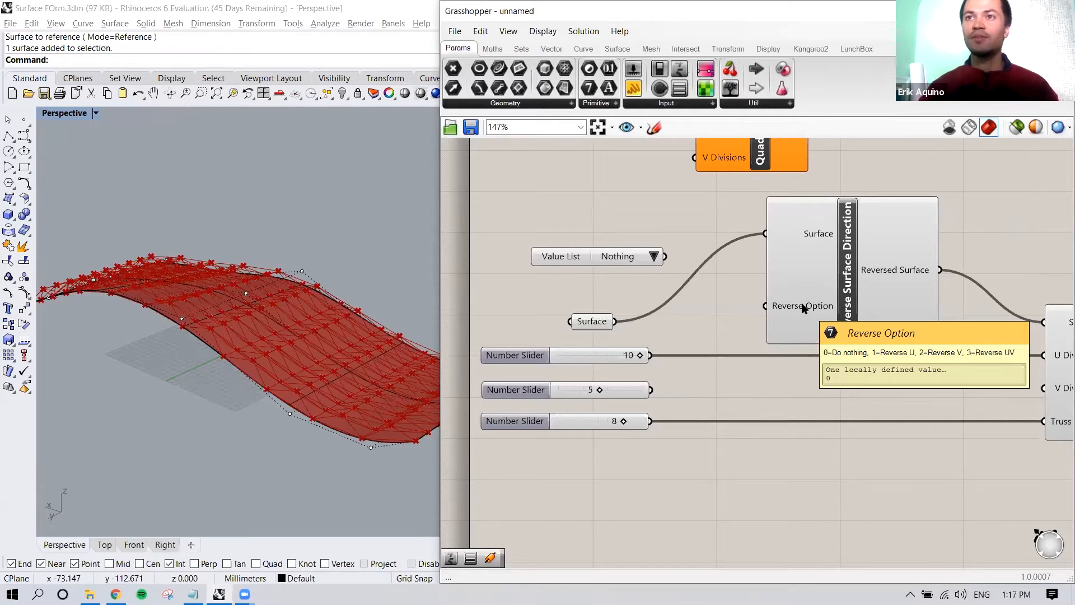
pyautogui.click(654, 258)
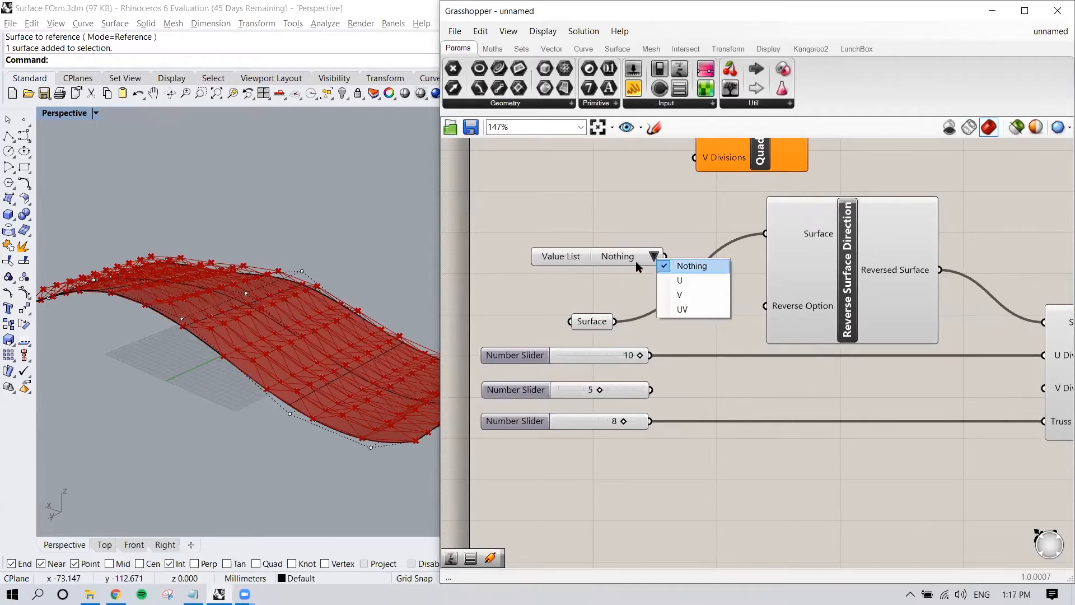
pyautogui.rightClick(558, 258)
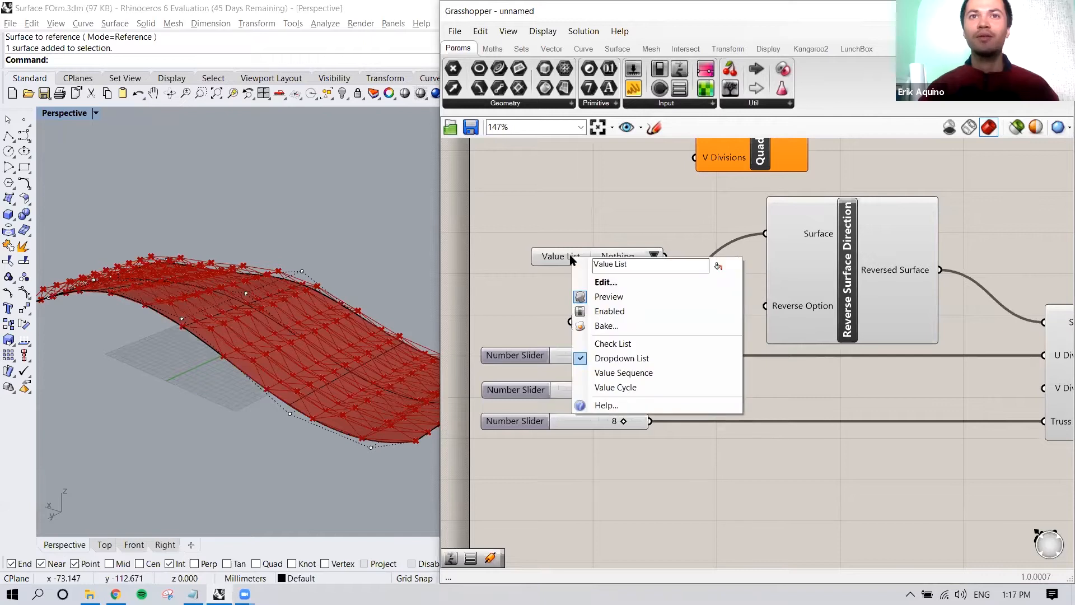
pyautogui.click(604, 281)
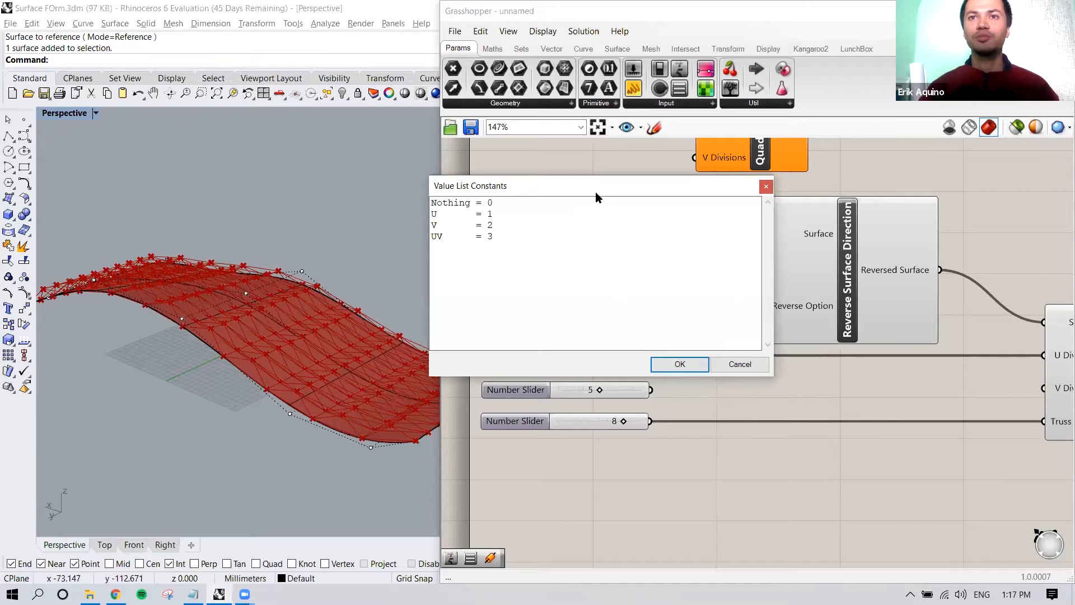
pyautogui.moveTo(596, 191); pyautogui.dragTo(897, 347)
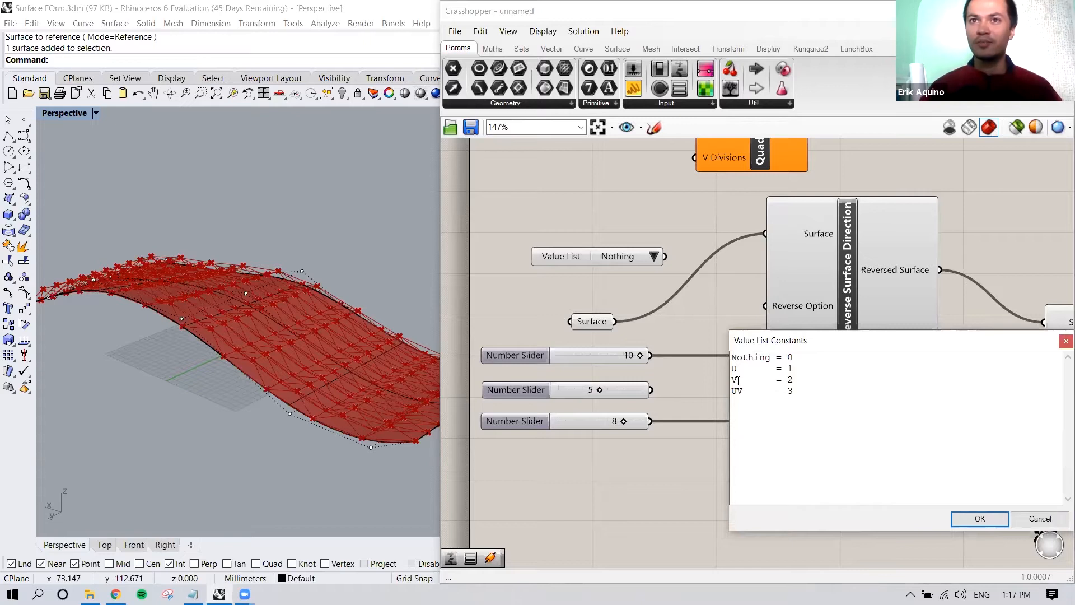
pyautogui.click(796, 354)
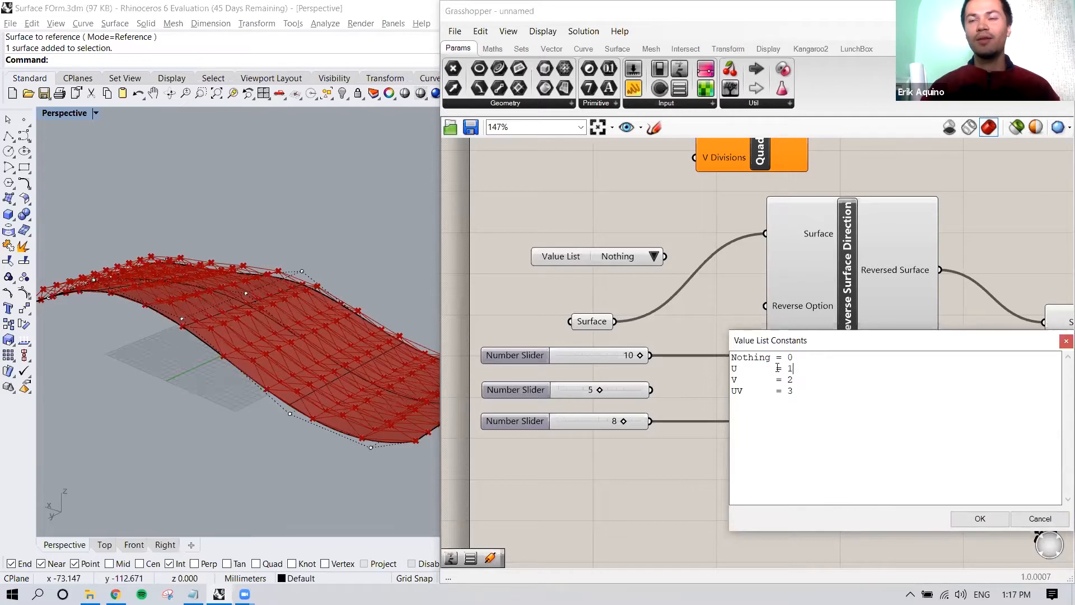
pyautogui.doubleClick(778, 368)
pyautogui.click(799, 378)
pyautogui.click(798, 357)
pyautogui.click(799, 367)
pyautogui.click(798, 378)
pyautogui.click(799, 389)
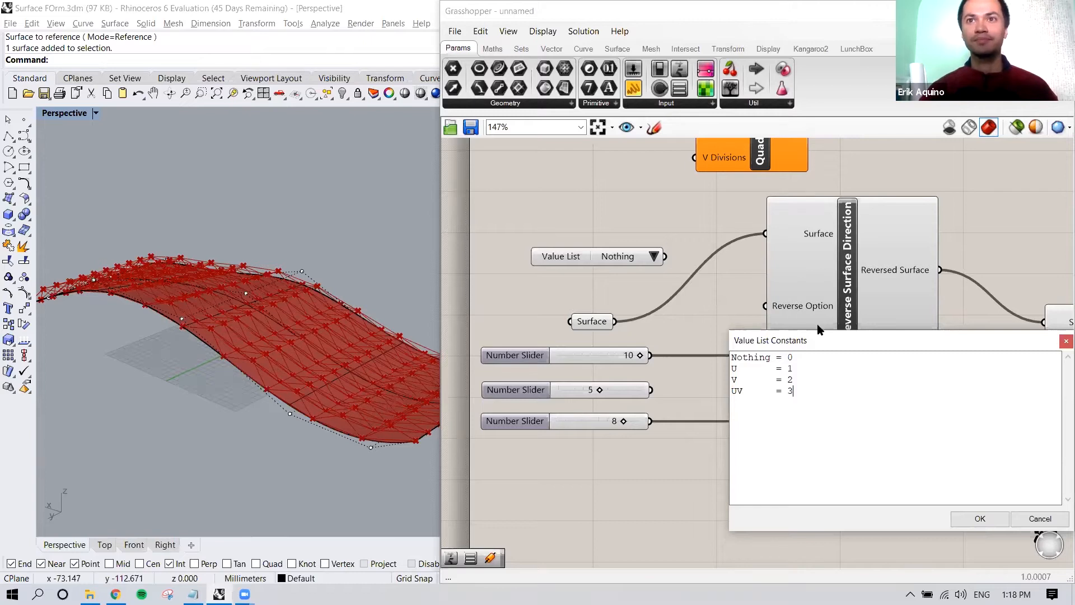
pyautogui.moveTo(812, 334); pyautogui.dragTo(770, 315)
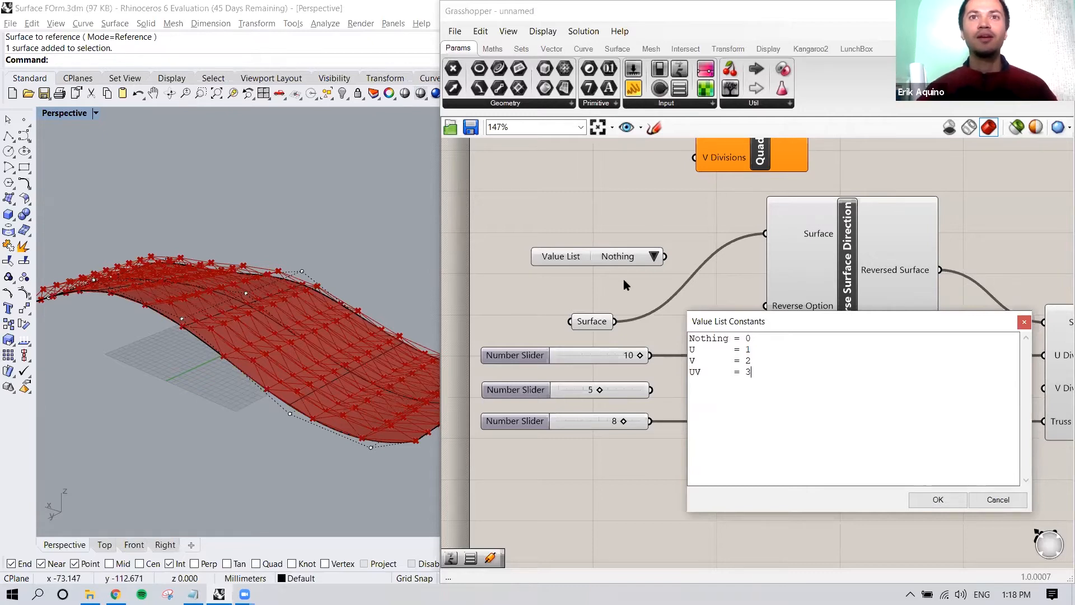
pyautogui.click(938, 499)
# Move the Surface parameter level with its target input and wire the Value List beneath it into Reverse Option
pyautogui.moveTo(622, 263); pyautogui.dragTo(691, 334)
pyautogui.moveTo(588, 323); pyautogui.dragTo(590, 234)
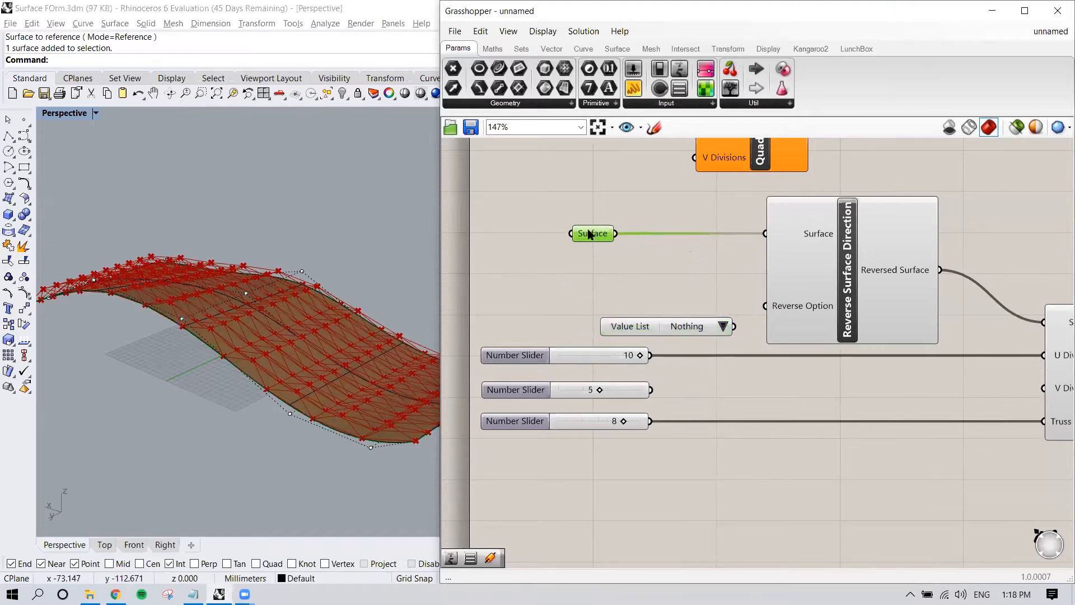
pyautogui.moveTo(707, 329); pyautogui.dragTo(765, 306)
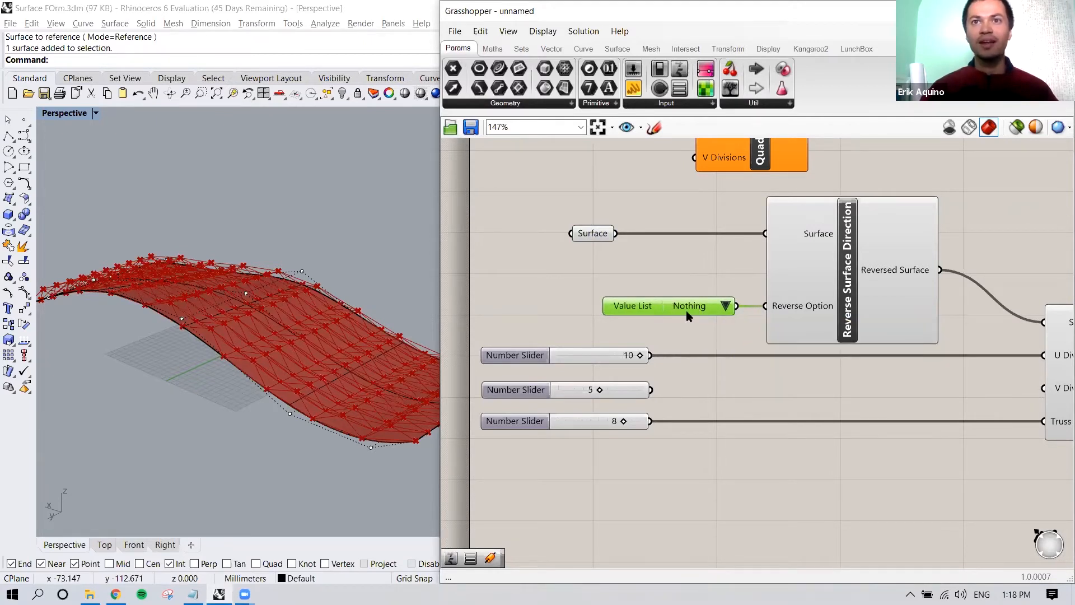
# Set the Value List to U to reverse the surface direction, and inspect the truss from the side and below
pyautogui.click(726, 307)
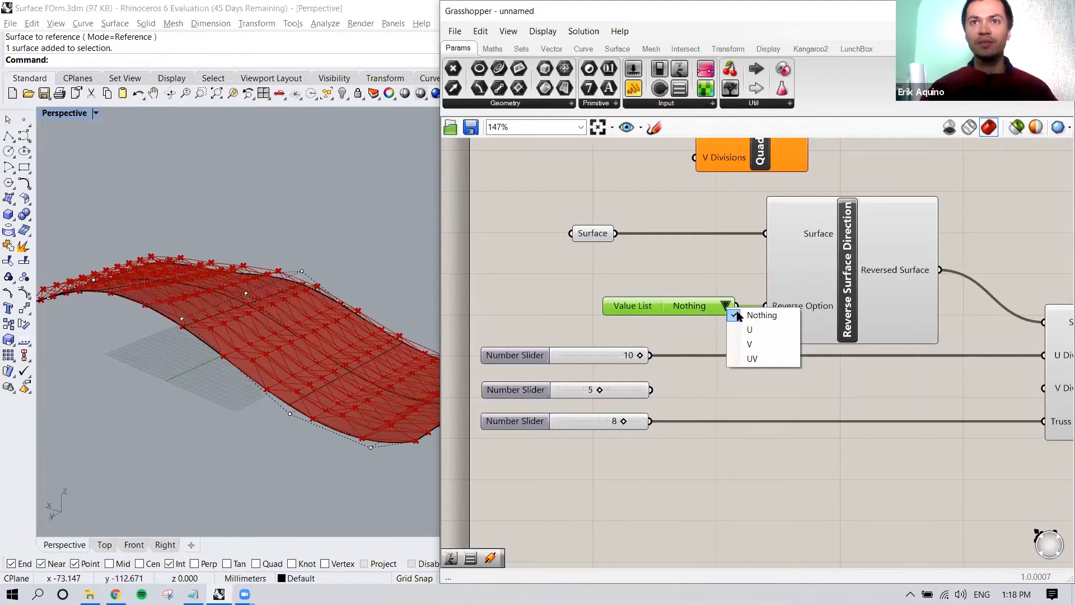
pyautogui.click(751, 331)
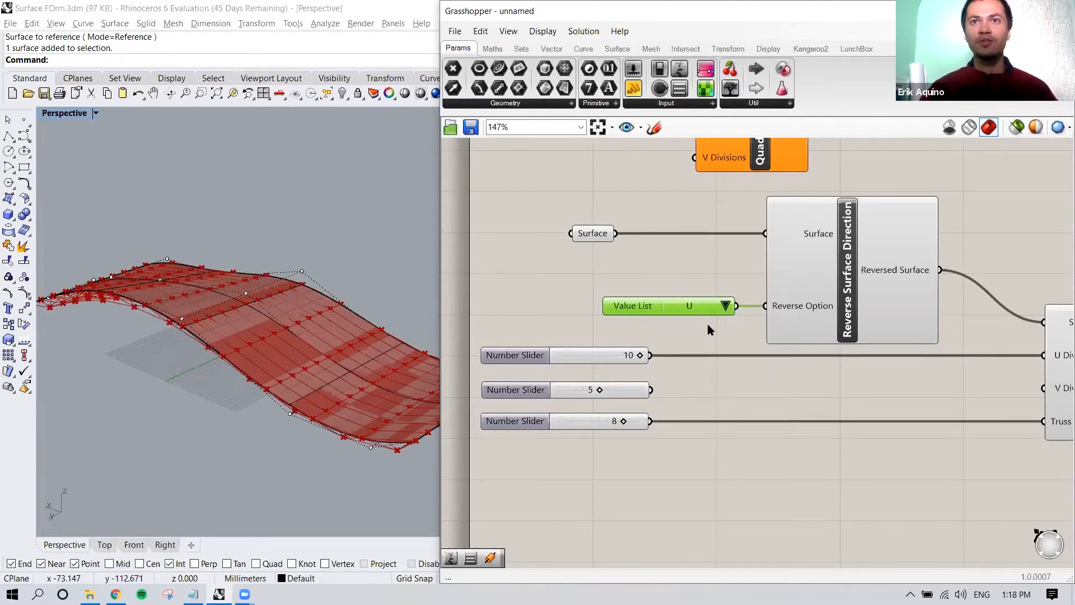
pyautogui.moveTo(256, 332)
pyautogui.mouseDown(button='right')
pyautogui.moveTo(257, 274)
pyautogui.moveTo(241, 282)
pyautogui.moveTo(224, 361)
pyautogui.moveTo(246, 397)
pyautogui.moveTo(274, 355)
pyautogui.moveTo(271, 339)
pyautogui.moveTo(259, 339)
pyautogui.mouseUp(button='right')
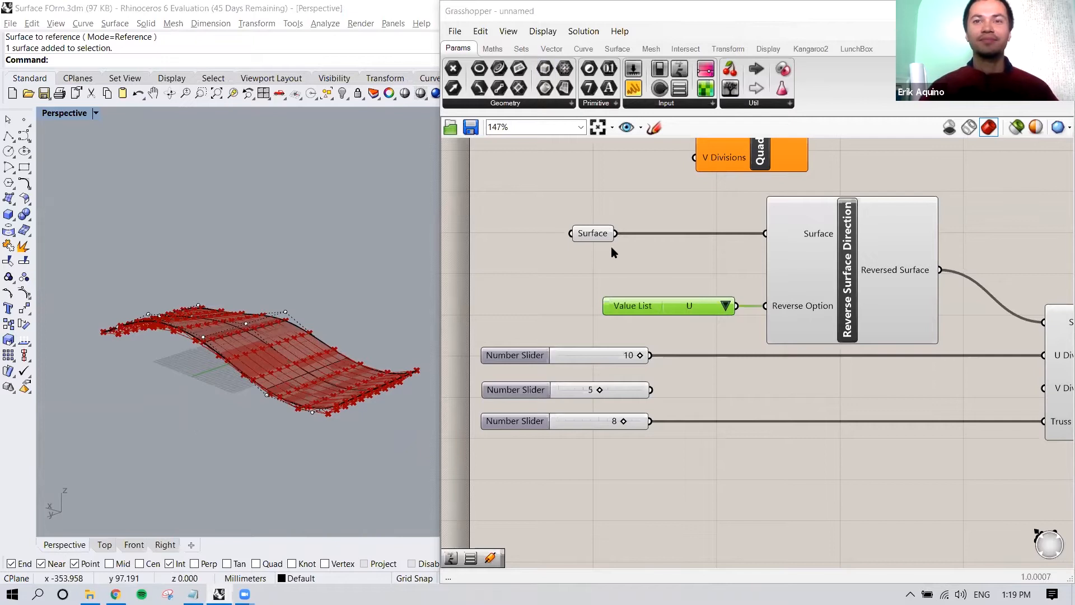
pyautogui.rightClick(610, 350)
pyautogui.click(552, 282)
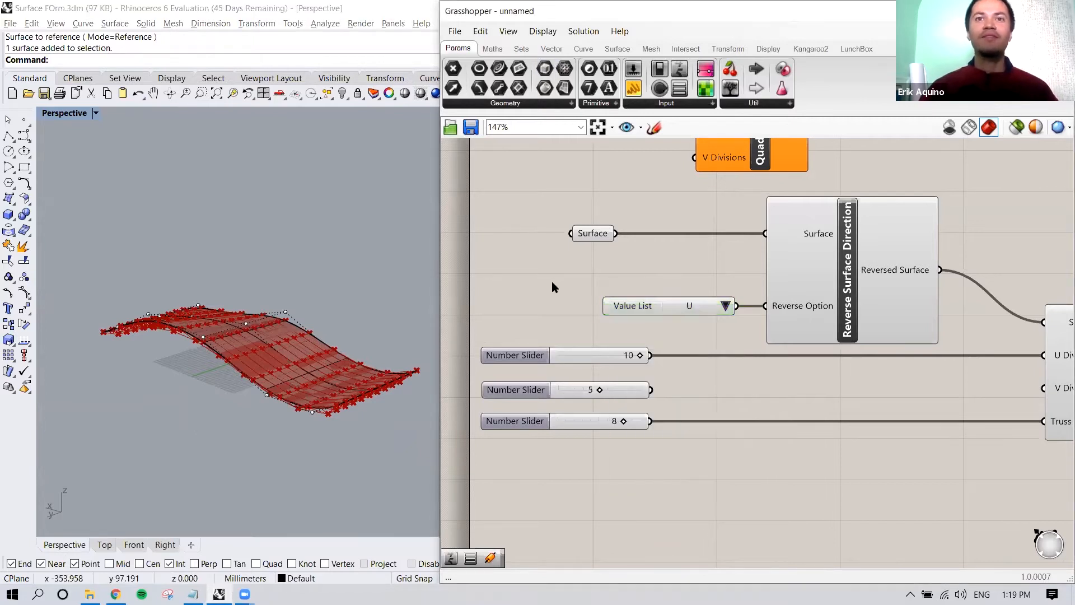
pyautogui.scroll(-3, 552, 283)
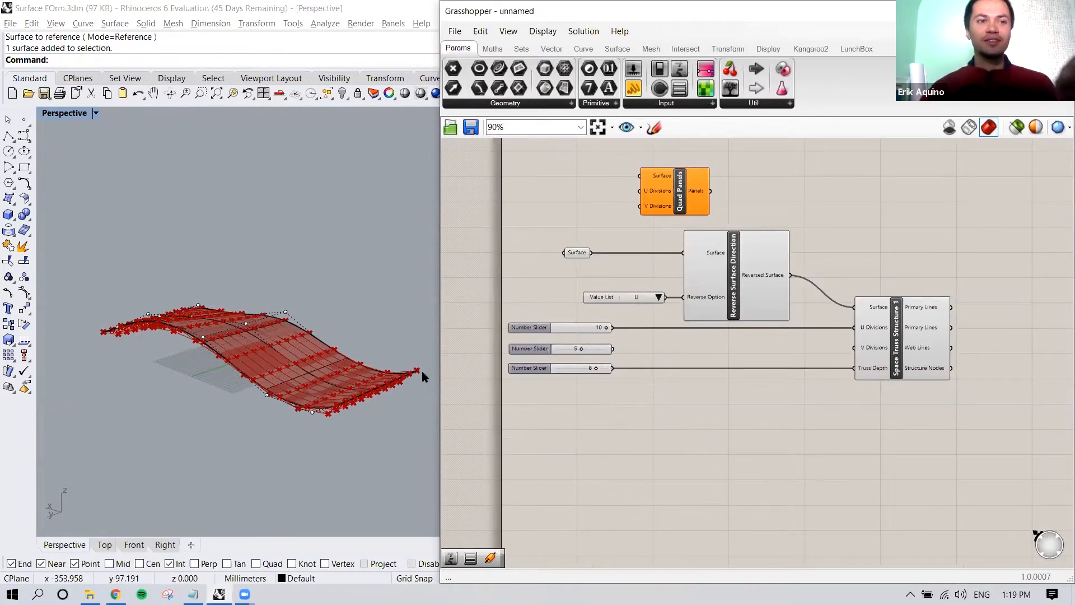
pyautogui.moveTo(312, 371); pyautogui.dragTo(285, 377, button='right')
pyautogui.scroll(4, 285, 376)
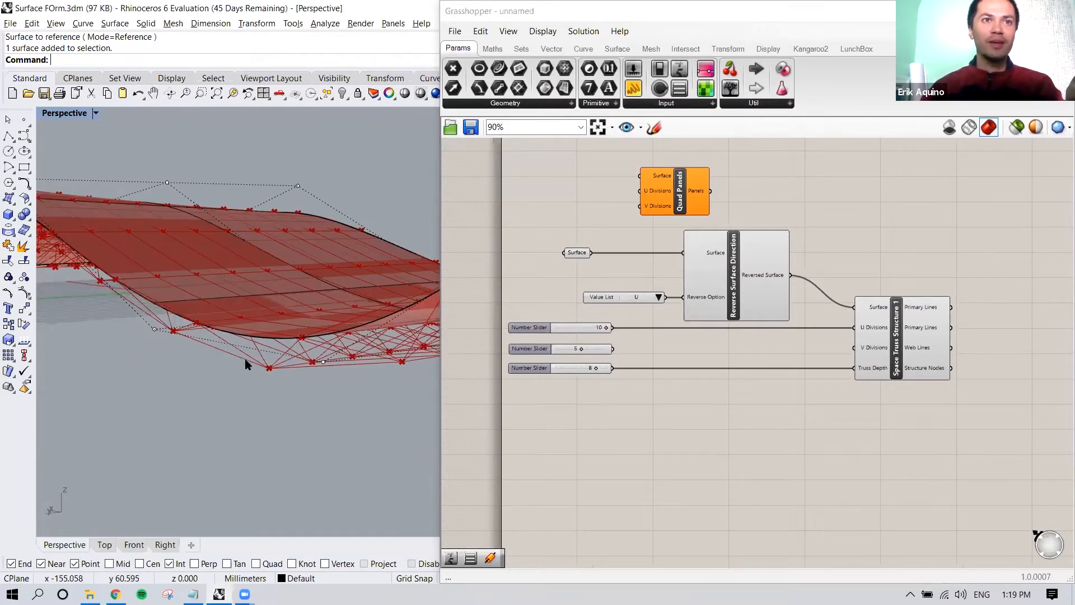
pyautogui.moveTo(265, 361)
pyautogui.mouseDown(button='right')
pyautogui.moveTo(262, 377)
pyautogui.moveTo(255, 368)
pyautogui.mouseUp(button='right')
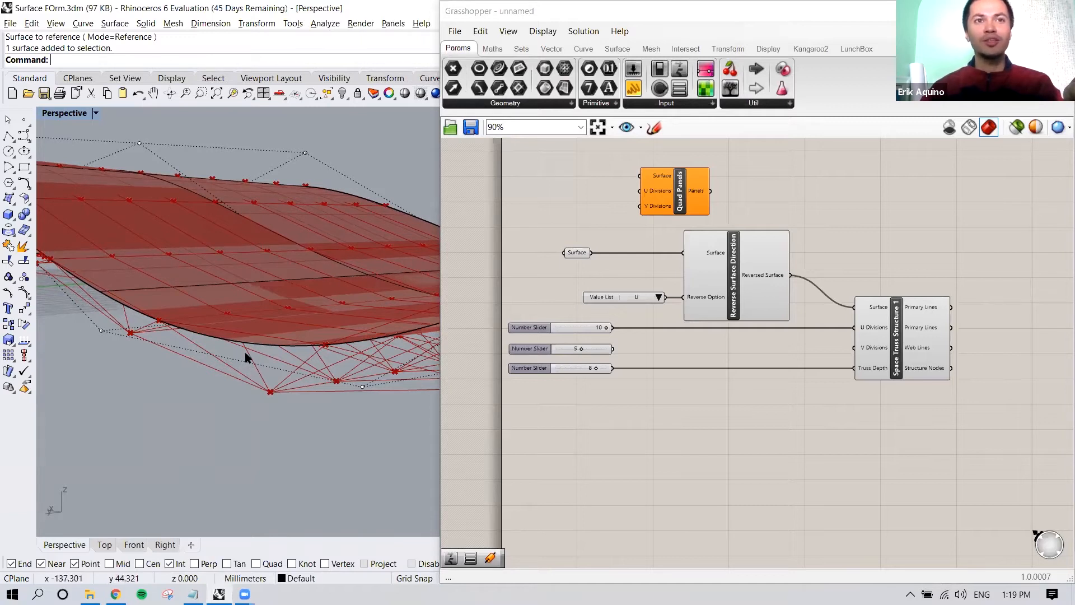
# Add a Pipe component beside Space Truss Structure 1 and wire the first Primary Lines output into its Curve input
pyautogui.moveTo(808, 355); pyautogui.dragTo(629, 374, button='right')
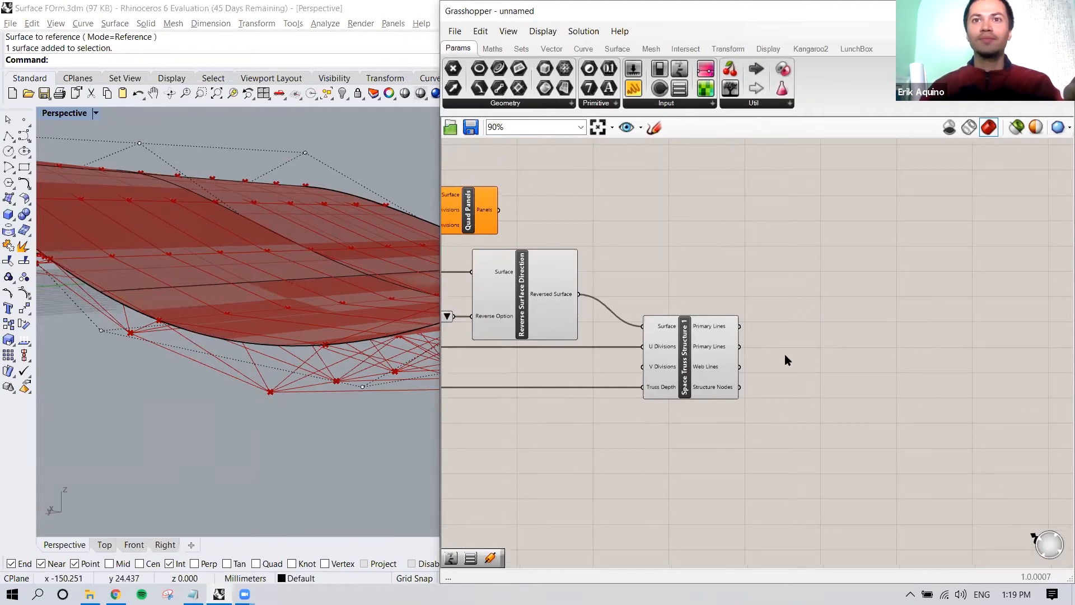
pyautogui.scroll(1, 779, 354)
pyautogui.scroll(2, 714, 332)
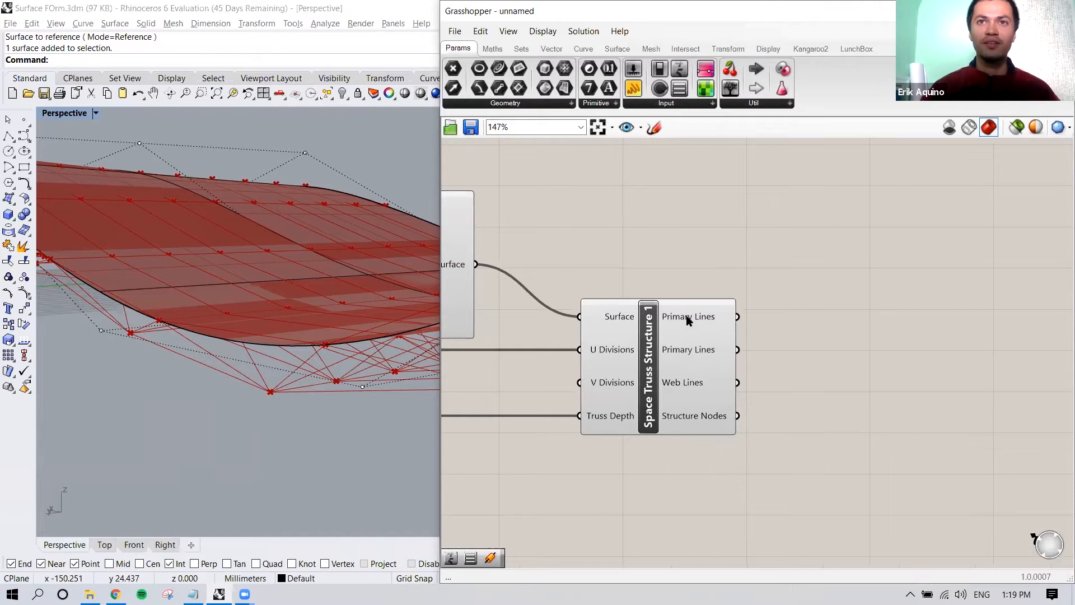
pyautogui.moveTo(689, 352)
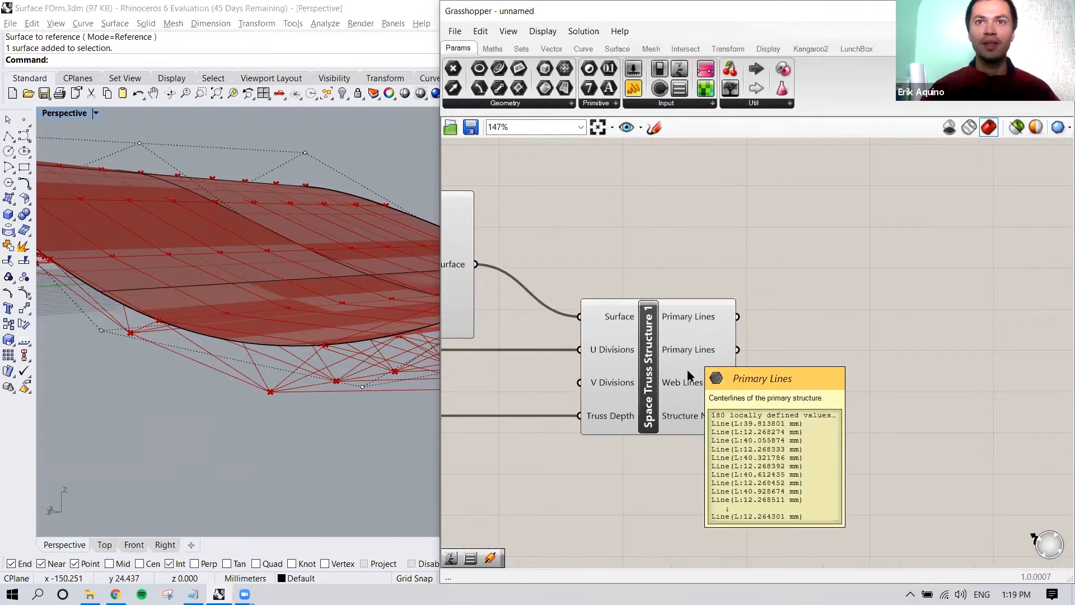
pyautogui.moveTo(688, 382)
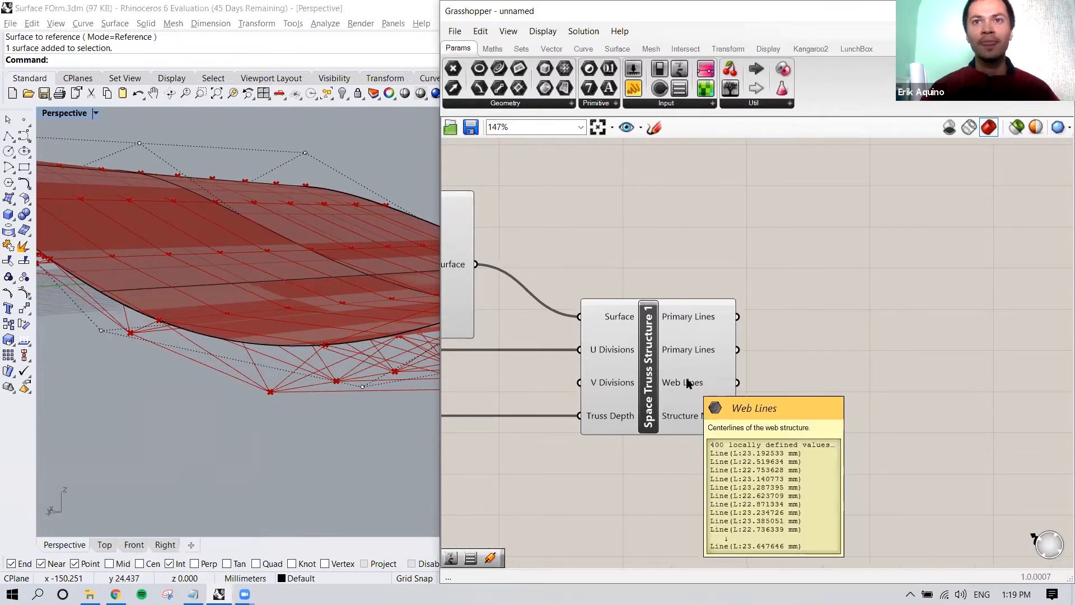
pyautogui.doubleClick(836, 311)
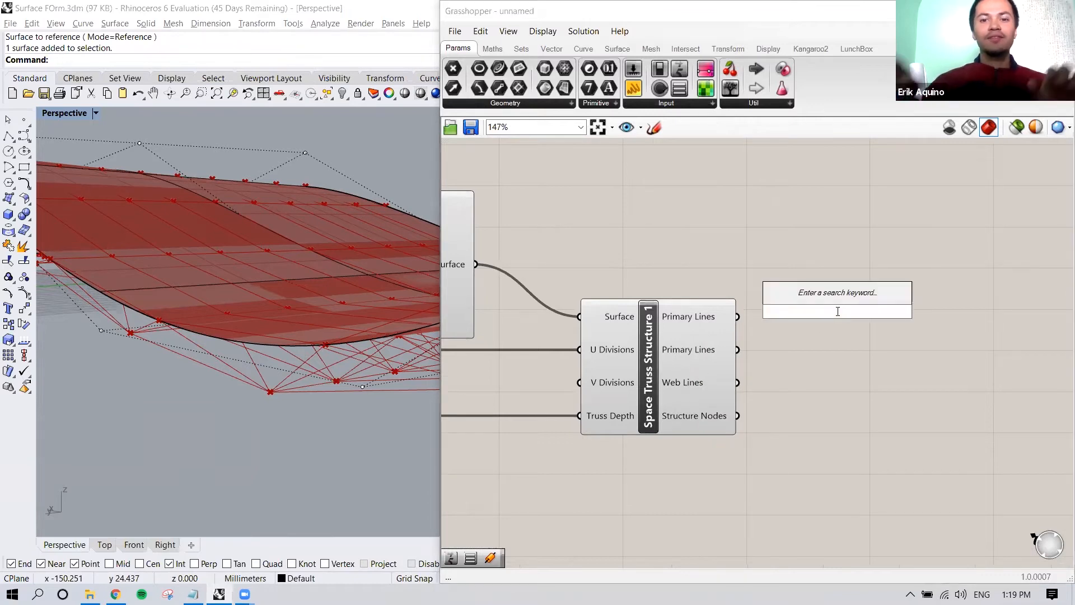
pyautogui.write('pipe')
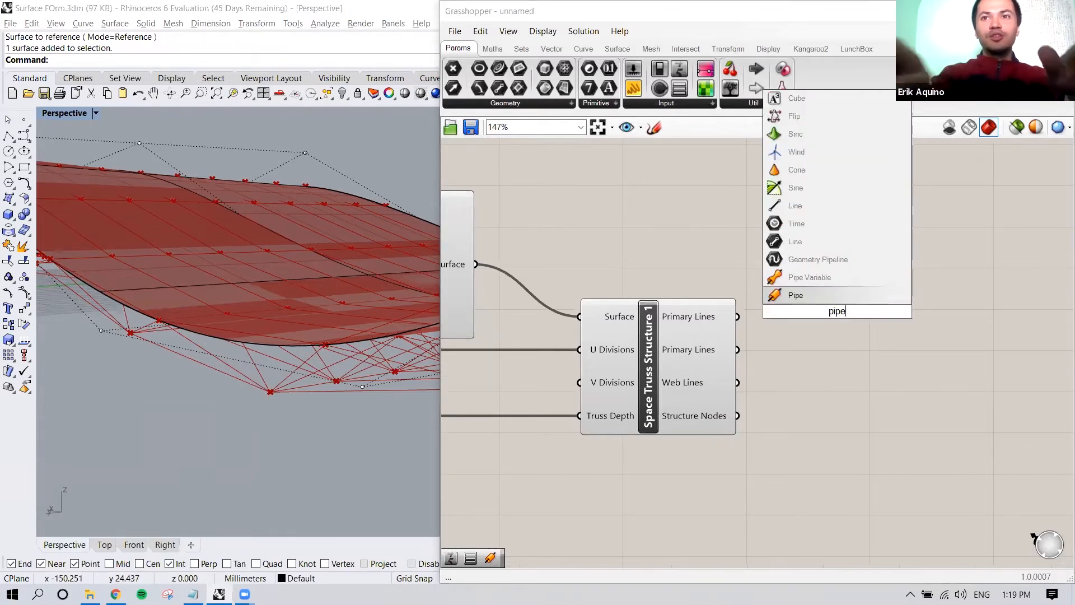
pyautogui.click(837, 300)
pyautogui.moveTo(849, 332); pyautogui.dragTo(896, 333)
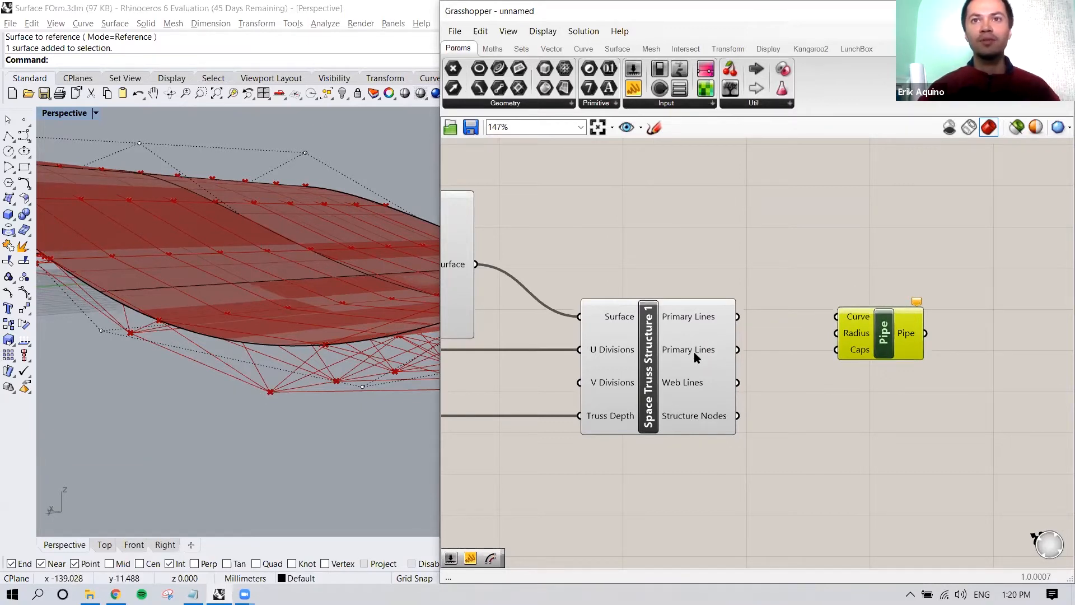
pyautogui.moveTo(872, 347); pyautogui.dragTo(879, 343)
pyautogui.moveTo(739, 317); pyautogui.dragTo(845, 312)
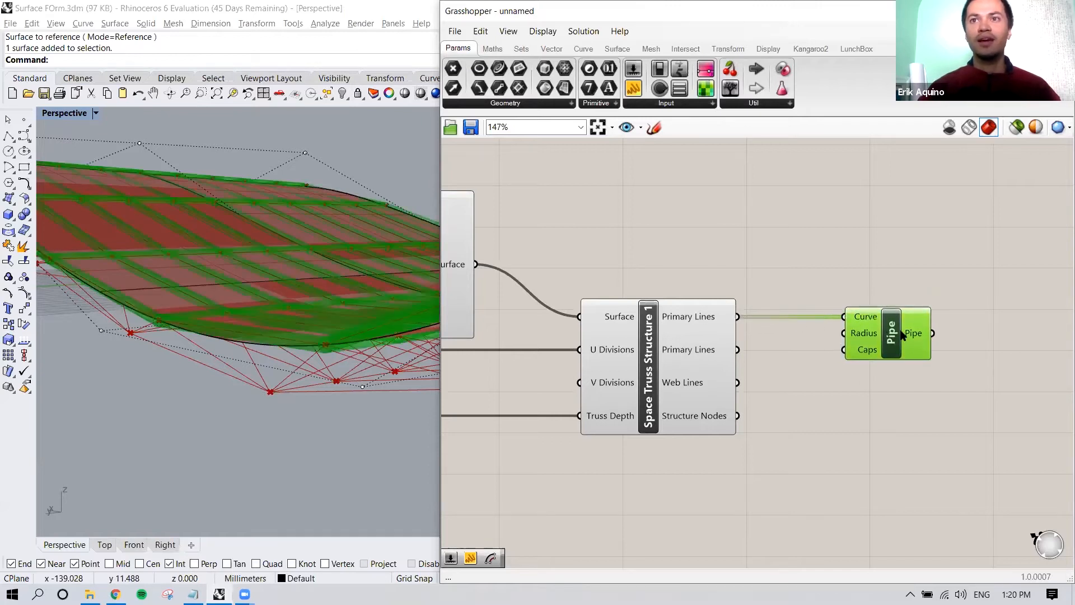
# Make two copies of the Pipe component below the original, feeding one only the second Primary Lines output and the other only Web Lines
pyautogui.moveTo(880, 322); pyautogui.dragTo(825, 311, button='right')
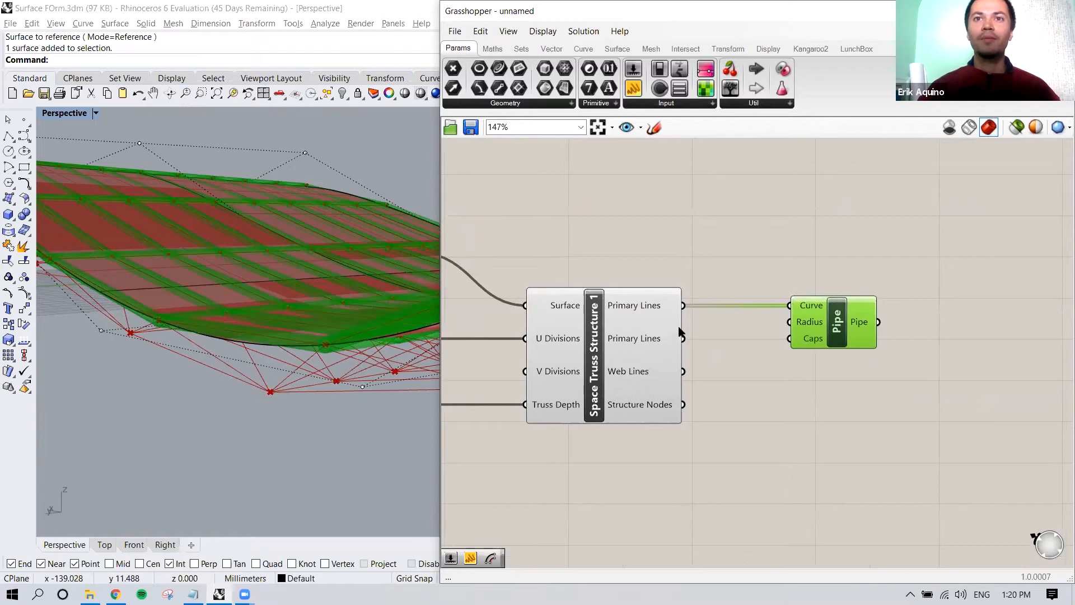
pyautogui.moveTo(836, 322); pyautogui.dragTo(904, 454)
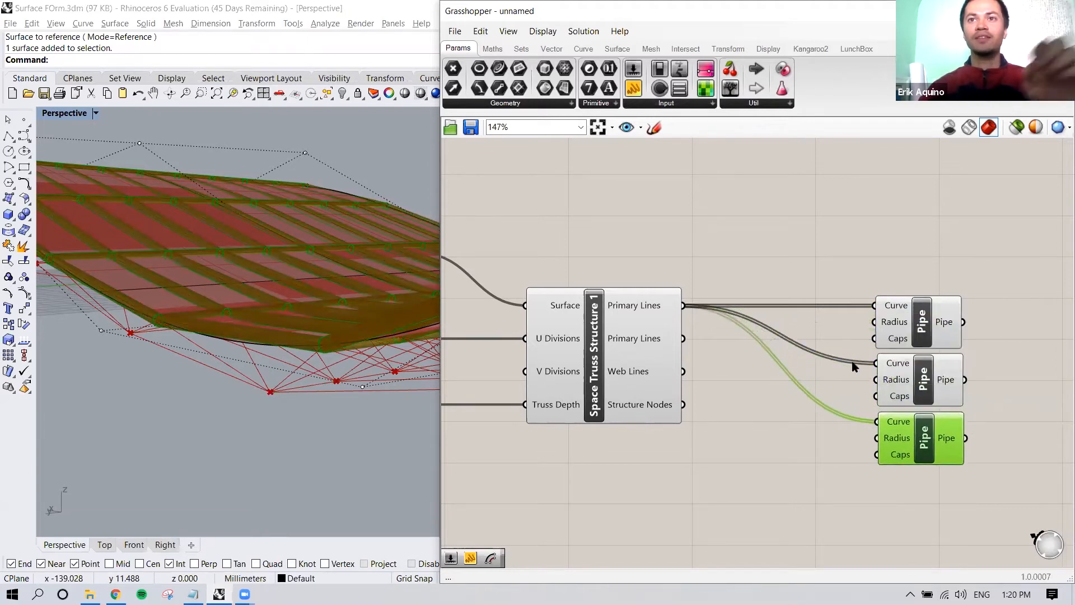
pyautogui.moveTo(684, 339); pyautogui.dragTo(876, 362)
pyautogui.moveTo(683, 371); pyautogui.dragTo(793, 406)
pyautogui.moveTo(862, 427); pyautogui.dragTo(876, 421)
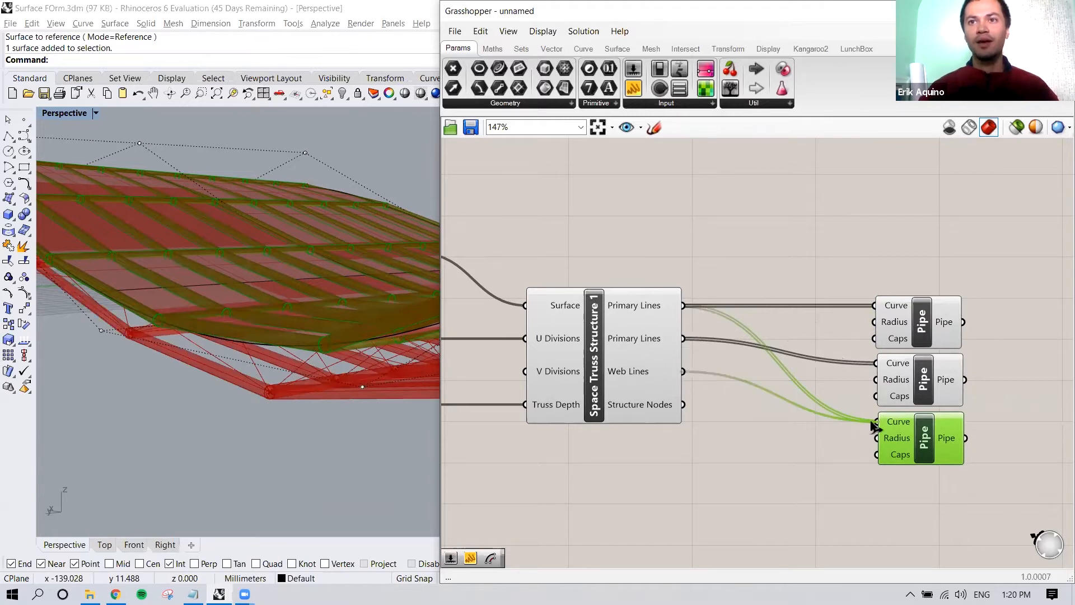
pyautogui.moveTo(347, 370); pyautogui.dragTo(257, 374, button='right')
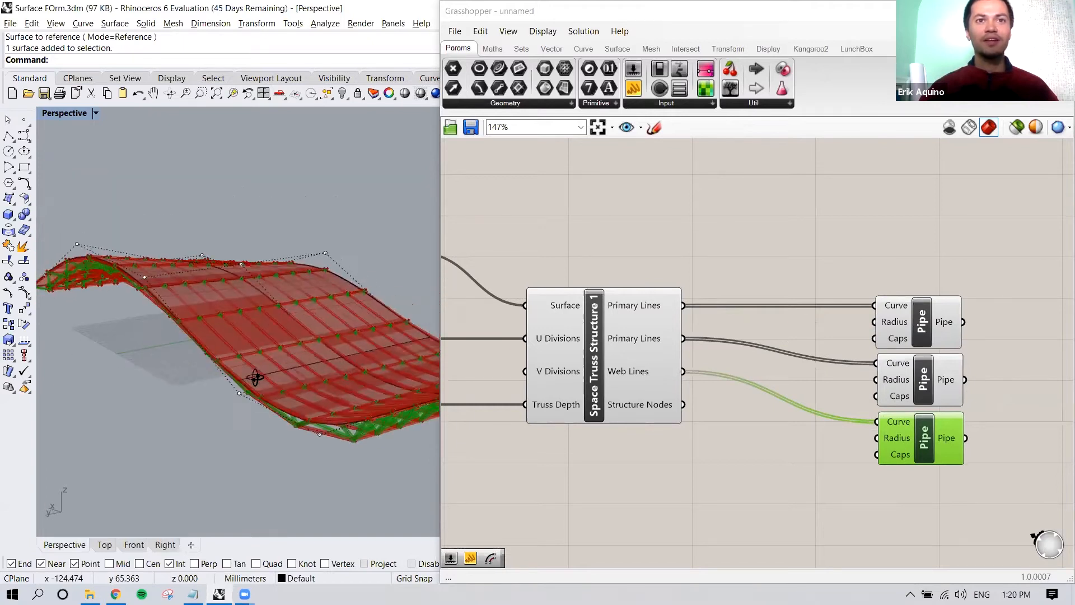
# Add a number slider with the value 0.5 and place it beside the Web Lines Pipe component
pyautogui.doubleClick(749, 472)
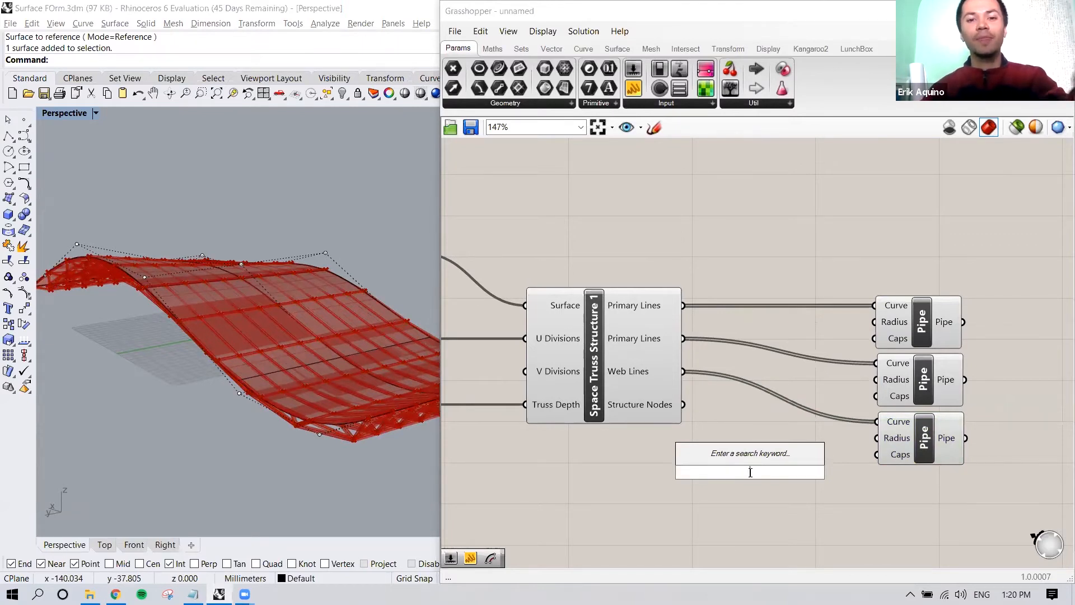
pyautogui.write('5')
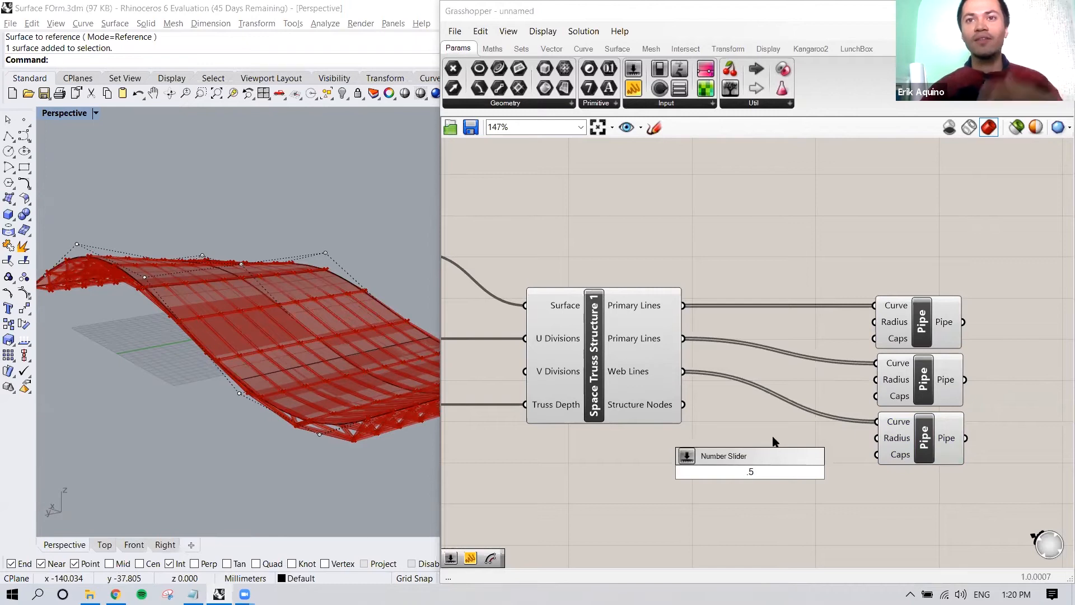
pyautogui.press('Return')
pyautogui.moveTo(737, 467); pyautogui.dragTo(757, 435)
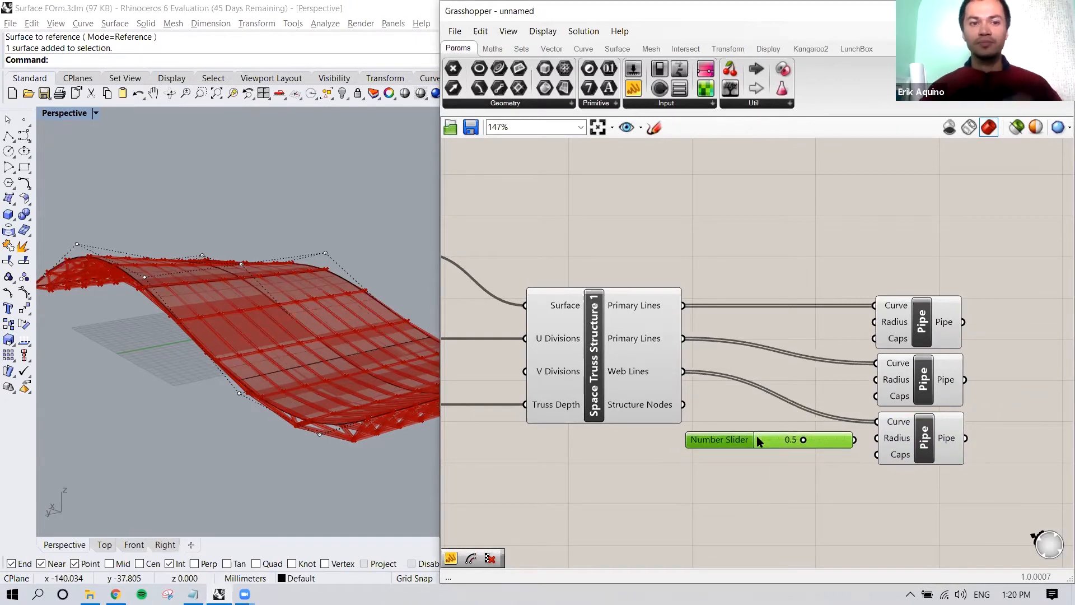
# Duplicate the 0.5 slider for the two Primary Lines pipes and wire each of the three sliders into its Pipe's Radius input
pyautogui.hotkey('ctrl', 'c')
pyautogui.hotkey('ctrl', 'v')
pyautogui.hotkey('ctrl', 'v')
pyautogui.moveTo(762, 461); pyautogui.dragTo(756, 327)
pyautogui.moveTo(771, 449); pyautogui.dragTo(772, 376)
pyautogui.moveTo(863, 322); pyautogui.dragTo(874, 322)
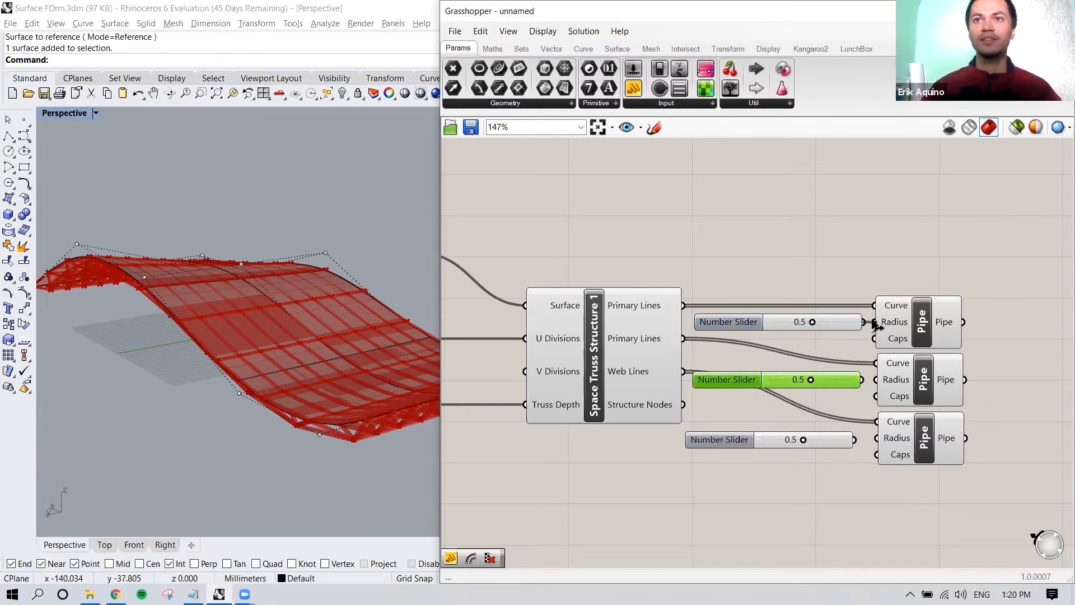
pyautogui.moveTo(863, 379); pyautogui.dragTo(876, 380)
pyautogui.moveTo(855, 439); pyautogui.dragTo(877, 438)
# Set the pipe radius to 0.6 for both Primary Lines sets and 0.3 for the Web Lines
pyautogui.scroll(4, 315, 401)
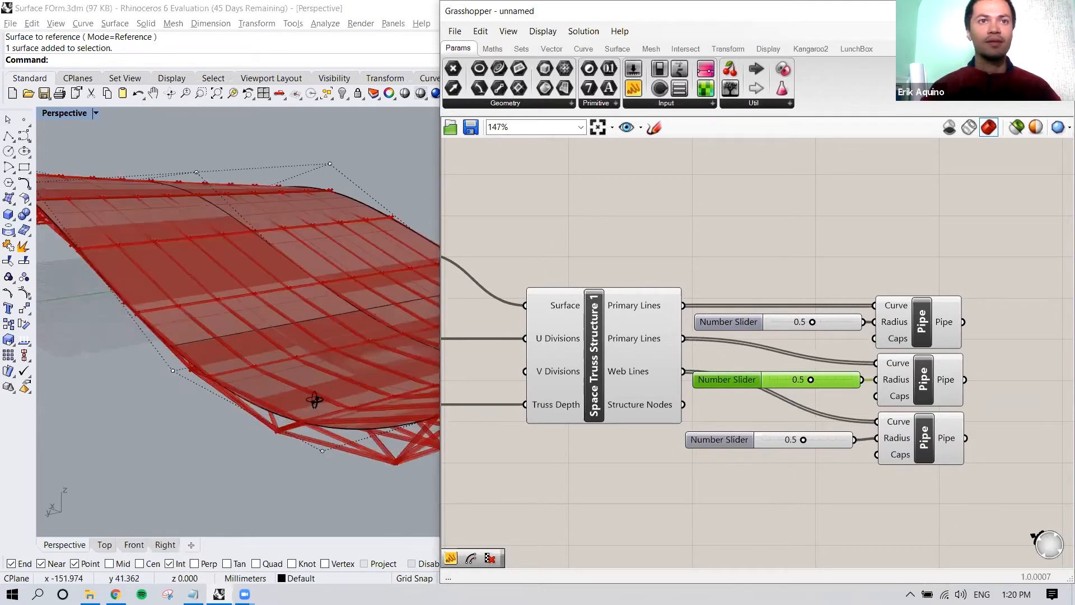
pyautogui.moveTo(314, 400); pyautogui.dragTo(297, 396, button='right')
pyautogui.scroll(3, 244, 318)
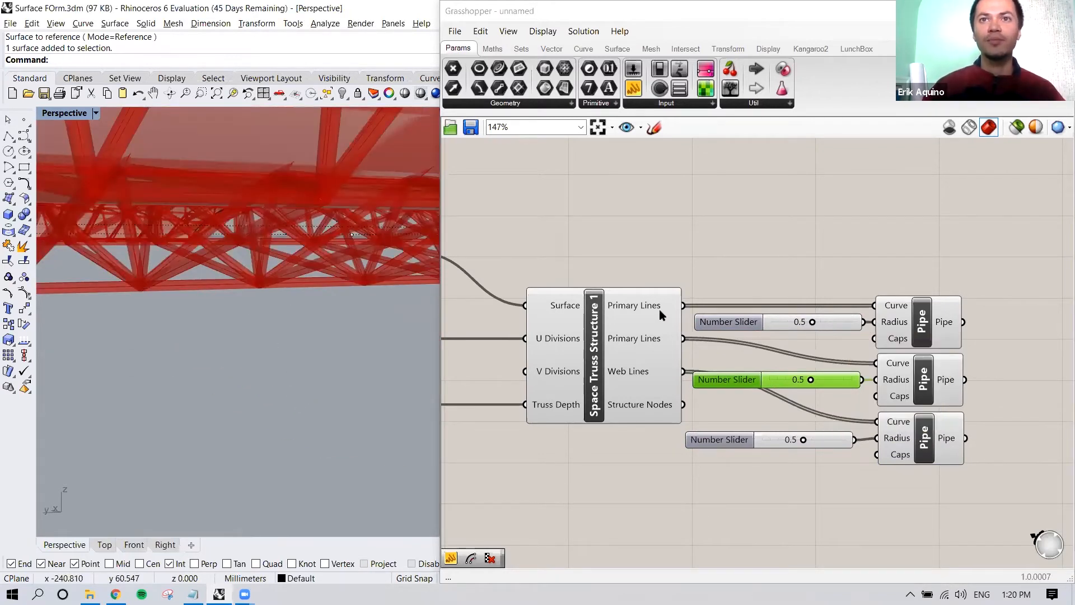
pyautogui.moveTo(813, 325); pyautogui.dragTo(820, 325)
pyautogui.moveTo(300, 300); pyautogui.dragTo(517, 310, button='right')
pyautogui.moveTo(827, 329)
pyautogui.mouseDown()
pyautogui.moveTo(796, 327)
pyautogui.moveTo(822, 325)
pyautogui.mouseUp()
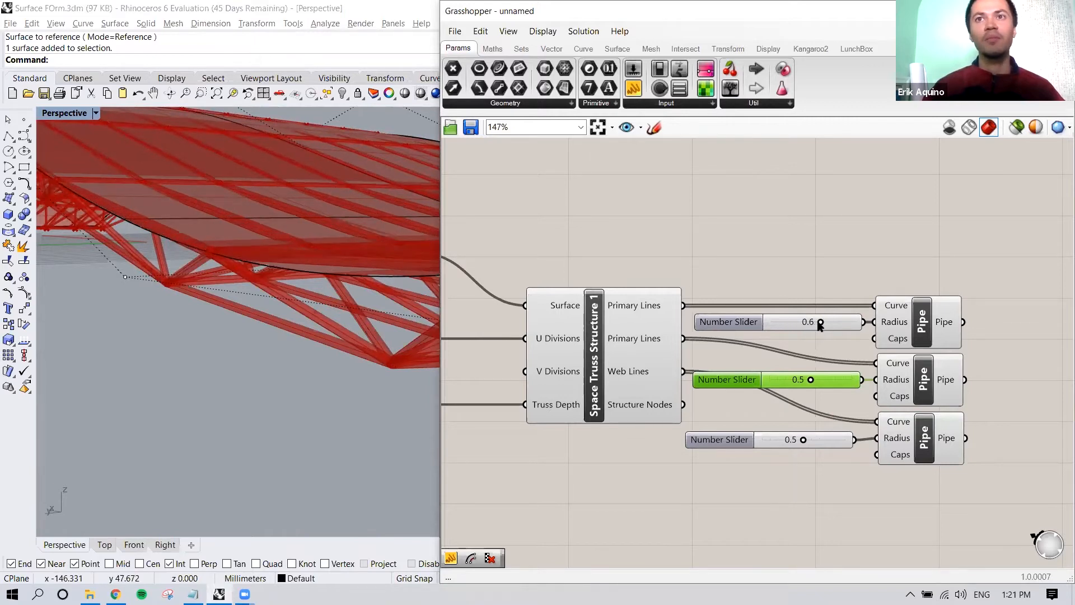
pyautogui.moveTo(810, 379); pyautogui.dragTo(829, 382)
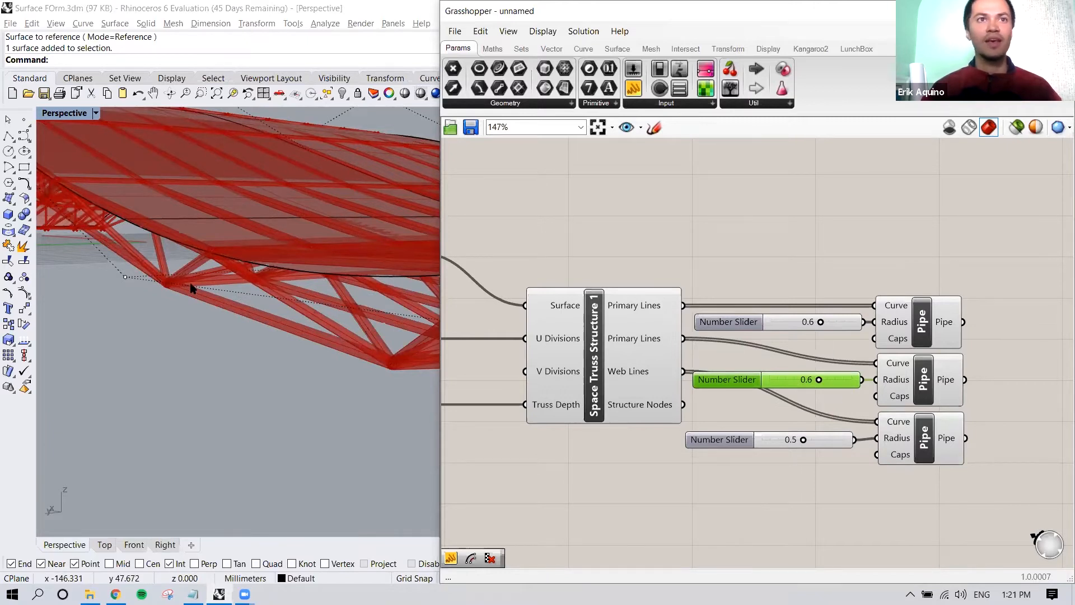
pyautogui.moveTo(802, 441); pyautogui.dragTo(785, 442)
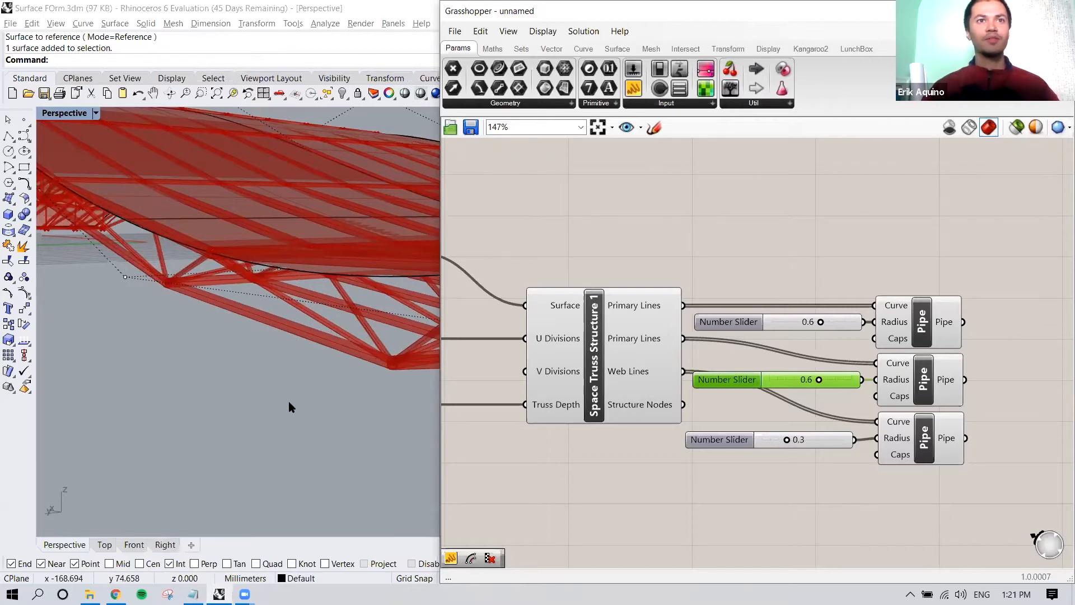
# Inspect the pipe joints along the truss's lower edge, and shift the Web Lines radius slider into line with the other two
pyautogui.moveTo(291, 406); pyautogui.dragTo(307, 399, button='right')
pyautogui.scroll(5, 315, 343)
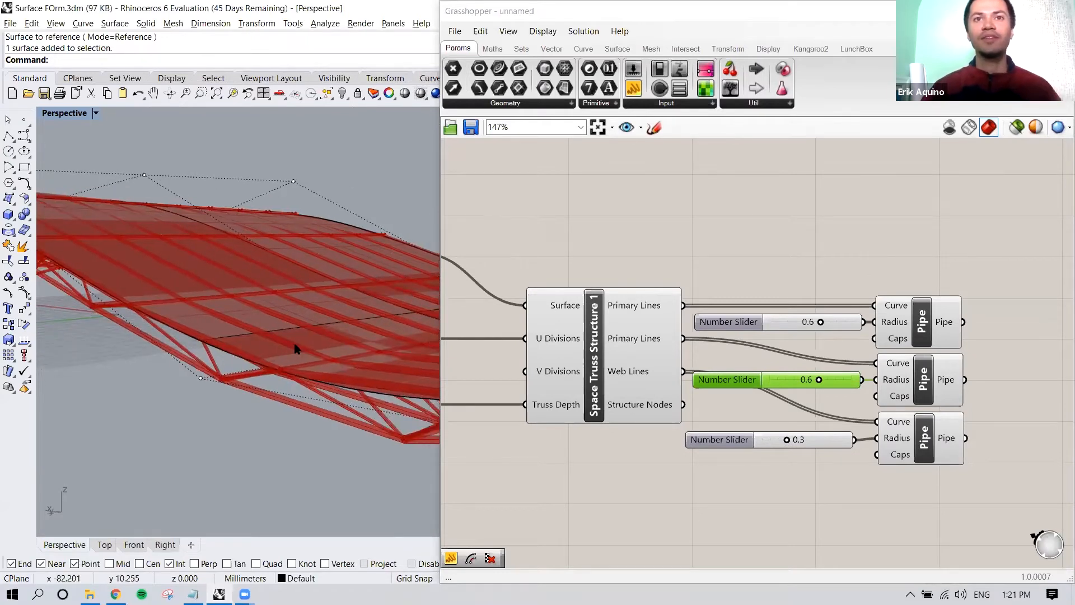
pyautogui.scroll(1, 203, 379)
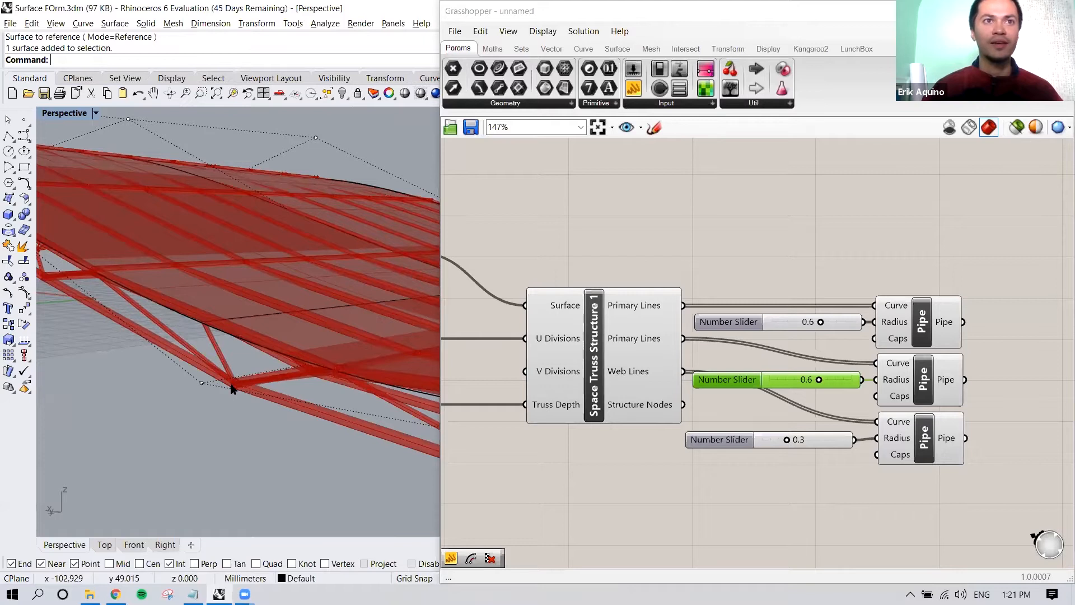
pyautogui.moveTo(233, 386); pyautogui.dragTo(248, 395, button='right')
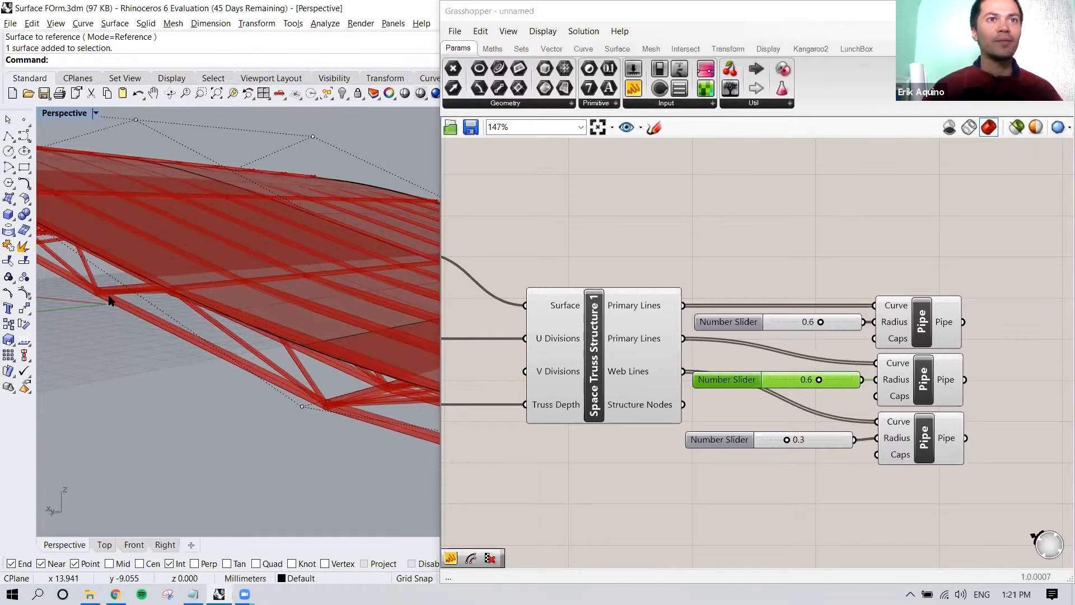
pyautogui.moveTo(305, 369); pyautogui.dragTo(117, 300, button='right')
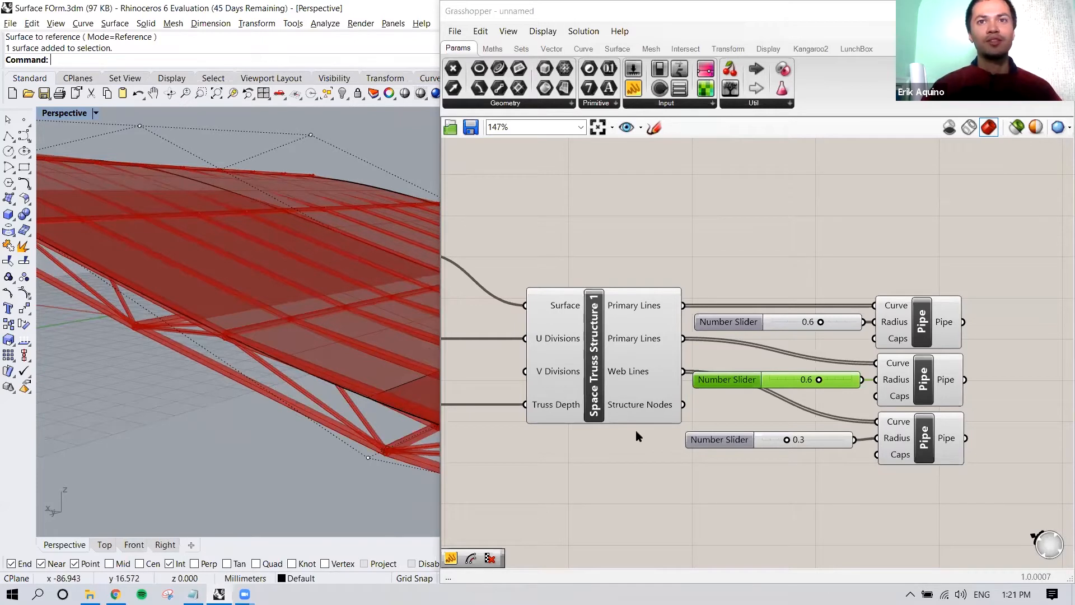
pyautogui.moveTo(641, 409)
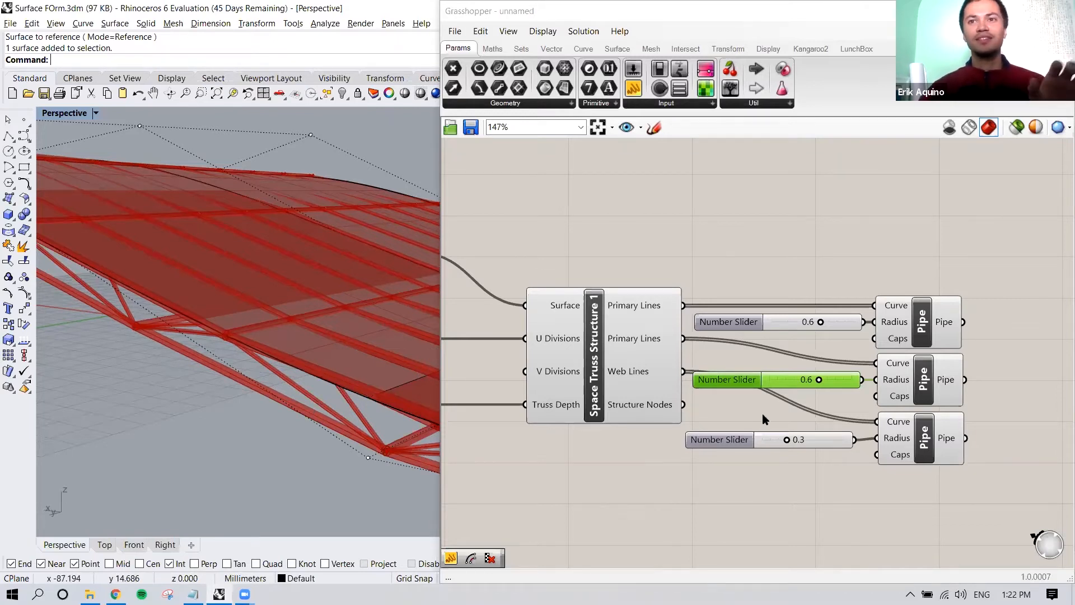
pyautogui.moveTo(749, 437); pyautogui.dragTo(756, 437)
pyautogui.click(708, 447)
# Move the unused Quad Panels component up, farther away from the truss definition
pyautogui.scroll(-2, 687, 436)
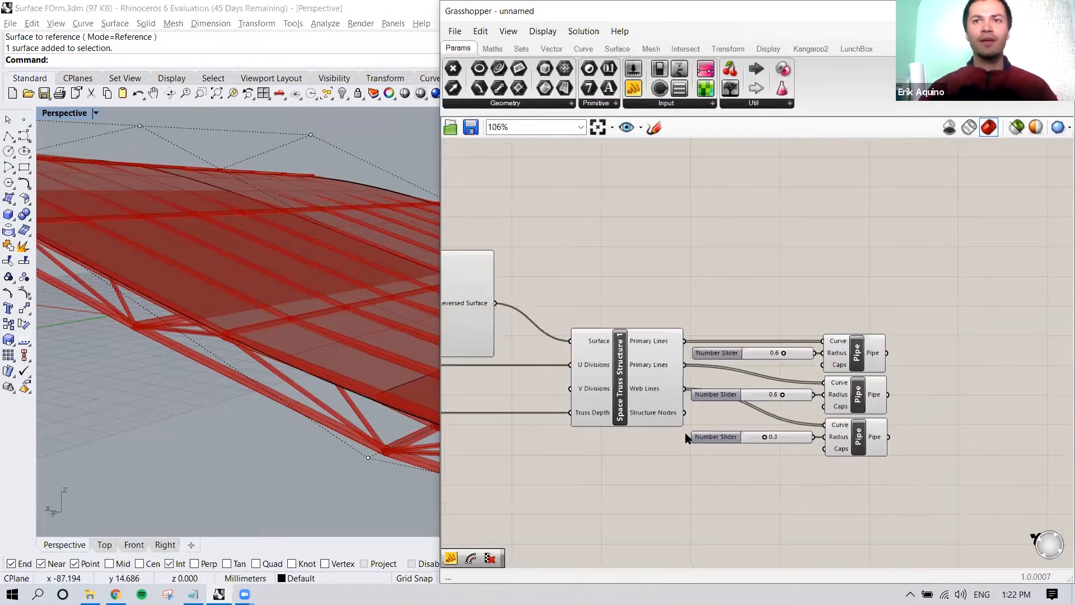
pyautogui.scroll(-2, 688, 437)
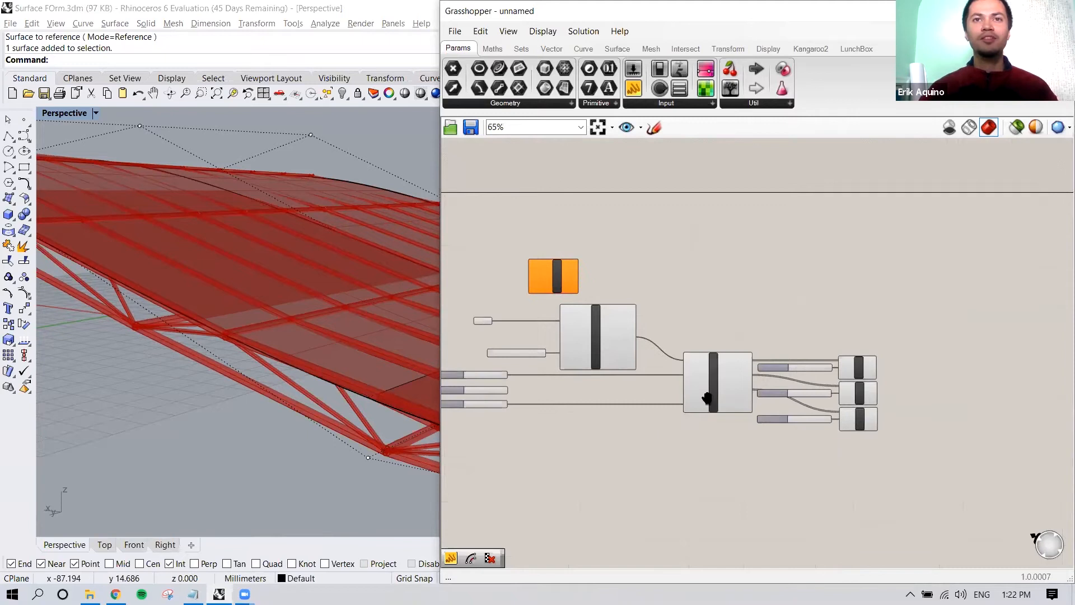
pyautogui.moveTo(707, 398); pyautogui.dragTo(764, 377, button='right')
pyautogui.moveTo(360, 404); pyautogui.dragTo(289, 419, button='right')
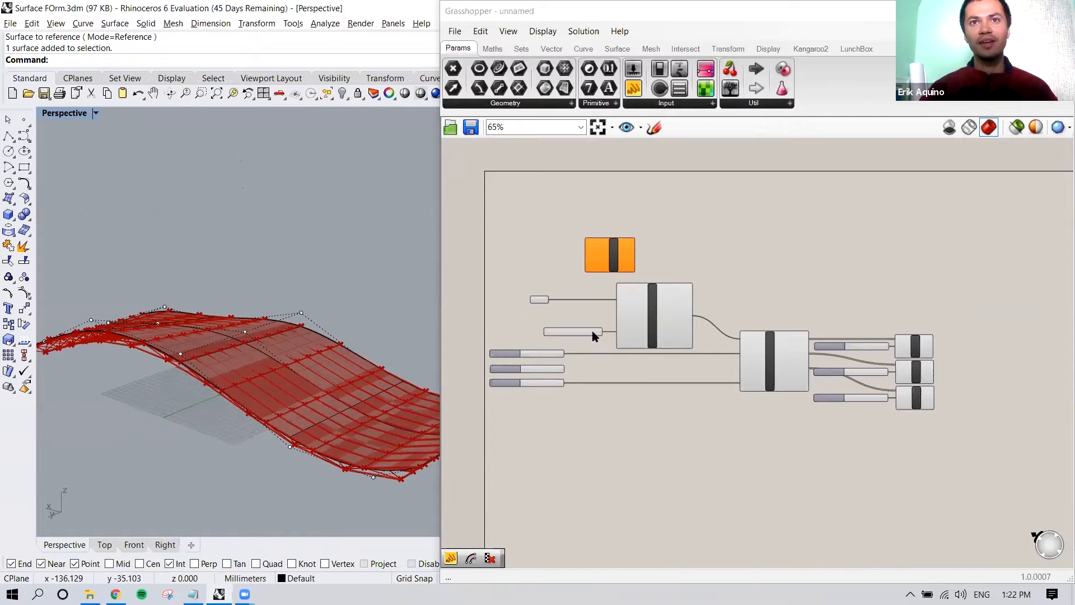
pyautogui.scroll(2, 666, 352)
pyautogui.moveTo(658, 361); pyautogui.dragTo(678, 365, button='right')
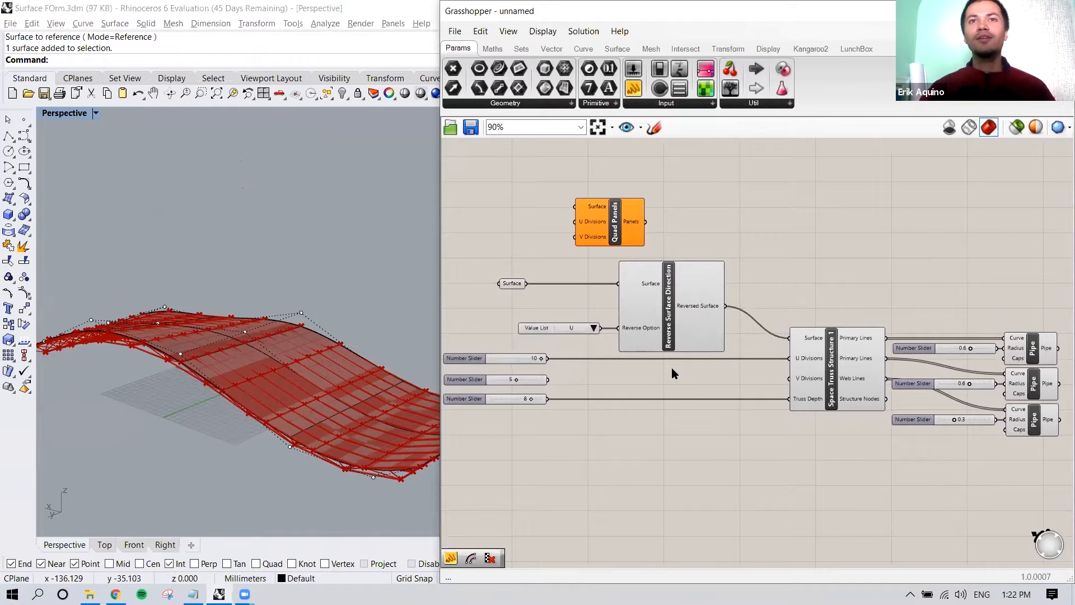
pyautogui.scroll(-2, 645, 368)
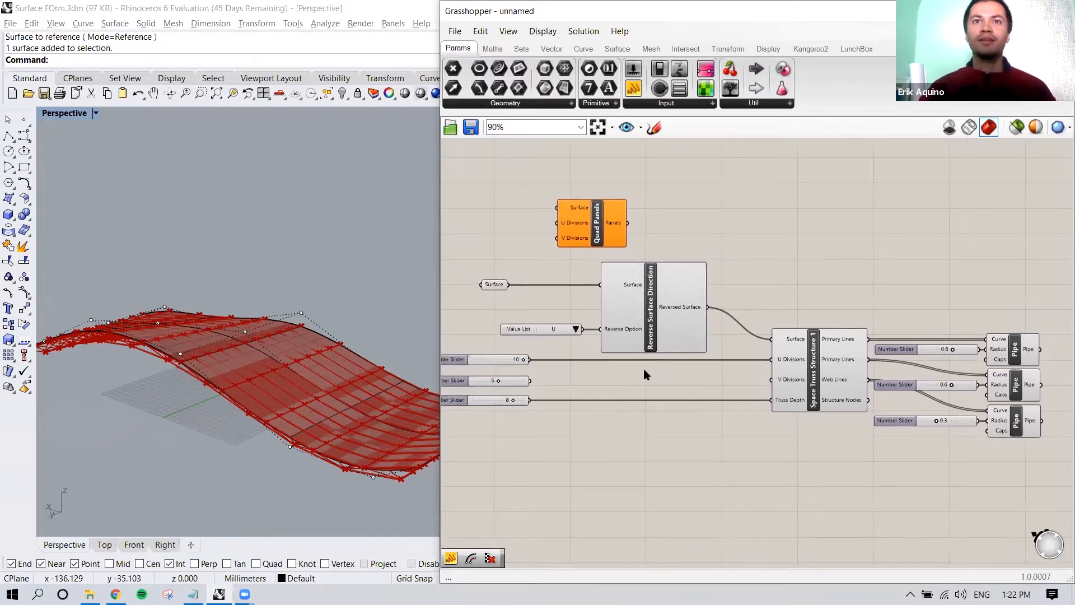
pyautogui.click(625, 232)
pyautogui.moveTo(626, 232); pyautogui.dragTo(633, 209)
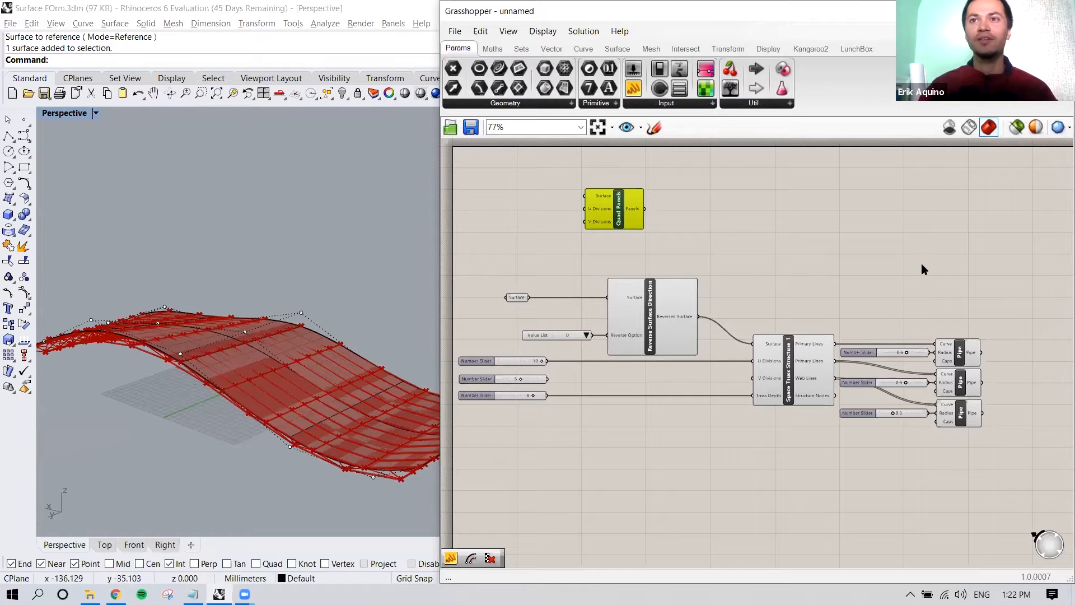
# Group all components of the truss definition, from the Surface parameter and sliders to the three pipes, leaving out Quad Panels
pyautogui.moveTo(1013, 265); pyautogui.dragTo(459, 455)
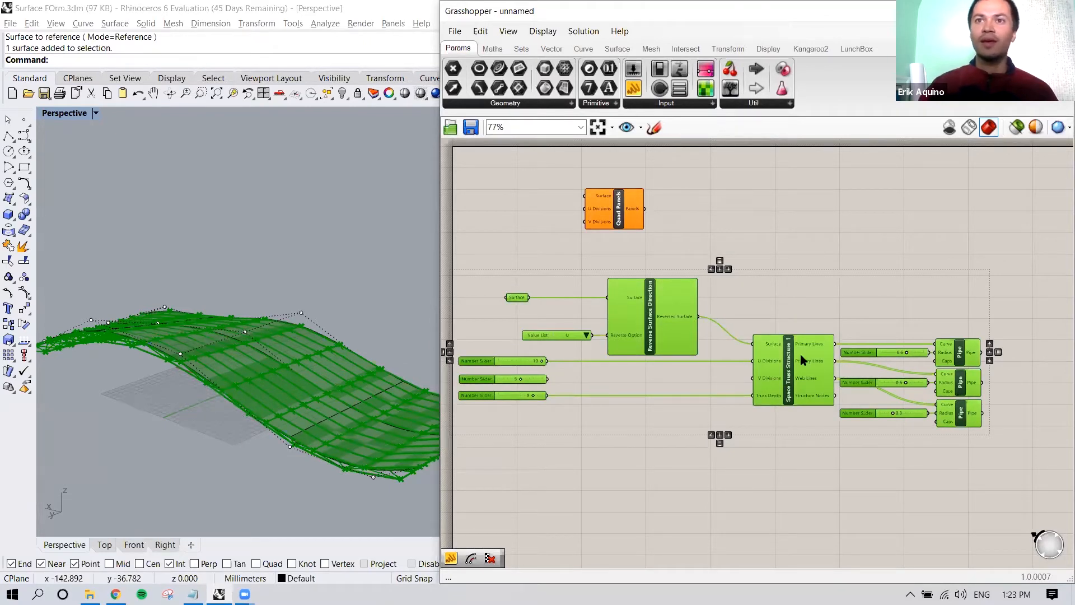
pyautogui.rightClick(822, 294)
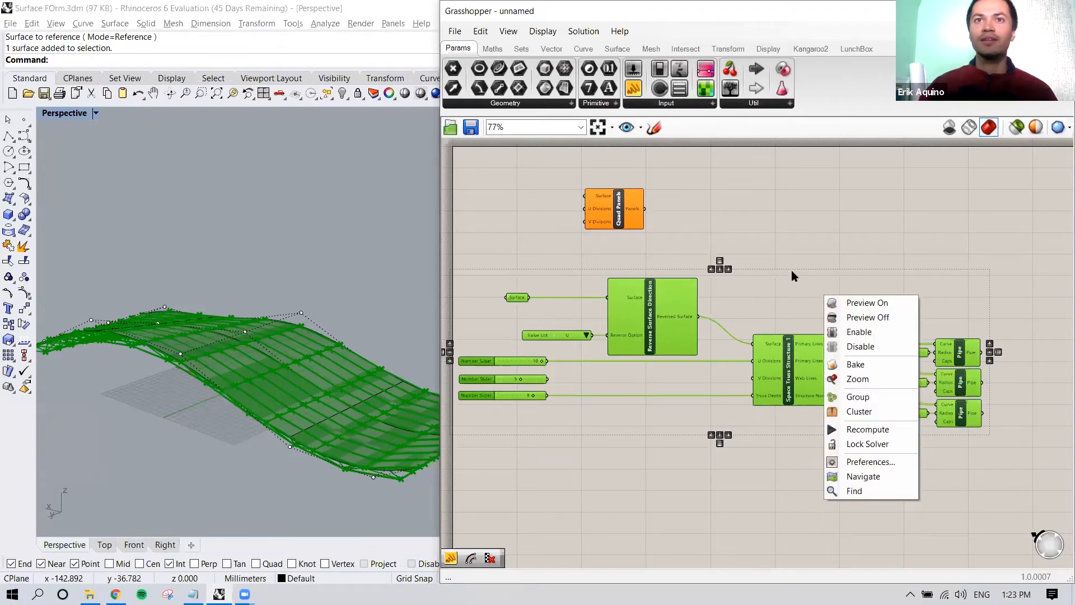
pyautogui.click(854, 397)
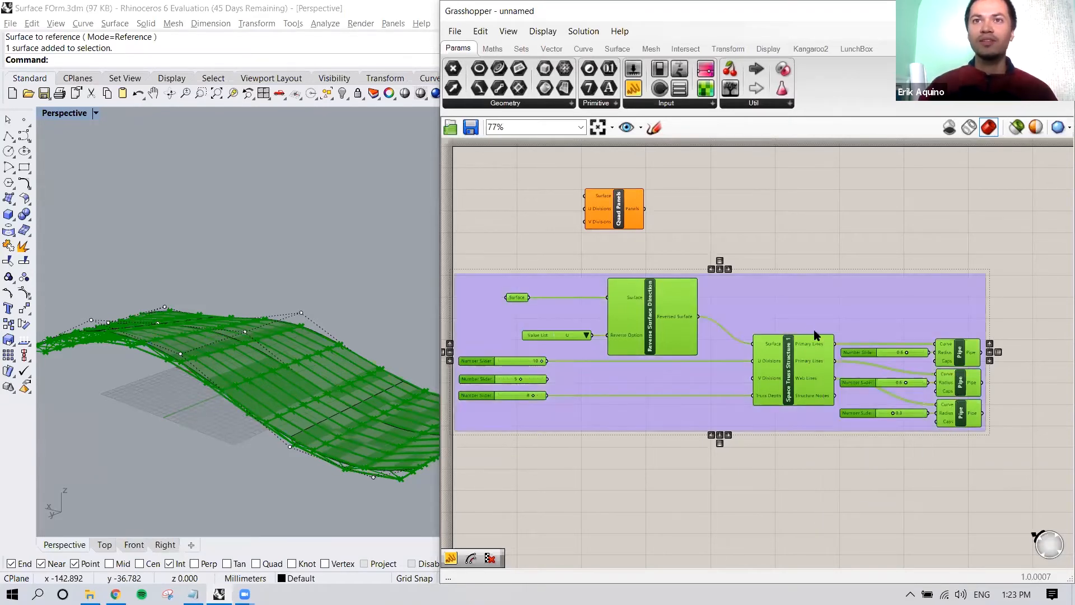
# Shift the truss group slightly on the canvas and name it "space frame"
pyautogui.click(805, 253)
pyautogui.click(791, 294)
pyautogui.moveTo(785, 289)
pyautogui.mouseDown()
pyautogui.moveTo(819, 282)
pyautogui.moveTo(805, 289)
pyautogui.mouseUp()
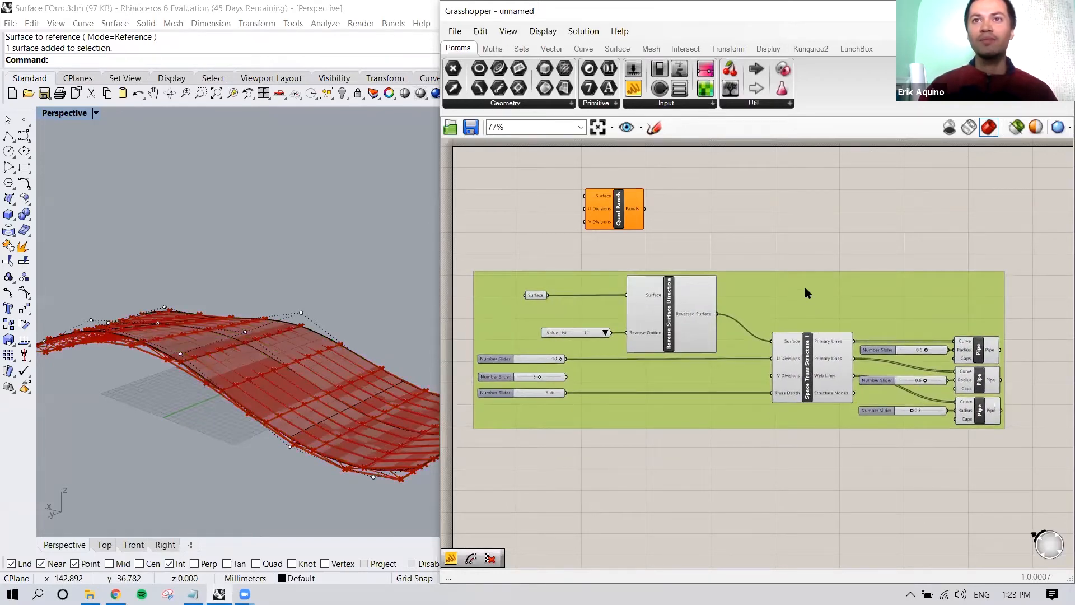
pyautogui.rightClick(807, 293)
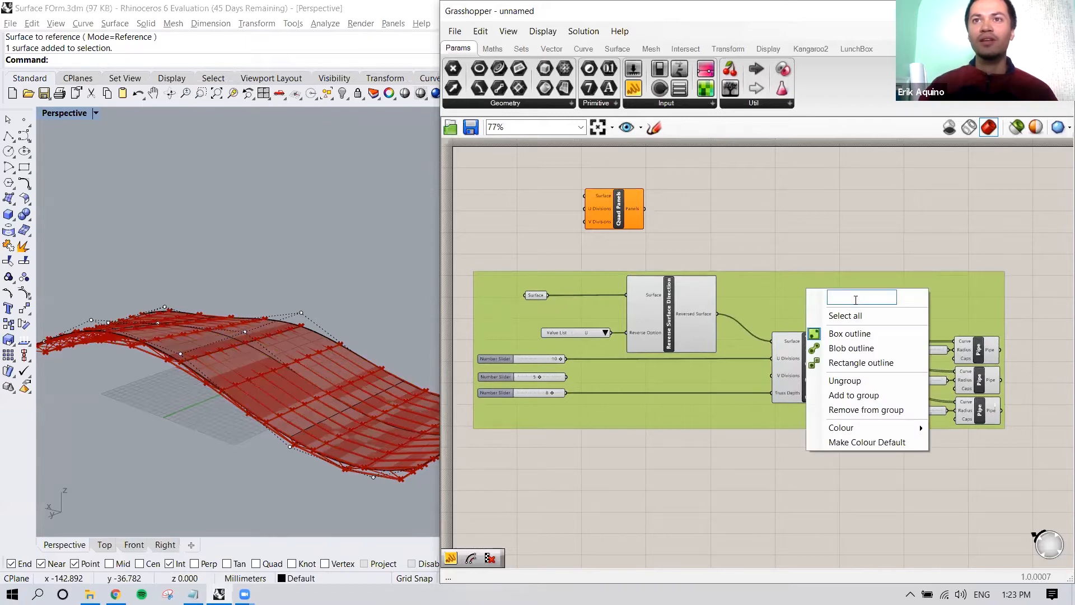
pyautogui.write('s')
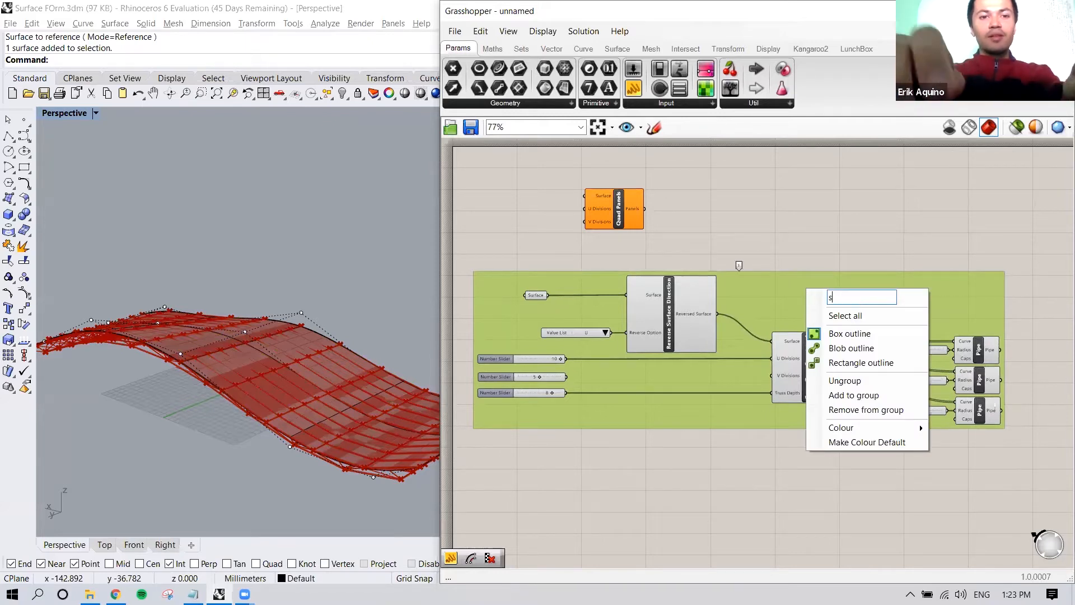
pyautogui.write('pace frame')
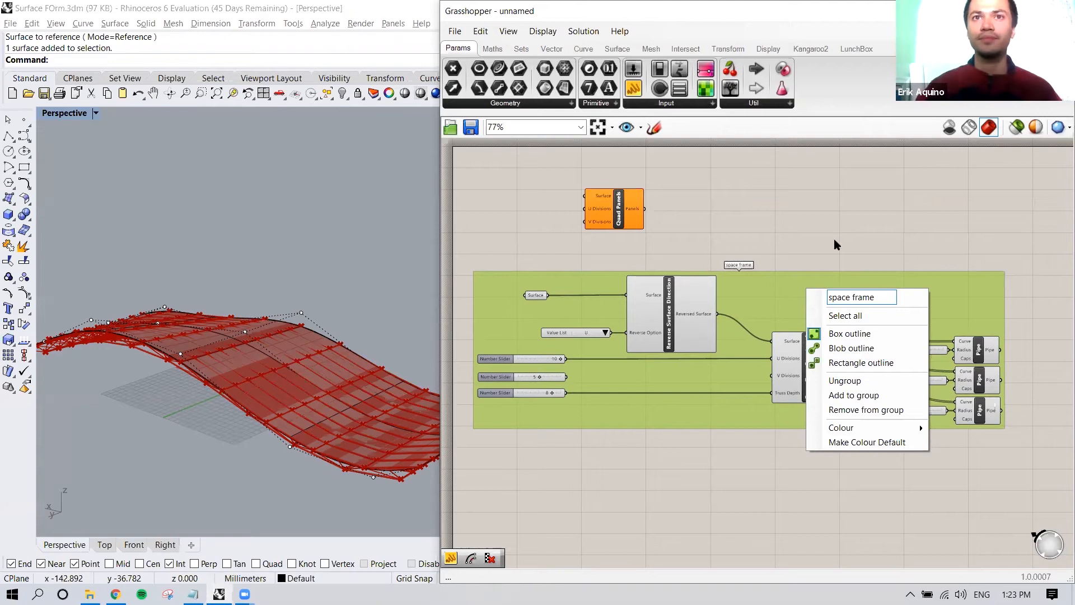
pyautogui.click(835, 239)
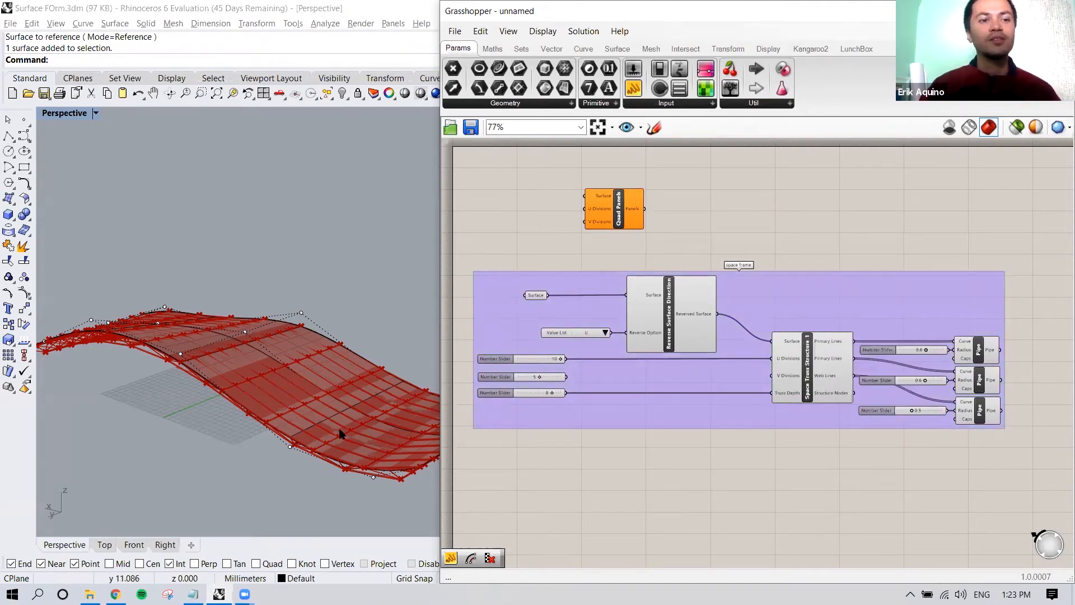
# Examine which viewport geometry comes from Reverse Surface Direction, Space Truss Structure 1 and each of the three Pipe components
pyautogui.moveTo(319, 389); pyautogui.dragTo(305, 353, button='right')
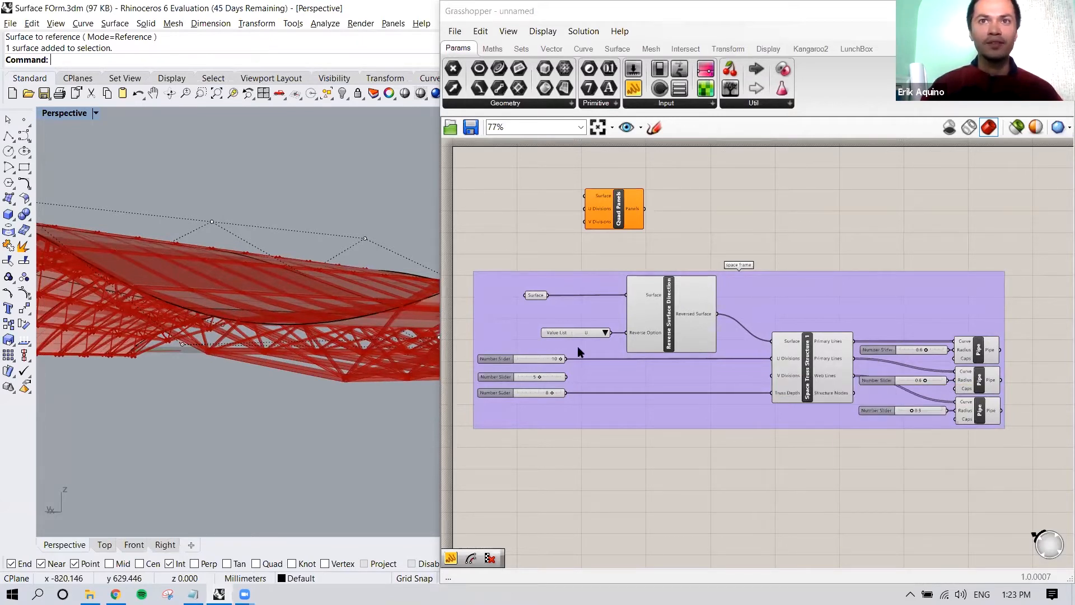
pyautogui.click(670, 324)
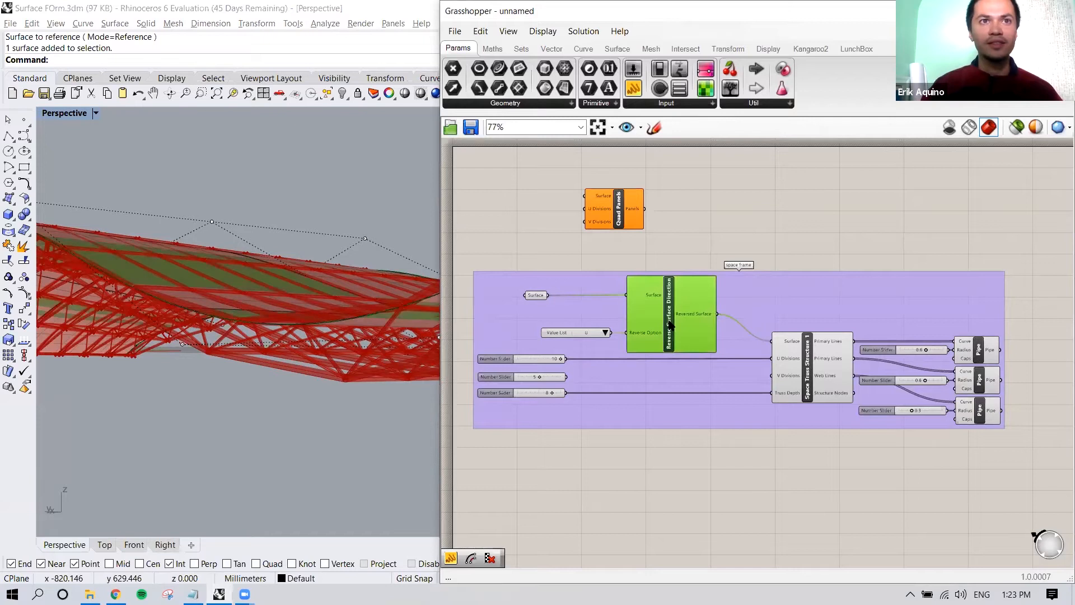
pyautogui.click(824, 353)
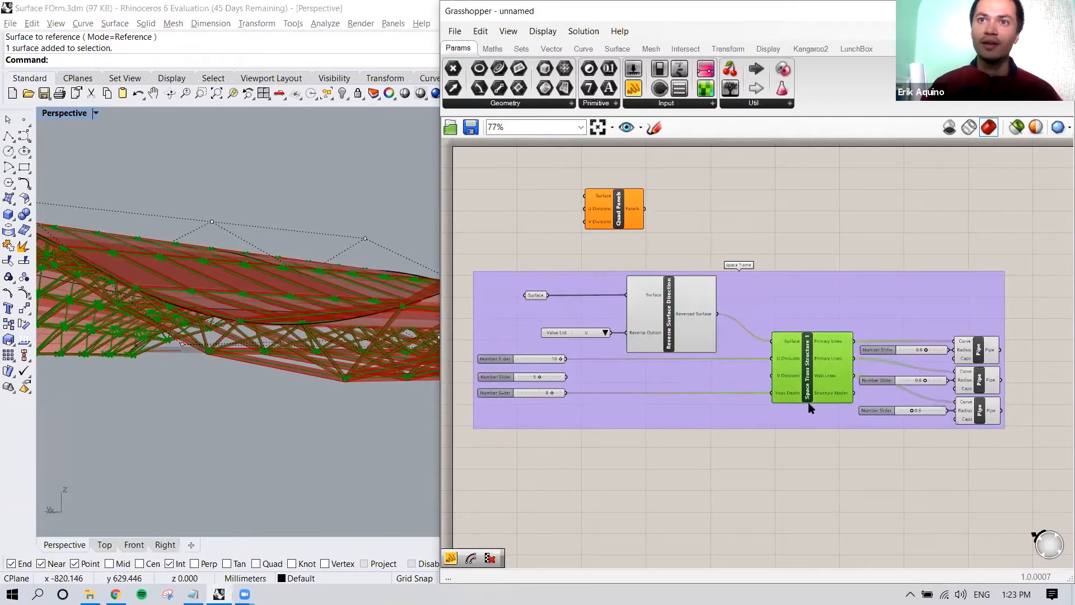
pyautogui.moveTo(283, 361); pyautogui.dragTo(274, 387, button='right')
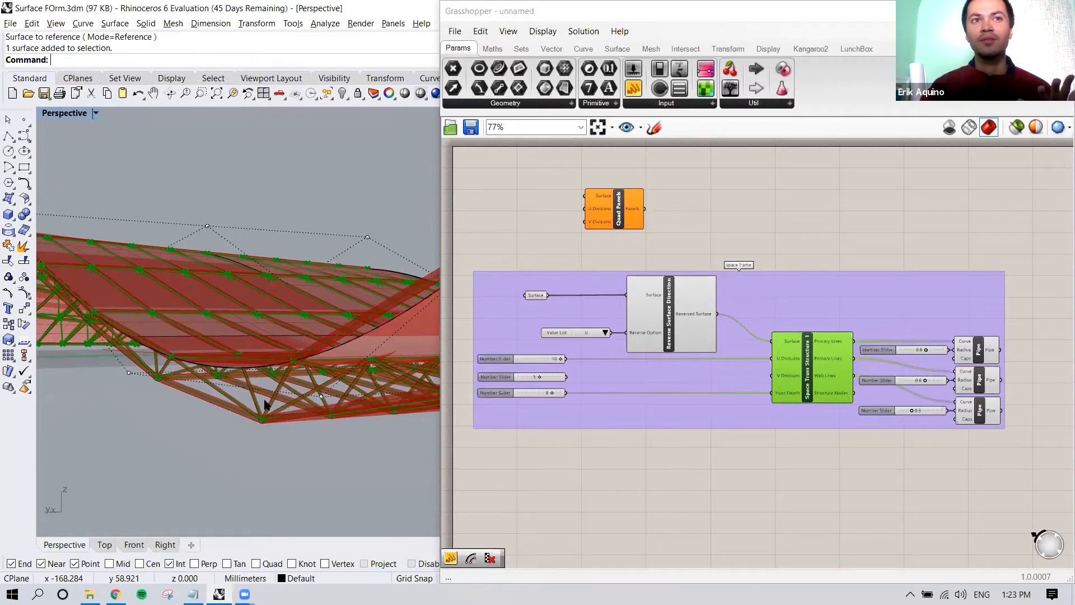
pyautogui.click(984, 358)
pyautogui.click(985, 381)
pyautogui.click(980, 407)
pyautogui.click(979, 350)
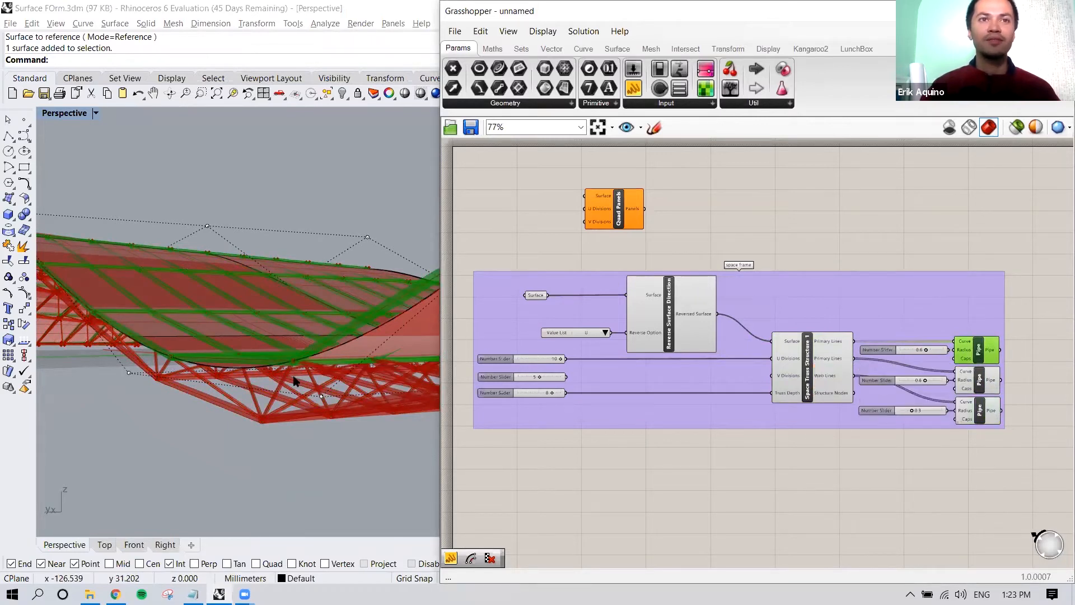
# Turn off the preview of the Space Truss Structure 1 component and check its hidden state on the canvas
pyautogui.click(807, 354)
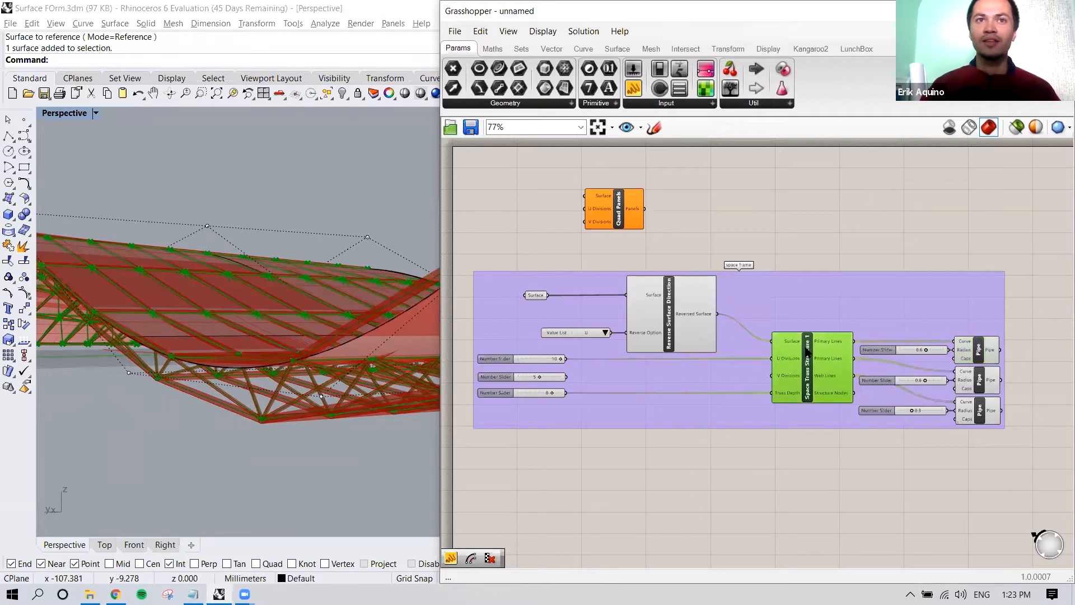
pyautogui.rightClick(807, 351)
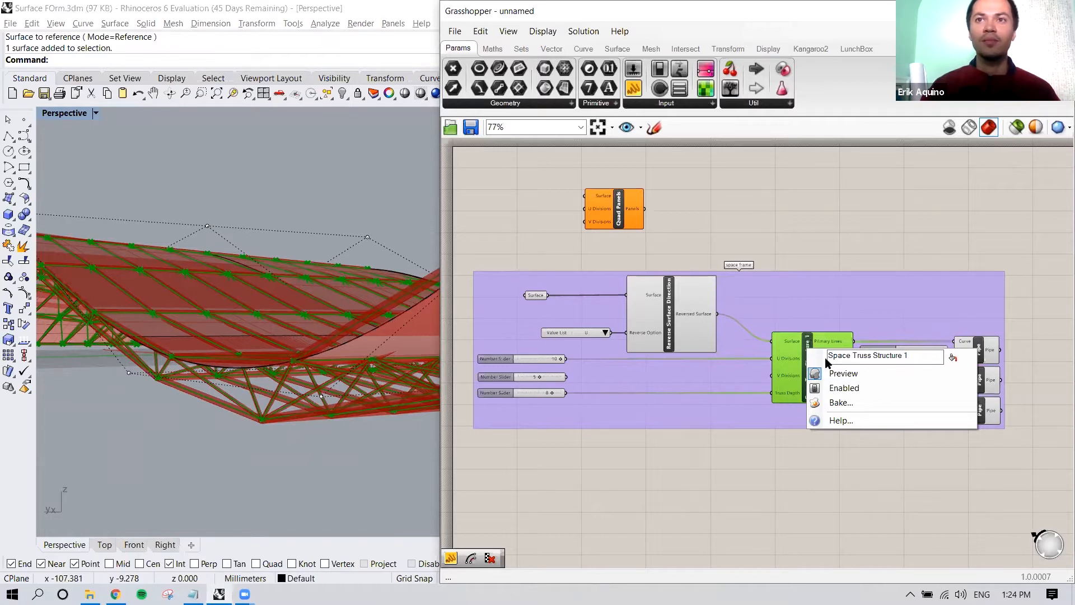
pyautogui.click(840, 373)
pyautogui.click(761, 438)
pyautogui.scroll(-3, 745, 449)
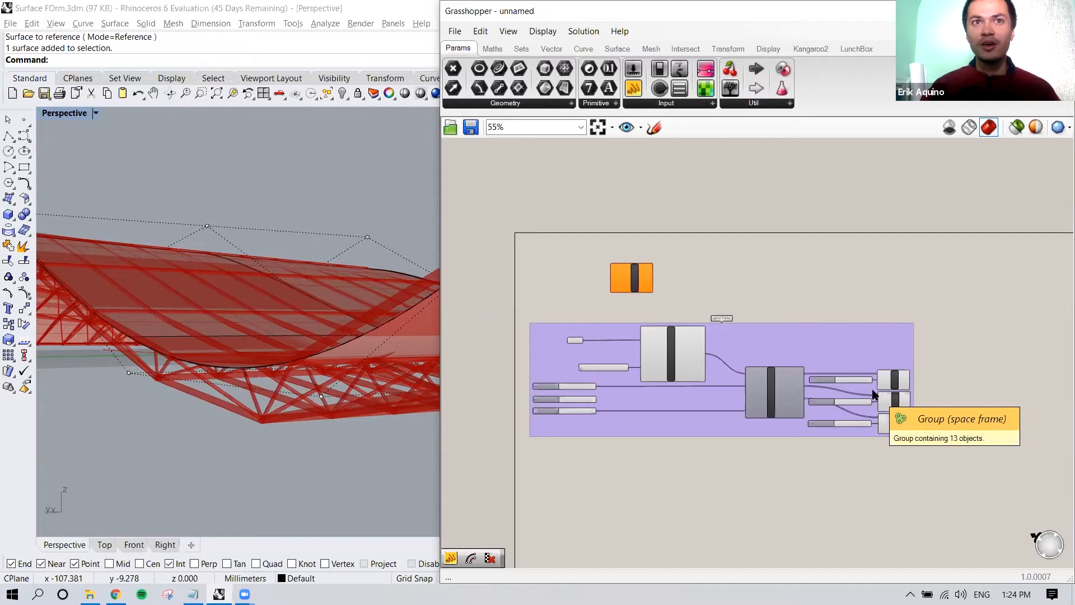
pyautogui.click(776, 378)
pyautogui.moveTo(776, 390)
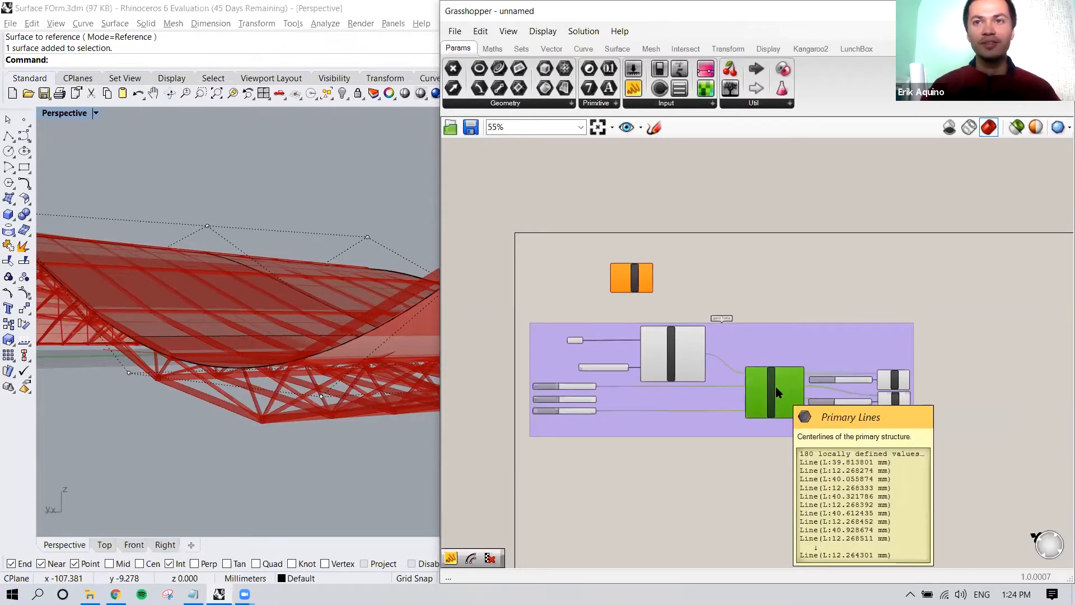
pyautogui.click(754, 444)
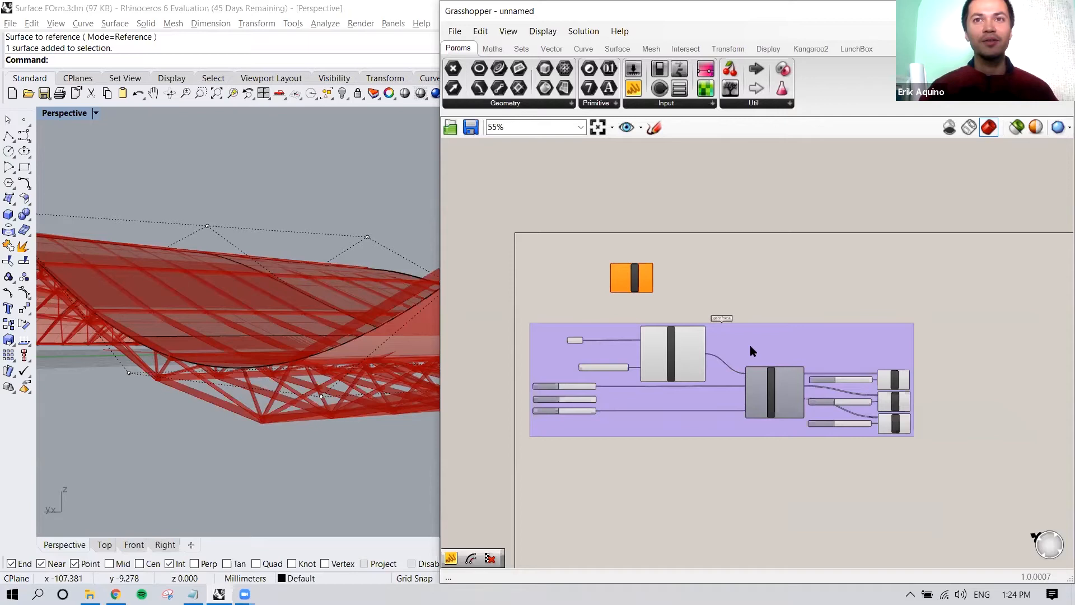
# Turn off the preview of the Reverse Surface Direction component
pyautogui.scroll(3, 672, 367)
pyautogui.rightClick(671, 338)
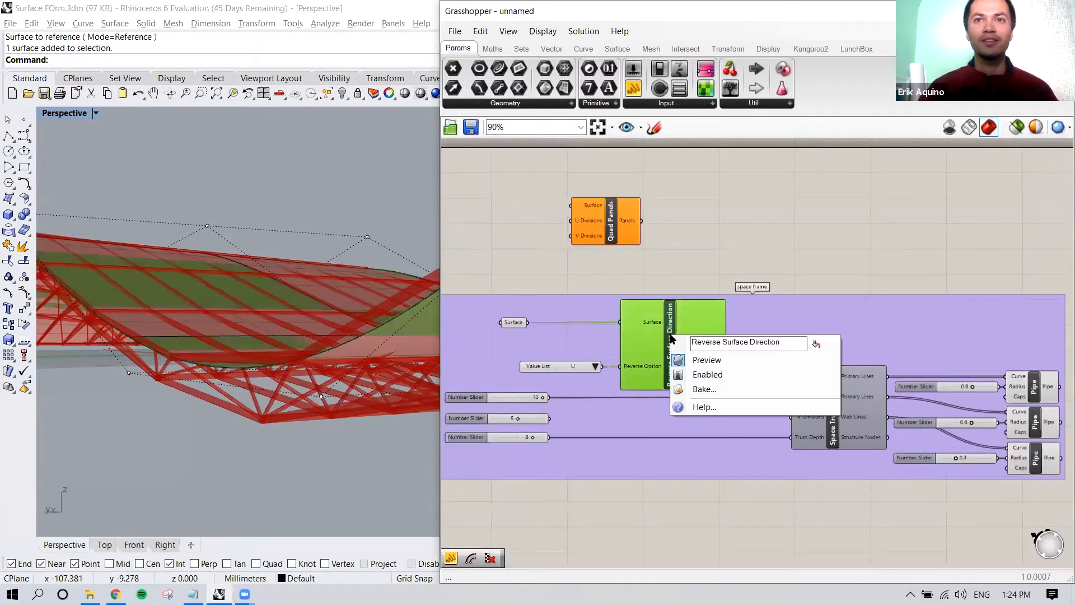
pyautogui.click(707, 360)
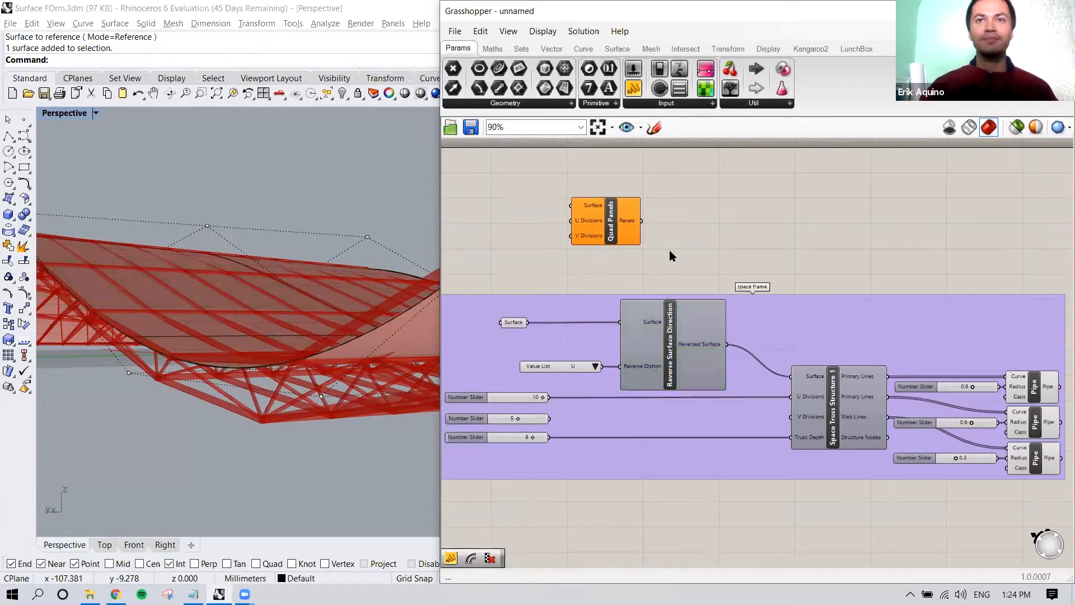
# Move the space frame group down, farther away from the Quad Panels component
pyautogui.scroll(-3, 670, 250)
pyautogui.moveTo(737, 334); pyautogui.dragTo(743, 405)
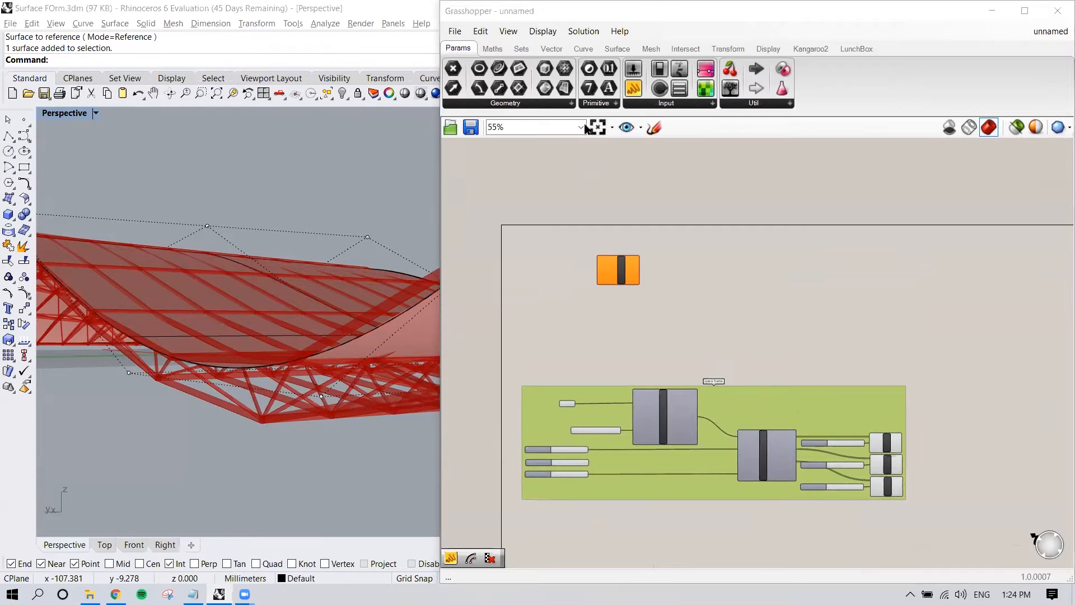
pyautogui.click(711, 281)
pyautogui.moveTo(710, 282); pyautogui.dragTo(709, 203, button='right')
# Review where the Group command for the selected truss components and the group's name setting are found, without changing anything
pyautogui.moveTo(955, 286); pyautogui.dragTo(506, 440)
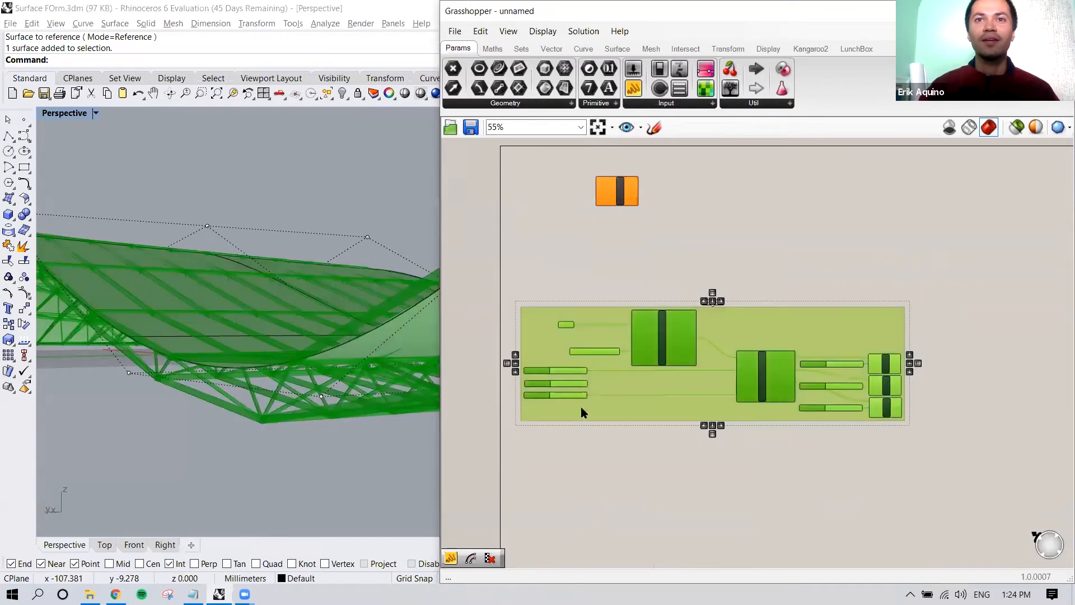
pyautogui.rightClick(765, 258)
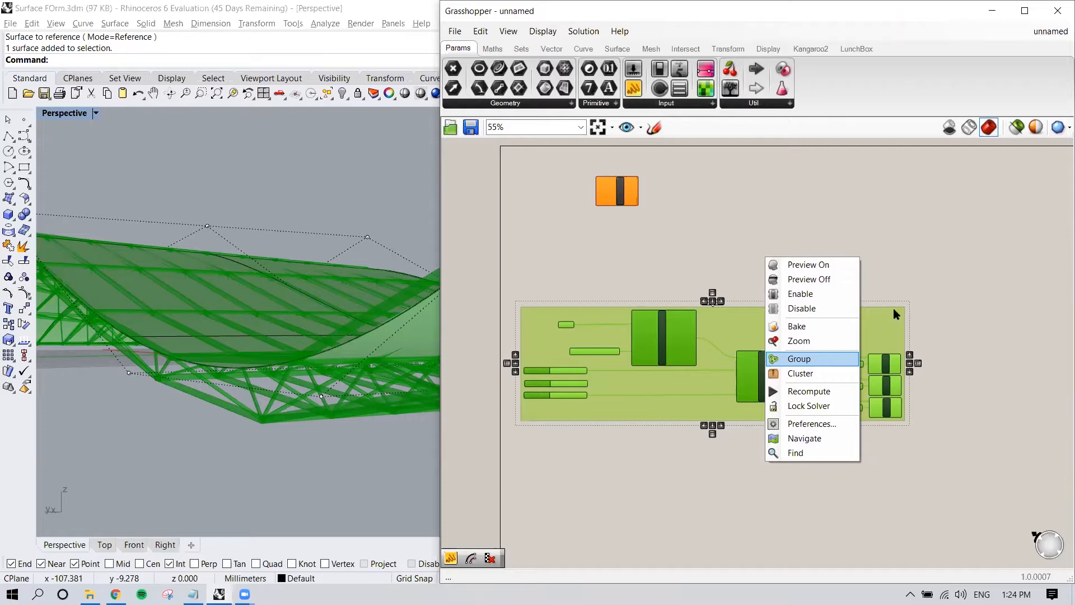
pyautogui.click(925, 262)
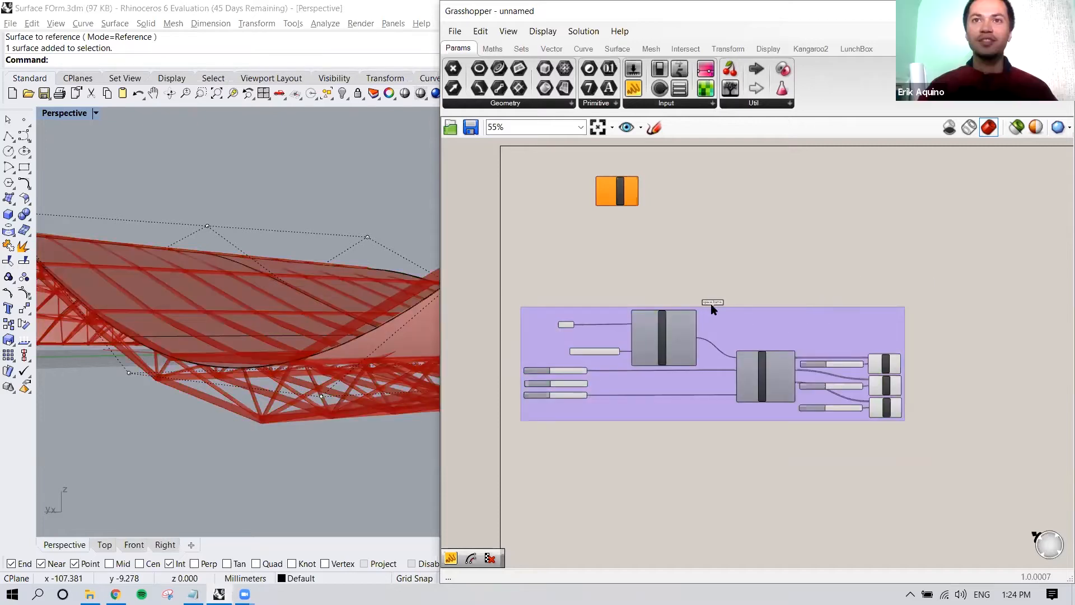
pyautogui.scroll(2, 714, 306)
pyautogui.click(741, 335)
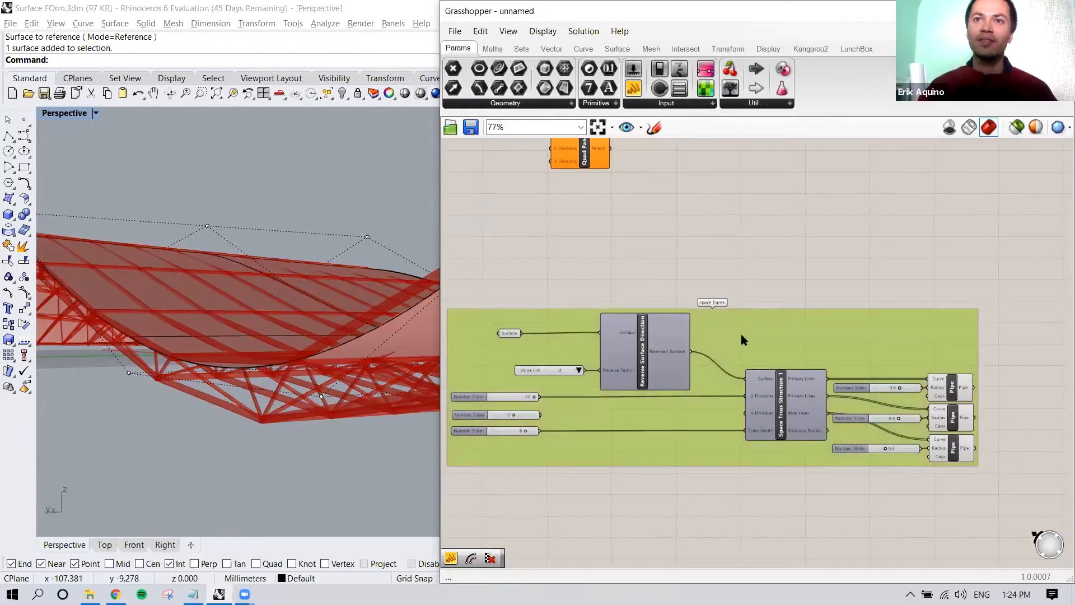
pyautogui.rightClick(746, 331)
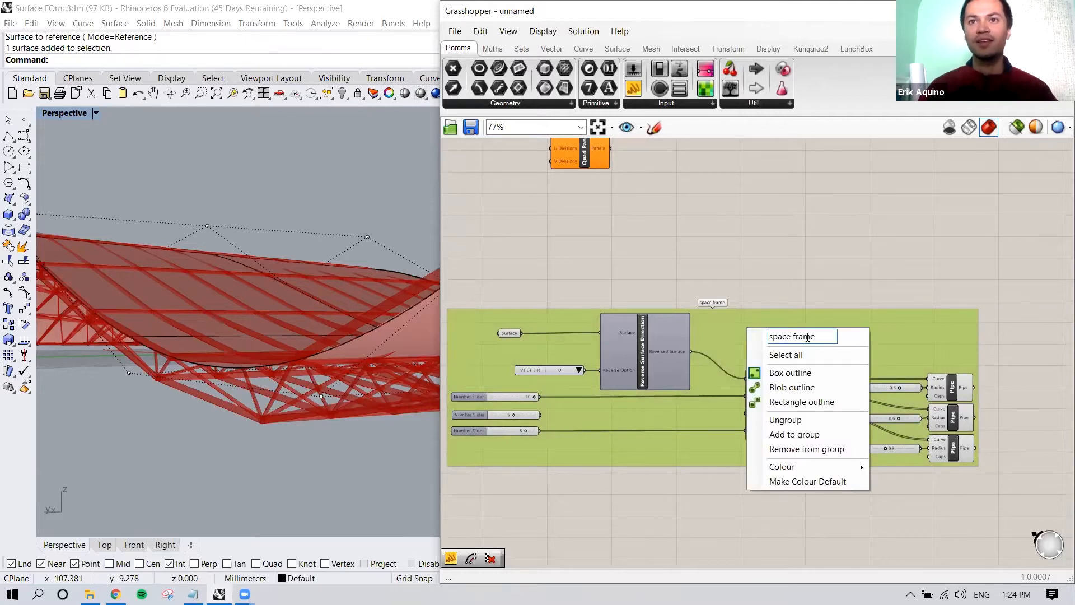
pyautogui.click(821, 265)
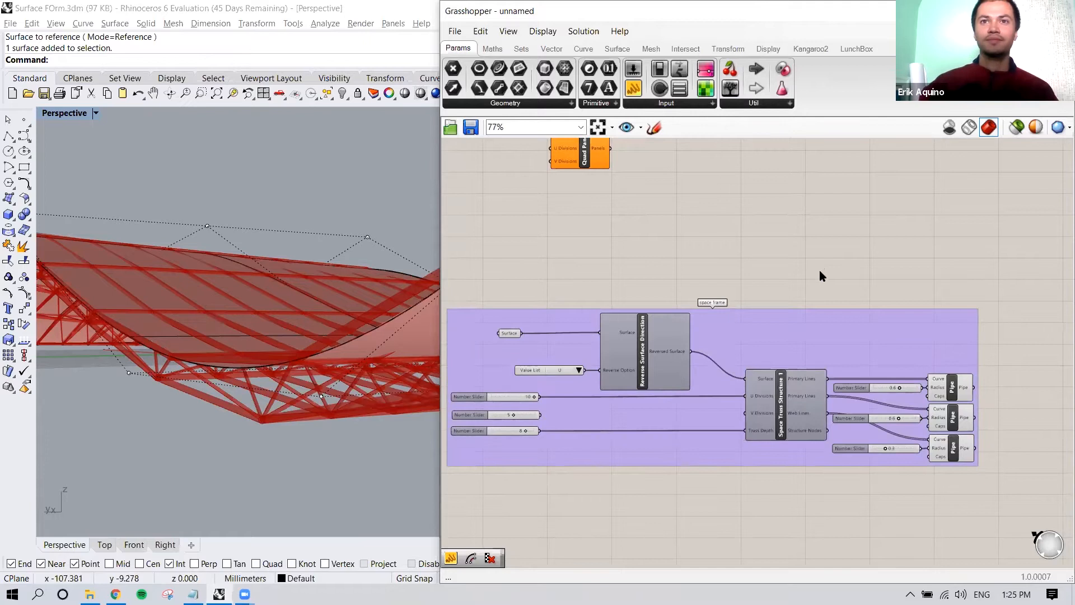
# Look over the whole piped surface and locate Quad Panels among the LunchBox panel components
pyautogui.scroll(-2, 806, 266)
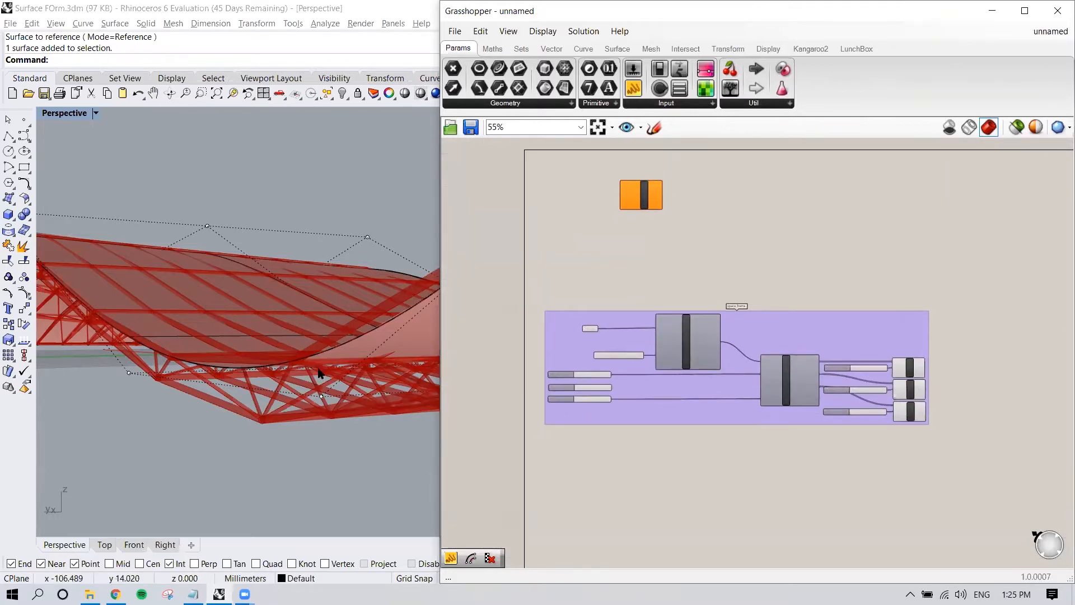
pyautogui.scroll(-8, 324, 380)
pyautogui.moveTo(327, 386); pyautogui.dragTo(387, 396, button='right')
pyautogui.scroll(-3, 361, 392)
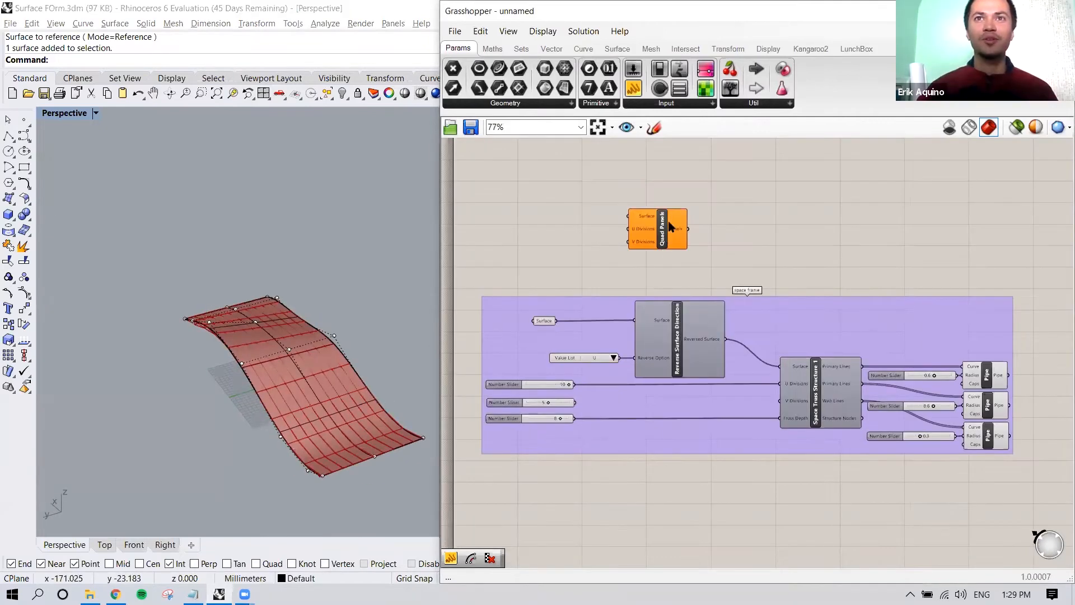
pyautogui.click(848, 49)
pyautogui.click(806, 103)
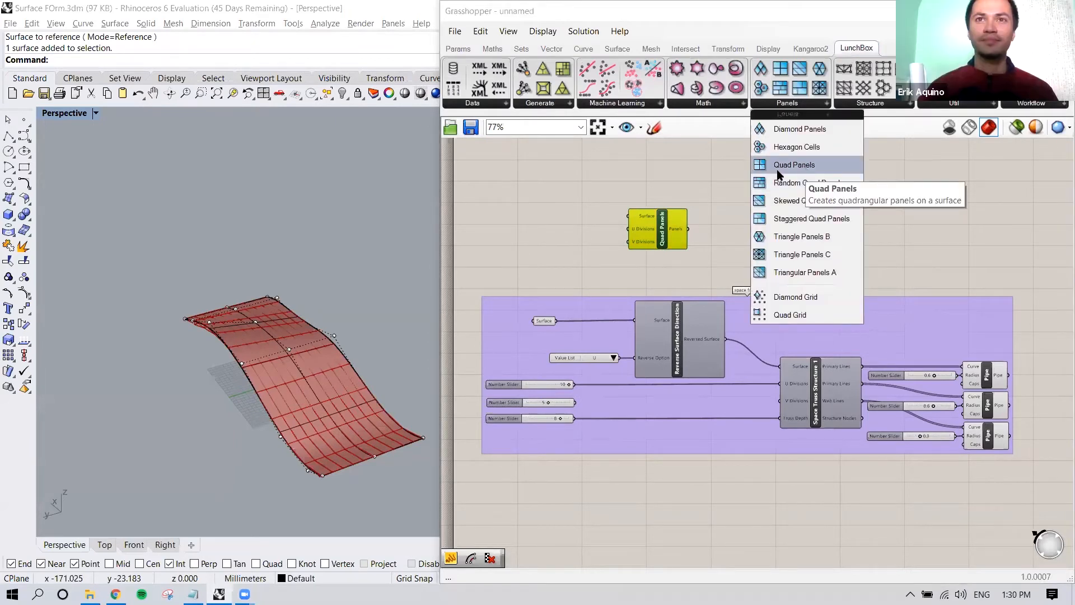
pyautogui.click(711, 184)
# Position Quad Panels above the space frame group and feed its Surface input from the group's Surface parameter
pyautogui.moveTo(700, 206); pyautogui.dragTo(716, 226, button='right')
pyautogui.scroll(2, 673, 271)
pyautogui.moveTo(673, 257); pyautogui.dragTo(676, 276)
pyautogui.click(544, 355)
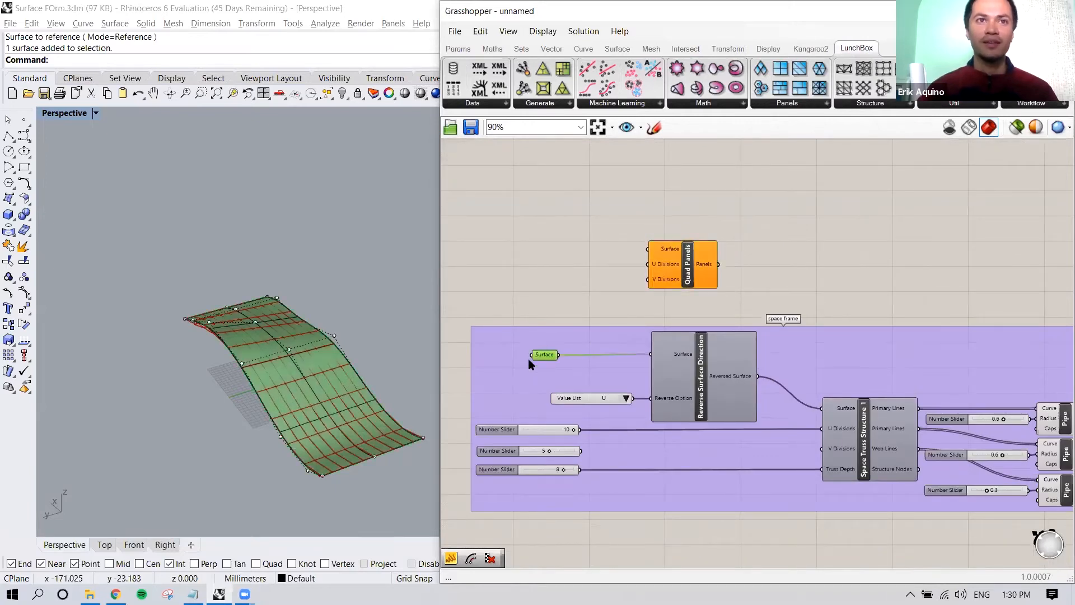
pyautogui.moveTo(559, 356); pyautogui.dragTo(679, 253)
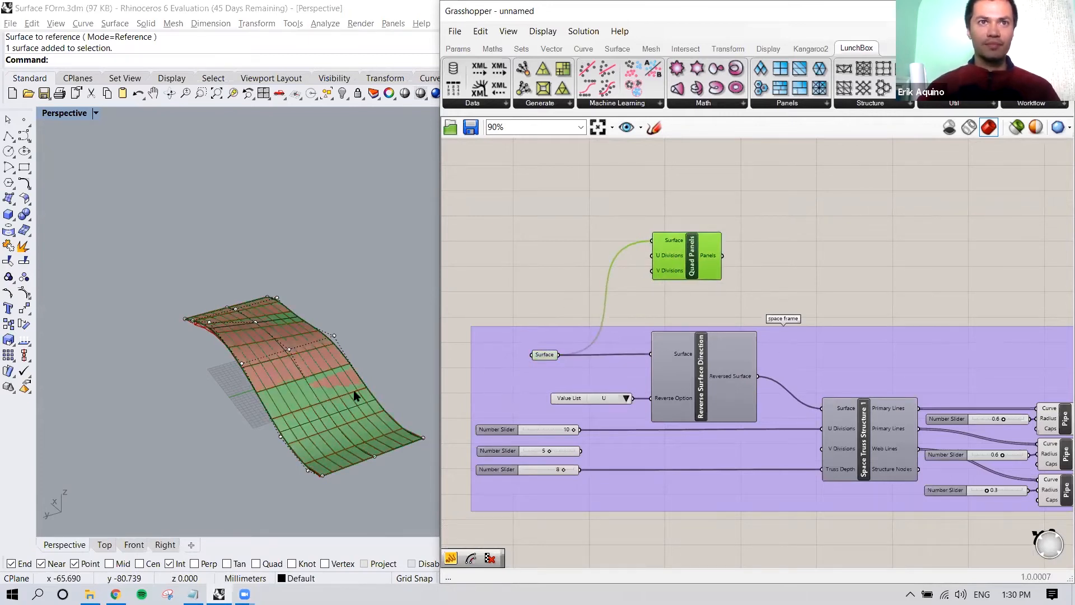
pyautogui.moveTo(675, 263); pyautogui.dragTo(684, 263)
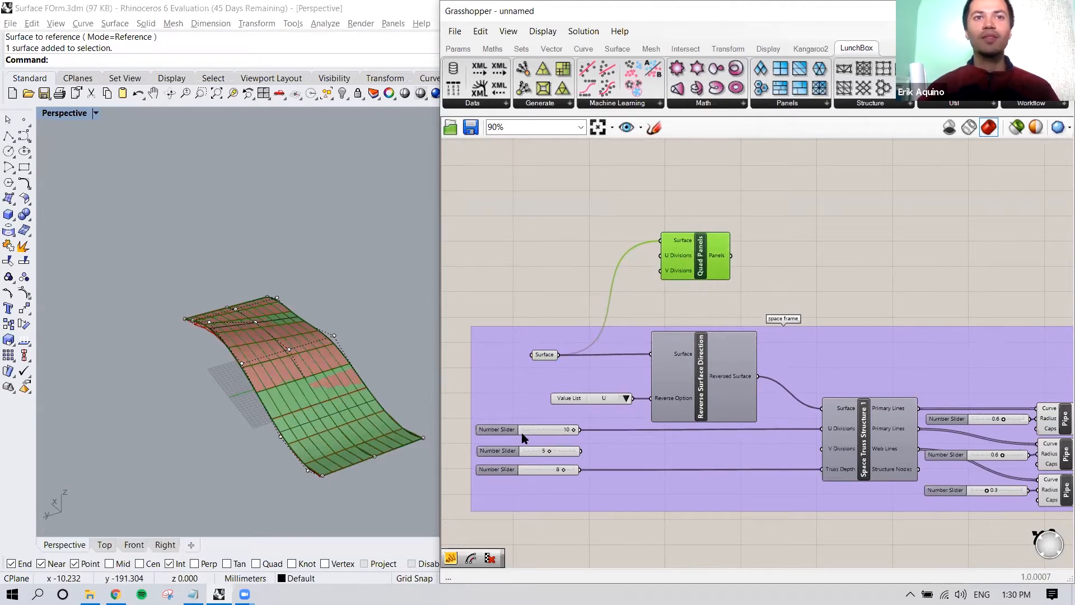
# Connect the existing slider of 10 to the U Divisions and the slider of 5 to the V Divisions of Quad Panels
pyautogui.moveTo(300, 429); pyautogui.dragTo(372, 312, button='right')
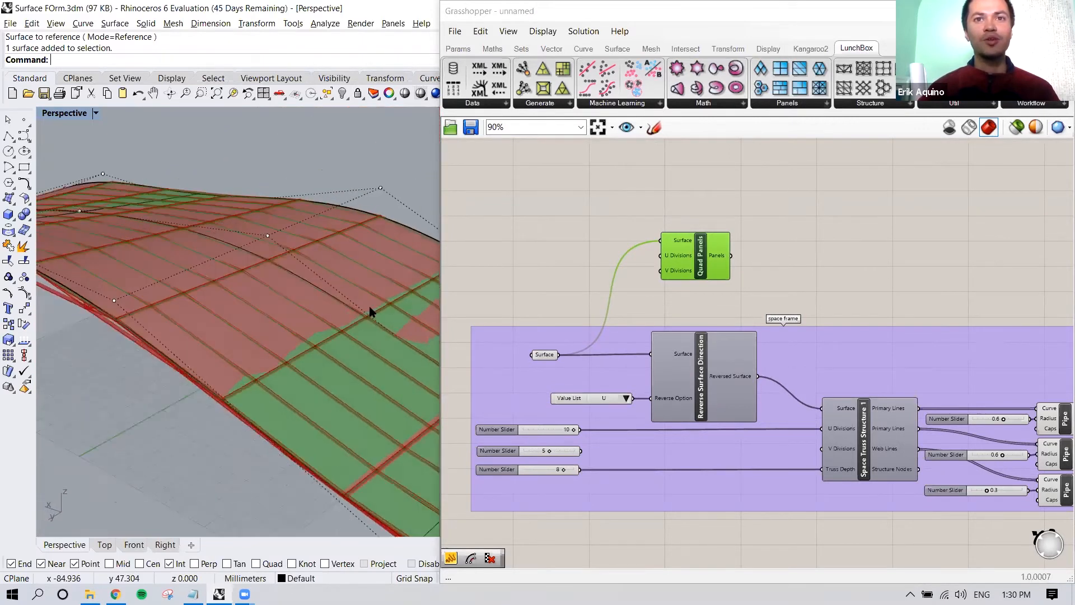
pyautogui.click(529, 451)
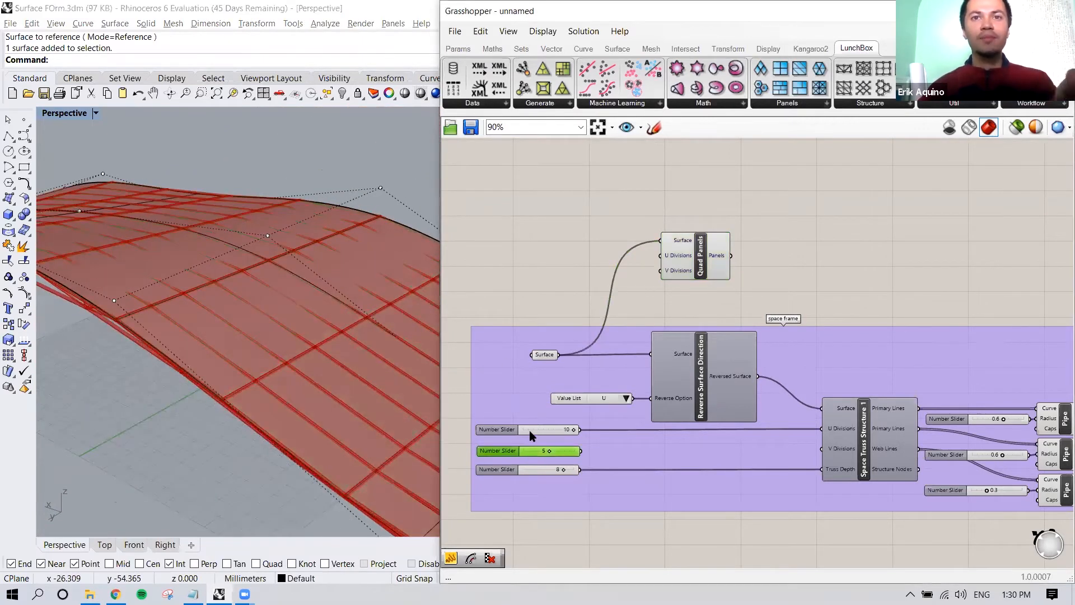
pyautogui.keyDown('shift'); pyautogui.click(530, 430); pyautogui.keyUp('shift')
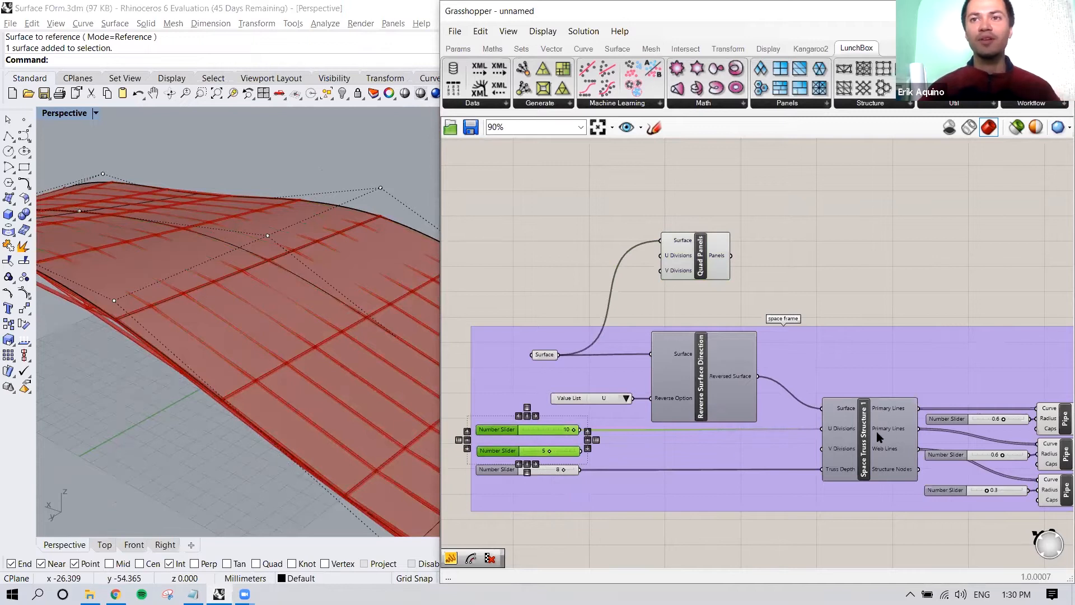
pyautogui.moveTo(876, 434)
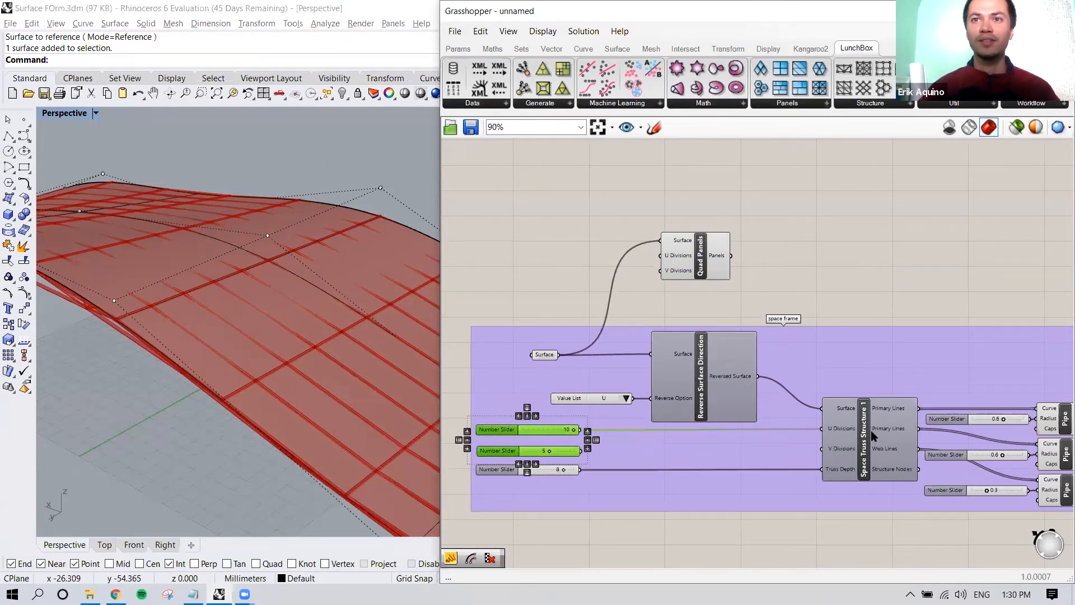
pyautogui.moveTo(581, 430); pyautogui.dragTo(658, 258)
pyautogui.moveTo(581, 451); pyautogui.dragTo(661, 273)
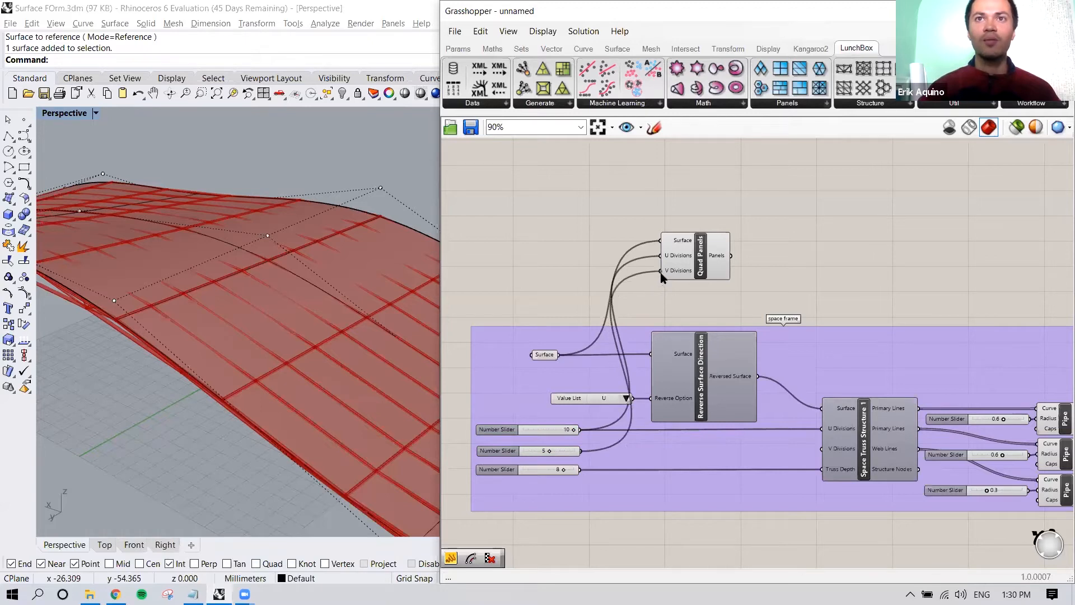
# Examine how the Quad Panels line up with the truss pipes, across the surface grid and close up along its edge
pyautogui.click(696, 255)
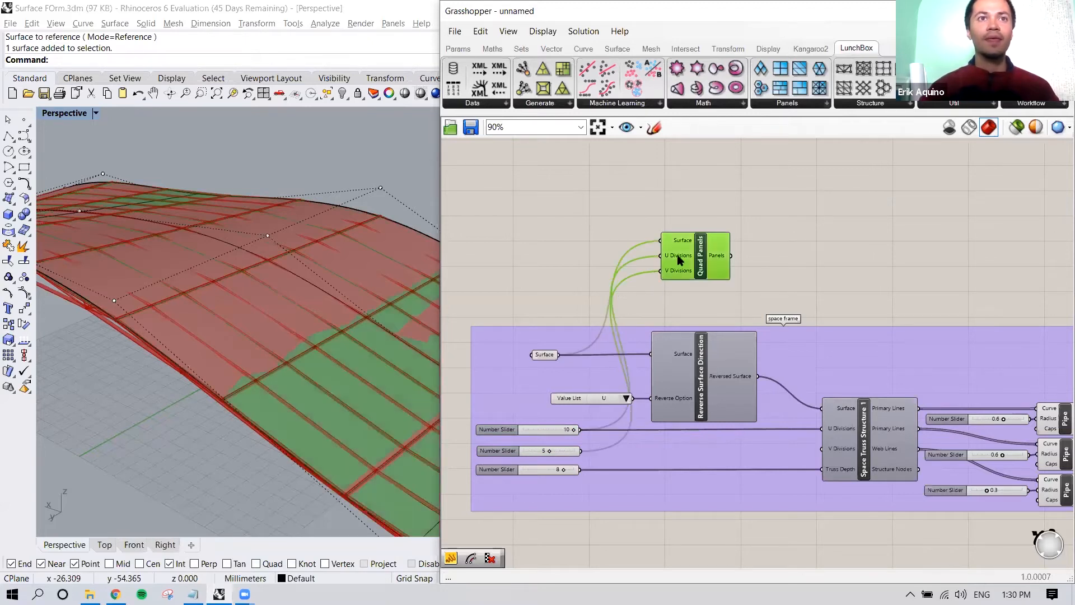
pyautogui.moveTo(240, 427); pyautogui.dragTo(167, 417, button='right')
pyautogui.scroll(8, 163, 412)
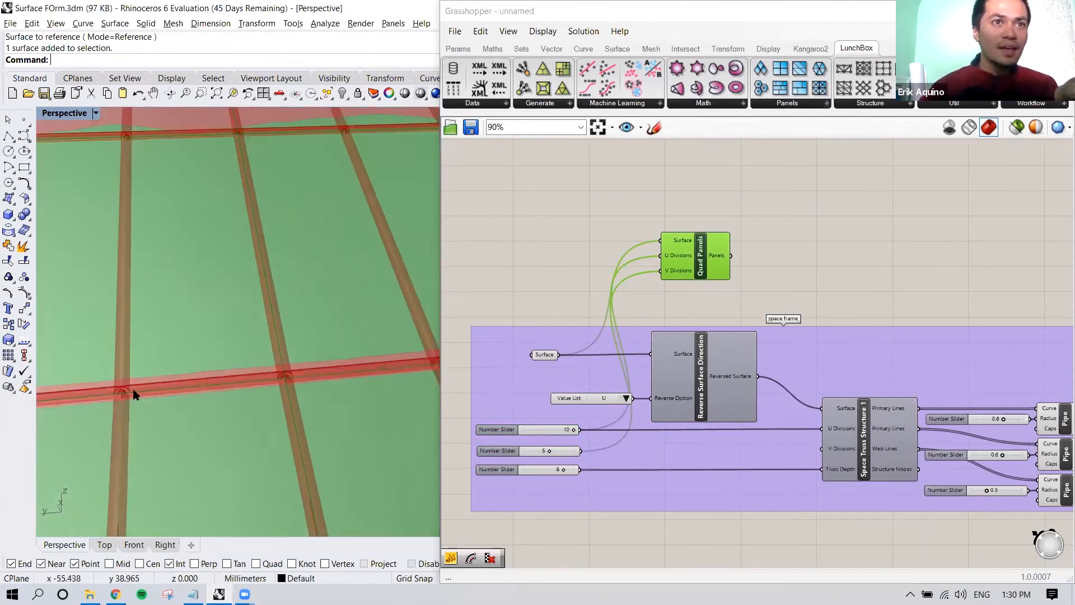
pyautogui.scroll(-2, 149, 392)
pyautogui.keyDown('shift'); pyautogui.moveTo(149, 392); pyautogui.dragTo(161, 240, button='right'); pyautogui.keyUp('shift')
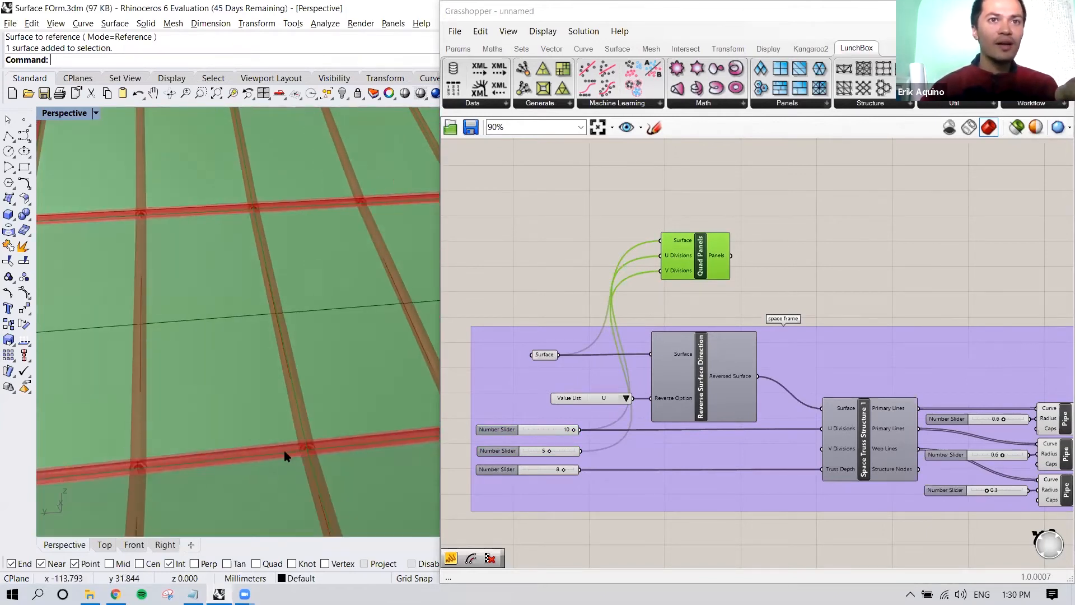
pyautogui.scroll(-4, 291, 452)
pyautogui.scroll(-4, 213, 384)
pyautogui.moveTo(230, 384); pyautogui.dragTo(287, 383, button='right')
pyautogui.click(761, 265)
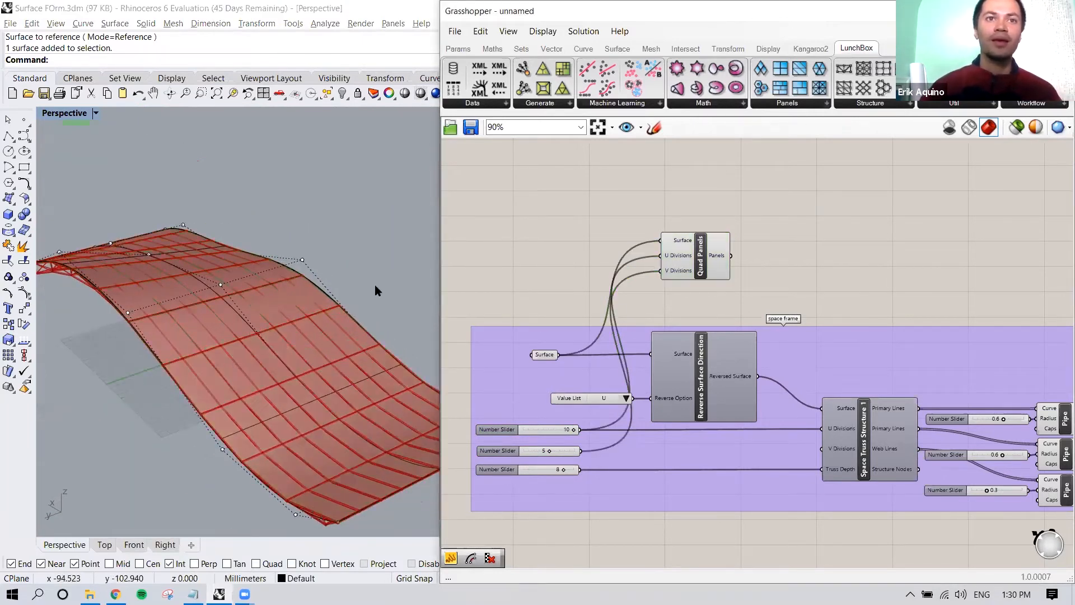
pyautogui.scroll(5, 203, 386)
pyautogui.moveTo(202, 386); pyautogui.dragTo(232, 283, button='right')
pyautogui.scroll(4, 210, 289)
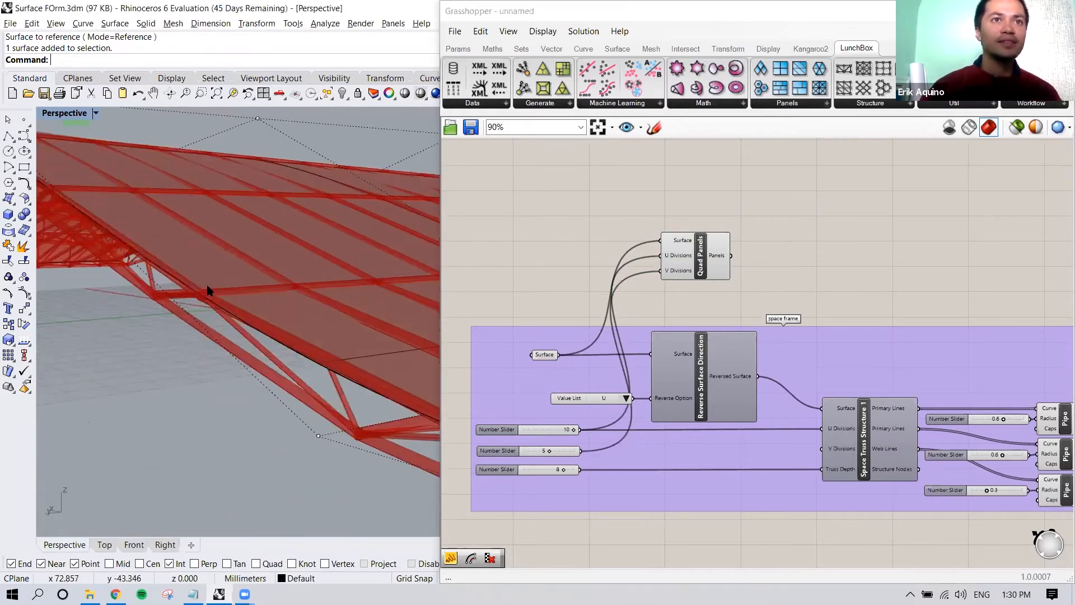
pyautogui.click(698, 260)
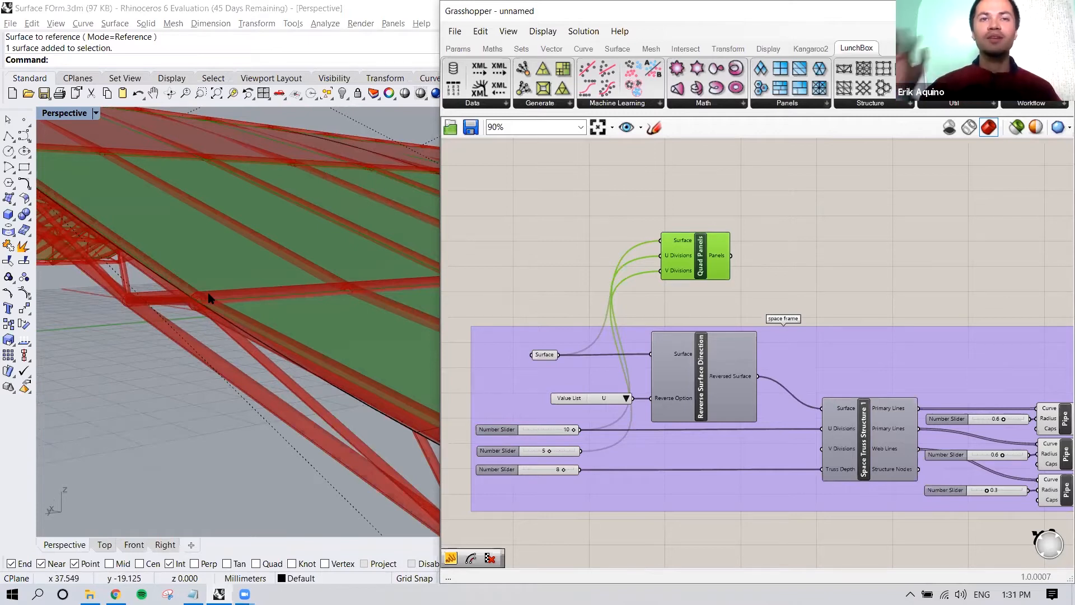
pyautogui.click(799, 267)
# Add a Move component from the Euclidean transforms and place it beside Quad Panels, leaving space between them
pyautogui.moveTo(746, 265); pyautogui.dragTo(675, 278, button='right')
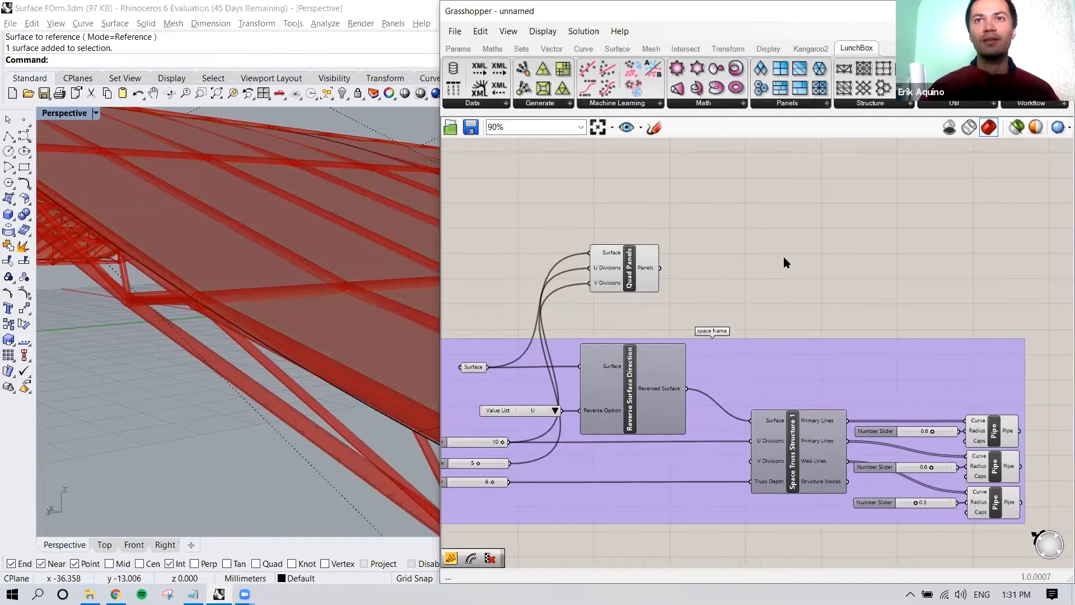
pyautogui.doubleClick(784, 257)
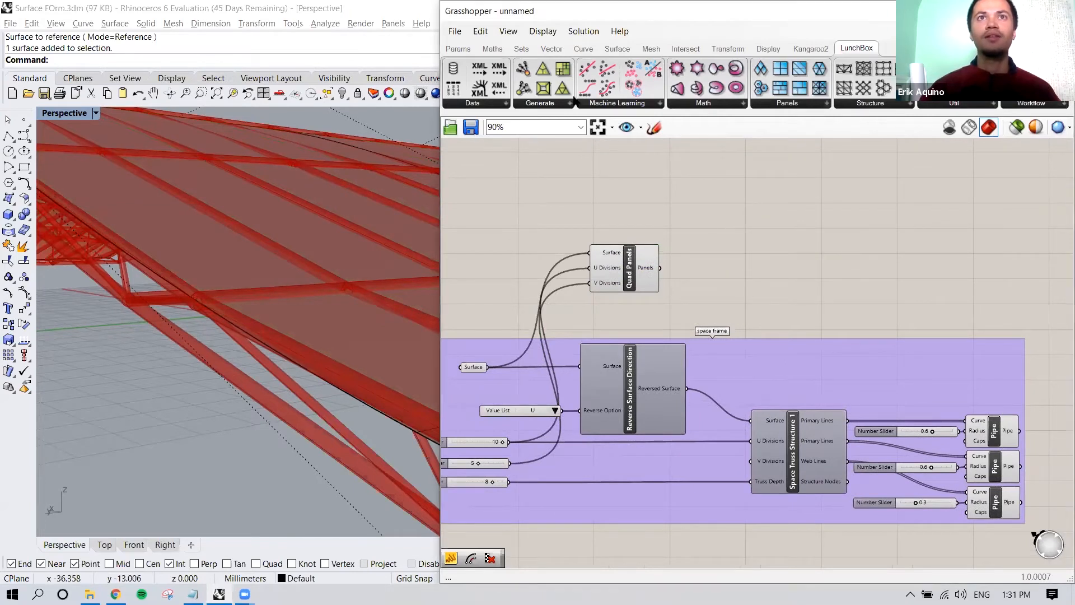
pyautogui.click(553, 50)
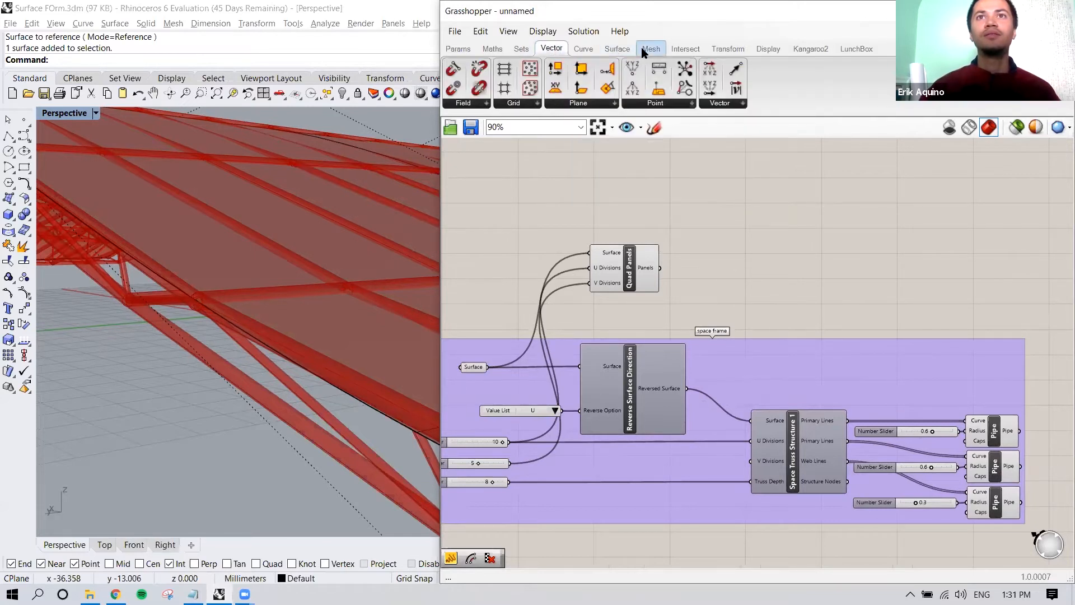
pyautogui.click(684, 50)
pyautogui.click(729, 49)
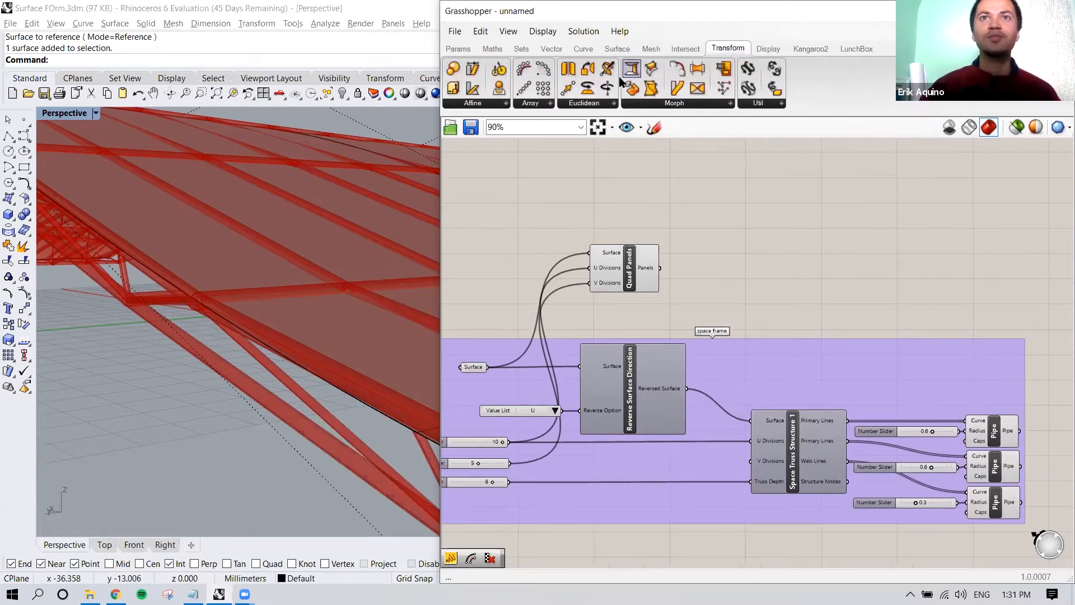
pyautogui.click(615, 103)
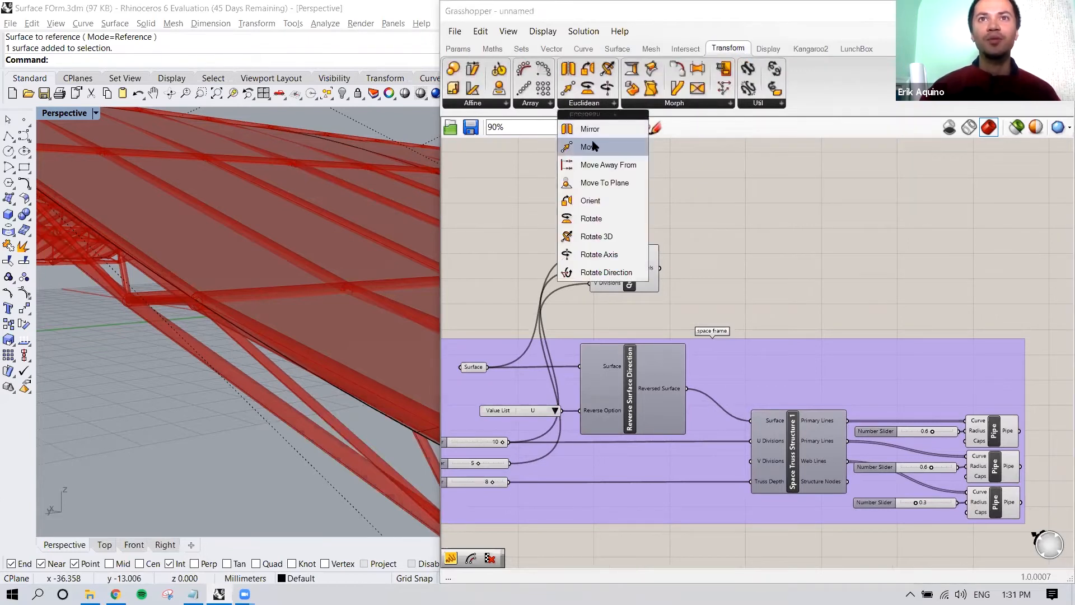
pyautogui.moveTo(596, 146); pyautogui.dragTo(755, 266)
pyautogui.click(755, 262)
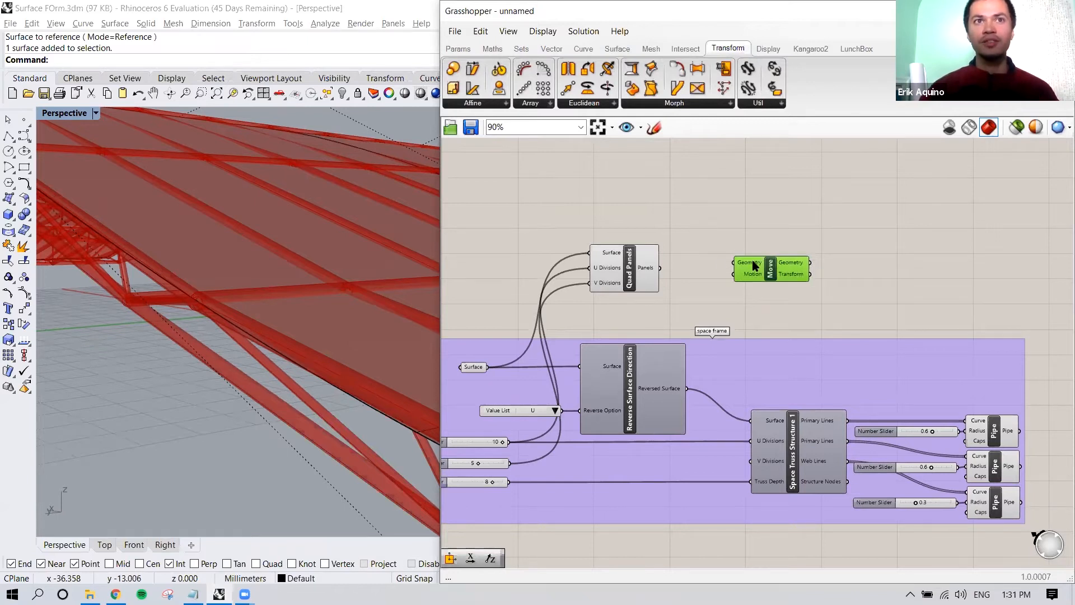
pyautogui.click(650, 265)
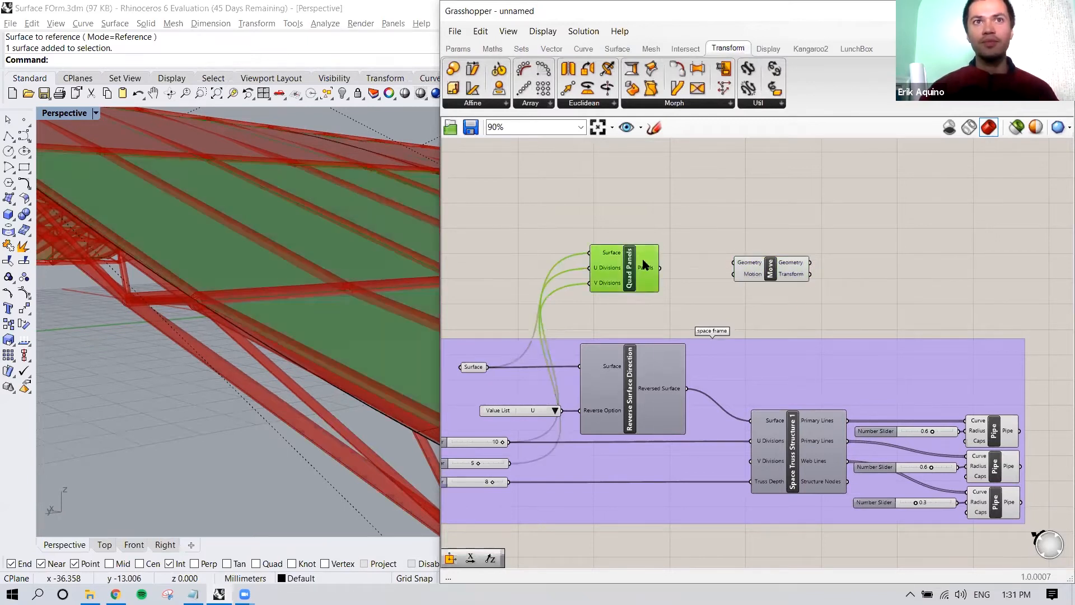
pyautogui.click(760, 269)
pyautogui.moveTo(761, 269); pyautogui.dragTo(788, 268)
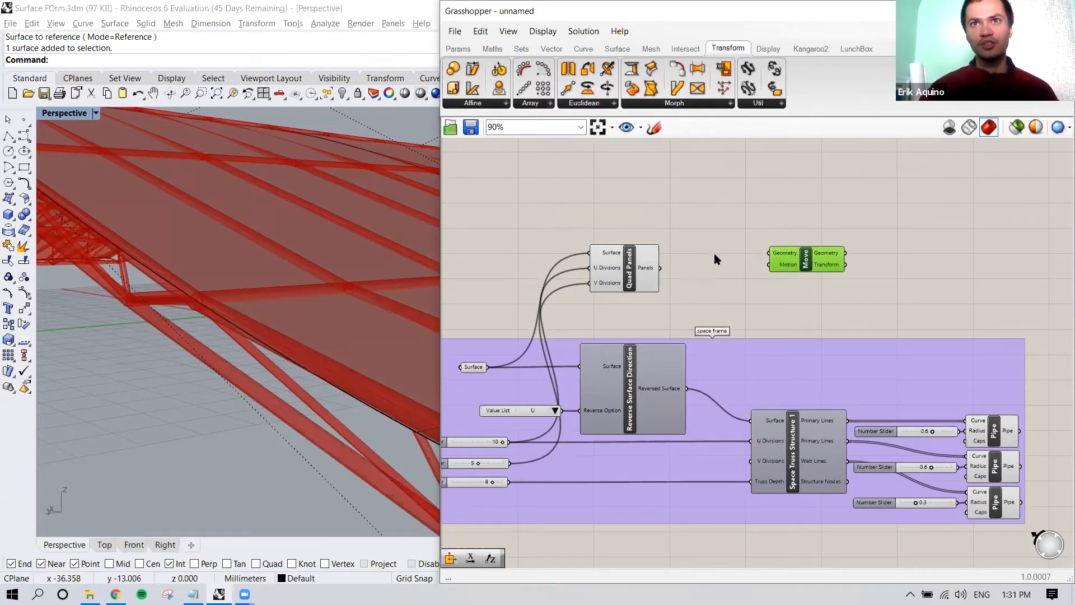
# Add a Unit Z vector component and arrange it directly before the Move component
pyautogui.click(545, 48)
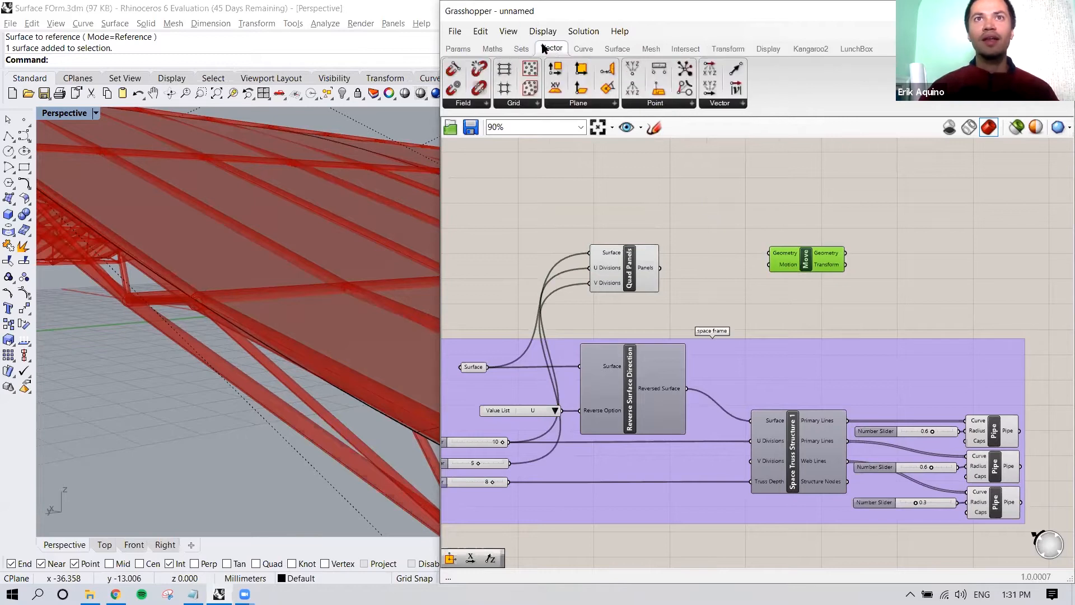
pyautogui.click(744, 105)
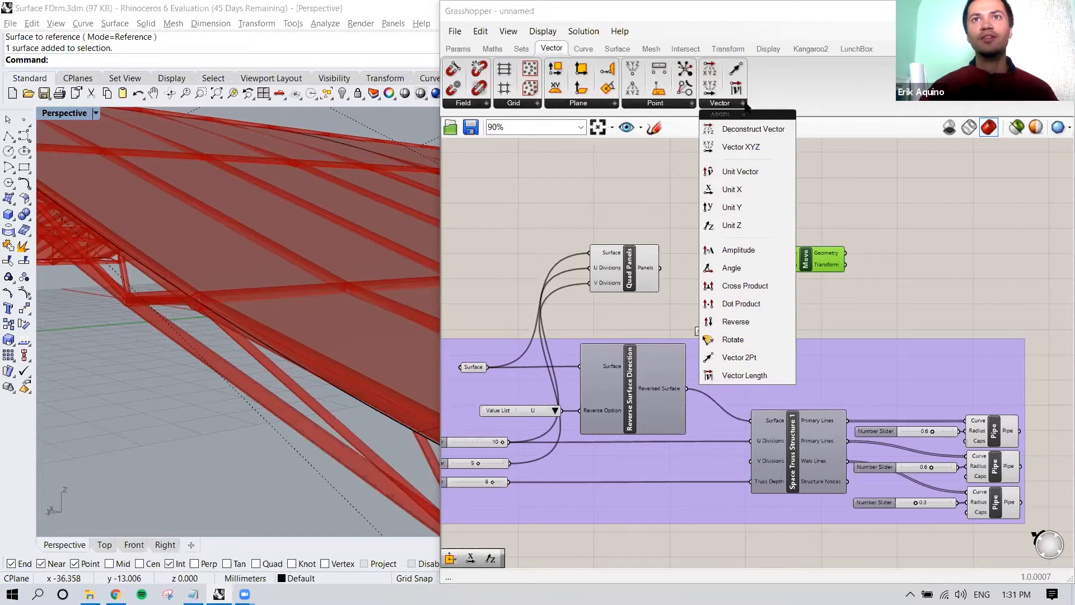
pyautogui.click(735, 225)
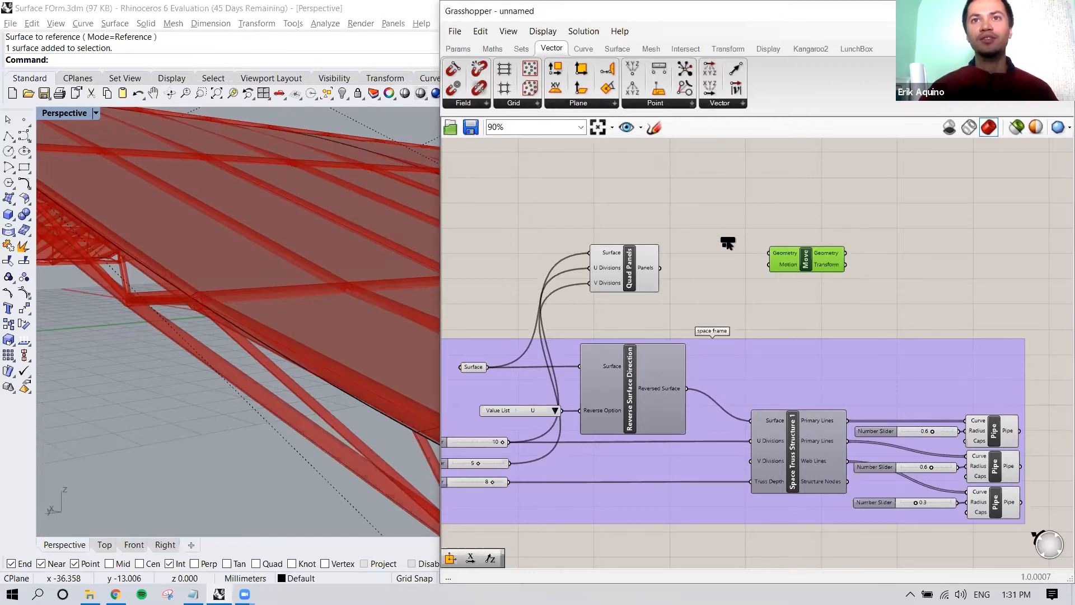
pyautogui.click(724, 241)
pyautogui.moveTo(783, 246); pyautogui.dragTo(824, 235)
pyautogui.moveTo(729, 245); pyautogui.dragTo(761, 245)
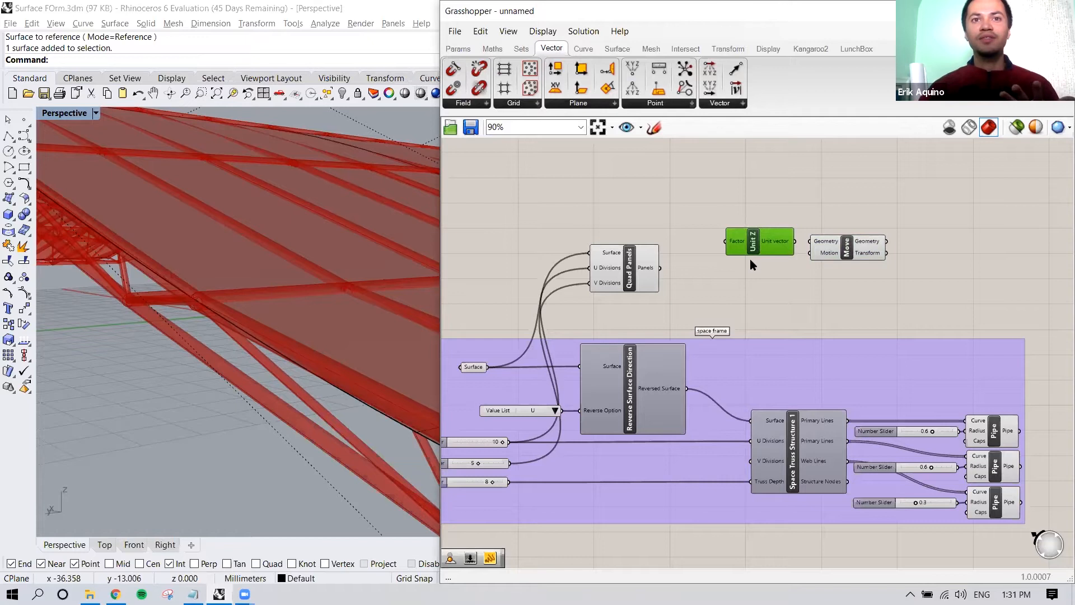
# Feed a new 0.5 number slider into Unit Z's Factor, Unit Z into Move's Motion, and the Quad Panels output into Move's Geometry
pyautogui.doubleClick(701, 188)
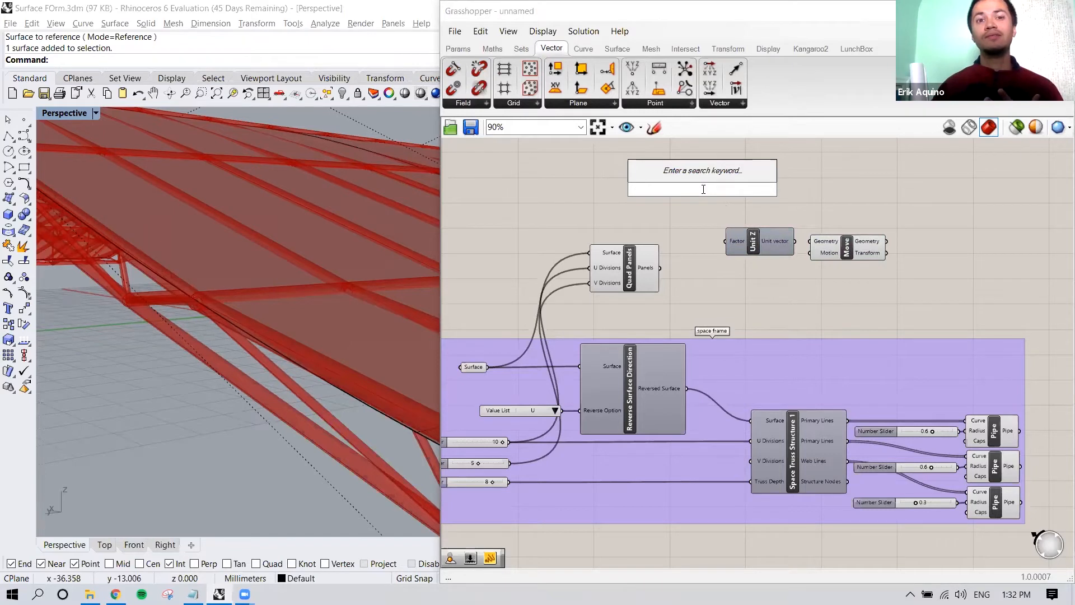
pyautogui.write('5')
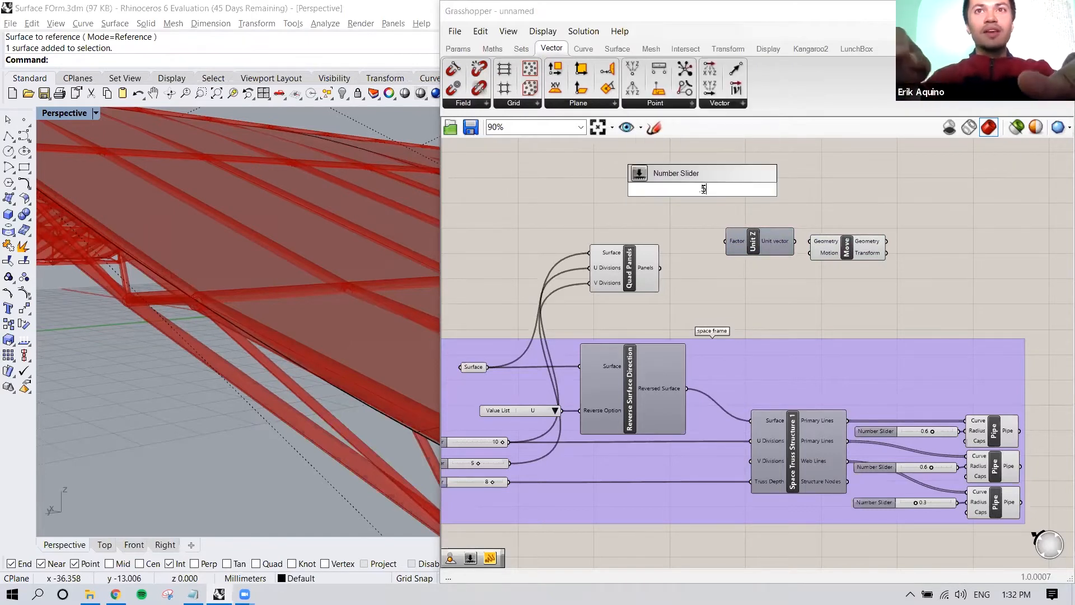
pyautogui.press('Return')
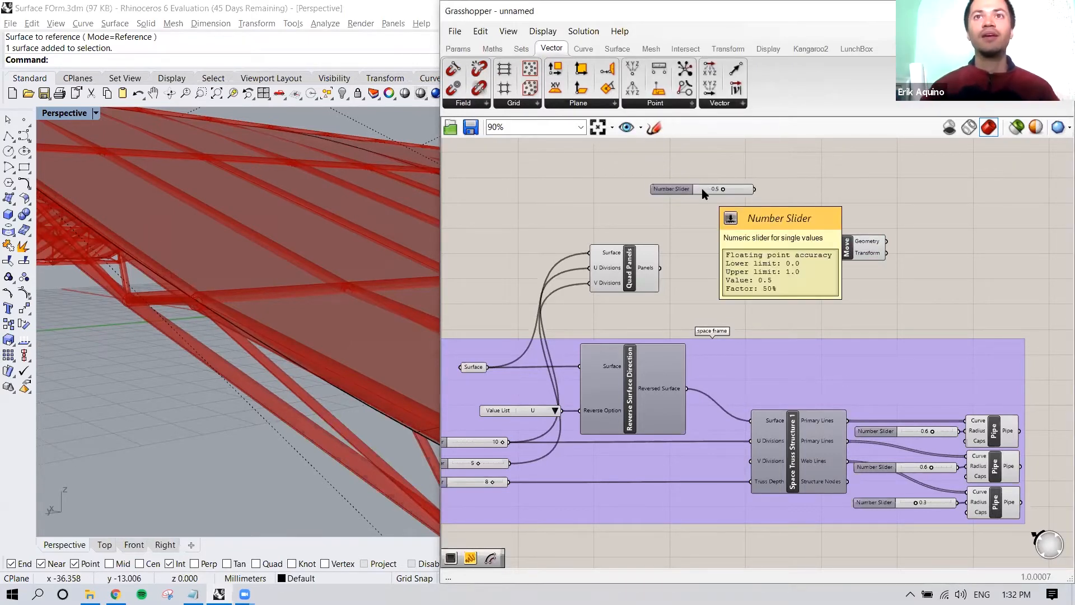
pyautogui.moveTo(701, 188); pyautogui.dragTo(691, 203)
pyautogui.moveTo(762, 232); pyautogui.dragTo(761, 203)
pyautogui.moveTo(827, 245); pyautogui.dragTo(661, 267)
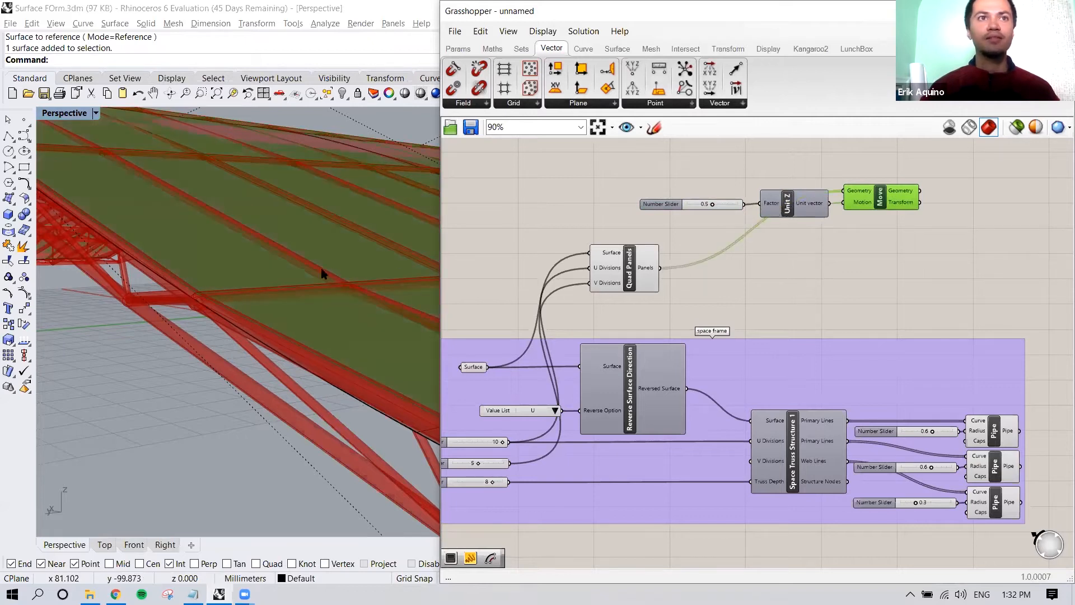
# Raise the panel offset by setting the Unit Z factor slider to 0.7, checking against the pipes at the surface edge
pyautogui.scroll(5, 188, 303)
pyautogui.scroll(-3, 188, 300)
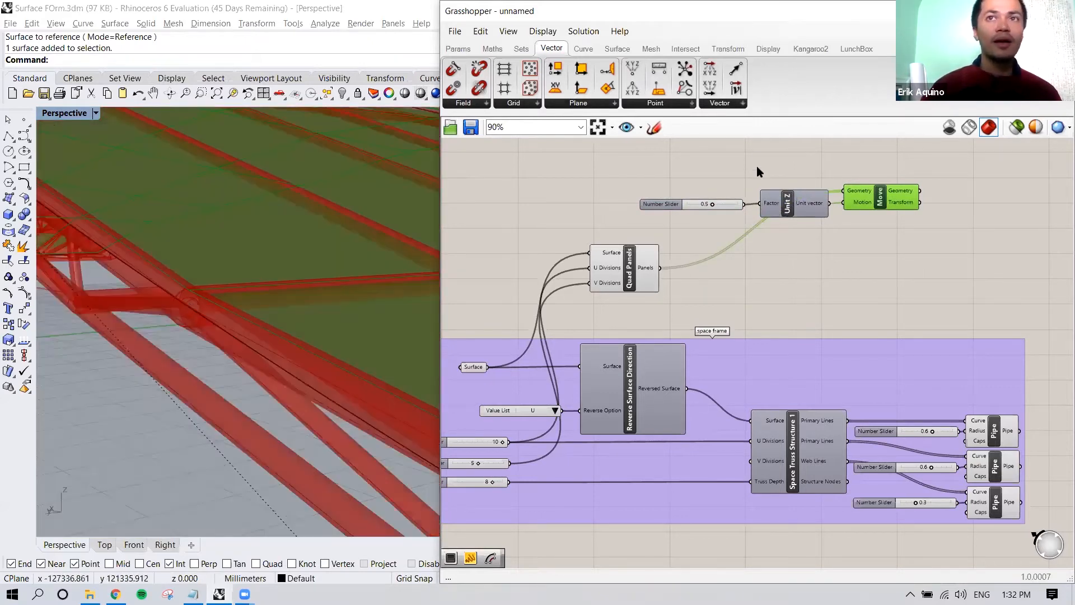
pyautogui.moveTo(710, 205); pyautogui.dragTo(723, 205)
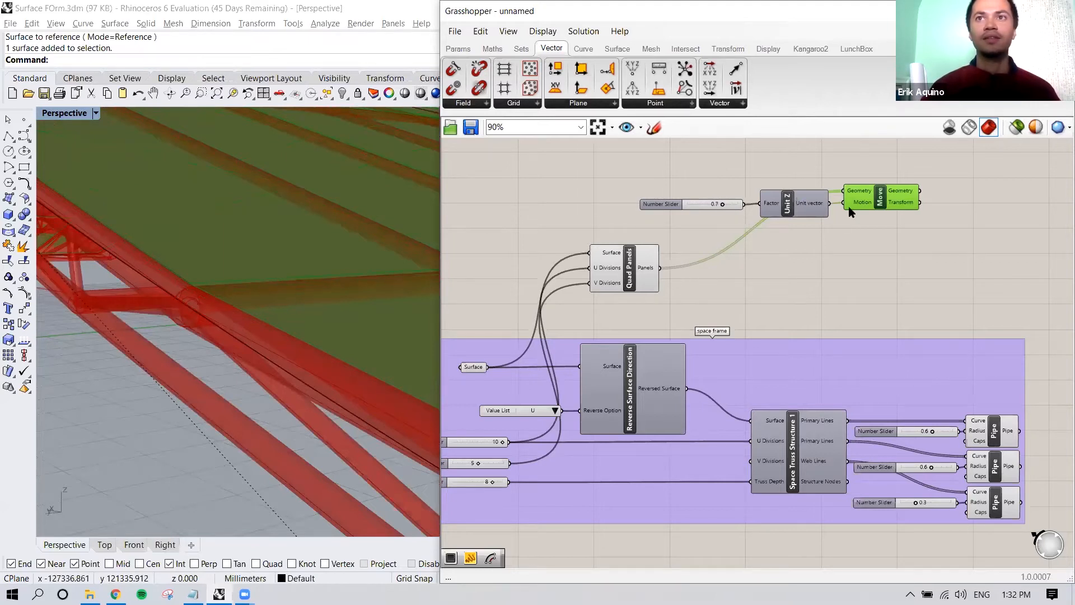
# Turn off the preview of the original Quad Panels component
pyautogui.moveTo(805, 232); pyautogui.dragTo(801, 237, button='right')
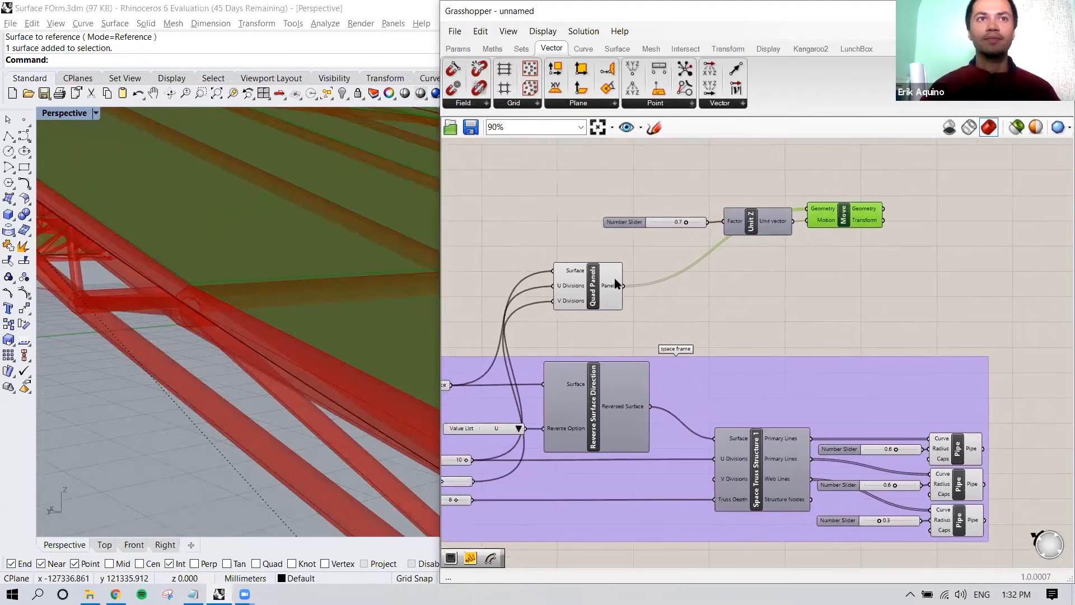
pyautogui.scroll(-6, 209, 291)
pyautogui.moveTo(220, 290); pyautogui.dragTo(223, 301, button='right')
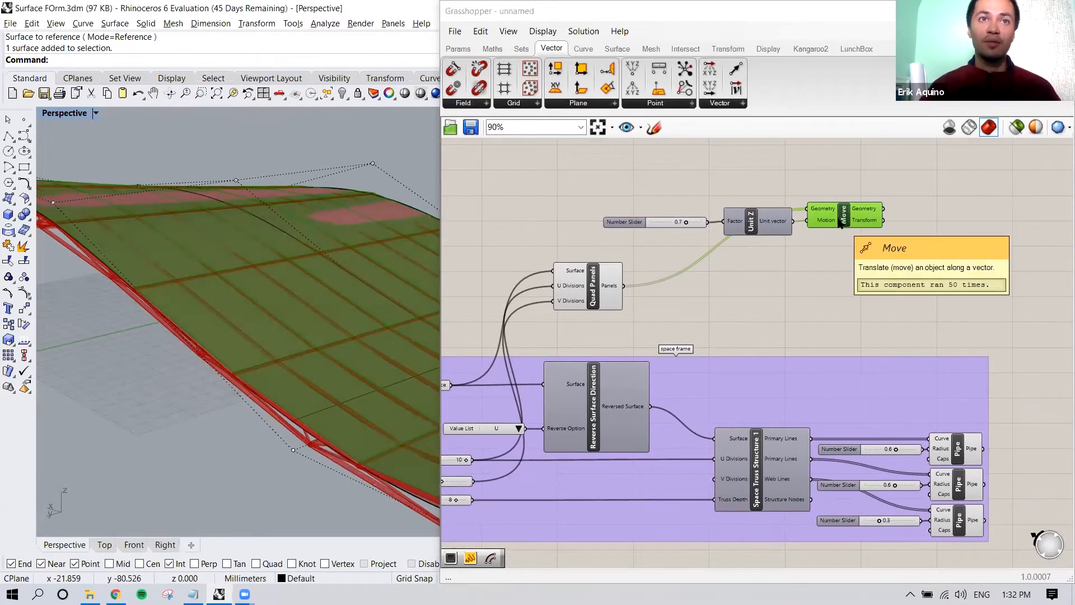
pyautogui.click(586, 286)
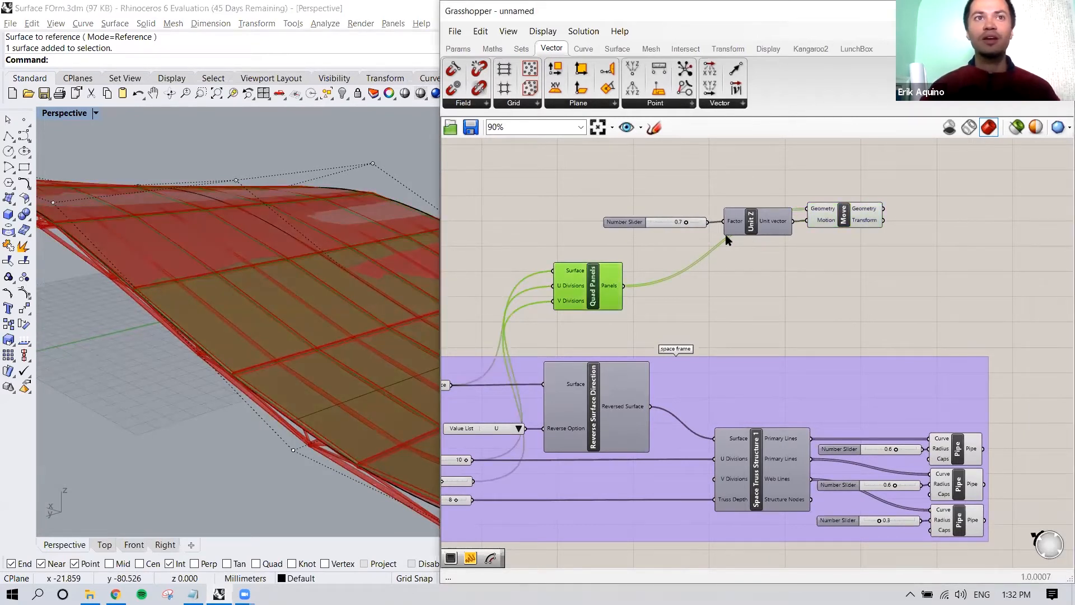
pyautogui.rightClick(595, 282)
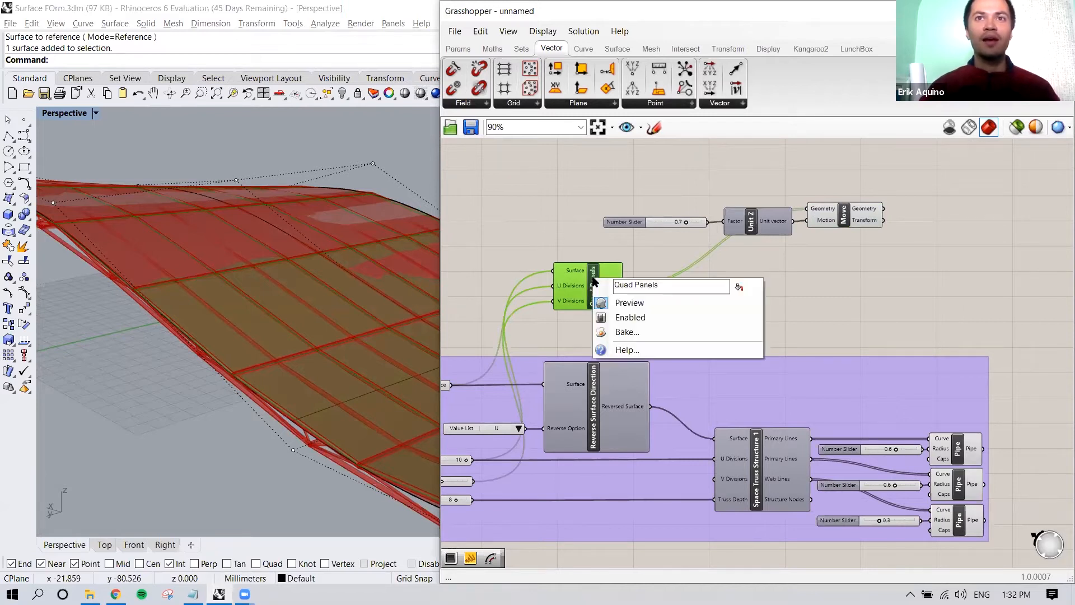
pyautogui.click(630, 303)
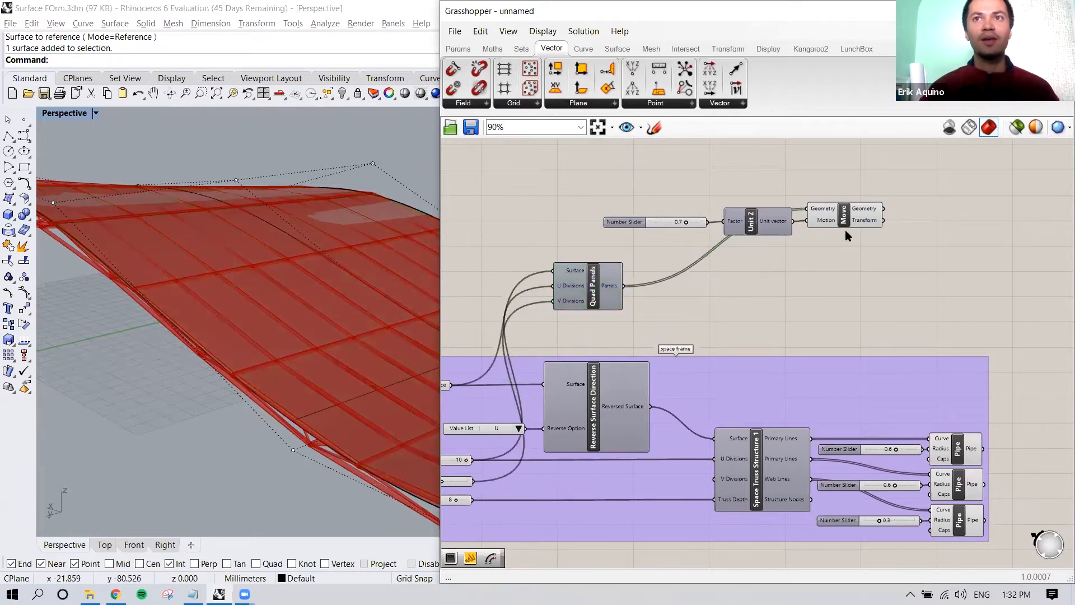
# Inspect the moved panels against the truss pipes, close up at the edge and over the whole surface
pyautogui.click(844, 223)
pyautogui.moveTo(320, 331); pyautogui.dragTo(232, 220, button='right')
pyautogui.scroll(5, 232, 220)
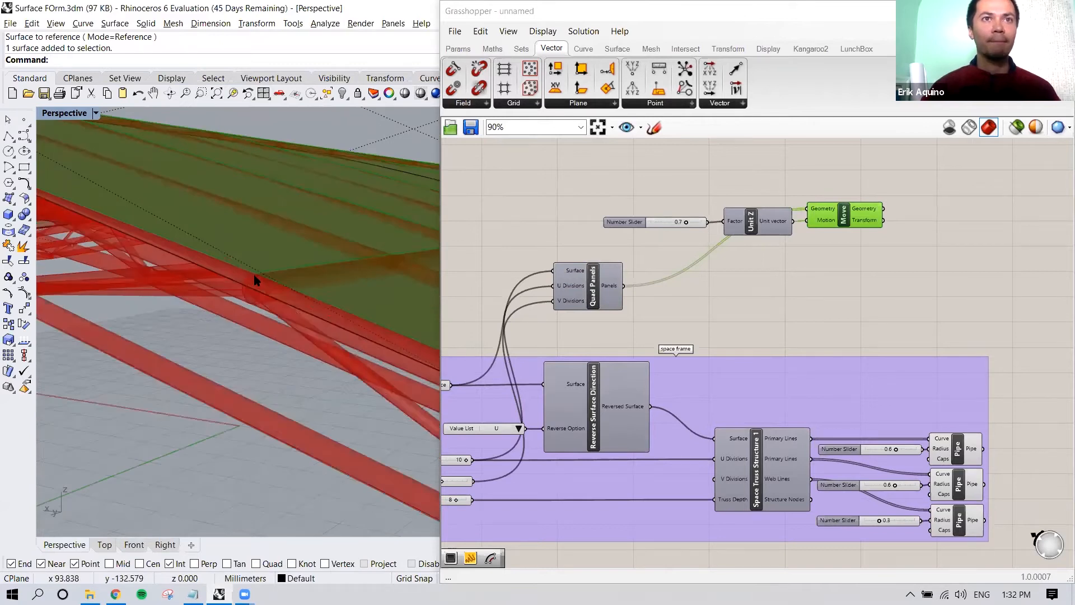
pyautogui.scroll(-7, 256, 281)
pyautogui.moveTo(259, 284); pyautogui.dragTo(233, 322, button='right')
pyautogui.scroll(-3, 230, 322)
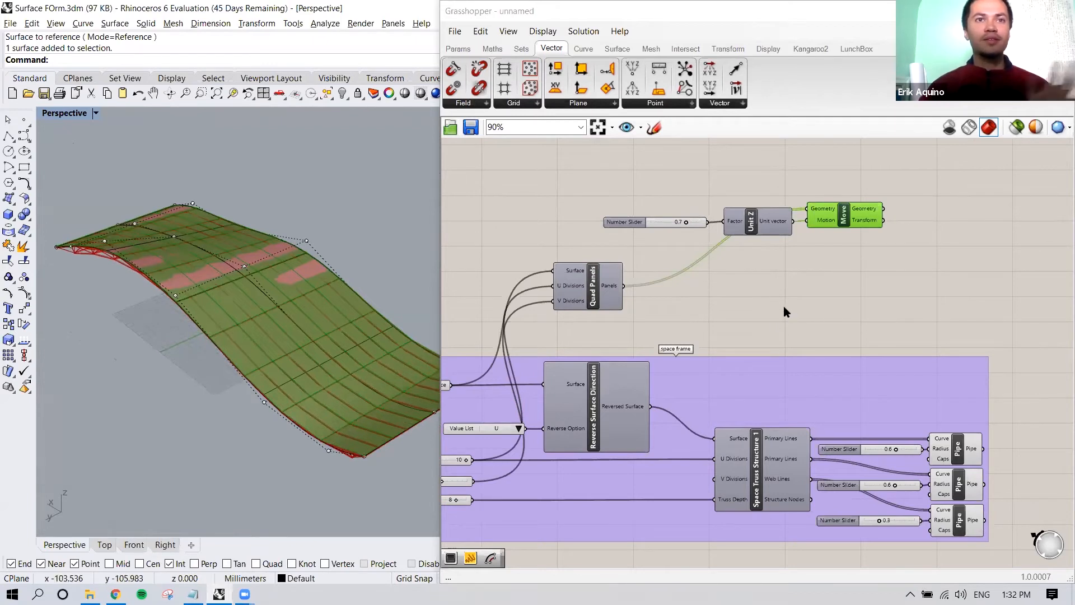
pyautogui.moveTo(831, 279); pyautogui.dragTo(769, 301, button='right')
pyautogui.scroll(-2, 794, 302)
pyautogui.scroll(2, 773, 301)
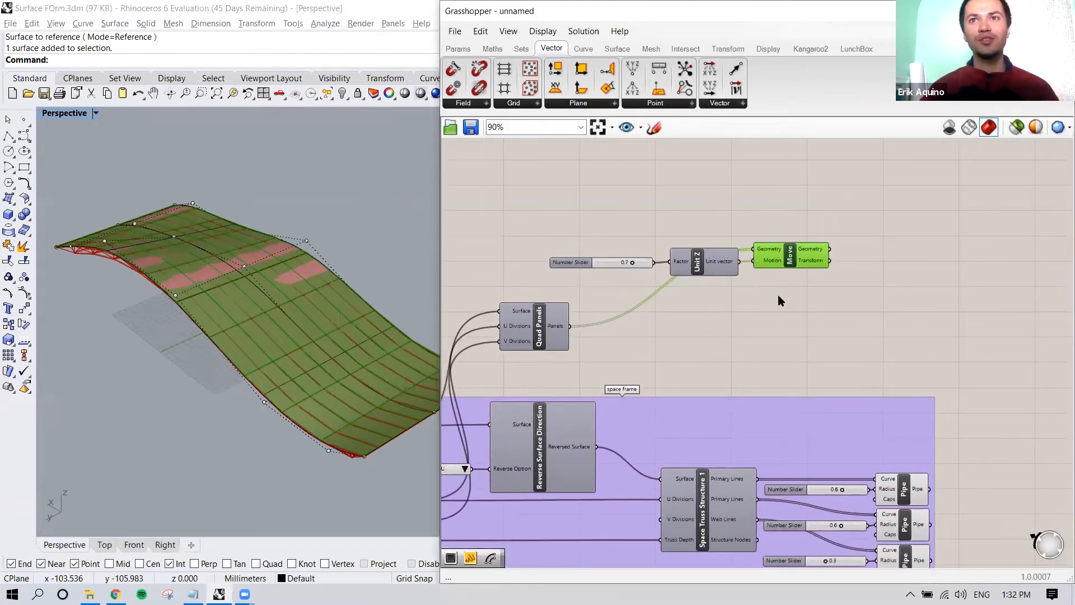
pyautogui.moveTo(355, 360); pyautogui.dragTo(271, 295, button='right')
# Add a Custom Preview component and place it just after the Move component
pyautogui.click(769, 49)
pyautogui.click(670, 344)
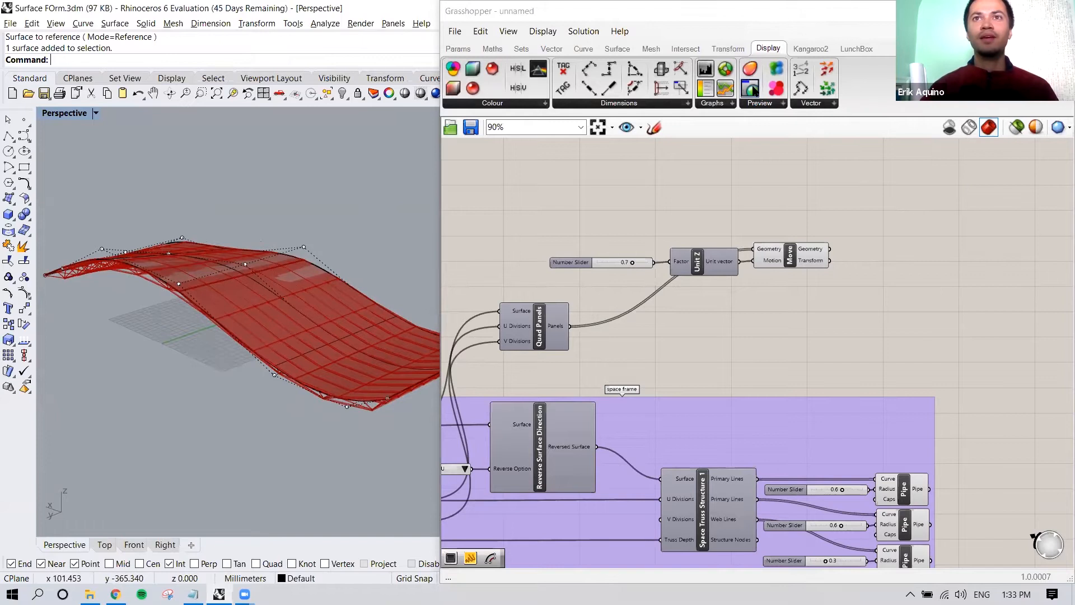
pyautogui.moveTo(756, 94); pyautogui.dragTo(886, 258)
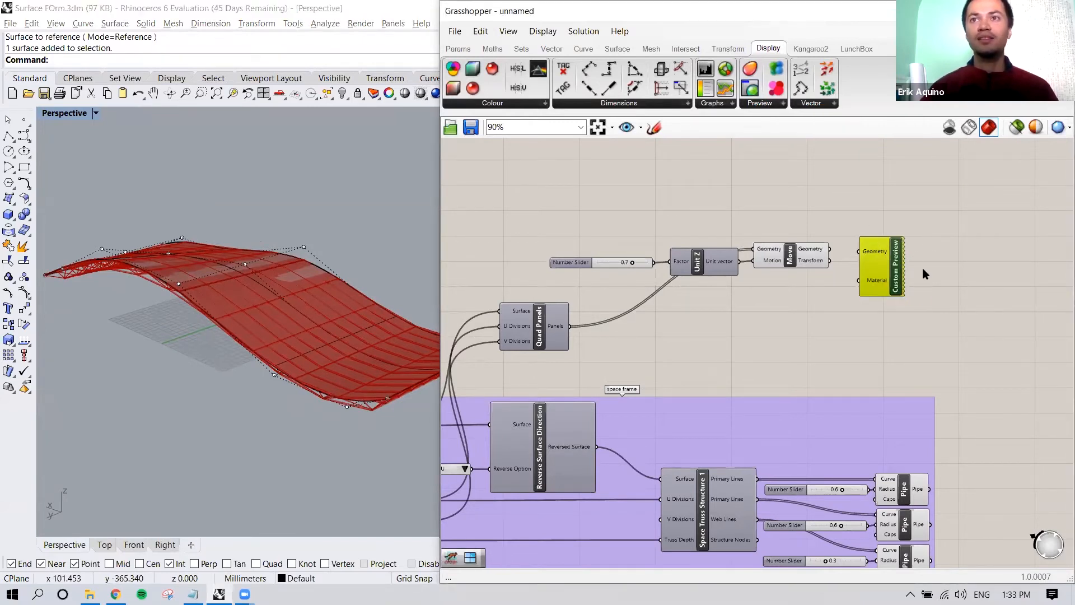
pyautogui.moveTo(875, 252); pyautogui.dragTo(889, 254)
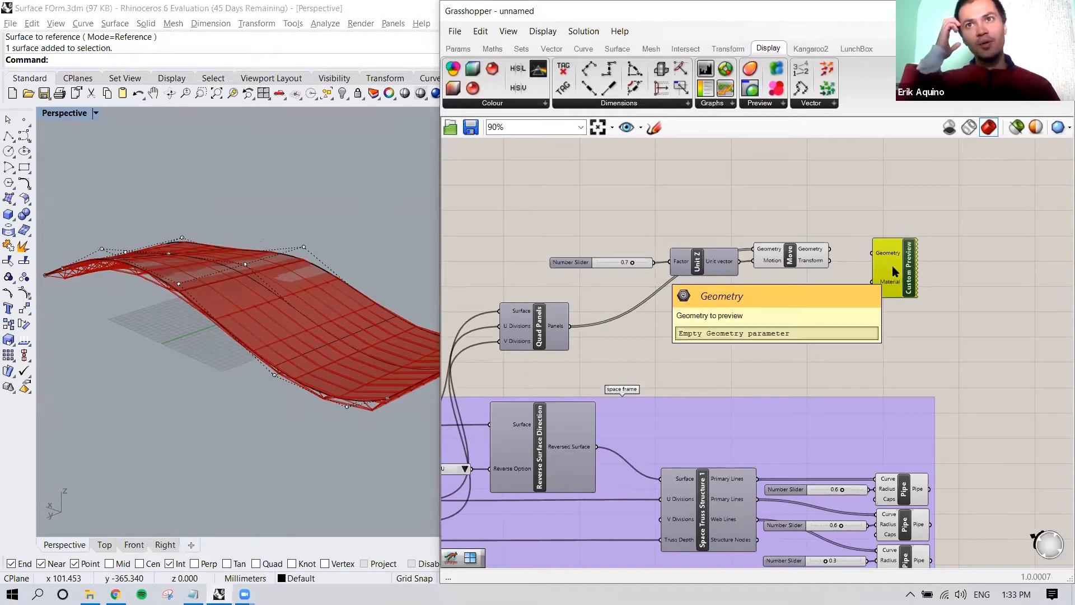
# Feed the Move component's geometry output into the Custom Preview and view the shaded panels over the truss
pyautogui.moveTo(892, 267)
pyautogui.mouseDown()
pyautogui.moveTo(870, 250)
pyautogui.moveTo(877, 254)
pyautogui.mouseUp()
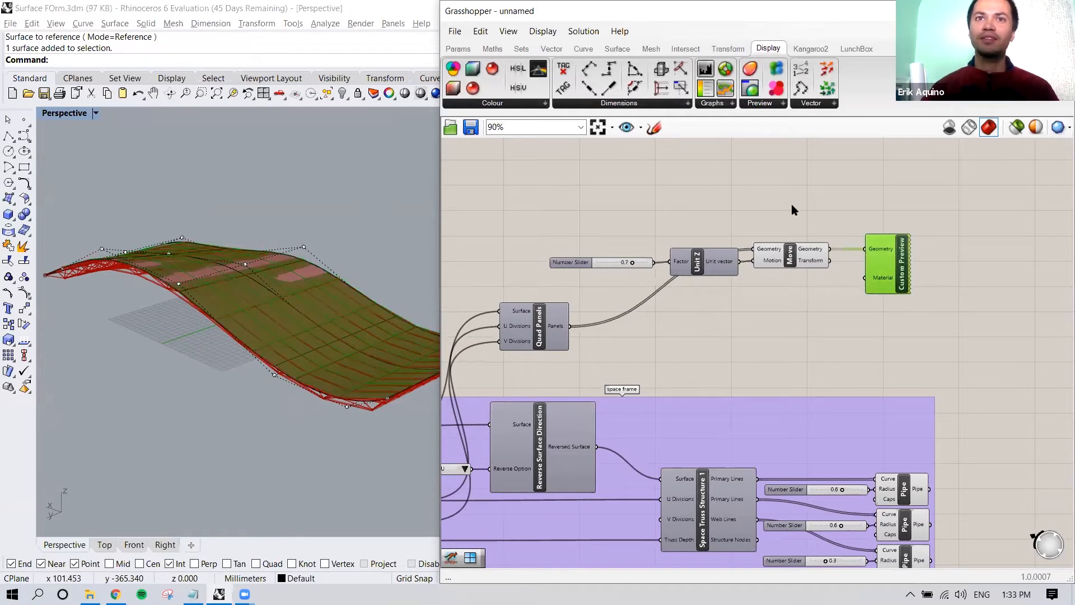
pyautogui.click(534, 234)
pyautogui.moveTo(274, 303); pyautogui.dragTo(252, 302, button='right')
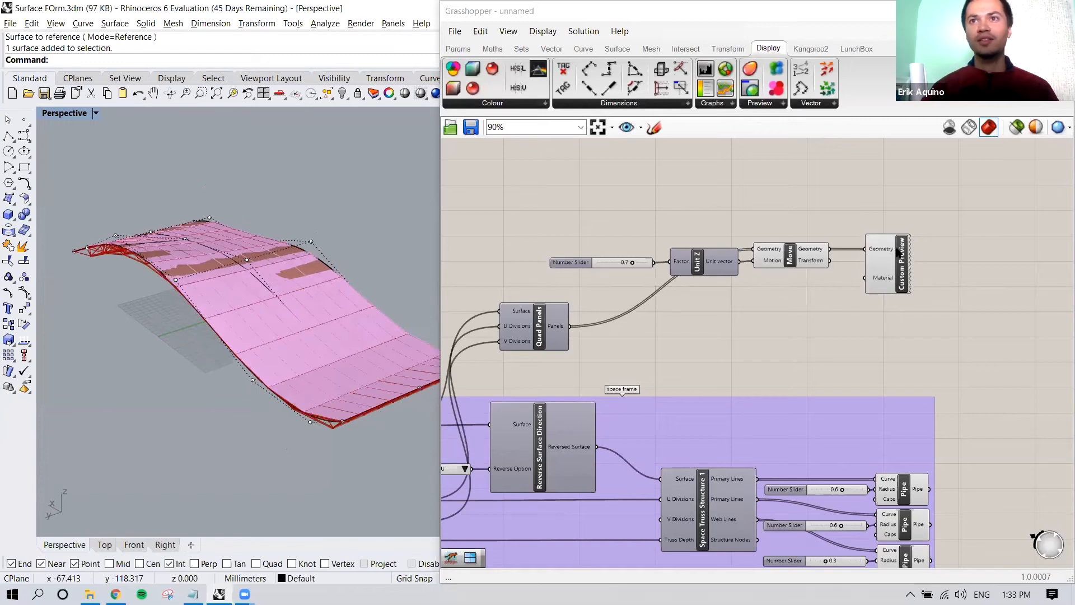
pyautogui.moveTo(891, 281)
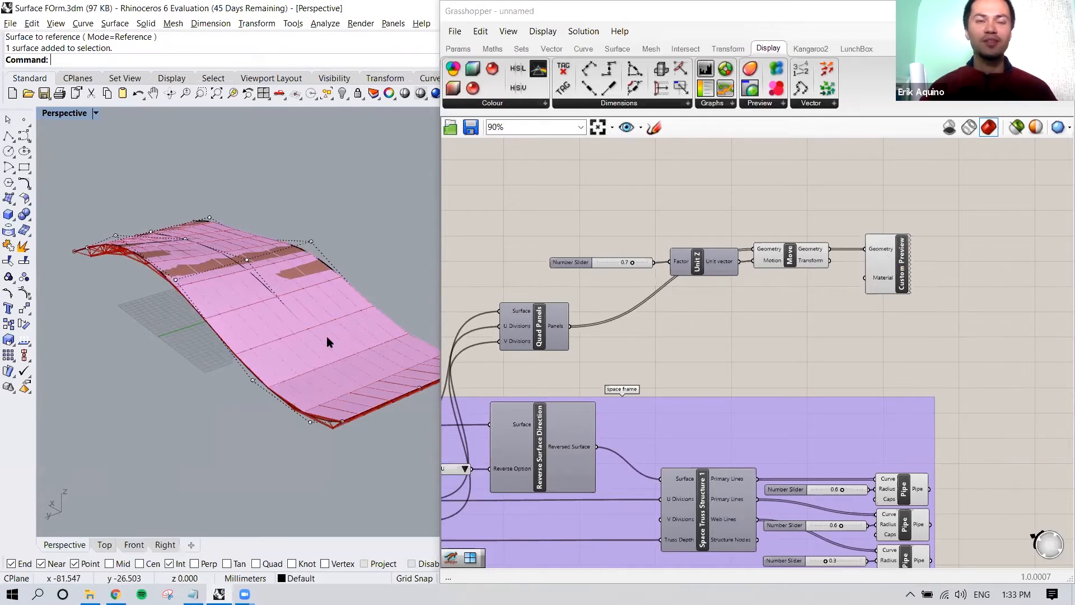
pyautogui.moveTo(331, 328); pyautogui.dragTo(303, 297, button='right')
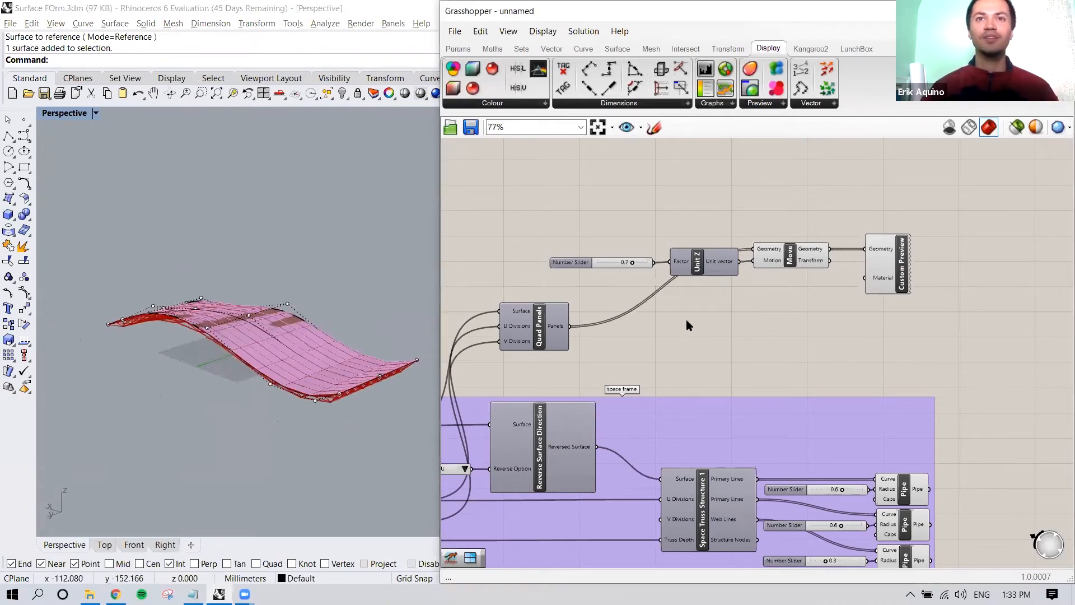
# Group the Quad Panels, factor slider, Unit Z, Move and Custom Preview components together
pyautogui.scroll(-3, 686, 319)
pyautogui.moveTo(689, 319); pyautogui.dragTo(697, 309, button='right')
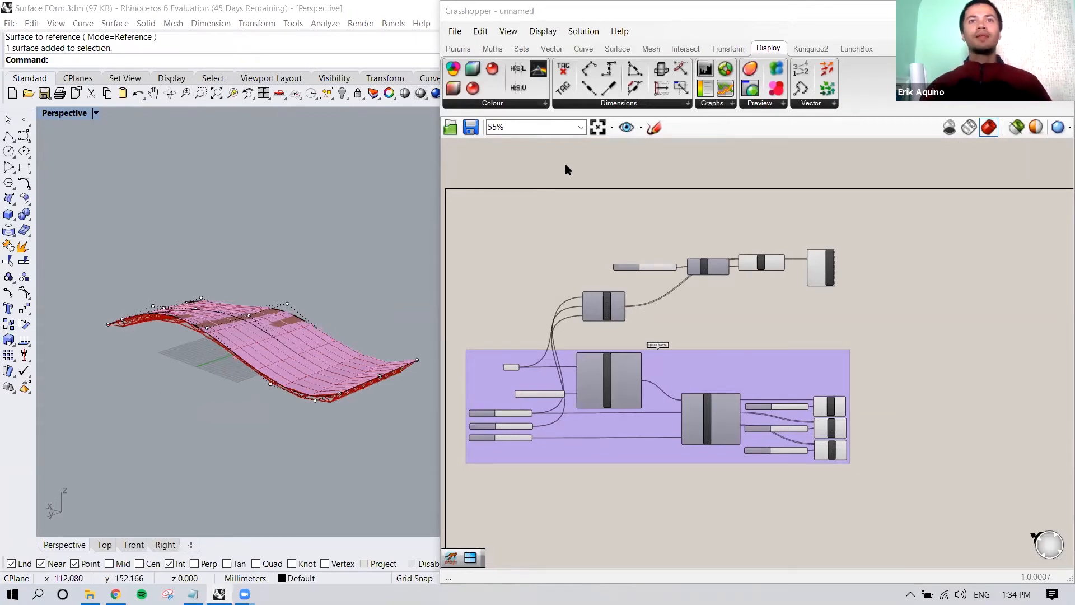
pyautogui.click(688, 363)
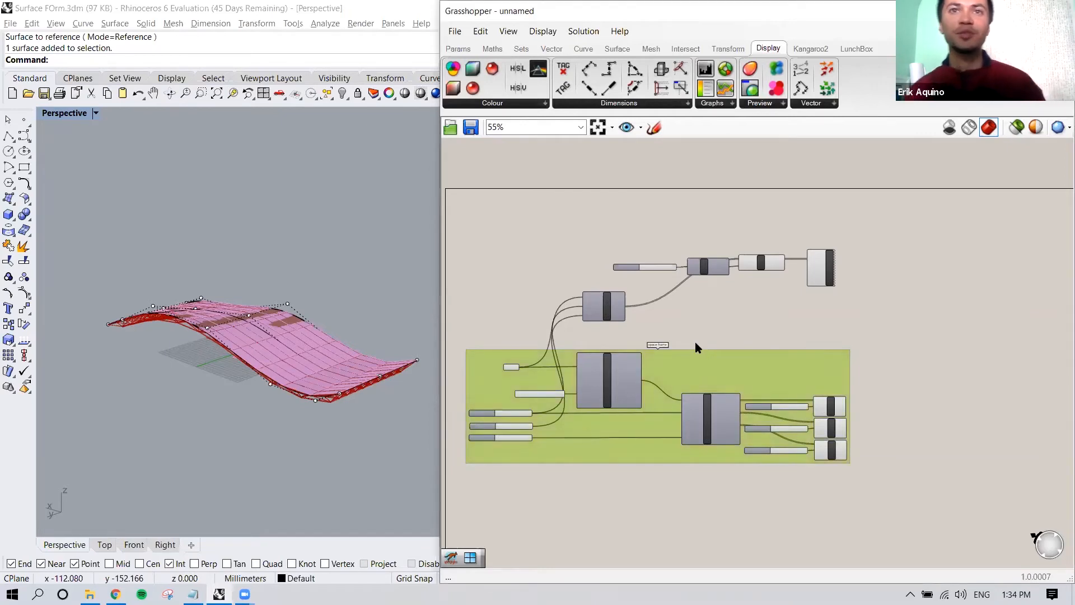
pyautogui.moveTo(559, 226); pyautogui.dragTo(848, 340)
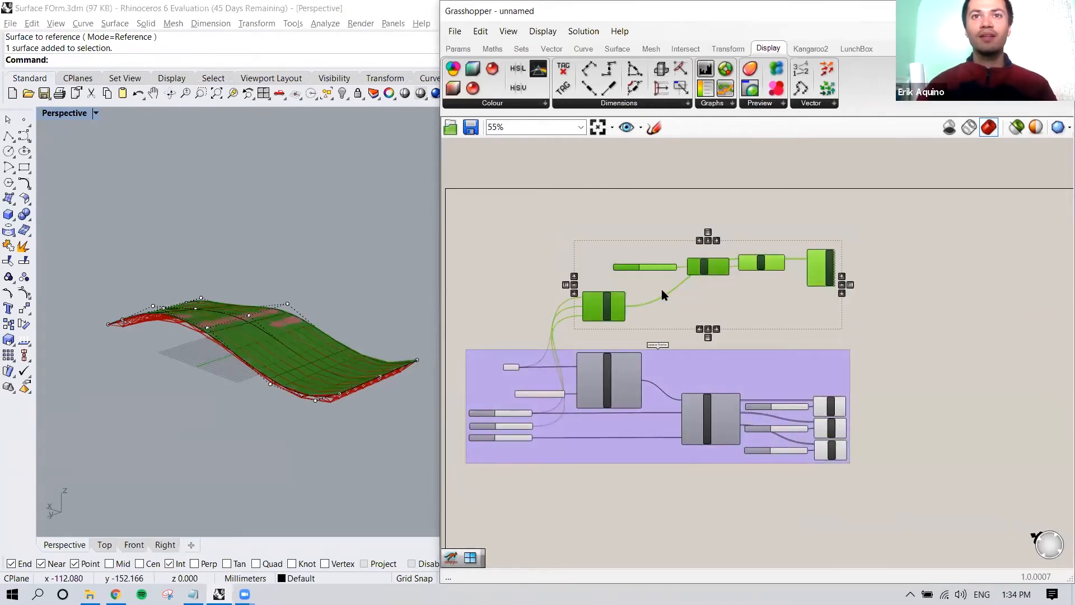
pyautogui.rightClick(764, 265)
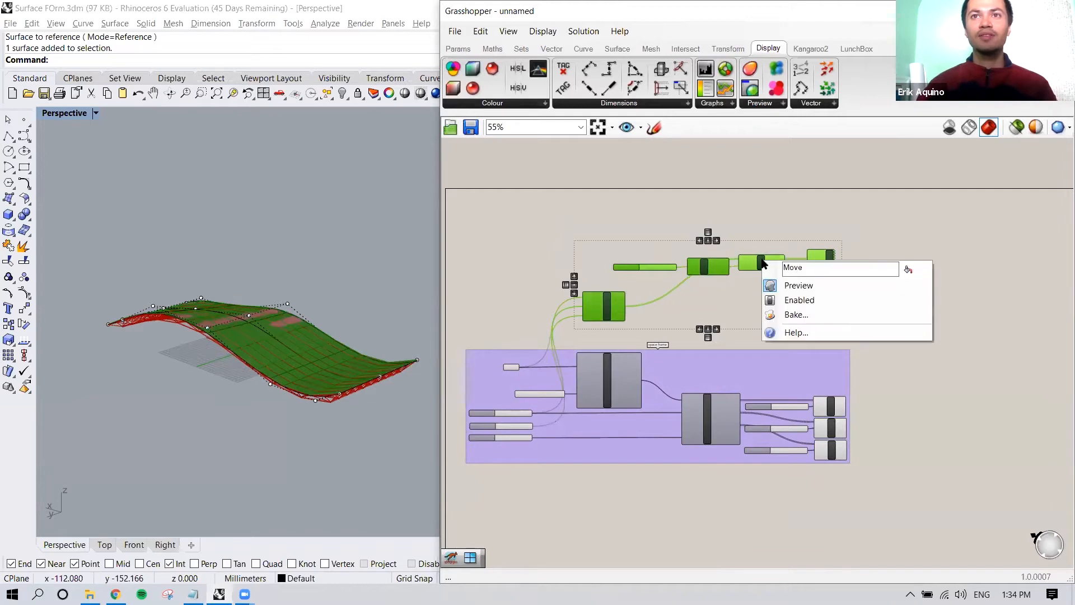
pyautogui.rightClick(762, 213)
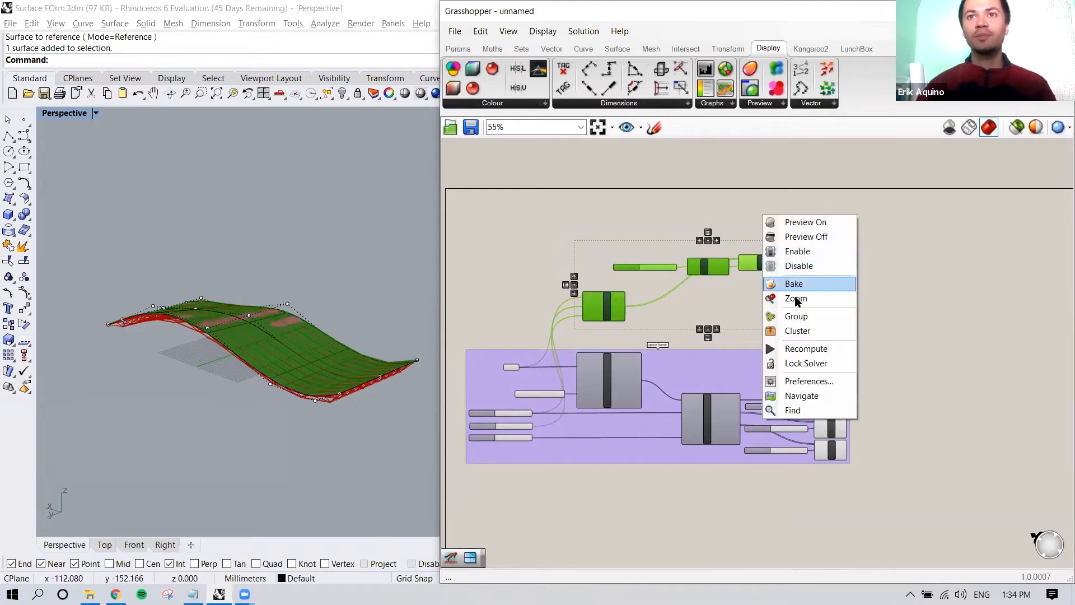
pyautogui.click(796, 316)
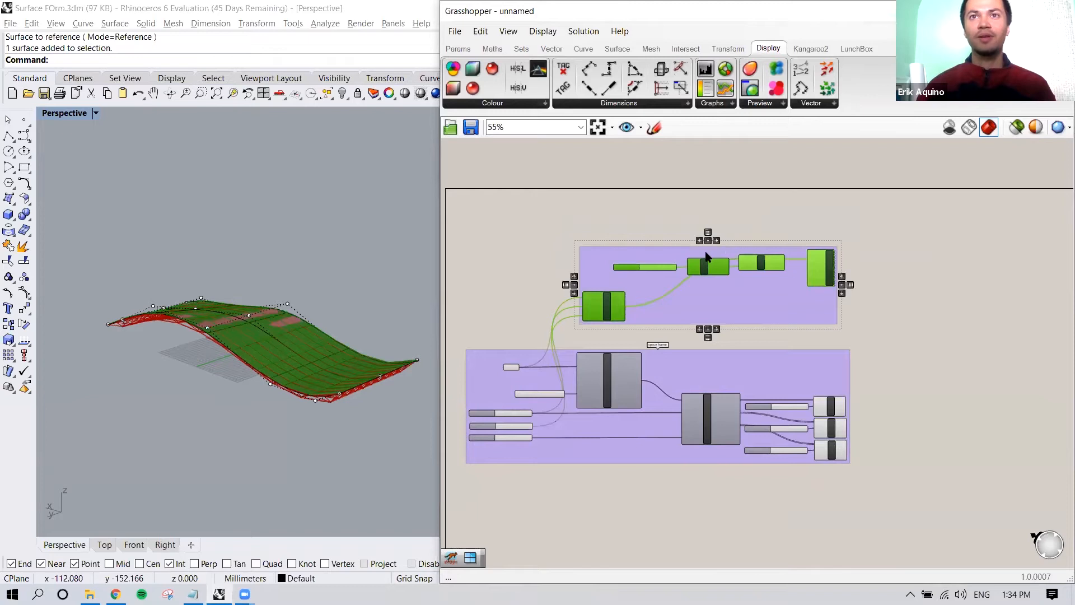
# Name the new group of panel components "canopy"
pyautogui.rightClick(707, 259)
pyautogui.write('can')
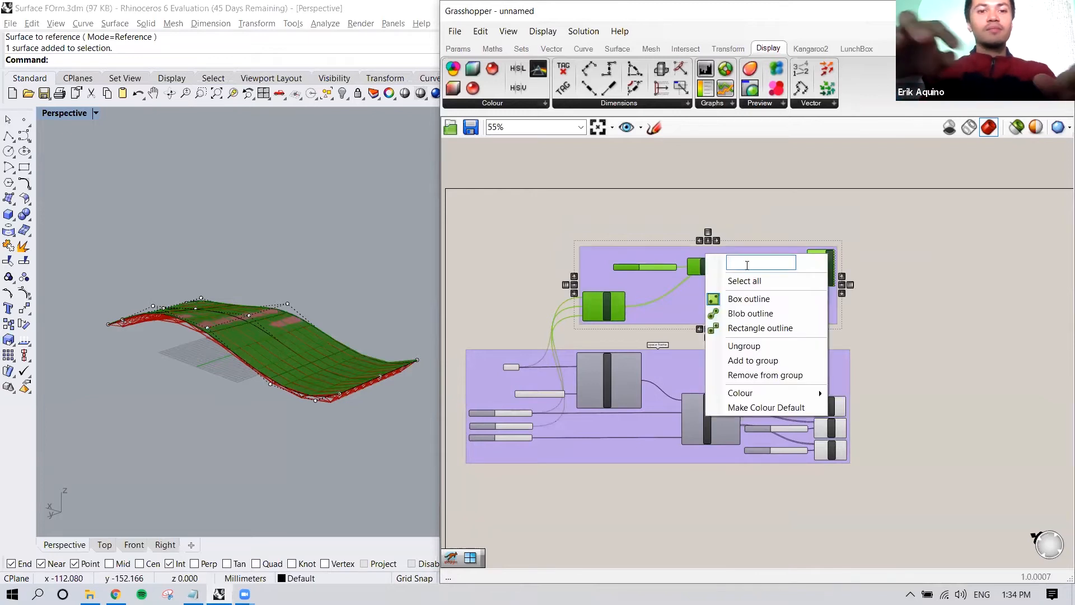
pyautogui.write('opyt')
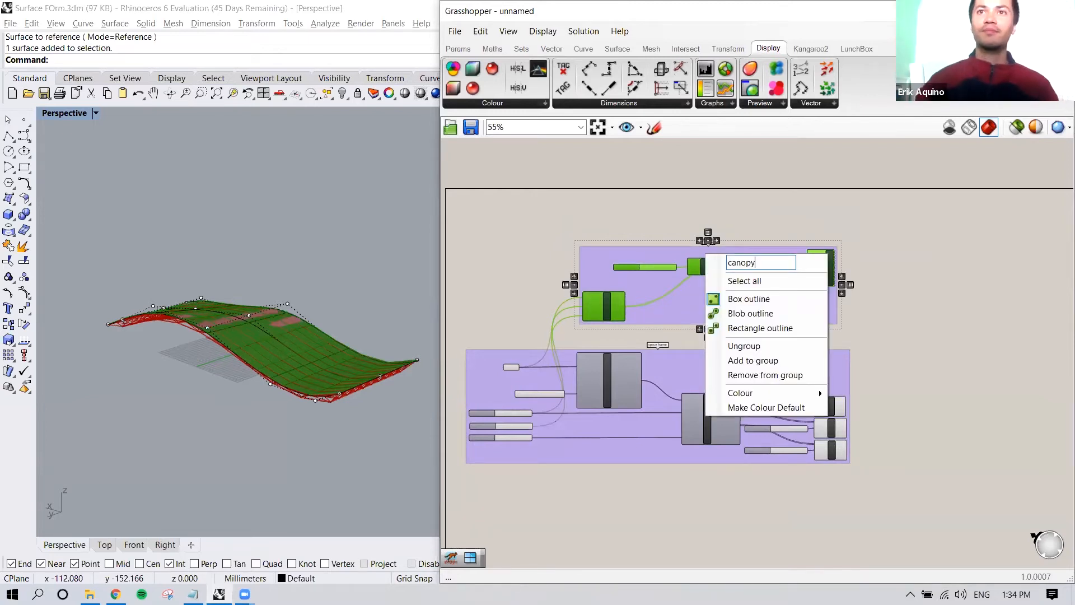
pyautogui.click(921, 291)
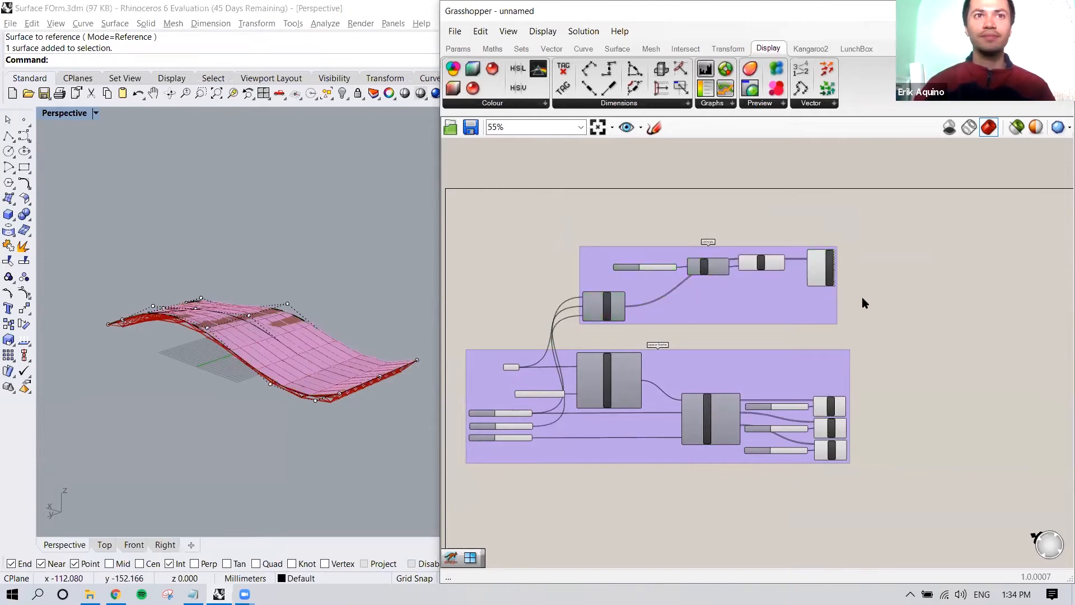
# Look over the panel grid up close and add an Area component above the canopy group
pyautogui.scroll(1, 848, 301)
pyautogui.moveTo(819, 304); pyautogui.dragTo(787, 309, button='right')
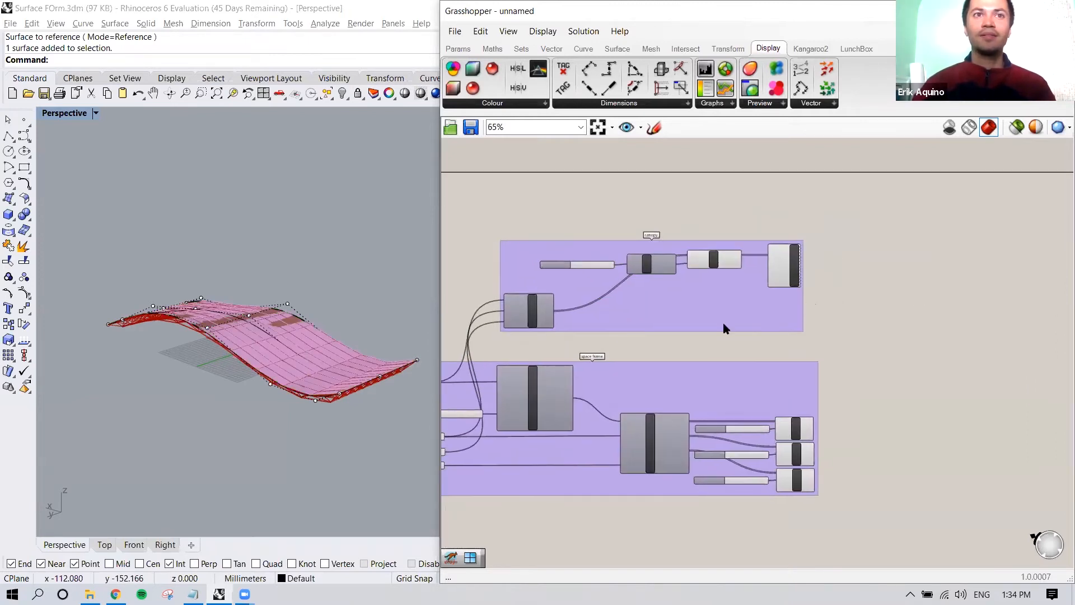
pyautogui.scroll(6, 283, 377)
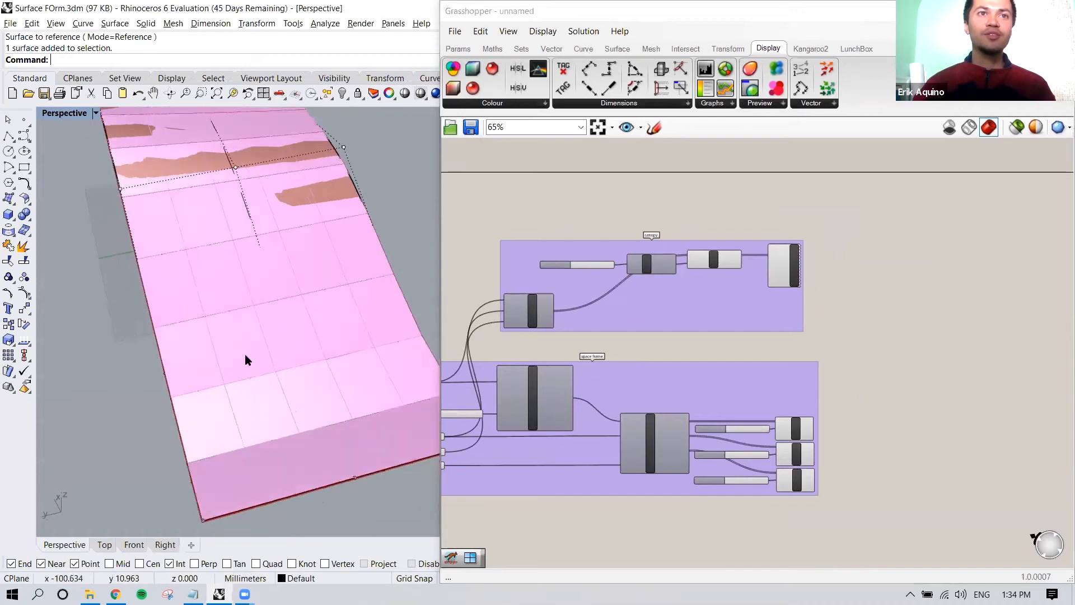
pyautogui.scroll(3, 245, 348)
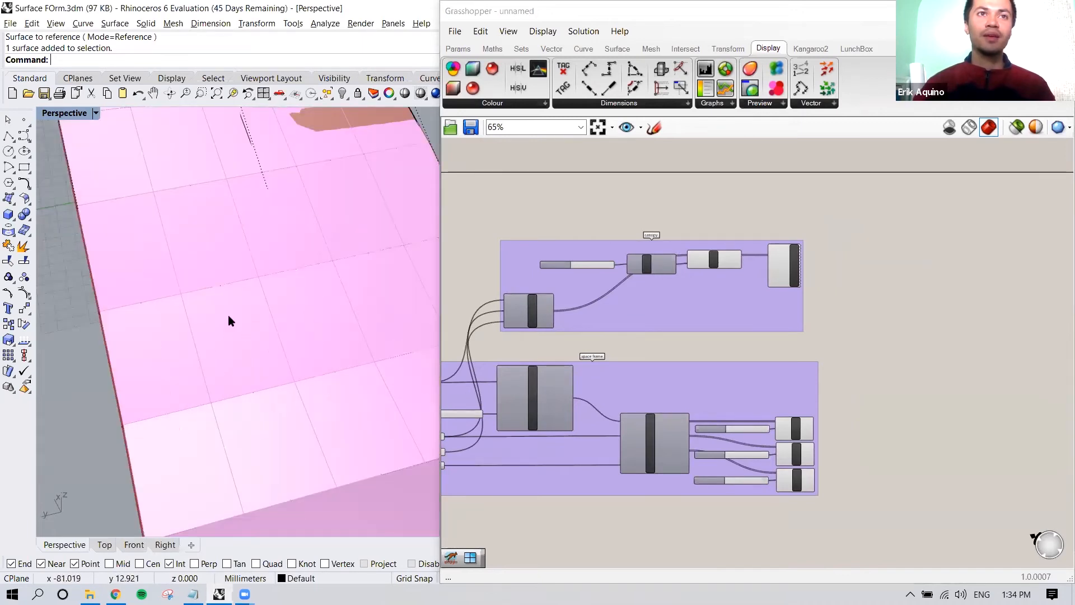
pyautogui.moveTo(228, 320); pyautogui.dragTo(290, 299, button='right')
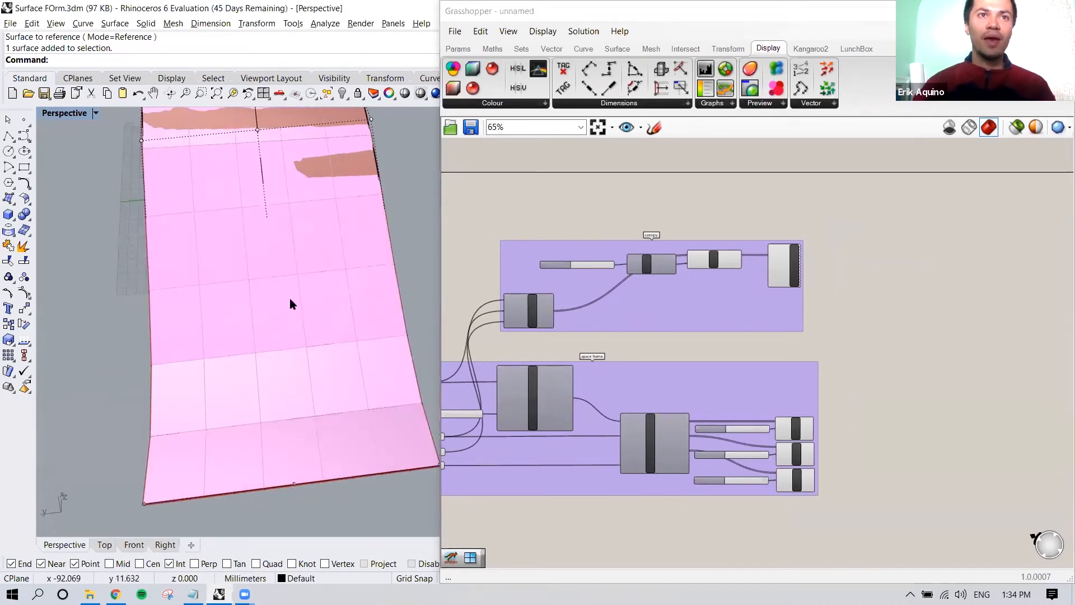
pyautogui.click(857, 293)
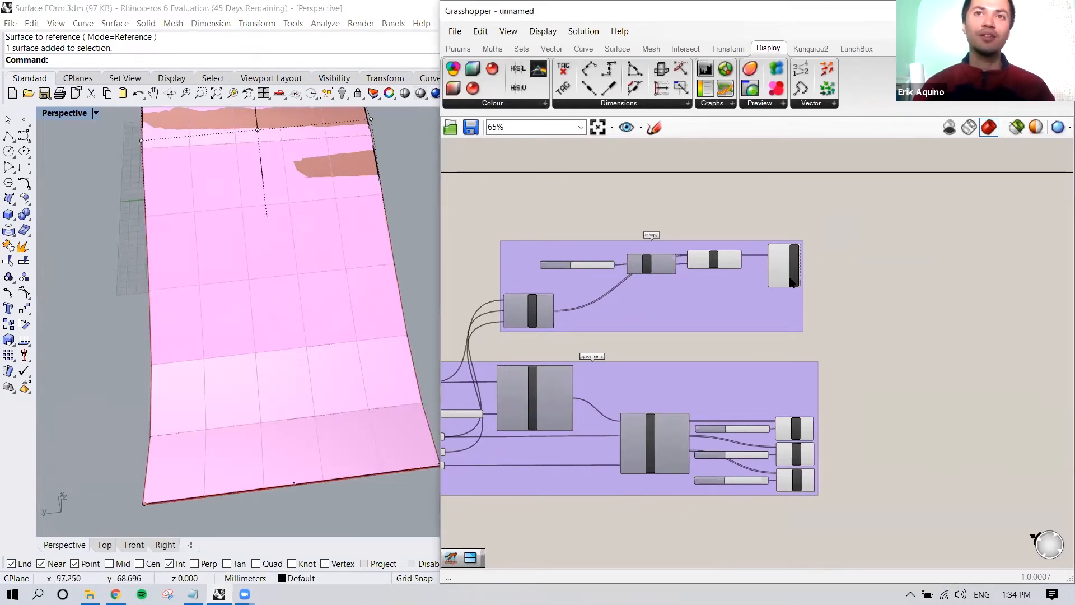
pyautogui.scroll(3, 737, 232)
pyautogui.moveTo(737, 234); pyautogui.dragTo(758, 222, button='right')
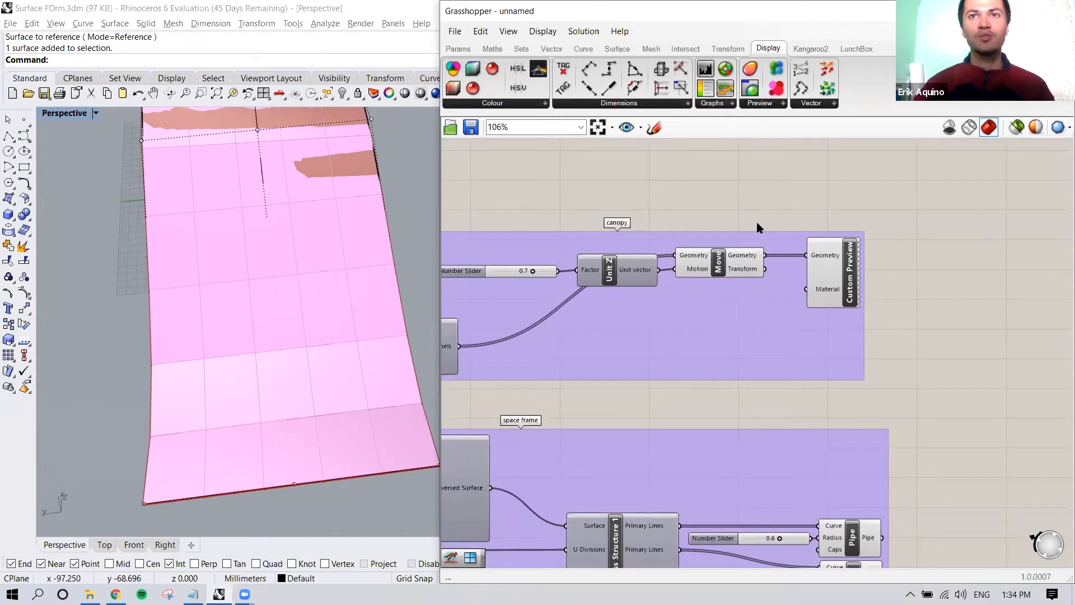
pyautogui.doubleClick(717, 185)
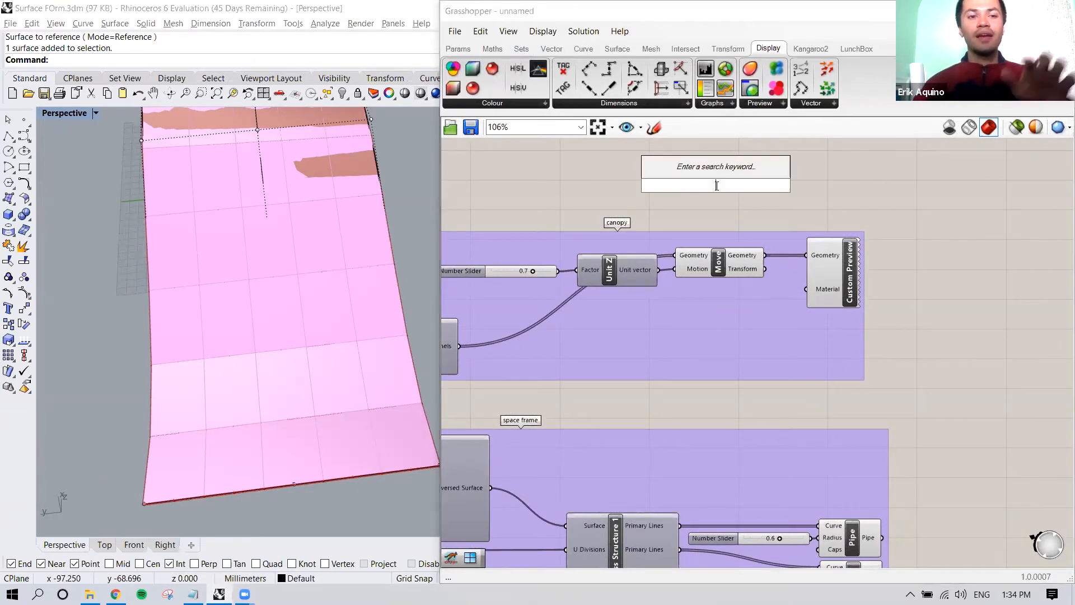
pyautogui.write('area')
pyautogui.click(697, 172)
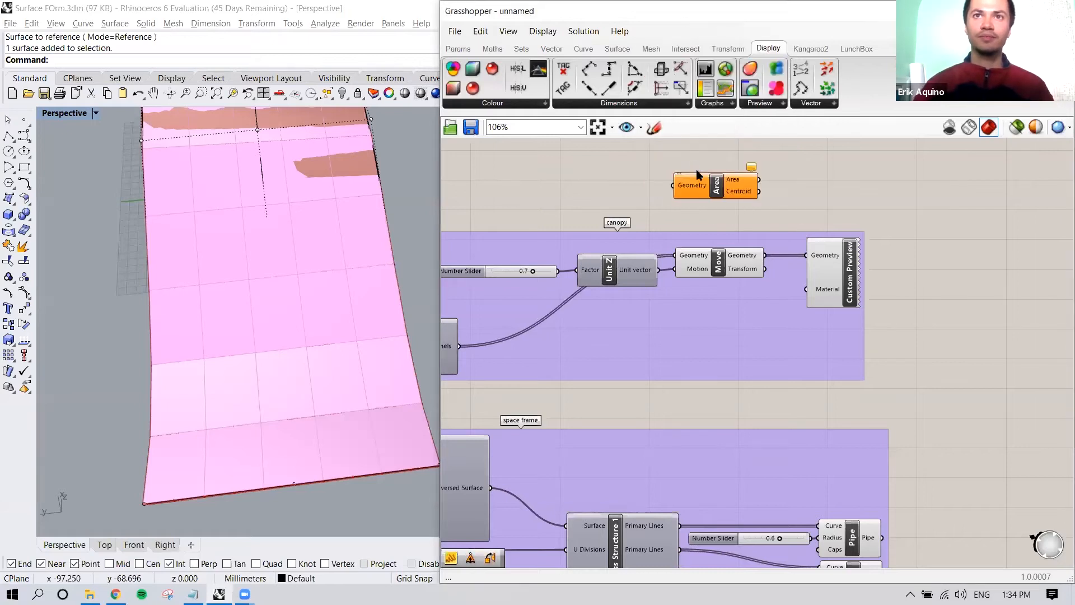
# Place the Area component above the Custom Preview and feed it the moved panels' geometry to get each panel's centroid
pyautogui.moveTo(718, 194); pyautogui.dragTo(749, 193)
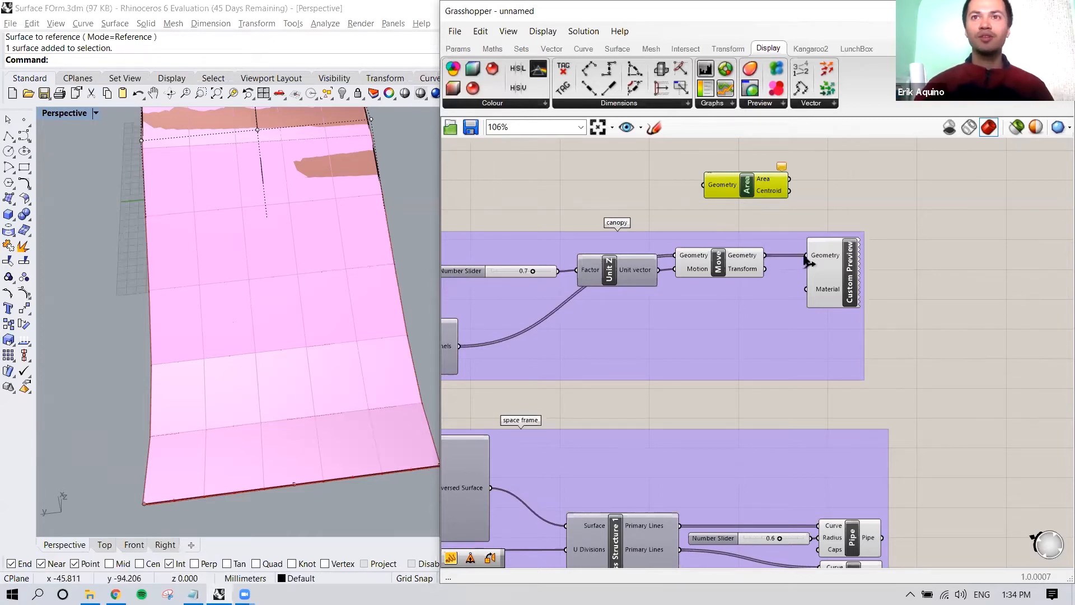
pyautogui.moveTo(761, 188); pyautogui.dragTo(854, 207)
pyautogui.moveTo(766, 256); pyautogui.dragTo(799, 205)
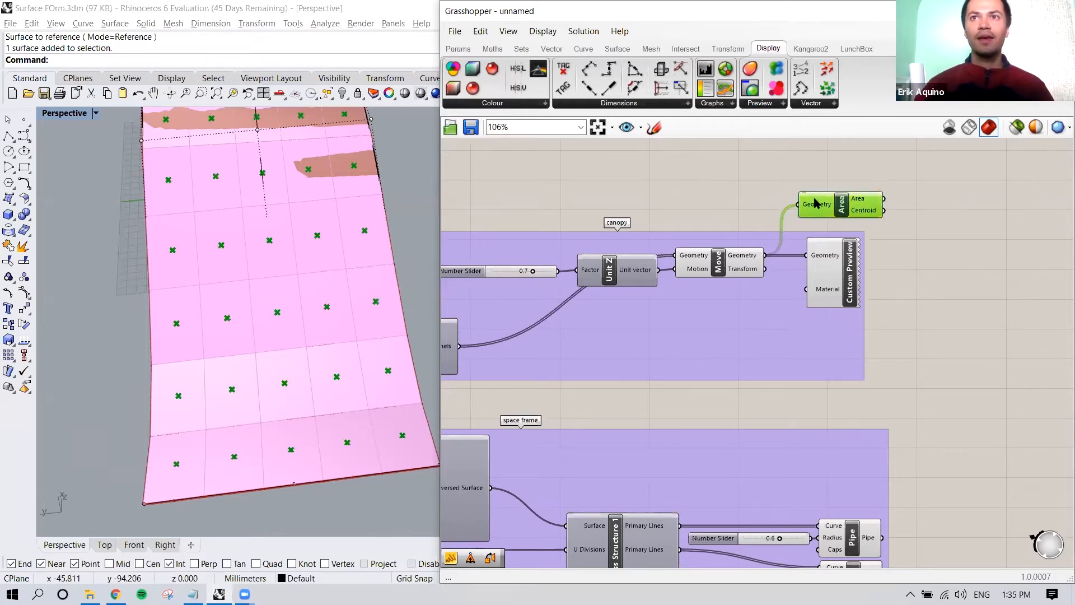
pyautogui.moveTo(295, 280); pyautogui.dragTo(332, 284, button='right')
pyautogui.scroll(-2, 333, 288)
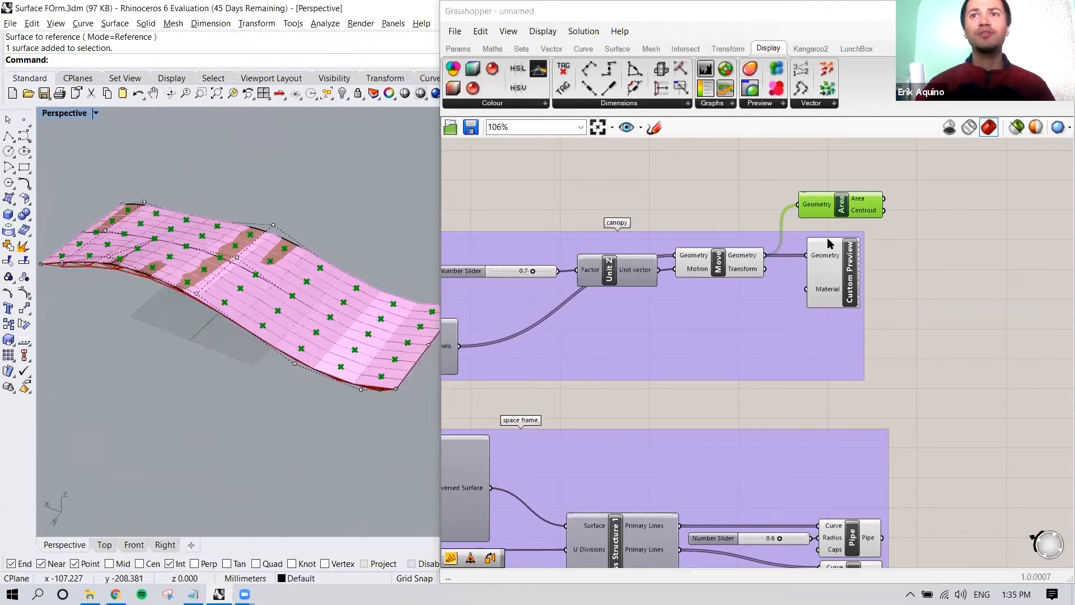
pyautogui.click(909, 233)
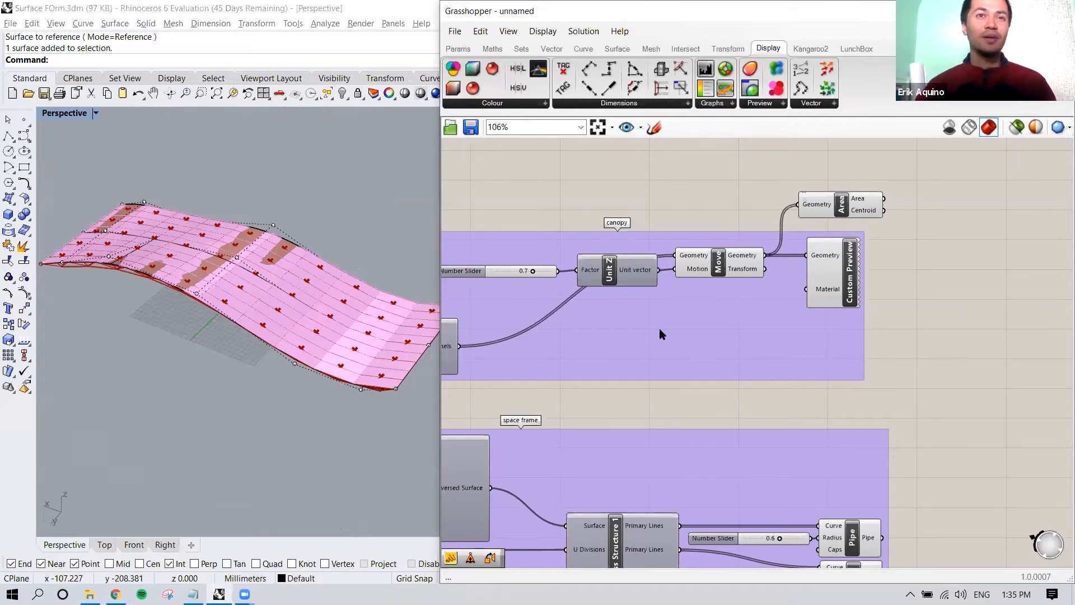
# Inspect the panel centroids on the surface and locate the Area component's source category
pyautogui.moveTo(347, 305); pyautogui.dragTo(360, 301, button='right')
pyautogui.click(843, 206)
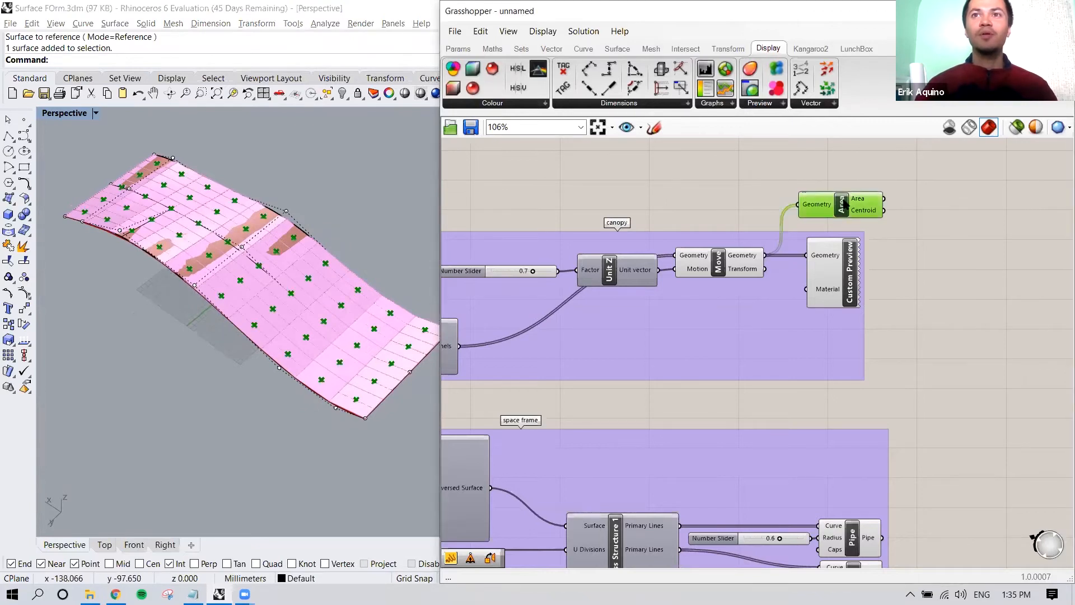
pyautogui.keyDown('ctrl'); pyautogui.keyDown('alt'); pyautogui.click(843, 205); pyautogui.keyUp('alt'); pyautogui.keyUp('ctrl')
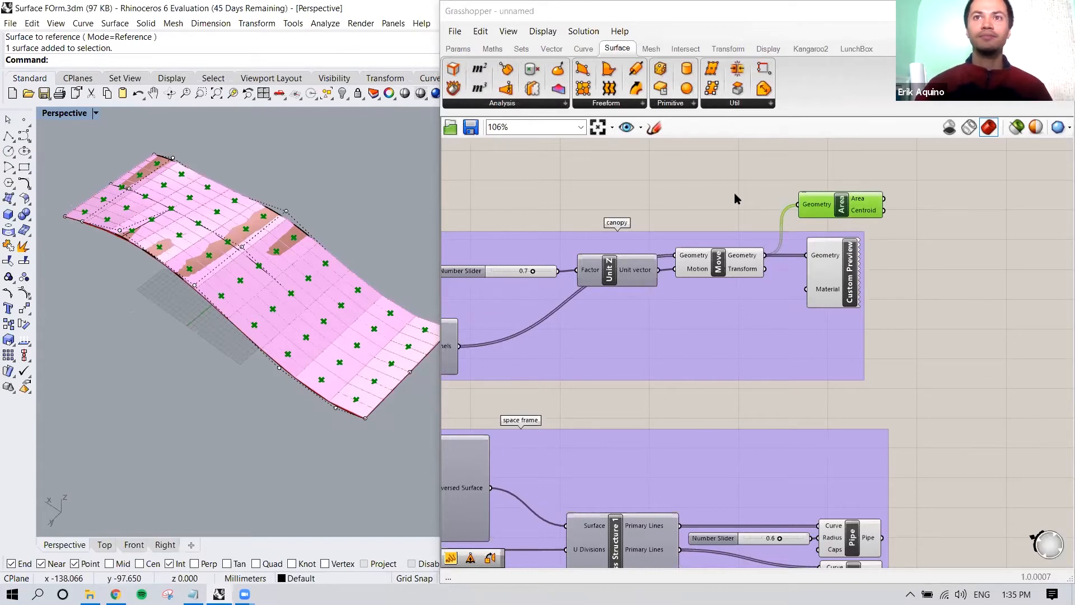
# Reshape the wavy reference surface by raising one of its control points vertically
pyautogui.scroll(-3, 735, 192)
pyautogui.moveTo(735, 193)
pyautogui.mouseDown(button='right')
pyautogui.moveTo(700, 292)
pyautogui.moveTo(737, 288)
pyautogui.mouseUp(button='right')
pyautogui.moveTo(691, 330)
pyautogui.mouseDown(button='right')
pyautogui.moveTo(699, 274)
pyautogui.moveTo(688, 303)
pyautogui.moveTo(693, 288)
pyautogui.mouseUp(button='right')
pyautogui.moveTo(402, 328); pyautogui.dragTo(360, 240, button='right')
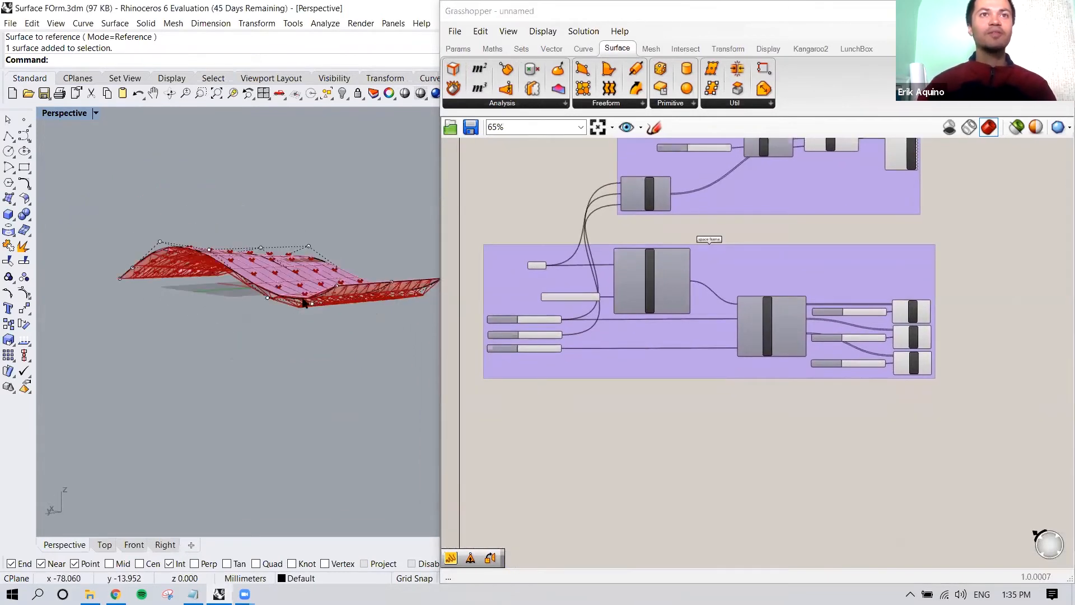
pyautogui.scroll(3, 305, 305)
pyautogui.moveTo(254, 271); pyautogui.dragTo(239, 289, button='right')
pyautogui.scroll(-5, 239, 290)
pyautogui.scroll(6, 235, 260)
pyautogui.click(266, 255)
pyautogui.moveTo(240, 254); pyautogui.dragTo(272, 236, button='right')
pyautogui.click(362, 232)
pyautogui.moveTo(362, 185); pyautogui.dragTo(363, 150)
pyautogui.moveTo(396, 177); pyautogui.dragTo(223, 241, button='right')
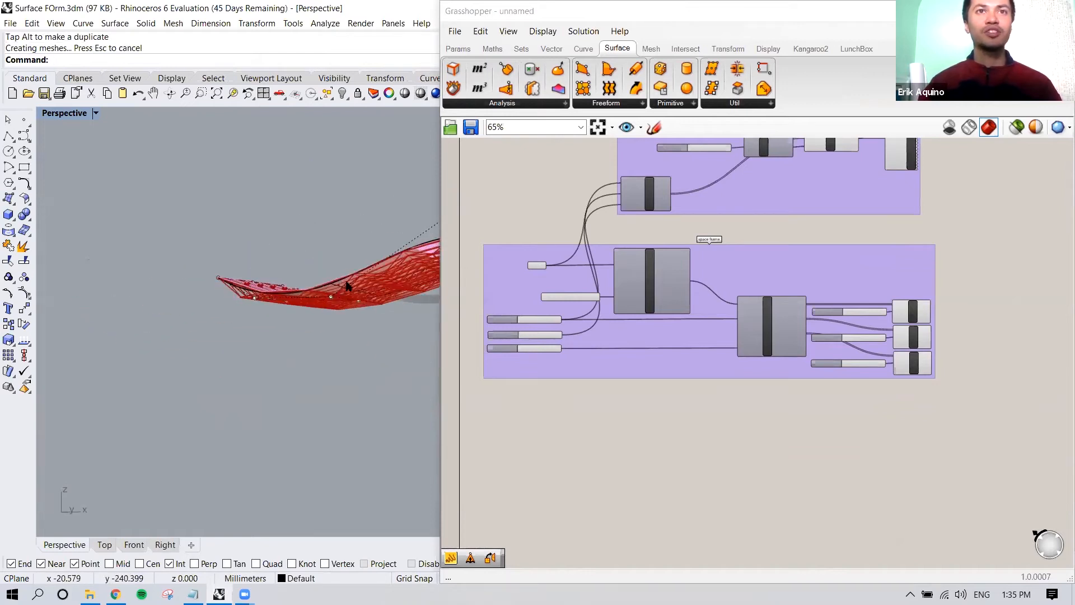
# Inspect the reshaped truss, panels and centroids from above and below, along with the whole definition
pyautogui.moveTo(392, 280)
pyautogui.mouseDown(button='right')
pyautogui.moveTo(243, 288)
pyautogui.moveTo(314, 249)
pyautogui.moveTo(299, 241)
pyautogui.moveTo(355, 274)
pyautogui.moveTo(244, 307)
pyautogui.moveTo(362, 299)
pyautogui.moveTo(280, 295)
pyautogui.moveTo(291, 288)
pyautogui.moveTo(280, 297)
pyautogui.mouseUp(button='right')
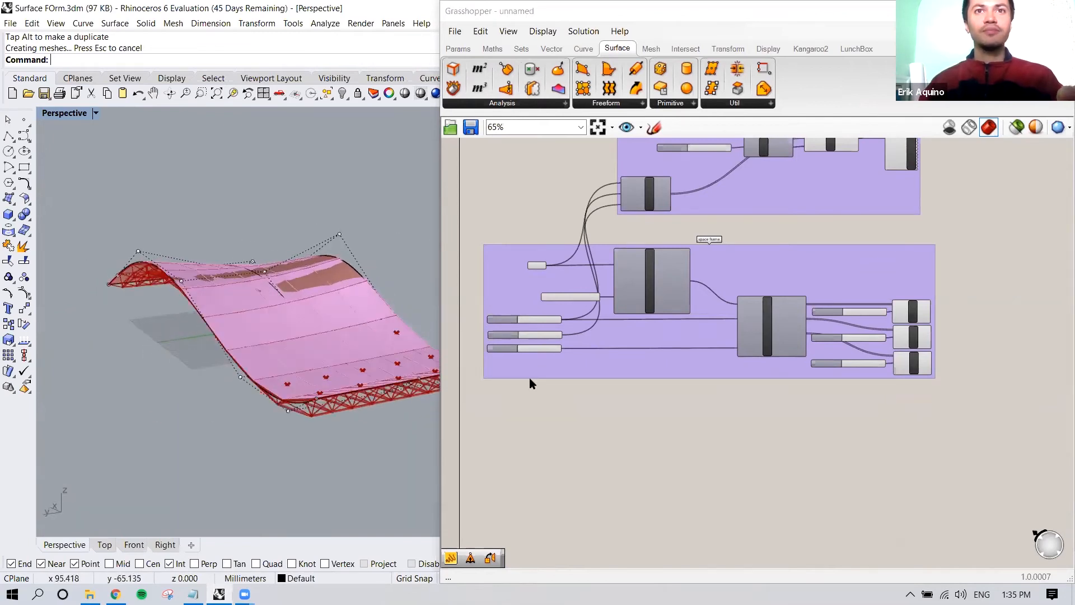
pyautogui.moveTo(294, 358); pyautogui.dragTo(236, 275, button='right')
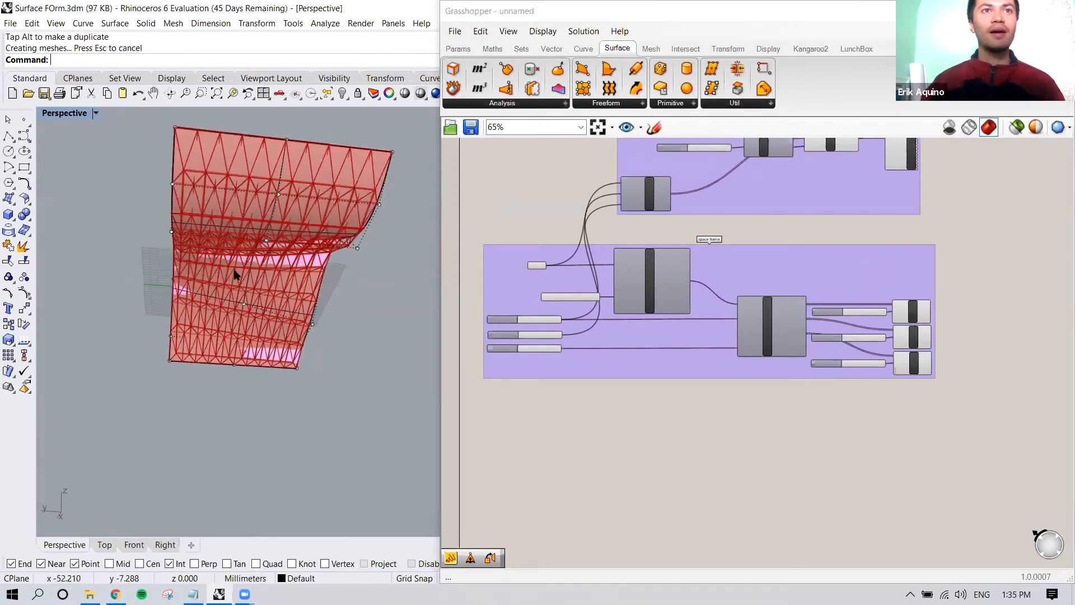
pyautogui.moveTo(260, 221); pyautogui.dragTo(262, 298, button='right')
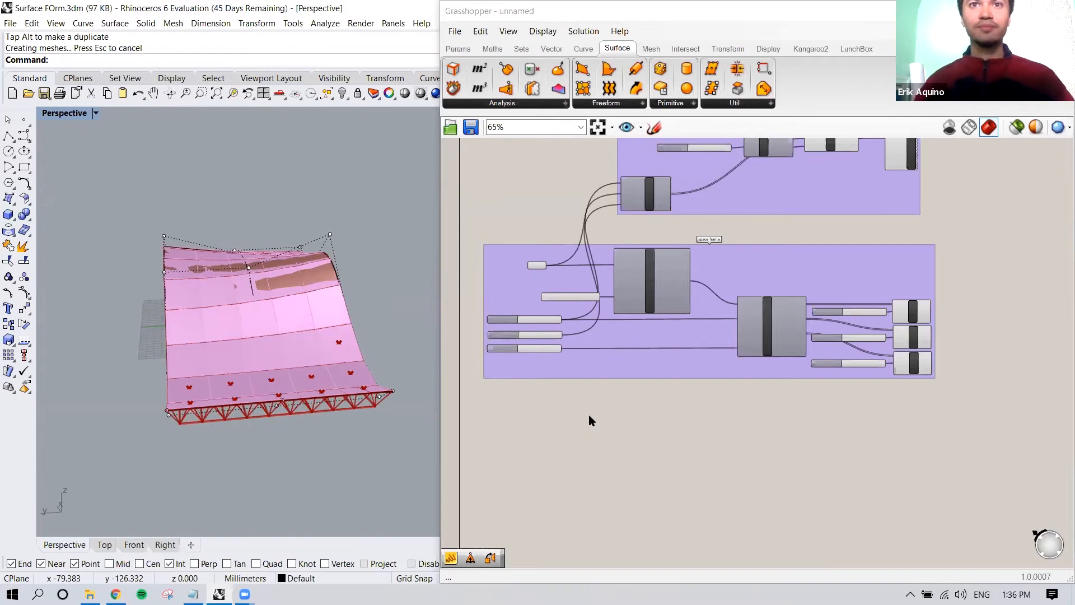
pyautogui.moveTo(310, 367)
pyautogui.mouseDown(button='right')
pyautogui.moveTo(348, 331)
pyautogui.moveTo(292, 295)
pyautogui.moveTo(299, 374)
pyautogui.mouseUp(button='right')
pyautogui.scroll(-2, 653, 382)
pyautogui.moveTo(674, 359); pyautogui.dragTo(643, 402, button='right')
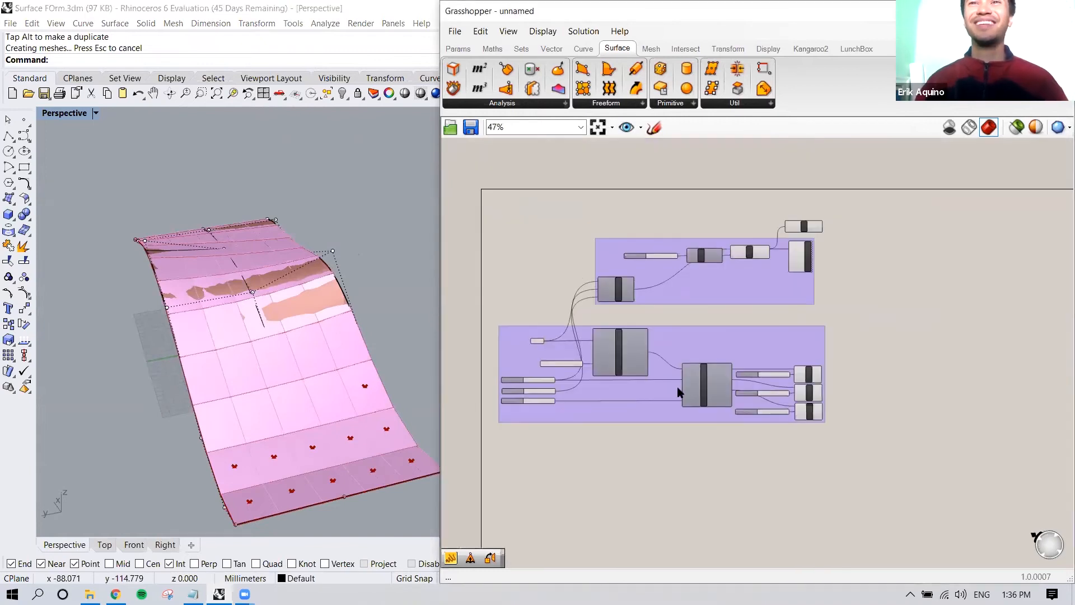
pyautogui.moveTo(276, 283); pyautogui.dragTo(226, 319, button='right')
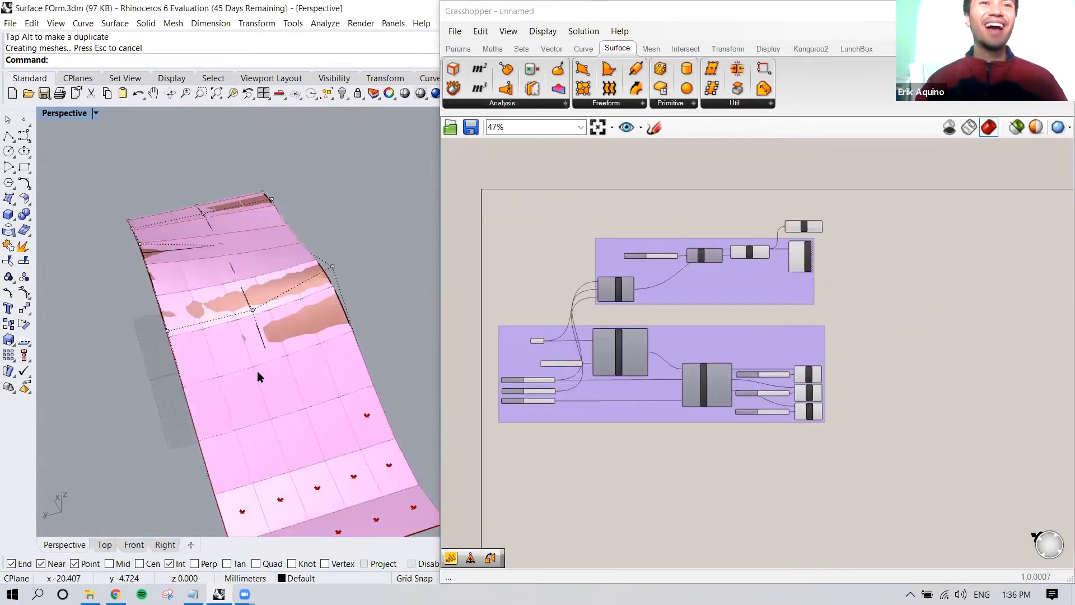
pyautogui.moveTo(257, 371); pyautogui.dragTo(247, 256, button='right')
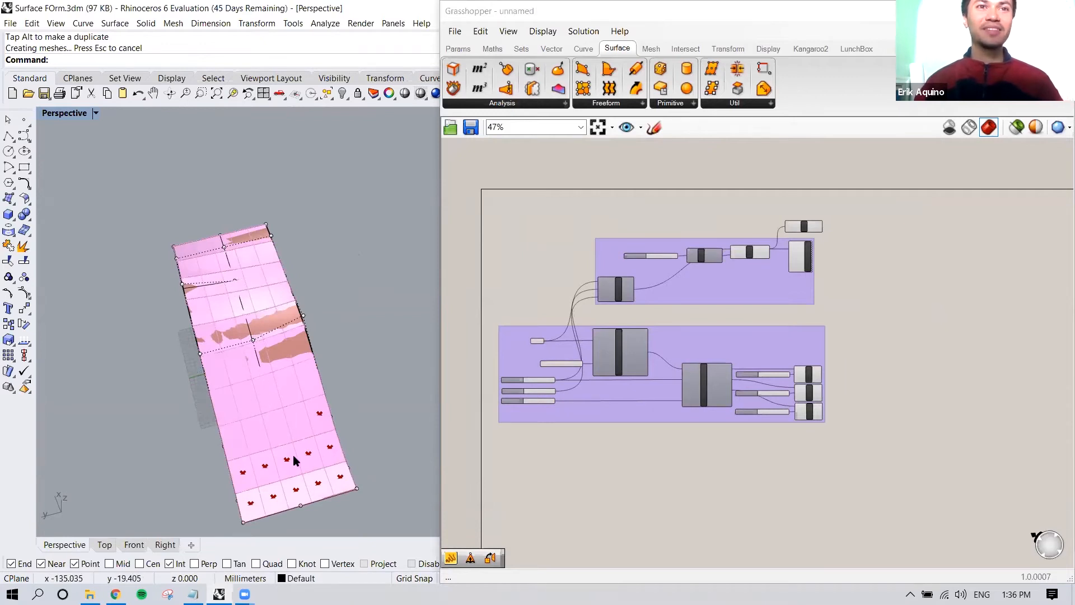
# Place a Cull Pattern component from the Sequence category on the canvas beside the Custom Preview
pyautogui.moveTo(307, 448)
pyautogui.mouseDown(button='right')
pyautogui.moveTo(307, 464)
pyautogui.moveTo(307, 433)
pyautogui.mouseUp(button='right')
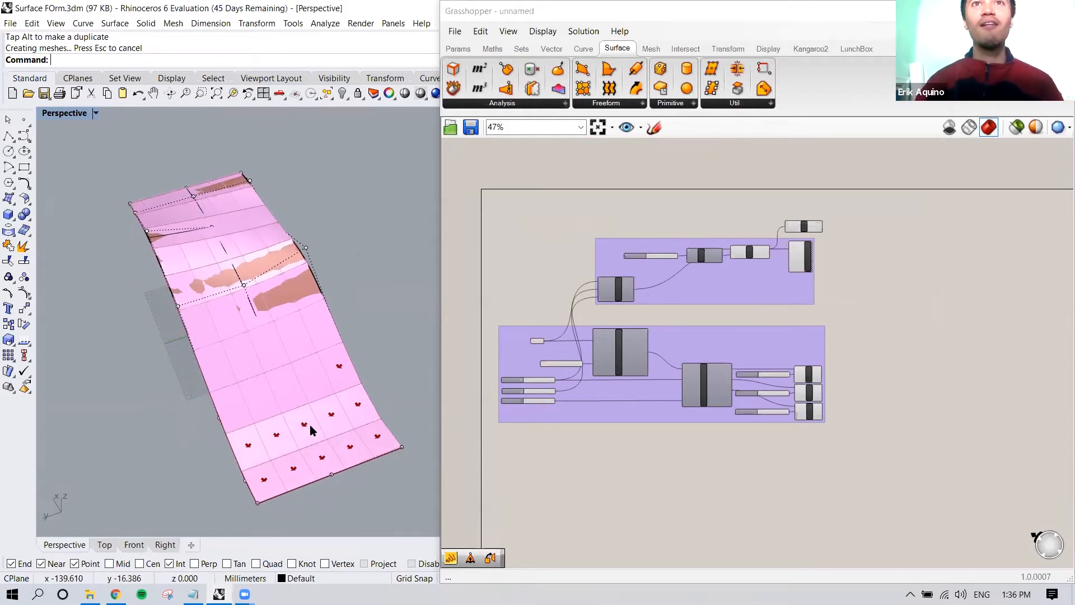
pyautogui.click(523, 49)
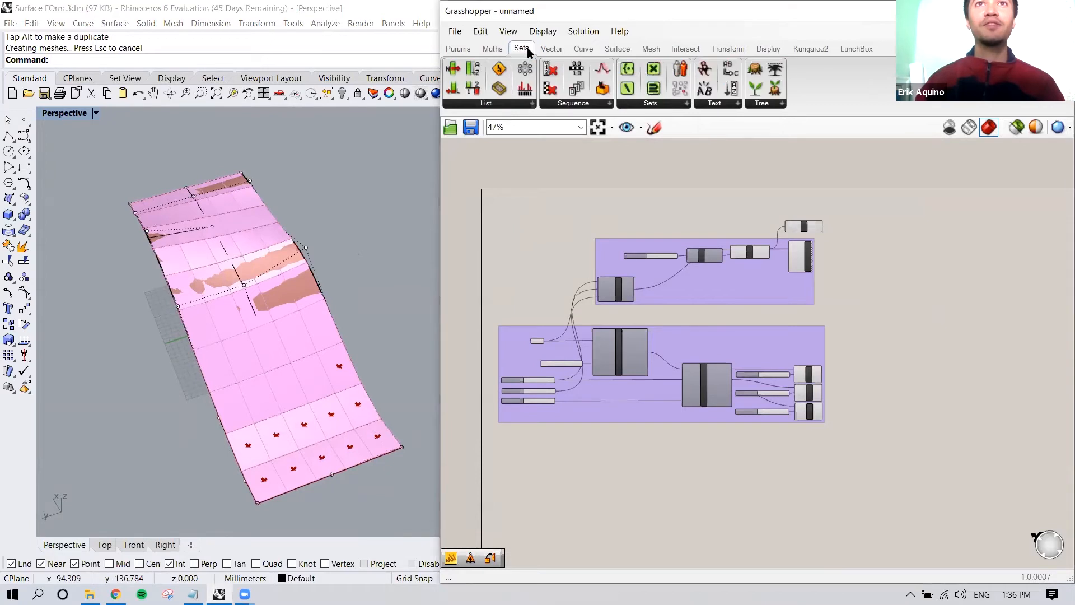
pyautogui.click(611, 104)
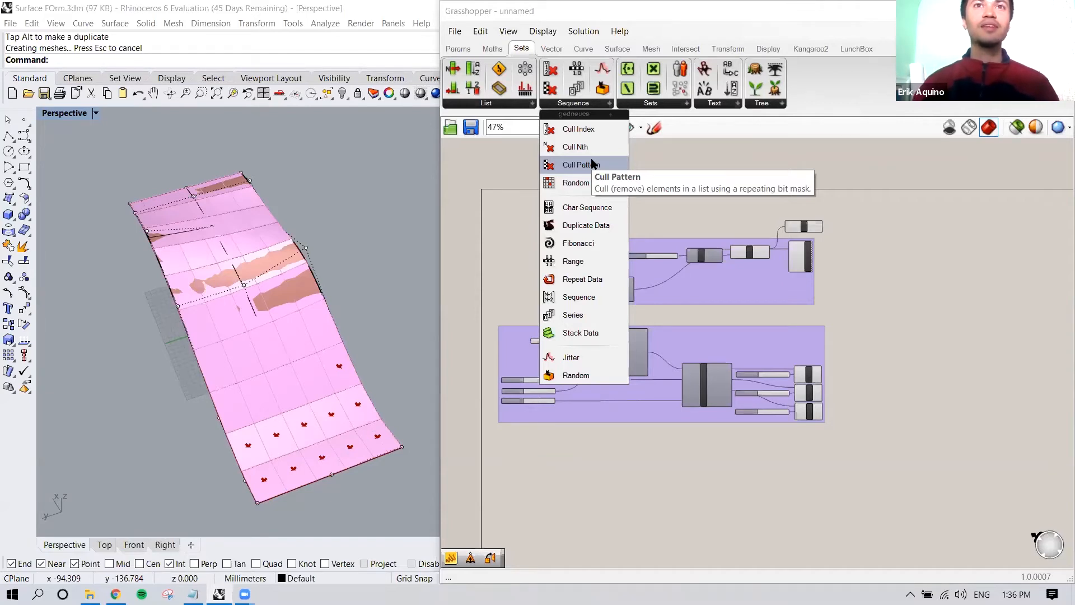
pyautogui.moveTo(348, 240); pyautogui.dragTo(308, 221, button='right')
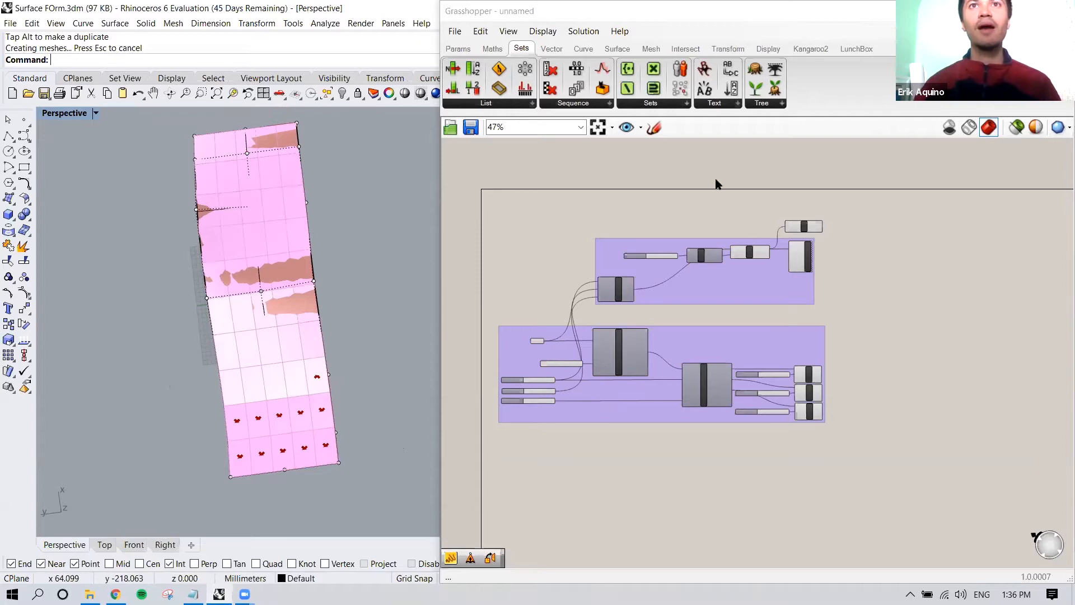
pyautogui.click(610, 104)
pyautogui.moveTo(599, 168); pyautogui.dragTo(859, 259)
pyautogui.scroll(4, 859, 252)
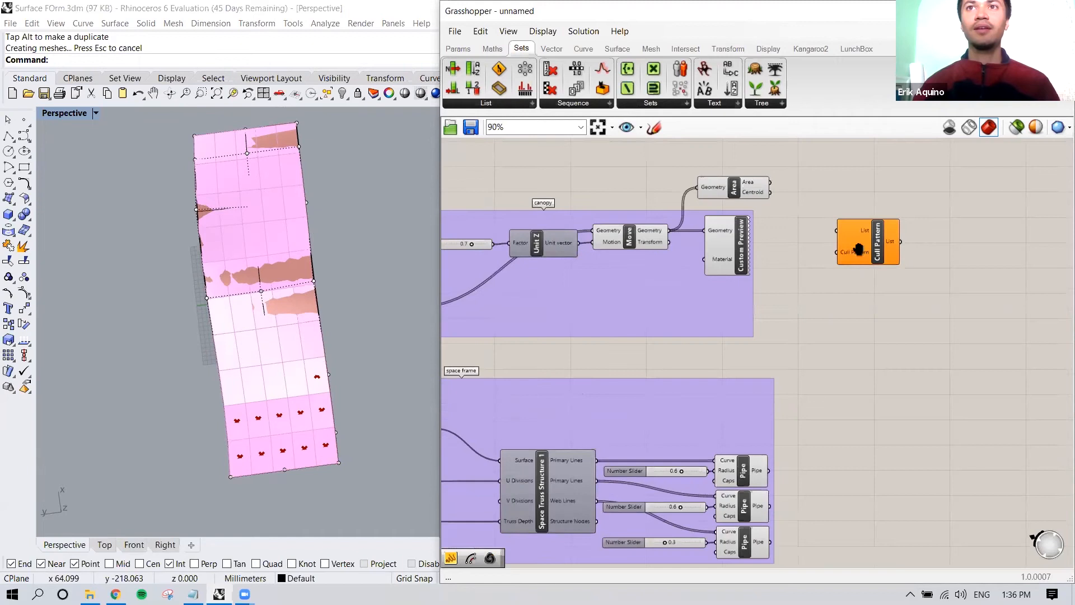
pyautogui.scroll(3, 859, 249)
pyautogui.click(875, 247)
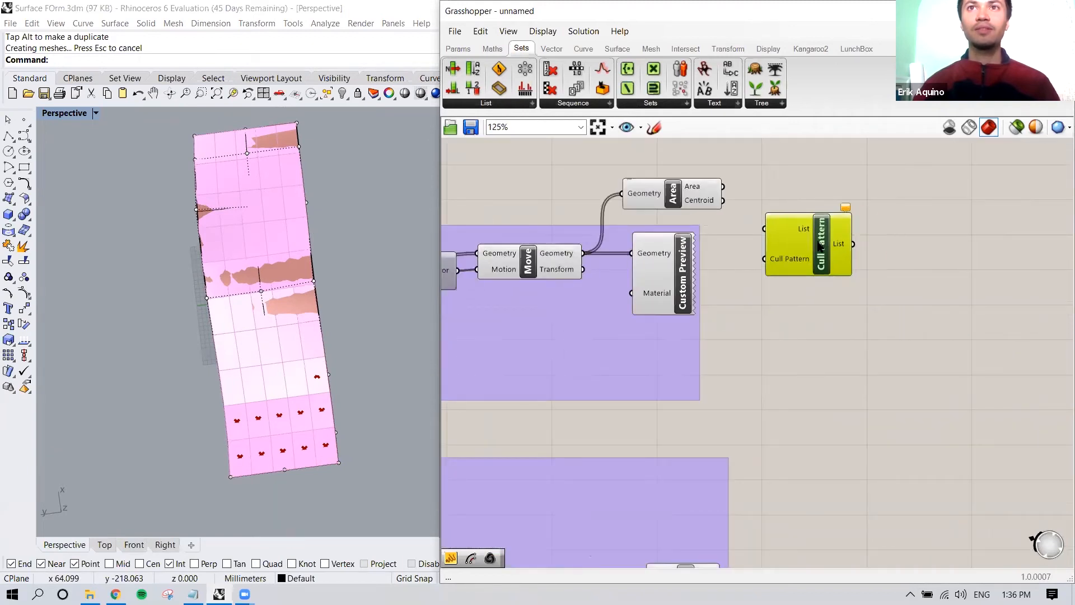
pyautogui.moveTo(819, 246); pyautogui.dragTo(810, 266)
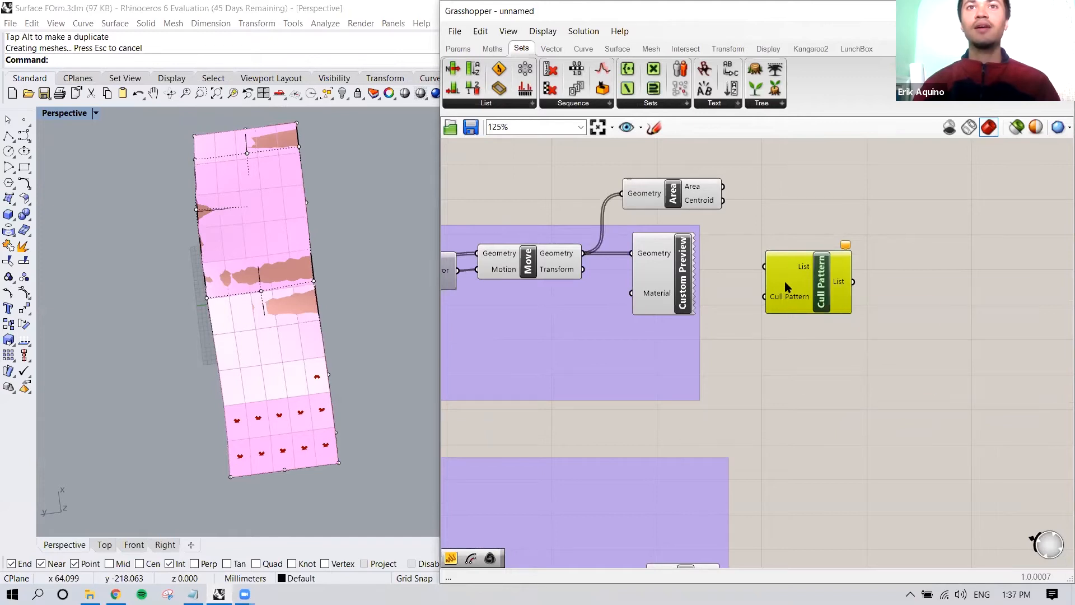
# Feed the moved panels' geometry into the List input of the Cull Pattern component
pyautogui.click(547, 263)
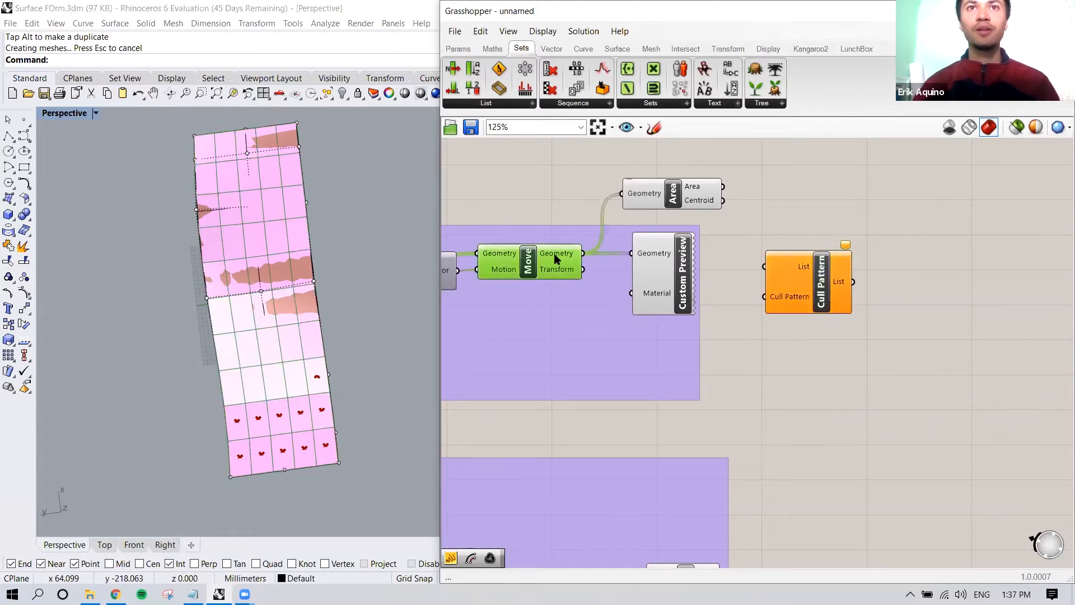
pyautogui.moveTo(798, 298)
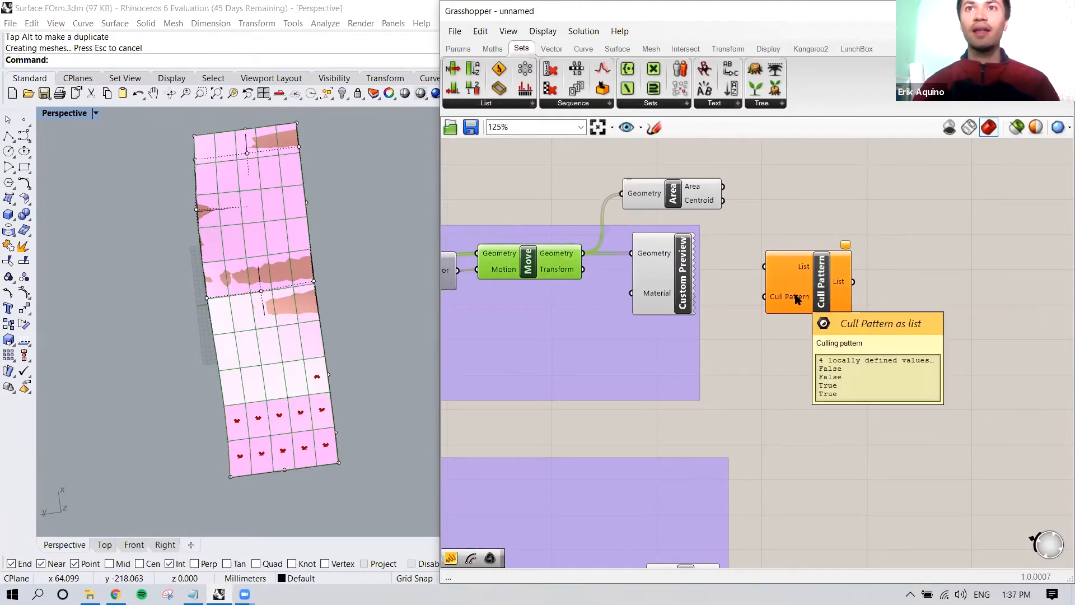
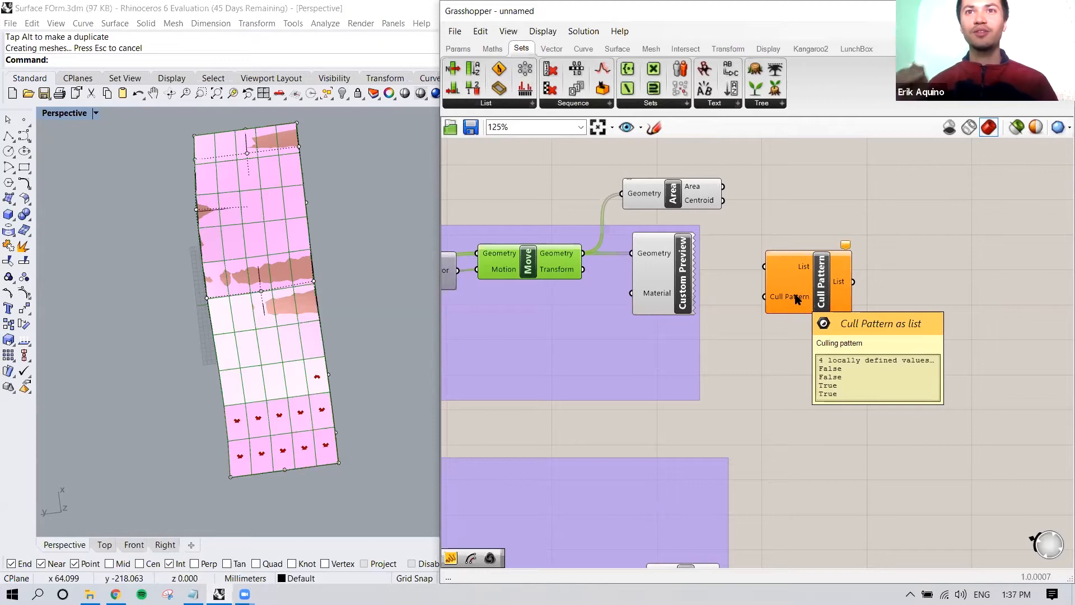
pyautogui.moveTo(798, 300); pyautogui.dragTo(793, 312)
pyautogui.click(561, 255)
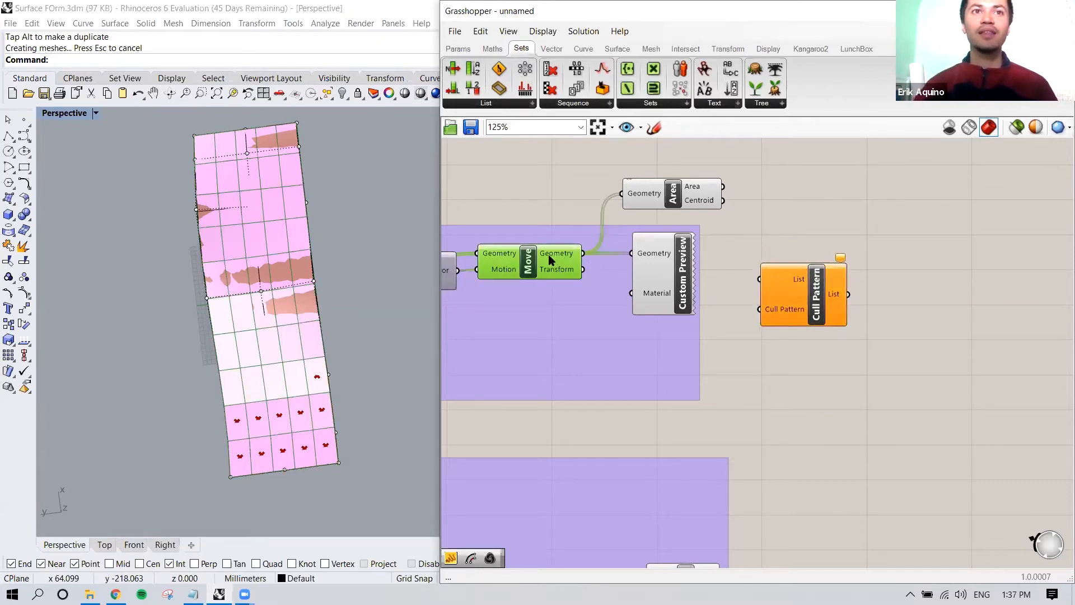
pyautogui.moveTo(560, 255); pyautogui.dragTo(566, 244, button='right')
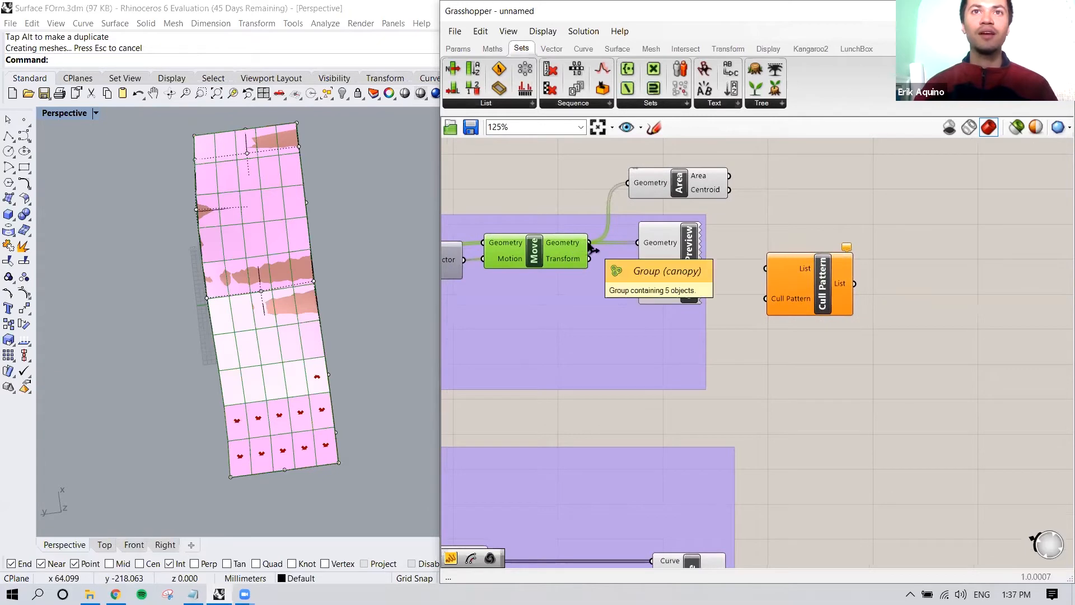
pyautogui.moveTo(589, 245); pyautogui.dragTo(791, 329)
# Examine the culled panels on the surface and the default values and options of the Cull Pattern input
pyautogui.moveTo(293, 363); pyautogui.dragTo(241, 367, button='right')
pyautogui.scroll(3, 281, 291)
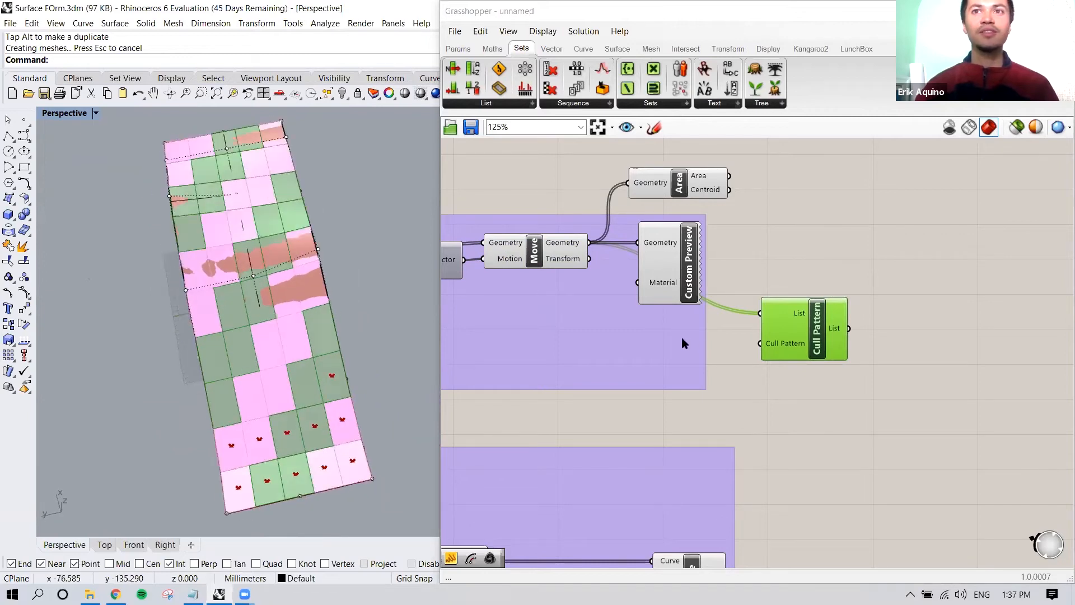
pyautogui.moveTo(793, 343)
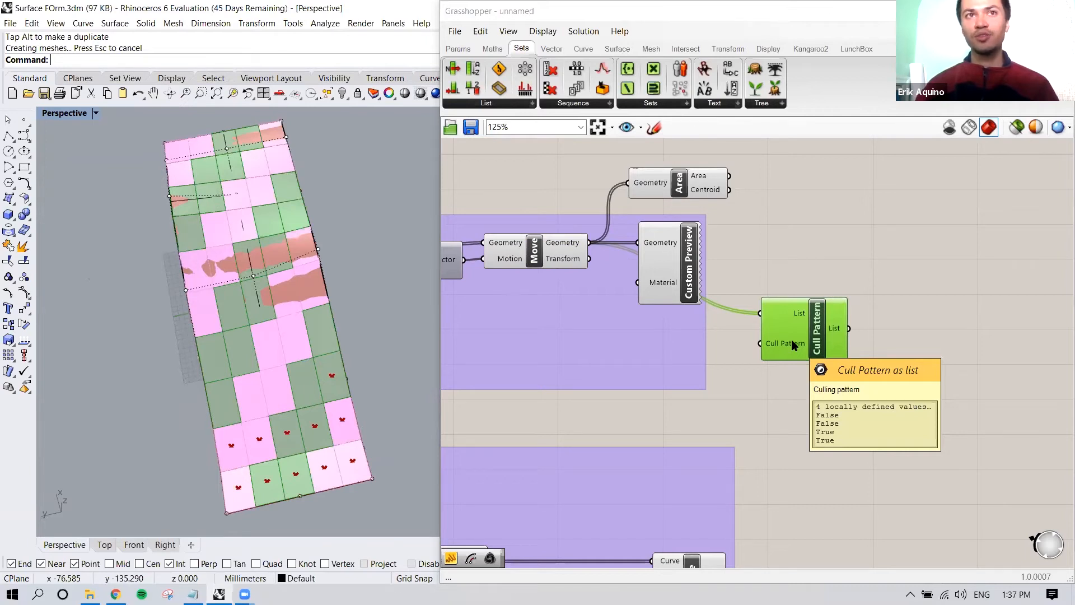
pyautogui.moveTo(352, 250); pyautogui.dragTo(313, 265, button='right')
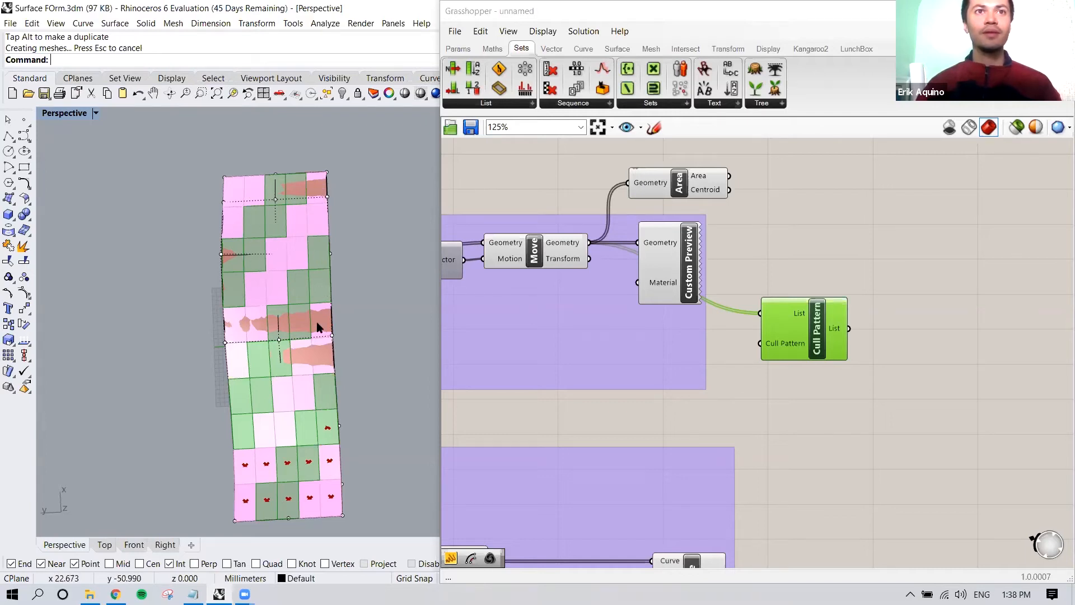
pyautogui.rightClick(793, 345)
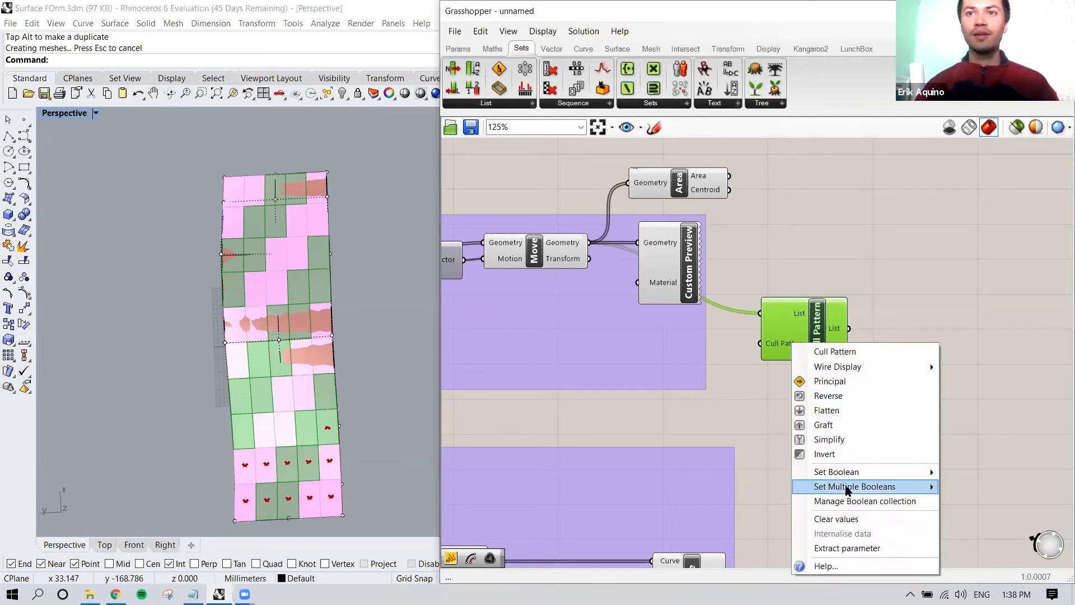
pyautogui.moveTo(849, 487)
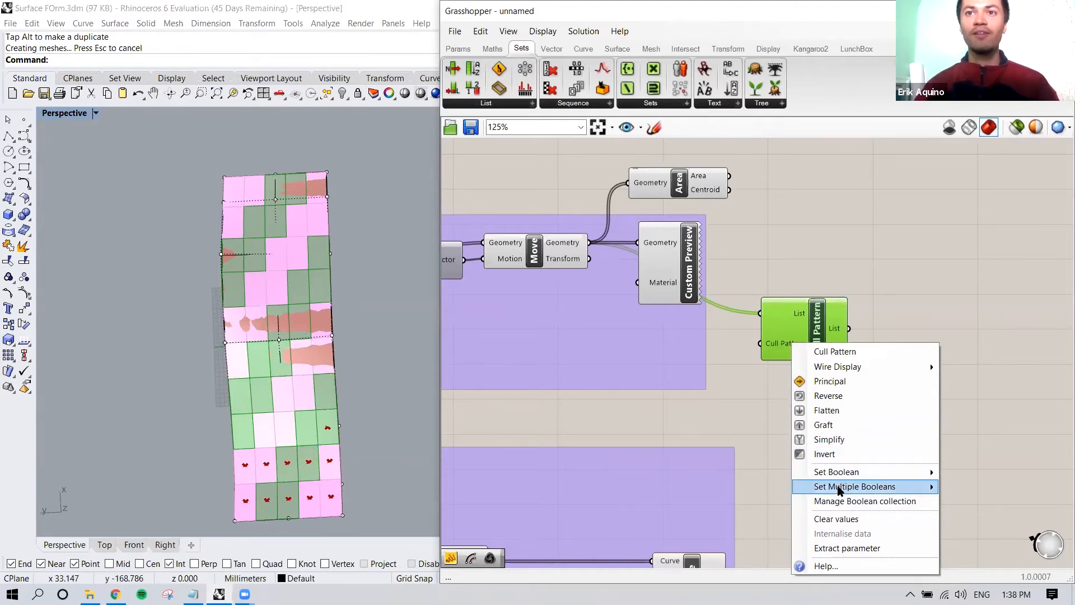
pyautogui.click(745, 397)
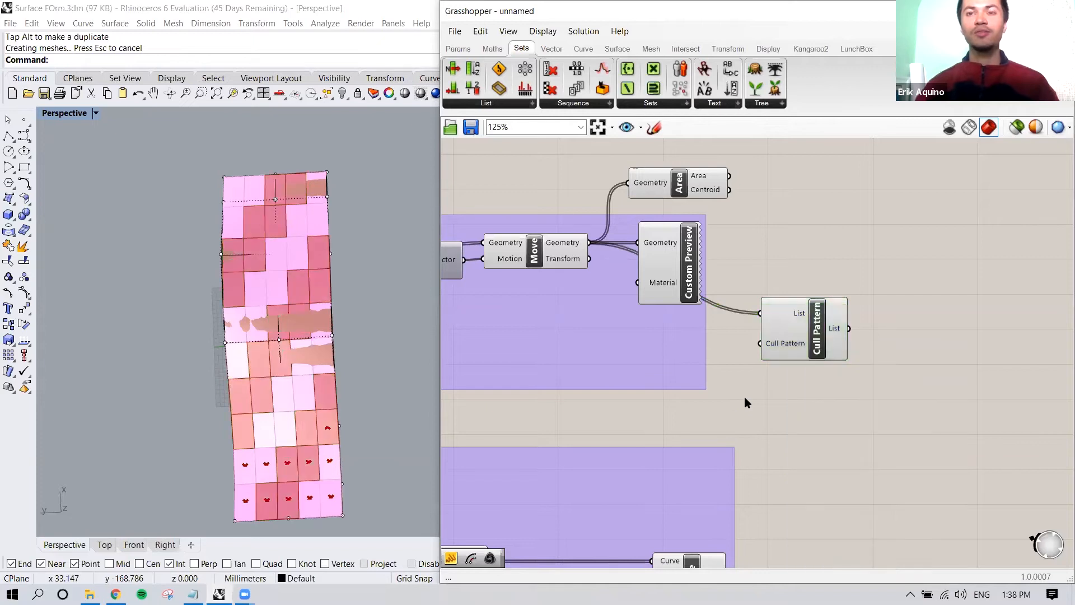
# Add an empty text Panel below the Custom Preview and make it slightly taller
pyautogui.doubleClick(744, 397)
pyautogui.write('panel')
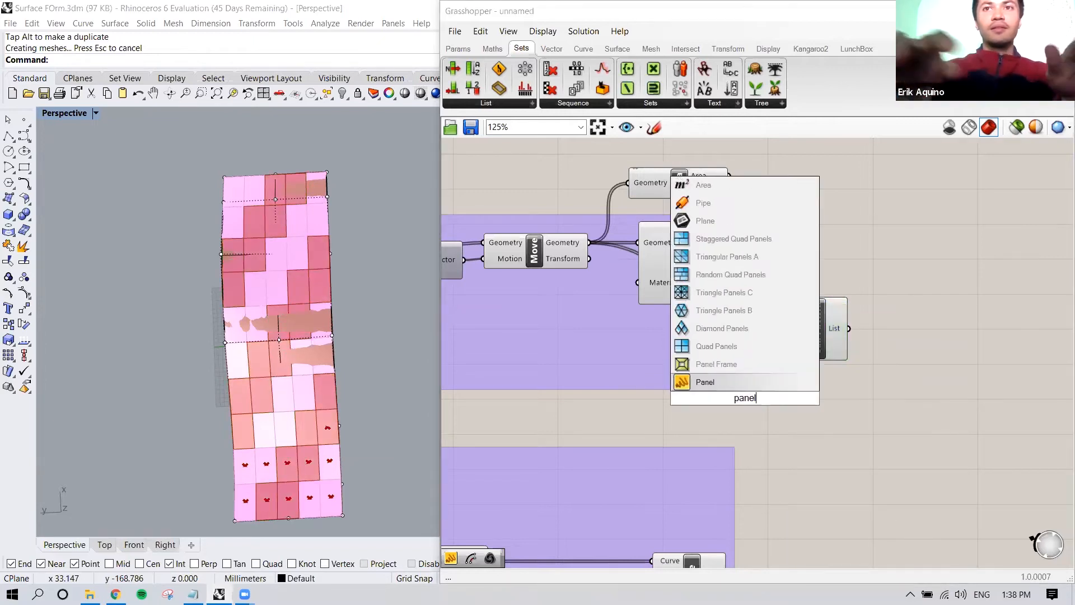
pyautogui.click(740, 383)
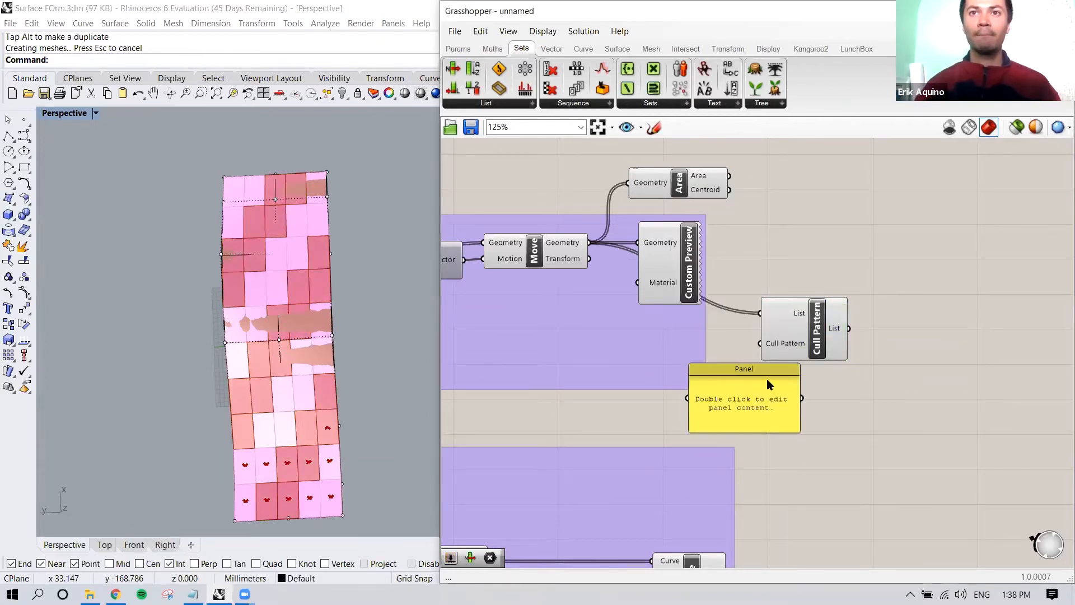
pyautogui.moveTo(769, 383); pyautogui.dragTo(671, 394)
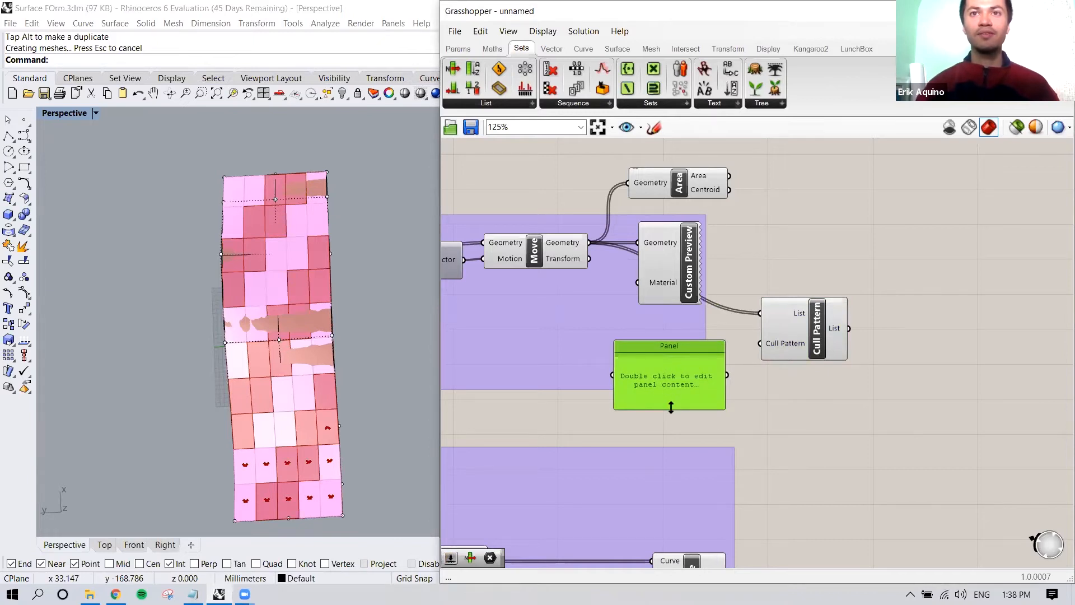
pyautogui.moveTo(671, 409); pyautogui.dragTo(671, 436)
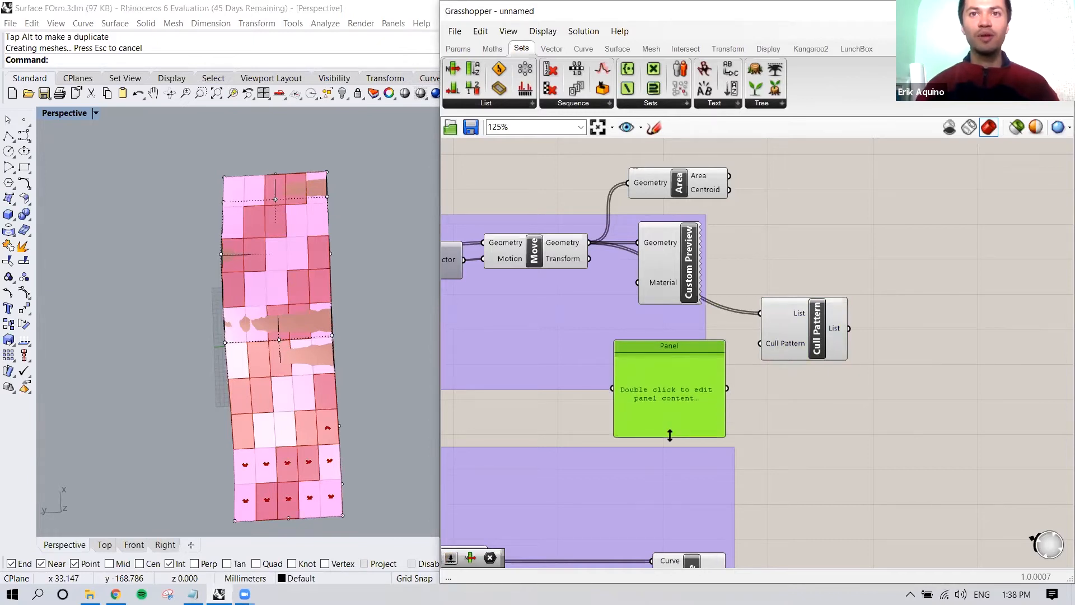
# Turn off Wrap Items and Multiline Data for the text Panel and nudge it closer to the Custom Preview
pyautogui.rightClick(674, 366)
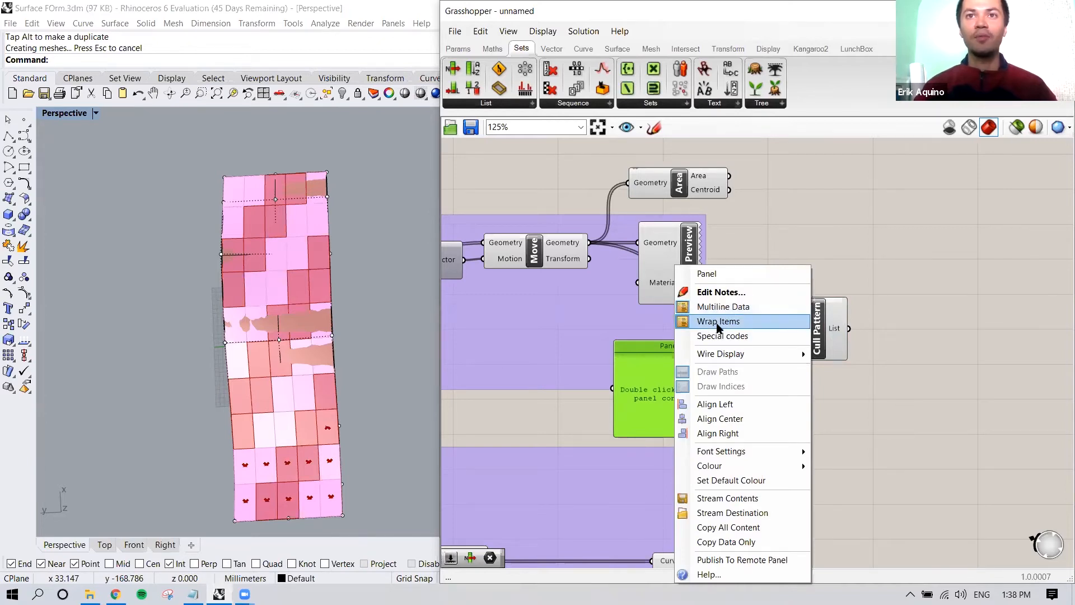
pyautogui.click(717, 324)
pyautogui.rightClick(669, 359)
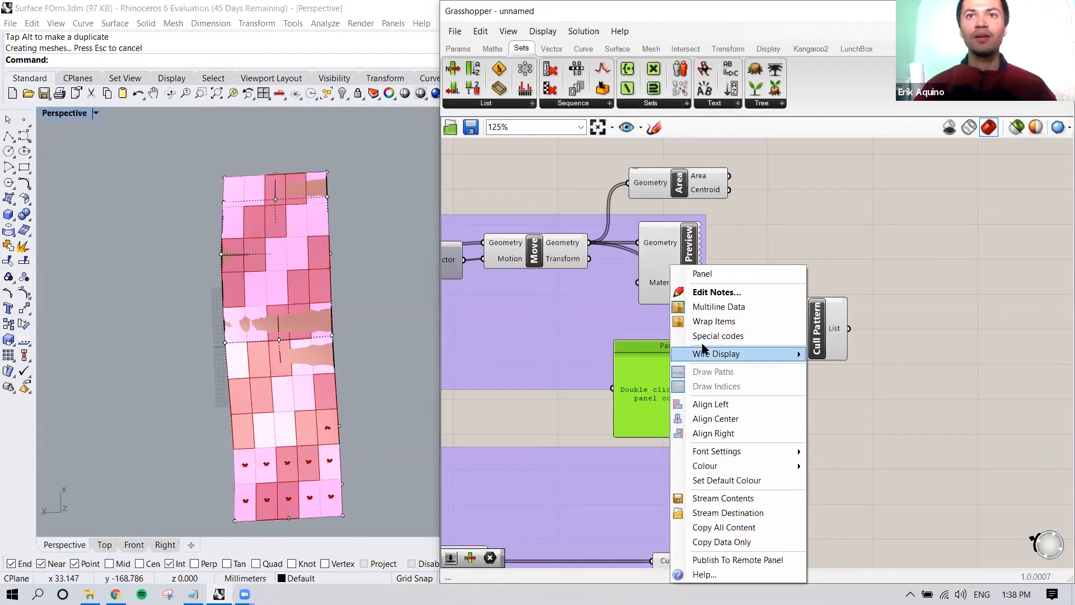
pyautogui.click(718, 308)
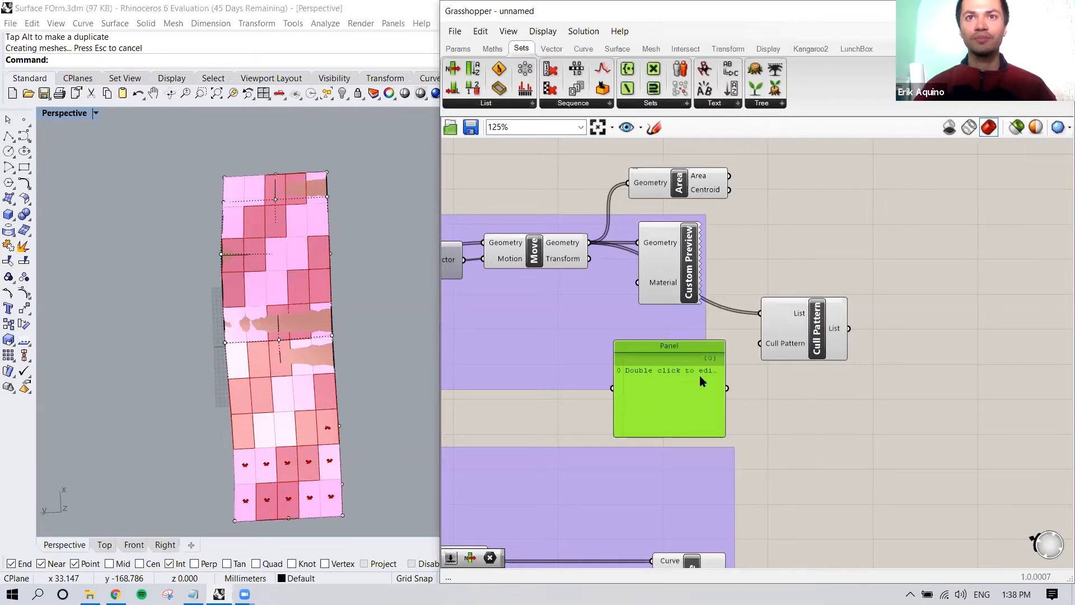
pyautogui.moveTo(674, 349)
pyautogui.mouseDown()
pyautogui.moveTo(659, 347)
pyautogui.moveTo(676, 337)
pyautogui.mouseUp()
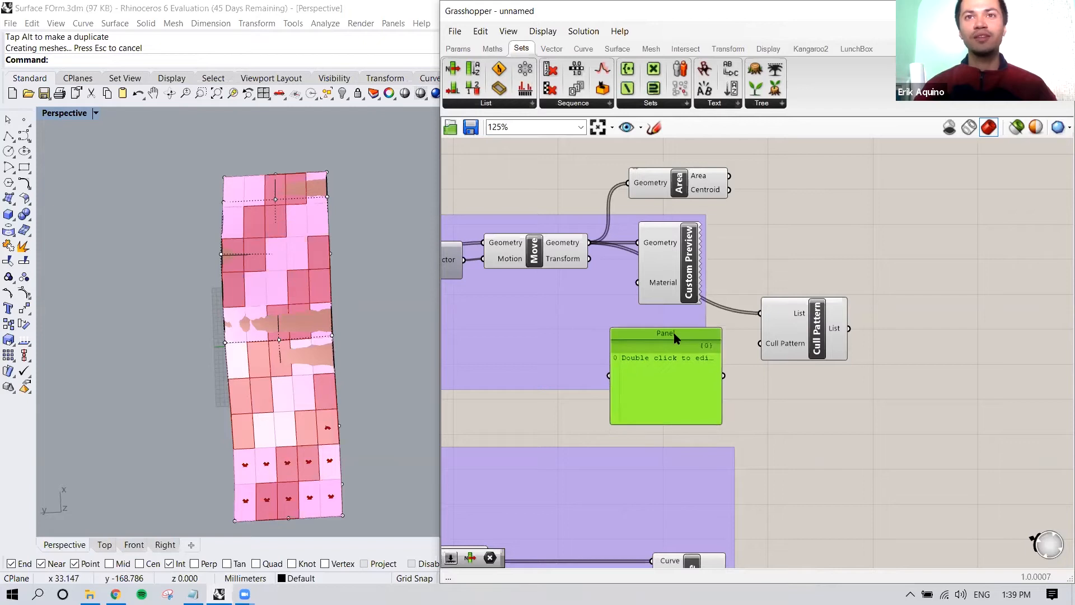
# Connect the text Panel's output to the Cull Pattern input and check the effect on the surface panels
pyautogui.click(793, 343)
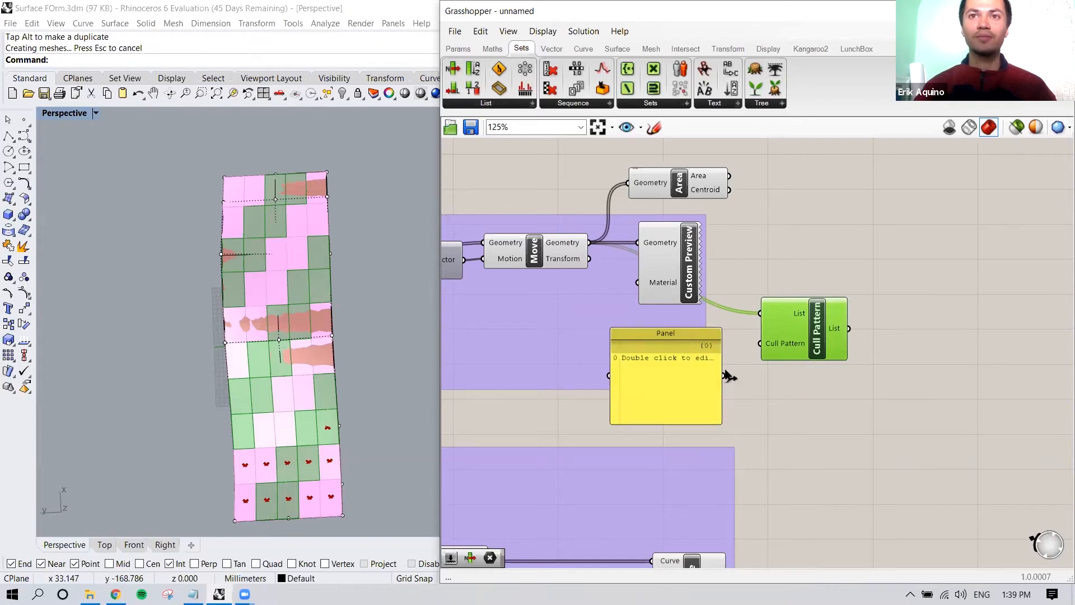
pyautogui.moveTo(728, 376); pyautogui.dragTo(761, 344)
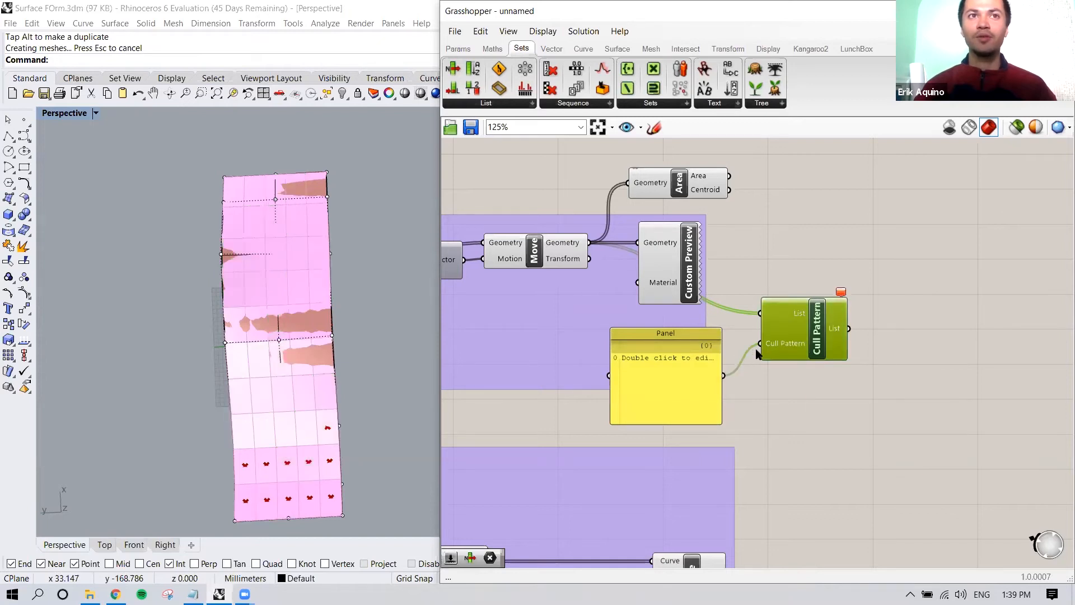
pyautogui.moveTo(782, 347)
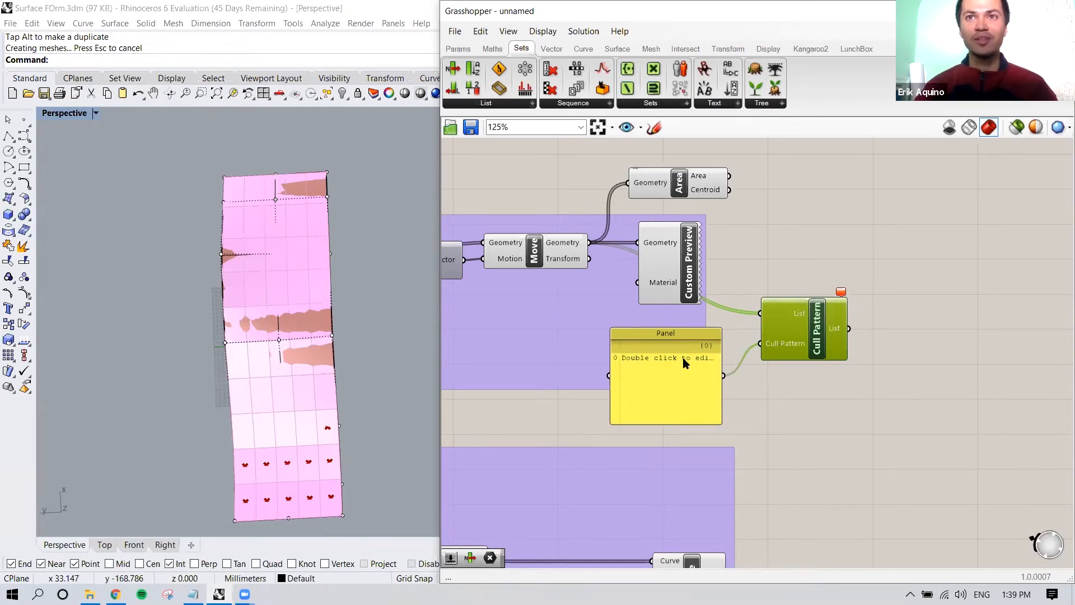
pyautogui.moveTo(810, 329)
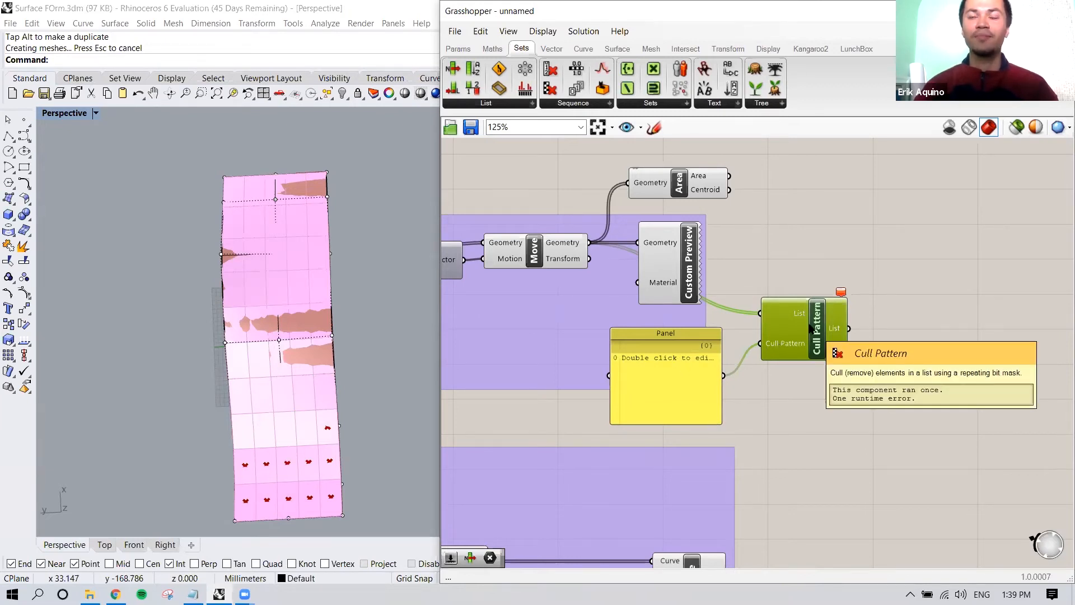
pyautogui.moveTo(260, 229); pyautogui.dragTo(249, 220, button='right')
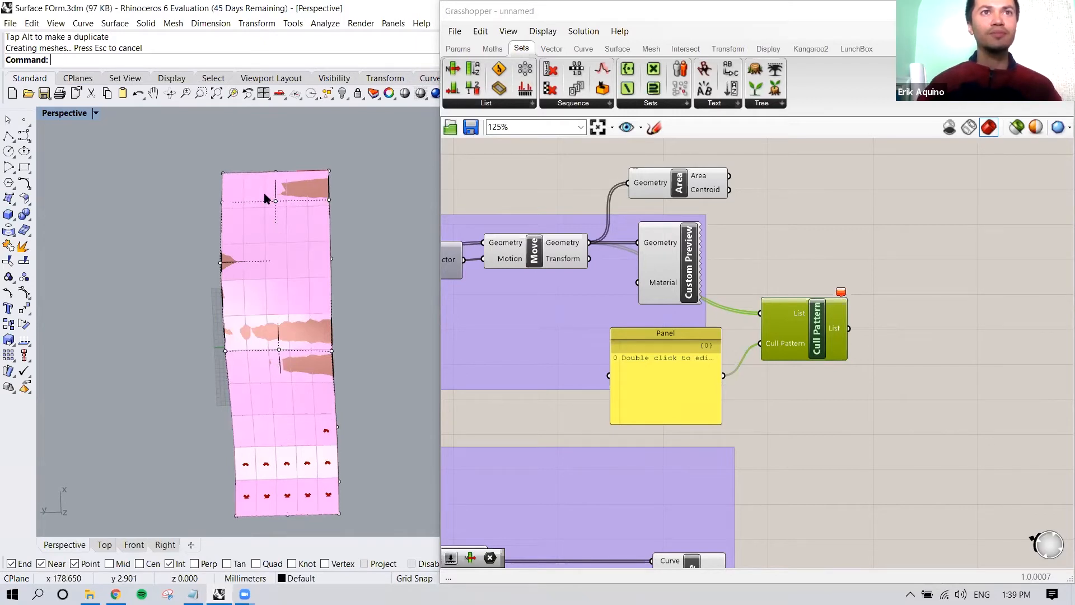
pyautogui.scroll(2, 264, 193)
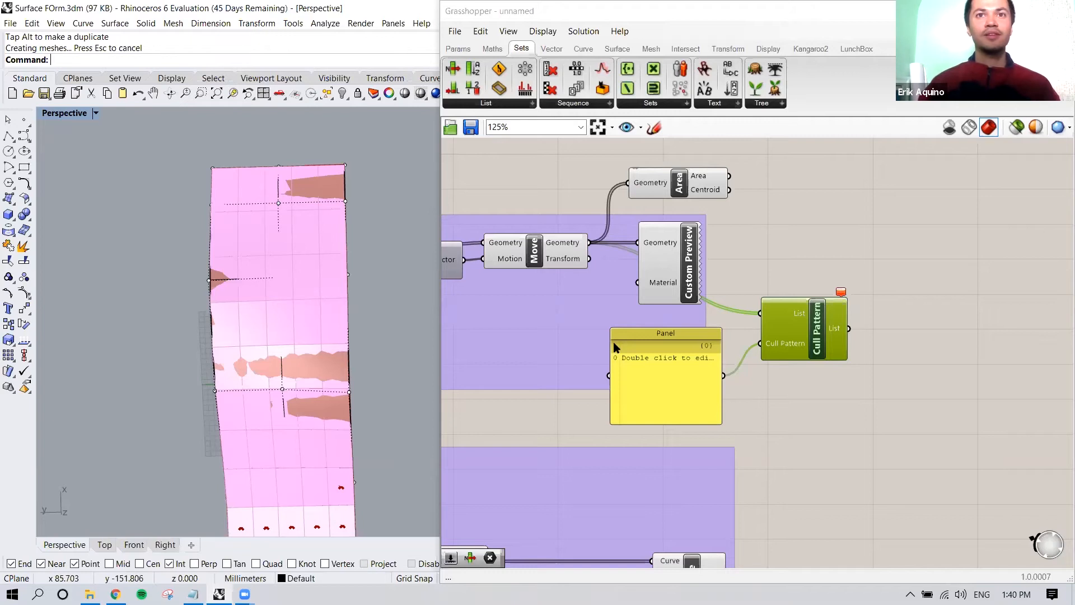
# Fill the panel feeding Cull Pattern with seven lines that each read True
pyautogui.doubleClick(642, 358)
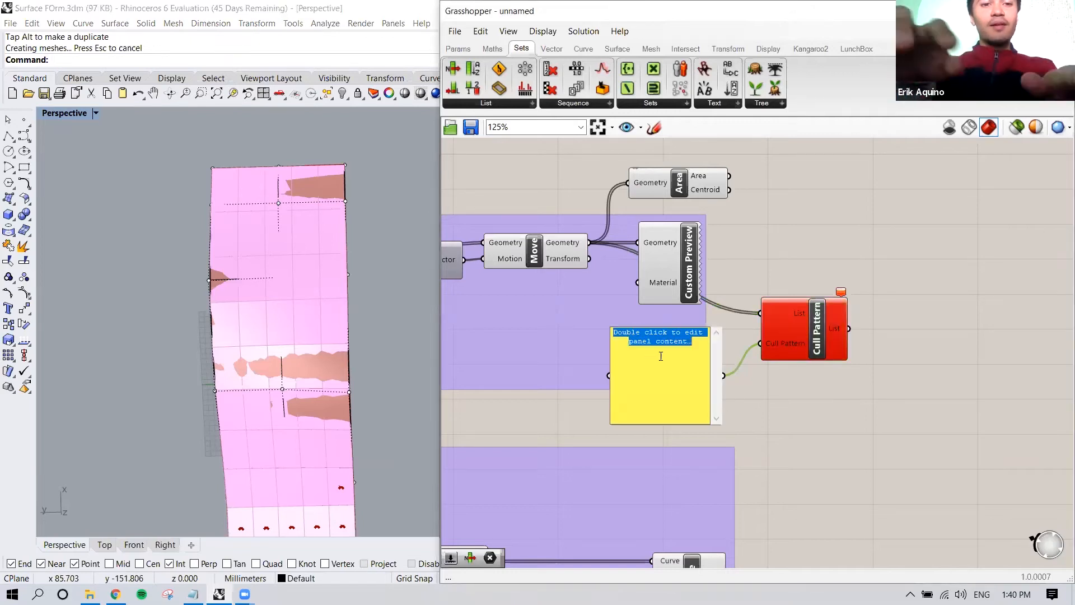
pyautogui.write('True')
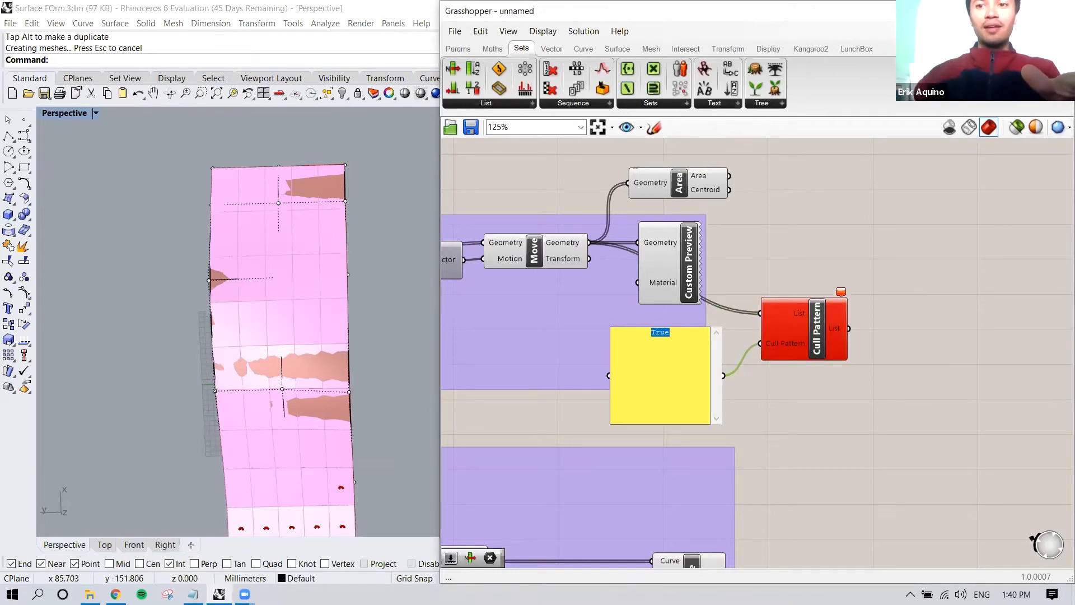
pyautogui.press('Return')
pyautogui.write('True')
pyautogui.press('Return')
pyautogui.write('True')
pyautogui.press('Return')
pyautogui.write('True')
pyautogui.press('Return')
pyautogui.write('True ')
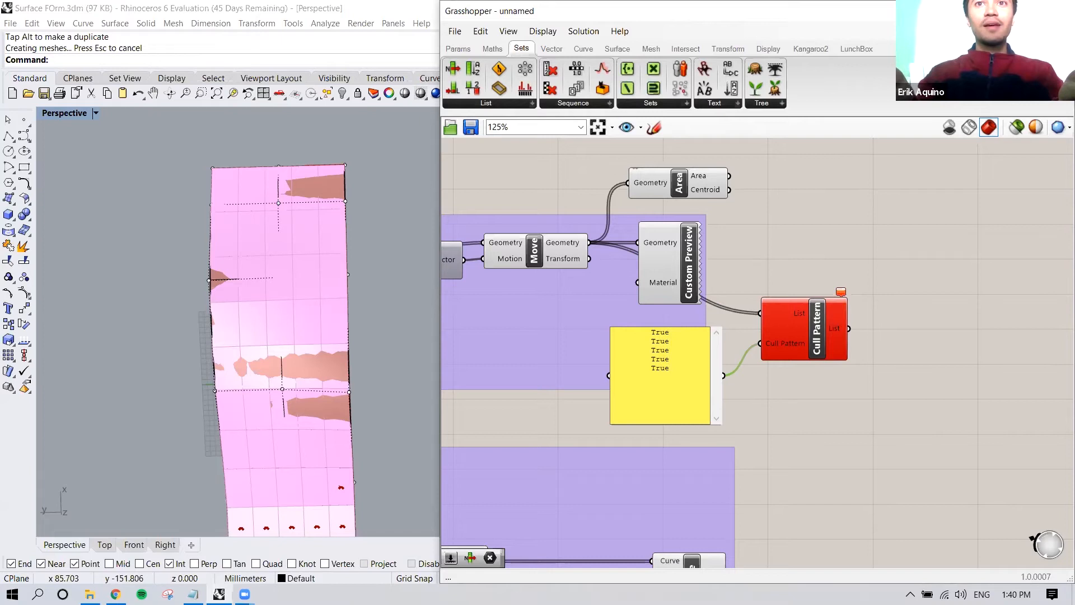
pyautogui.write('True')
pyautogui.press('Return')
pyautogui.write('True ')
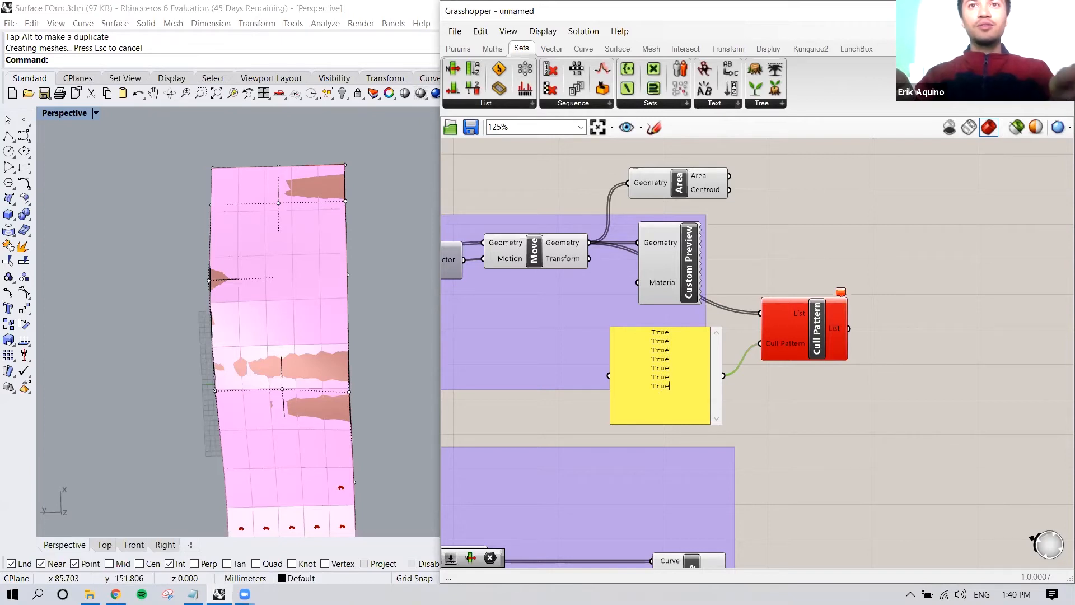
# Add one False line followed by two True lines to complete the cull pattern list in the panel
pyautogui.write('Flase')
pyautogui.press('BackSpace')
pyautogui.press('BackSpace')
pyautogui.press('BackSpace')
pyautogui.write('alse ')
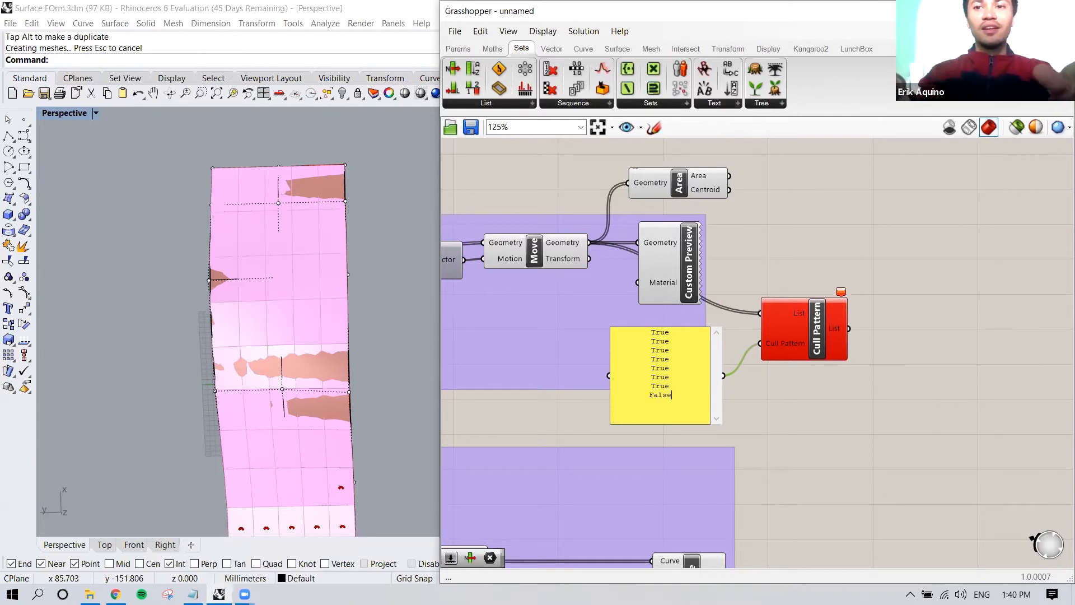
pyautogui.write('True')
pyautogui.press('Return')
pyautogui.write('True')
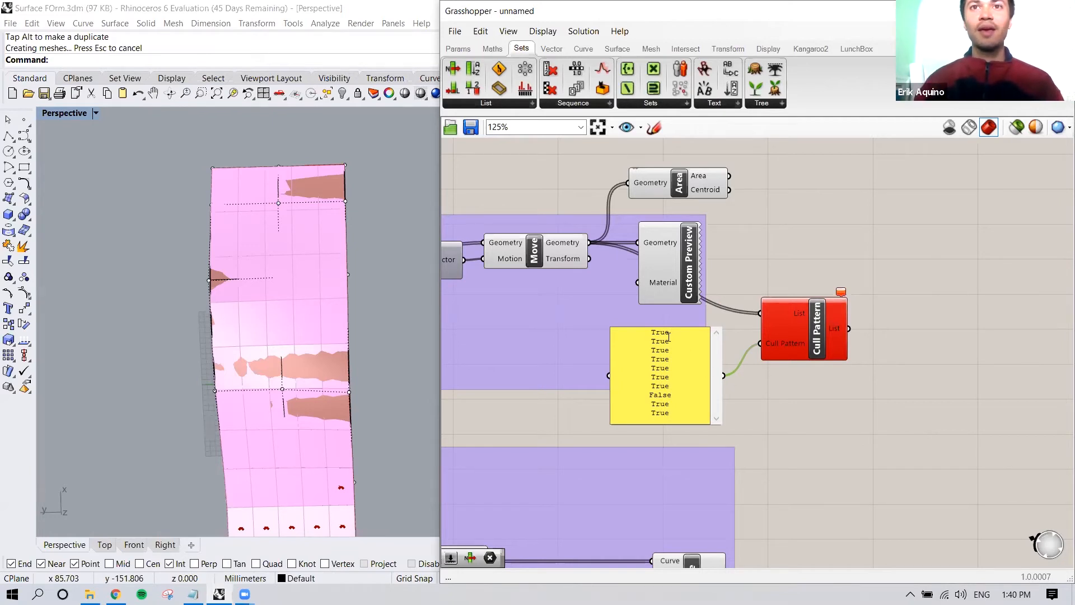
pyautogui.moveTo(671, 331); pyautogui.dragTo(659, 333)
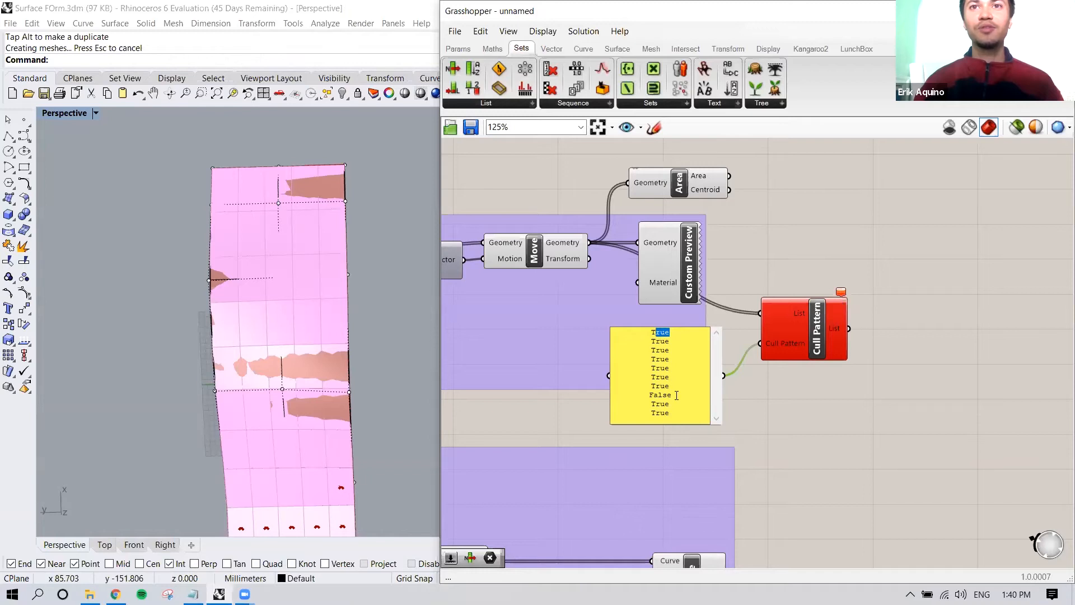
pyautogui.click(786, 402)
# Examine which canopy surfaces Cull Pattern keeps and compare them with the True/False list in the panel
pyautogui.moveTo(276, 344); pyautogui.dragTo(295, 360, button='right')
pyautogui.moveTo(298, 439)
pyautogui.mouseDown(button='right')
pyautogui.moveTo(271, 440)
pyautogui.moveTo(282, 442)
pyautogui.mouseUp(button='right')
pyautogui.click(810, 342)
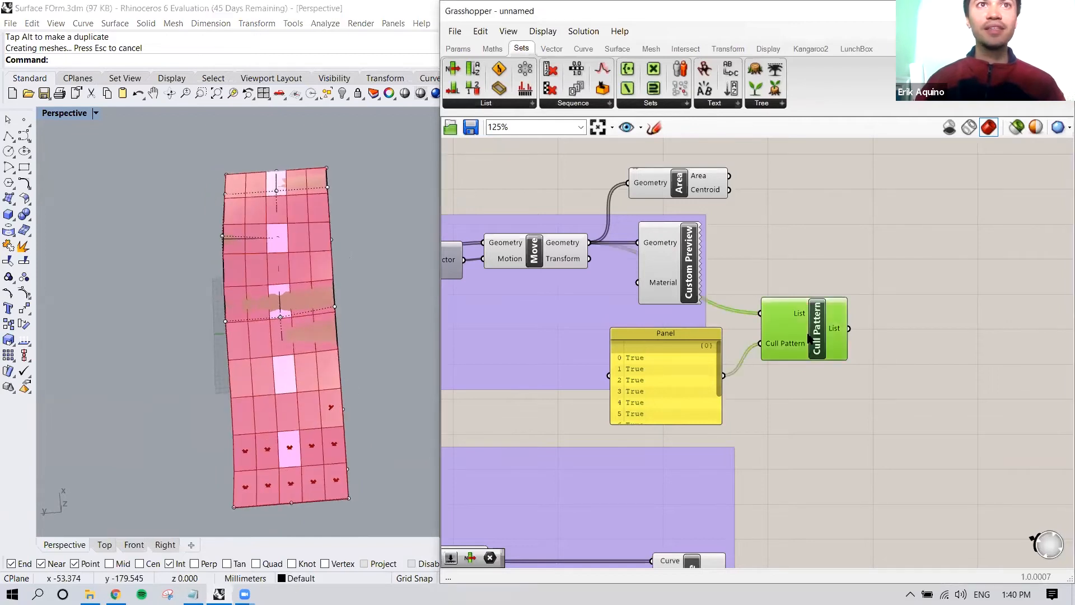
pyautogui.moveTo(281, 192); pyautogui.dragTo(283, 177, button='right')
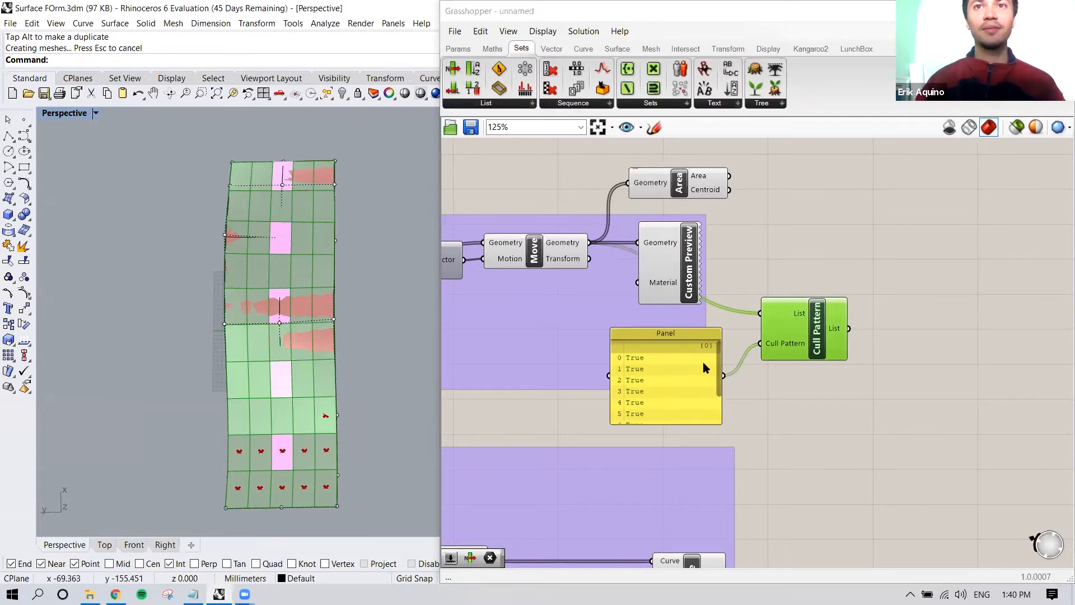
pyautogui.moveTo(718, 357); pyautogui.dragTo(718, 370)
pyautogui.moveTo(697, 274); pyautogui.dragTo(744, 277, button='right')
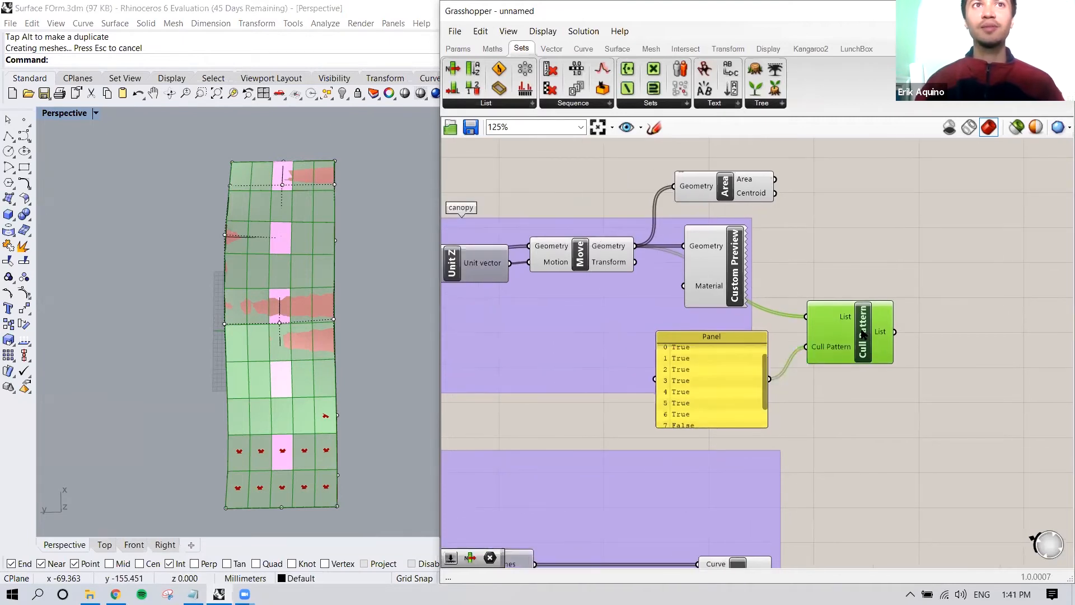
# Turn off the preview of the Move component in the canopy group
pyautogui.click(581, 253)
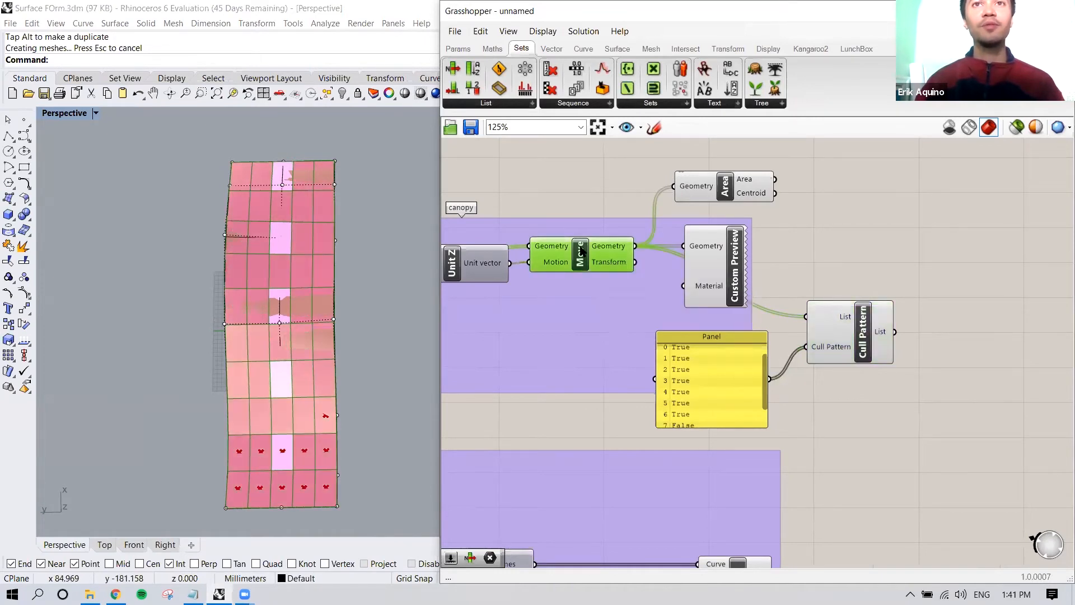
pyautogui.rightClick(581, 251)
pyautogui.click(606, 273)
pyautogui.click(611, 194)
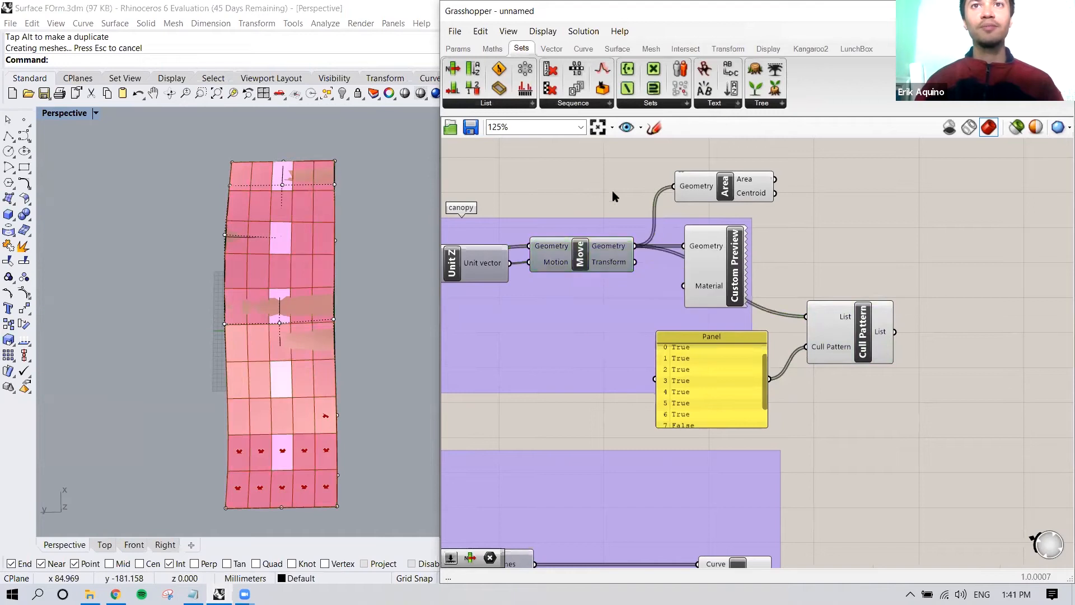
pyautogui.click(846, 334)
pyautogui.moveTo(277, 365); pyautogui.dragTo(327, 316, button='right')
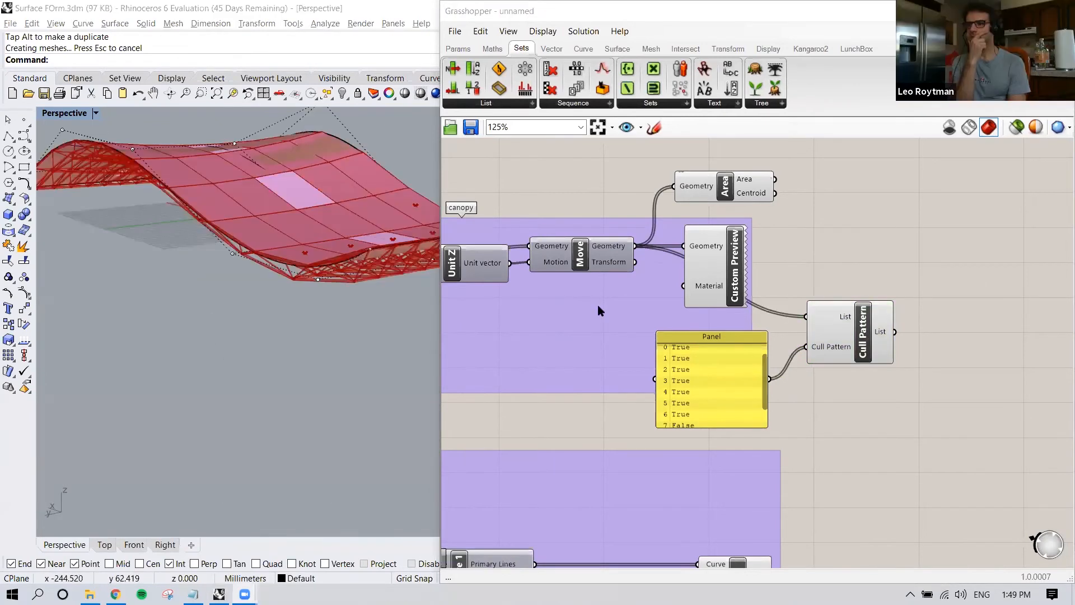
# Examine the whole definition and the culled canopy that Cull Pattern outputs over the truss
pyautogui.scroll(-5, 605, 314)
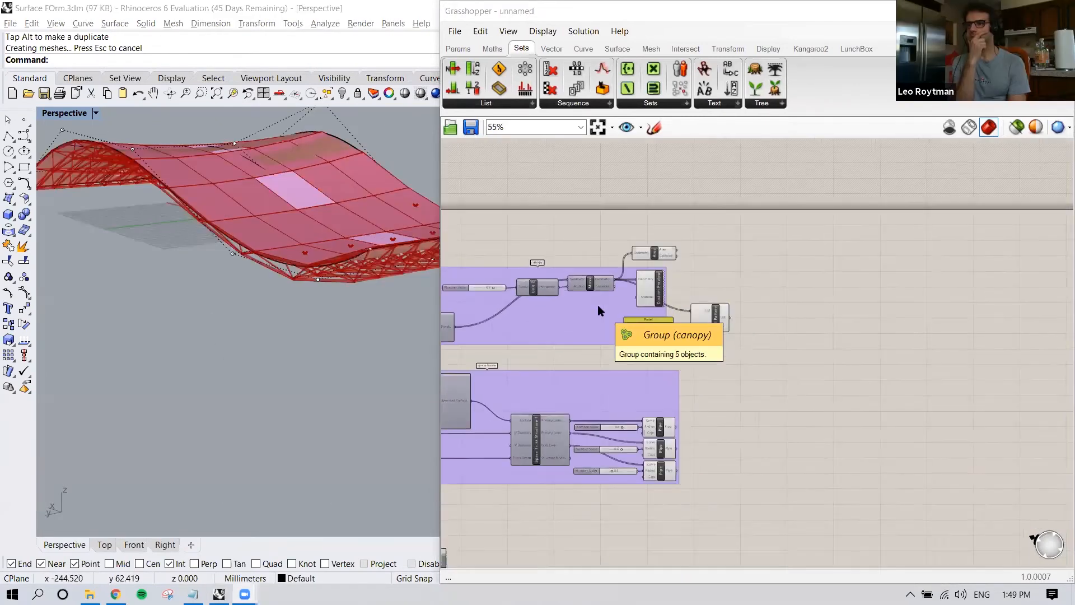
pyautogui.scroll(2, 768, 381)
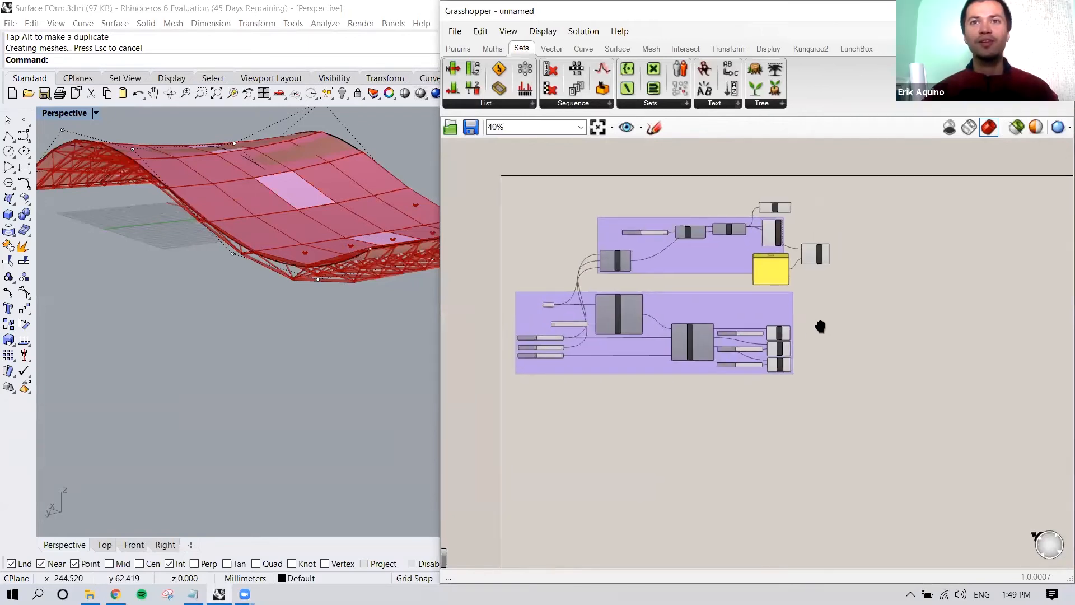
pyautogui.moveTo(820, 326); pyautogui.dragTo(815, 357, button='right')
pyautogui.moveTo(341, 287); pyautogui.dragTo(376, 290, button='right')
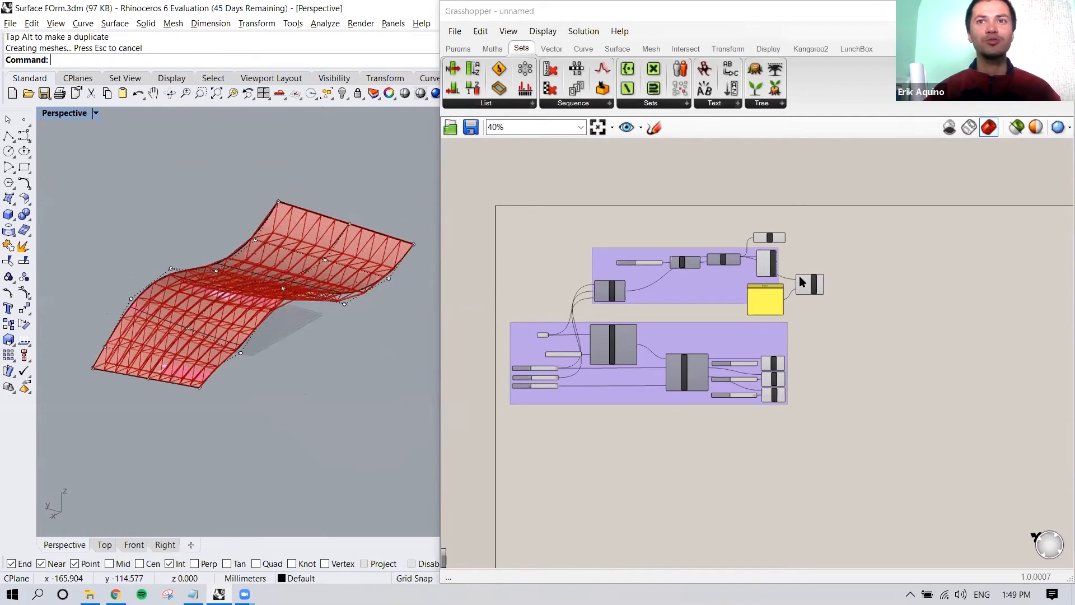
pyautogui.scroll(5, 799, 275)
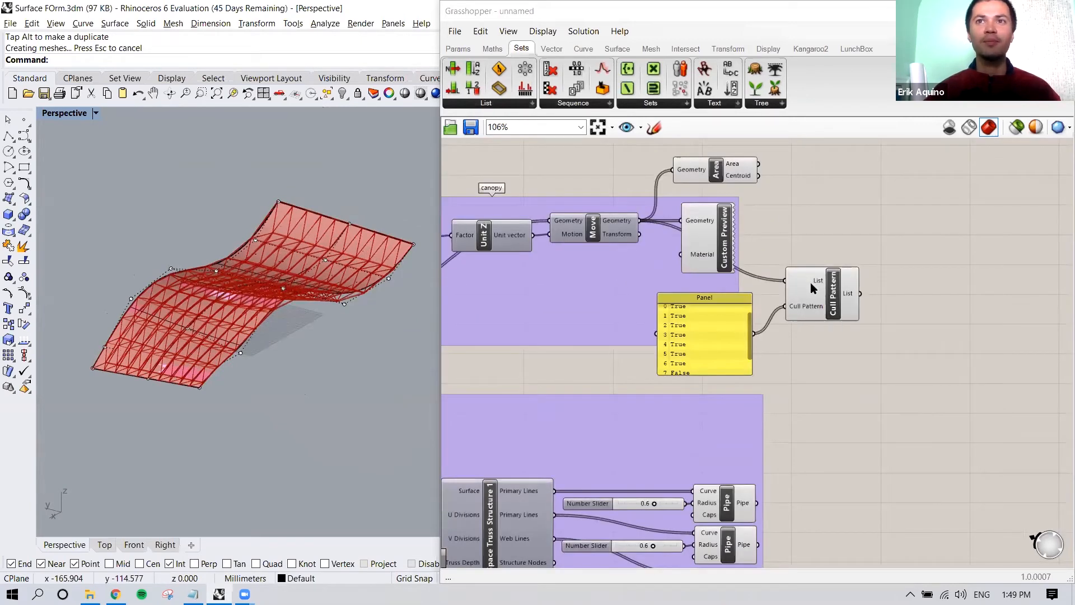
pyautogui.click(803, 282)
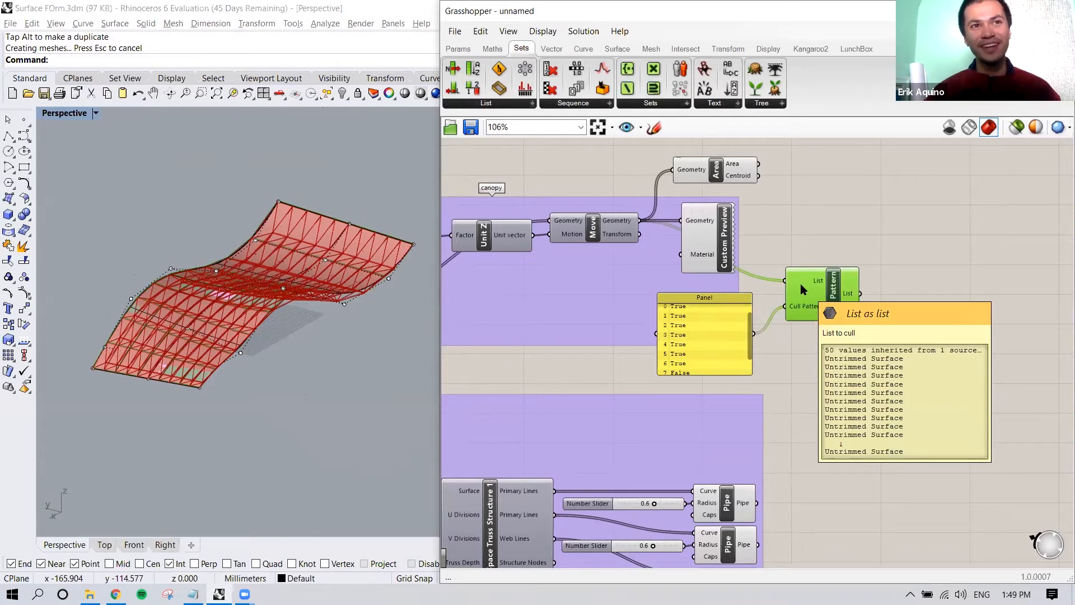
pyautogui.moveTo(415, 304); pyautogui.dragTo(337, 309, button='right')
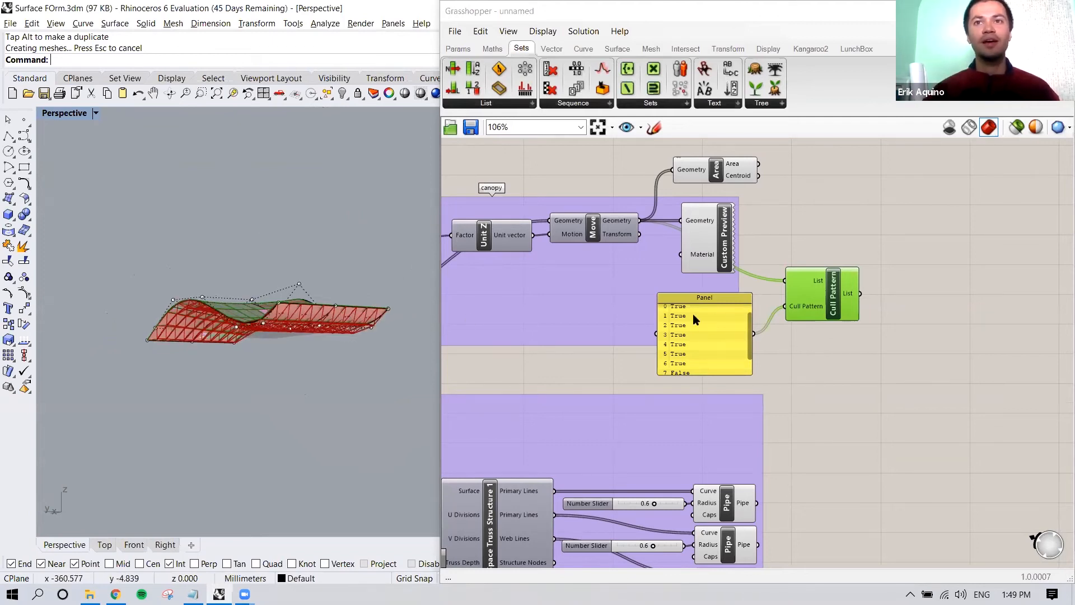
# Add a List Item component to the empty canvas below the space frame group
pyautogui.scroll(-5, 737, 309)
pyautogui.moveTo(636, 335); pyautogui.dragTo(747, 278, button='right')
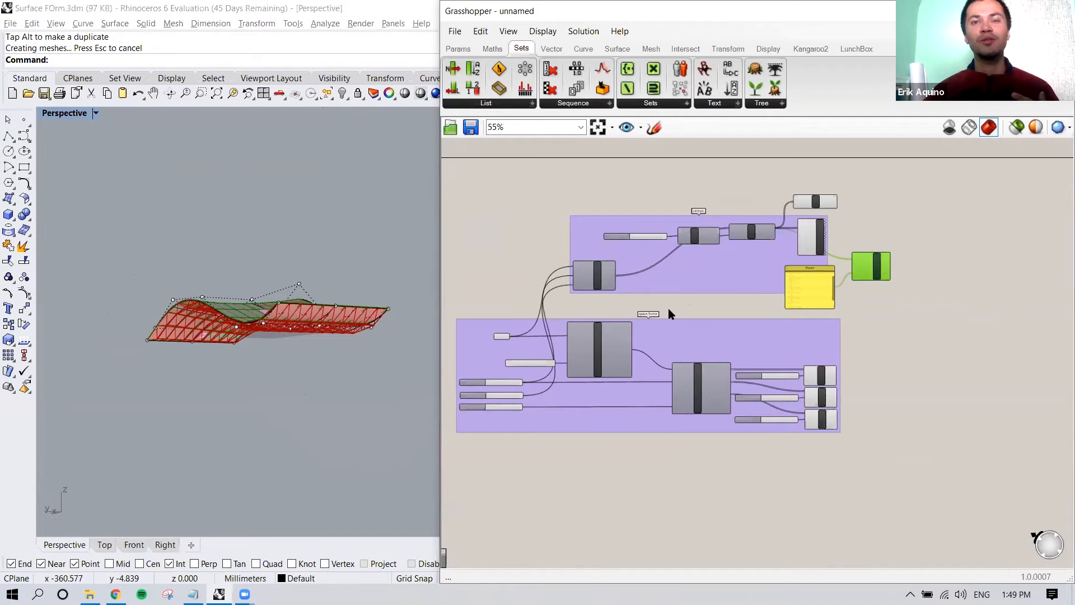
pyautogui.moveTo(695, 308); pyautogui.dragTo(725, 256, button='right')
pyautogui.scroll(3, 604, 426)
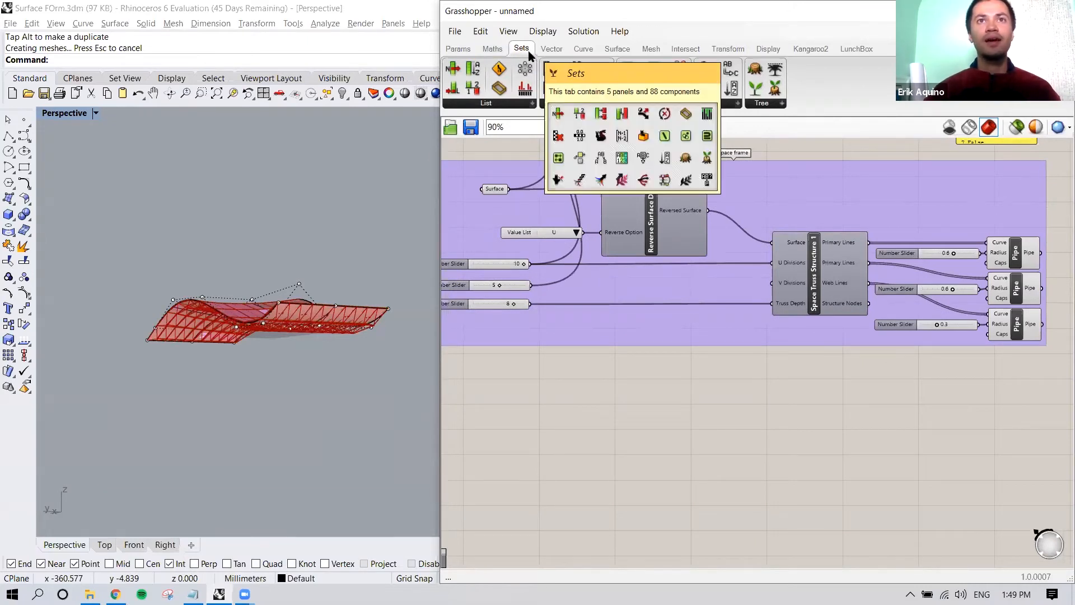
pyautogui.click(533, 103)
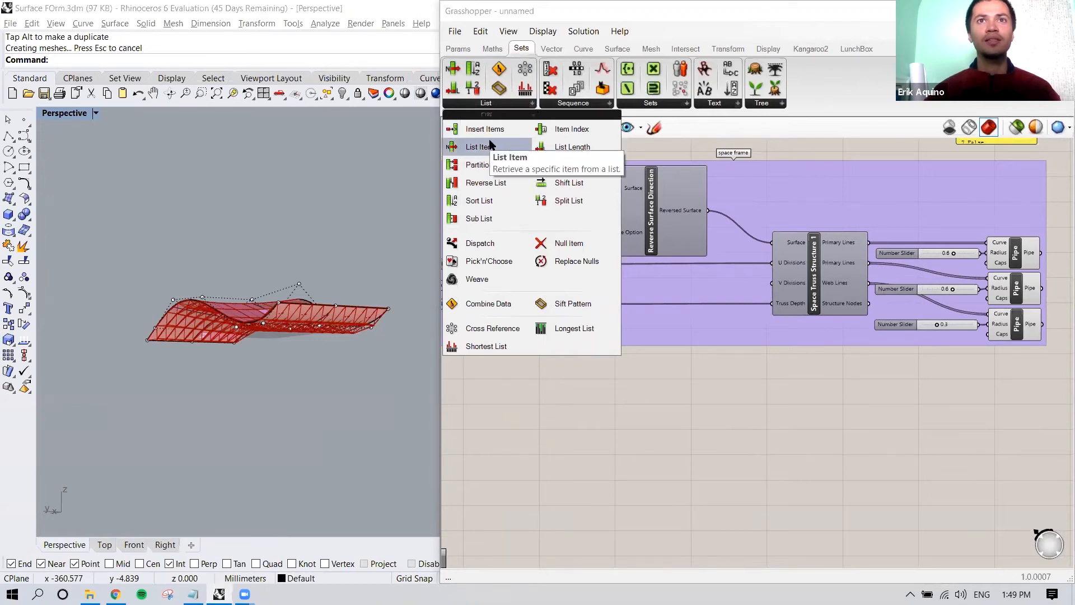
pyautogui.moveTo(488, 149); pyautogui.dragTo(619, 466)
pyautogui.moveTo(628, 431); pyautogui.dragTo(626, 333, button='right')
pyautogui.scroll(2, 596, 326)
# Place the List Item component below the space frame group, near the outputs of the Space Truss Structure component
pyautogui.moveTo(413, 363); pyautogui.dragTo(270, 367, button='right')
pyautogui.moveTo(661, 307); pyautogui.dragTo(681, 411, button='right')
pyautogui.scroll(-1, 724, 361)
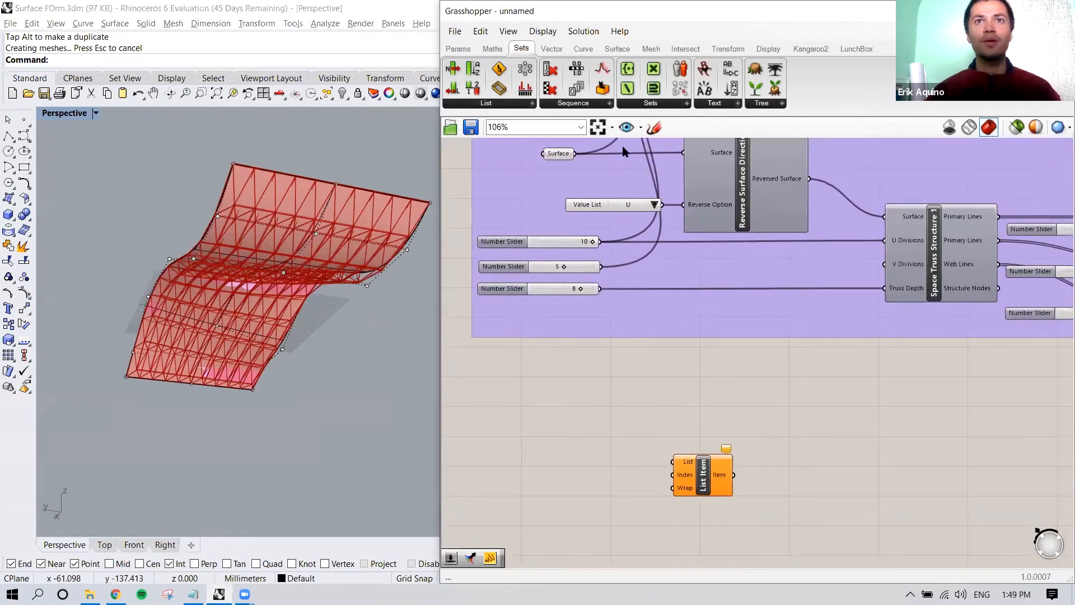
pyautogui.click(567, 155)
pyautogui.moveTo(631, 184); pyautogui.dragTo(522, 221, button='right')
pyautogui.click(874, 317)
pyautogui.moveTo(856, 314); pyautogui.dragTo(757, 277, button='right')
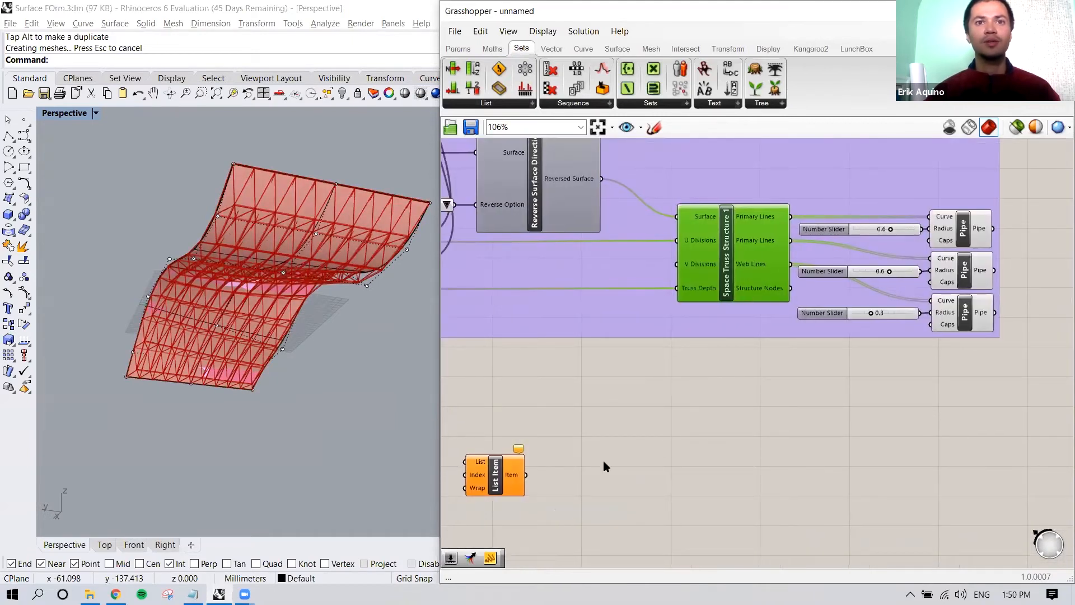
pyautogui.moveTo(489, 478); pyautogui.dragTo(845, 429)
pyautogui.moveTo(767, 304); pyautogui.dragTo(688, 298, button='right')
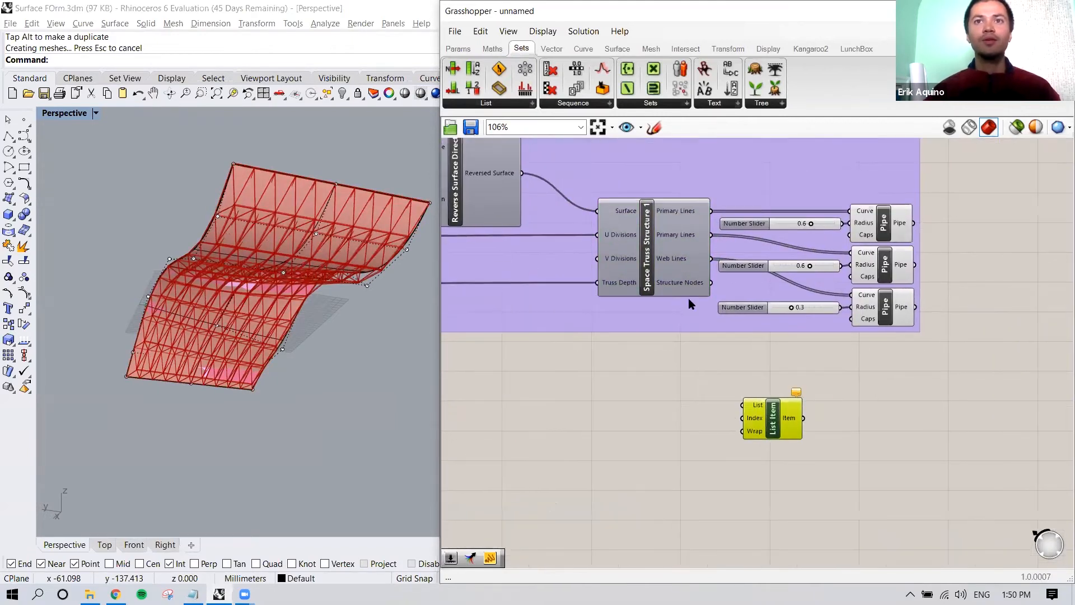
# Connect the Structure Nodes output of the Space Truss Structure to the List input of List Item
pyautogui.moveTo(672, 286)
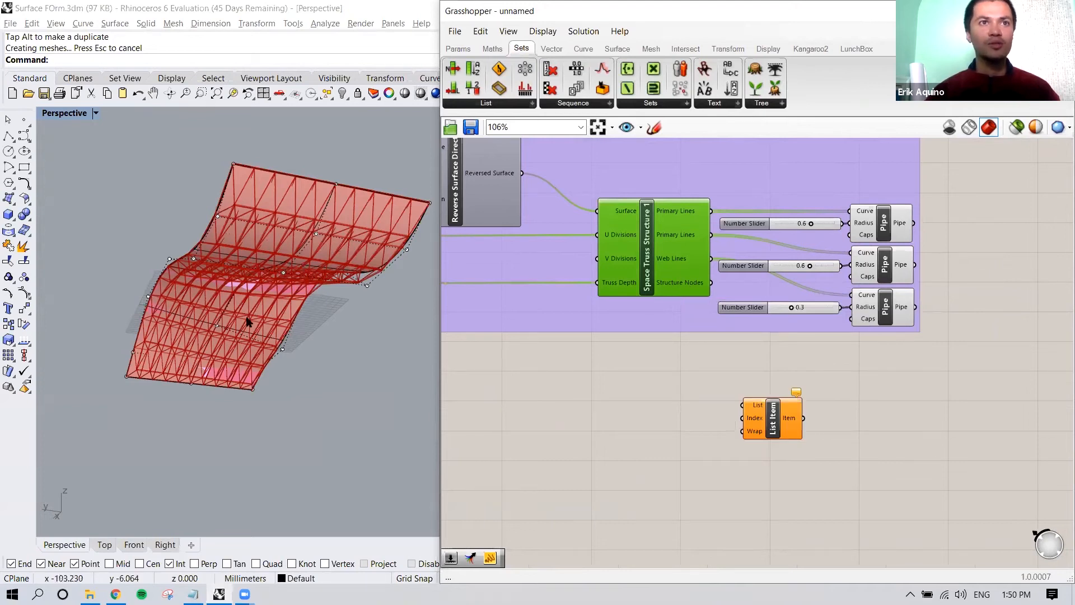
pyautogui.scroll(2, 209, 348)
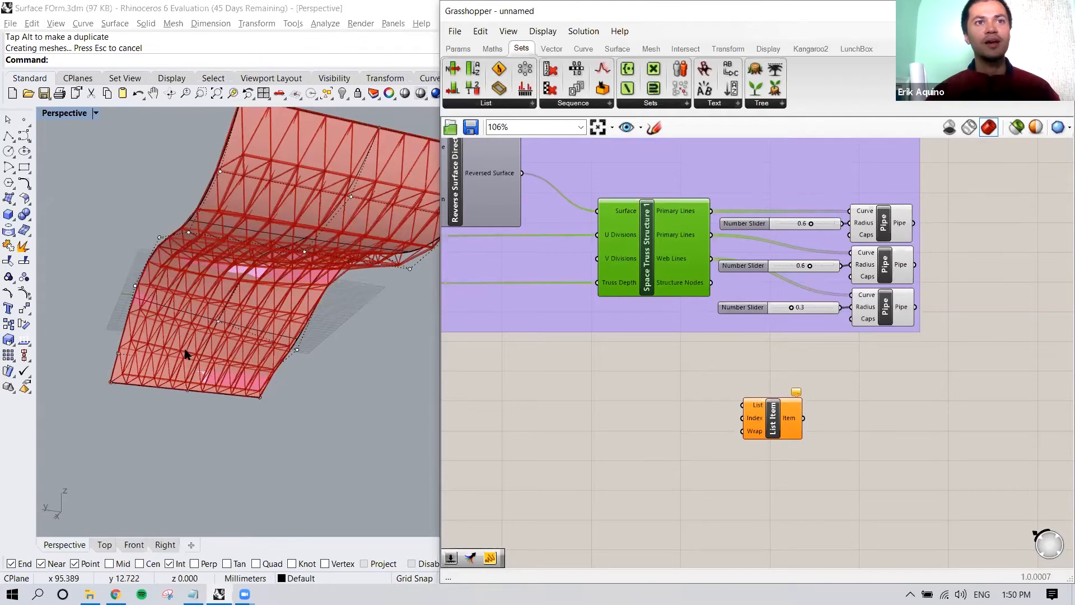
pyautogui.scroll(-4, 190, 352)
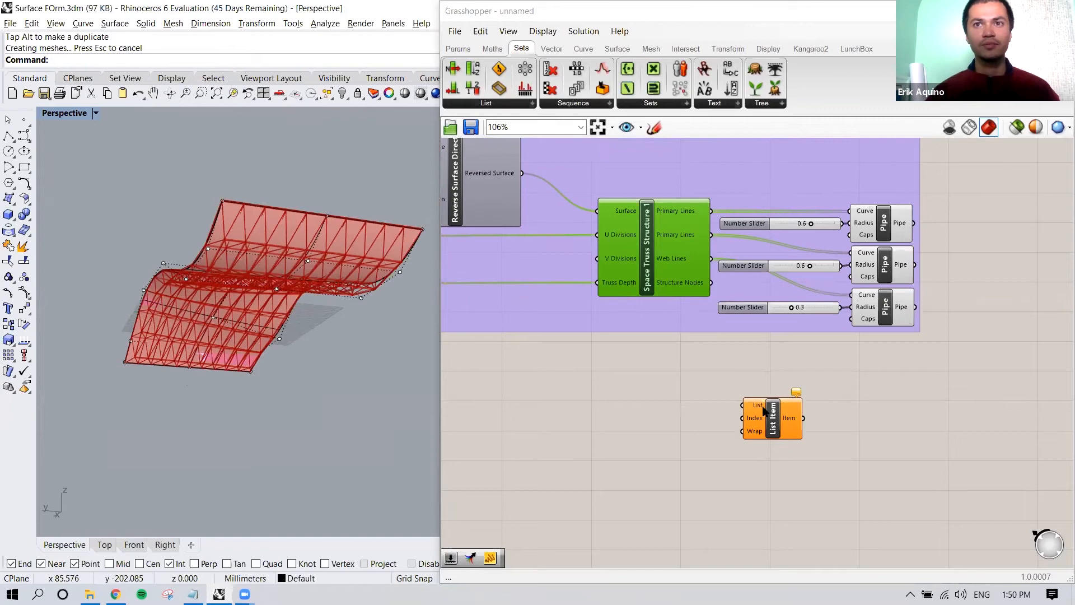
pyautogui.moveTo(764, 413); pyautogui.dragTo(766, 402)
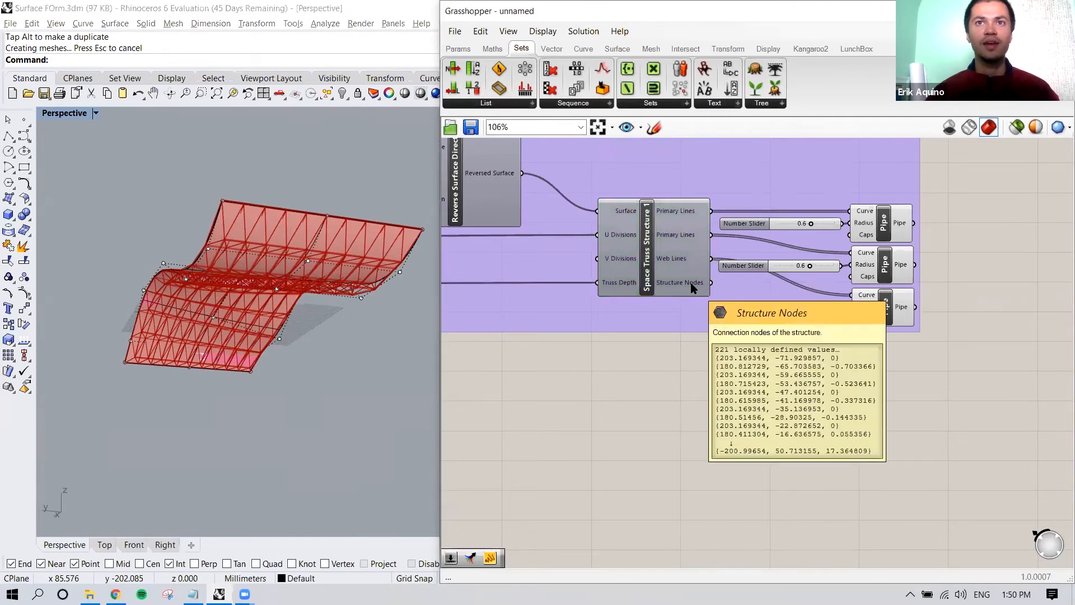
pyautogui.moveTo(709, 284); pyautogui.dragTo(740, 395)
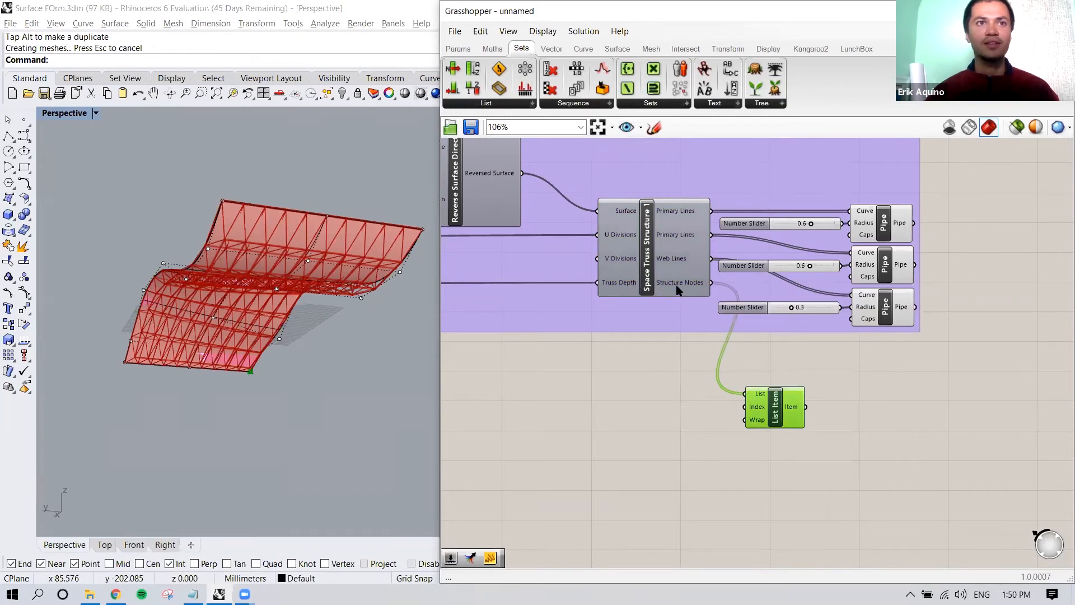
pyautogui.moveTo(257, 362); pyautogui.dragTo(259, 340, button='right')
pyautogui.scroll(3, 250, 418)
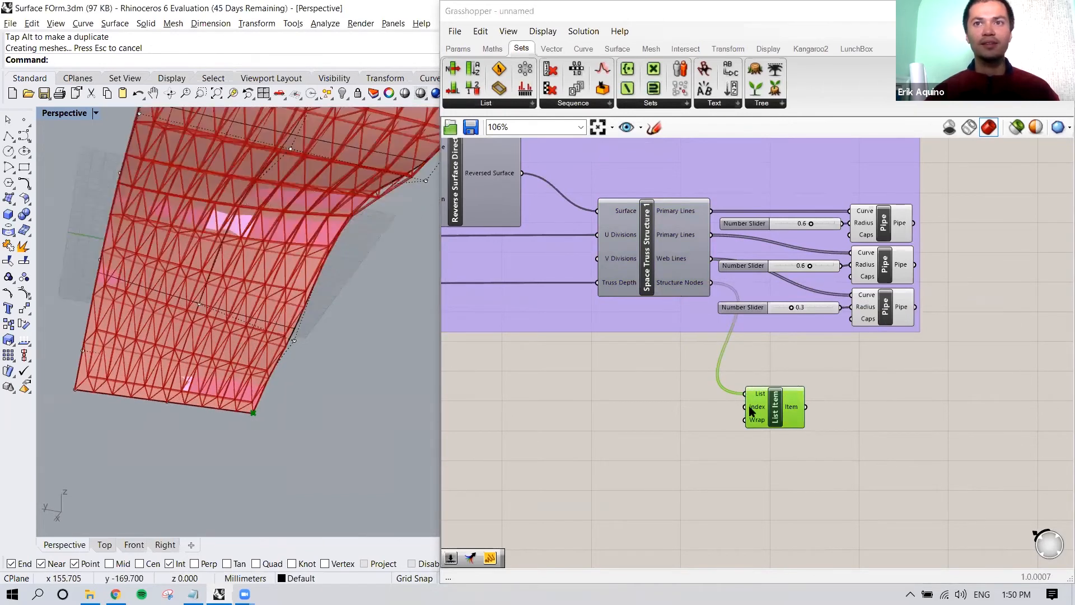
pyautogui.moveTo(752, 411)
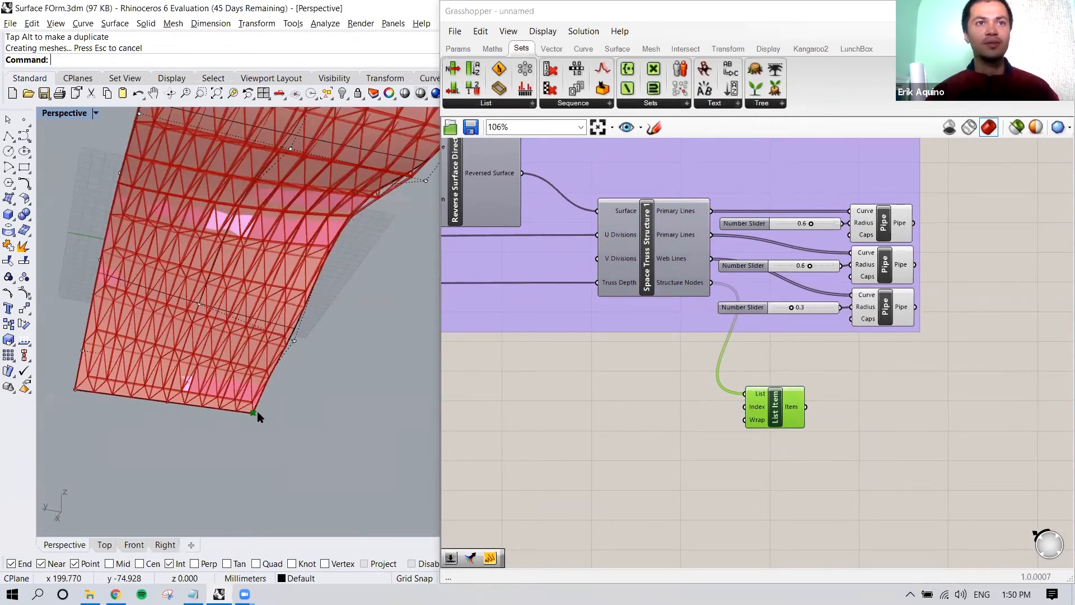
pyautogui.moveTo(257, 411); pyautogui.dragTo(244, 393, button='right')
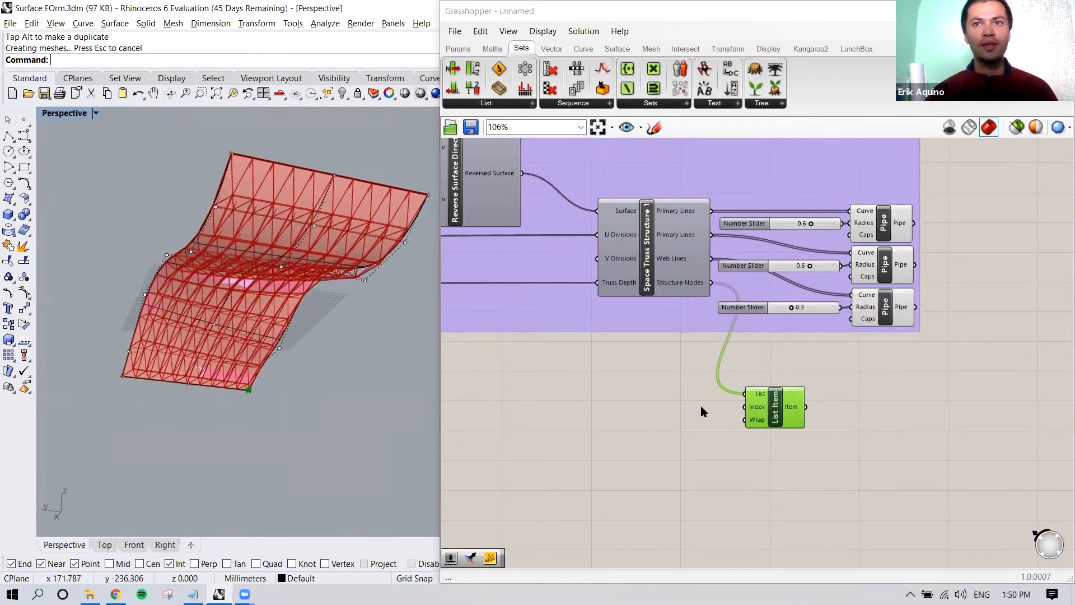
# Add a number slider with a value of 70 beside List Item and connect it to the Index input
pyautogui.doubleClick(653, 405)
pyautogui.write('nu')
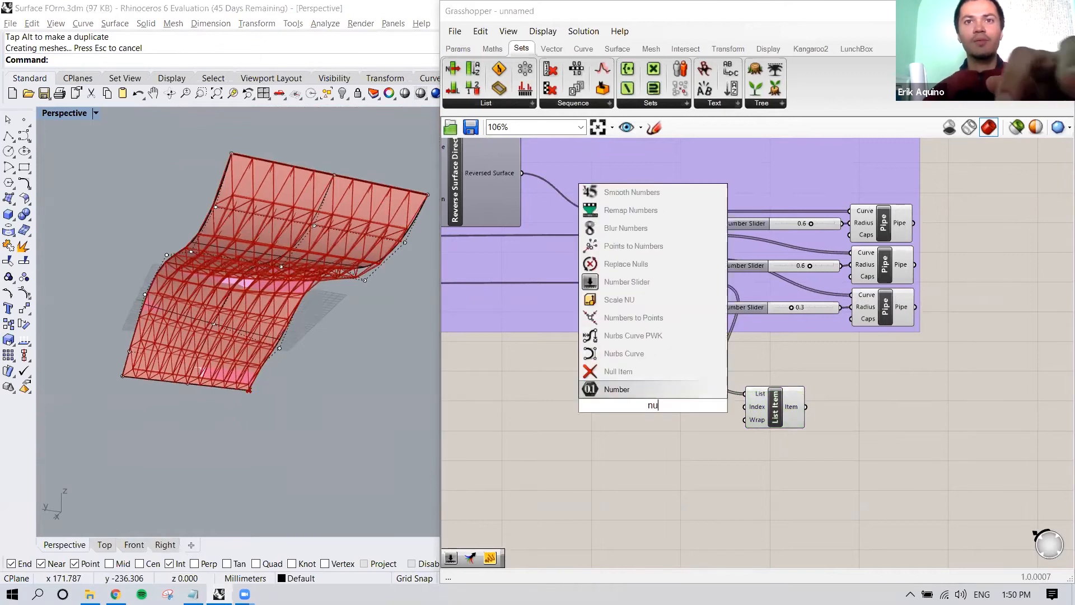
pyautogui.press('BackSpace')
pyautogui.press('BackSpace')
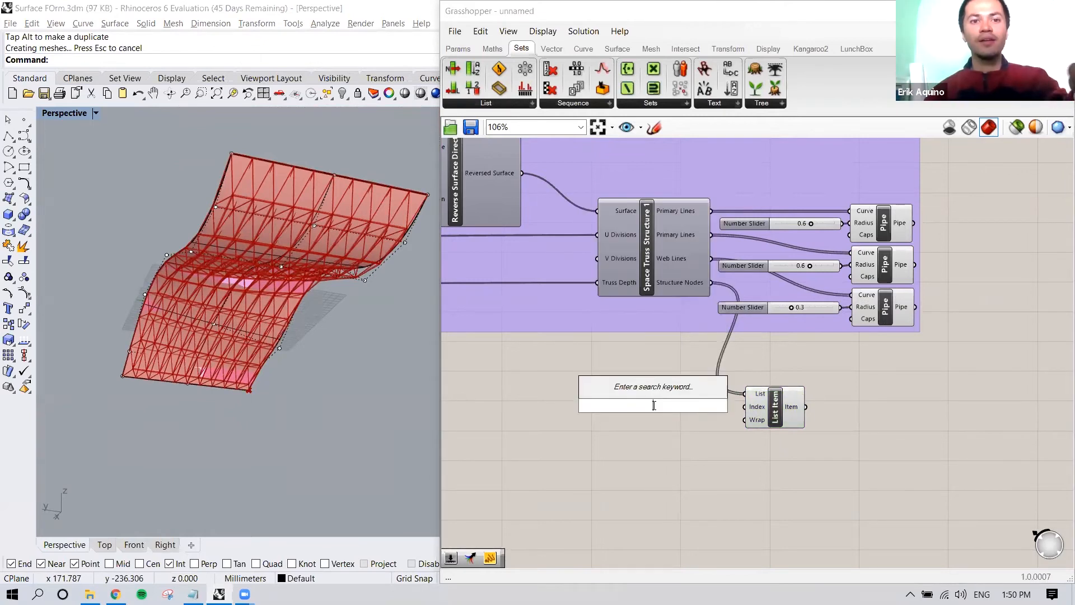
pyautogui.write('7')
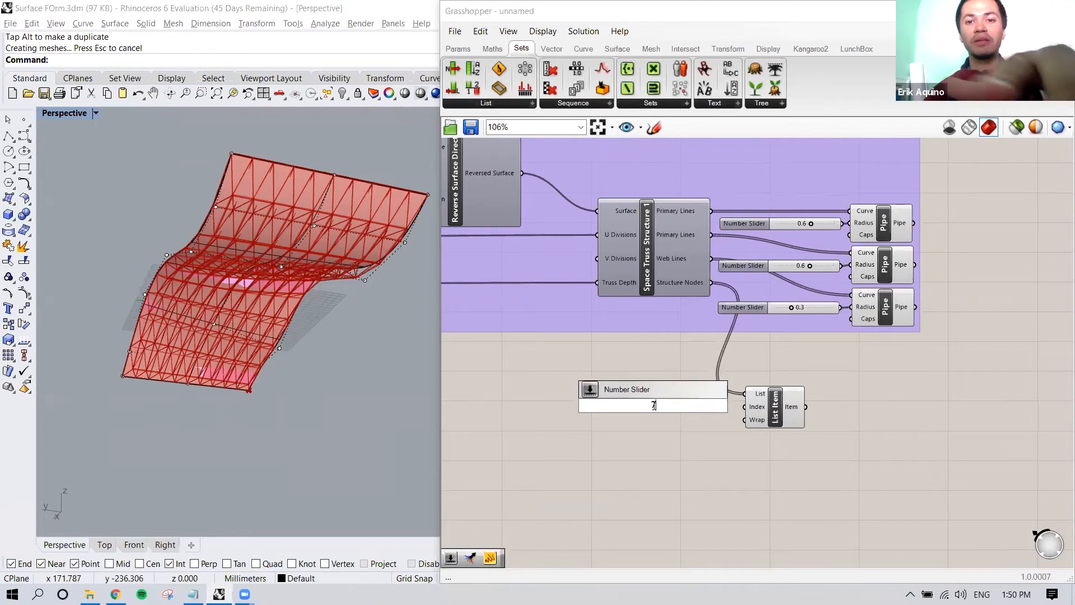
pyautogui.write('0')
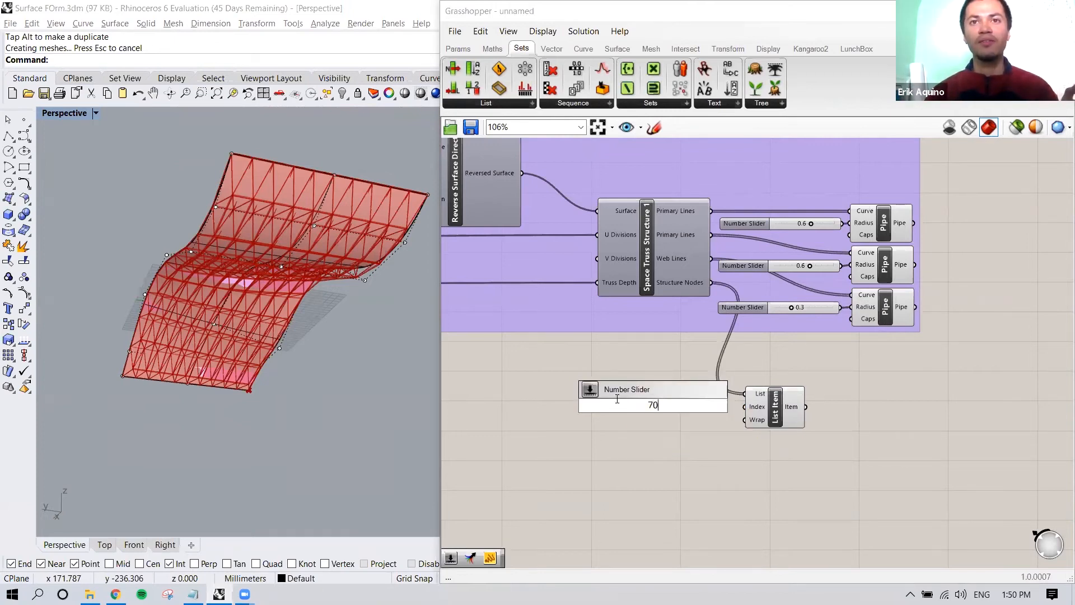
pyautogui.press('Return')
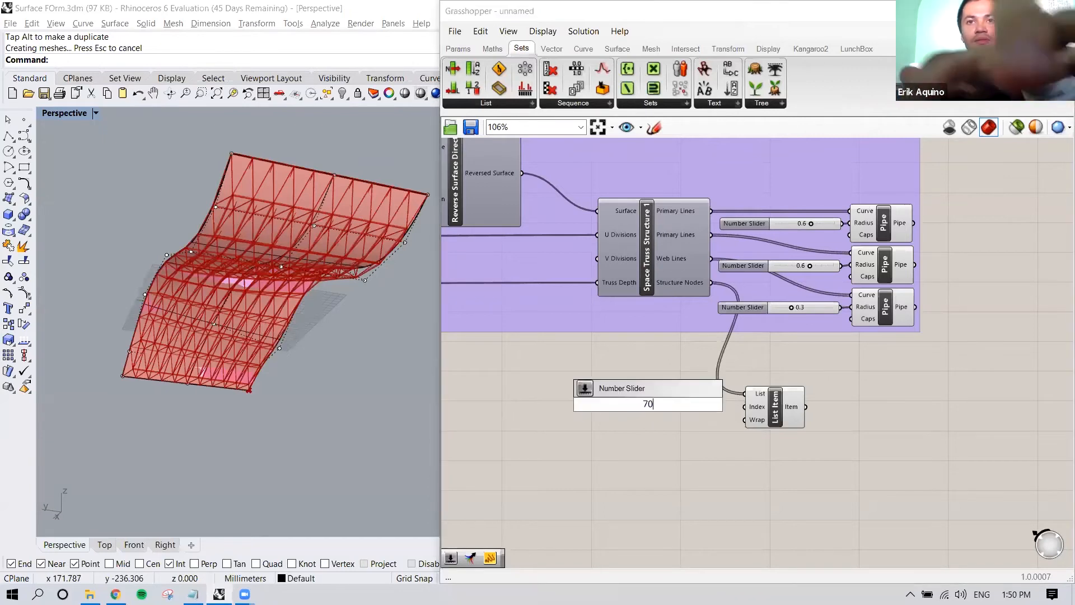
pyautogui.moveTo(705, 405); pyautogui.dragTo(743, 407)
# Lower the slider on List Item's Index input to 12
pyautogui.click(660, 411)
pyautogui.moveTo(683, 410); pyautogui.dragTo(651, 409)
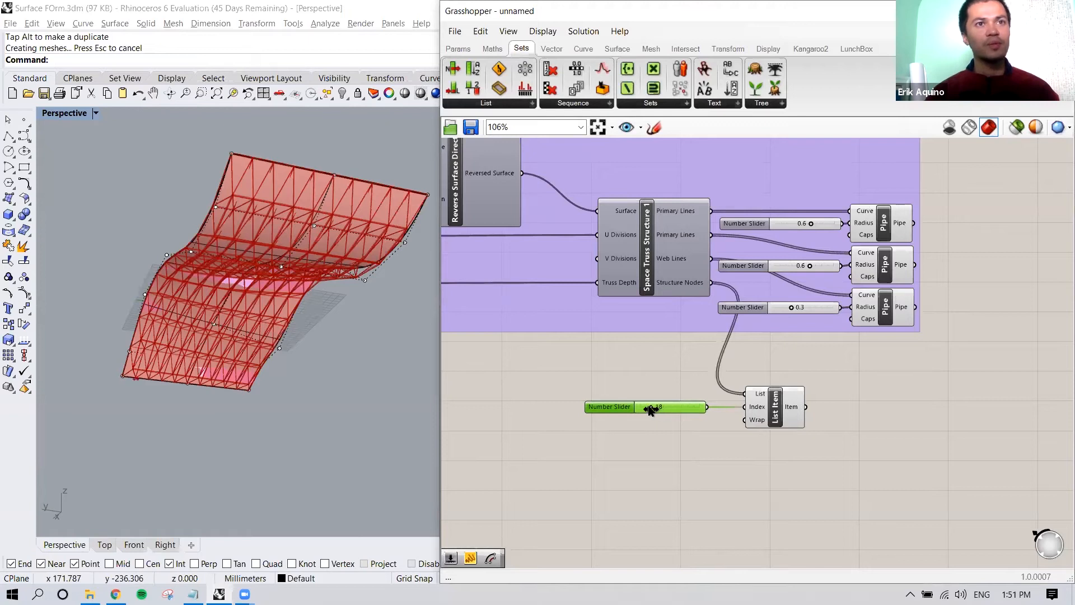
pyautogui.click(707, 424)
pyautogui.moveTo(687, 421); pyautogui.dragTo(724, 417, button='right')
# Set the index slider to 8 to pick a node near the middle of the truss's lower edge
pyautogui.moveTo(228, 370)
pyautogui.mouseDown(button='right')
pyautogui.moveTo(176, 379)
pyautogui.moveTo(263, 377)
pyautogui.moveTo(224, 390)
pyautogui.mouseUp(button='right')
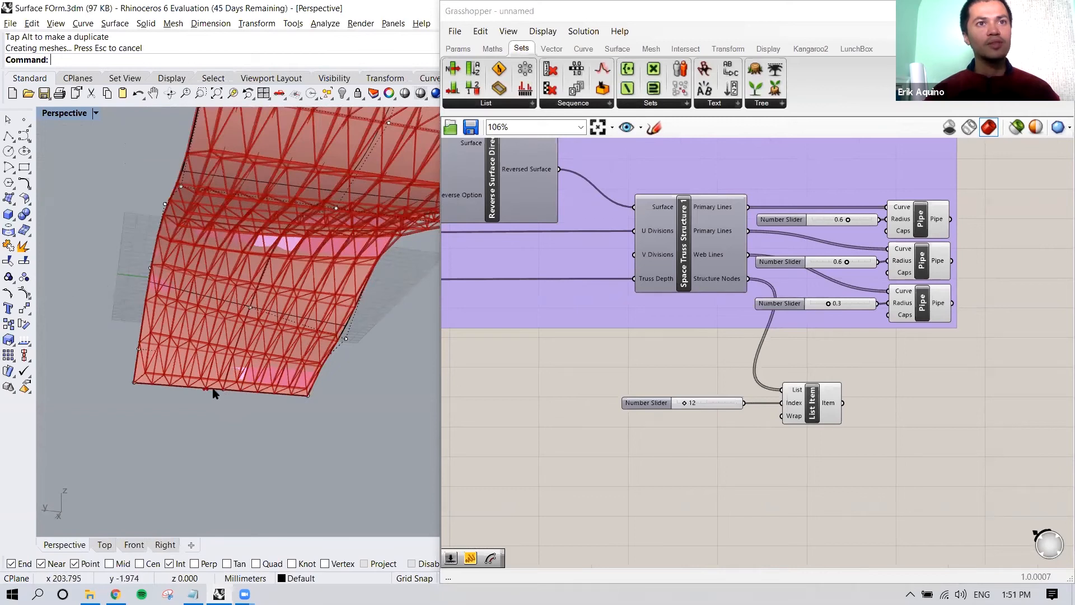
pyautogui.moveTo(238, 392); pyautogui.dragTo(234, 400, button='right')
pyautogui.scroll(3, 685, 409)
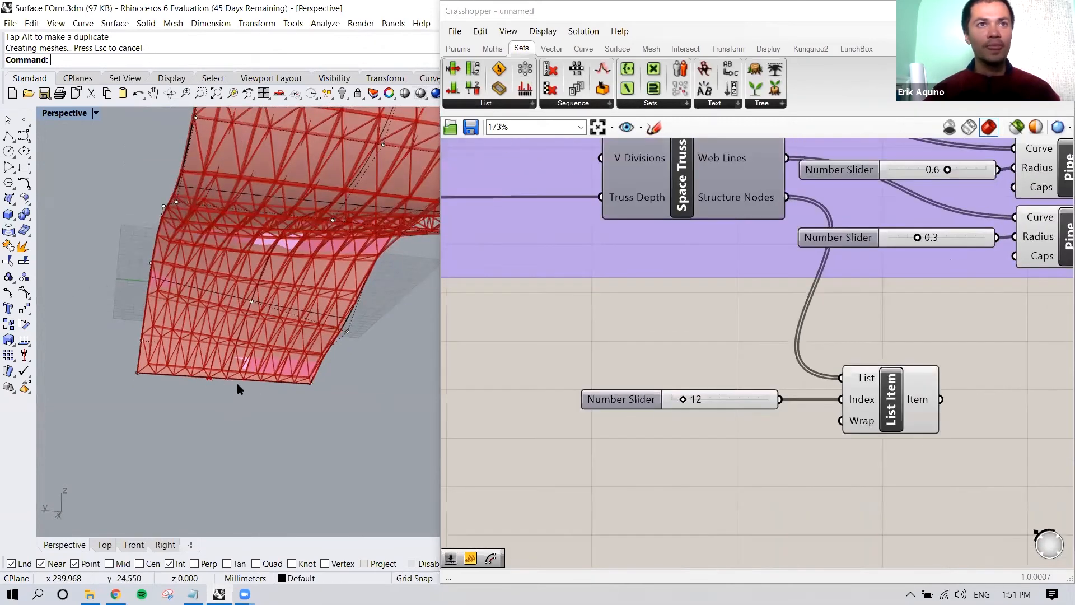
pyautogui.scroll(5, 237, 384)
pyautogui.scroll(2, 224, 384)
pyautogui.scroll(-1, 300, 381)
pyautogui.keyDown('shift'); pyautogui.moveTo(293, 386); pyautogui.dragTo(272, 382, button='right'); pyautogui.keyUp('shift')
pyautogui.moveTo(683, 400); pyautogui.dragTo(682, 400)
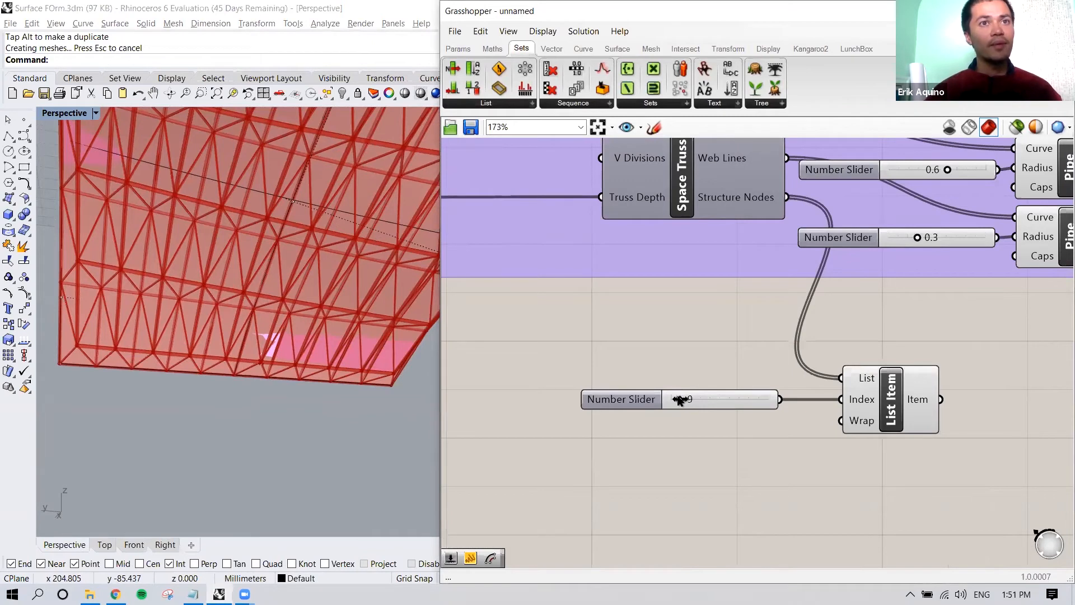
pyautogui.moveTo(273, 367)
pyautogui.mouseDown(button='right')
pyautogui.moveTo(279, 387)
pyautogui.moveTo(274, 356)
pyautogui.mouseUp(button='right')
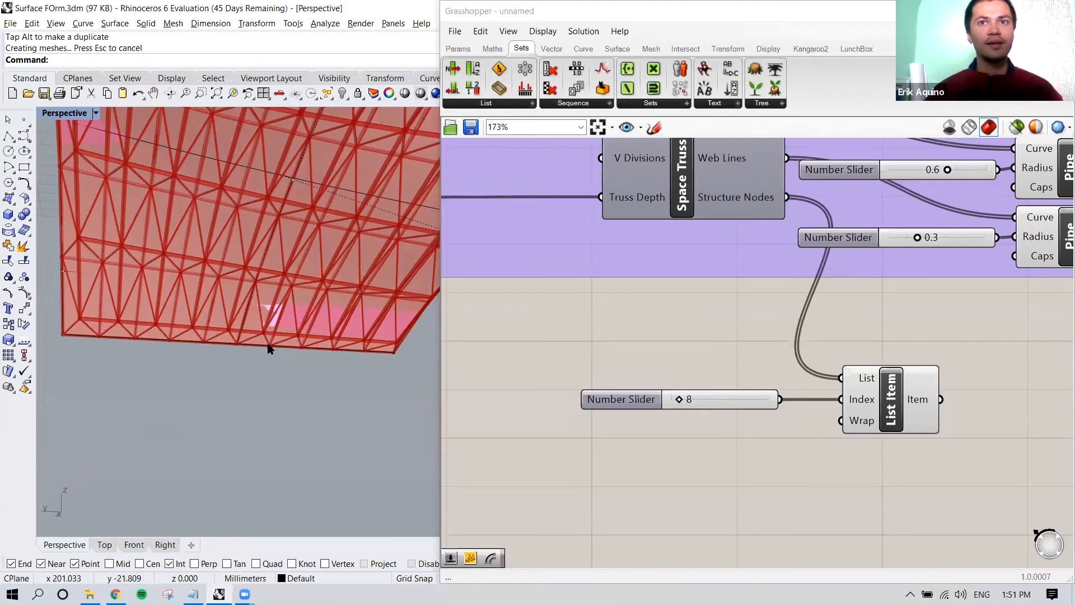
pyautogui.moveTo(269, 348); pyautogui.dragTo(261, 393, button='right')
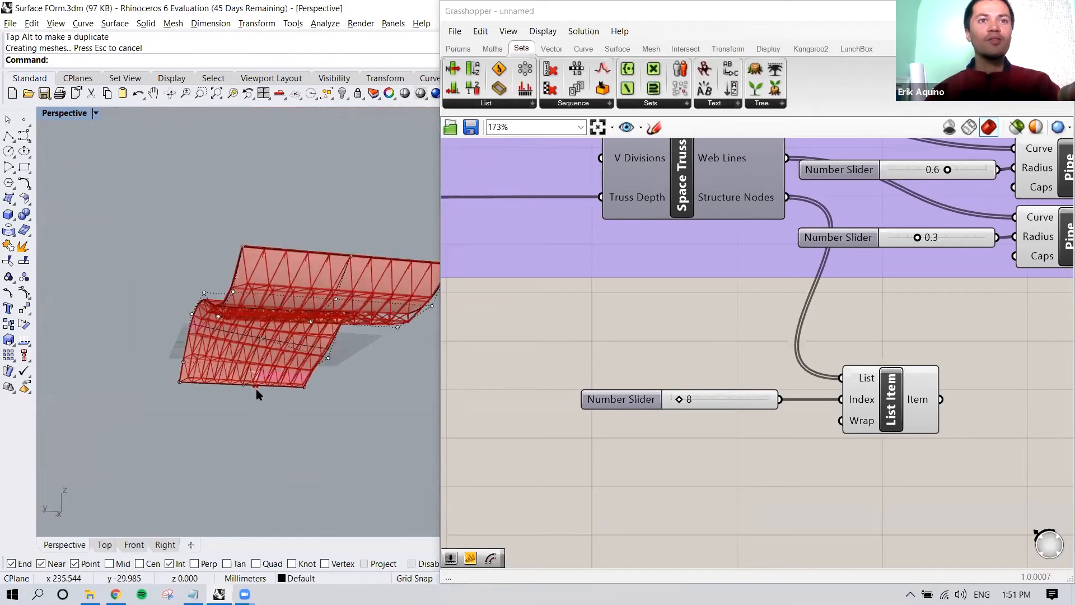
pyautogui.moveTo(278, 343); pyautogui.dragTo(263, 396, button='right')
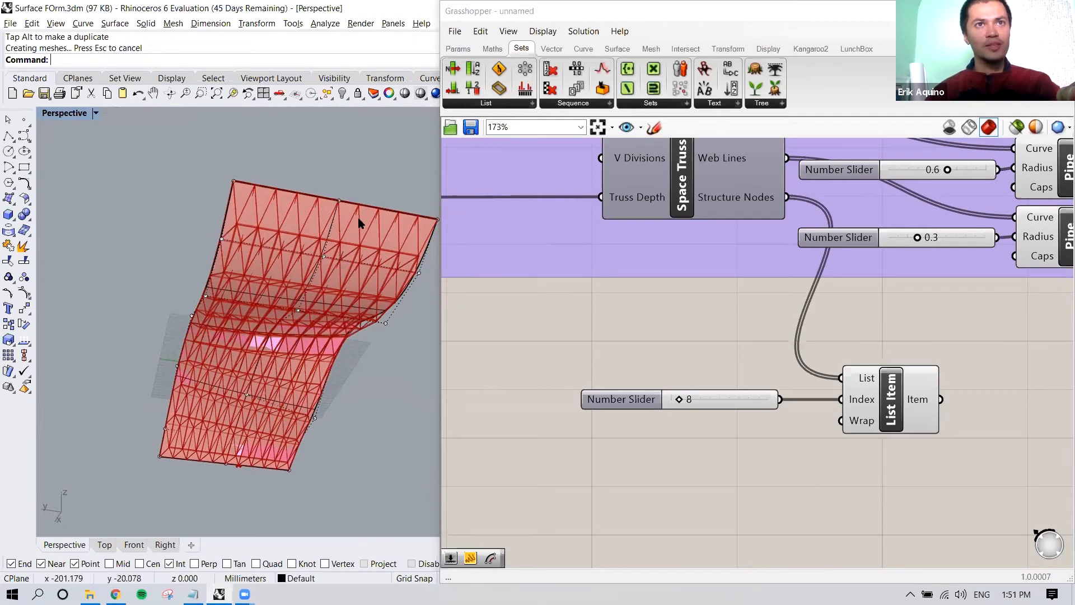
pyautogui.moveTo(261, 386)
pyautogui.mouseDown(button='right')
pyautogui.moveTo(253, 439)
pyautogui.moveTo(265, 394)
pyautogui.mouseUp(button='right')
pyautogui.scroll(4, 254, 439)
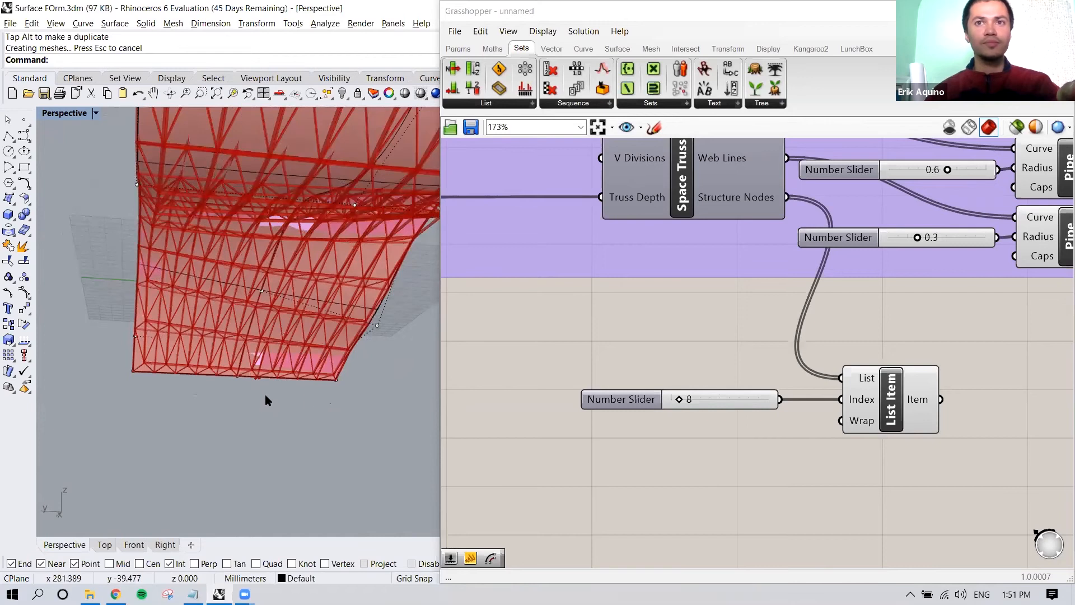
# Add a Series component in front of List Item and move the index slider away to make room
pyautogui.doubleClick(665, 429)
pyautogui.write('series')
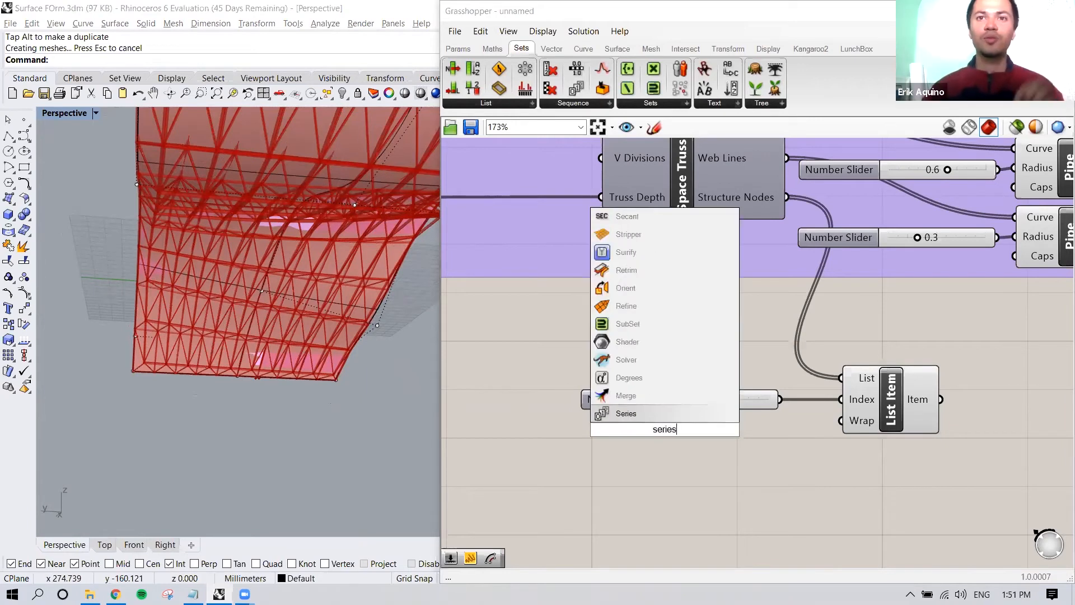
pyautogui.press('Return')
pyautogui.moveTo(679, 434); pyautogui.dragTo(756, 464)
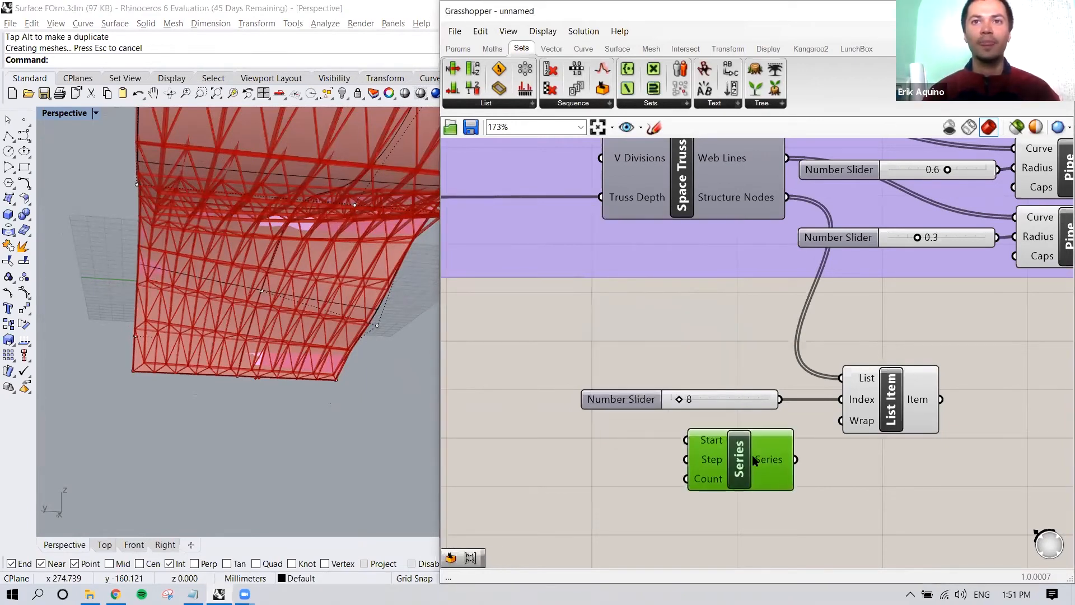
pyautogui.moveTo(737, 408); pyautogui.dragTo(612, 410)
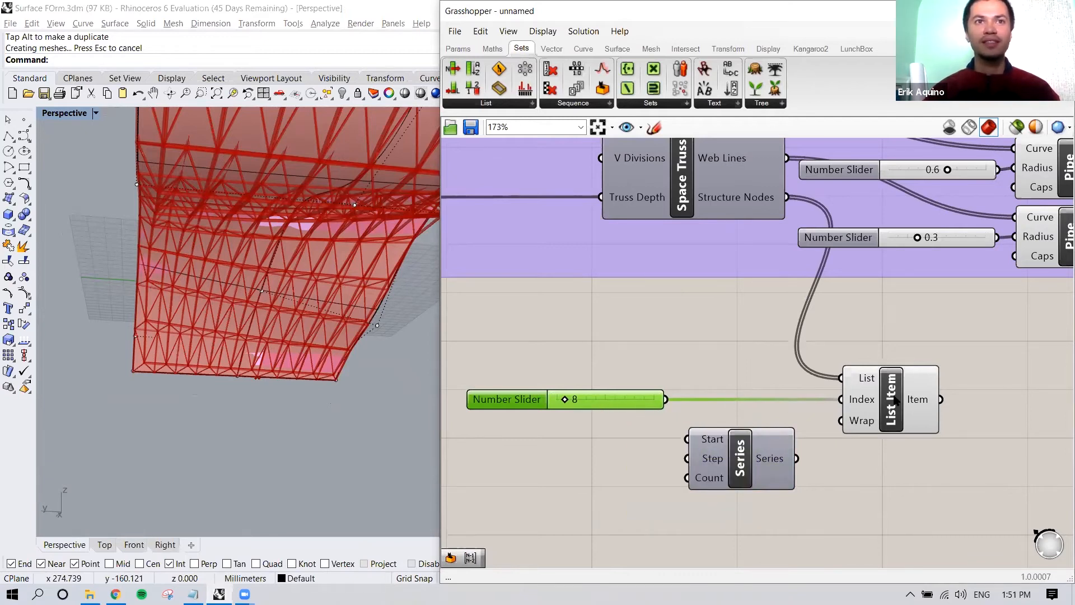
pyautogui.moveTo(222, 373); pyautogui.dragTo(248, 305, button='right')
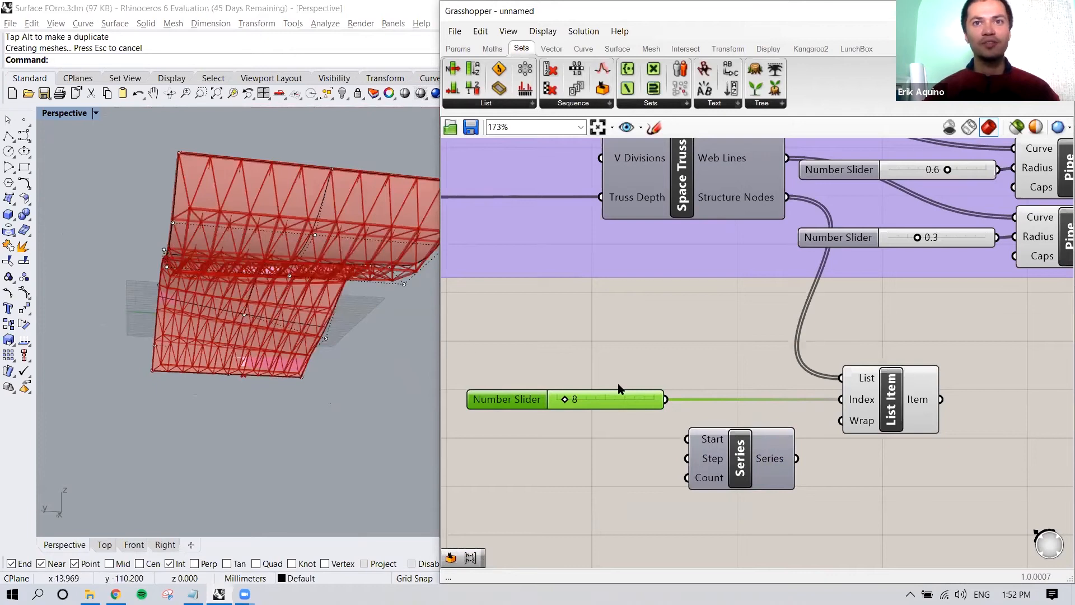
# Connect the slider to the Start input of Series and feed the Series output into List Item's Index
pyautogui.moveTo(605, 405); pyautogui.dragTo(679, 439)
pyautogui.moveTo(620, 422); pyautogui.dragTo(612, 404)
pyautogui.moveTo(736, 465); pyautogui.dragTo(729, 454)
pyautogui.moveTo(619, 442); pyautogui.dragTo(659, 413, button='right')
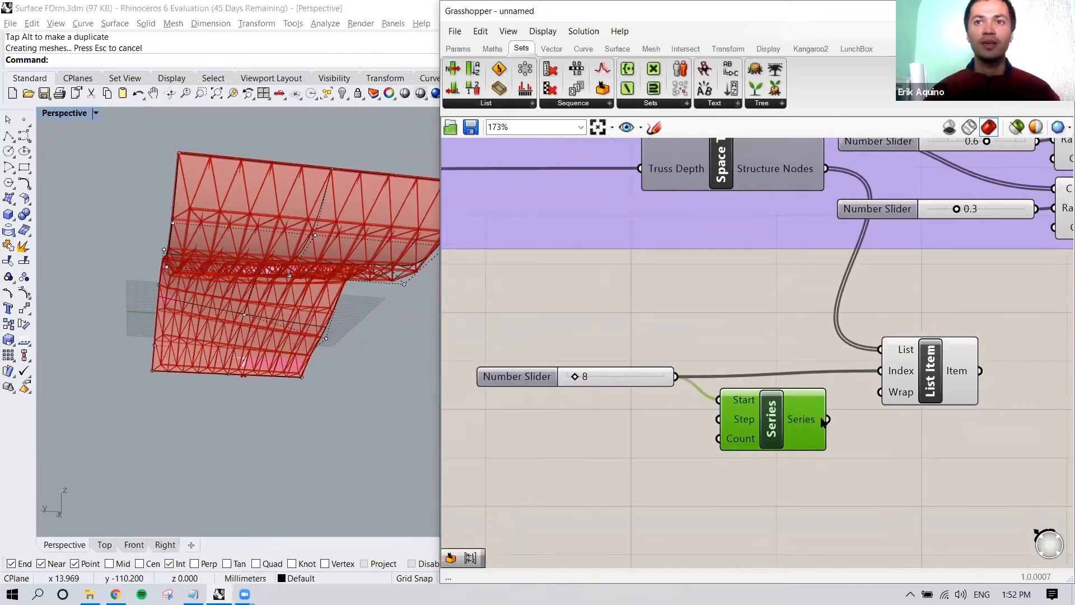
pyautogui.moveTo(829, 423); pyautogui.dragTo(882, 373)
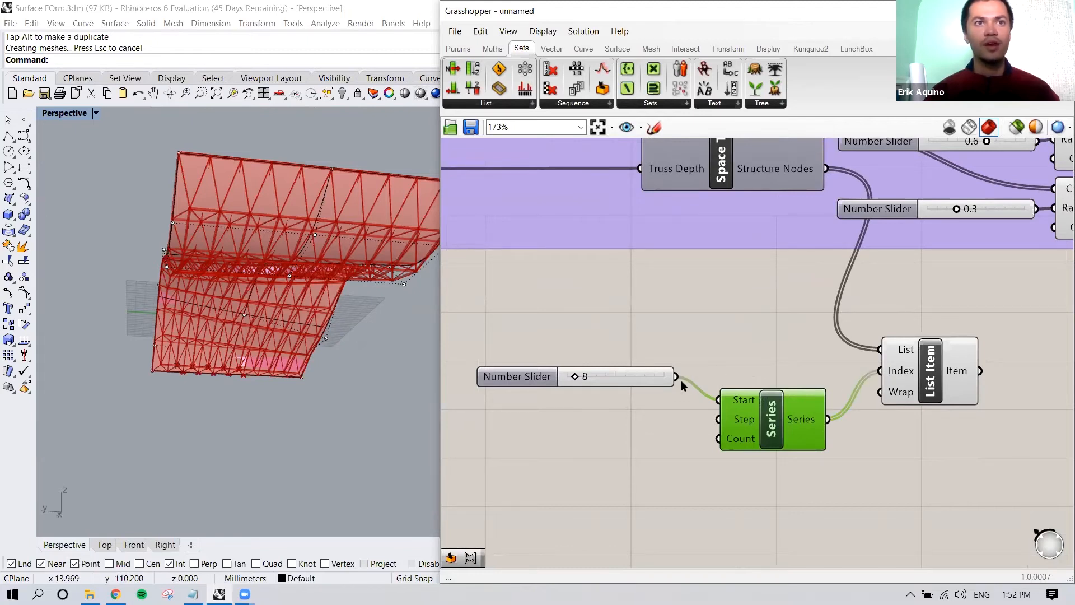
# Duplicate the slider below the original and connect the copy to the Step input of Series
pyautogui.moveTo(224, 382); pyautogui.dragTo(229, 355, button='right')
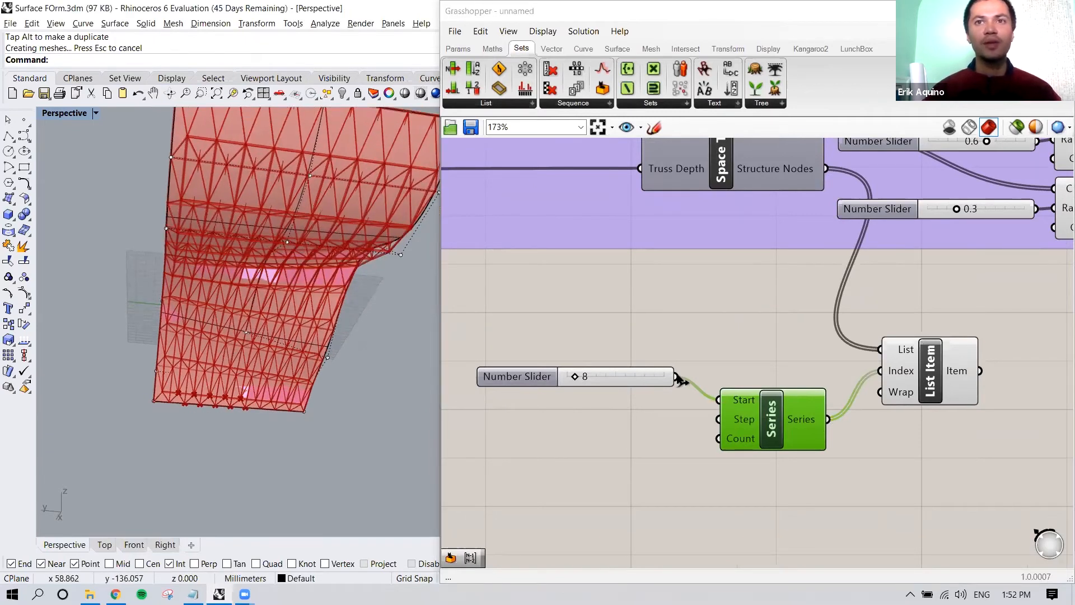
pyautogui.moveTo(241, 396); pyautogui.dragTo(246, 417, button='right')
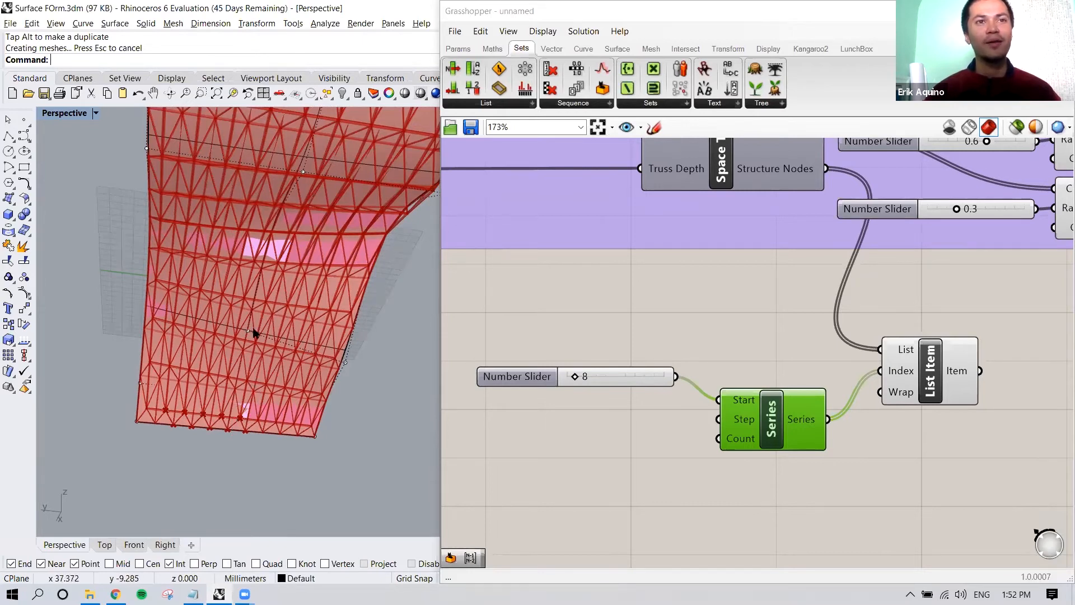
pyautogui.click(621, 382)
pyautogui.keyDown('alt'); pyautogui.moveTo(621, 385); pyautogui.dragTo(714, 426); pyautogui.keyUp('alt')
pyautogui.scroll(3, 269, 408)
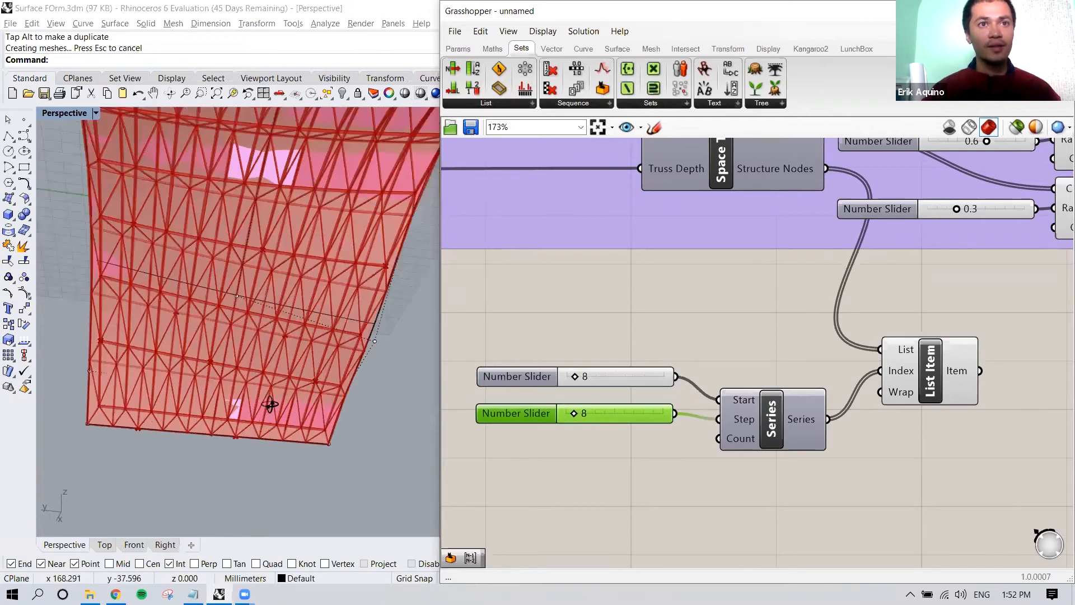
# Highlight the nodes picked by List Item and set the Series Step slider to 21
pyautogui.click(910, 381)
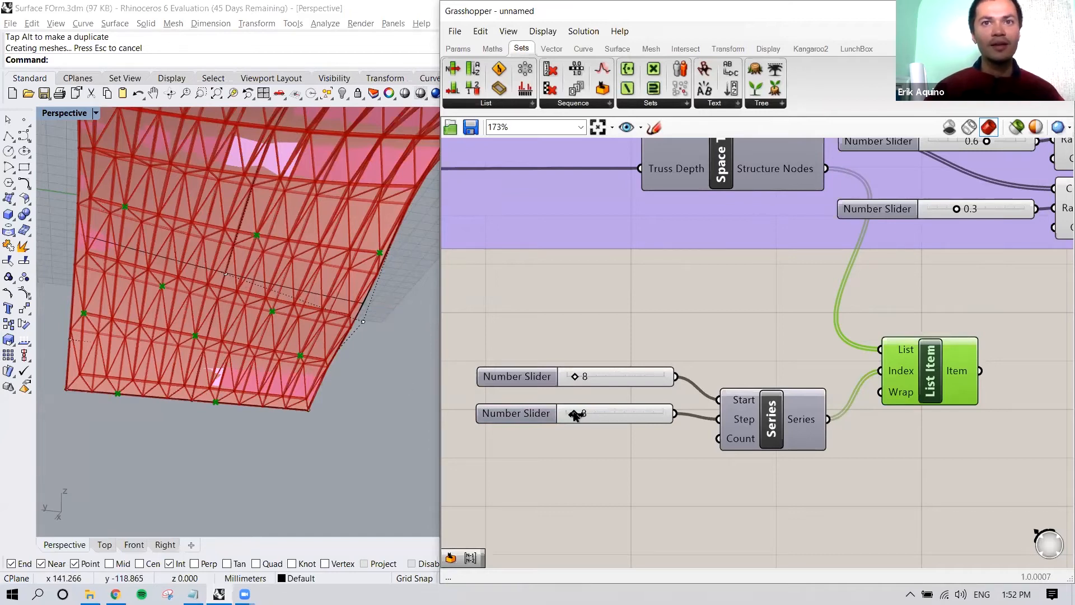
pyautogui.moveTo(577, 416); pyautogui.dragTo(586, 414)
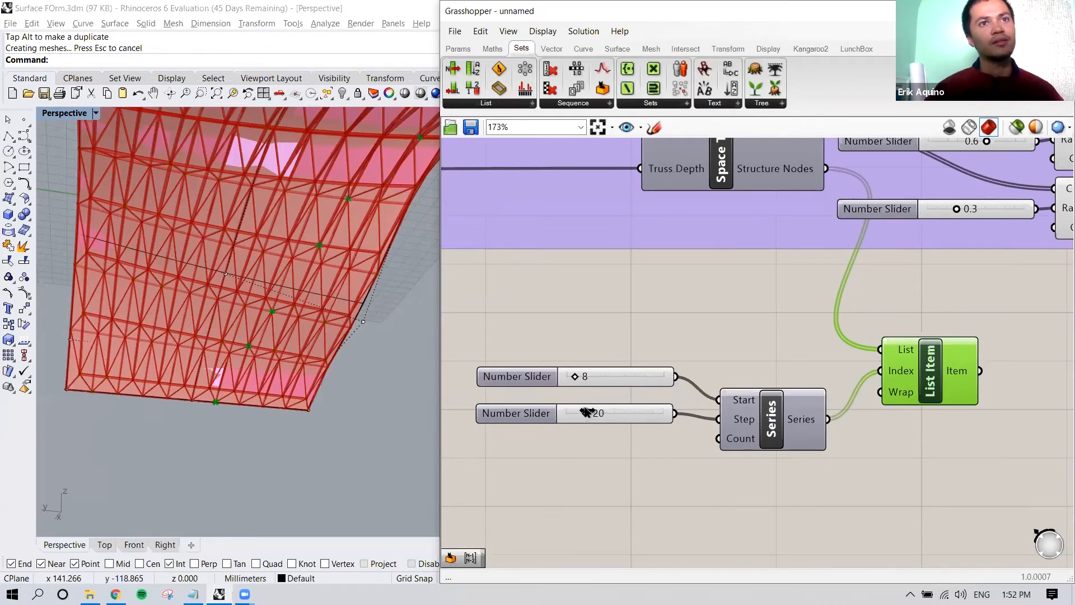
pyautogui.moveTo(586, 412); pyautogui.dragTo(588, 411)
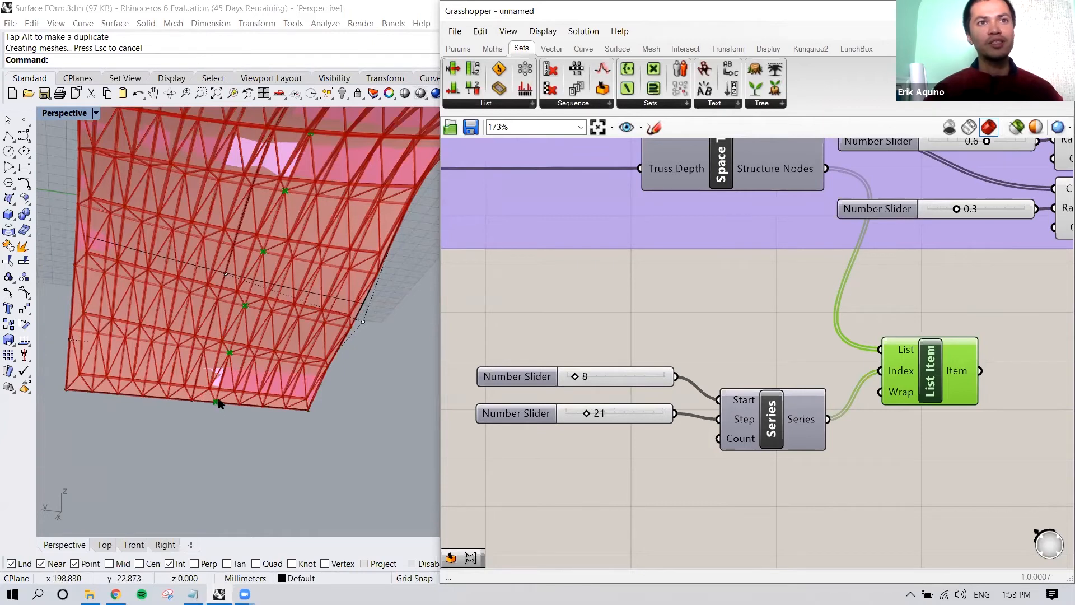
pyautogui.moveTo(231, 355); pyautogui.dragTo(220, 355, button='right')
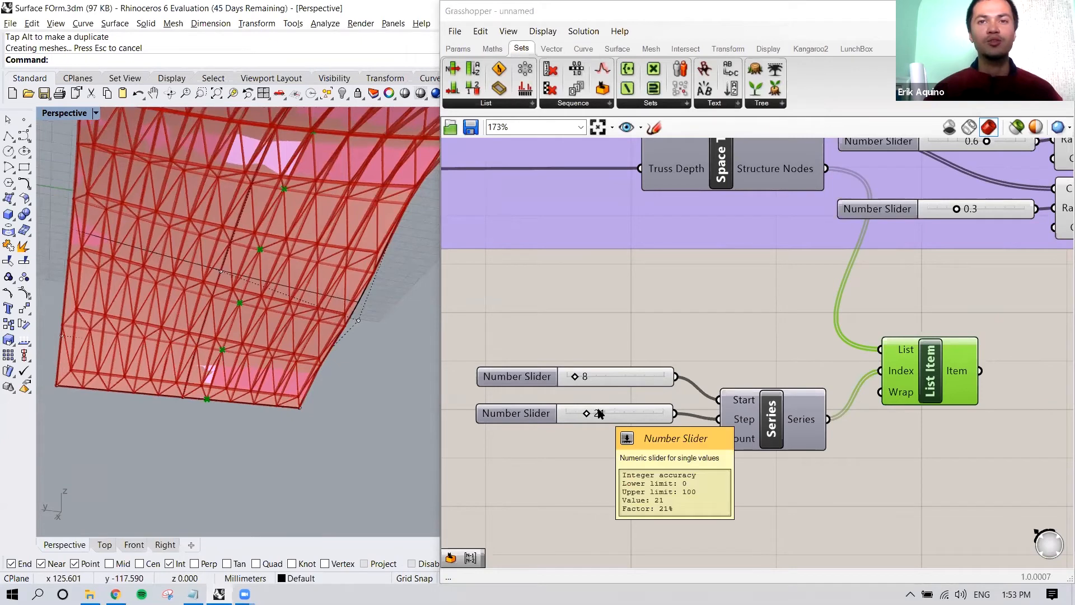
pyautogui.scroll(-2, 600, 413)
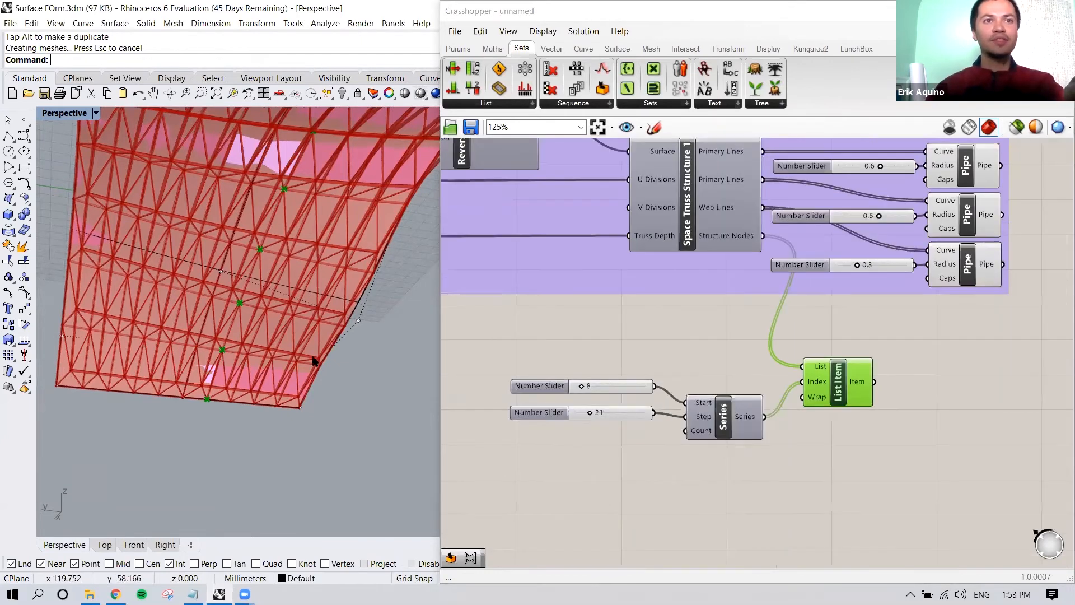
pyautogui.moveTo(277, 404); pyautogui.dragTo(252, 343, button='right')
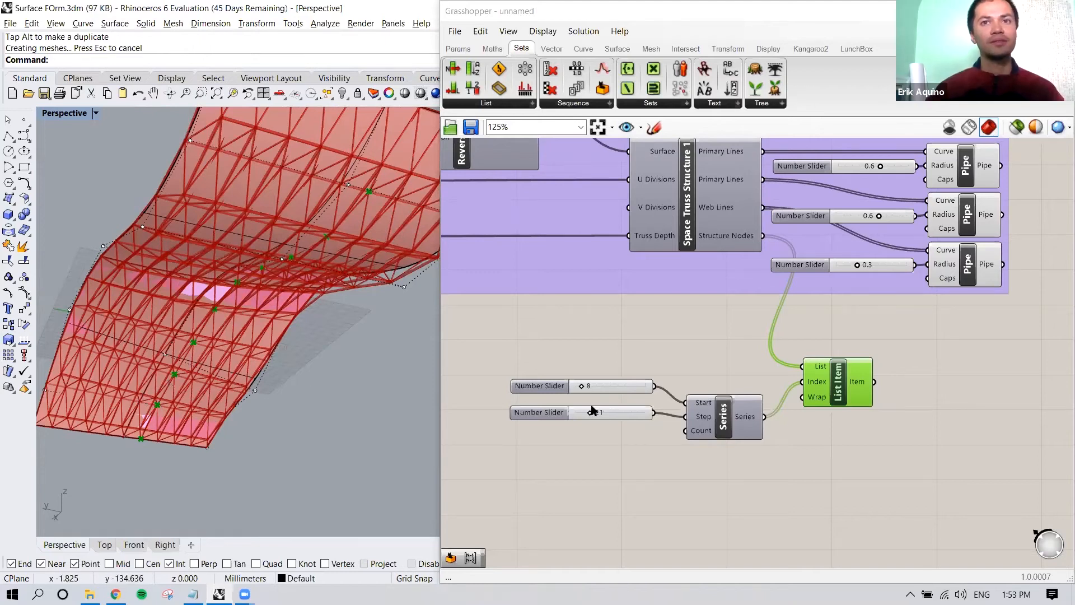
# Try a Step value of 50 for the Series that drives the node selection
pyautogui.moveTo(589, 414); pyautogui.dragTo(610, 416)
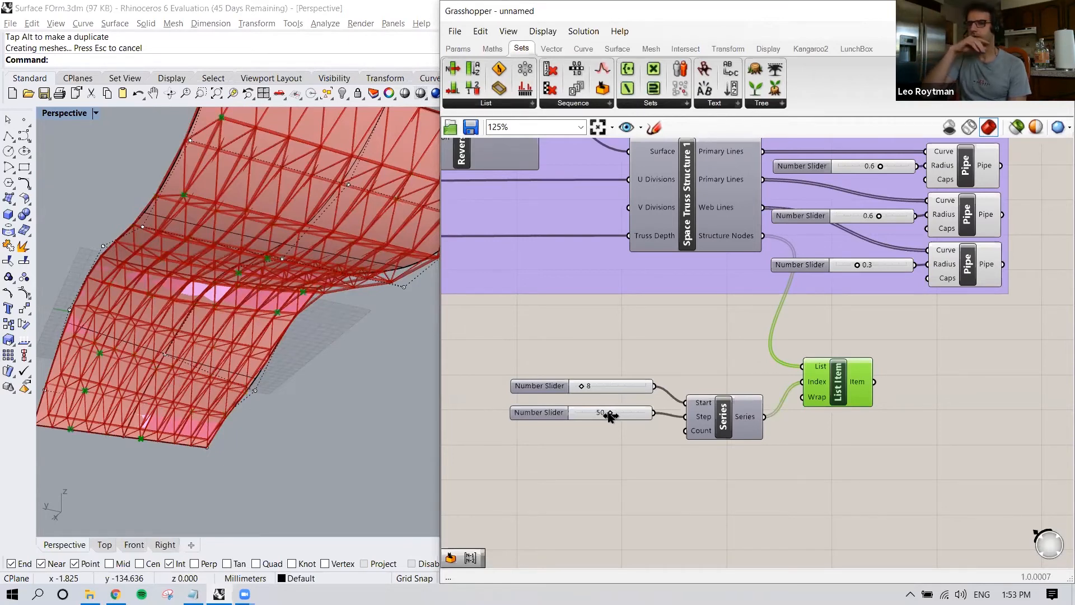
pyautogui.scroll(-2, 624, 336)
pyautogui.moveTo(625, 337); pyautogui.dragTo(713, 392, button='right')
pyautogui.moveTo(639, 363); pyautogui.dragTo(710, 375, button='right')
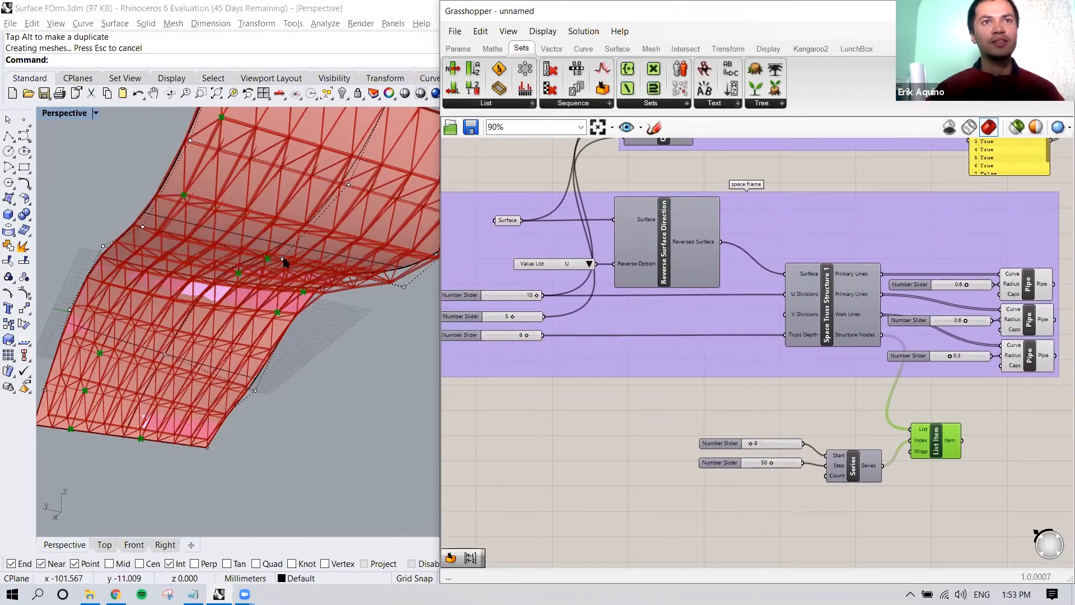
pyautogui.scroll(4, 784, 469)
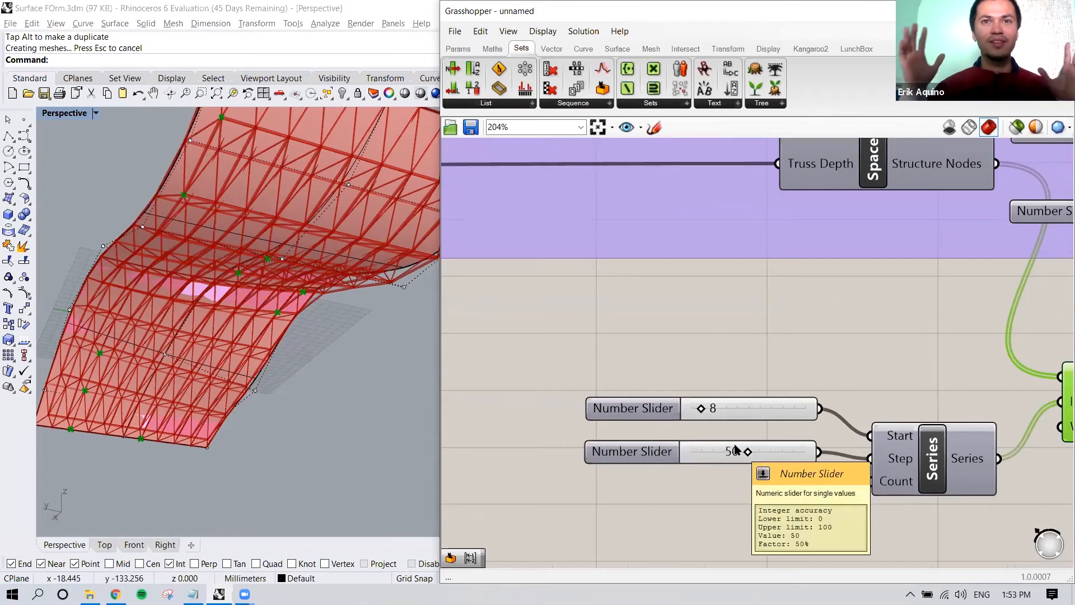
# Return the Series Step slider to 21 and leave only that slider selected
pyautogui.moveTo(746, 453); pyautogui.dragTo(717, 452)
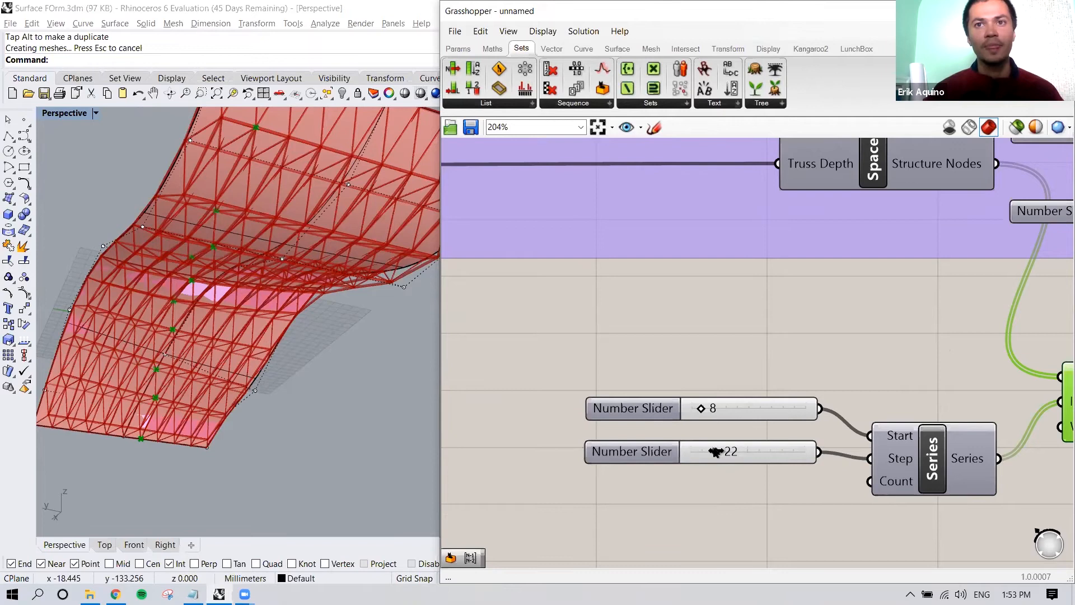
pyautogui.click(728, 501)
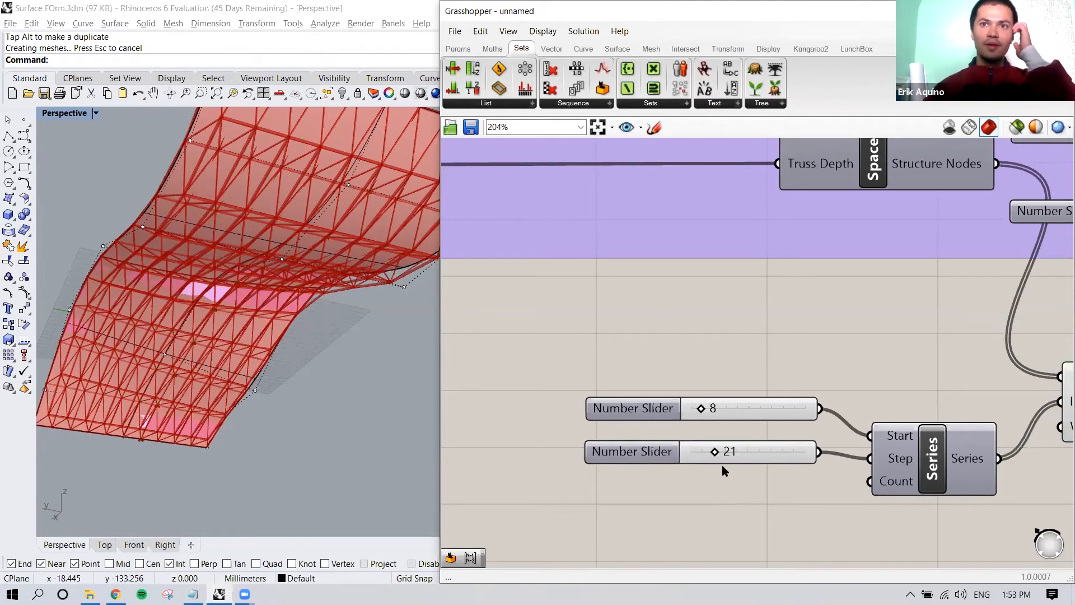
pyautogui.click(749, 457)
pyautogui.moveTo(886, 487)
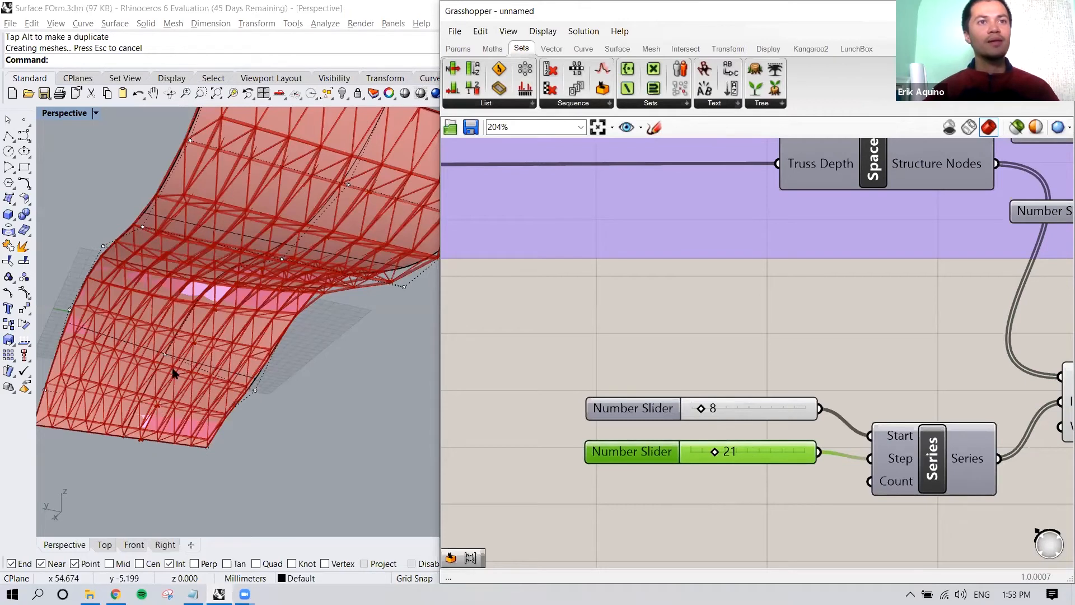
pyautogui.scroll(-3, 186, 348)
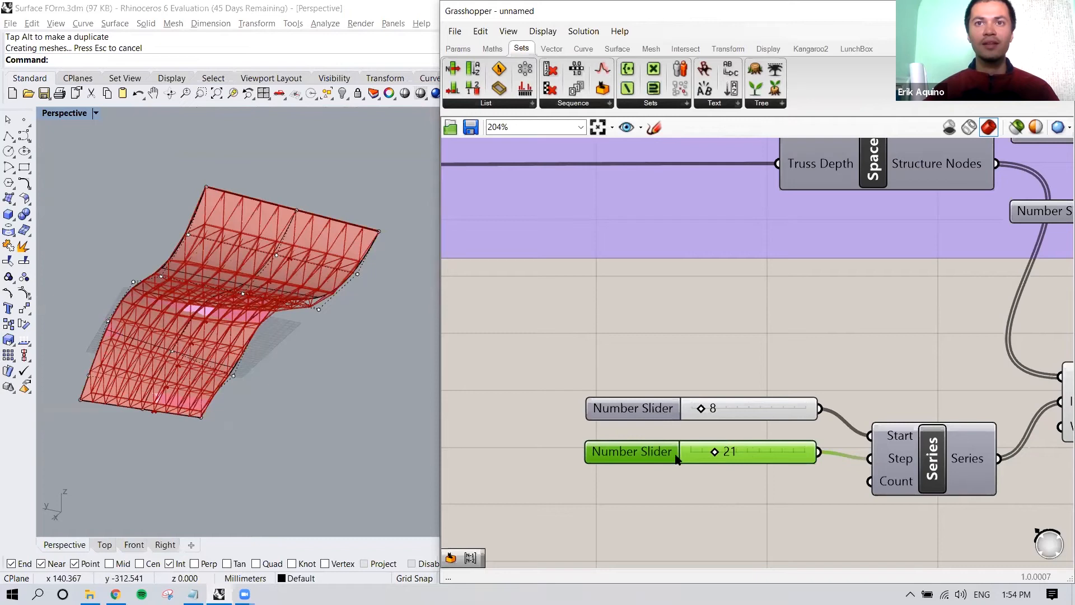
# Duplicate the Step slider below the original and connect the copy to the Count input of Series
pyautogui.keyDown('alt'); pyautogui.moveTo(673, 455); pyautogui.dragTo(646, 486); pyautogui.keyUp('alt')
pyautogui.moveTo(821, 485); pyautogui.dragTo(869, 481)
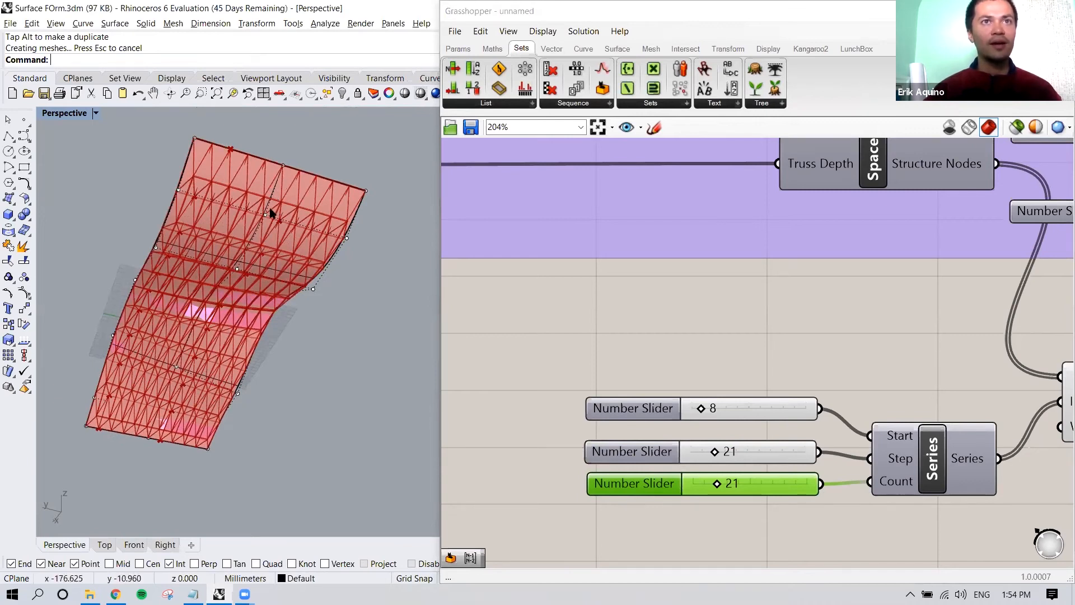
pyautogui.moveTo(1062, 420); pyautogui.dragTo(1058, 417, button='right')
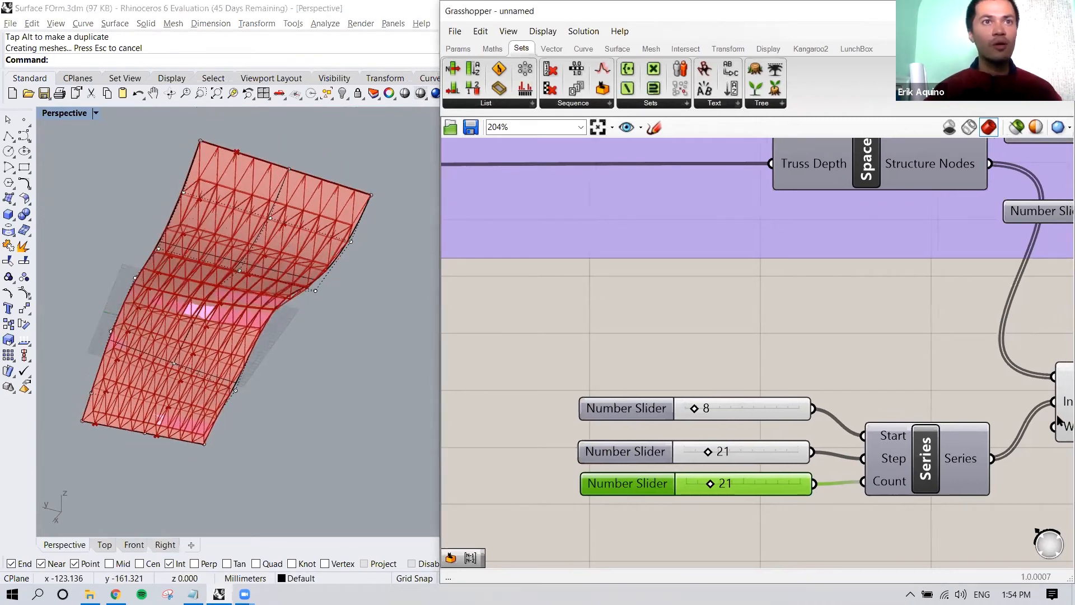
# Highlight the nodes picked by List Item and set the Series Count slider to 10
pyautogui.click(1057, 416)
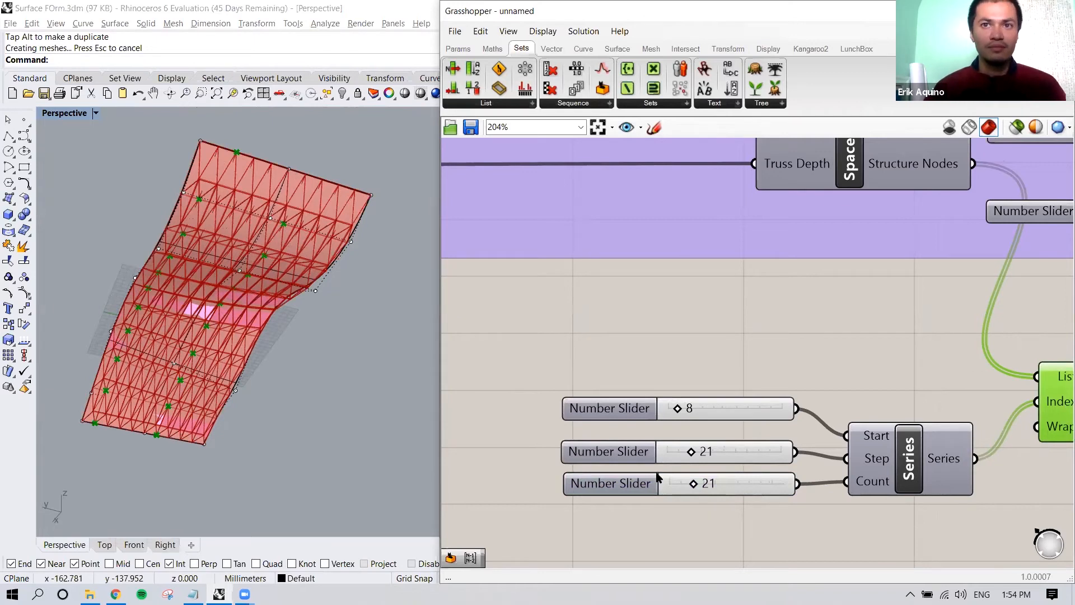
pyautogui.moveTo(693, 485); pyautogui.dragTo(683, 486)
pyautogui.moveTo(279, 401); pyautogui.dragTo(309, 387, button='right')
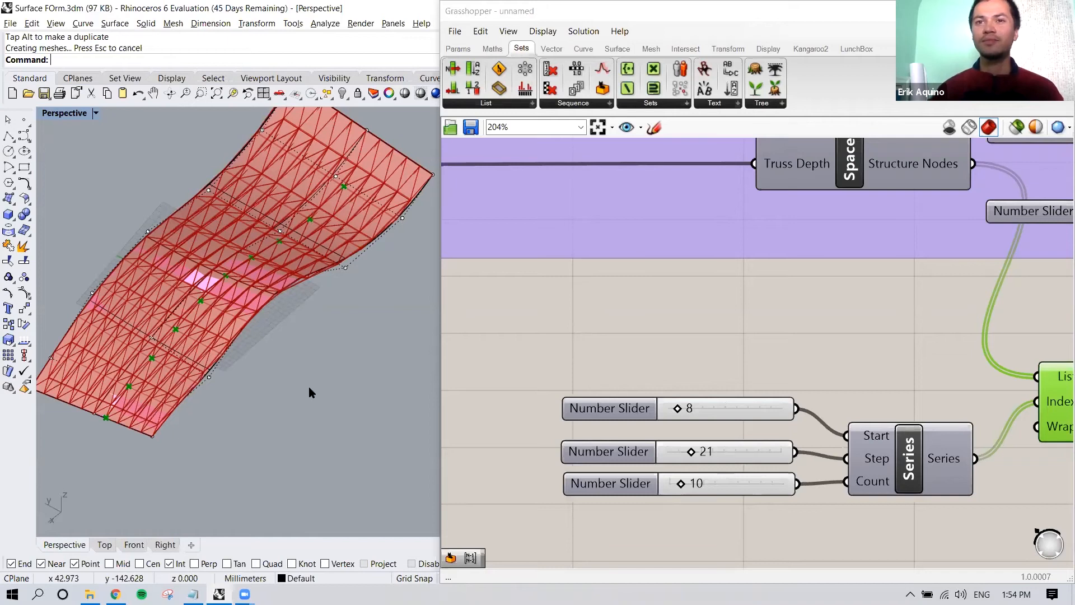
pyautogui.scroll(-2, 641, 353)
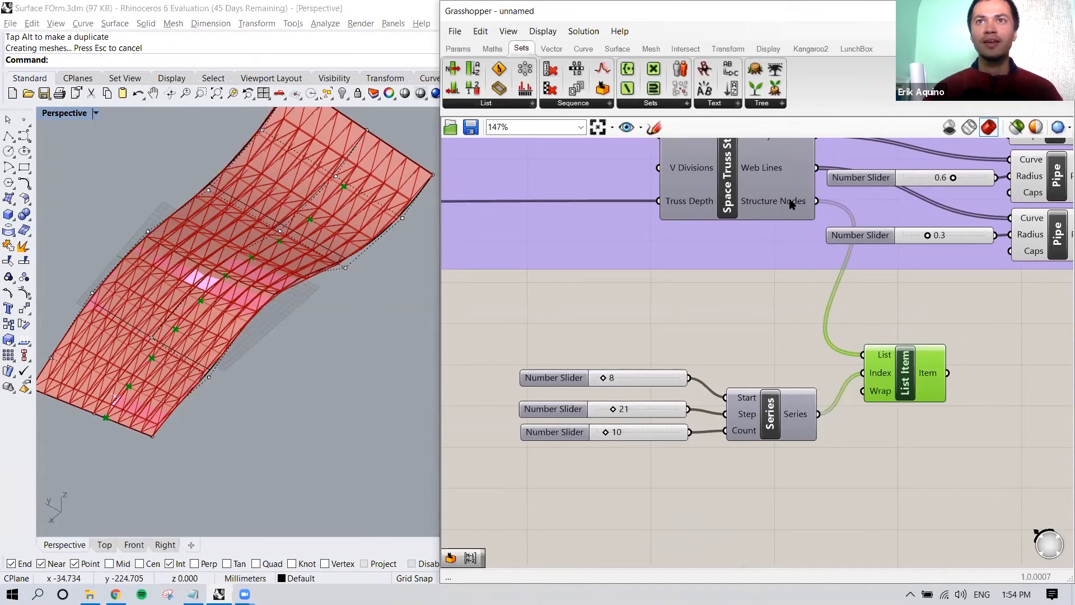
# Read the list of index numbers output by the Series component and shift the Start slider slightly closer to the Step slider
pyautogui.moveTo(792, 204)
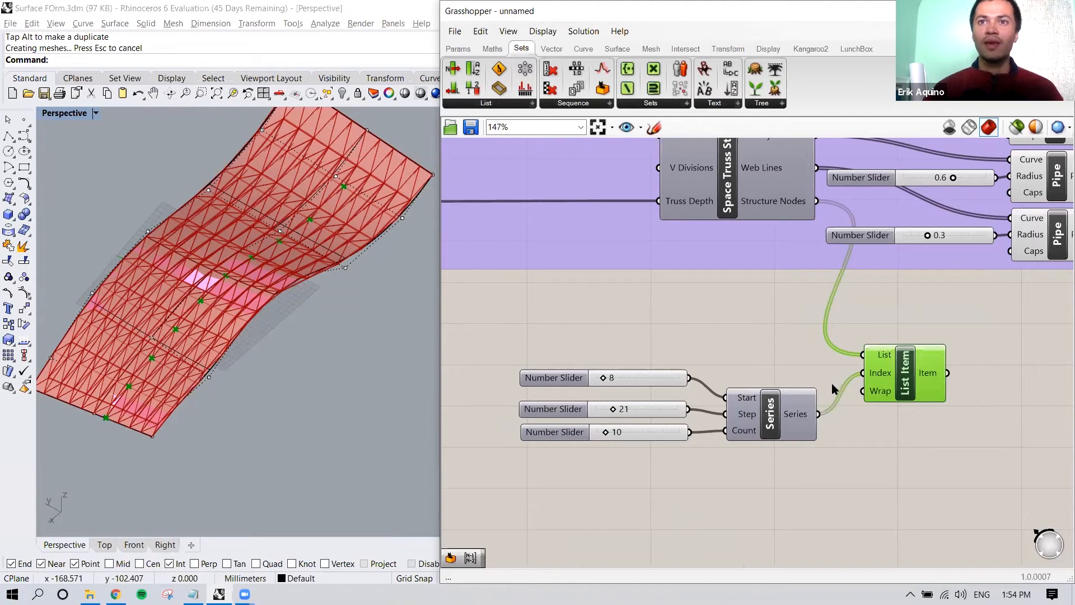
pyautogui.click(772, 406)
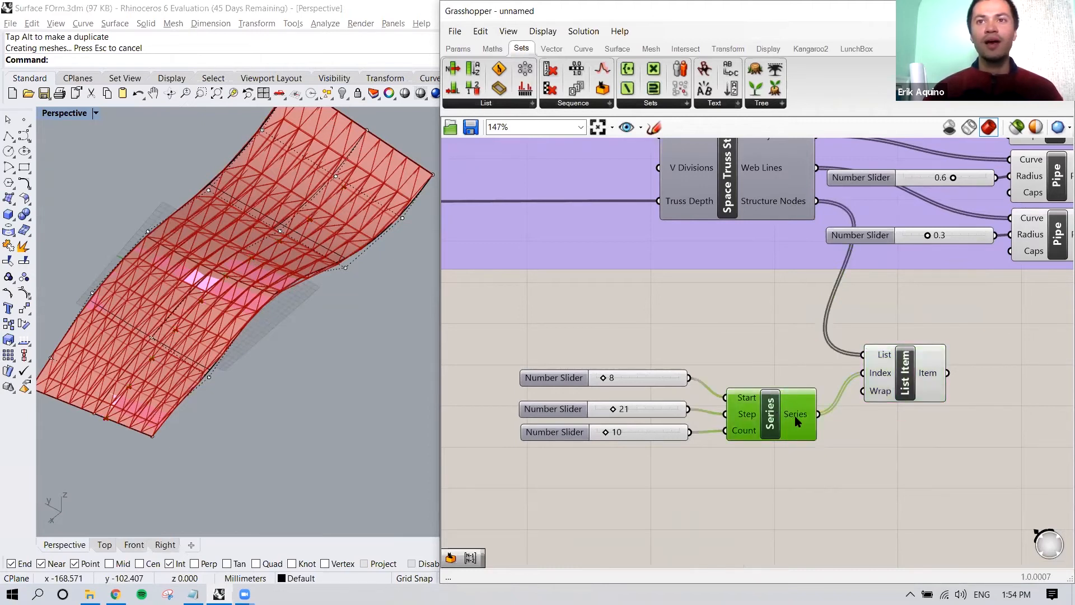
pyautogui.moveTo(796, 417)
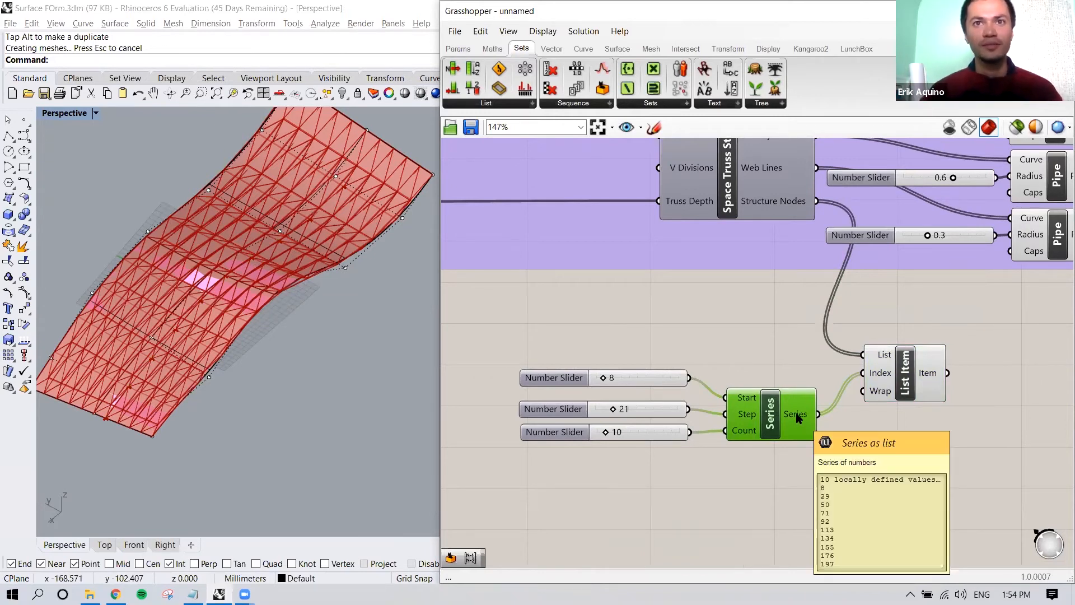
pyautogui.moveTo(654, 379); pyautogui.dragTo(655, 384)
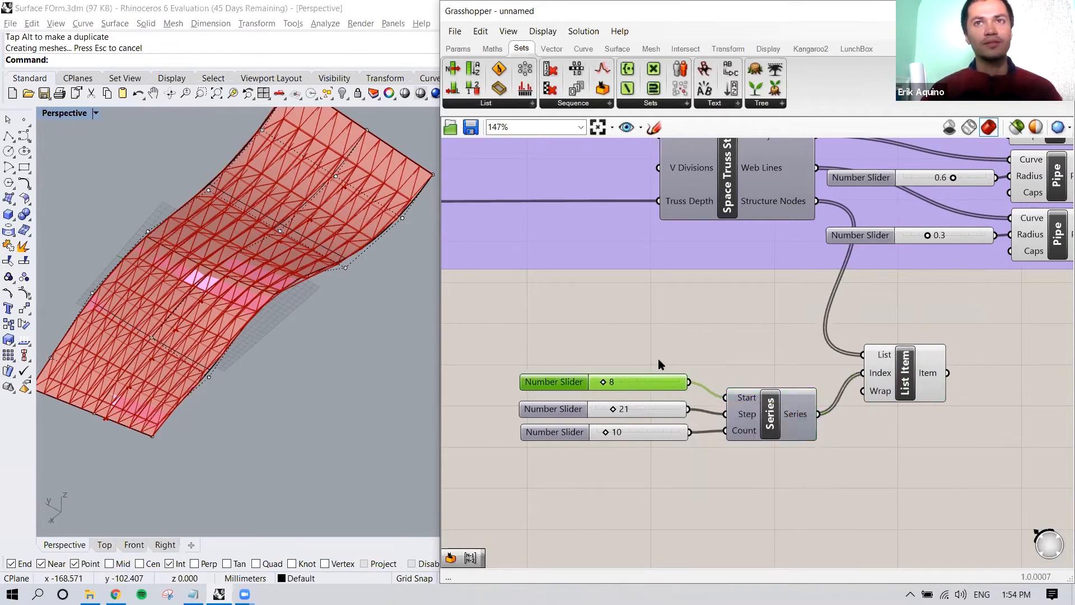
# Duplicate the three sliders, Series and List Item together and place the copy directly below the original group
pyautogui.moveTo(365, 386); pyautogui.dragTo(369, 295, button='right')
pyautogui.scroll(4, 159, 371)
pyautogui.moveTo(141, 406); pyautogui.dragTo(241, 360, button='right')
pyautogui.scroll(3, 146, 361)
pyautogui.scroll(-2, 126, 363)
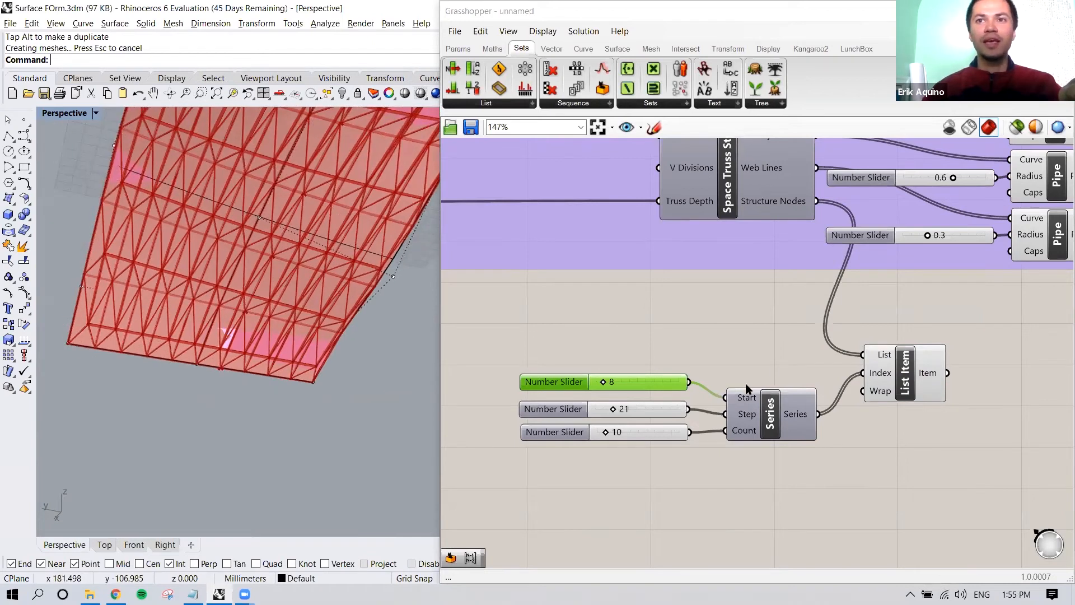
pyautogui.moveTo(907, 464); pyautogui.dragTo(631, 360)
pyautogui.moveTo(773, 443); pyautogui.dragTo(724, 397, button='right')
pyautogui.keyDown('alt'); pyautogui.moveTo(826, 339); pyautogui.dragTo(843, 473); pyautogui.keyUp('alt')
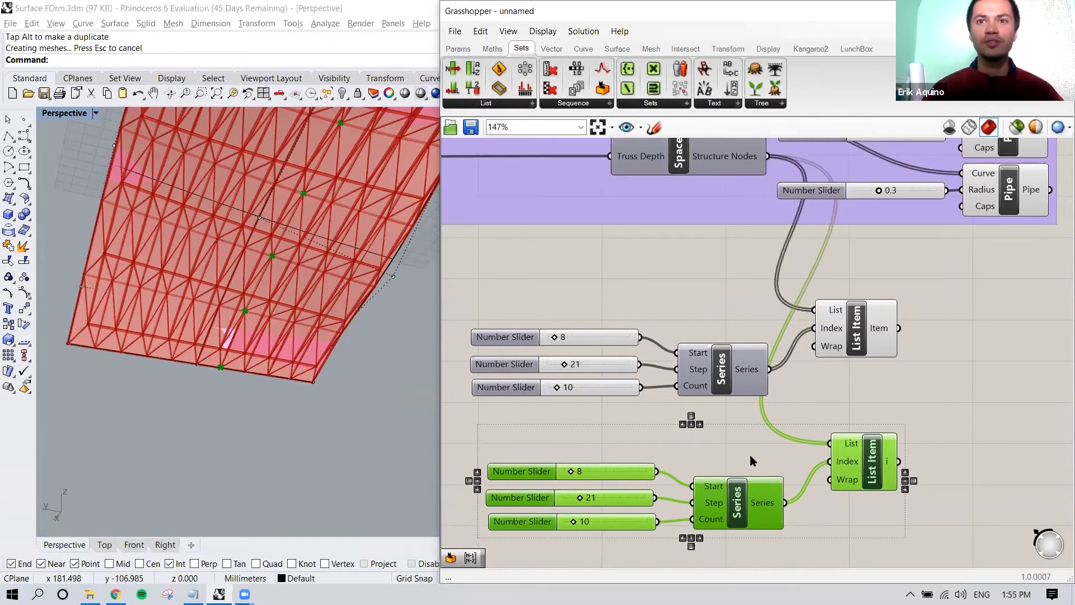
pyautogui.click(699, 458)
# Highlight the nodes picked by the copied List Item and set the copied Start slider to 6
pyautogui.scroll(5, 209, 344)
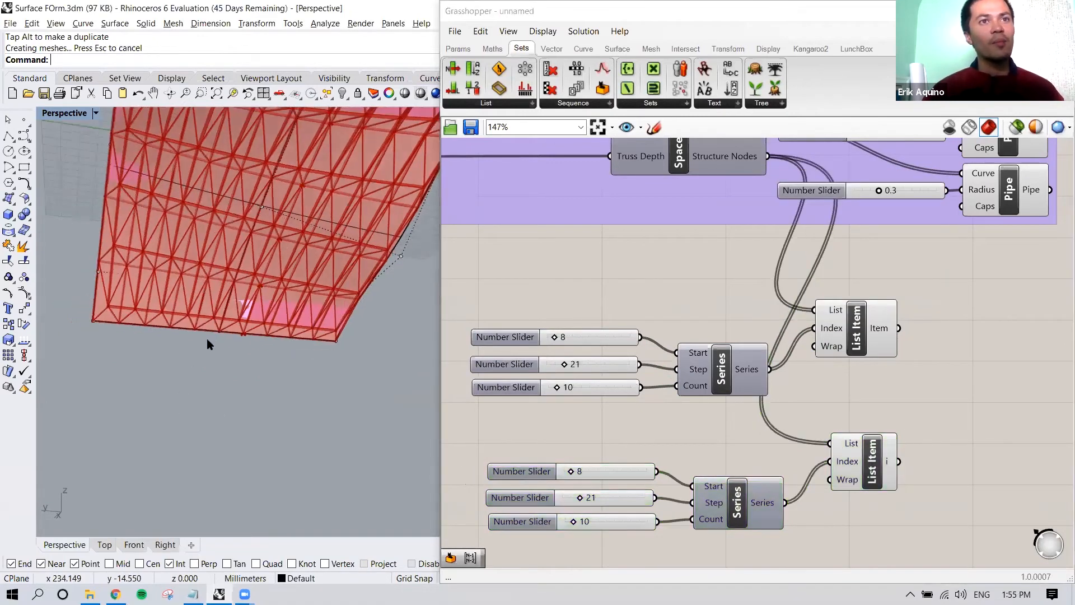
pyautogui.click(871, 460)
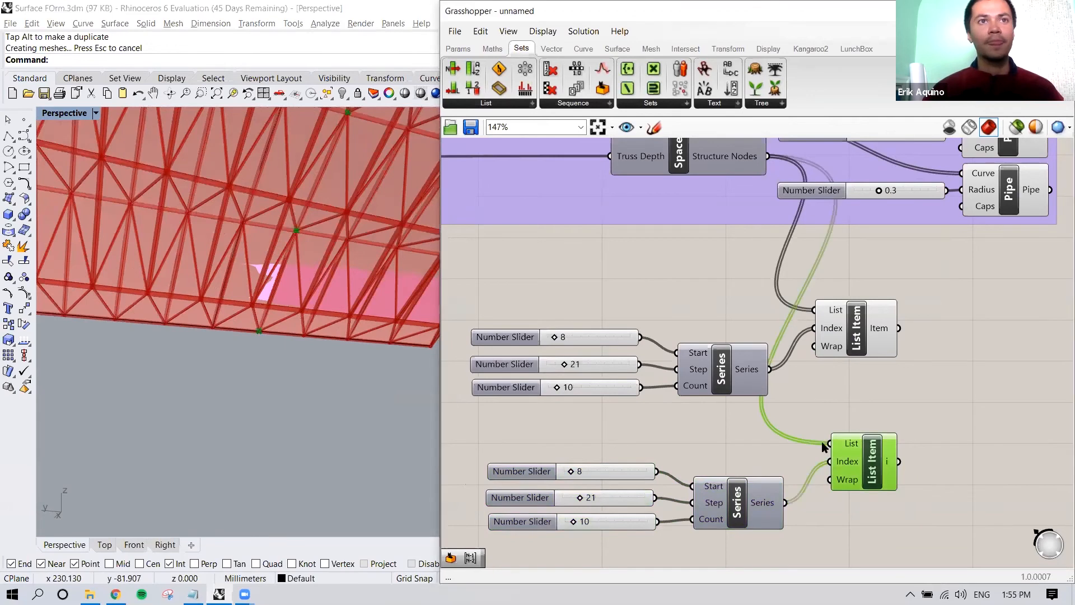
pyautogui.scroll(-2, 209, 322)
pyautogui.moveTo(219, 320)
pyautogui.mouseDown(button='right')
pyautogui.moveTo(232, 313)
pyautogui.moveTo(209, 326)
pyautogui.mouseUp(button='right')
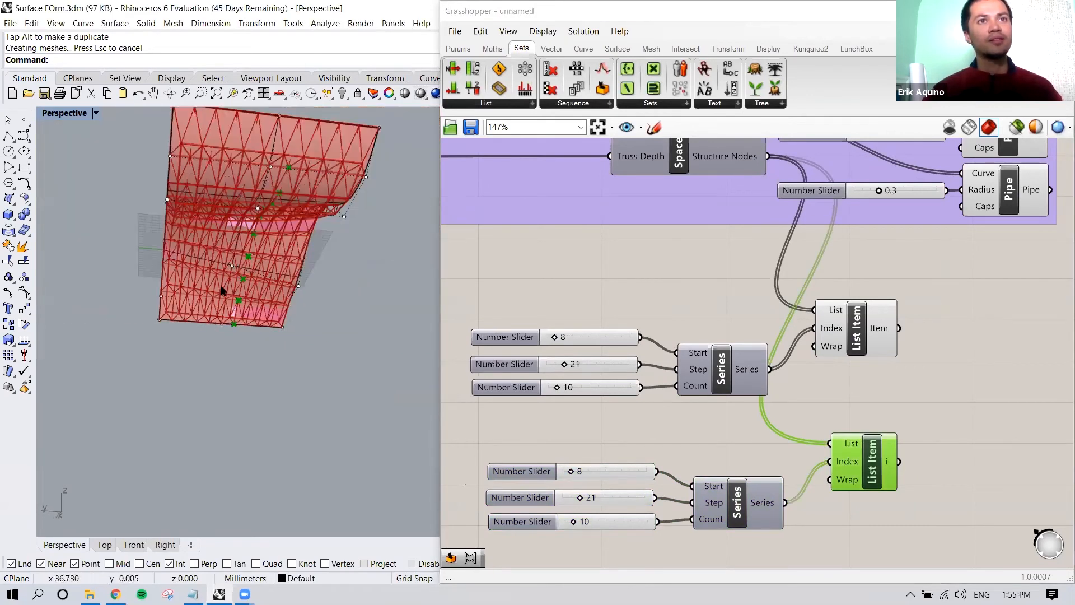
pyautogui.scroll(2, 207, 330)
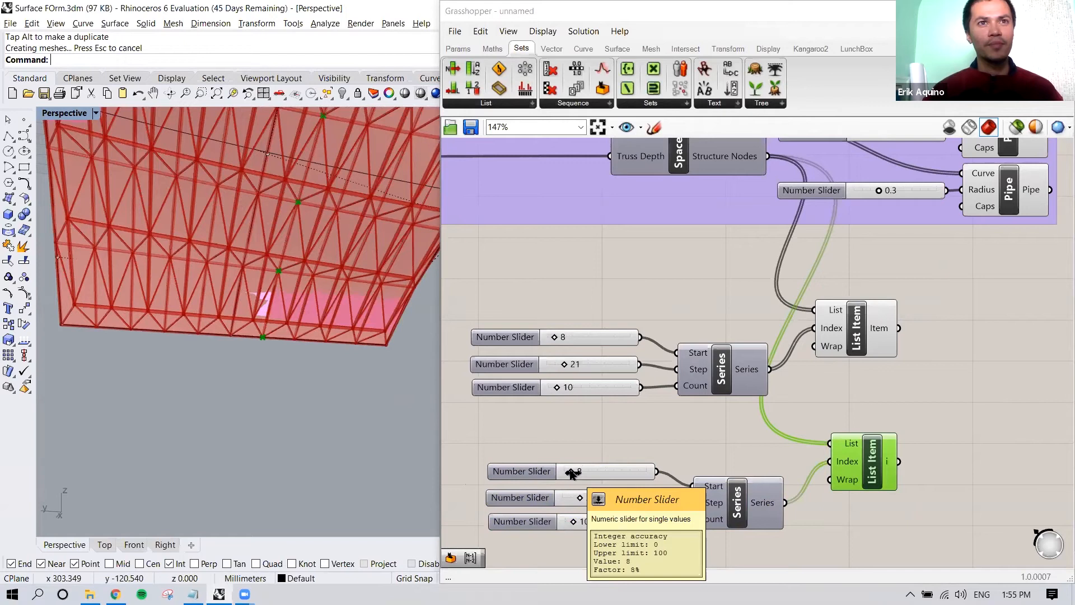
pyautogui.moveTo(571, 472); pyautogui.dragTo(568, 473)
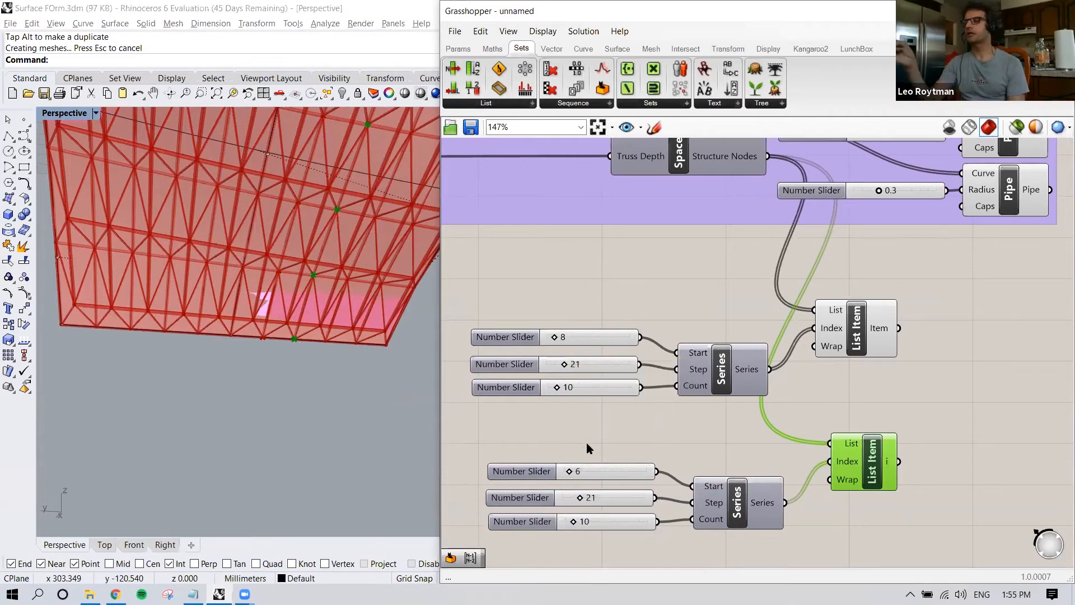
pyautogui.click(594, 432)
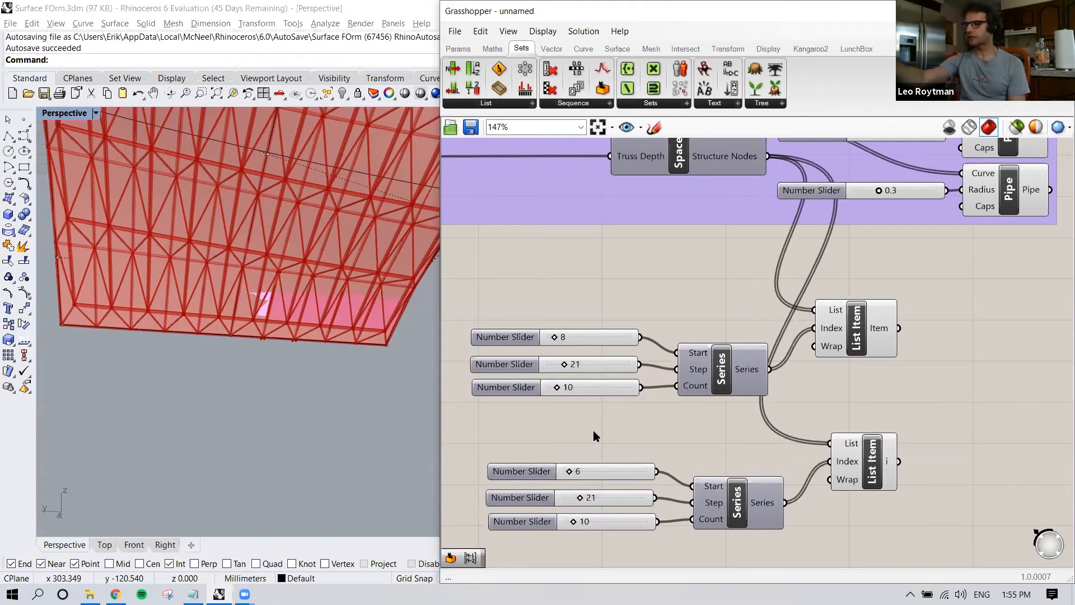
# Align the copied sliders and Series under the originals, feed the original Count slider into the second Series, and delete the duplicate Count slider
pyautogui.moveTo(718, 448); pyautogui.dragTo(483, 546)
pyautogui.moveTo(737, 504); pyautogui.dragTo(722, 489)
pyautogui.click(667, 403)
pyautogui.moveTo(641, 388); pyautogui.dragTo(679, 504)
pyautogui.click(601, 506)
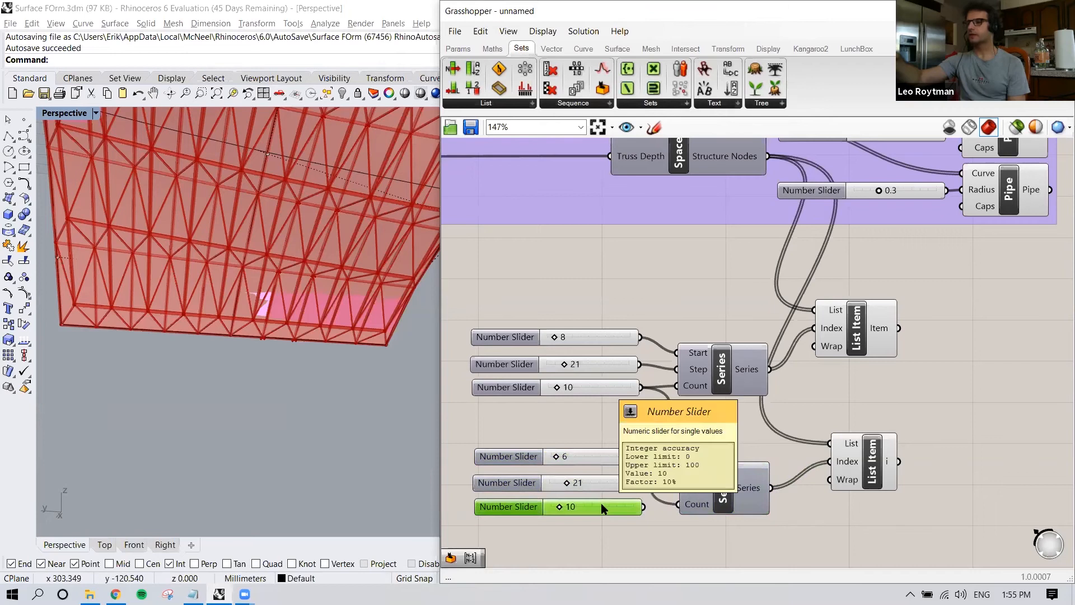
pyautogui.press('Delete')
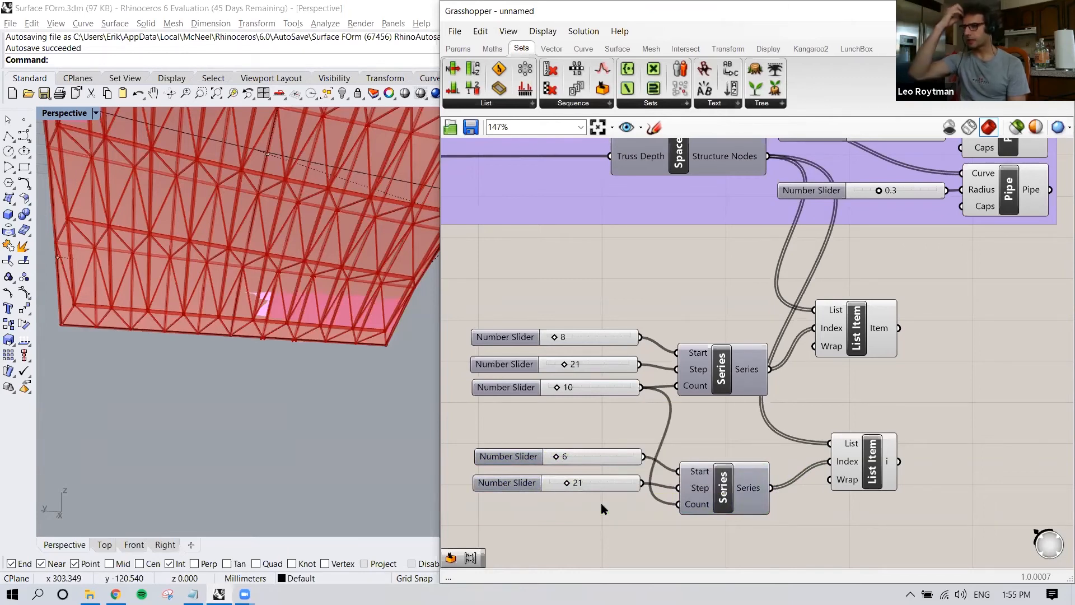
# Delete the duplicate Step slider and connect the original Step slider to the Step input of the second Series
pyautogui.click(609, 485)
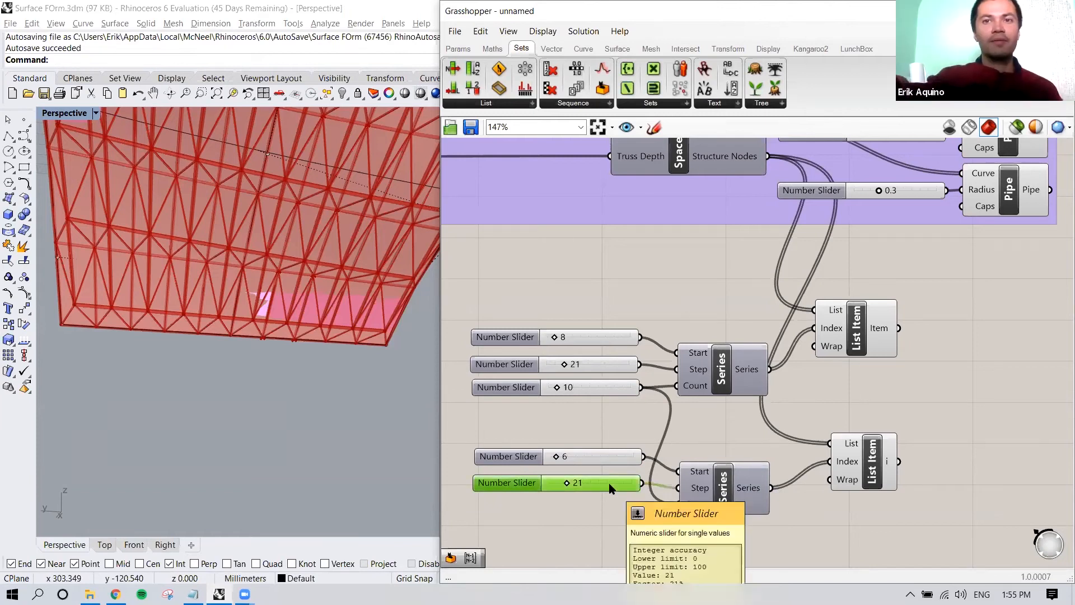
pyautogui.press('Delete')
pyautogui.moveTo(641, 364); pyautogui.dragTo(680, 490)
pyautogui.moveTo(606, 453); pyautogui.dragTo(599, 454)
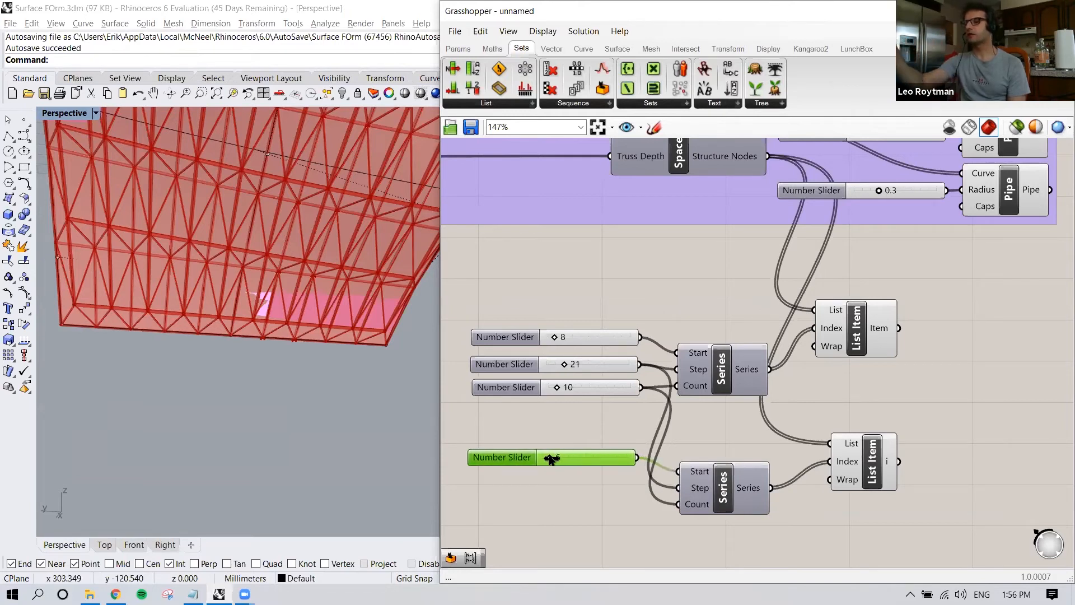
# Set the second Series Start slider to 12 and highlight both List Items to compare the two node rows
pyautogui.click(860, 458)
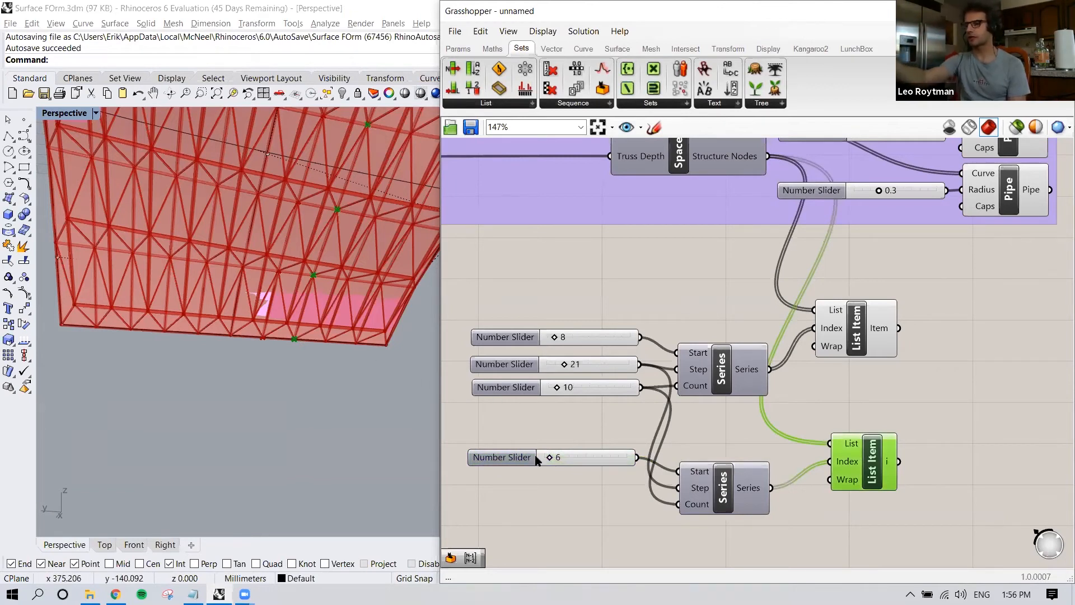
pyautogui.moveTo(547, 462); pyautogui.dragTo(555, 460)
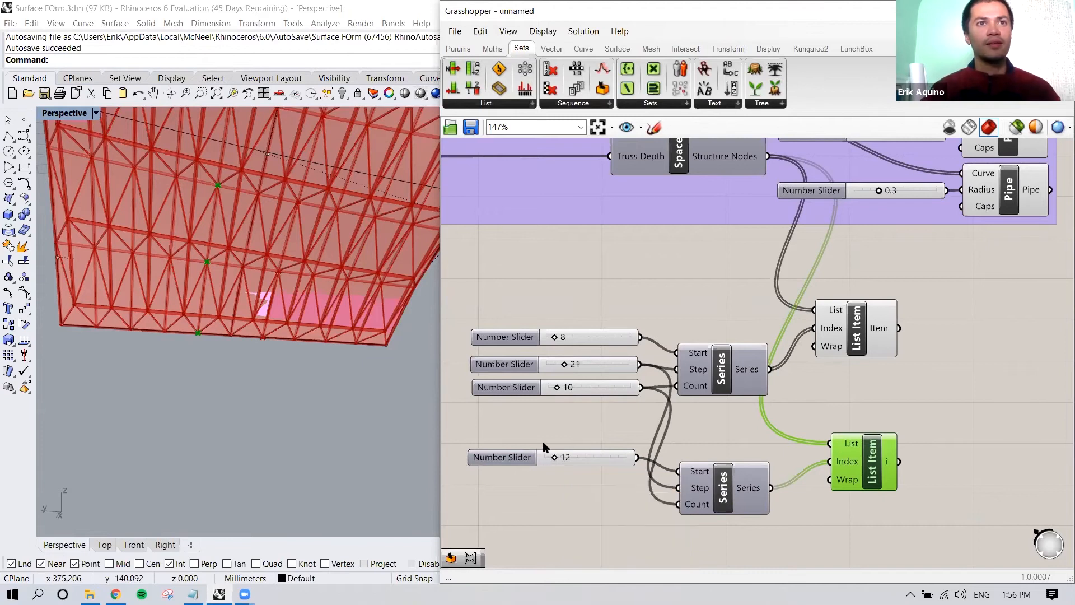
pyautogui.keyDown('shift'); pyautogui.click(848, 337); pyautogui.keyUp('shift')
pyautogui.moveTo(287, 351)
pyautogui.mouseDown(button='right')
pyautogui.moveTo(260, 361)
pyautogui.moveTo(280, 358)
pyautogui.mouseUp(button='right')
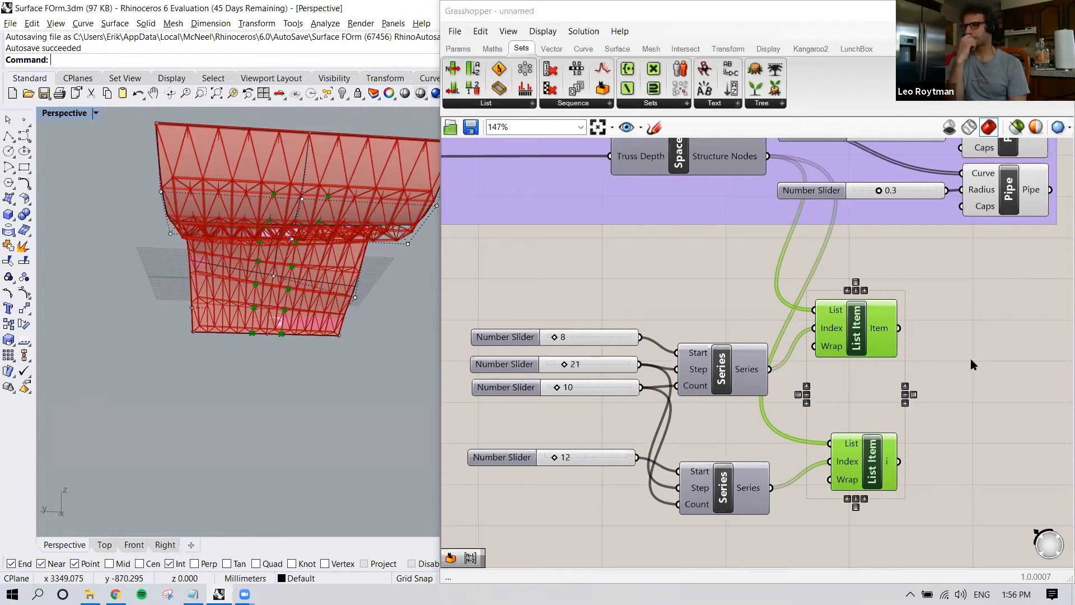
# Move the canopy surface straight up in the Rhino viewport so it stands clear above the ground grid
pyautogui.click(970, 360)
pyautogui.moveTo(961, 361); pyautogui.dragTo(934, 354, button='right')
pyautogui.moveTo(313, 344); pyautogui.dragTo(250, 413, button='right')
pyautogui.moveTo(284, 309)
pyautogui.mouseDown(button='right')
pyautogui.moveTo(278, 393)
pyautogui.moveTo(298, 361)
pyautogui.moveTo(283, 355)
pyautogui.moveTo(269, 314)
pyautogui.moveTo(291, 291)
pyautogui.mouseUp(button='right')
pyautogui.click(278, 332)
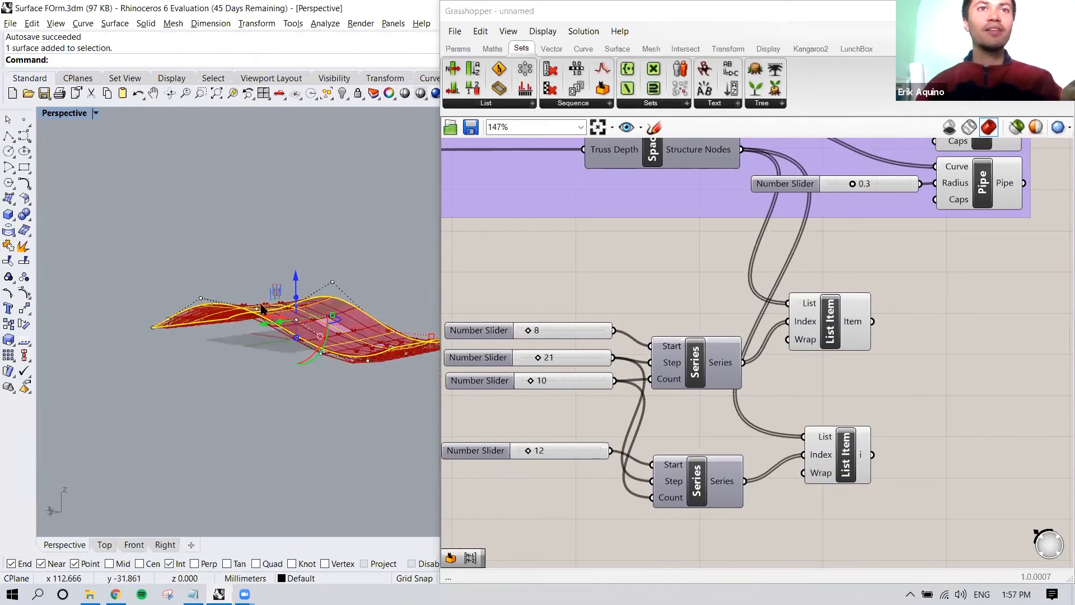
pyautogui.moveTo(298, 283); pyautogui.dragTo(297, 217)
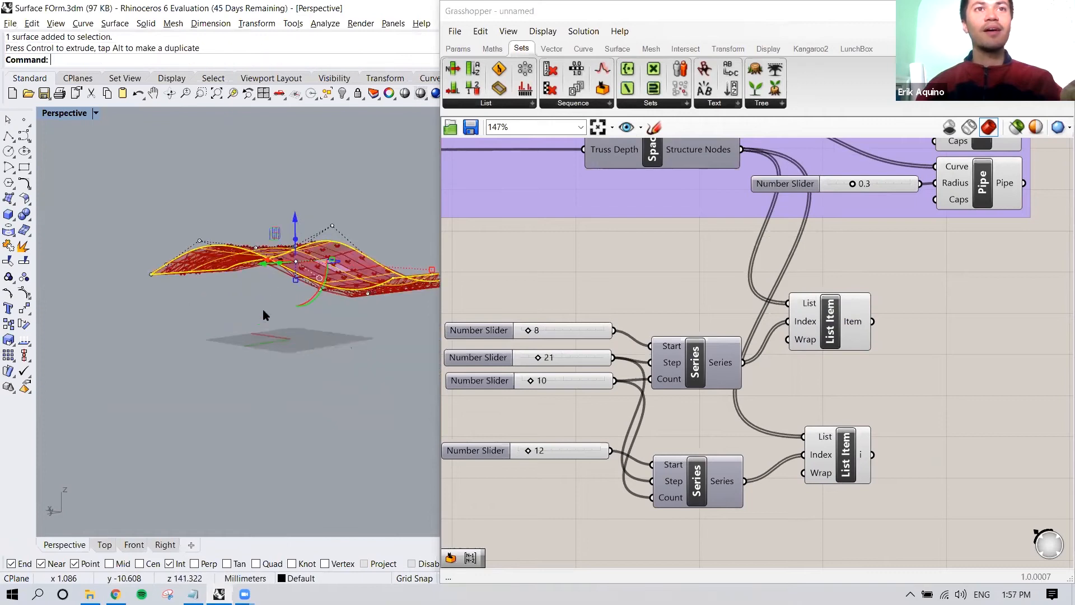
pyautogui.moveTo(293, 349)
pyautogui.keyDown('shift'); pyautogui.mouseDown(button='right')
pyautogui.moveTo(302, 325)
pyautogui.moveTo(285, 350)
pyautogui.mouseUp(button='right'); pyautogui.keyUp('shift')
pyautogui.click(288, 345)
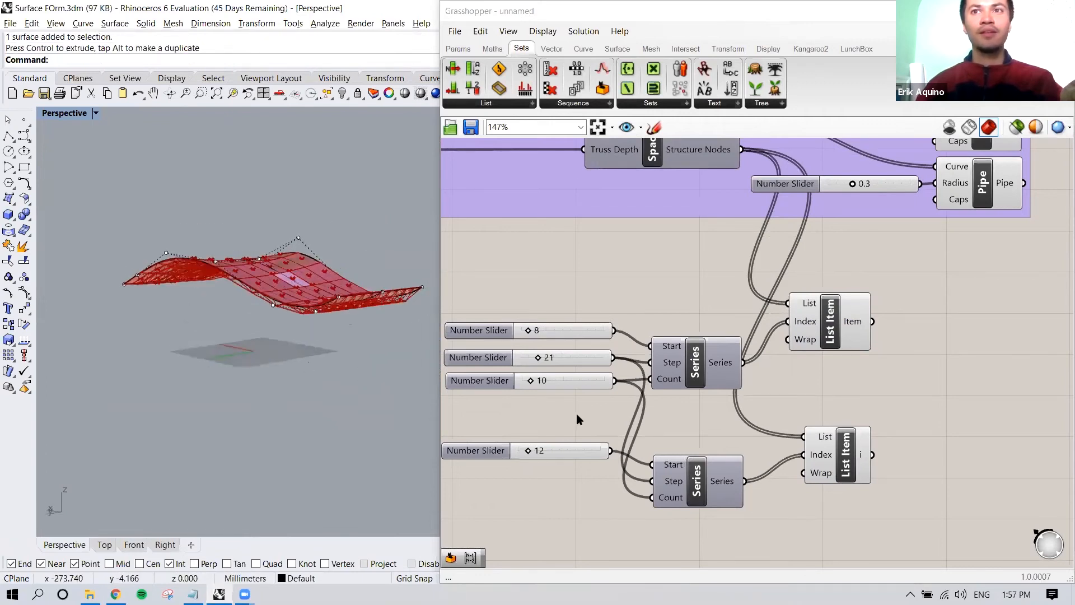
# Highlight both List Items and add the Project component with Geometry and Plane inputs beside them
pyautogui.moveTo(826, 422); pyautogui.dragTo(671, 406, button='right')
pyautogui.click(669, 317)
pyautogui.keyDown('shift'); pyautogui.click(661, 465); pyautogui.keyUp('shift')
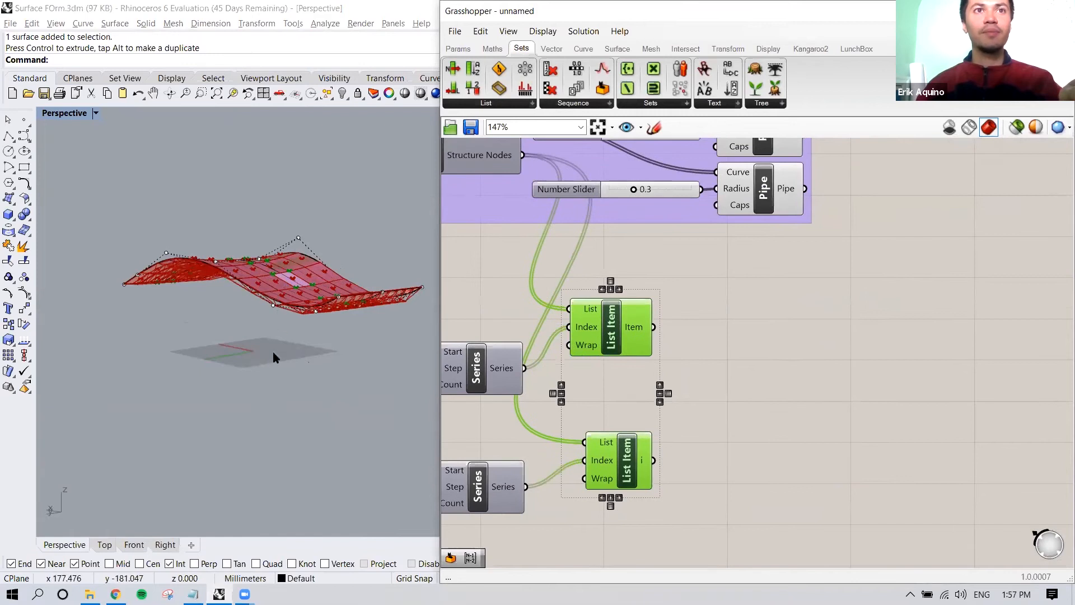
pyautogui.doubleClick(829, 416)
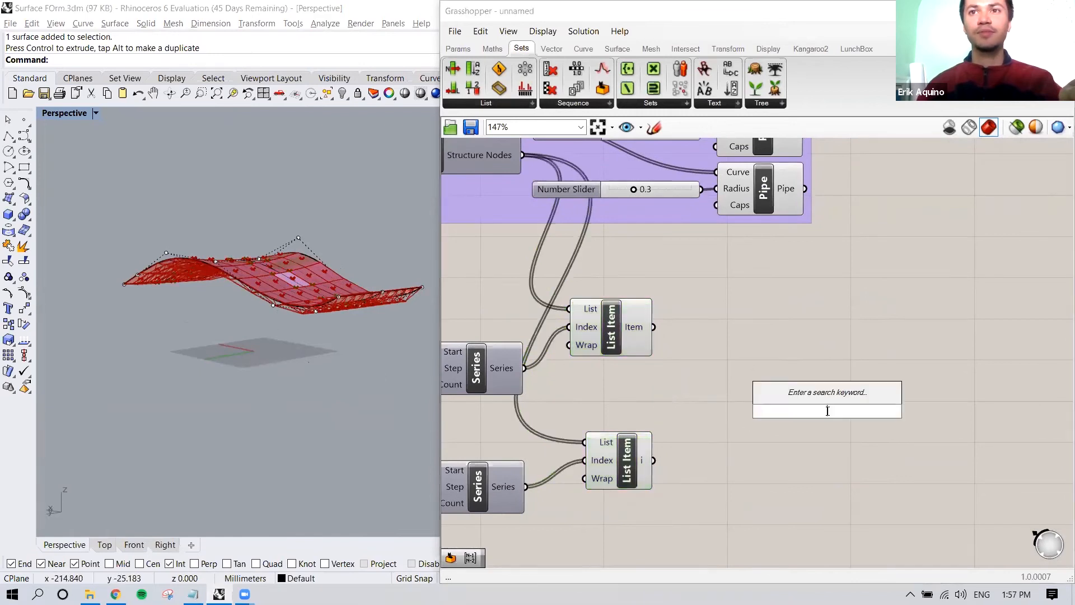
pyautogui.write('project')
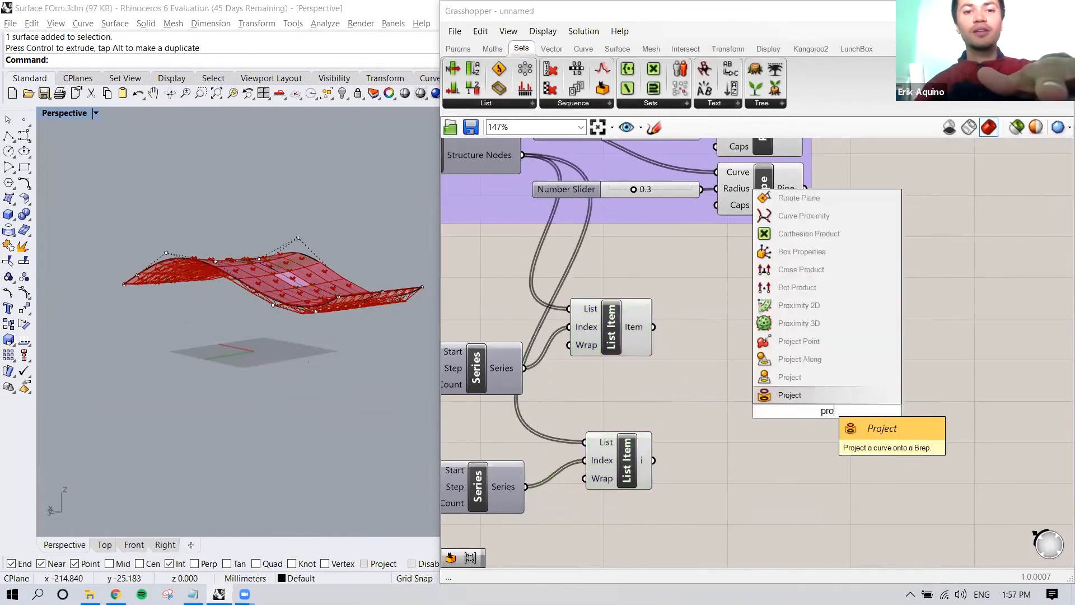
pyautogui.click(792, 376)
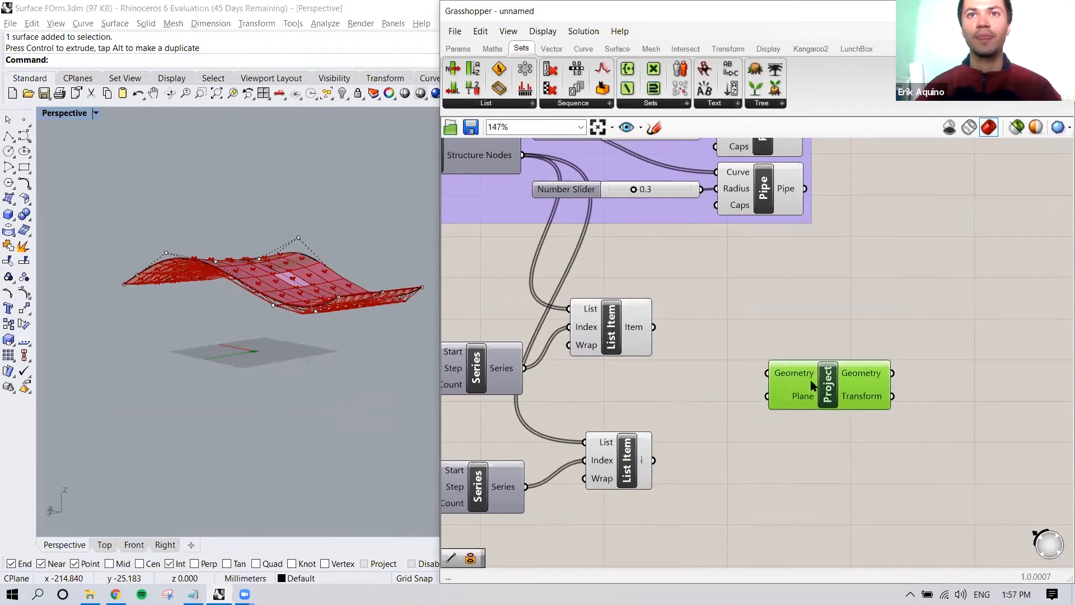
# Connect the outputs of both List Items to the Geometry input of Project to project both node rows onto the ground plane
pyautogui.click(634, 333)
pyautogui.click(625, 453)
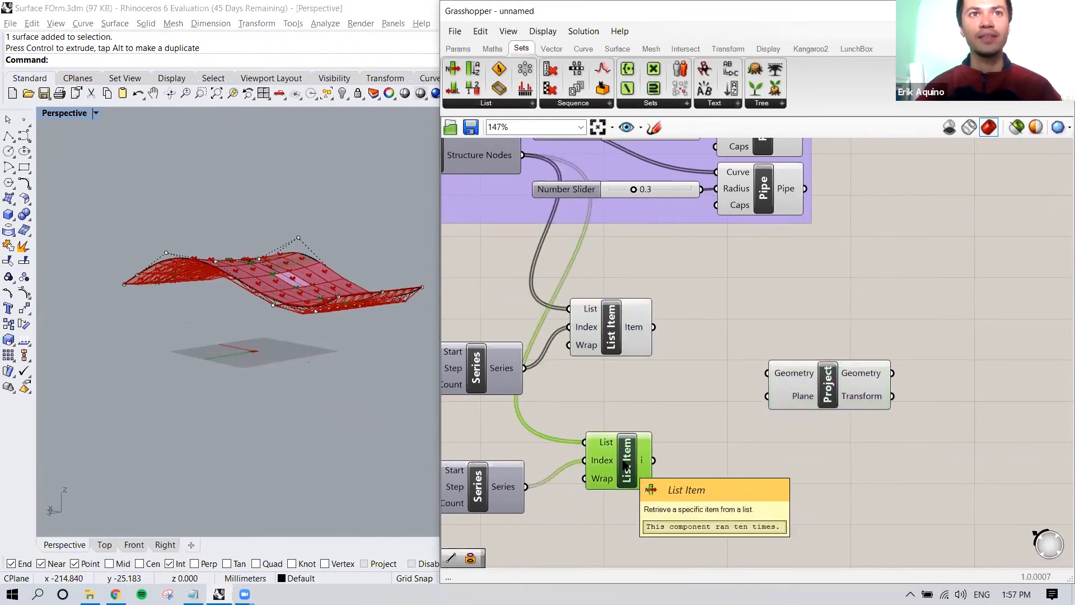
pyautogui.click(627, 330)
pyautogui.moveTo(653, 327); pyautogui.dragTo(760, 374)
pyautogui.moveTo(660, 459); pyautogui.dragTo(760, 379)
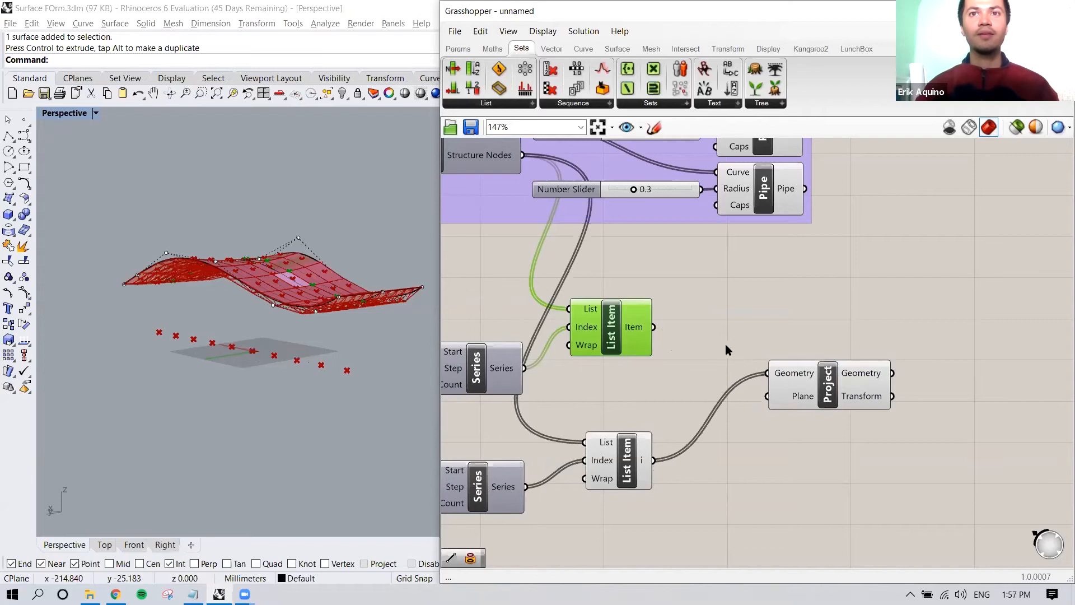
pyautogui.keyDown('shift'); pyautogui.moveTo(663, 330); pyautogui.dragTo(765, 374); pyautogui.keyUp('shift')
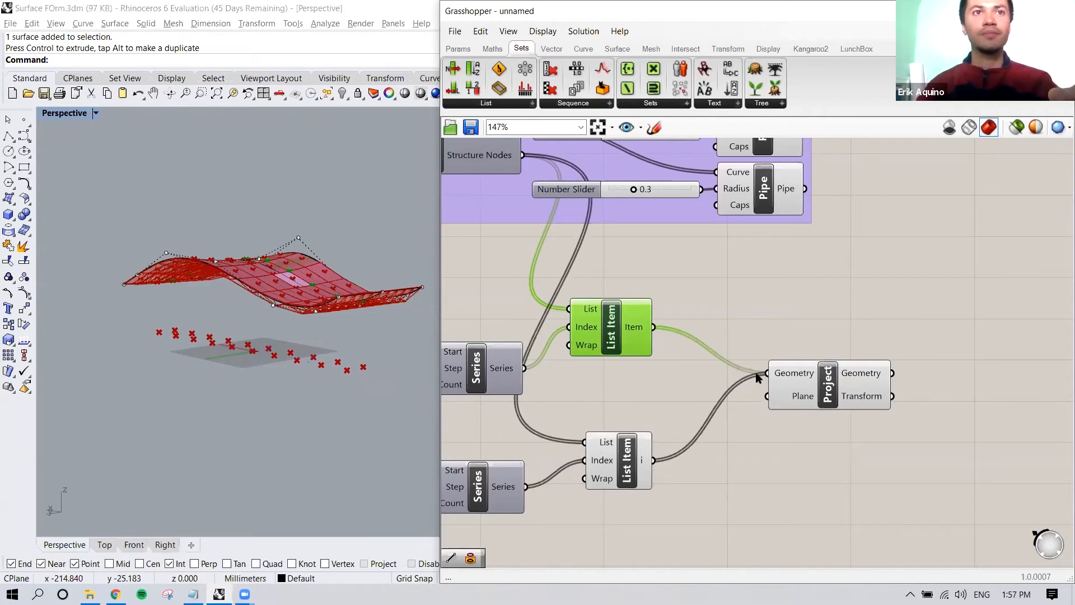
pyautogui.moveTo(376, 406)
pyautogui.mouseDown(button='right')
pyautogui.moveTo(312, 412)
pyautogui.moveTo(295, 396)
pyautogui.moveTo(322, 387)
pyautogui.moveTo(386, 420)
pyautogui.moveTo(361, 398)
pyautogui.mouseUp(button='right')
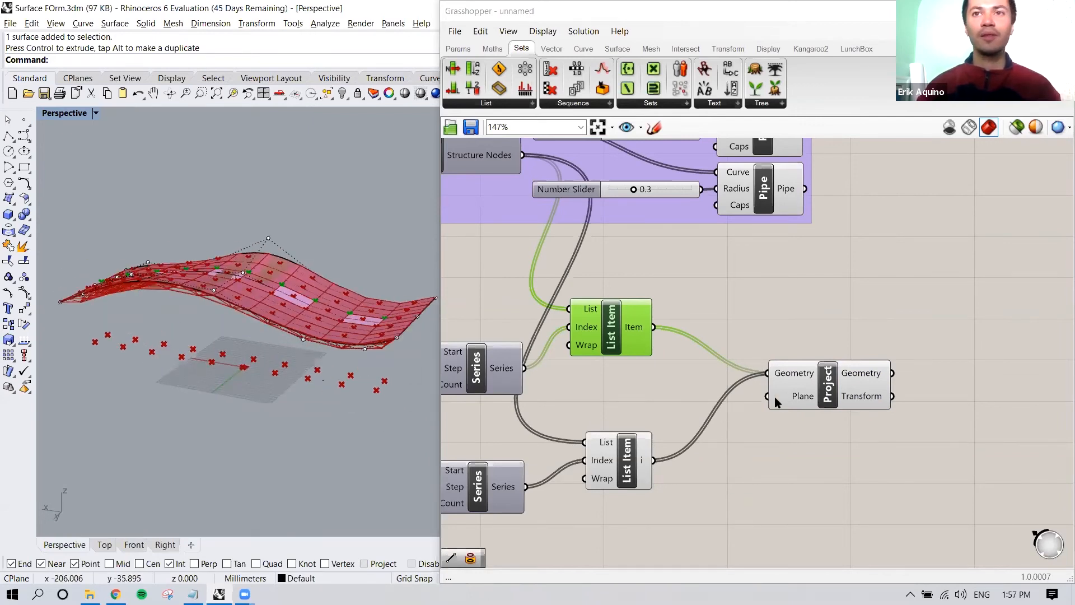
pyautogui.moveTo(798, 403)
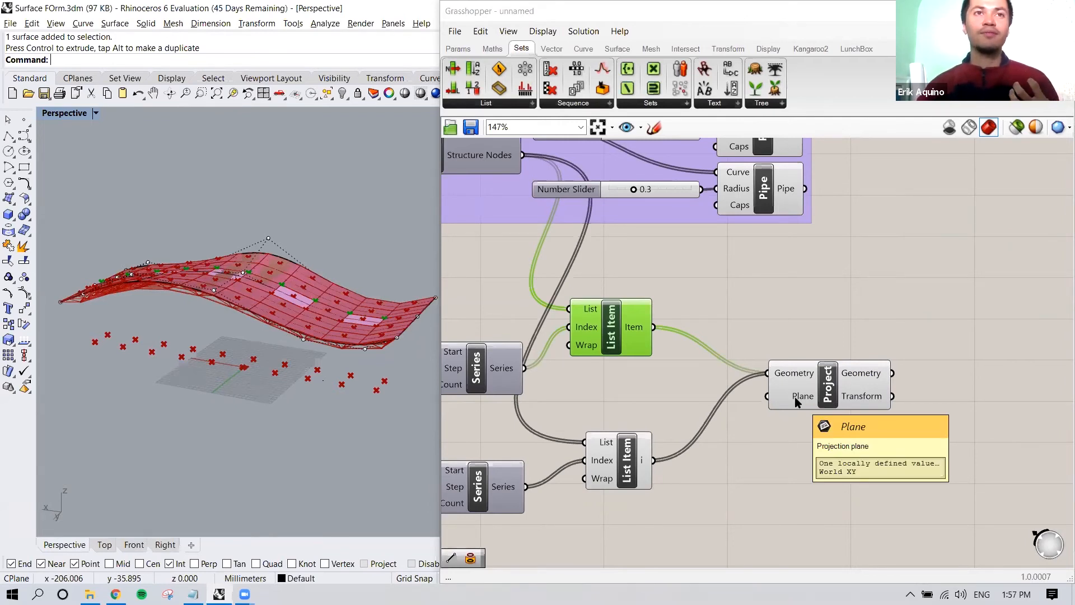
pyautogui.doubleClick(789, 419)
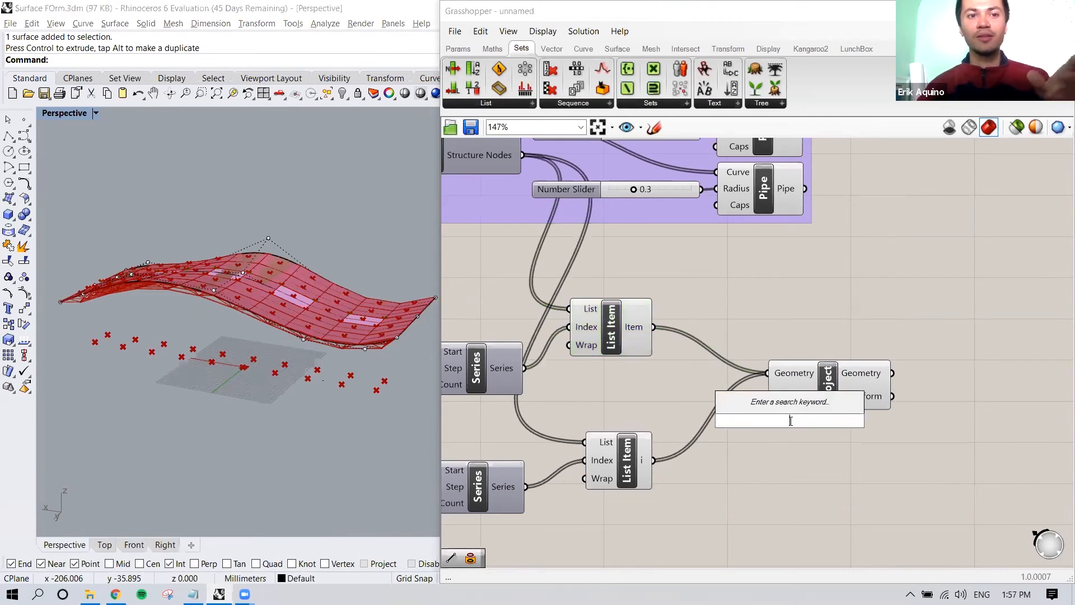
pyautogui.write('xy')
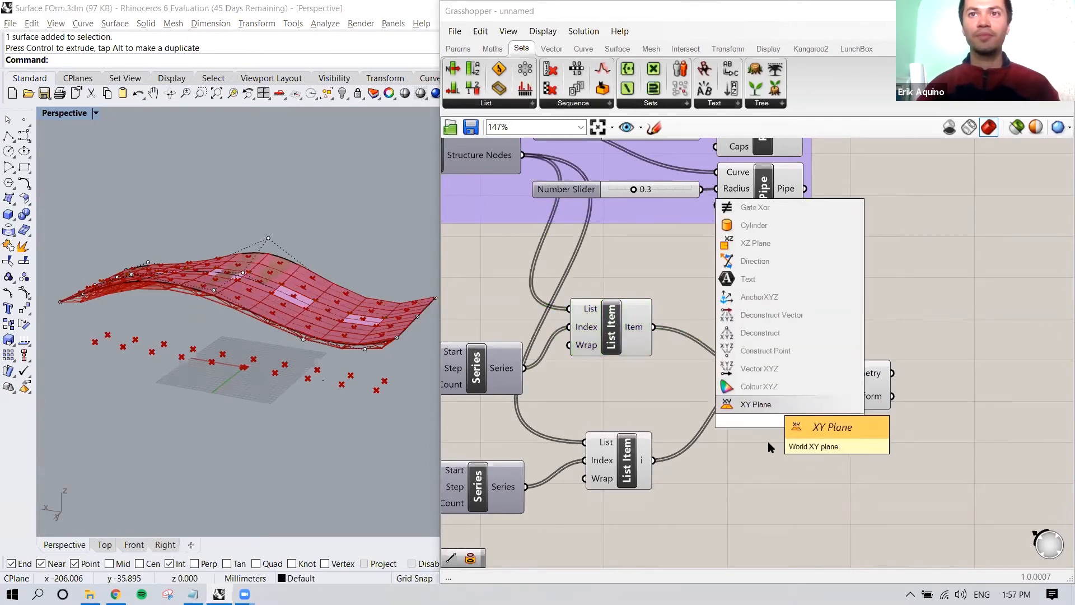
pyautogui.click(784, 438)
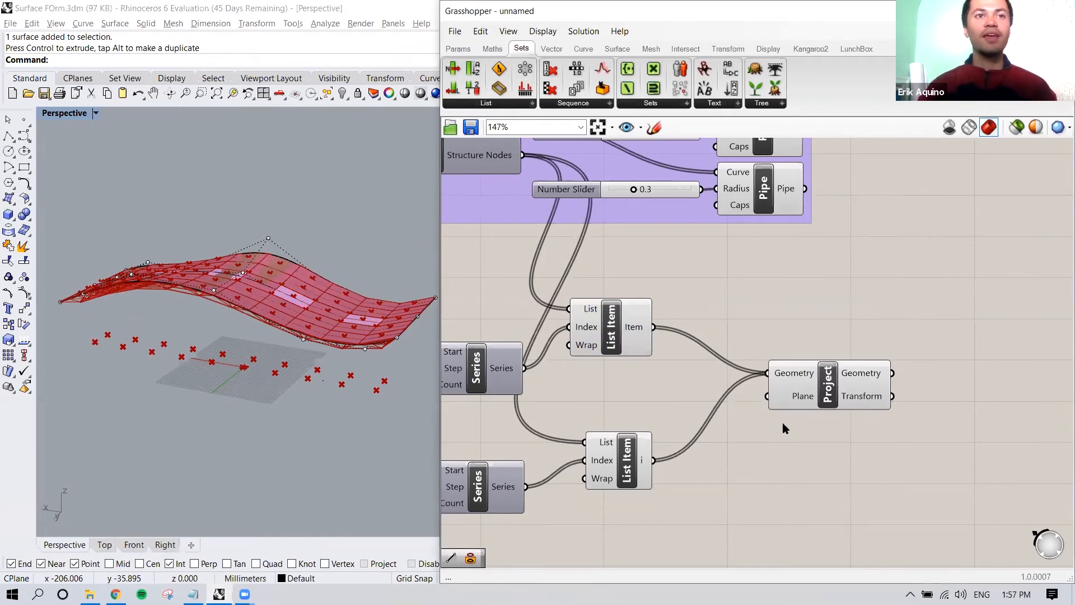
# Examine the projected points on the ground plane beneath the raised canopy from several angles
pyautogui.moveTo(839, 424); pyautogui.dragTo(782, 375, button='right')
pyautogui.moveTo(352, 432); pyautogui.dragTo(248, 355, button='right')
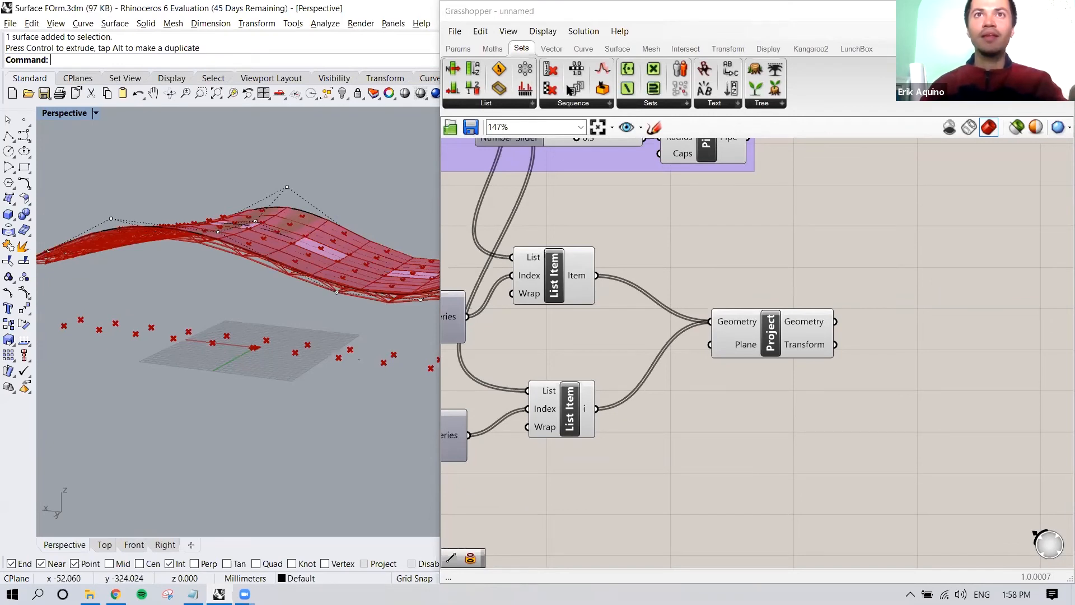
pyautogui.scroll(-5, 335, 376)
pyautogui.moveTo(337, 373); pyautogui.dragTo(339, 336, button='right')
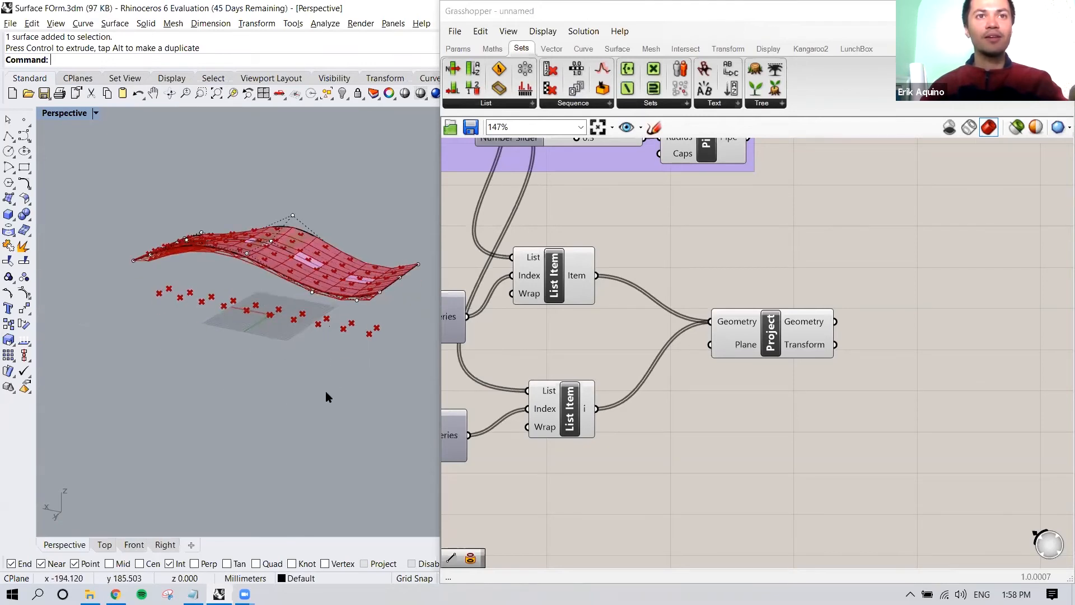
pyautogui.moveTo(324, 388); pyautogui.dragTo(320, 396, button='right')
pyautogui.scroll(8, 296, 420)
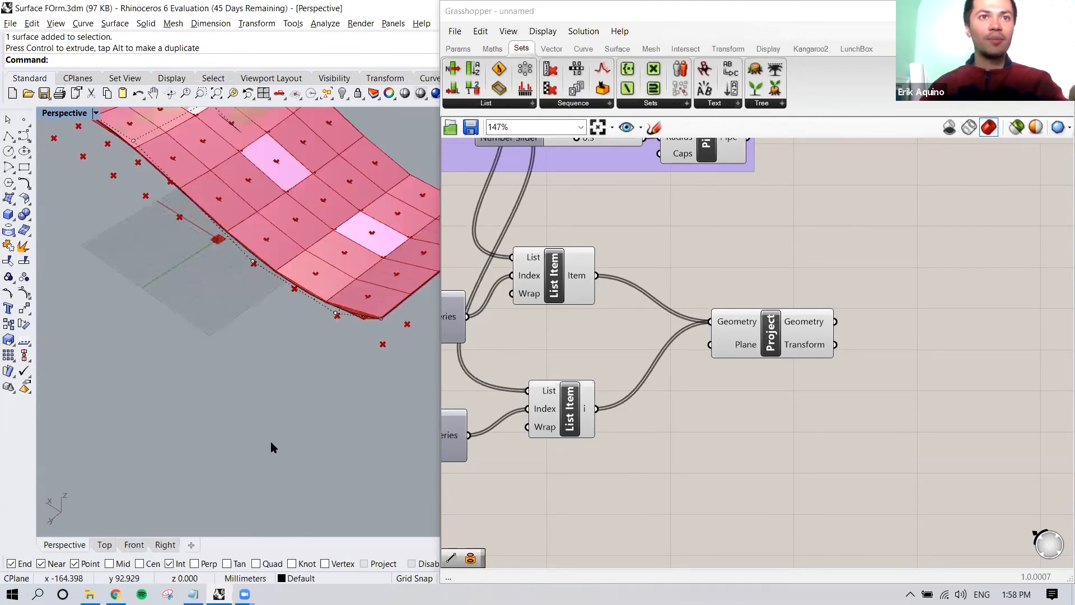
# Show the Rhino model in Top view with the empty area beside the canopy's long edge in frame
pyautogui.click(105, 545)
pyautogui.scroll(-15, 245, 441)
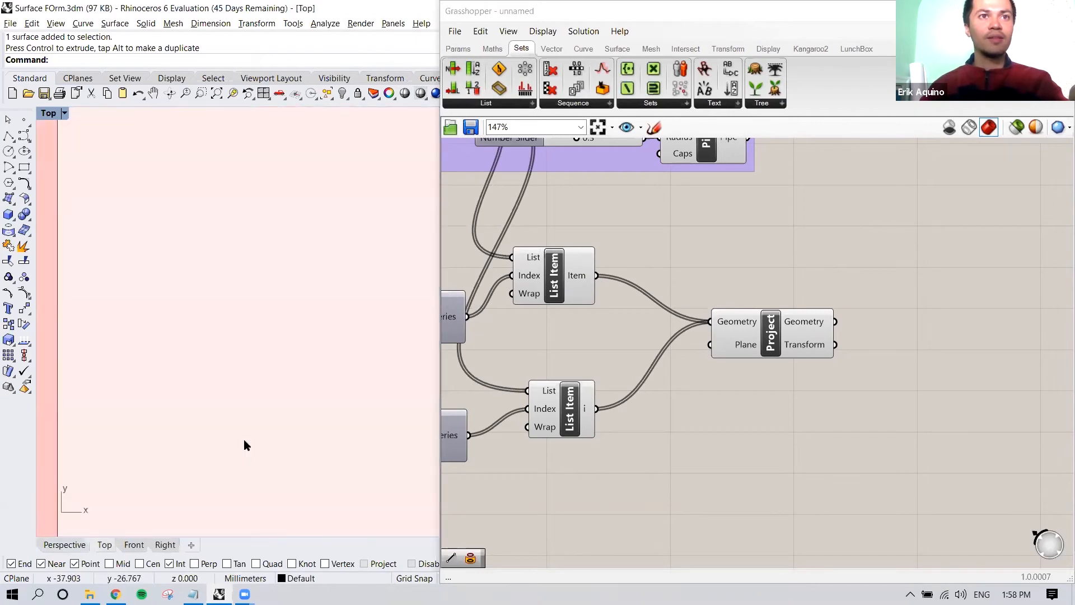
pyautogui.scroll(-5, 245, 436)
pyautogui.scroll(6, 264, 404)
pyautogui.scroll(3, 259, 422)
pyautogui.write('C')
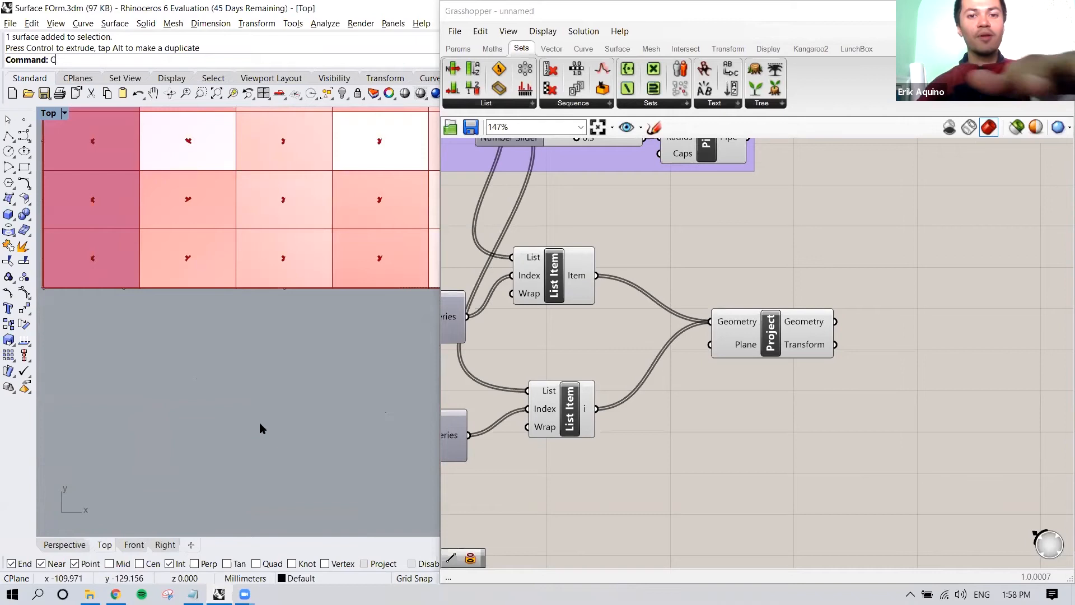
pyautogui.write('irclcu')
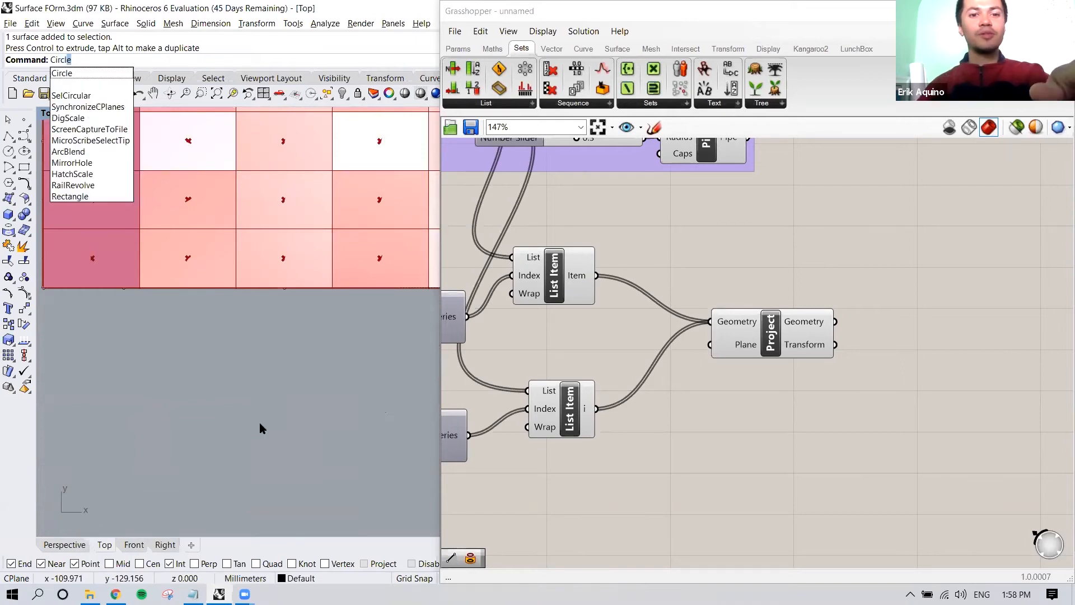
pyautogui.press('BackSpace')
pyautogui.press('BackSpace')
pyautogui.press('BackSpace')
pyautogui.press('BackSpace')
pyautogui.press('BackSpace')
pyautogui.press('BackSpace')
pyautogui.press('BackSpace')
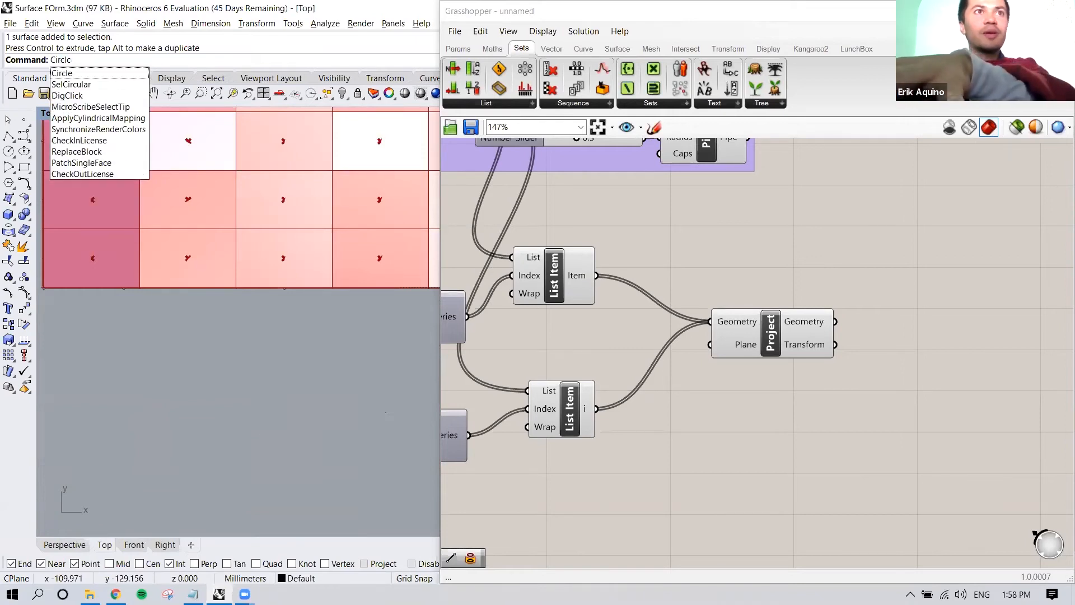
# Draw a small closed degree-3 curve with eight control points in the empty area beside the canopy
pyautogui.write('Cu')
pyautogui.press('Return')
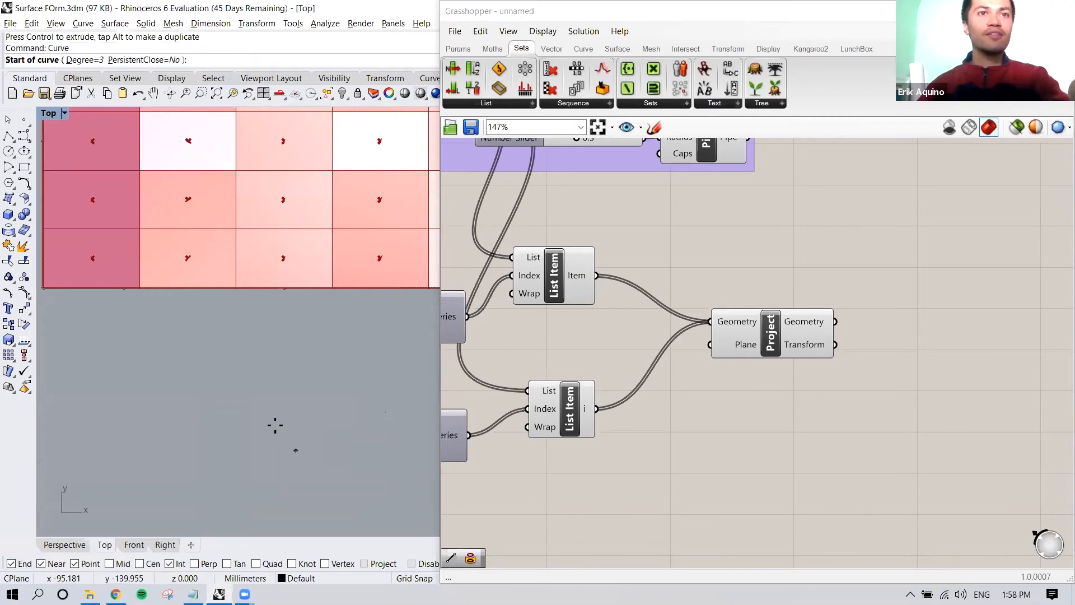
pyautogui.scroll(3, 271, 413)
pyautogui.click(273, 395)
pyautogui.click(264, 426)
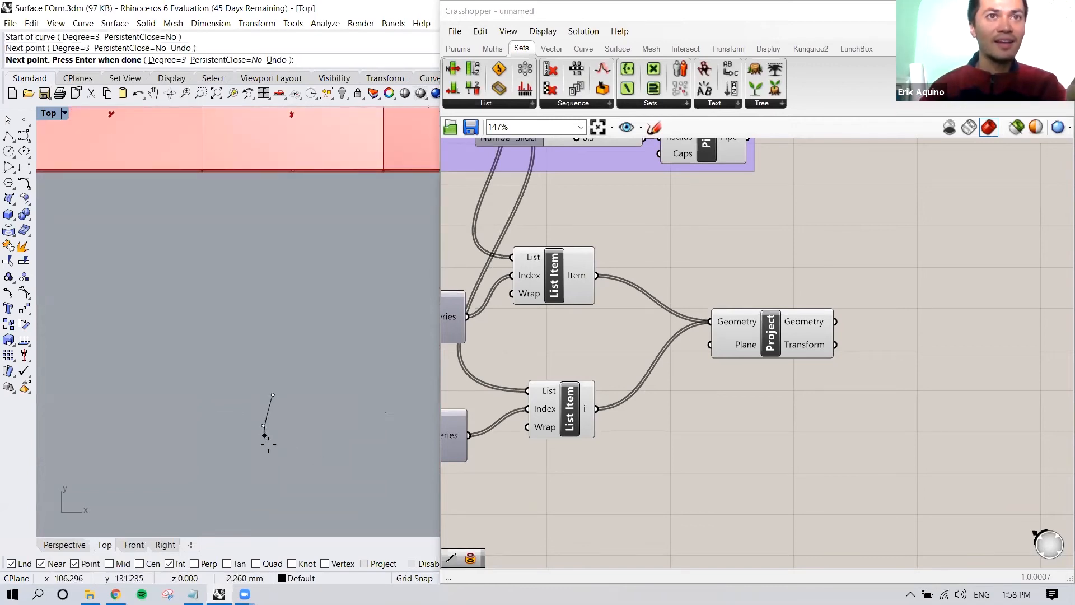
pyautogui.click(272, 446)
pyautogui.click(295, 442)
pyautogui.click(297, 421)
pyautogui.click(317, 413)
pyautogui.click(313, 392)
pyautogui.click(295, 381)
pyautogui.click(273, 395)
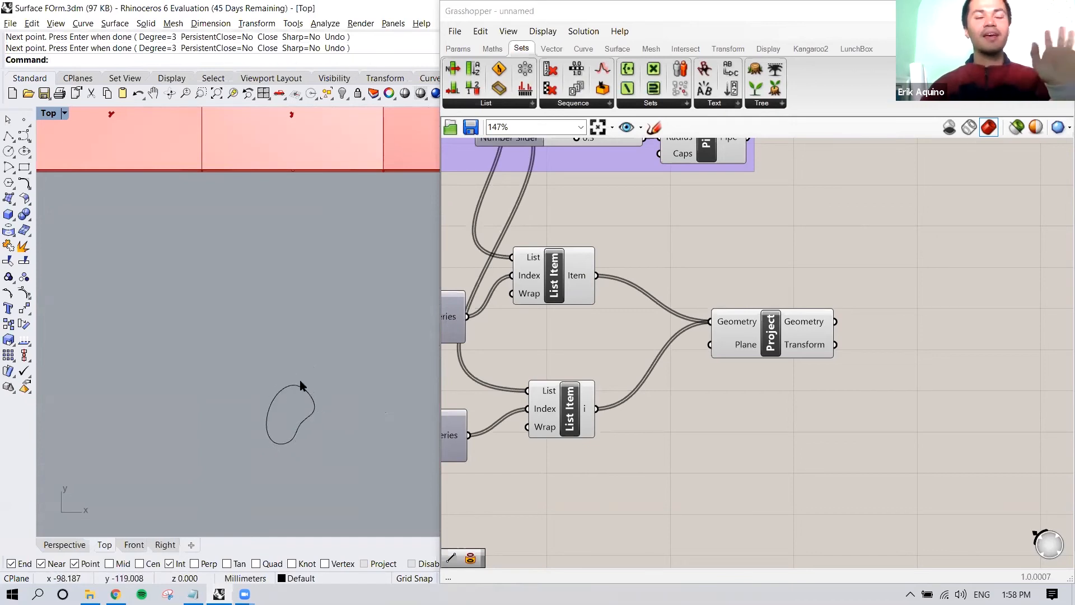
# Select the small closed curve in Rhino and add a Curve parameter below the Series components in Grasshopper
pyautogui.scroll(-6, 300, 381)
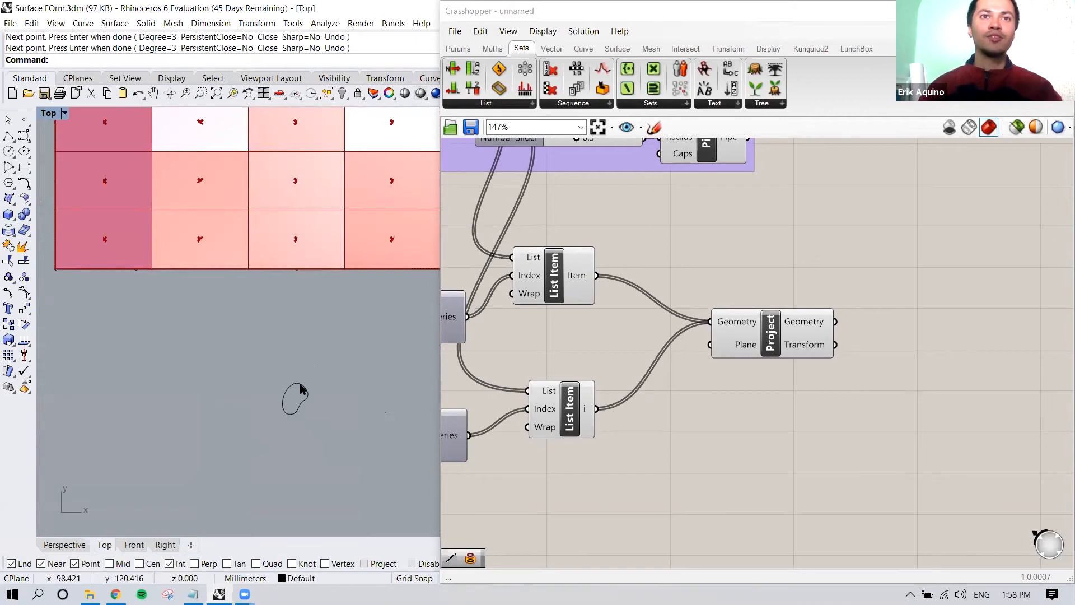
pyautogui.scroll(-3, 537, 439)
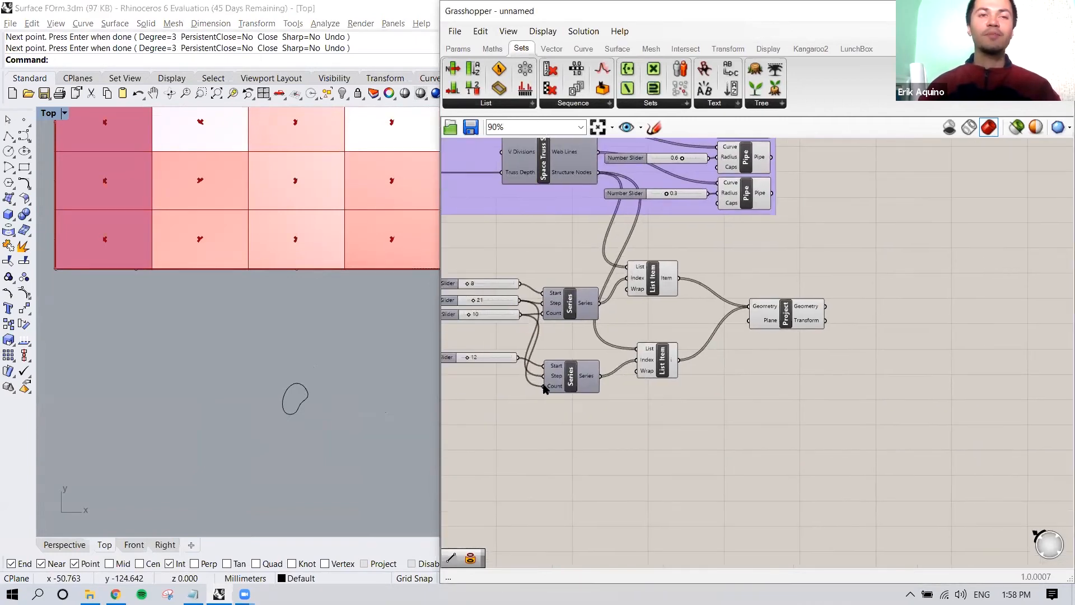
pyautogui.click(306, 394)
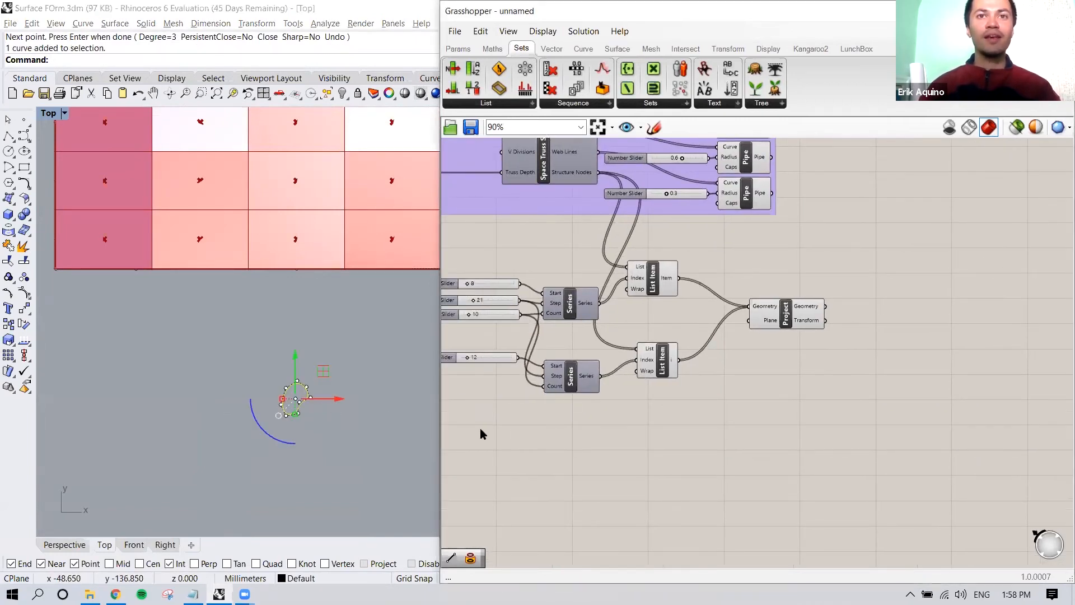
pyautogui.doubleClick(499, 437)
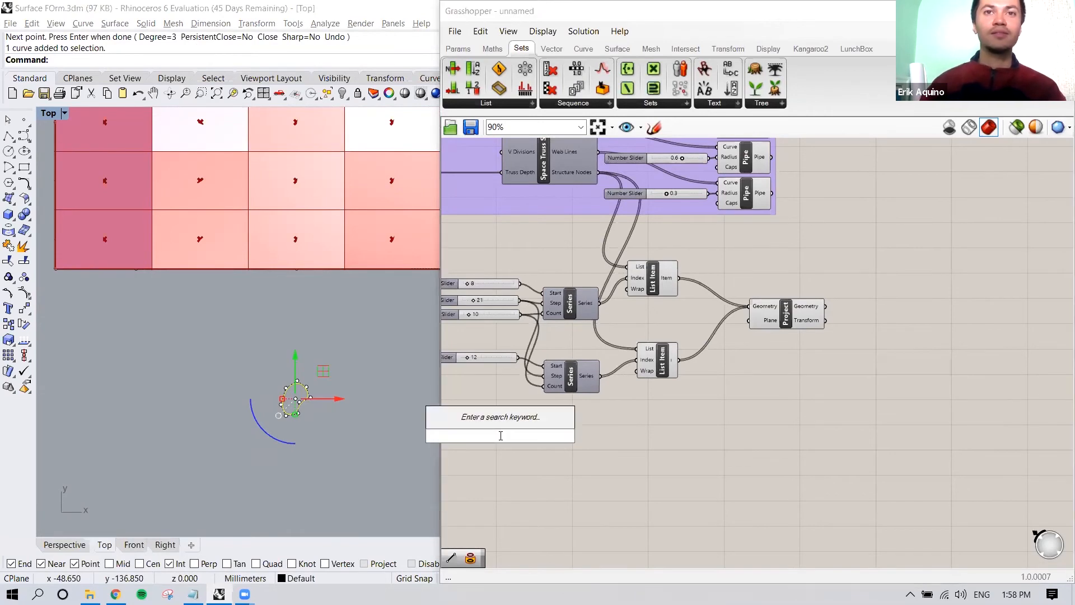
pyautogui.write('curve')
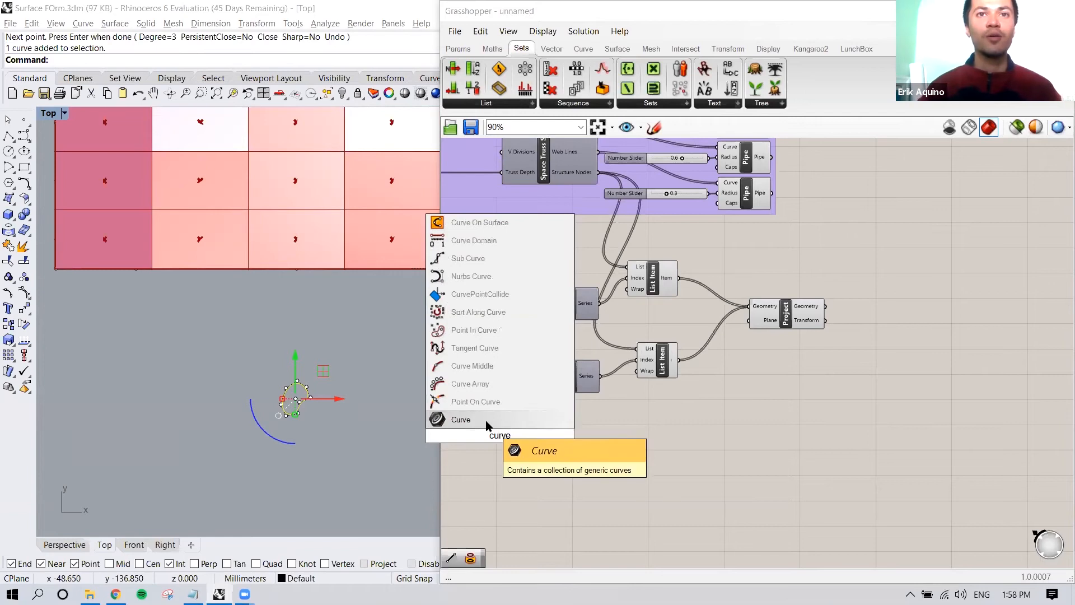
pyautogui.click(486, 421)
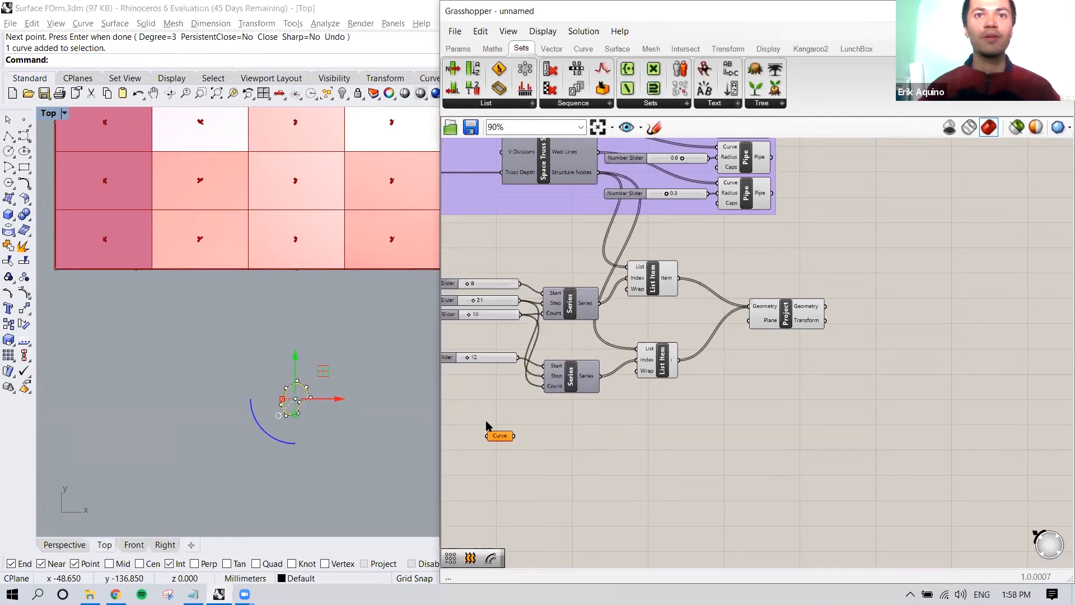
# Set the Curve parameter to the single closed Rhino curve and highlight the parameter to check the reference
pyautogui.click(458, 48)
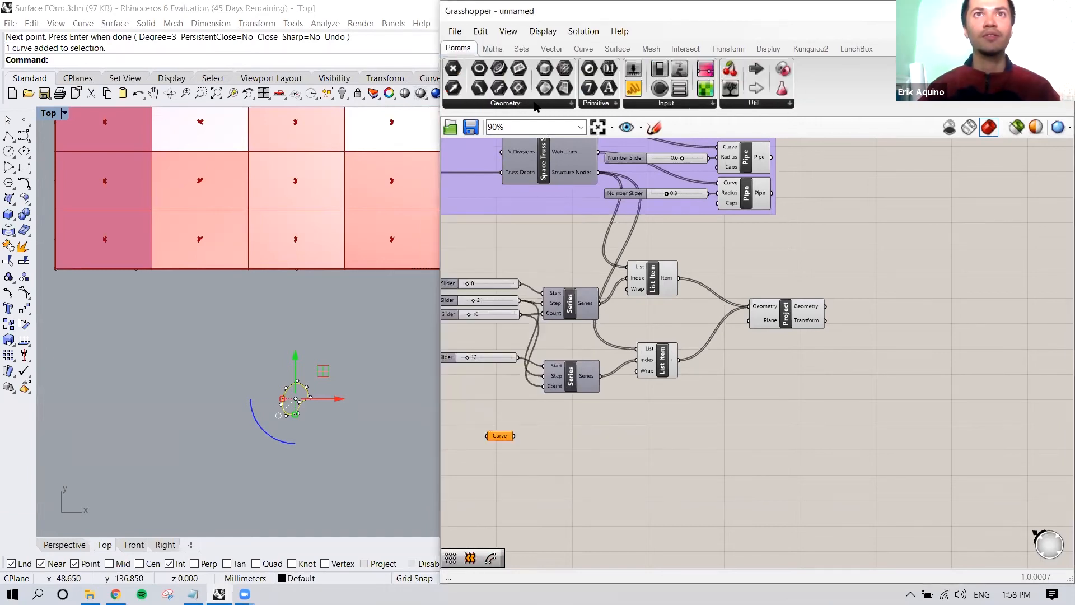
pyautogui.rightClick(501, 439)
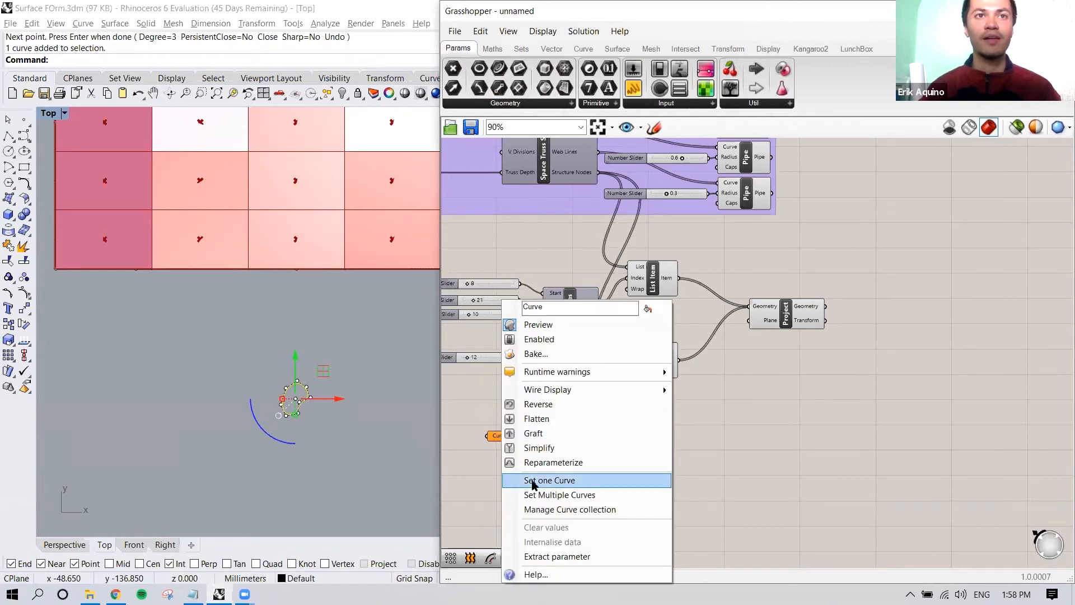
pyautogui.click(534, 480)
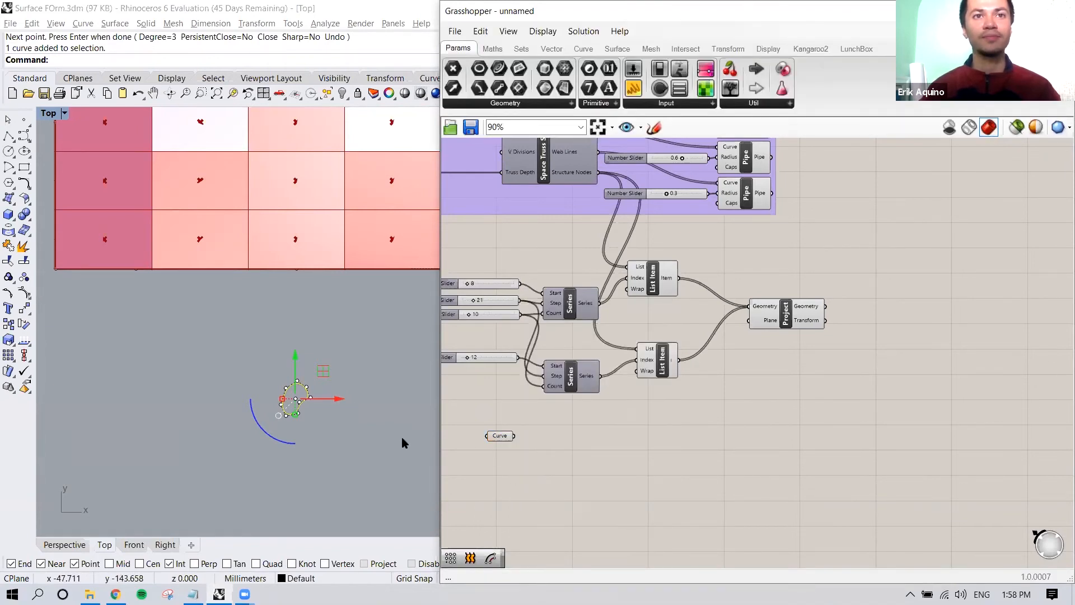
pyautogui.click(500, 436)
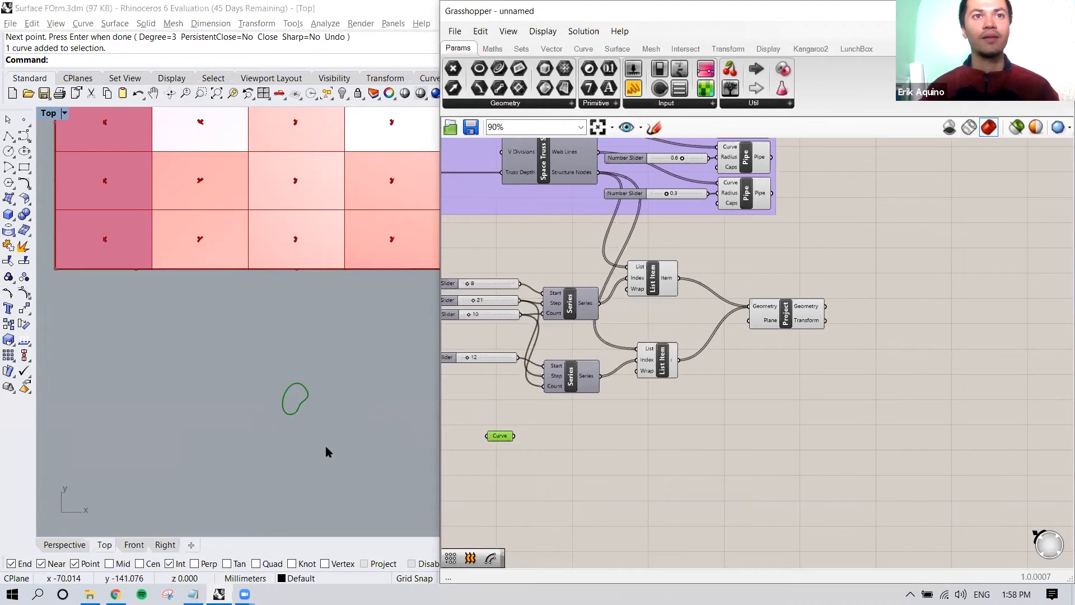
# Find the existing Area component fed by Move and highlight it to examine the panel centroids
pyautogui.scroll(-5, 327, 447)
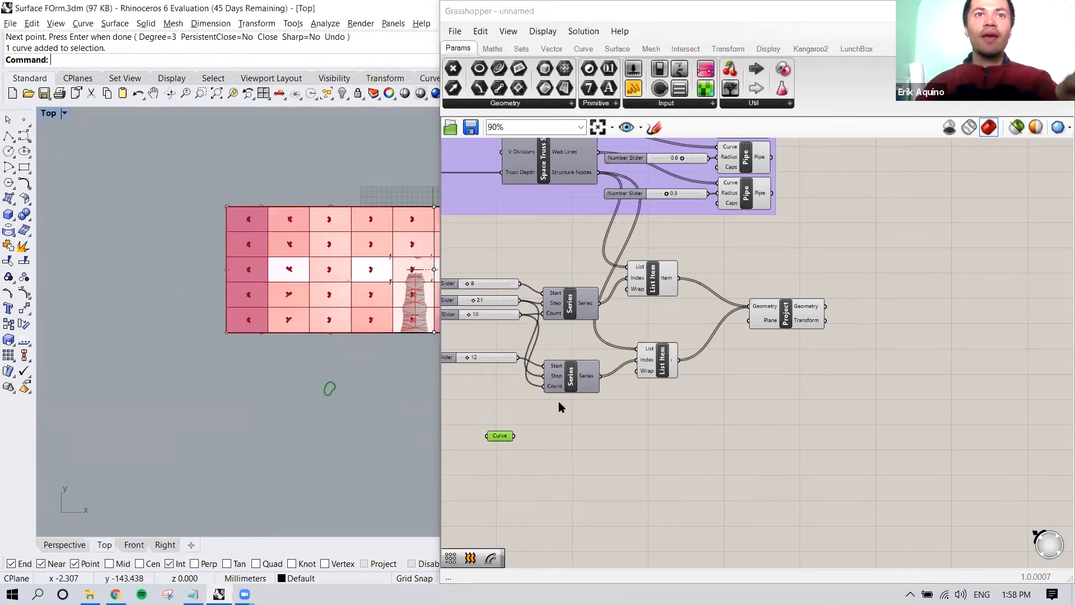
pyautogui.moveTo(555, 272); pyautogui.dragTo(613, 485, button='right')
pyautogui.scroll(-3, 597, 308)
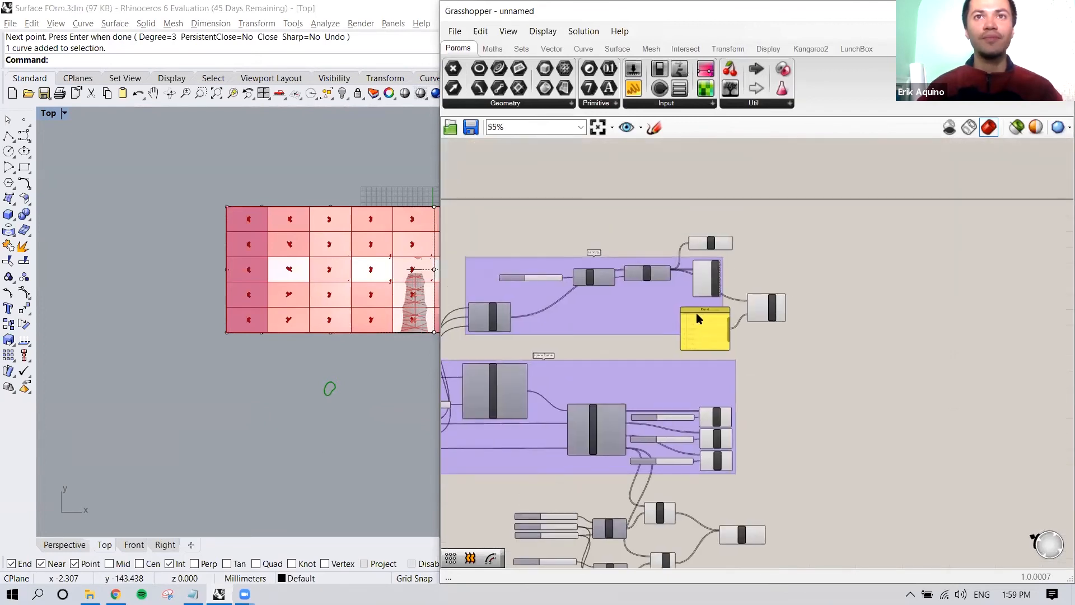
pyautogui.scroll(4, 732, 278)
pyautogui.scroll(2, 731, 276)
pyautogui.click(665, 193)
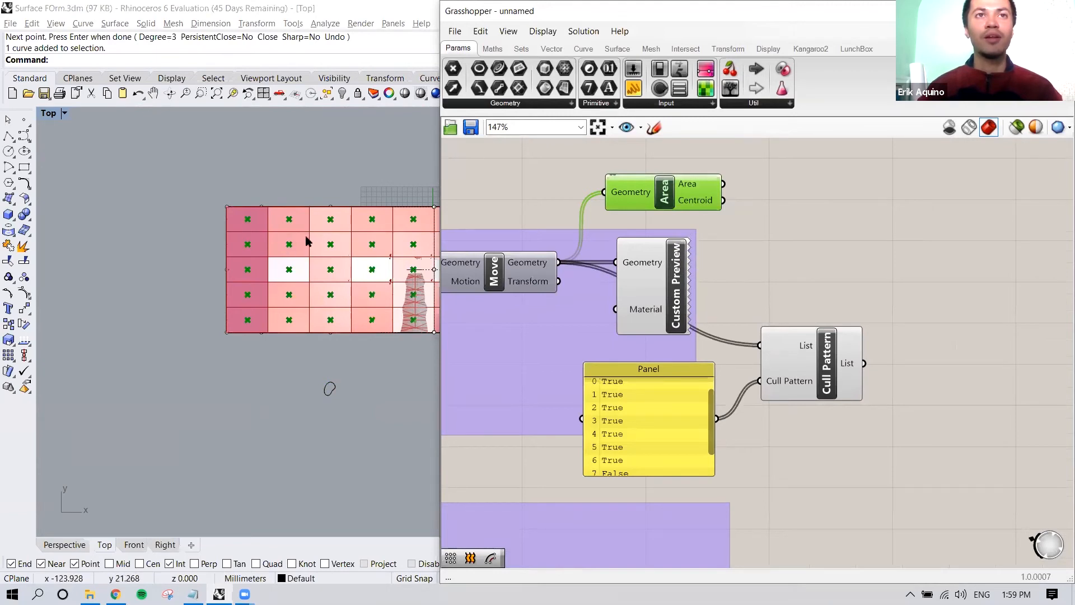
# Add an Area component beside the Curve parameter and connect the curve to its Geometry input
pyautogui.moveTo(644, 381); pyautogui.dragTo(660, 222, button='right')
pyautogui.moveTo(675, 298); pyautogui.dragTo(777, 90, button='right')
pyautogui.moveTo(613, 493); pyautogui.dragTo(716, 111, button='right')
pyautogui.moveTo(643, 354); pyautogui.dragTo(718, 249, button='right')
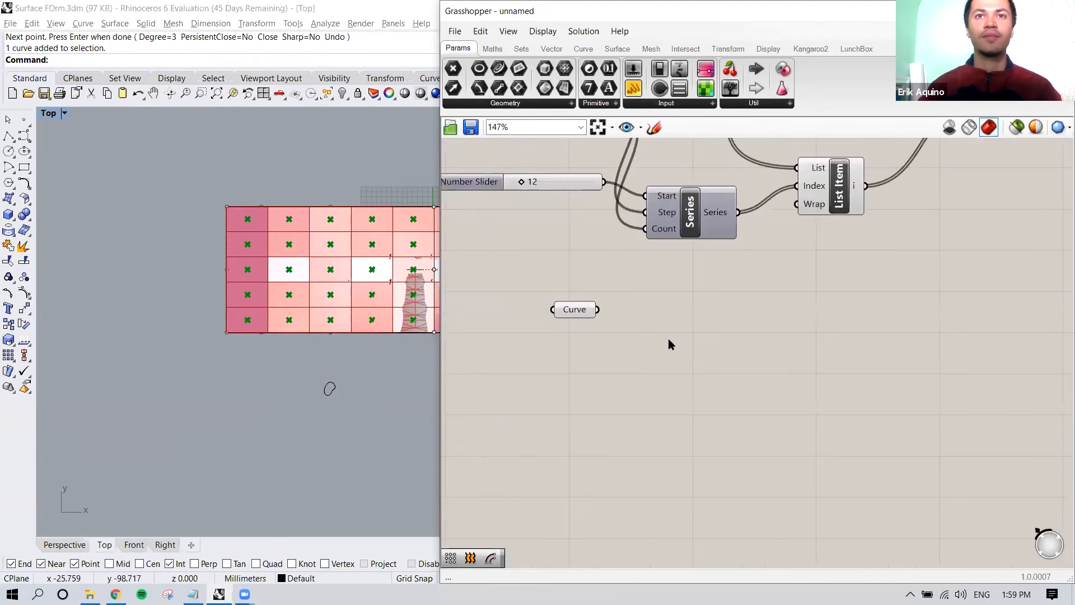
pyautogui.doubleClick(660, 321)
pyautogui.write('area')
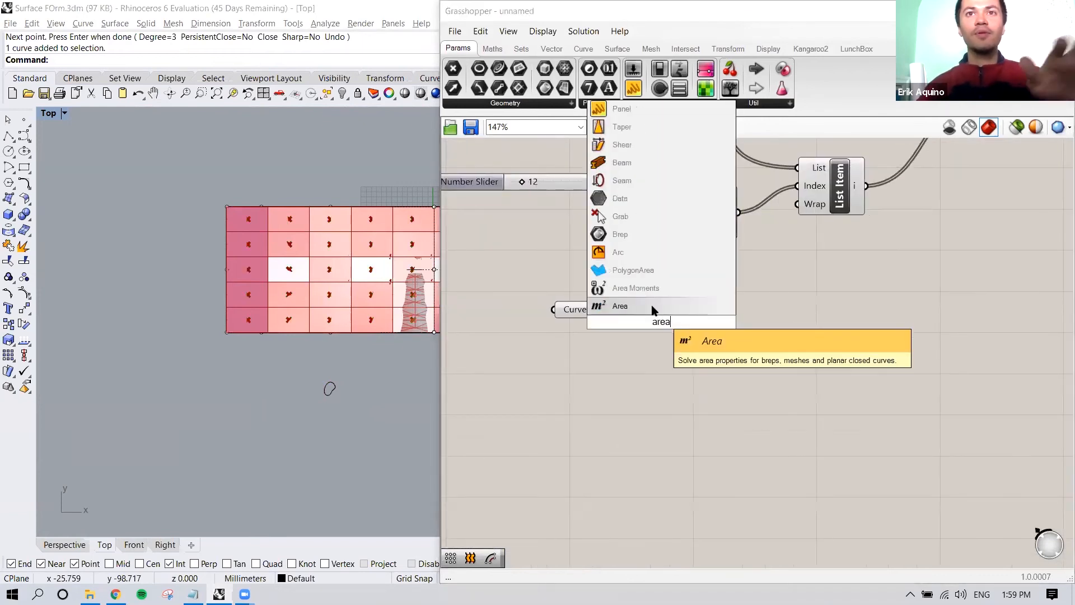
pyautogui.click(652, 307)
pyautogui.moveTo(653, 319); pyautogui.dragTo(686, 306)
pyautogui.moveTo(598, 310); pyautogui.dragTo(634, 309)
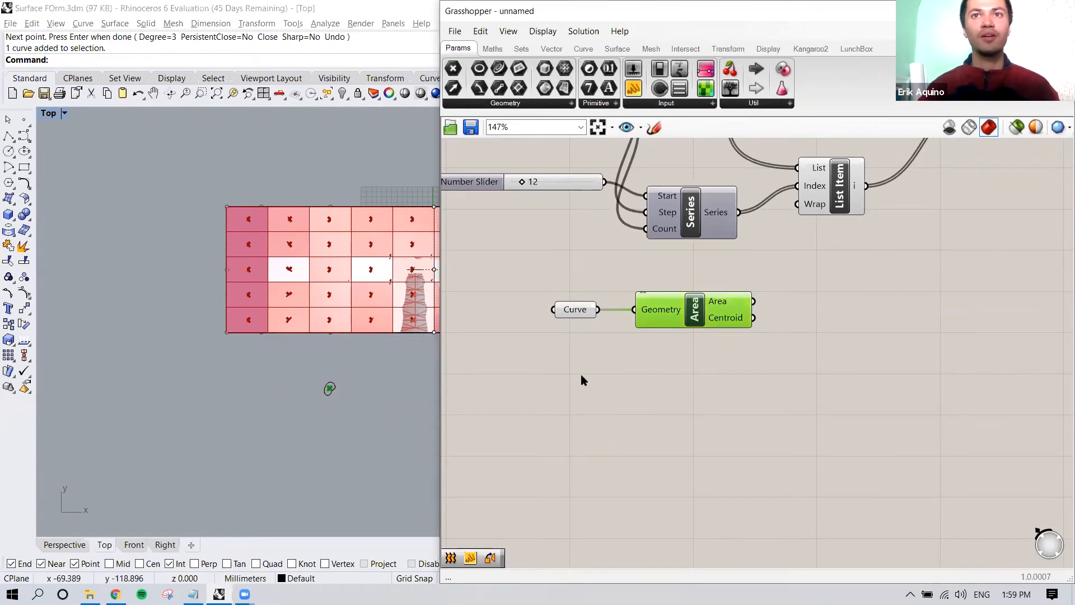
# Compare the closed curve's centroid with the projected ground points in the Perspective view
pyautogui.click(74, 545)
pyautogui.moveTo(238, 398); pyautogui.dragTo(224, 368, button='right')
pyautogui.scroll(-5, 223, 366)
pyautogui.scroll(5, 345, 266)
pyautogui.keyDown('shift'); pyautogui.moveTo(345, 266); pyautogui.dragTo(352, 291, button='right'); pyautogui.keyUp('shift')
pyautogui.scroll(-5, 278, 351)
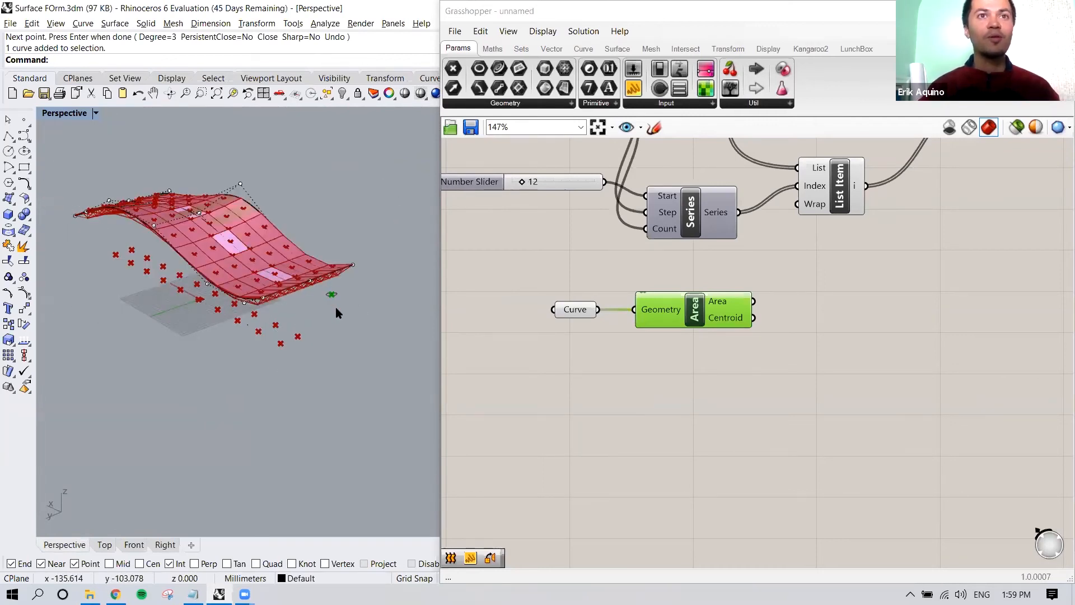
pyautogui.scroll(2, 334, 301)
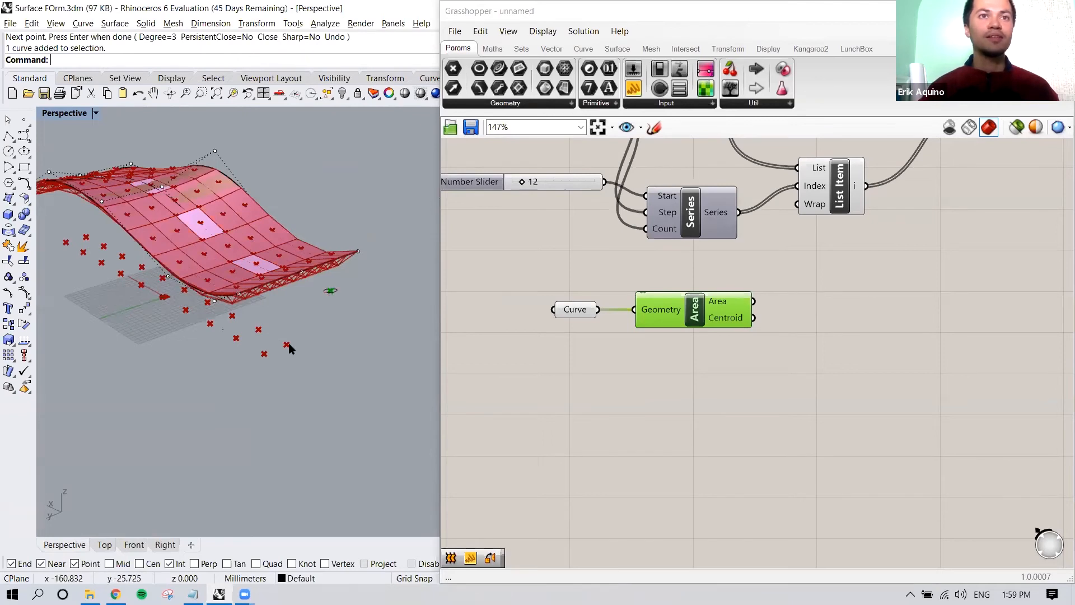
# Add an Orient component and place it beside the Area component
pyautogui.doubleClick(700, 391)
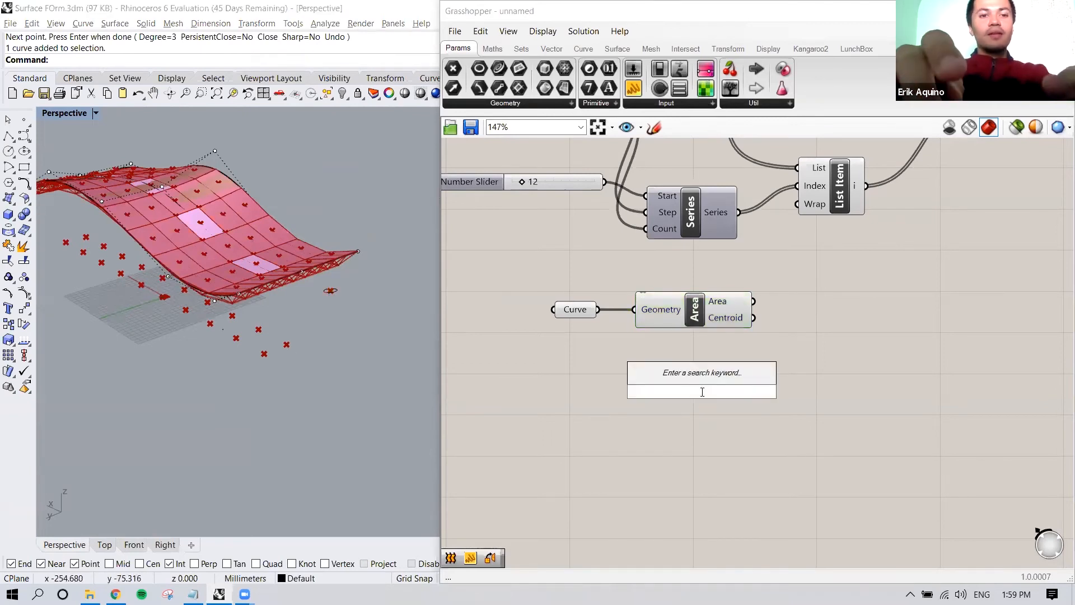
pyautogui.write('orient')
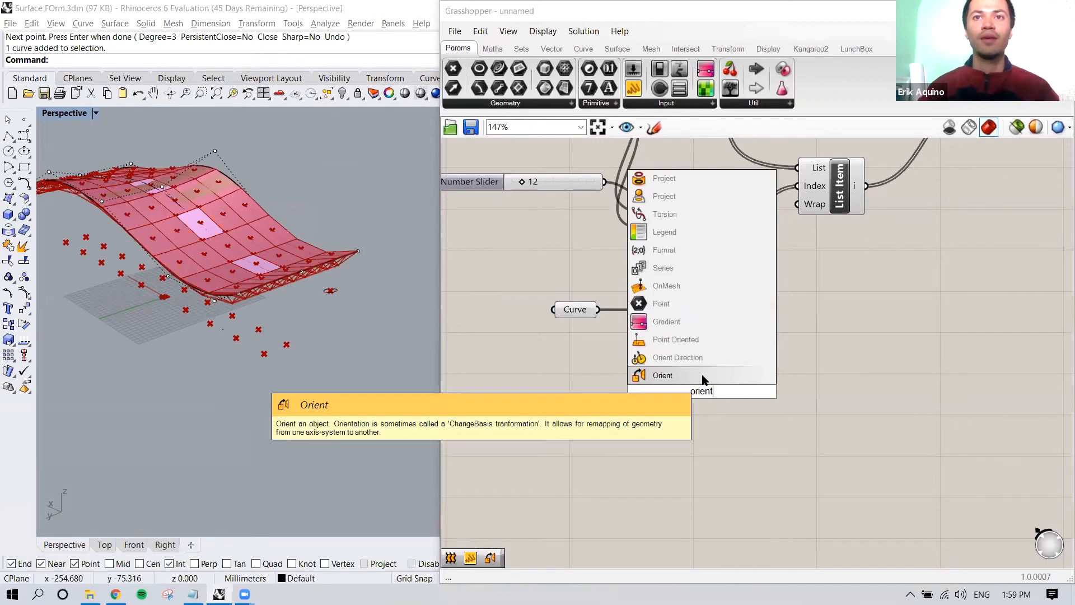
pyautogui.click(705, 380)
pyautogui.moveTo(720, 371); pyautogui.dragTo(850, 345)
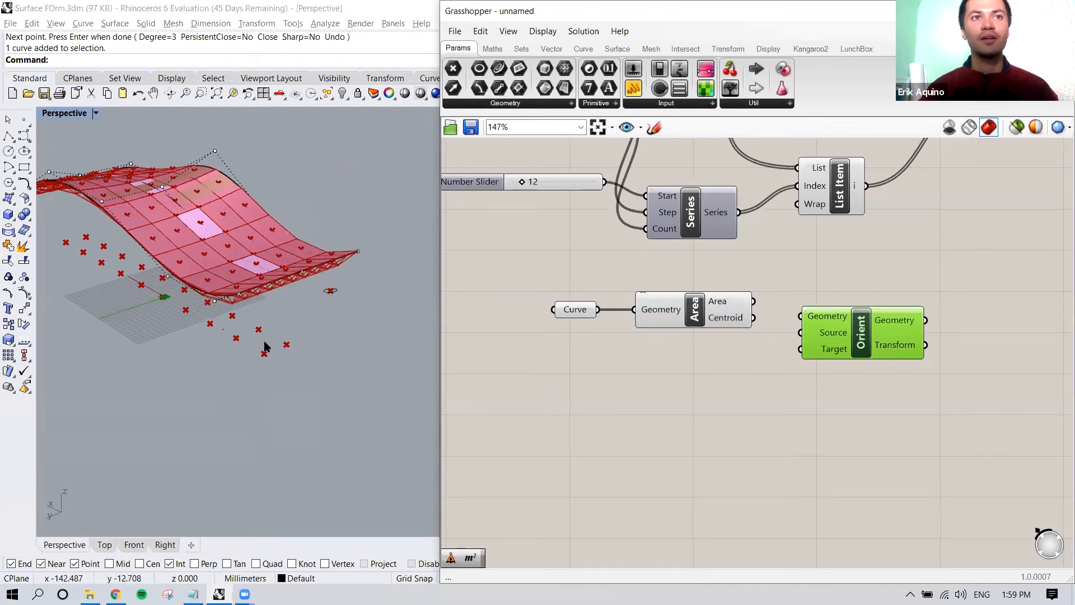
# Connect the Curve parameter to Orient's Geometry input and the Area component's Centroid output to Orient's Source input
pyautogui.keyDown('shift'); pyautogui.moveTo(272, 336); pyautogui.dragTo(293, 344, button='right'); pyautogui.keyUp('shift')
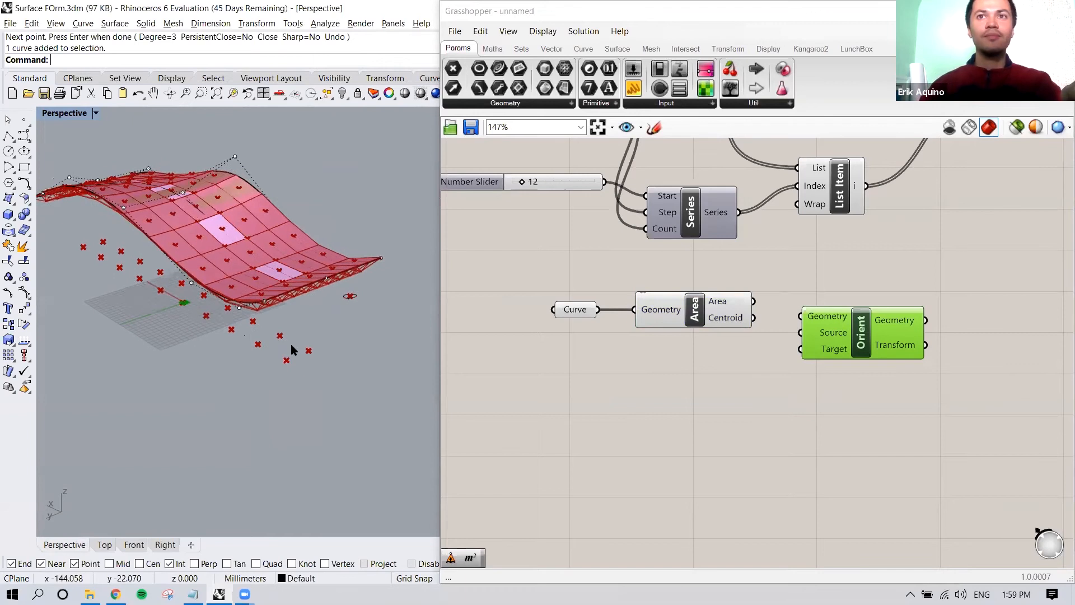
pyautogui.moveTo(841, 328); pyautogui.dragTo(834, 273)
pyautogui.moveTo(598, 309); pyautogui.dragTo(877, 284)
pyautogui.moveTo(829, 319); pyautogui.dragTo(802, 330, button='right')
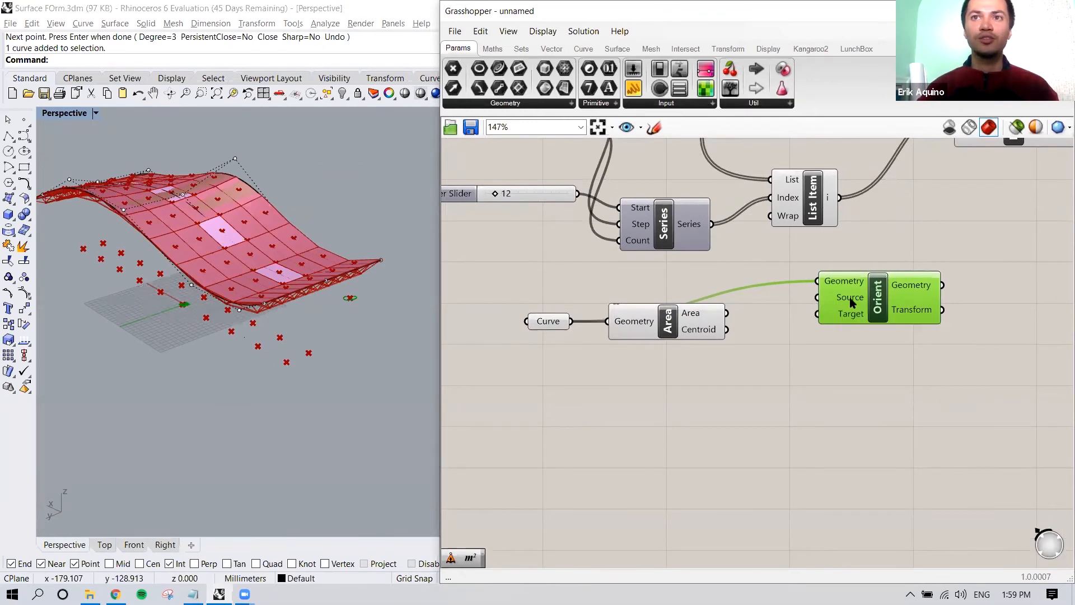
pyautogui.moveTo(850, 303)
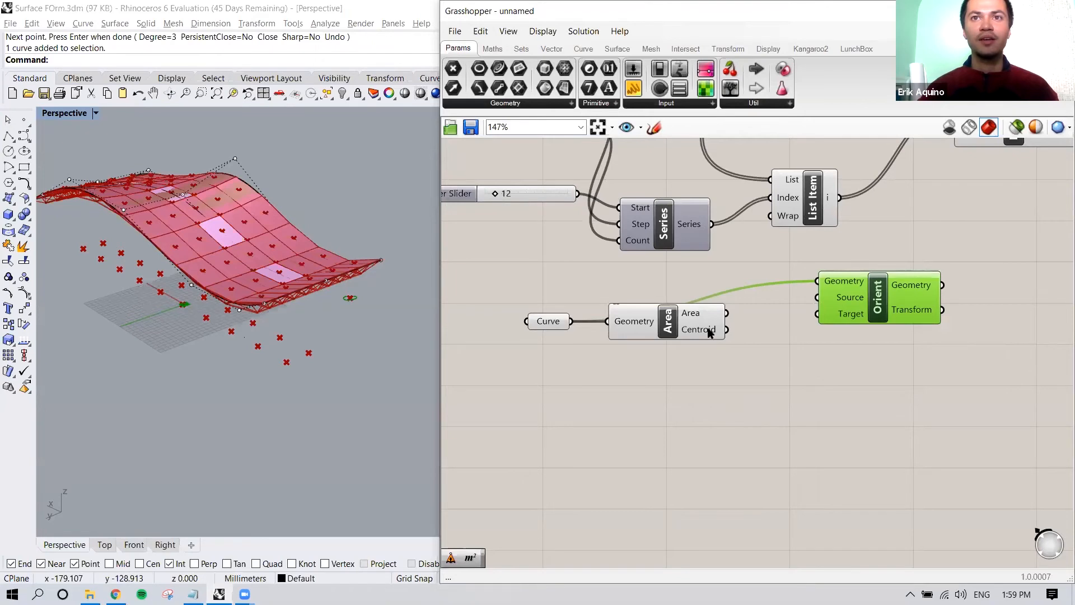
pyautogui.moveTo(709, 332)
pyautogui.moveTo(727, 330); pyautogui.dragTo(825, 292)
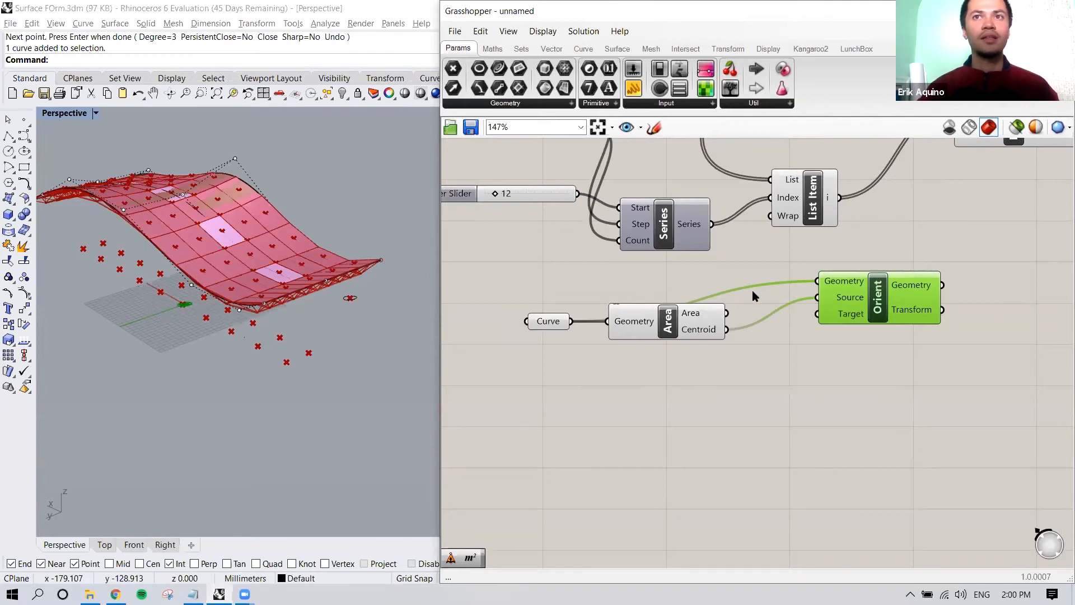
# Move the Curve, Area and Orient components together to just above and beyond the Project component
pyautogui.scroll(-3, 750, 288)
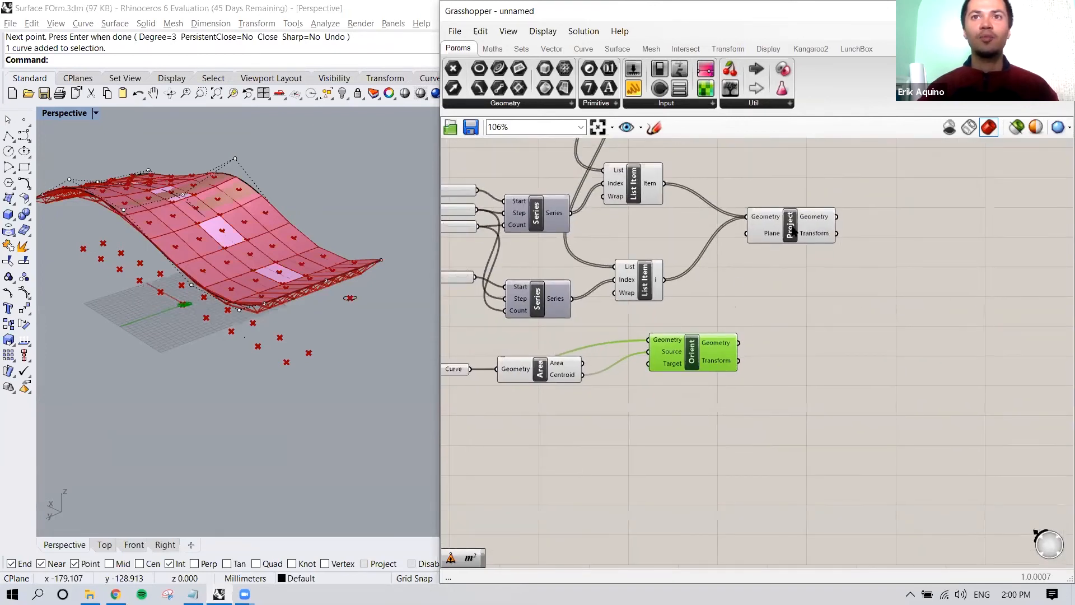
pyautogui.moveTo(726, 357); pyautogui.dragTo(984, 271)
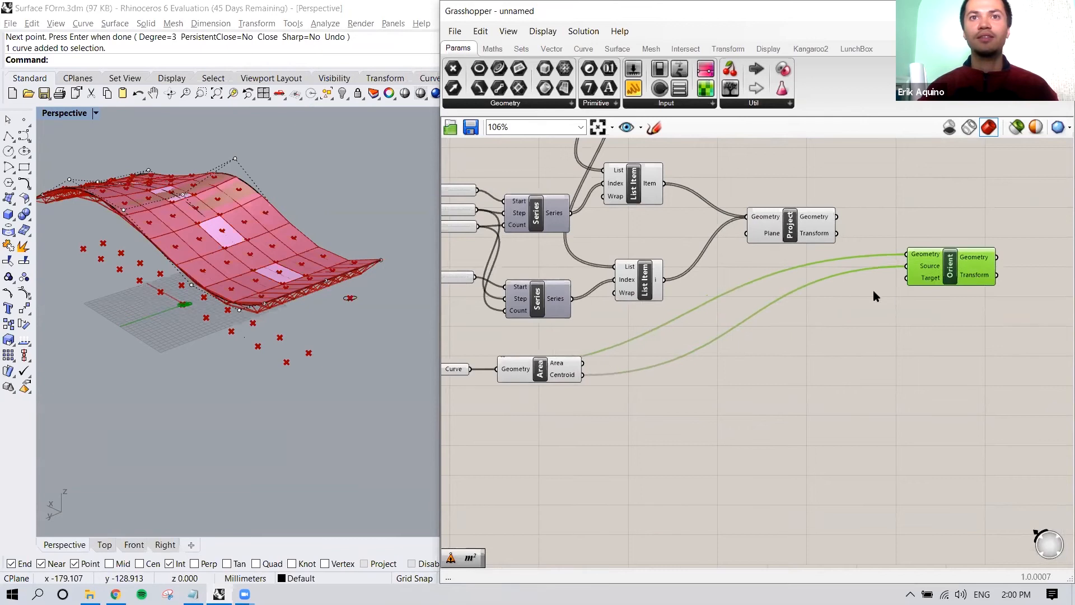
pyautogui.moveTo(873, 290); pyautogui.dragTo(843, 301, button='right')
pyautogui.scroll(-3, 649, 396)
pyautogui.hotkey('ctrl', 'z')
pyautogui.click(633, 426)
pyautogui.moveTo(689, 414); pyautogui.dragTo(468, 372)
pyautogui.moveTo(662, 377); pyautogui.dragTo(892, 230)
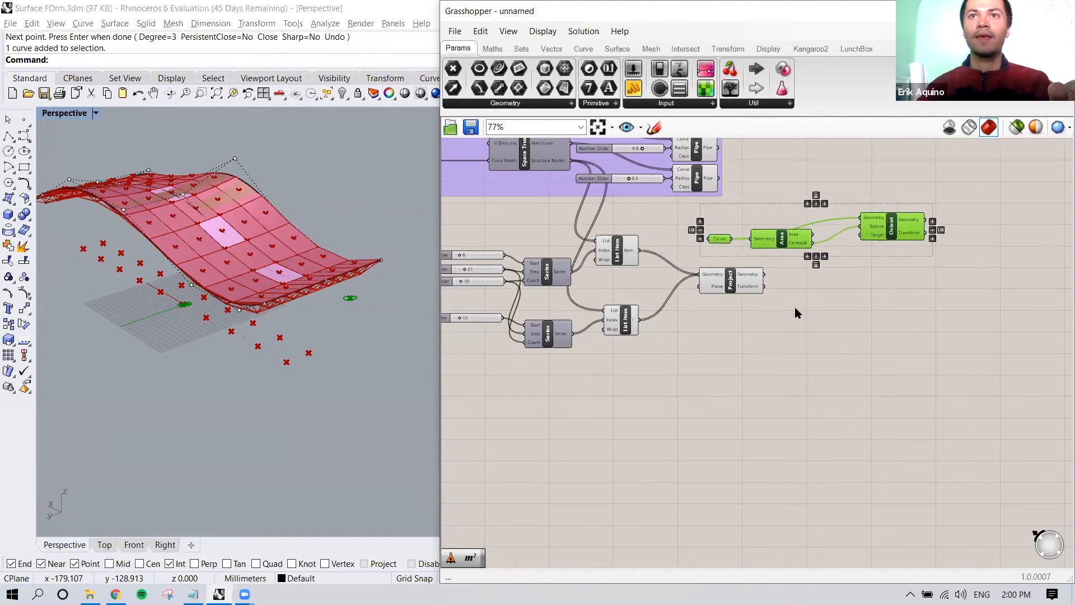
# Connect the Project component's Geometry output to Orient's Target input to place the profile at every projected ground point
pyautogui.scroll(3, 797, 312)
pyautogui.moveTo(798, 313); pyautogui.dragTo(708, 391, button='right')
pyautogui.click(638, 361)
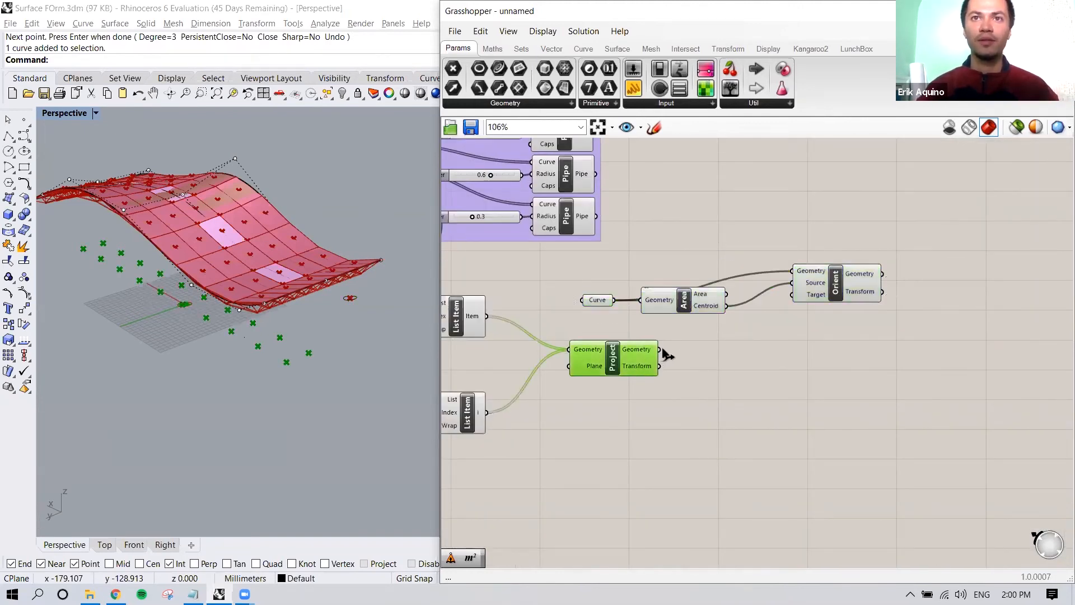
pyautogui.moveTo(661, 350); pyautogui.dragTo(794, 295)
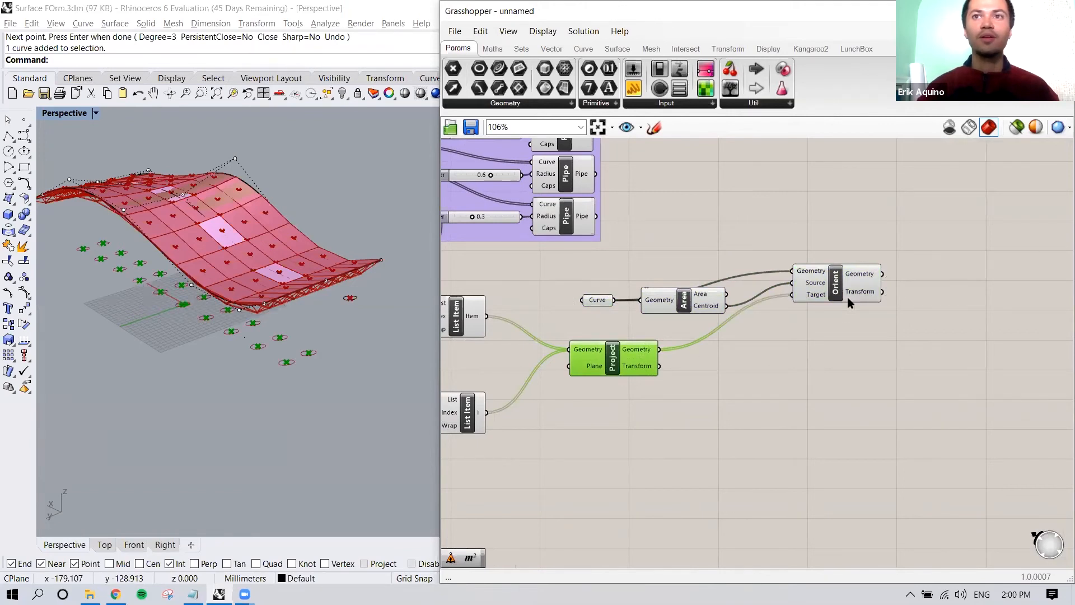
# Compare the original closed profile curve with its oriented copies at the ground points in the Perspective view
pyautogui.click(351, 298)
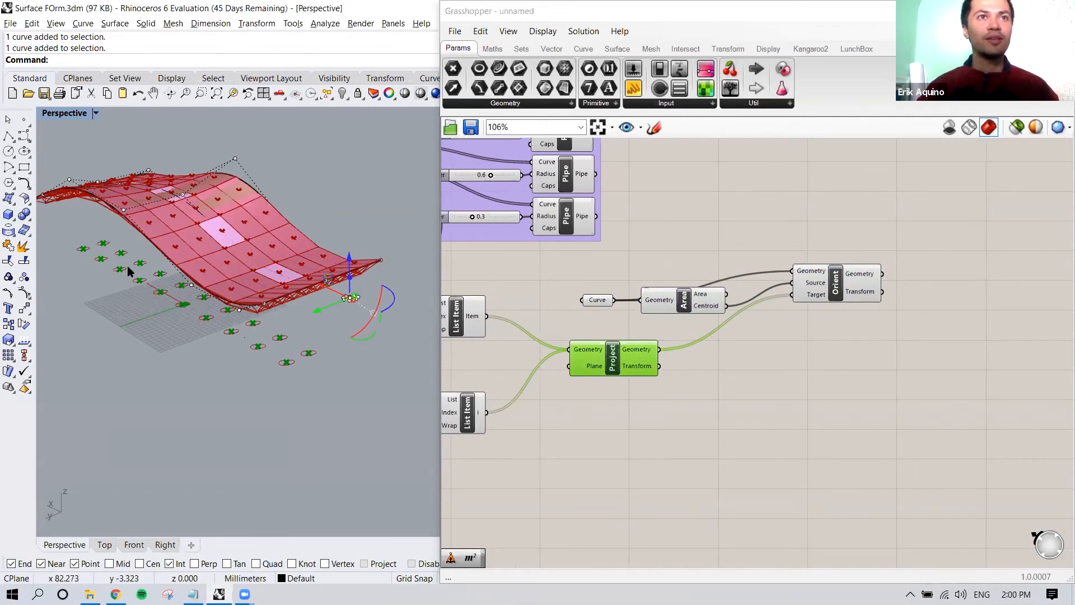
pyautogui.click(268, 395)
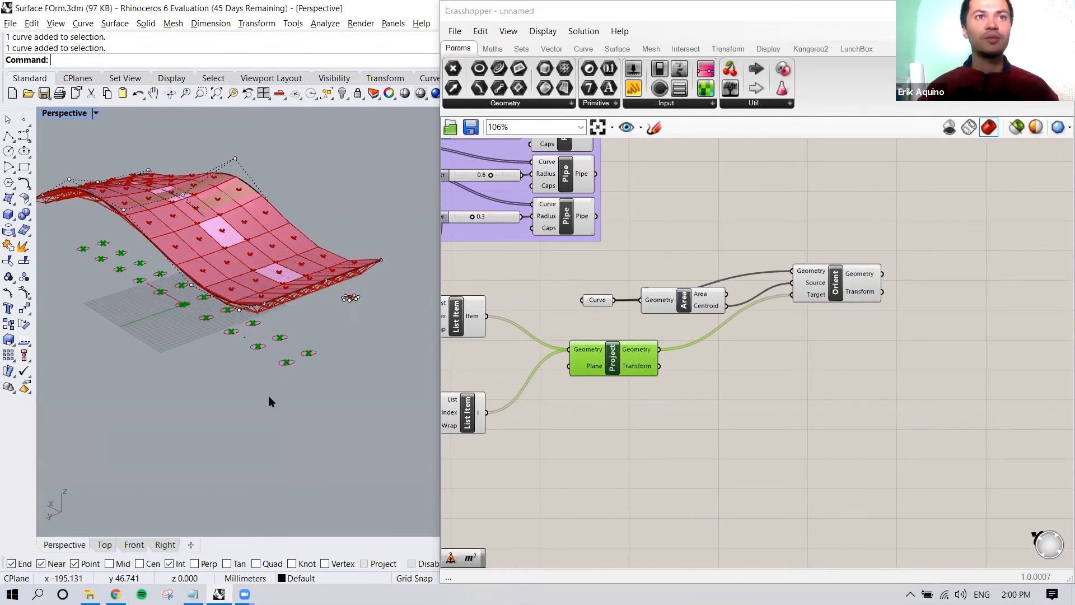
pyautogui.moveTo(264, 381); pyautogui.dragTo(299, 380, button='right')
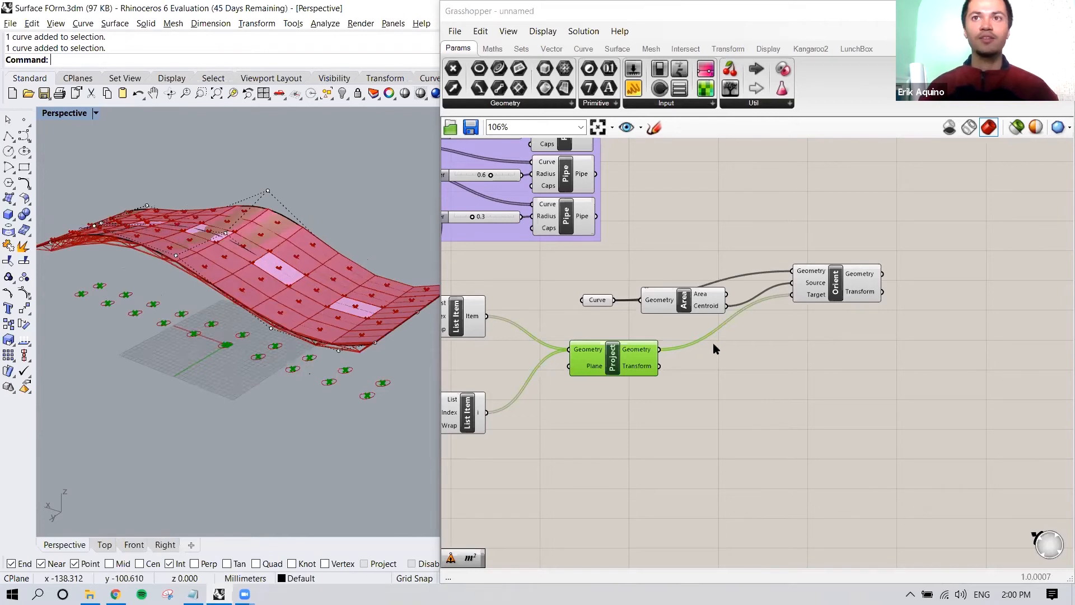
# Add a two-point Line component with Start Point and End Point inputs and place it beyond the Orient component
pyautogui.doubleClick(850, 350)
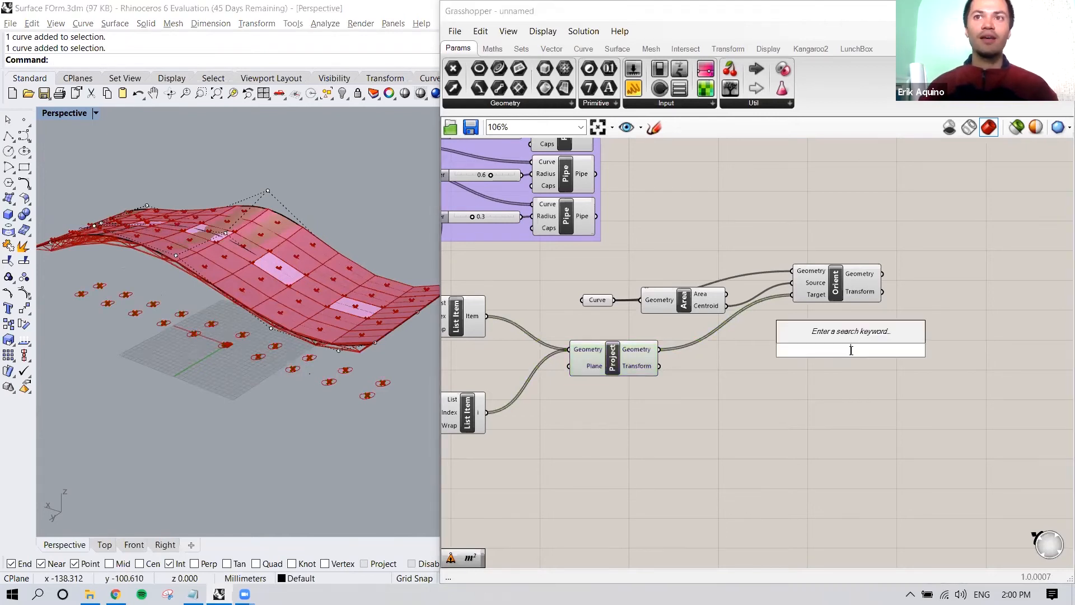
pyautogui.write('line')
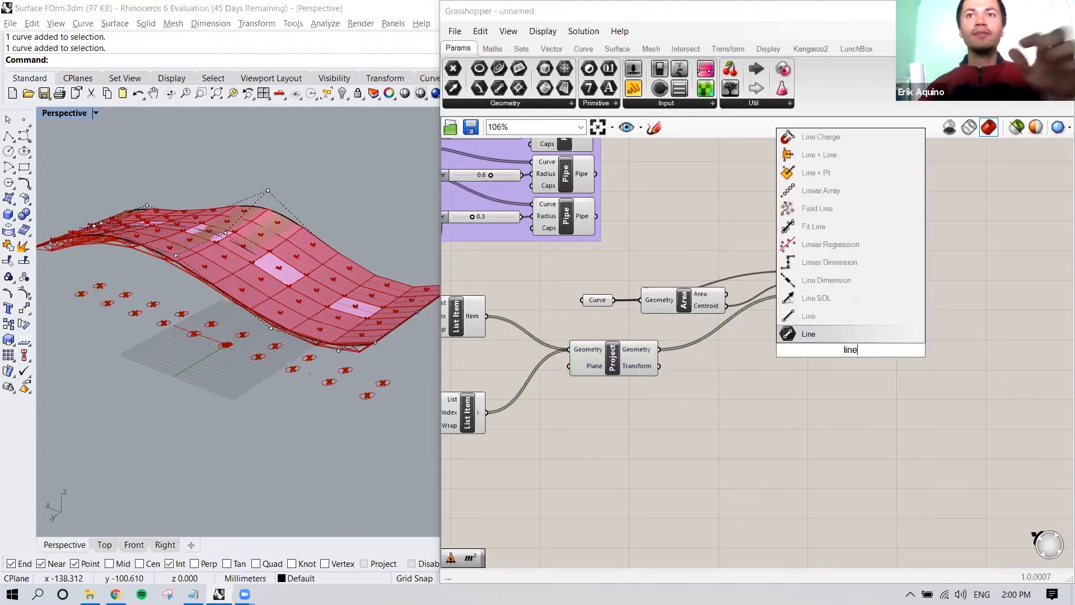
pyautogui.click(838, 316)
pyautogui.moveTo(845, 347); pyautogui.dragTo(950, 303)
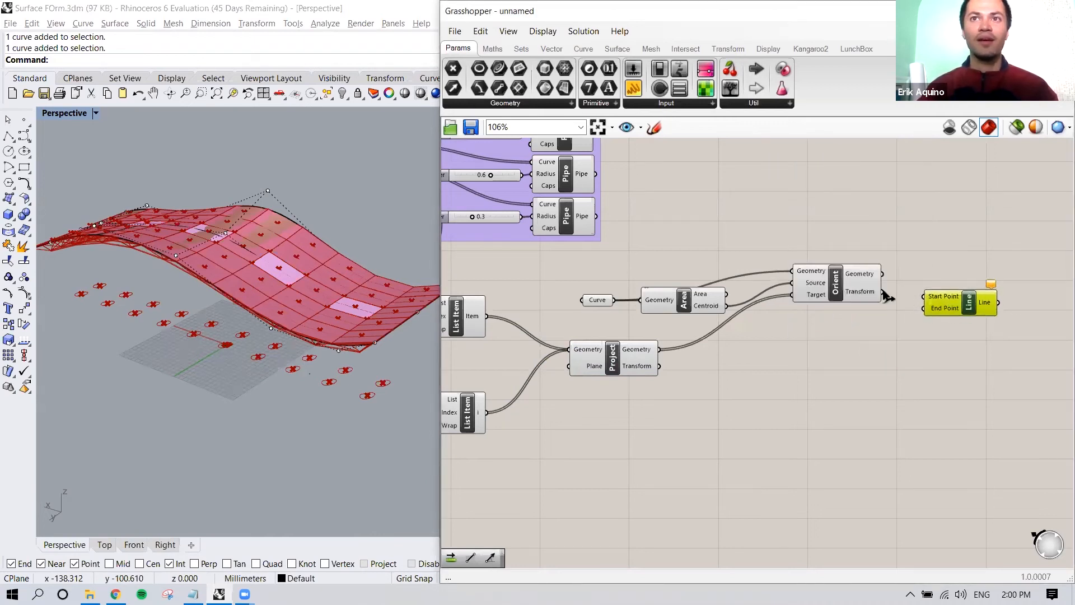
# Highlight the Orient, Area, Project and both List Item components to examine which points could serve as line ends
pyautogui.click(850, 291)
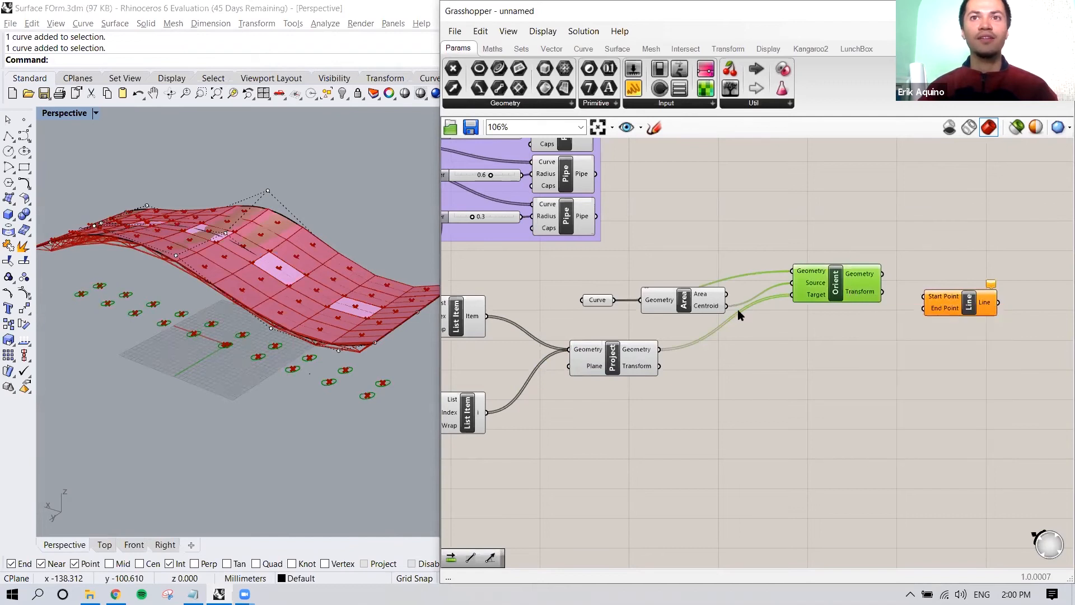
pyautogui.click(705, 306)
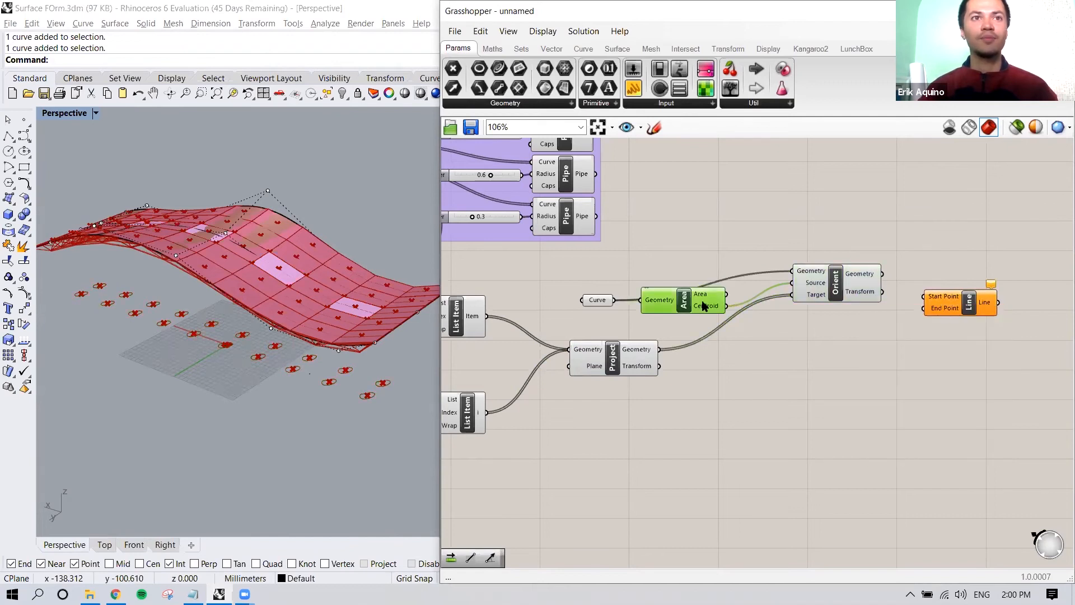
pyautogui.click(637, 350)
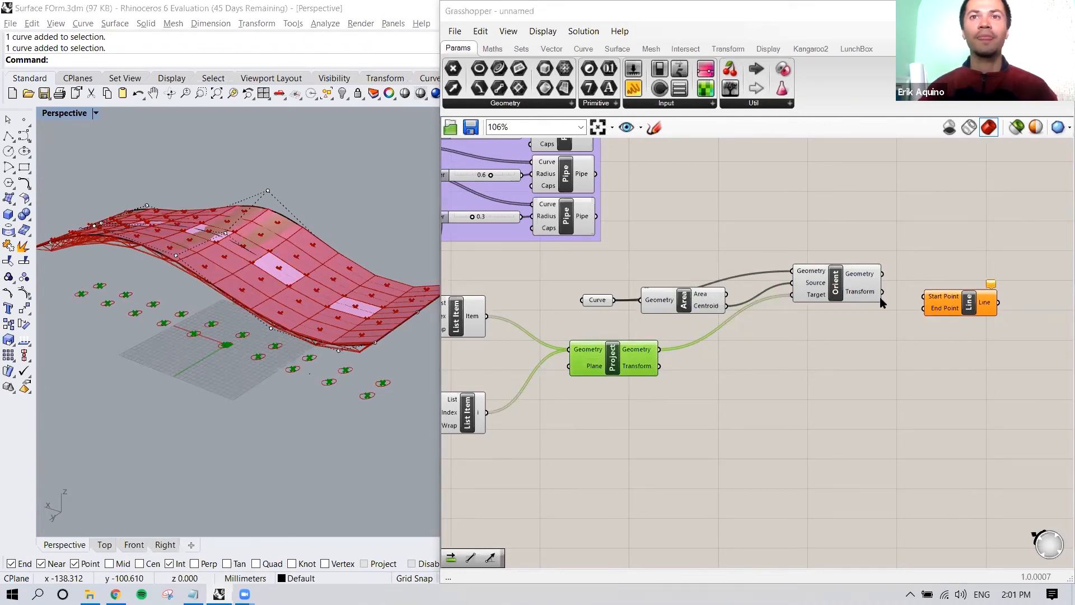
pyautogui.moveTo(951, 308); pyautogui.dragTo(873, 358)
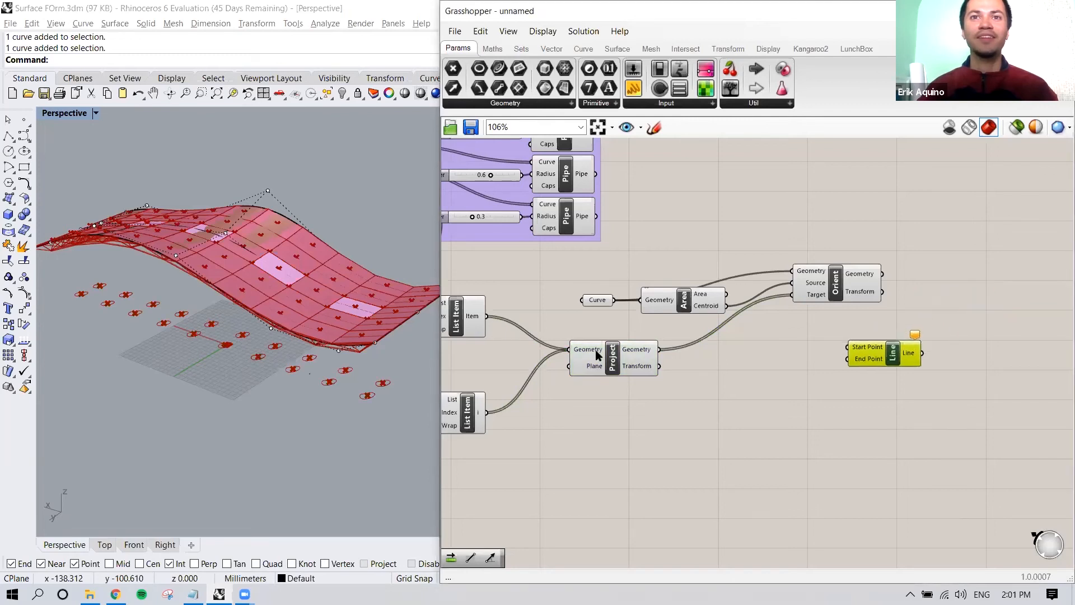
pyautogui.click(618, 362)
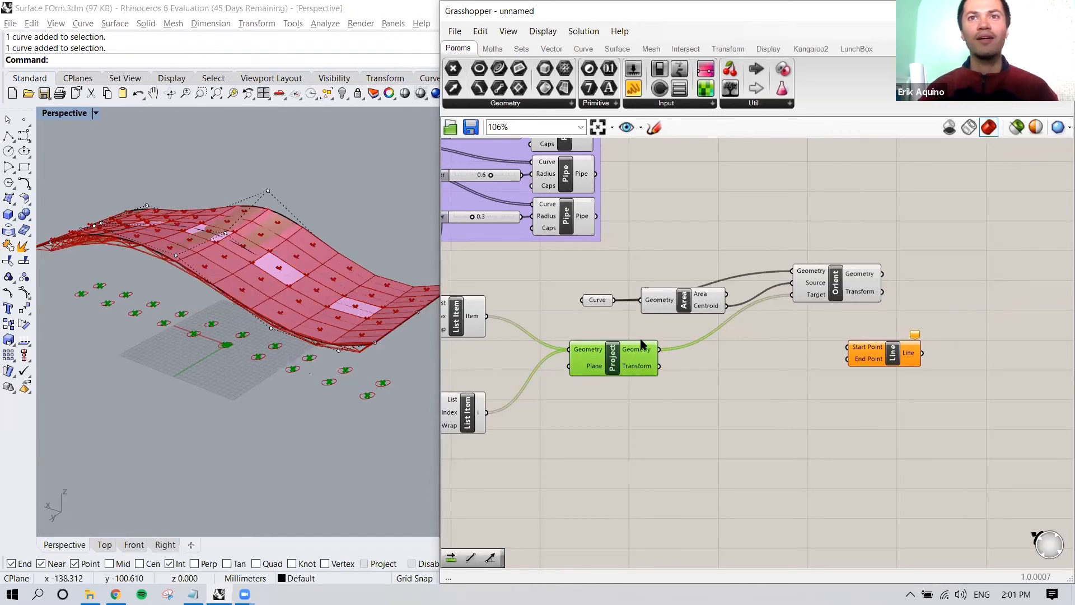
pyautogui.moveTo(575, 372); pyautogui.dragTo(686, 340, button='right')
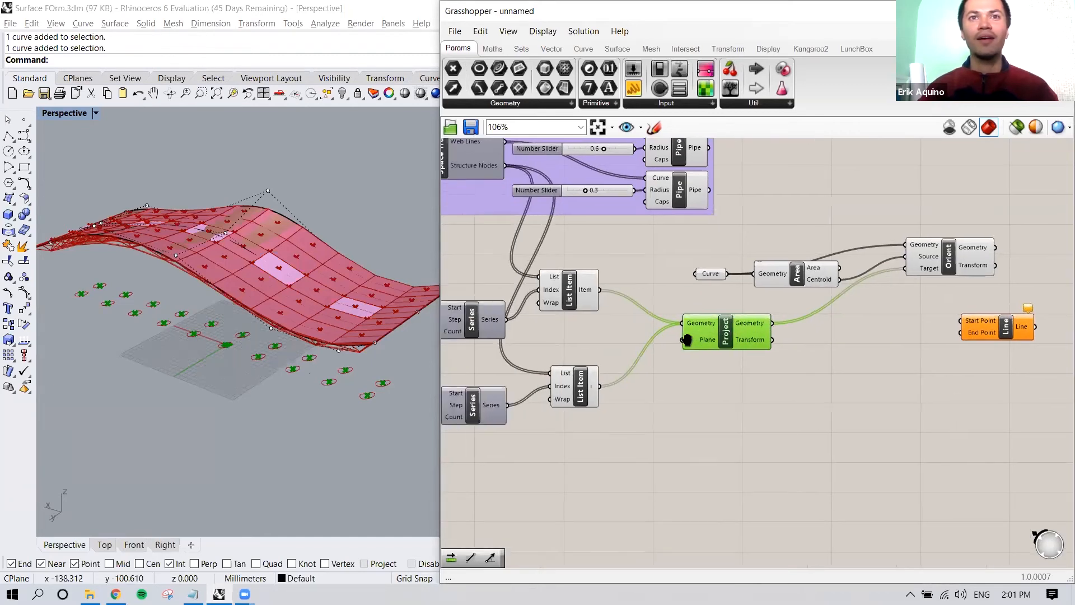
pyautogui.click(582, 376)
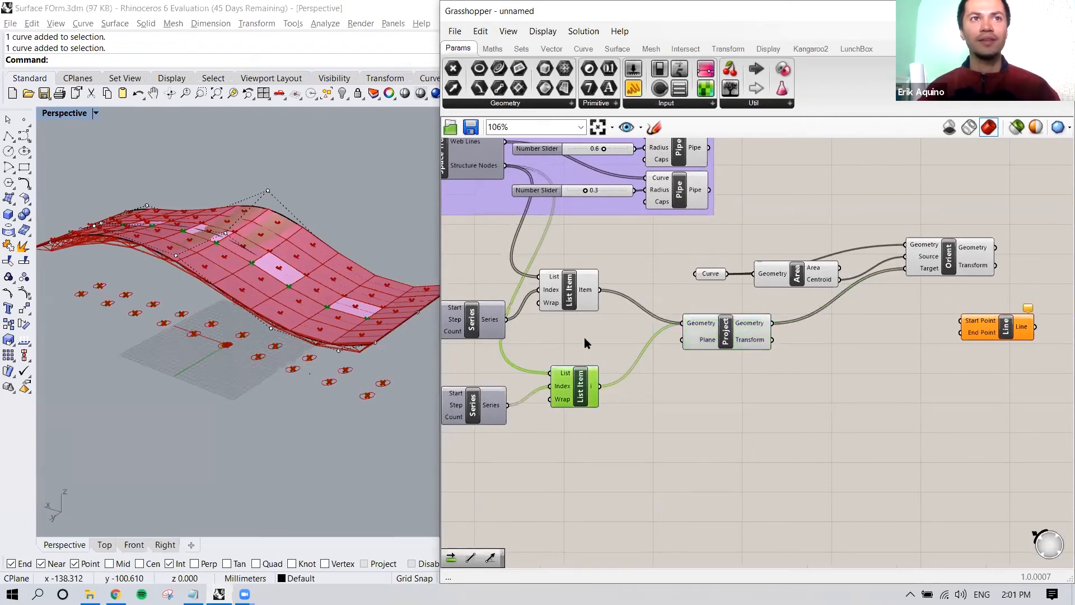
pyautogui.keyDown('shift'); pyautogui.click(583, 296); pyautogui.keyUp('shift')
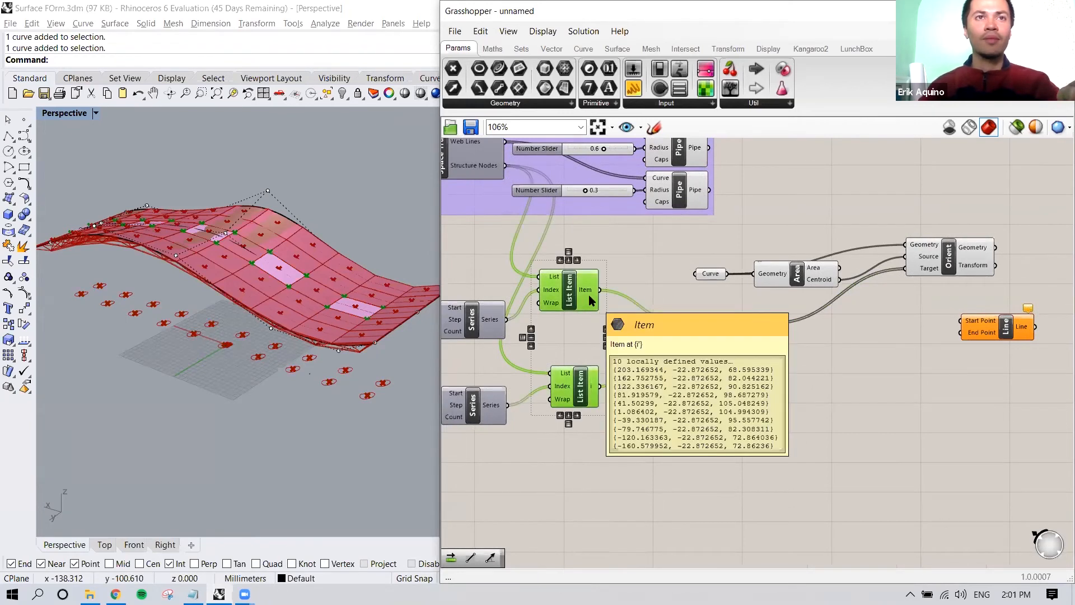
# Connect Project's Geometry output to the Line's Start Point and the lower List Item's output to its End Point
pyautogui.moveTo(964, 332); pyautogui.dragTo(907, 359)
pyautogui.moveTo(774, 328); pyautogui.dragTo(910, 349)
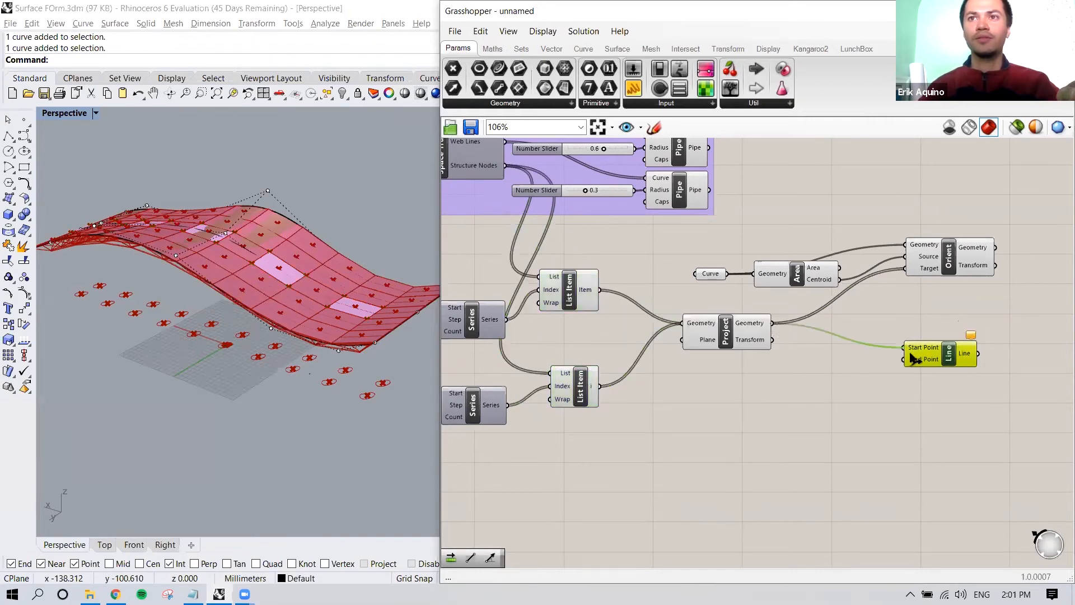
pyautogui.moveTo(601, 291); pyautogui.dragTo(905, 359)
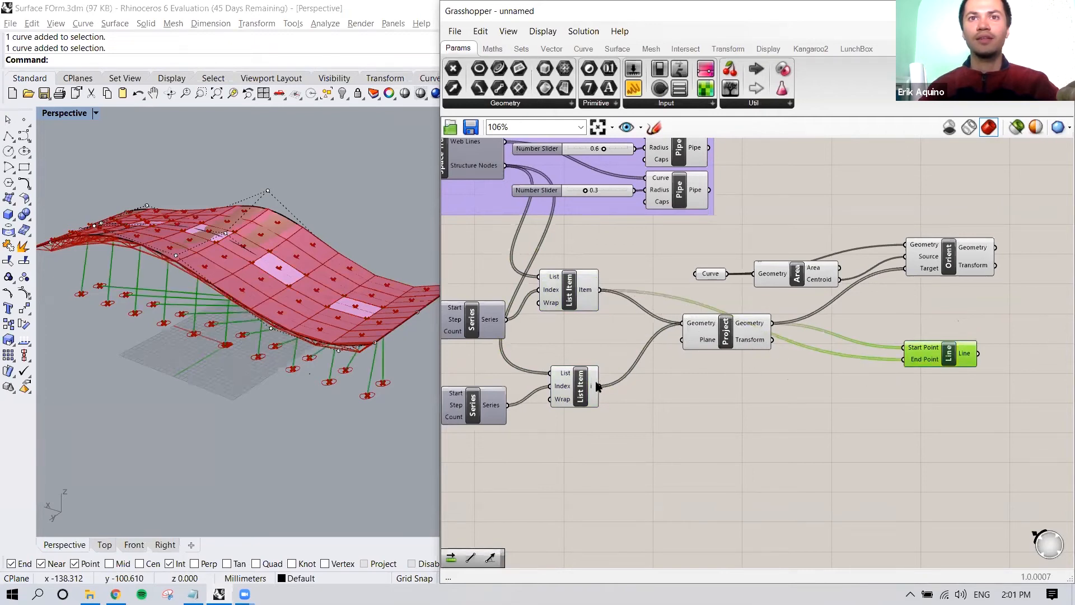
pyautogui.moveTo(604, 392); pyautogui.dragTo(905, 367)
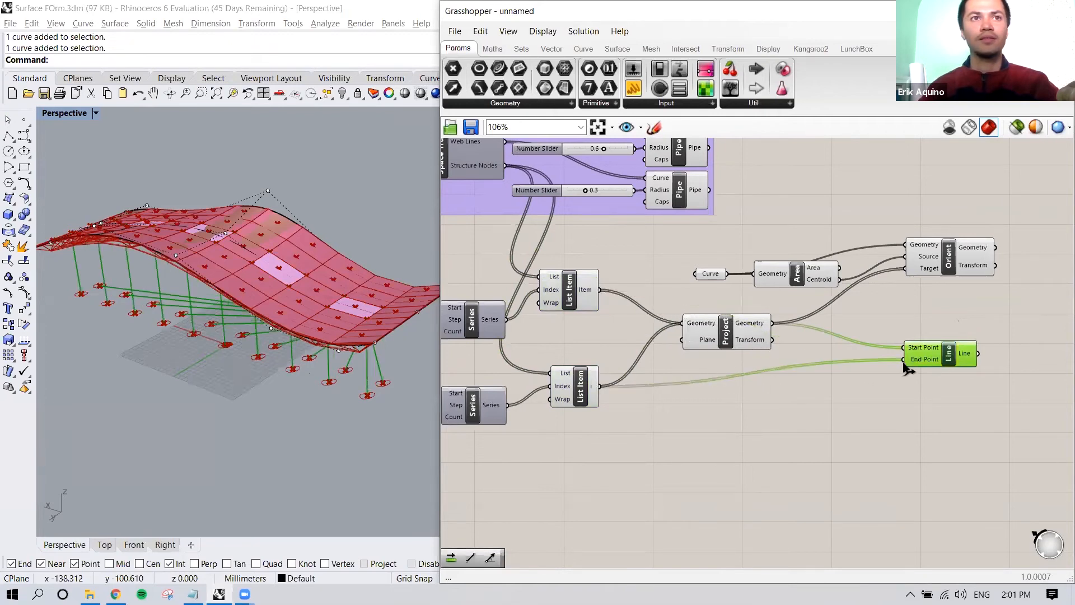
pyautogui.moveTo(308, 385); pyautogui.dragTo(246, 409, button='right')
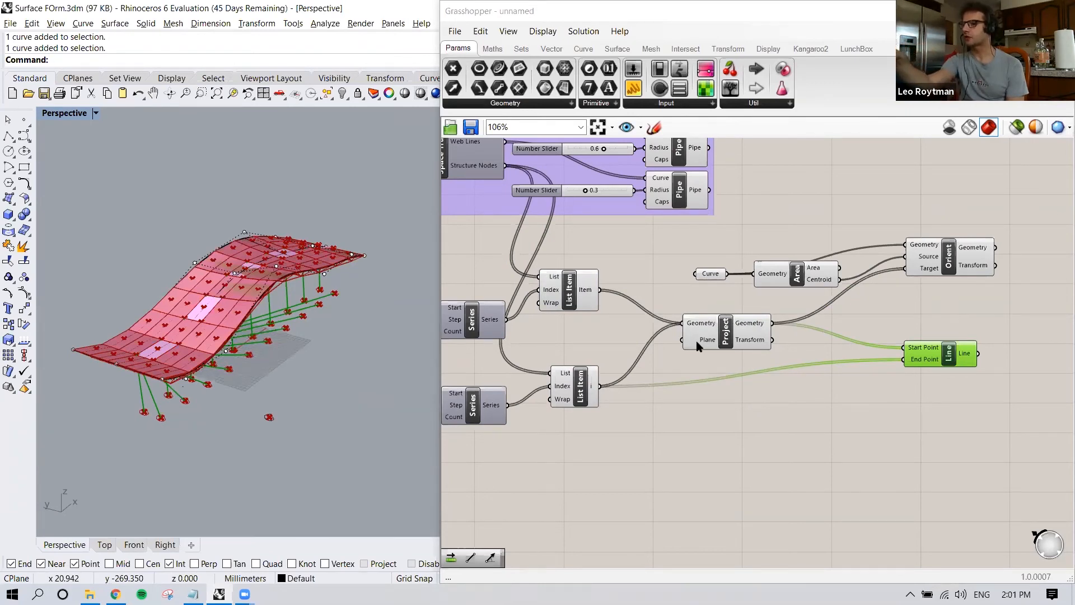
# Duplicate the Project component and feed the original from the upper List Item and the copy from the lower one
pyautogui.click(707, 325)
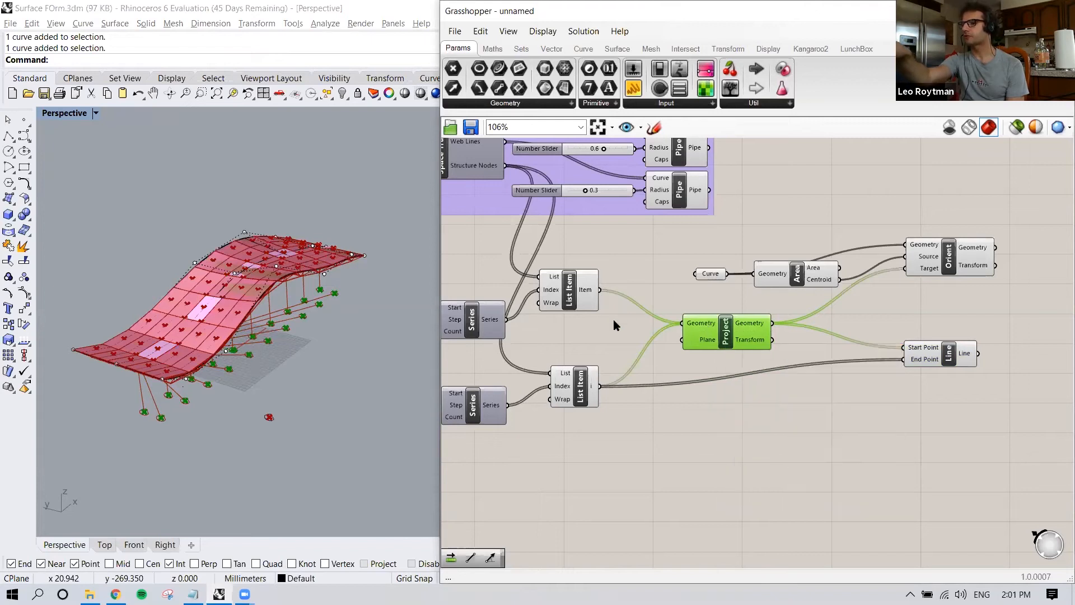
pyautogui.hotkey('ctrl', 'c')
pyautogui.hotkey('ctrl', 'v')
pyautogui.moveTo(742, 340); pyautogui.dragTo(743, 409)
pyautogui.moveTo(602, 386); pyautogui.dragTo(688, 396)
pyautogui.moveTo(598, 290); pyautogui.dragTo(683, 323)
# Duplicate the Line component and connect the lower Project's Geometry output to the lower Line's Start Point
pyautogui.moveTo(729, 411); pyautogui.dragTo(912, 363)
pyautogui.moveTo(913, 368); pyautogui.dragTo(927, 397)
pyautogui.hotkey('ctrl', 'c')
pyautogui.hotkey('ctrl', 'v')
pyautogui.moveTo(776, 375); pyautogui.dragTo(907, 379)
pyautogui.moveTo(728, 389); pyautogui.dragTo(724, 443)
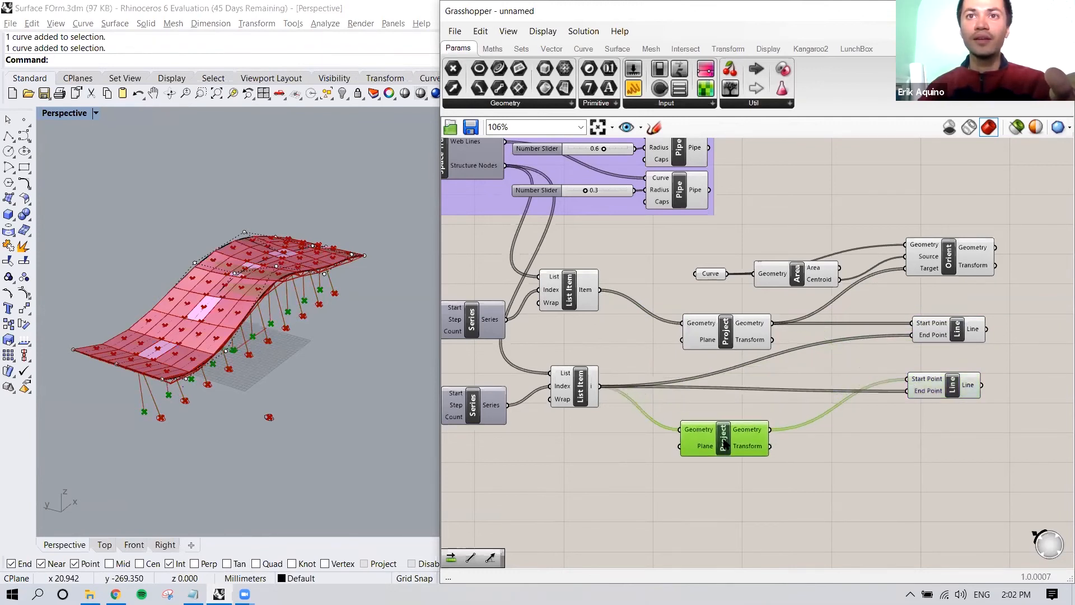
# Adjust the spacing of the upper Project, Orient and upper Line components on the canvas
pyautogui.moveTo(725, 331); pyautogui.dragTo(721, 331)
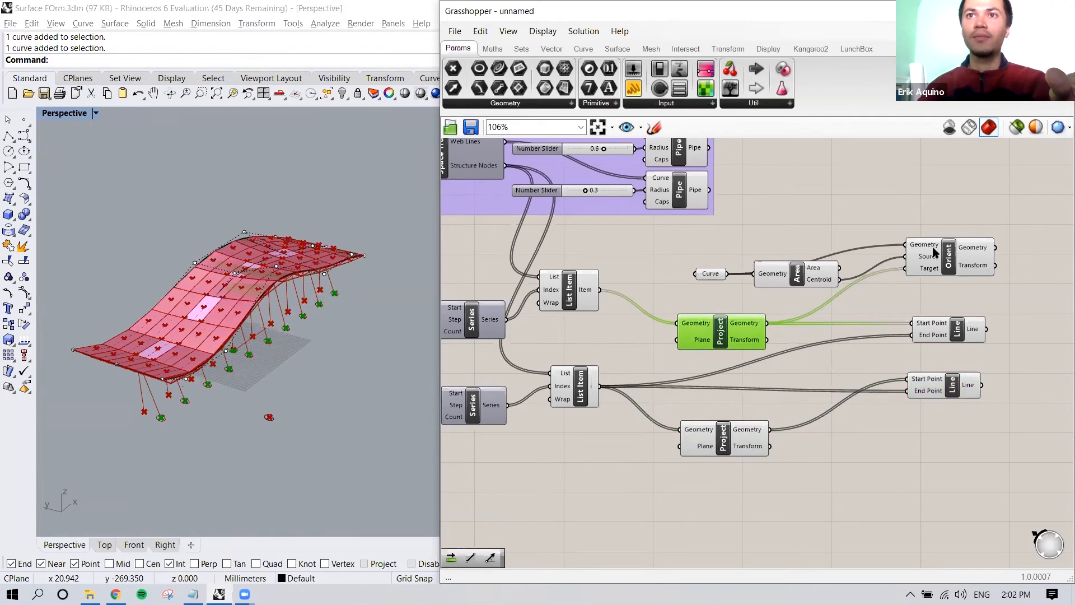
pyautogui.moveTo(937, 267); pyautogui.dragTo(946, 267)
pyautogui.moveTo(931, 338); pyautogui.dragTo(941, 341)
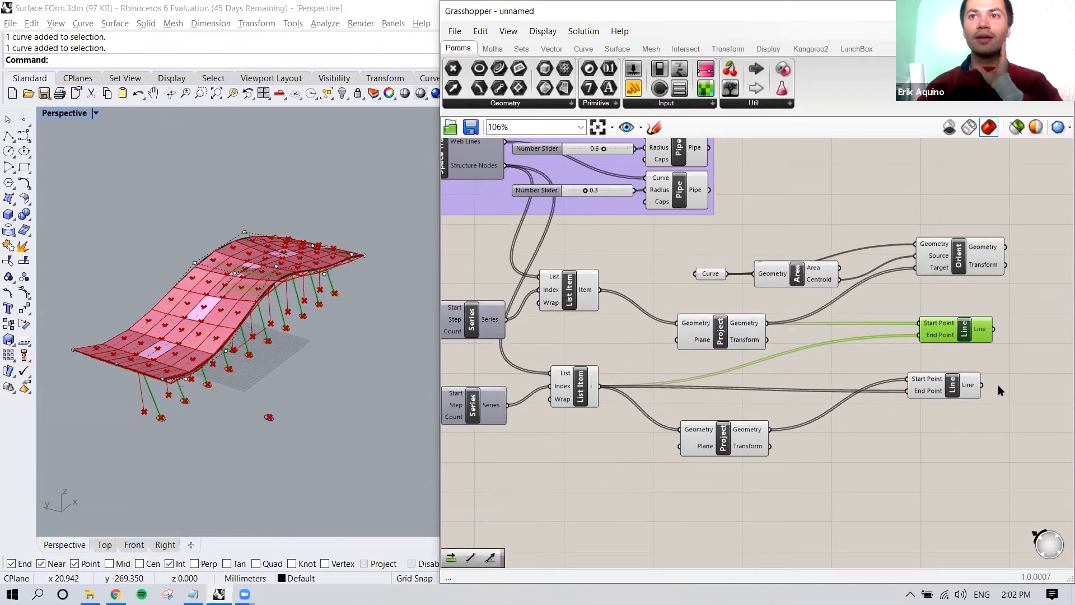
# Highlight both Line components, both Project components and the lower List Item to trace which points each line connects
pyautogui.click(936, 390)
pyautogui.click(729, 448)
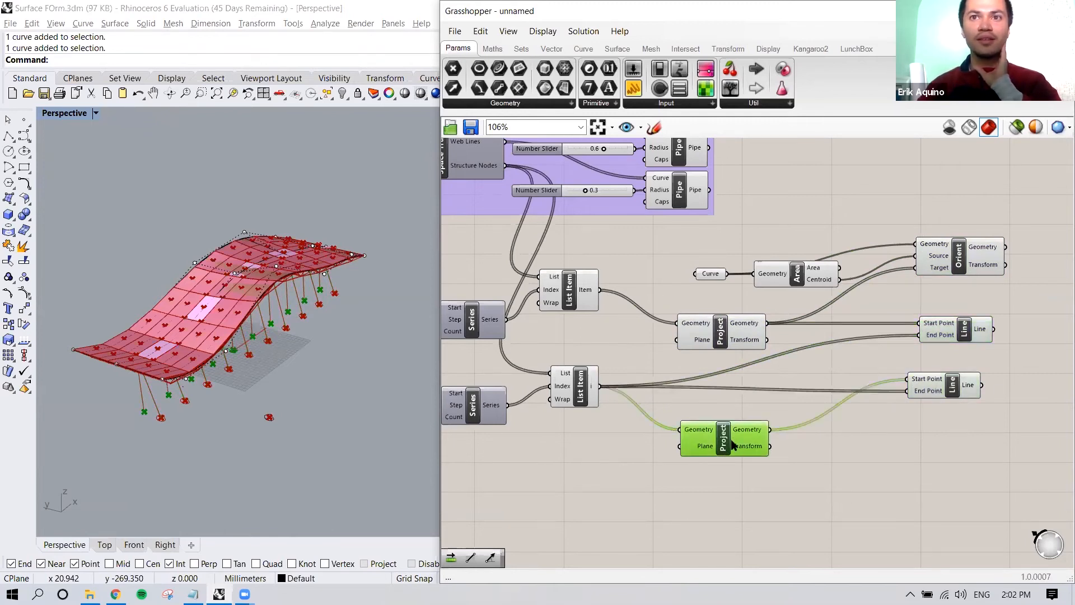
pyautogui.click(589, 394)
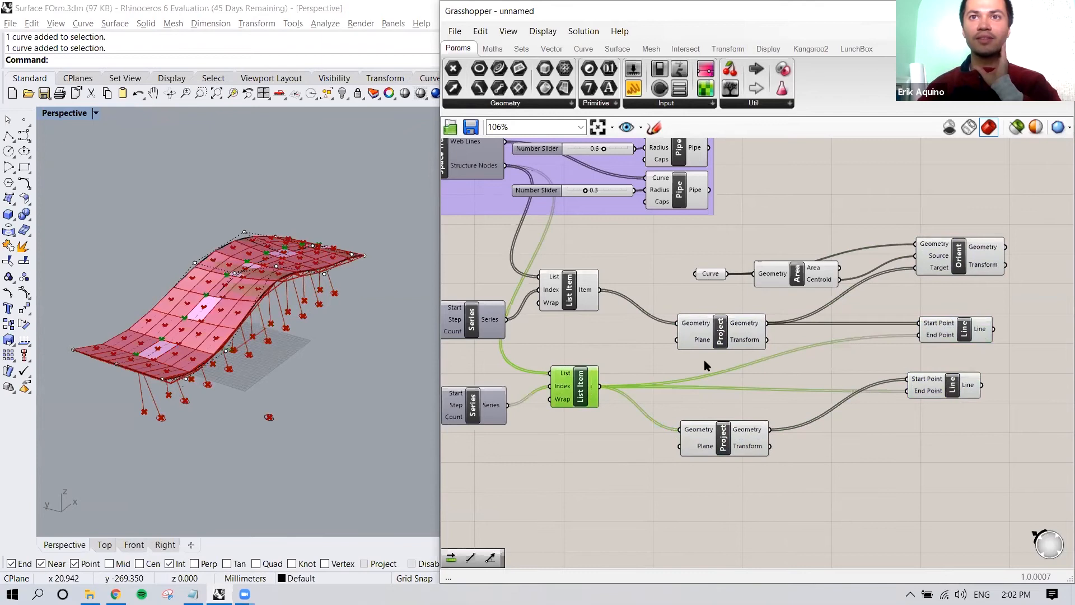
pyautogui.click(964, 331)
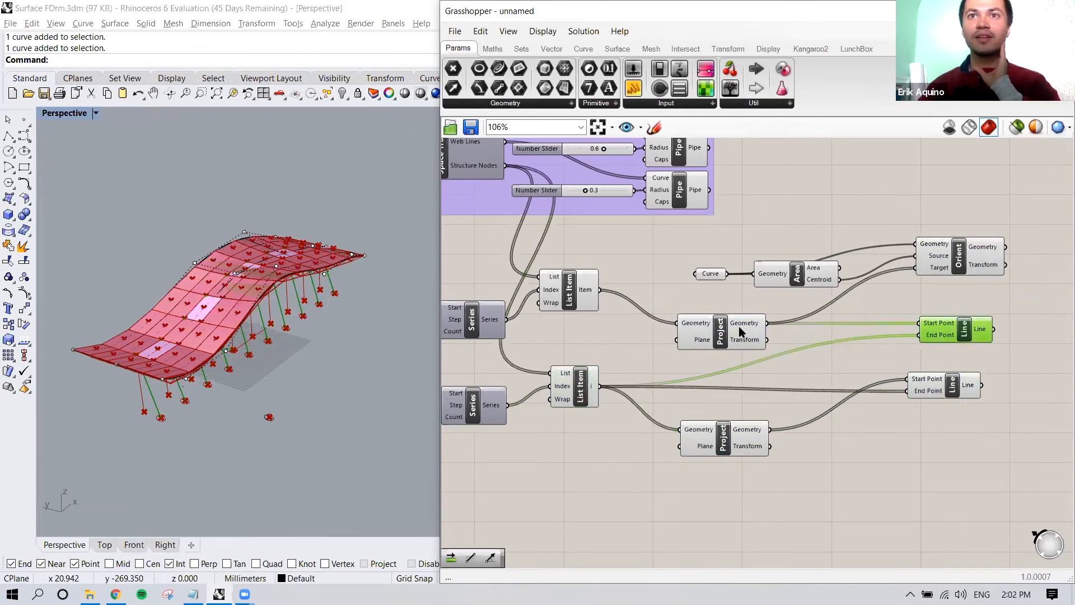
pyautogui.moveTo(738, 326); pyautogui.dragTo(729, 326)
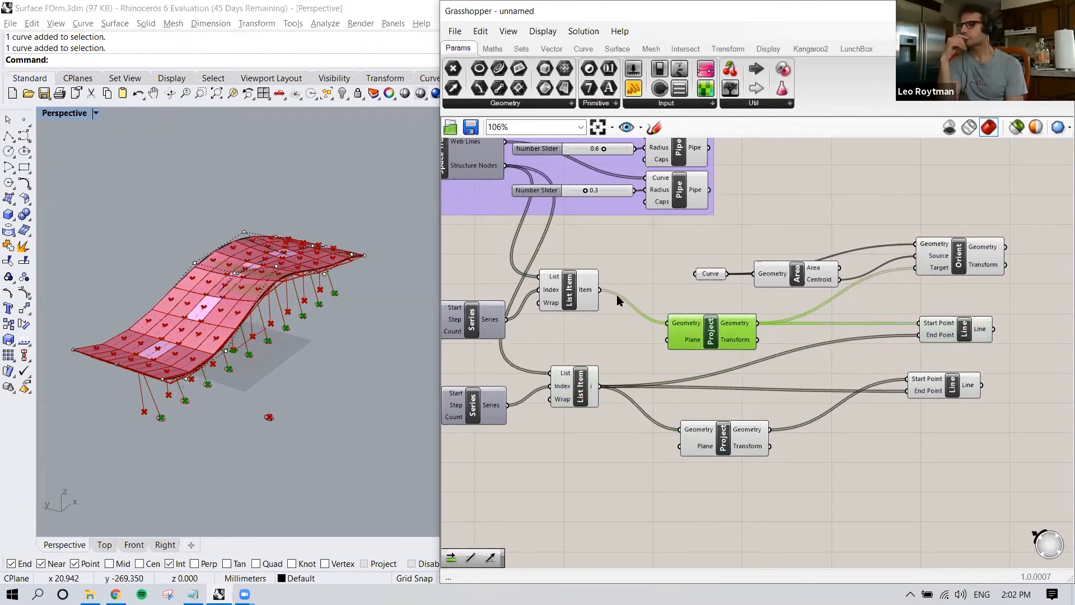
# Rewire the upper Line with the upper List Item as Start Point and only the upper Project's Geometry as End Point
pyautogui.moveTo(600, 290); pyautogui.dragTo(920, 323)
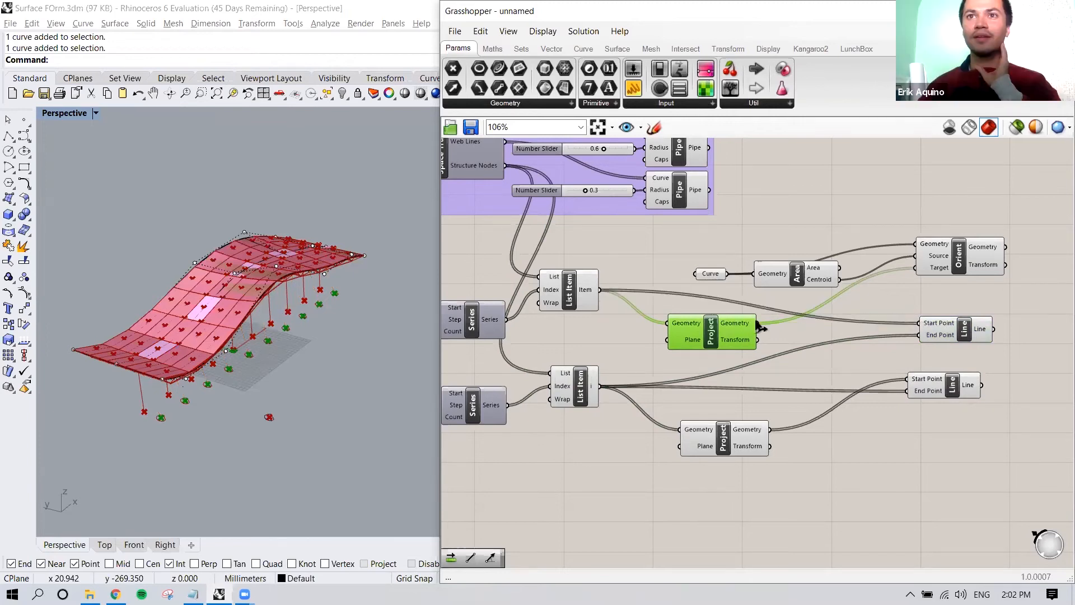
pyautogui.moveTo(759, 323); pyautogui.dragTo(920, 336)
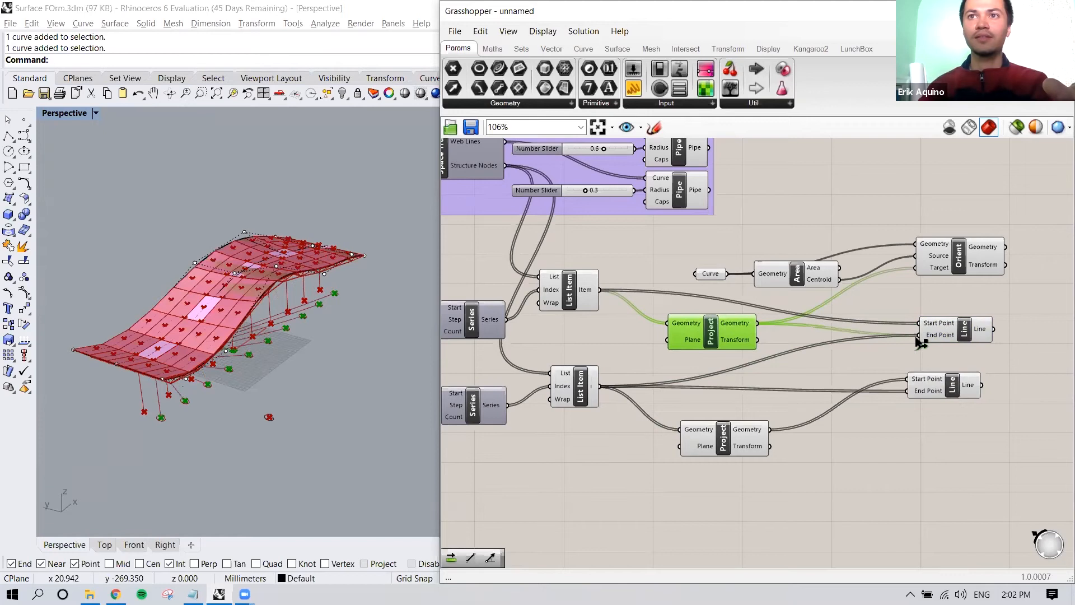
pyautogui.keyDown('ctrl'); pyautogui.moveTo(612, 384); pyautogui.dragTo(916, 339); pyautogui.keyUp('ctrl')
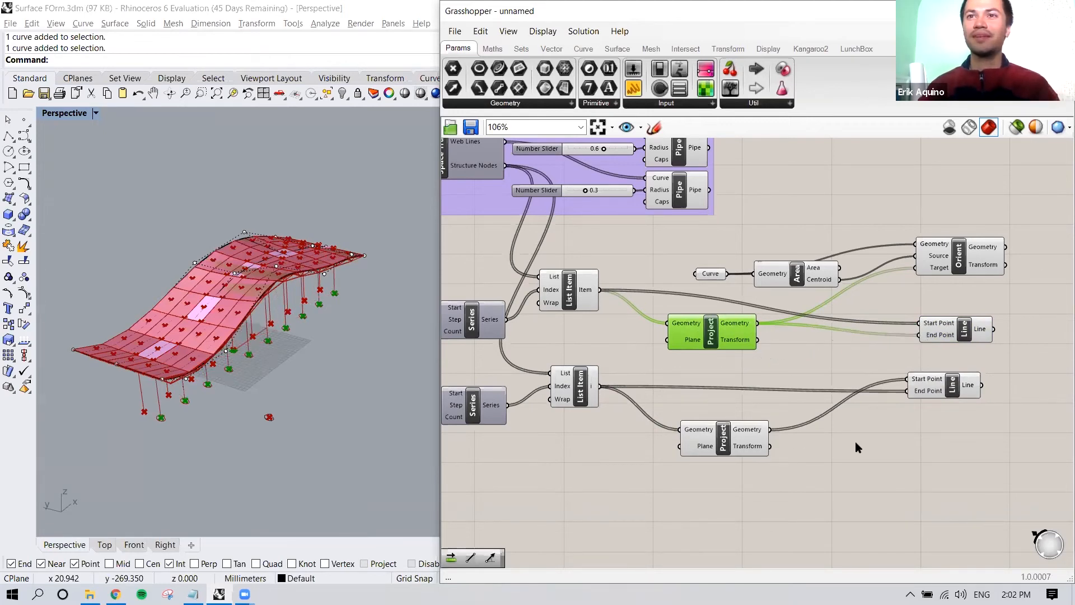
# Reposition the lower Line and lower Project components so the lower branch of the definition is clearly spaced
pyautogui.moveTo(939, 398); pyautogui.dragTo(956, 419)
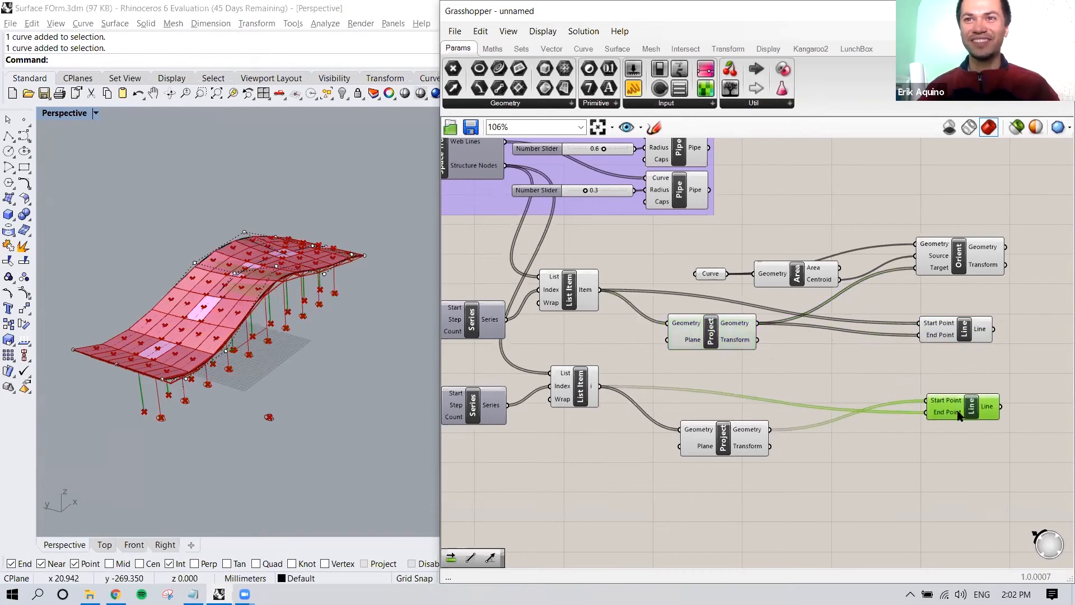
pyautogui.moveTo(745, 438); pyautogui.dragTo(715, 440)
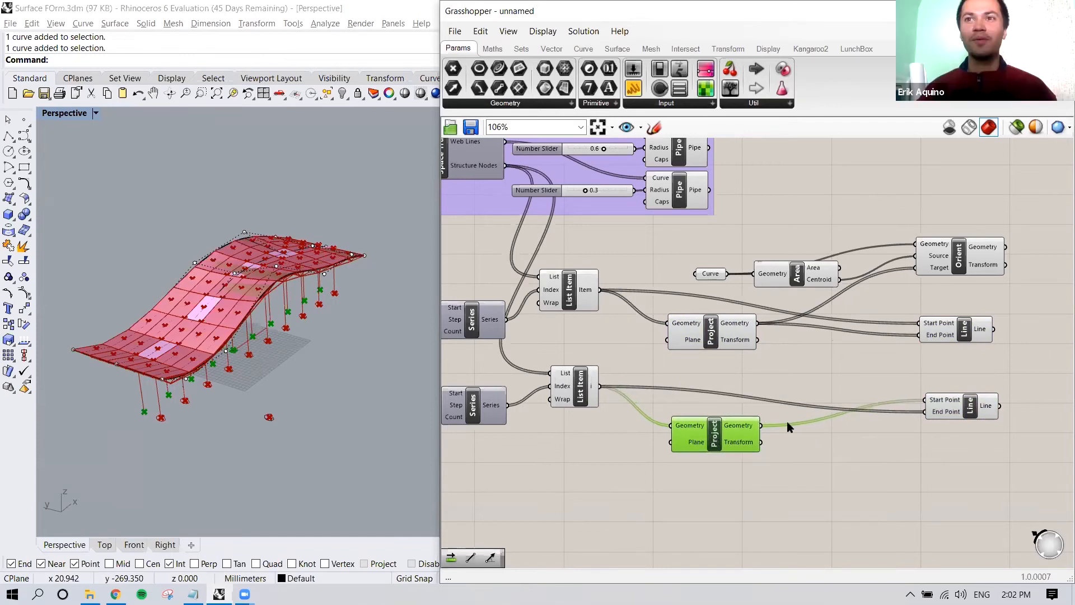
pyautogui.moveTo(970, 406); pyautogui.dragTo(966, 401)
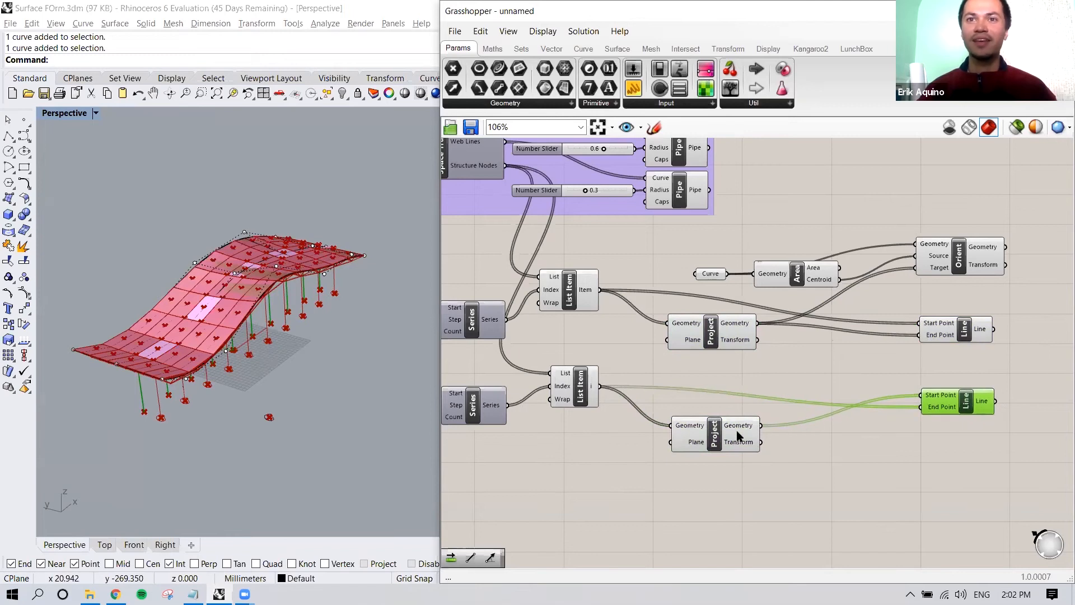
# Highlight both Project components, the lower List Item and the upper Line to check which points feed each column line
pyautogui.click(723, 436)
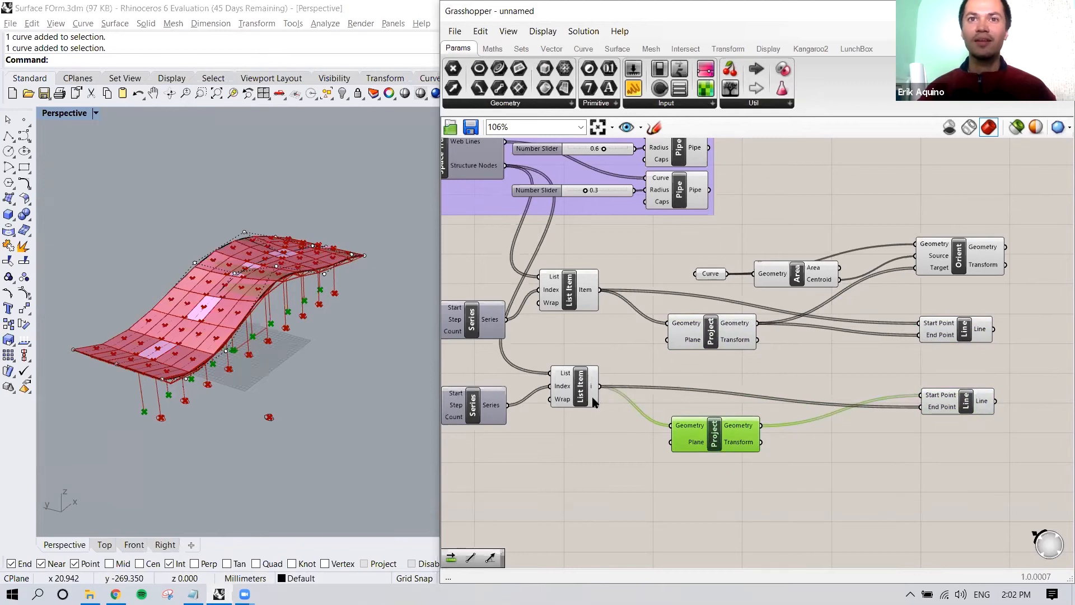
pyautogui.click(579, 377)
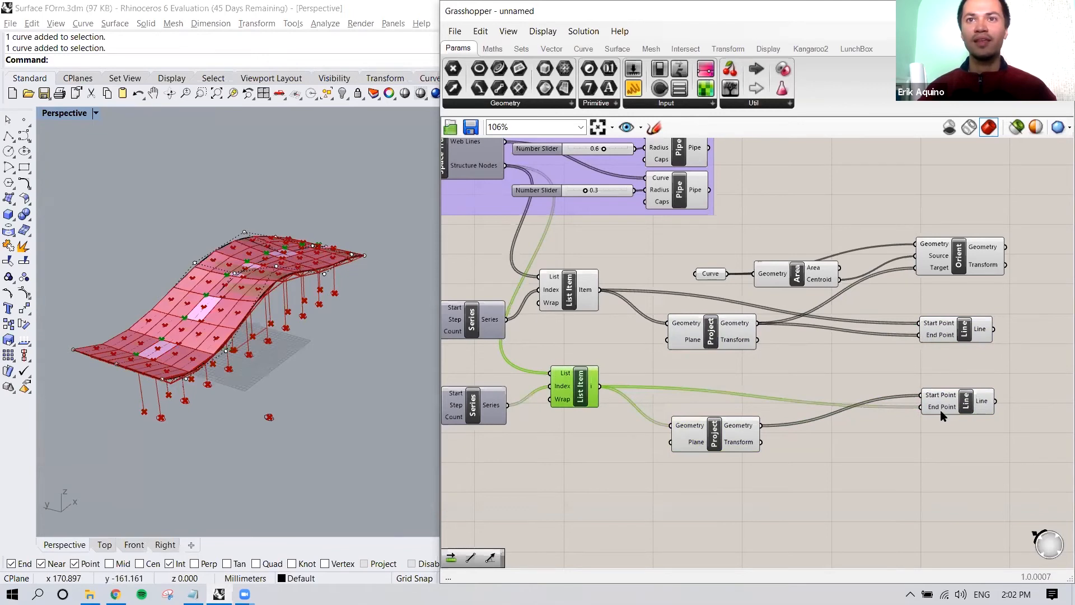
pyautogui.click(934, 332)
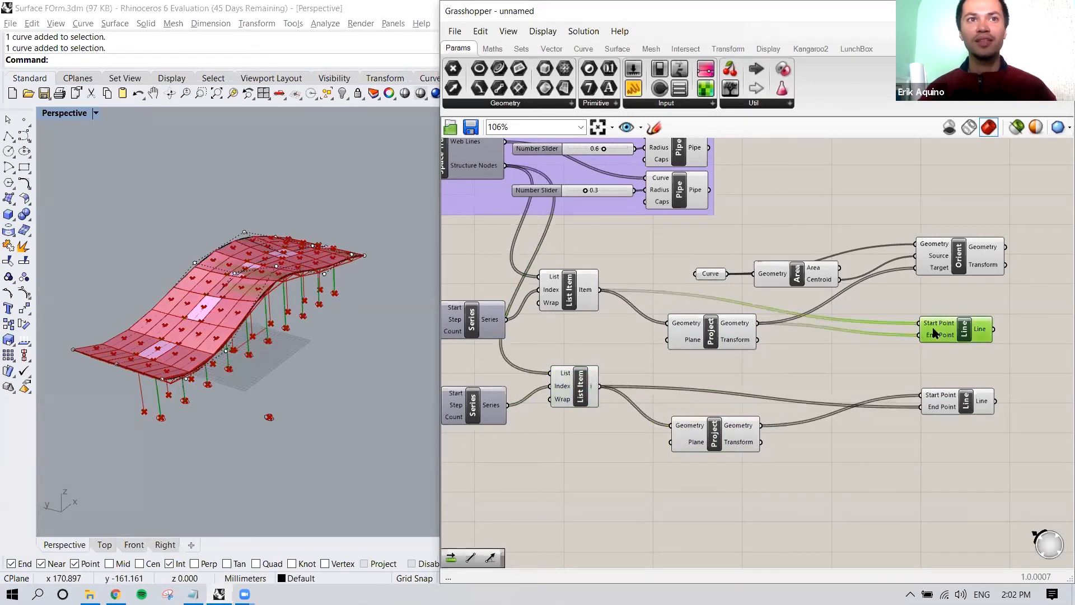
pyautogui.click(723, 329)
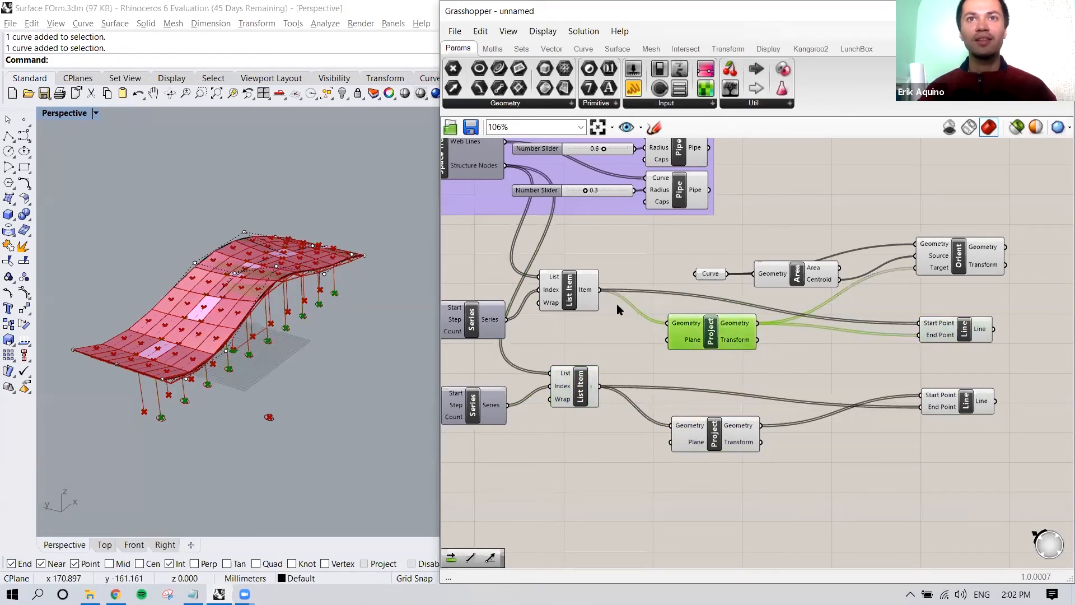
pyautogui.click(695, 334)
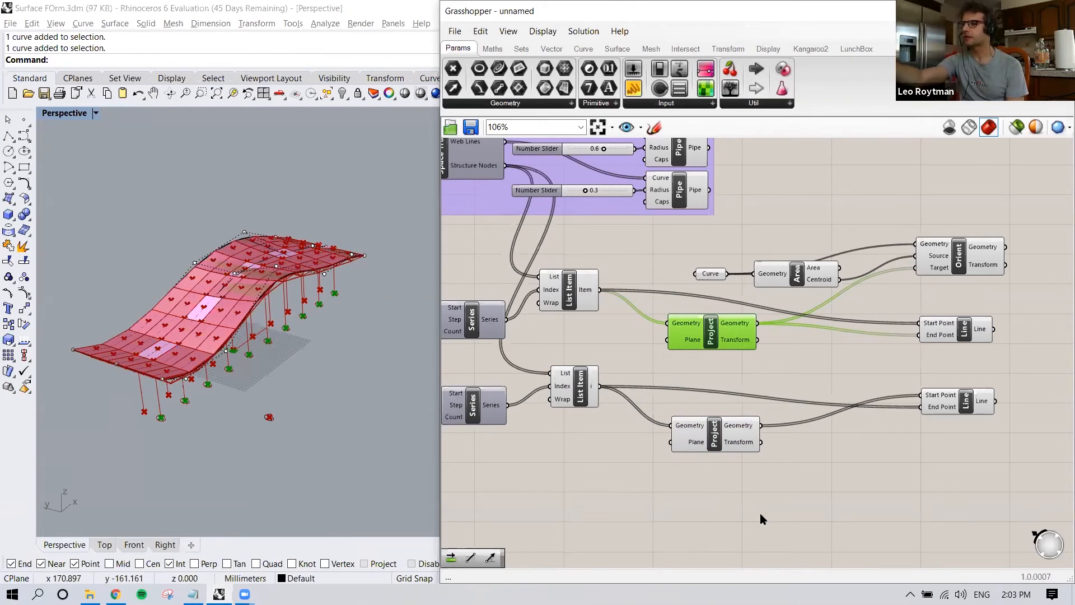
# Move the Area component and the Curve parameter higher on the canvas, clear of the upper Project
pyautogui.keyDown('shift'); pyautogui.moveTo(783, 272); pyautogui.dragTo(797, 235); pyautogui.keyUp('shift')
pyautogui.click(797, 255)
pyautogui.moveTo(712, 271); pyautogui.dragTo(704, 266)
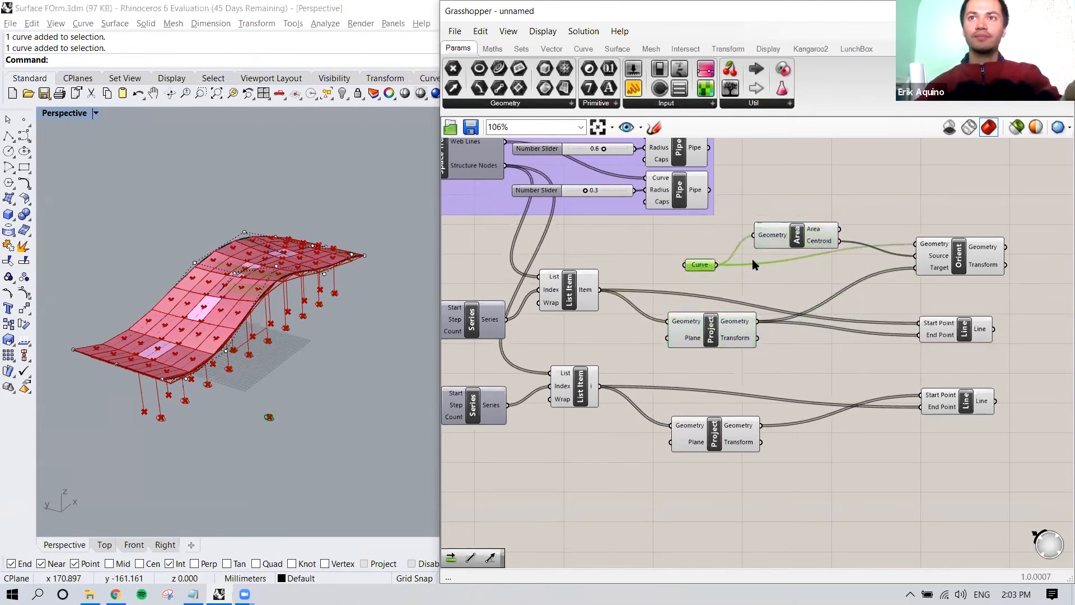
# Add the lower Project's Geometry output to the Orient component's Target alongside the upper Project's
pyautogui.click(941, 274)
pyautogui.moveTo(763, 427); pyautogui.dragTo(918, 269)
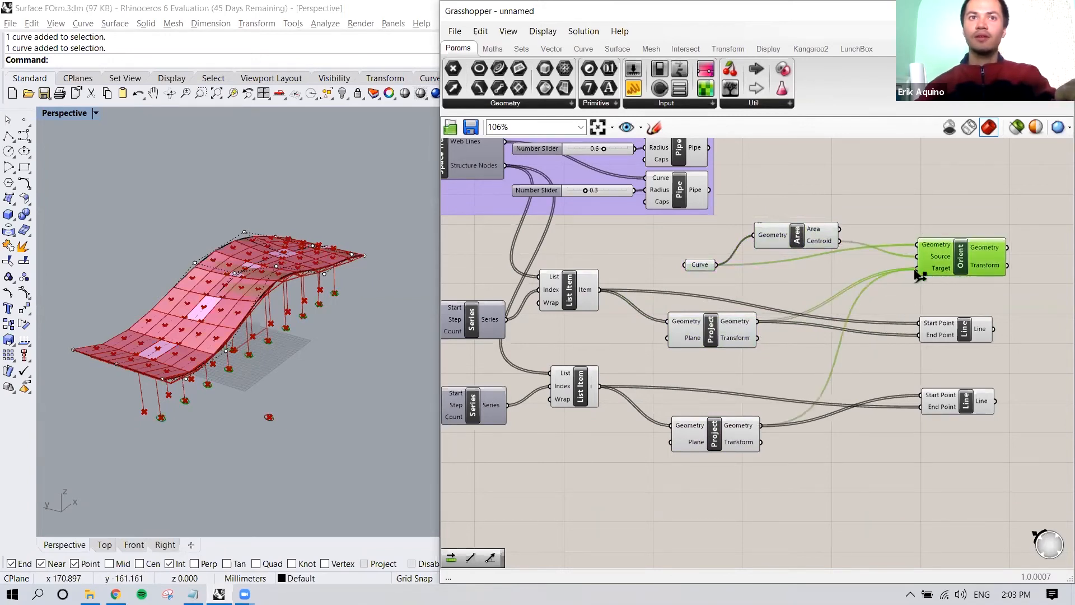
pyautogui.click(869, 464)
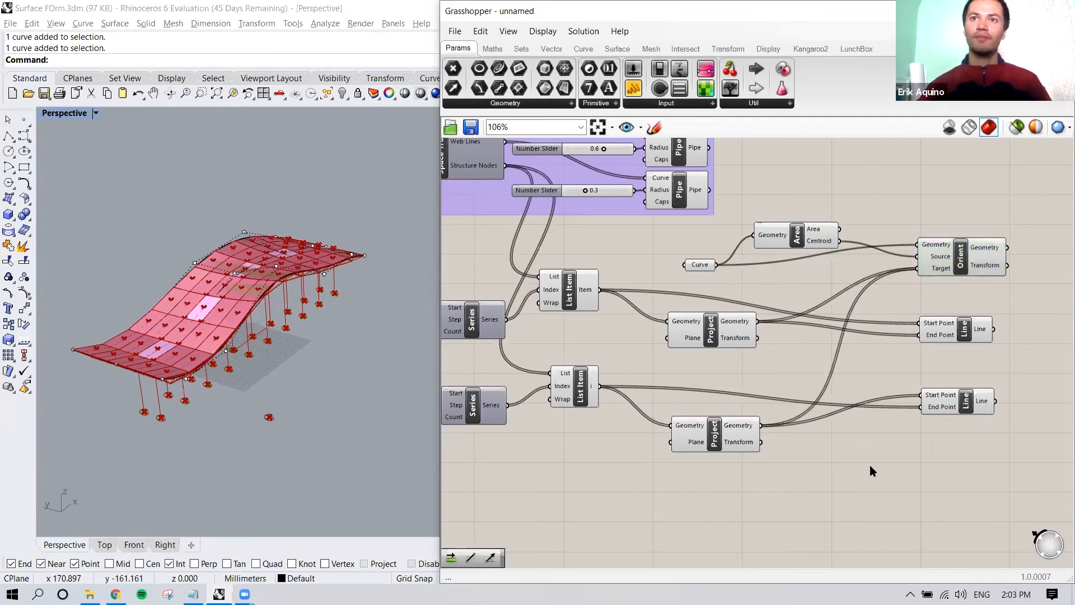
# Shift the lower Project aside and insert a relay in the wire from the lower List Item to the lower Line's End Point
pyautogui.moveTo(707, 267); pyautogui.dragTo(700, 262)
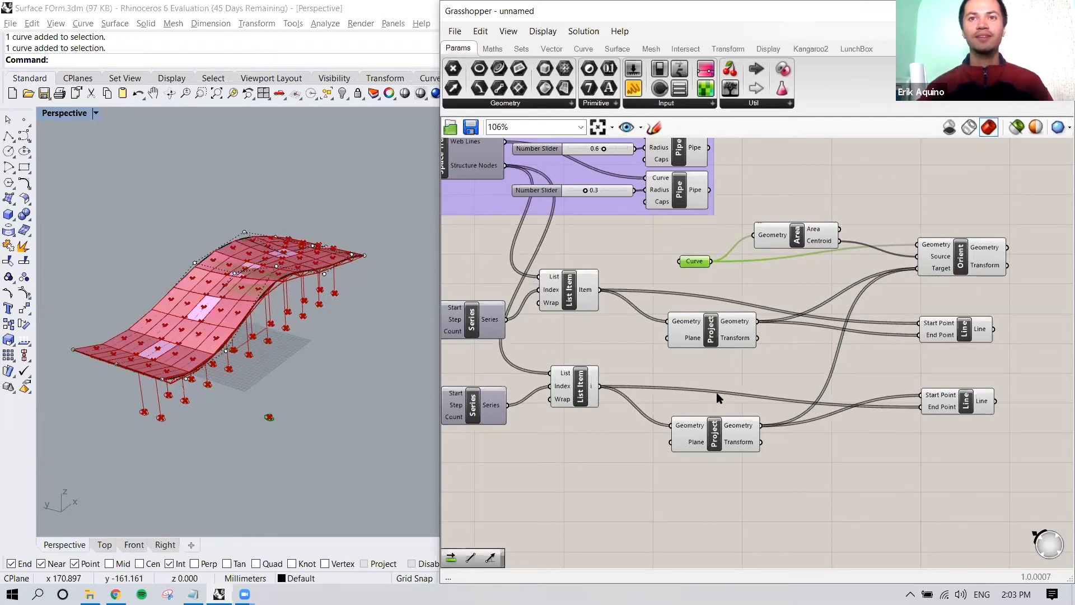
pyautogui.moveTo(727, 432); pyautogui.dragTo(765, 435)
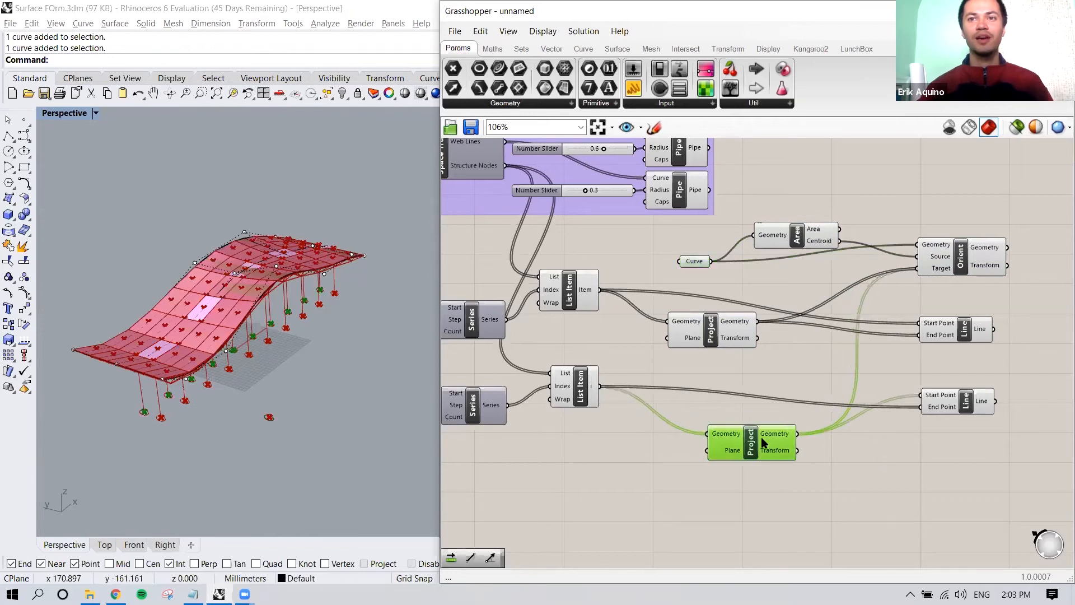
pyautogui.doubleClick(726, 391)
pyautogui.moveTo(725, 389); pyautogui.dragTo(691, 412)
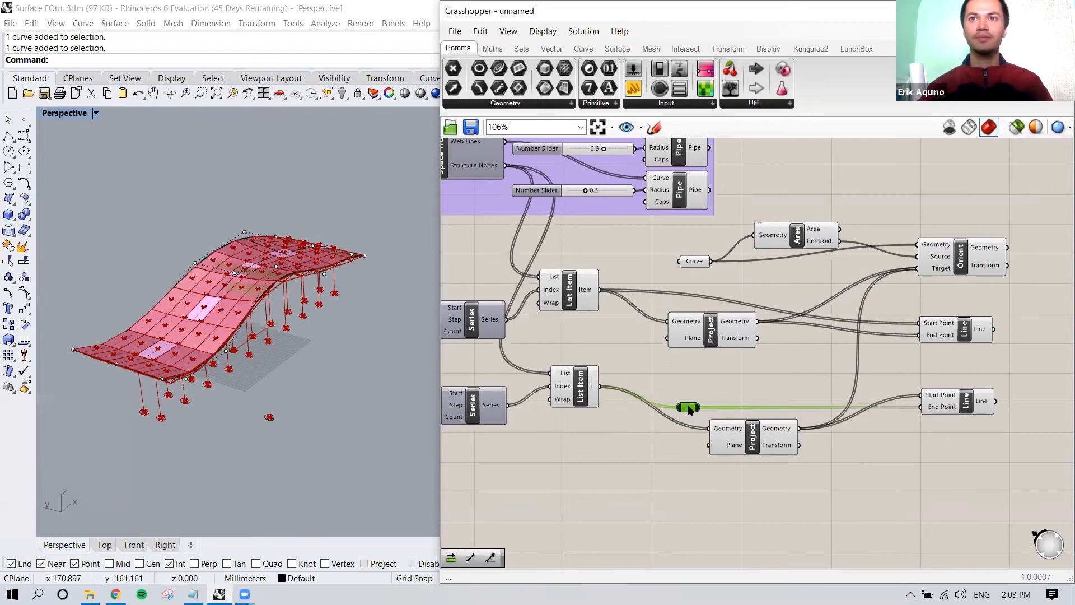
# Move the upper Project aside and spread the two Line components apart to separate their wires
pyautogui.moveTo(713, 338); pyautogui.dragTo(746, 351)
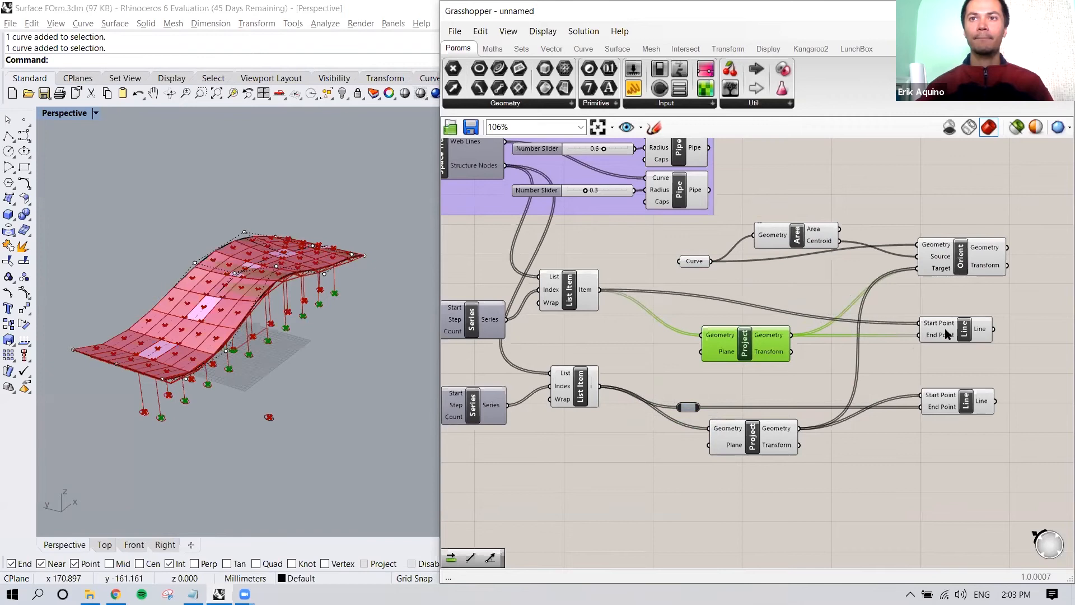
pyautogui.moveTo(952, 334); pyautogui.dragTo(953, 316)
pyautogui.moveTo(956, 390); pyautogui.dragTo(950, 404)
pyautogui.moveTo(916, 357); pyautogui.dragTo(913, 357, button='right')
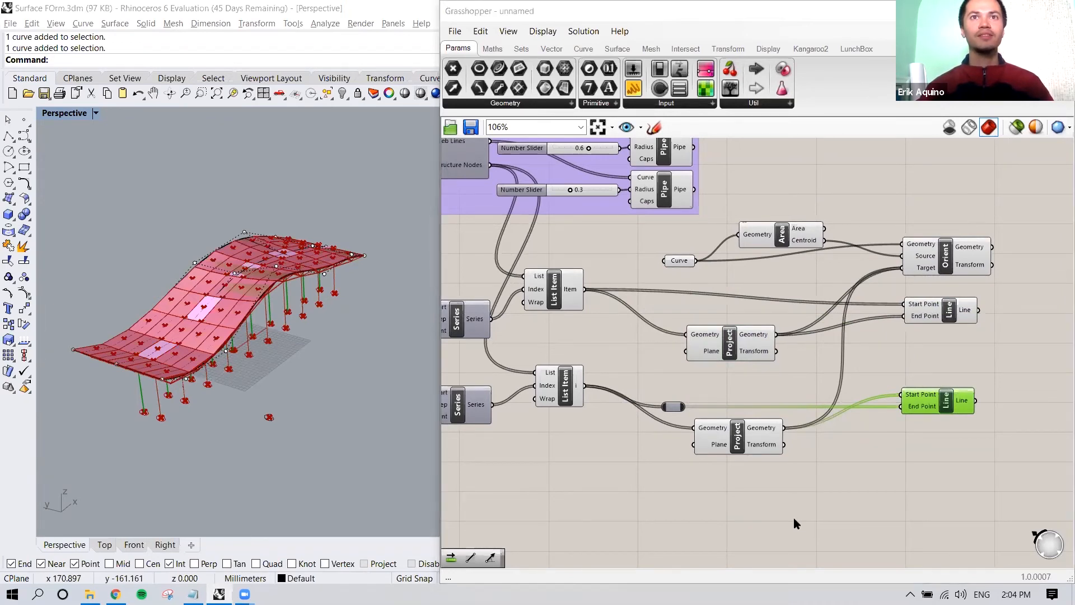
pyautogui.moveTo(860, 368); pyautogui.dragTo(790, 374, button='right')
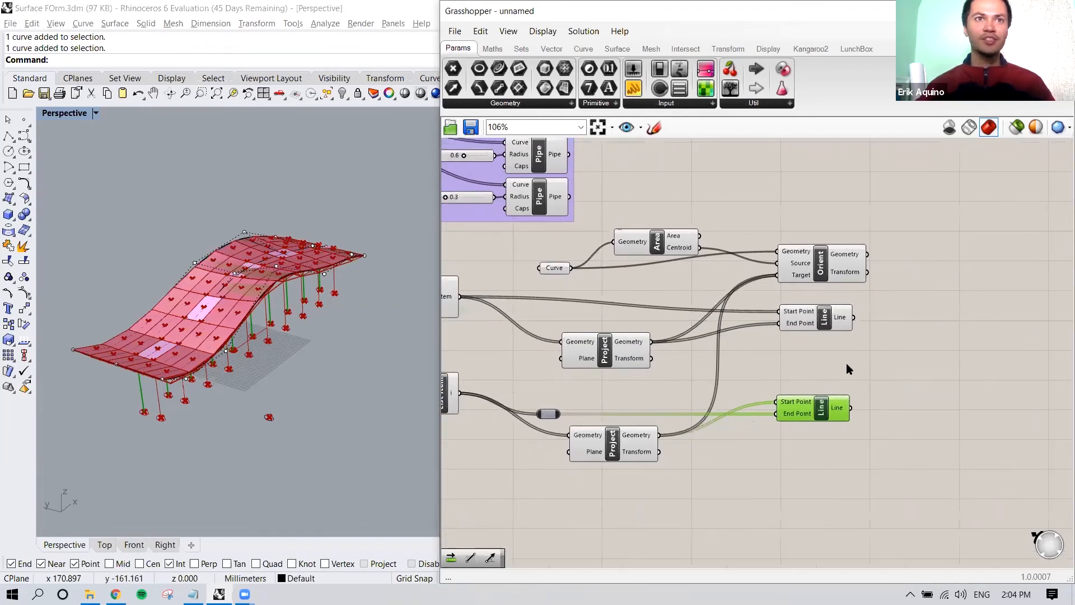
pyautogui.click(821, 259)
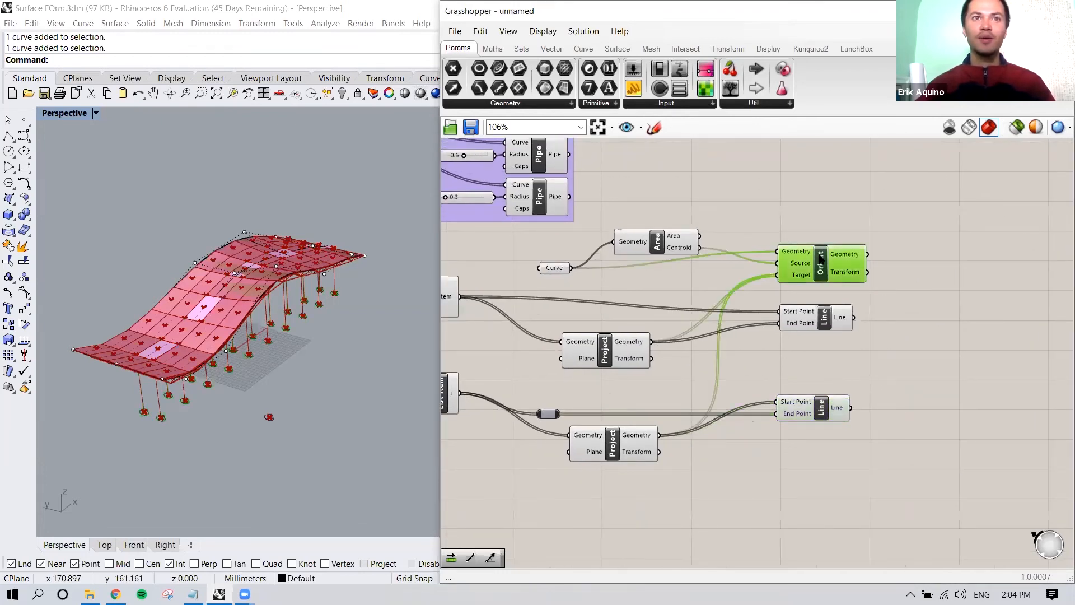
pyautogui.click(826, 318)
pyautogui.doubleClick(928, 321)
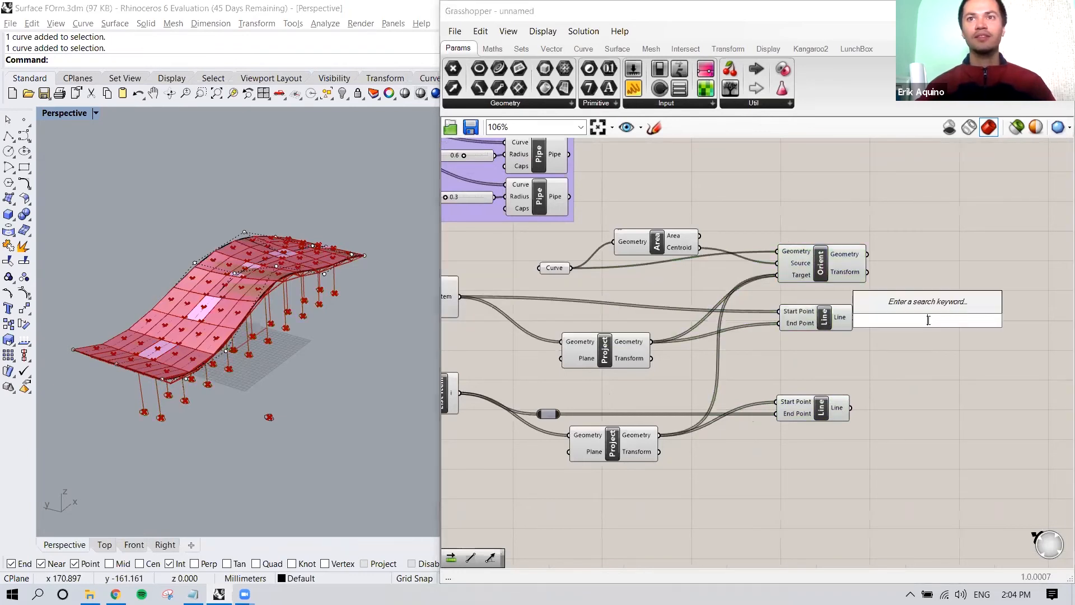
pyautogui.write('extrudecrv')
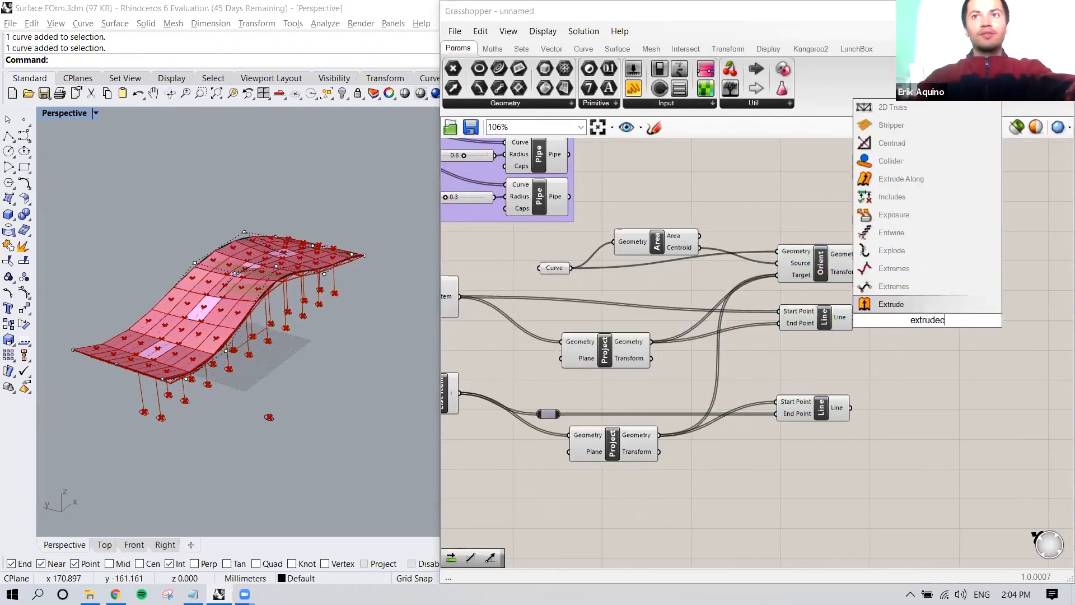
pyautogui.click(910, 308)
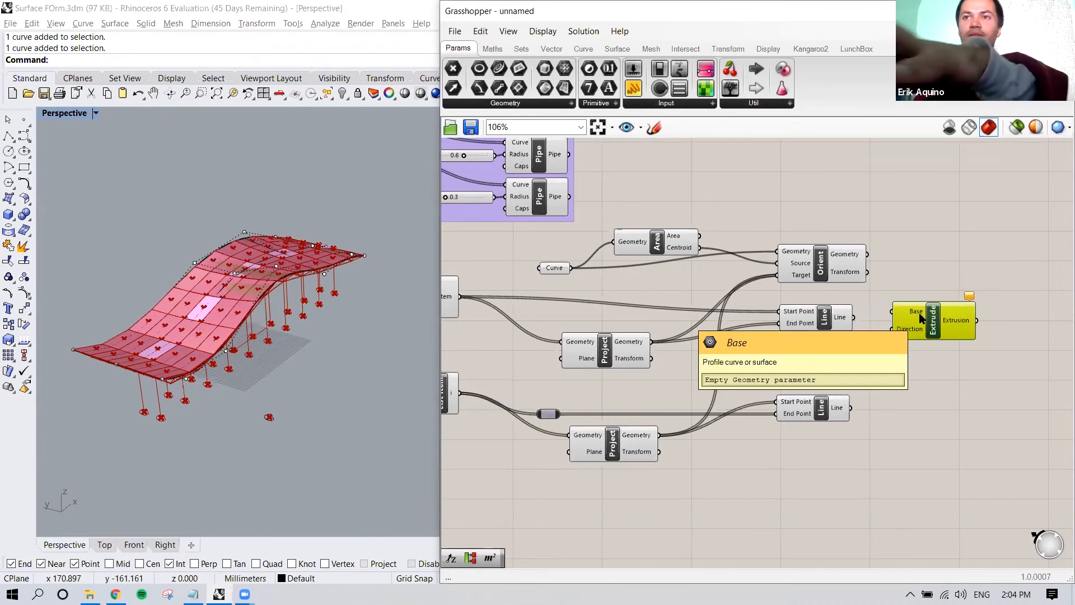
pyautogui.press('Delete')
# Add an Extrude Along component to the canvas beyond the Orient and Line components
pyautogui.doubleClick(920, 313)
pyautogui.write('extru')
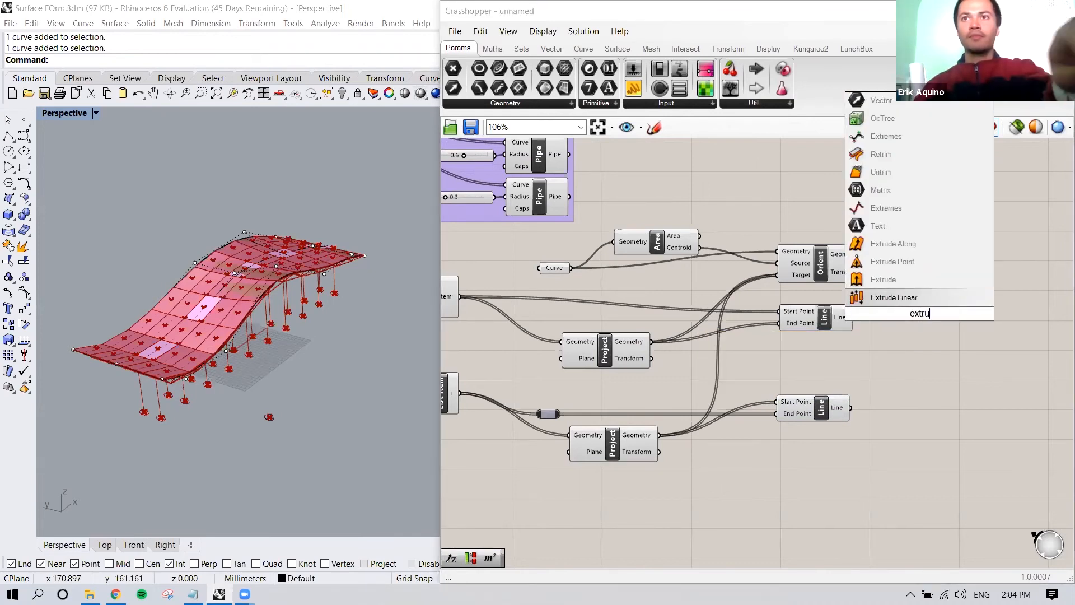
pyautogui.click(904, 245)
pyautogui.moveTo(910, 303); pyautogui.dragTo(959, 301)
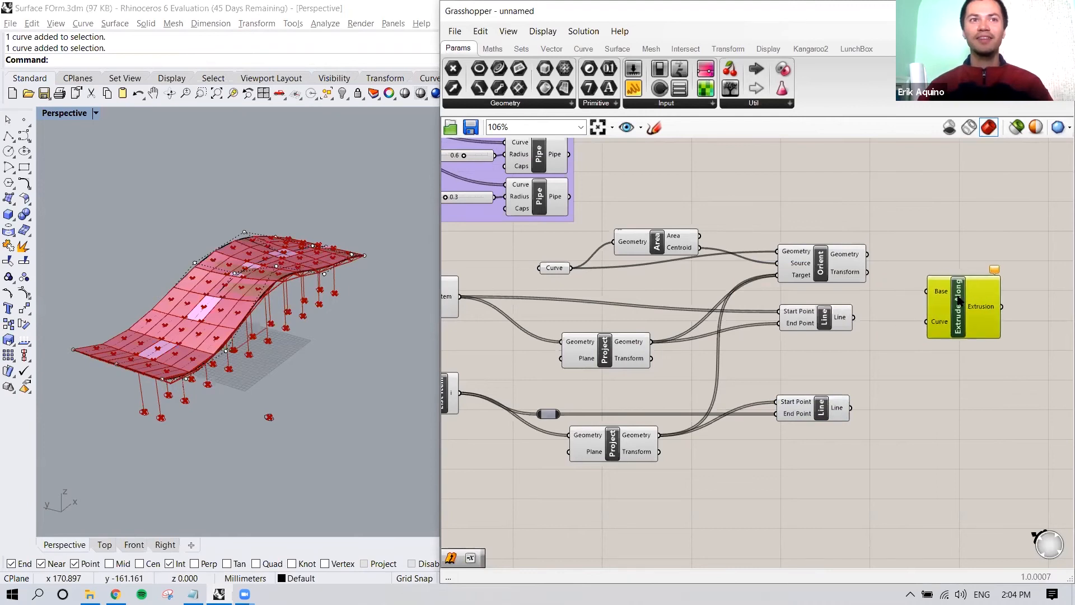
# Connect Orient's Geometry output to Extrude Along's Base and the lower Line's output to its Curve input
pyautogui.click(856, 267)
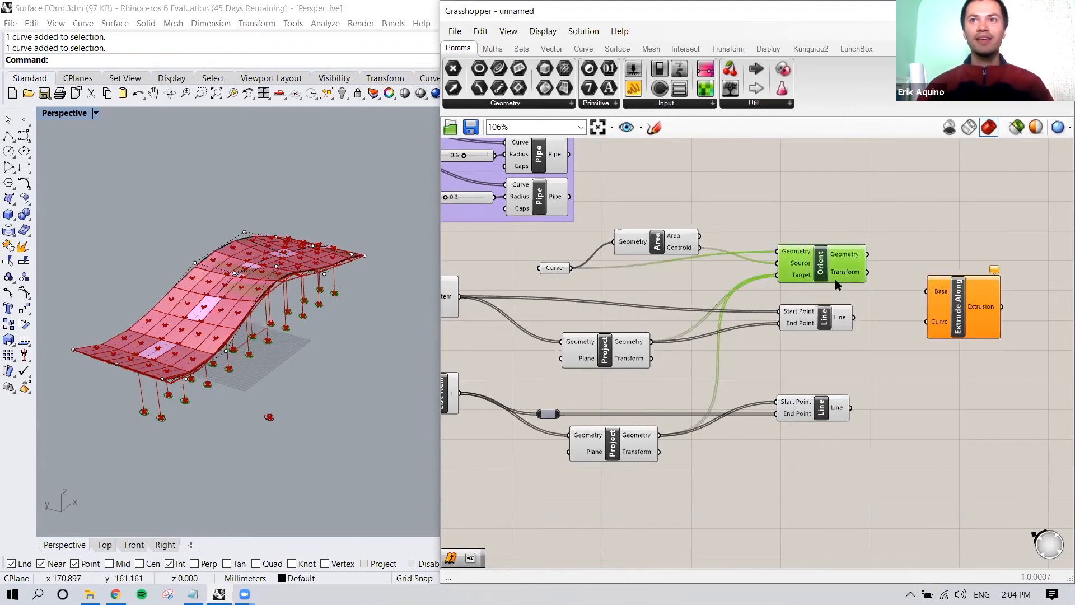
pyautogui.moveTo(867, 255); pyautogui.dragTo(925, 292)
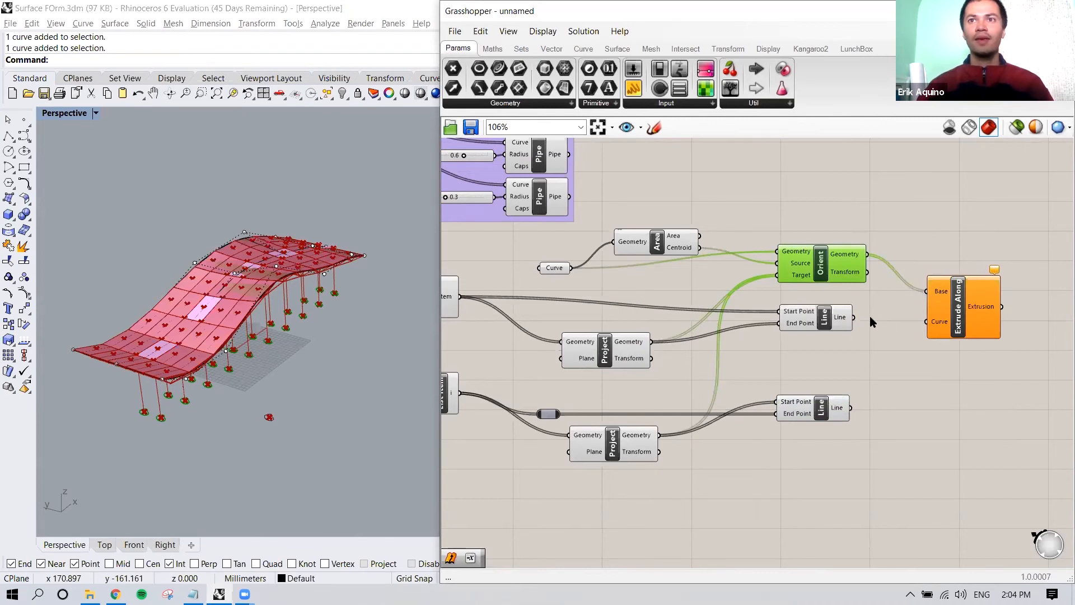
pyautogui.moveTo(854, 318); pyautogui.dragTo(926, 323)
pyautogui.moveTo(851, 408); pyautogui.dragTo(927, 323)
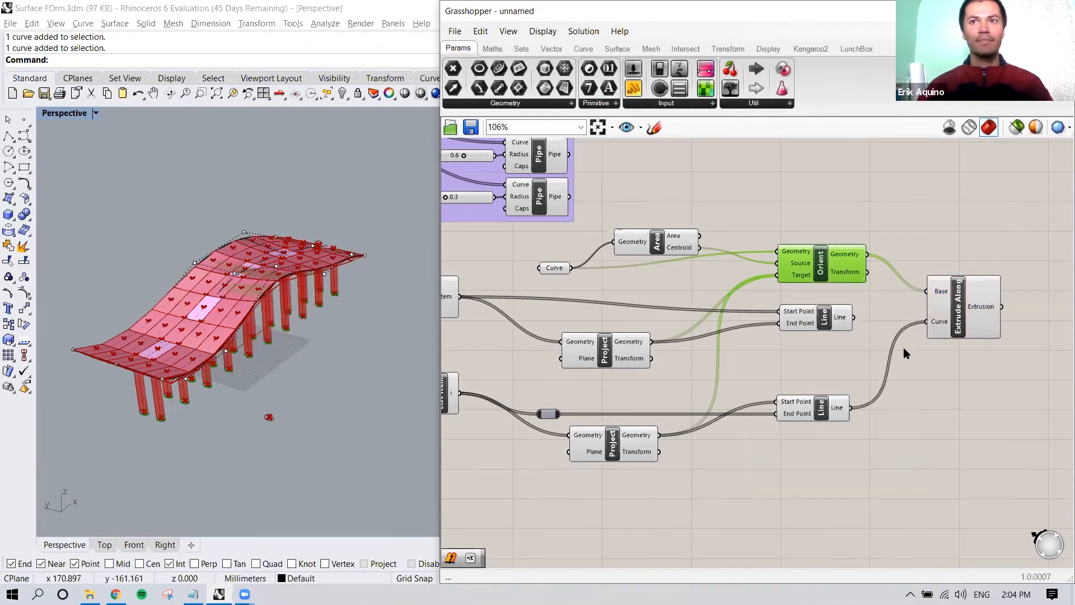
# Inspect the extruded columns under the truss and add the upper Line as a second Curve input of Extrude Along
pyautogui.moveTo(269, 316); pyautogui.dragTo(289, 387, button='right')
pyautogui.scroll(5, 243, 396)
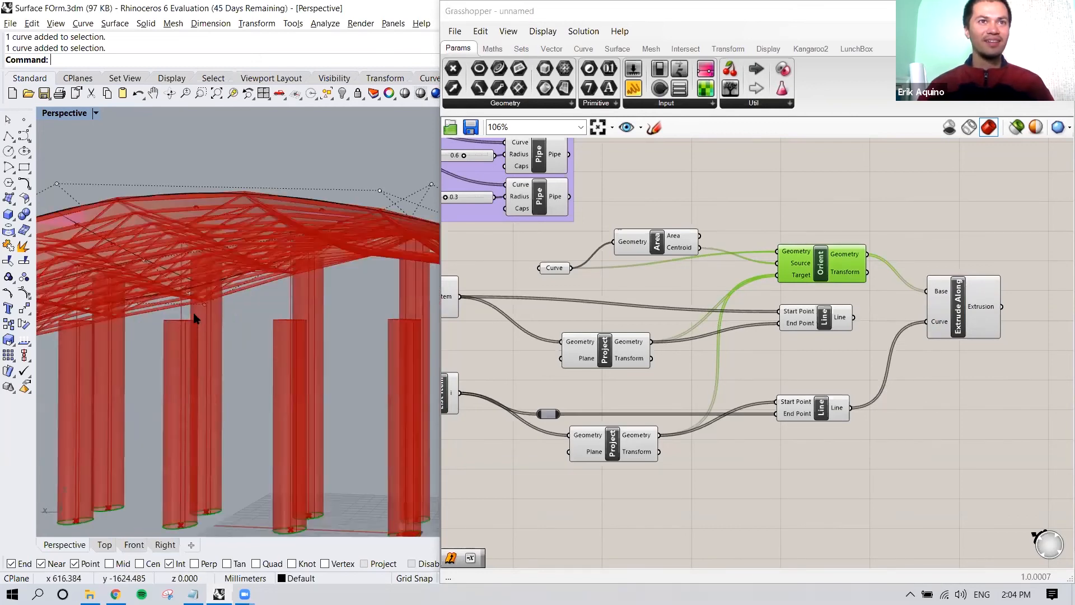
pyautogui.moveTo(164, 332); pyautogui.dragTo(152, 330, button='right')
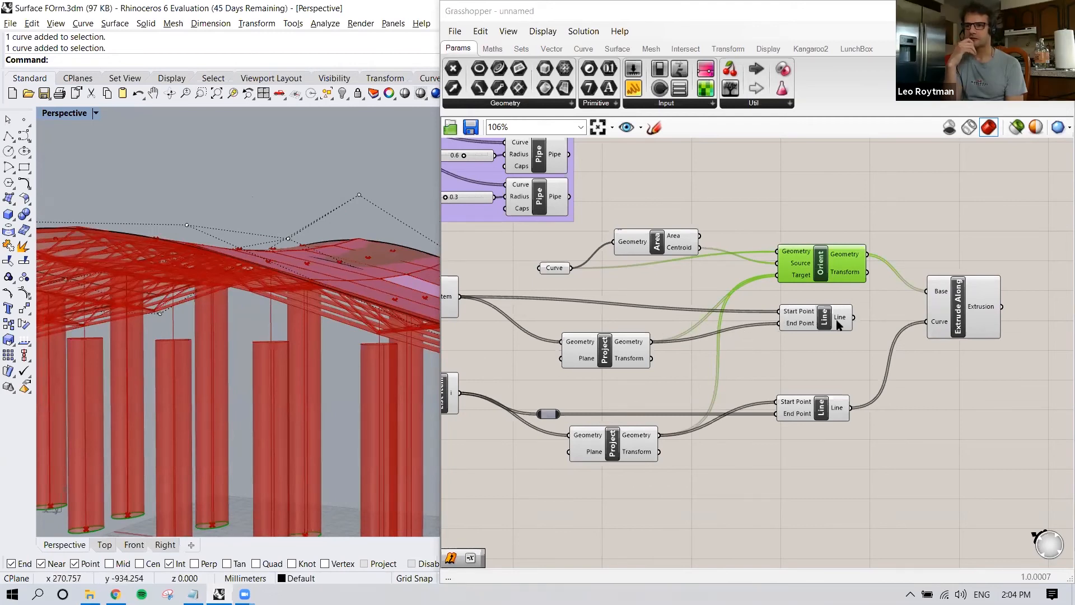
pyautogui.keyDown('shift'); pyautogui.moveTo(855, 318); pyautogui.dragTo(927, 322); pyautogui.keyUp('shift')
pyautogui.moveTo(339, 390); pyautogui.dragTo(314, 335, button='right')
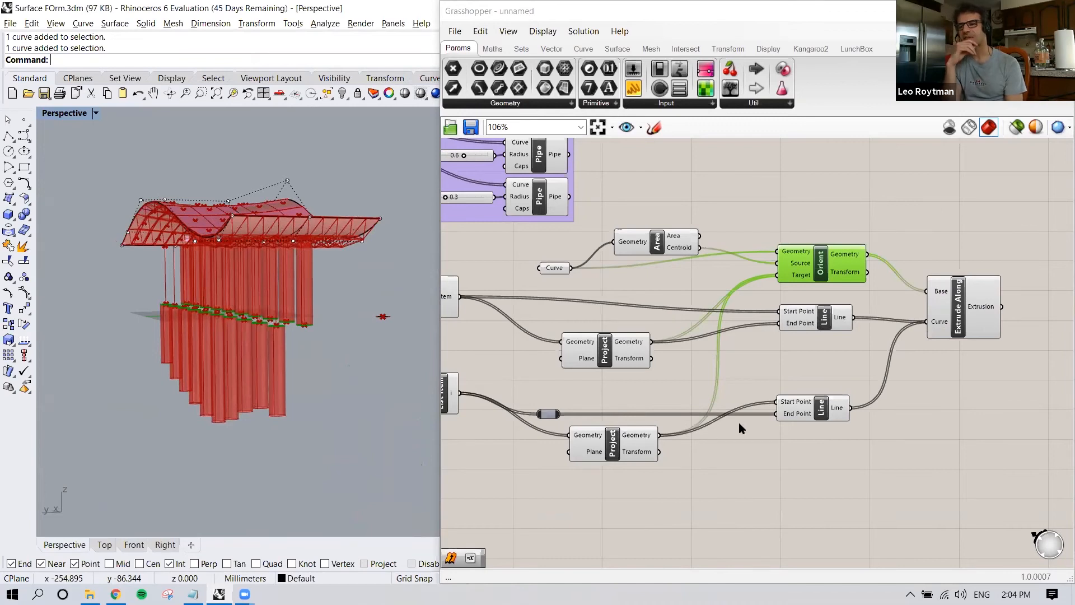
# Align the relay with the lower List Item's output to straighten the wire towards the lower Line
pyautogui.moveTo(753, 356); pyautogui.dragTo(789, 349, button='right')
pyautogui.moveTo(585, 407); pyautogui.dragTo(600, 387)
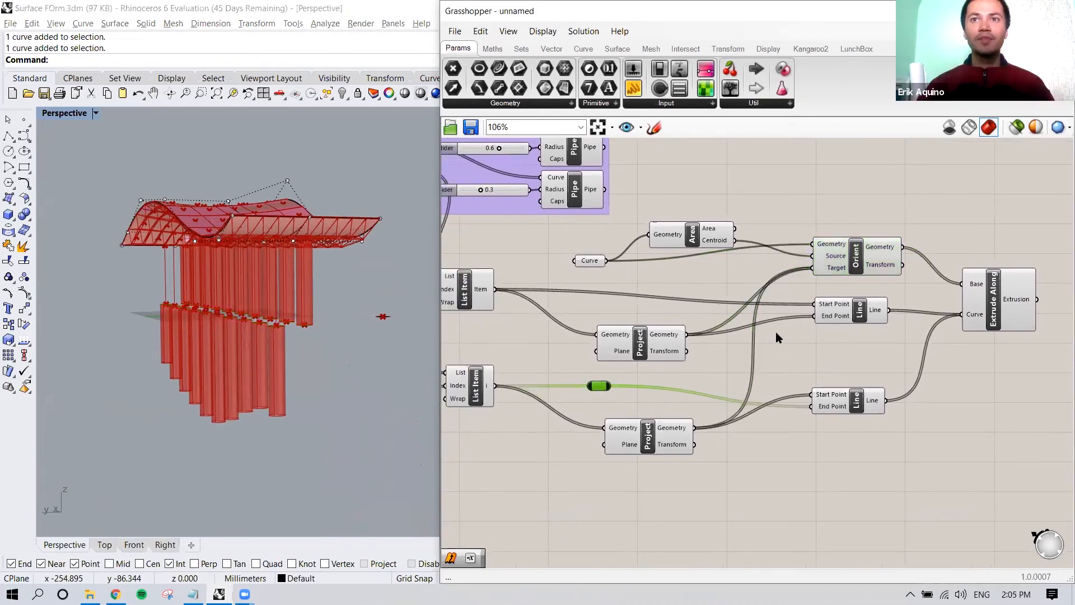
pyautogui.moveTo(262, 350)
pyautogui.mouseDown(button='right')
pyautogui.moveTo(272, 350)
pyautogui.moveTo(262, 352)
pyautogui.mouseUp(button='right')
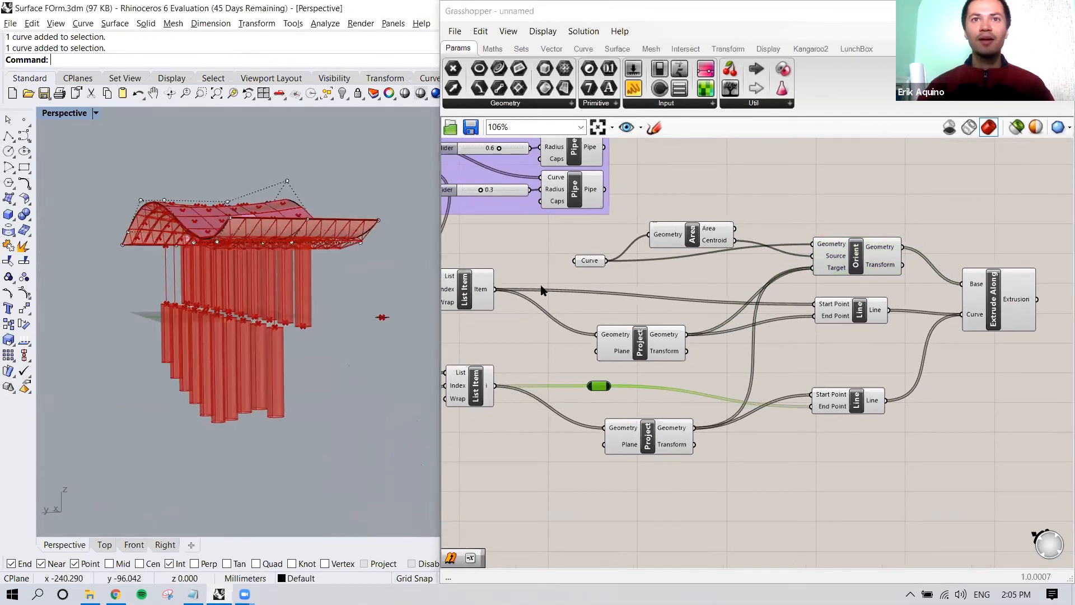
pyautogui.moveTo(825, 309)
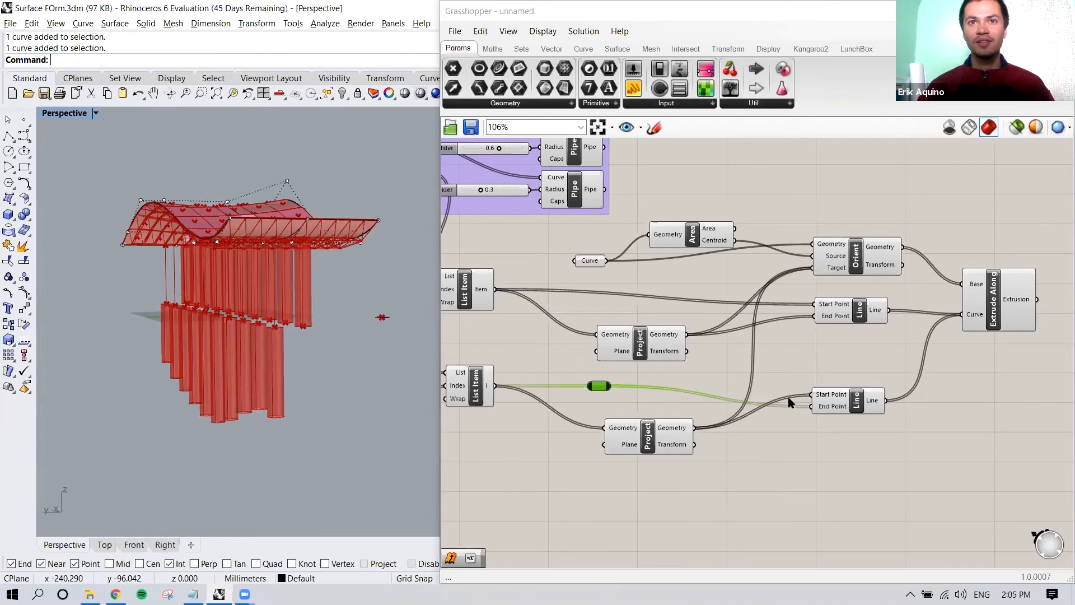
# Try feeding the lower Line's Start Point from the List Item and its End Point from the Project component
pyautogui.moveTo(500, 387); pyautogui.dragTo(812, 396)
pyautogui.moveTo(695, 428); pyautogui.dragTo(811, 408)
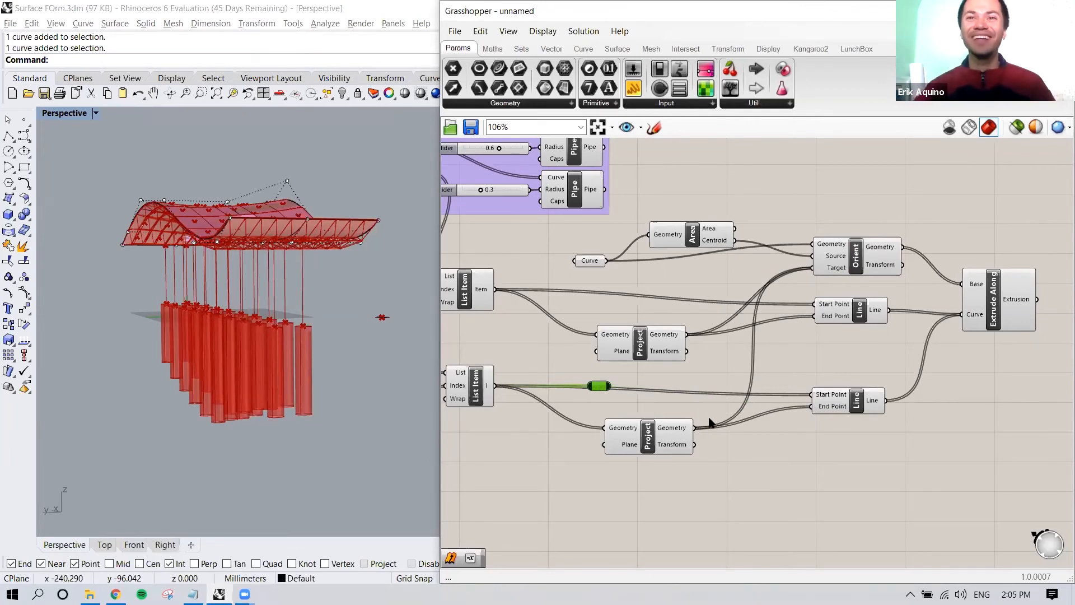
# Rewire both Line components so each Project's Geometry output feeds Start Point and each List Item feeds End Point directly
pyautogui.moveTo(695, 428); pyautogui.dragTo(815, 396)
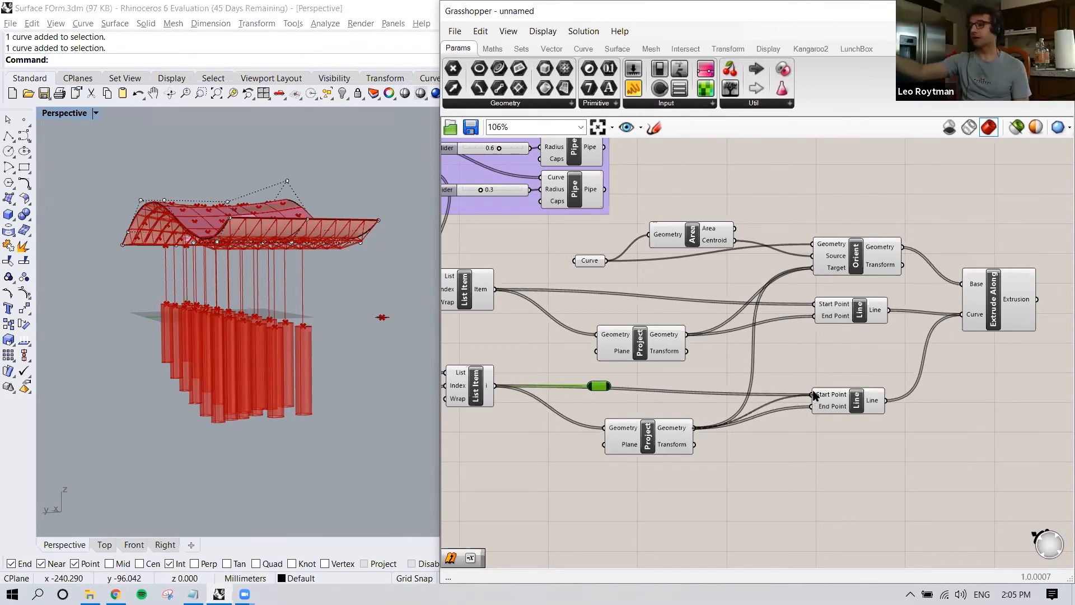
pyautogui.moveTo(496, 385); pyautogui.dragTo(812, 408)
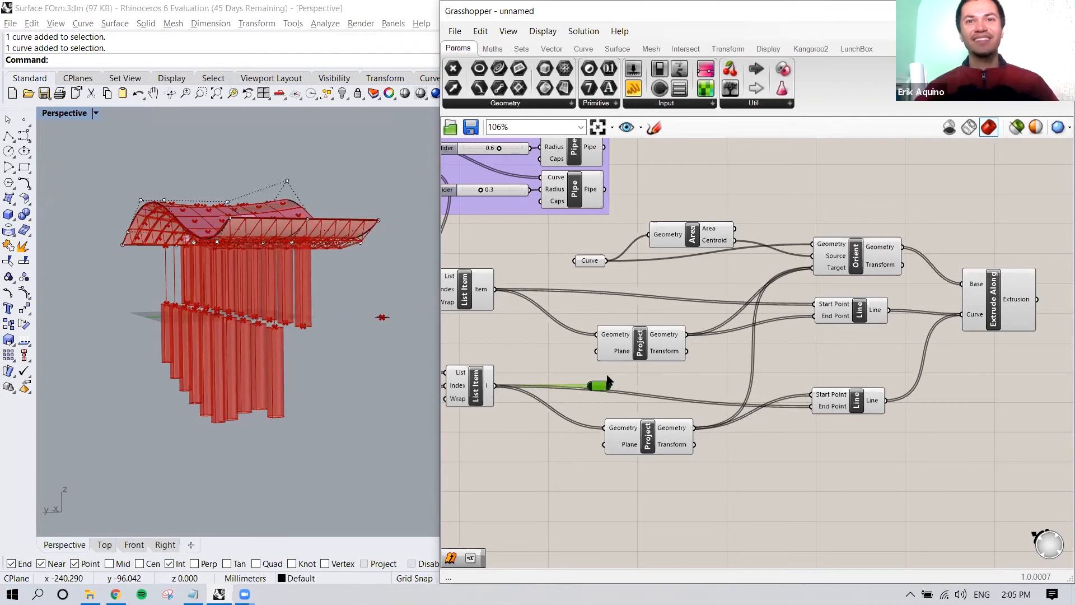
pyautogui.moveTo(495, 289); pyautogui.dragTo(814, 316)
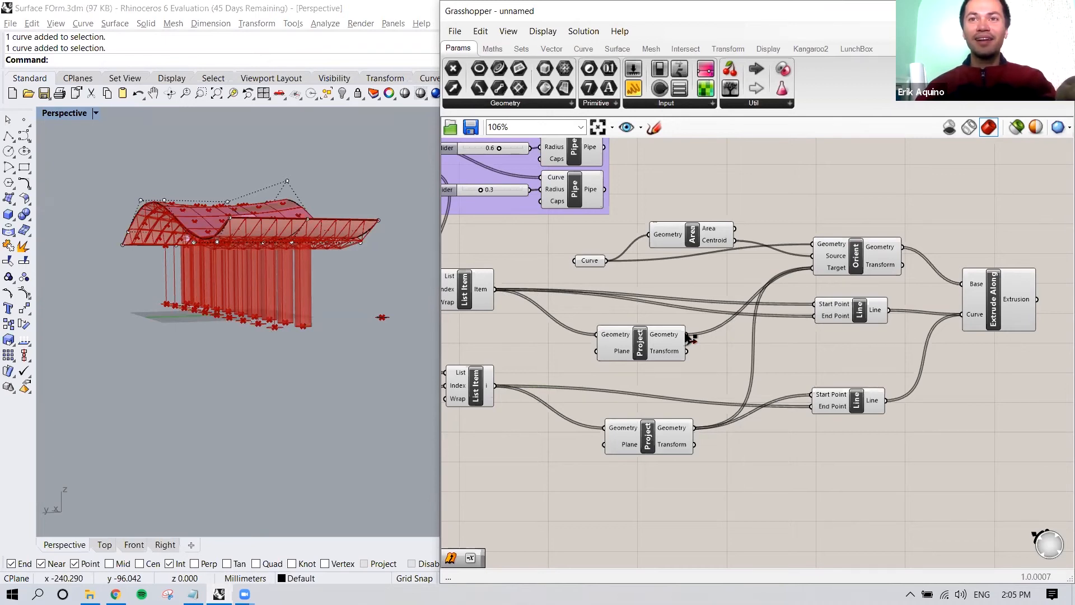
pyautogui.hotkey('ctrl', 'z')
pyautogui.moveTo(688, 335); pyautogui.dragTo(815, 315)
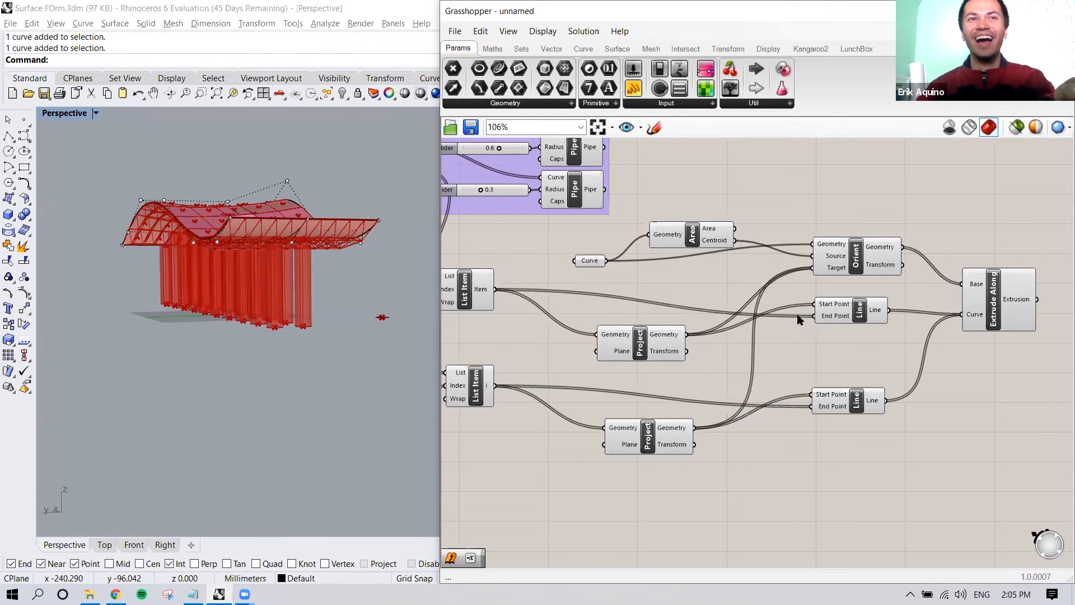
# Scale down the closed column profile curve beside the truss in Rhino, using a picked base point and two reference points
pyautogui.moveTo(298, 297); pyautogui.dragTo(265, 301, button='right')
pyautogui.scroll(2, 372, 312)
pyautogui.moveTo(371, 313); pyautogui.dragTo(332, 352, button='right')
pyautogui.scroll(8, 331, 348)
pyautogui.click(312, 357)
pyautogui.write('Sca')
pyautogui.press('Return')
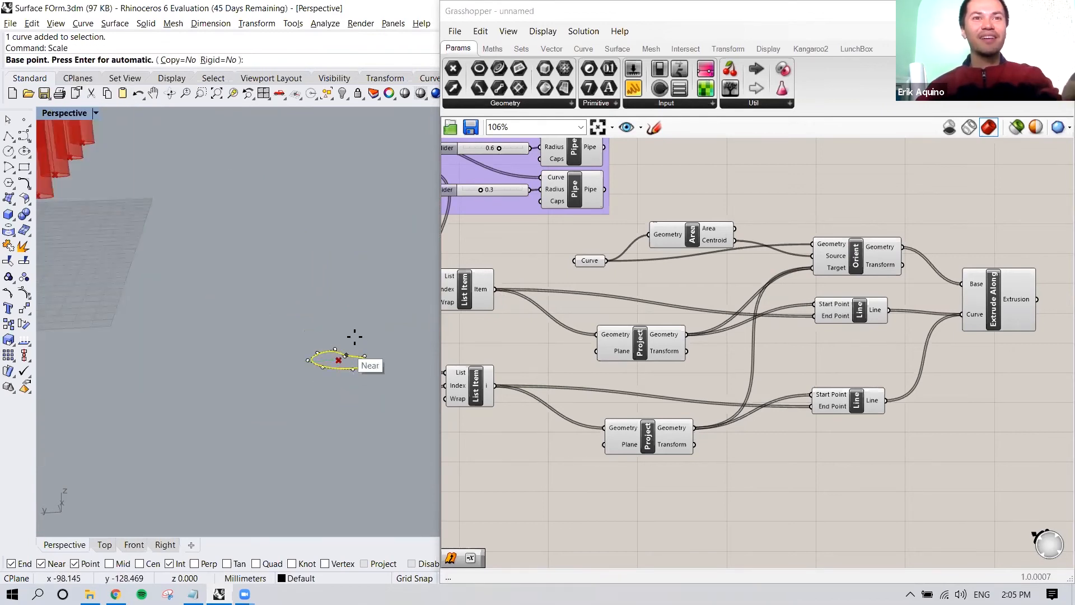
pyautogui.click(365, 356)
pyautogui.click(386, 376)
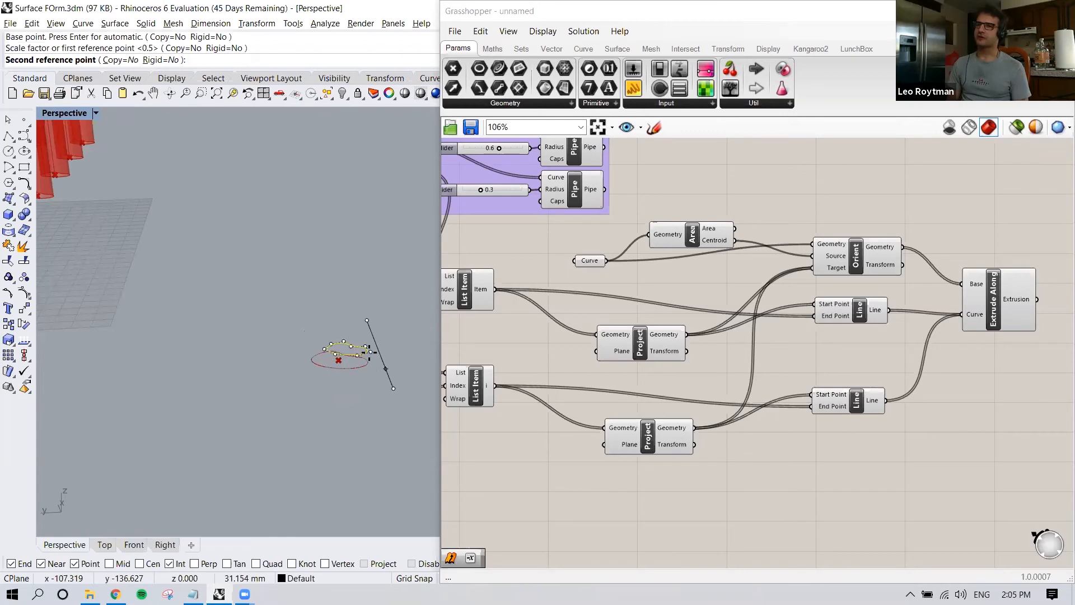
pyautogui.click(250, 369)
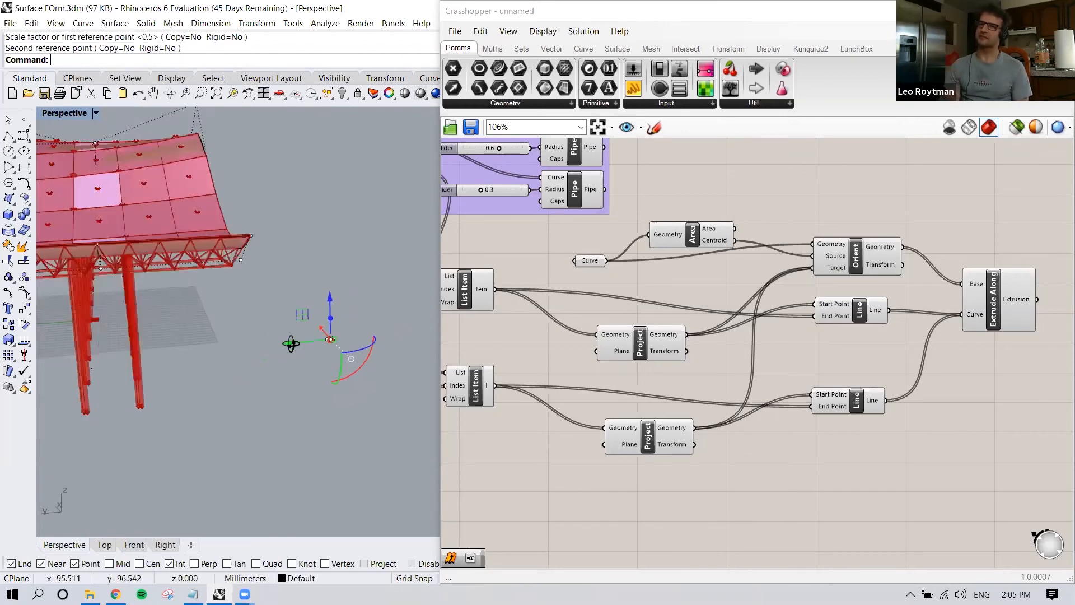
# Examine the thinner columns under the truss and the scaled profile curve from several angles
pyautogui.moveTo(292, 358)
pyautogui.mouseDown(button='right')
pyautogui.moveTo(272, 372)
pyautogui.moveTo(279, 360)
pyautogui.moveTo(304, 363)
pyautogui.moveTo(284, 364)
pyautogui.mouseUp(button='right')
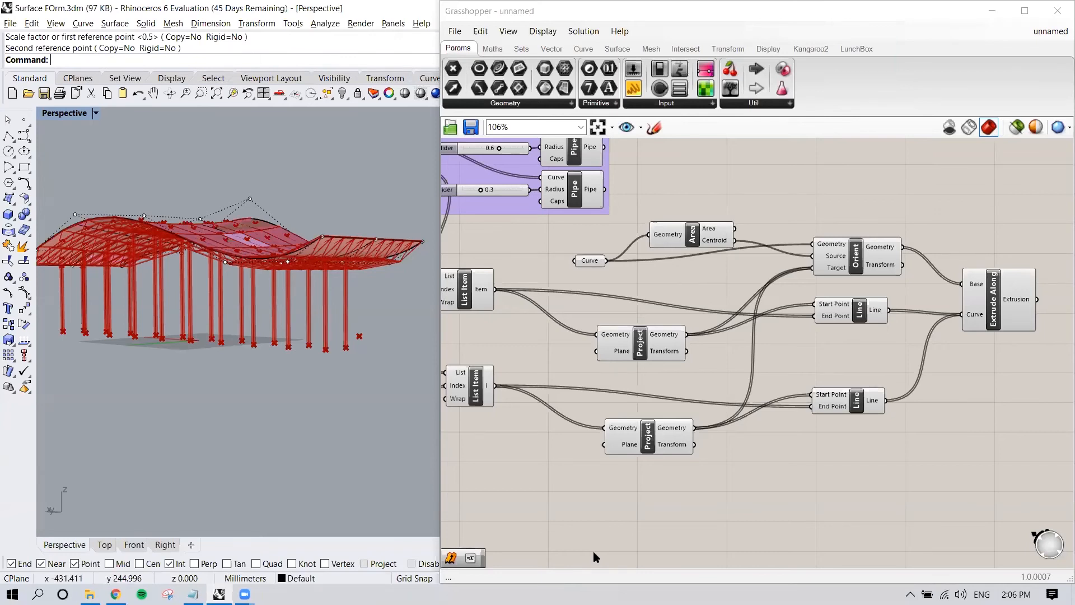
pyautogui.moveTo(341, 354); pyautogui.dragTo(301, 385, button='right')
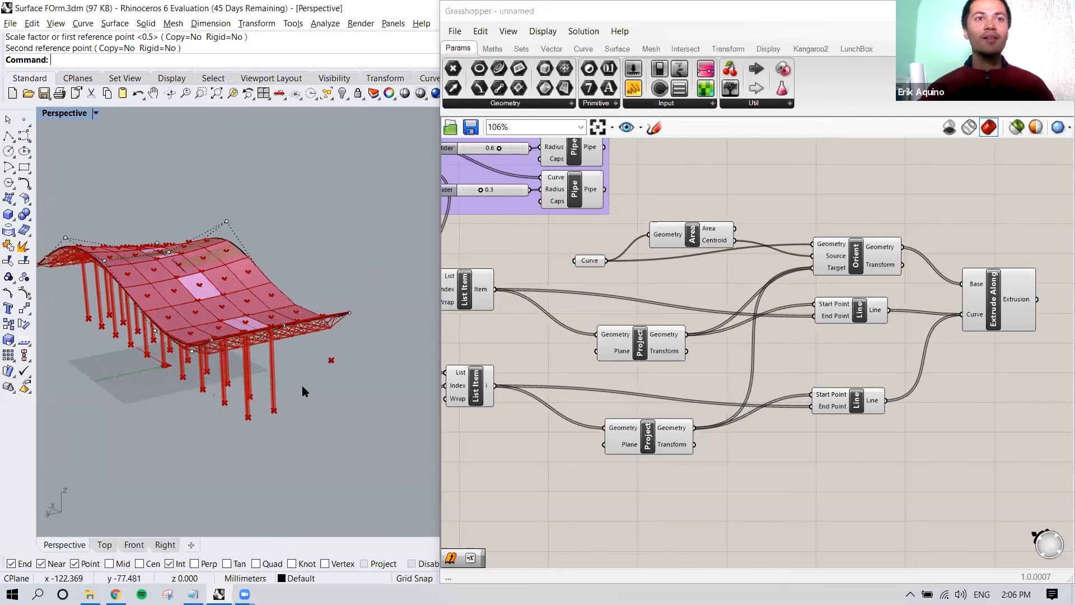
pyautogui.scroll(6, 239, 425)
pyautogui.moveTo(240, 415); pyautogui.dragTo(314, 350, button='right')
pyautogui.scroll(4, 340, 323)
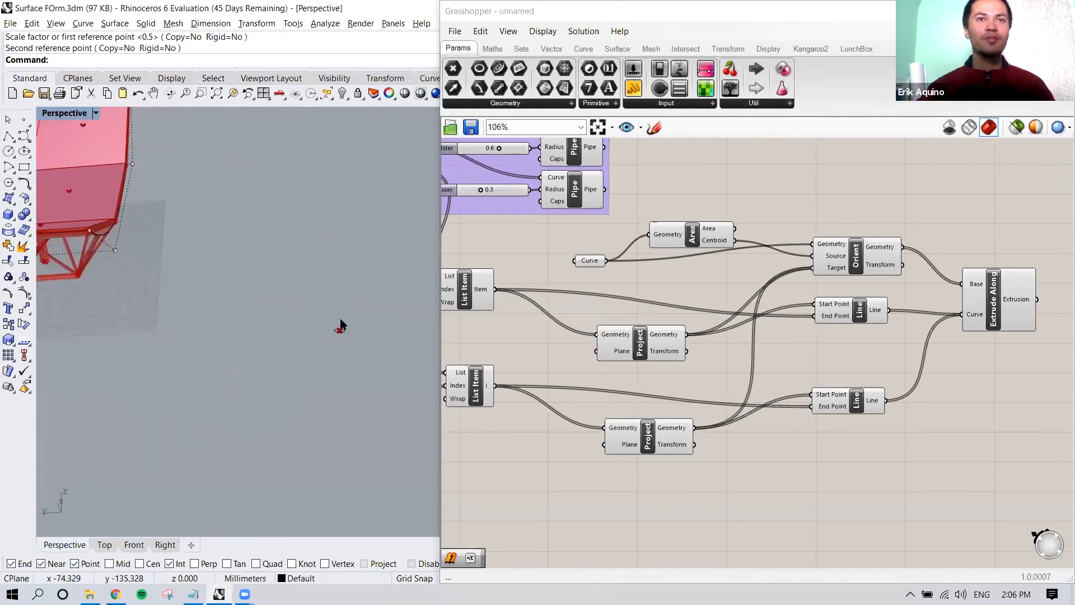
pyautogui.scroll(6, 340, 320)
pyautogui.scroll(-6, 337, 343)
pyautogui.scroll(-7, 337, 342)
pyautogui.moveTo(338, 343); pyautogui.dragTo(371, 329, button='right')
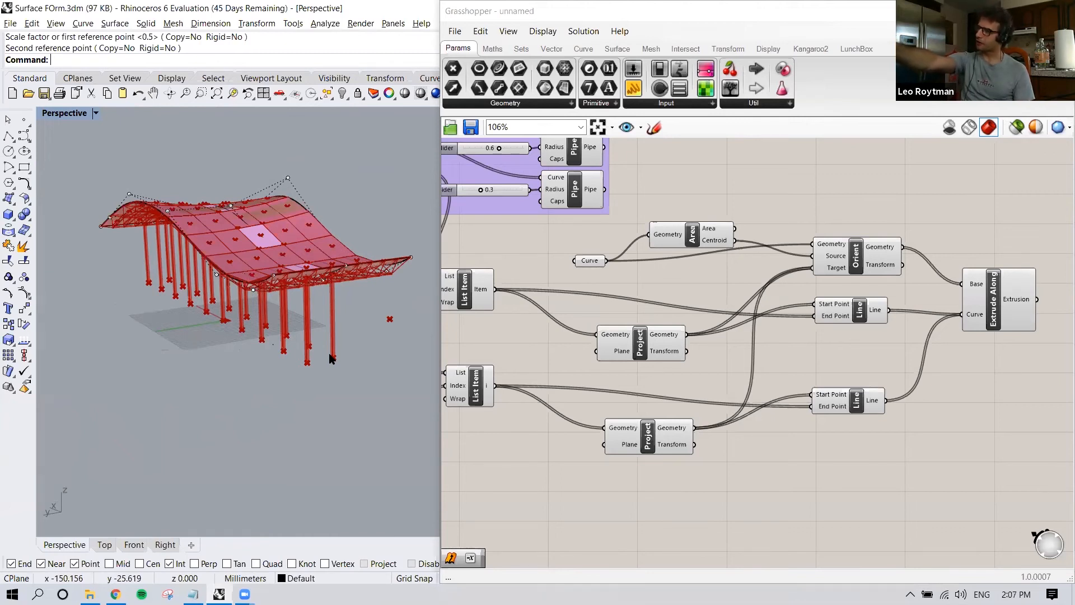
# Add a Scale component near the Curve parameter and move the Area component up to make room for it
pyautogui.click(587, 261)
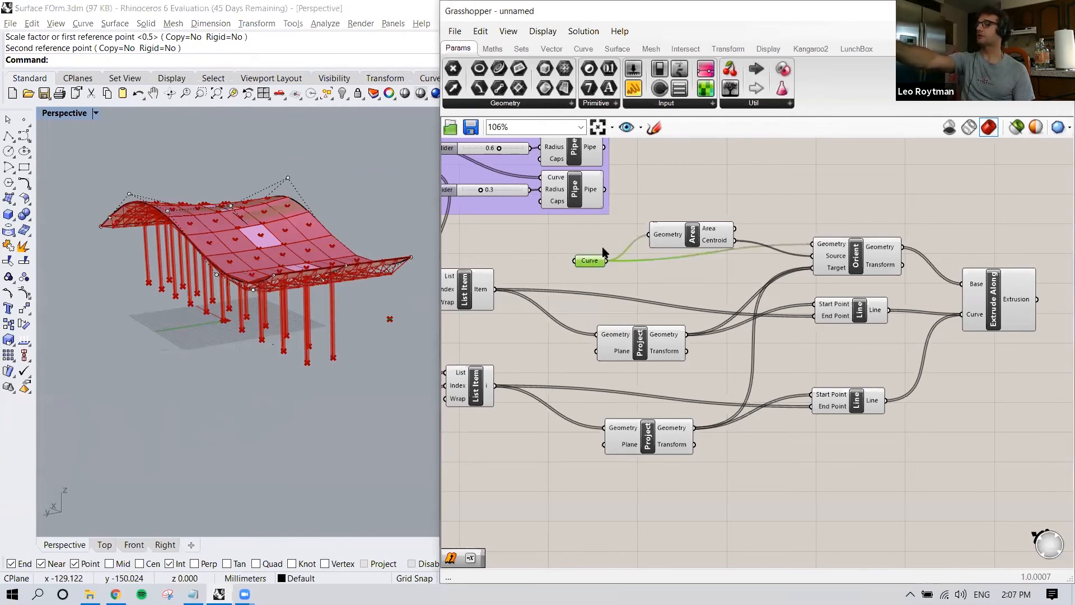
pyautogui.doubleClick(660, 279)
pyautogui.write('scale')
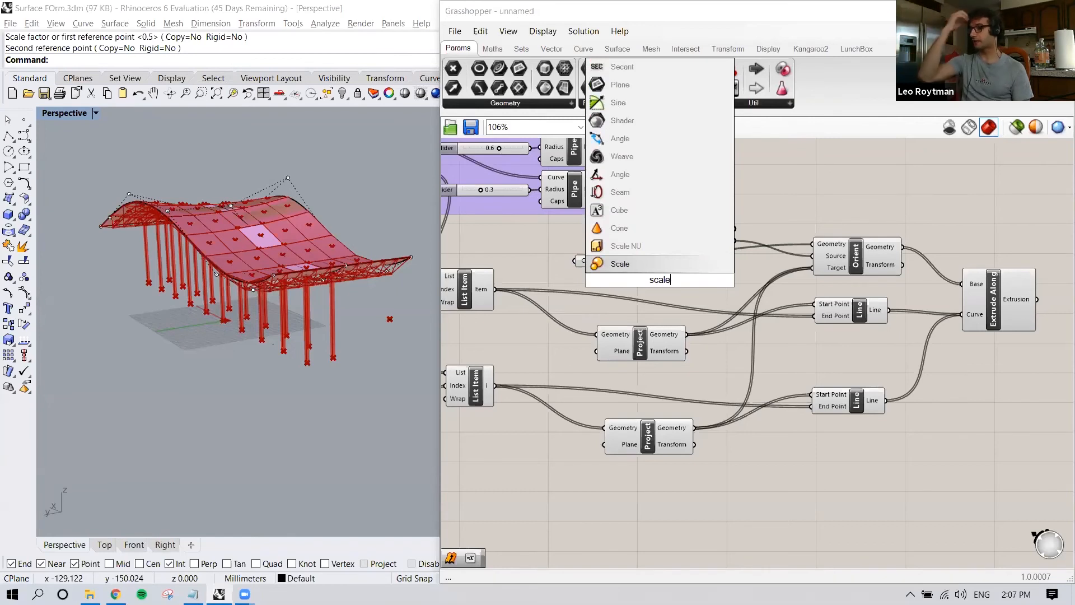
pyautogui.click(650, 268)
pyautogui.moveTo(688, 244); pyautogui.dragTo(688, 212)
pyautogui.click(665, 282)
pyautogui.moveTo(665, 282); pyautogui.dragTo(679, 289)
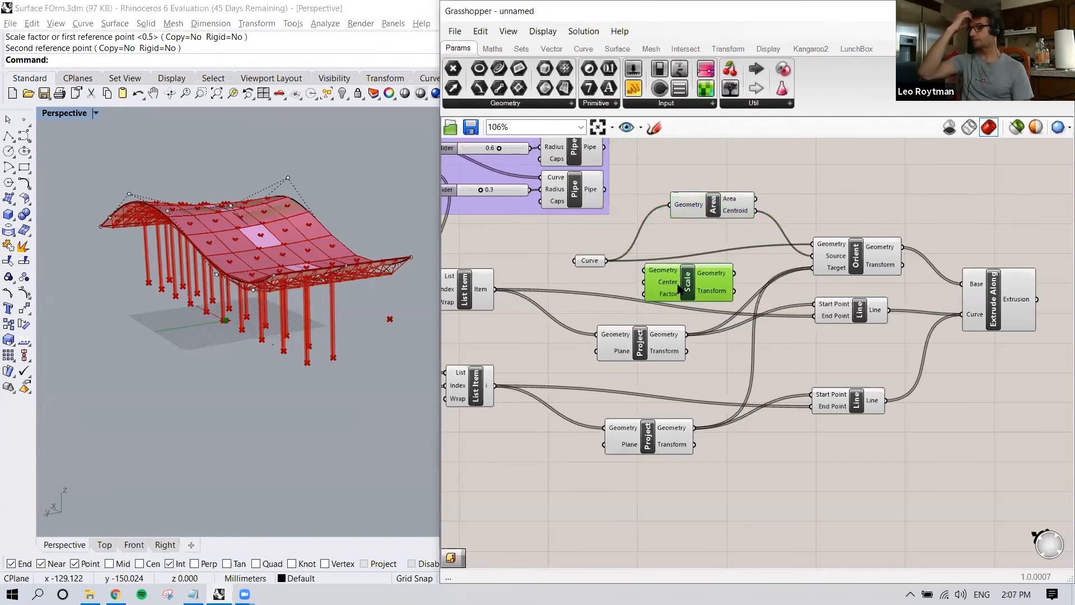
# Connect Curve to Scale's Geometry and Area's Centroid to its Center, placing the Scale component above Orient
pyautogui.moveTo(593, 261); pyautogui.dragTo(589, 244)
pyautogui.moveTo(670, 283); pyautogui.dragTo(661, 266)
pyautogui.moveTo(604, 248); pyautogui.dragTo(663, 271)
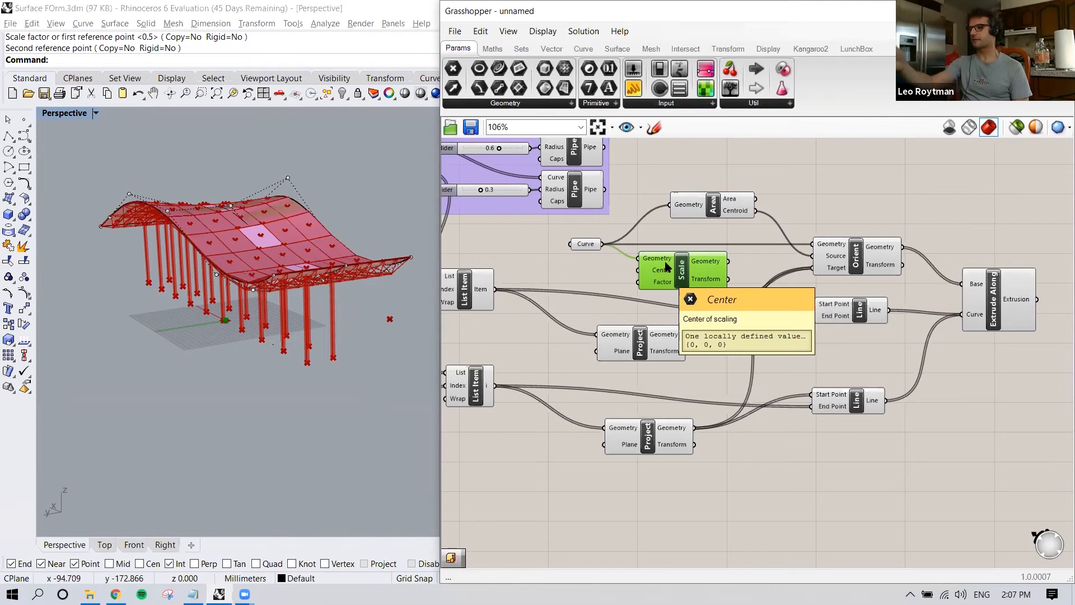
pyautogui.click(691, 206)
pyautogui.moveTo(682, 269); pyautogui.dragTo(820, 166)
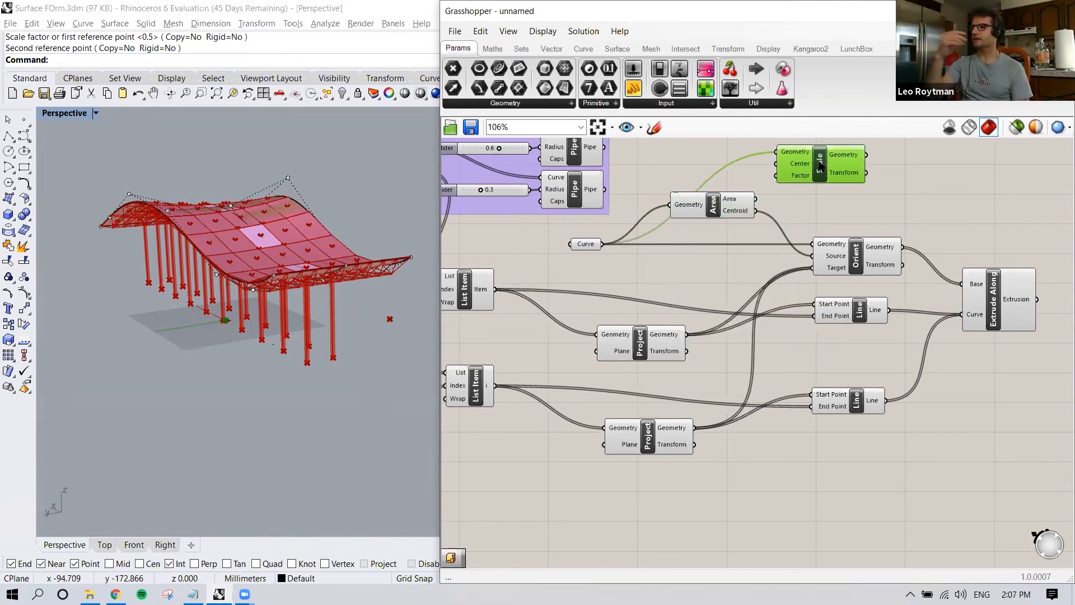
pyautogui.moveTo(755, 211); pyautogui.dragTo(827, 175)
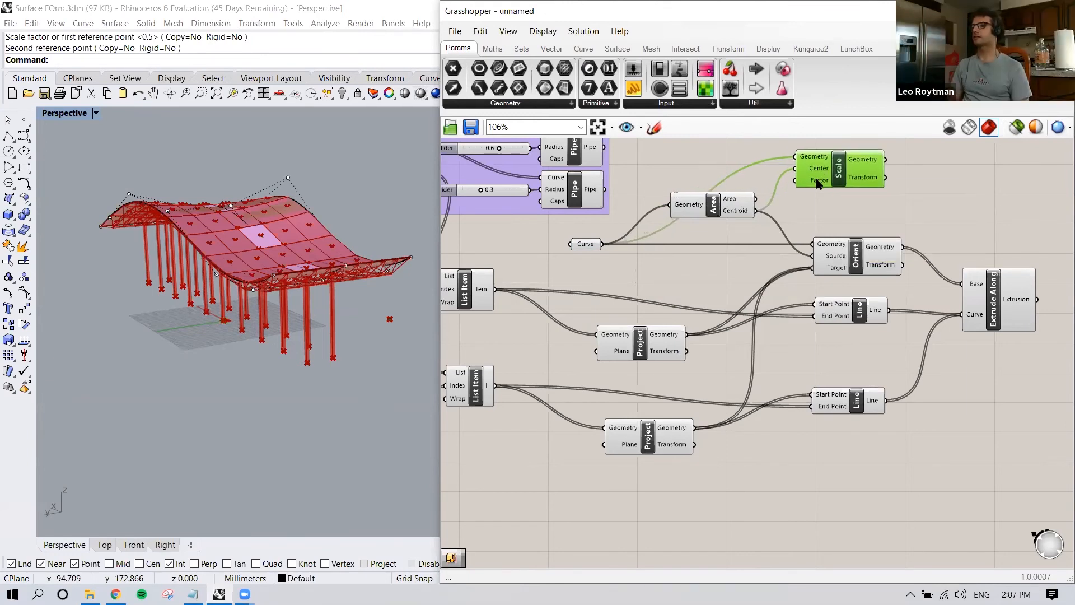
# Add a number slider with value 4 and connect it to the Scale component's Factor input
pyautogui.rightClick(817, 180)
pyautogui.click(705, 272)
pyautogui.moveTo(705, 268); pyautogui.dragTo(717, 269, button='right')
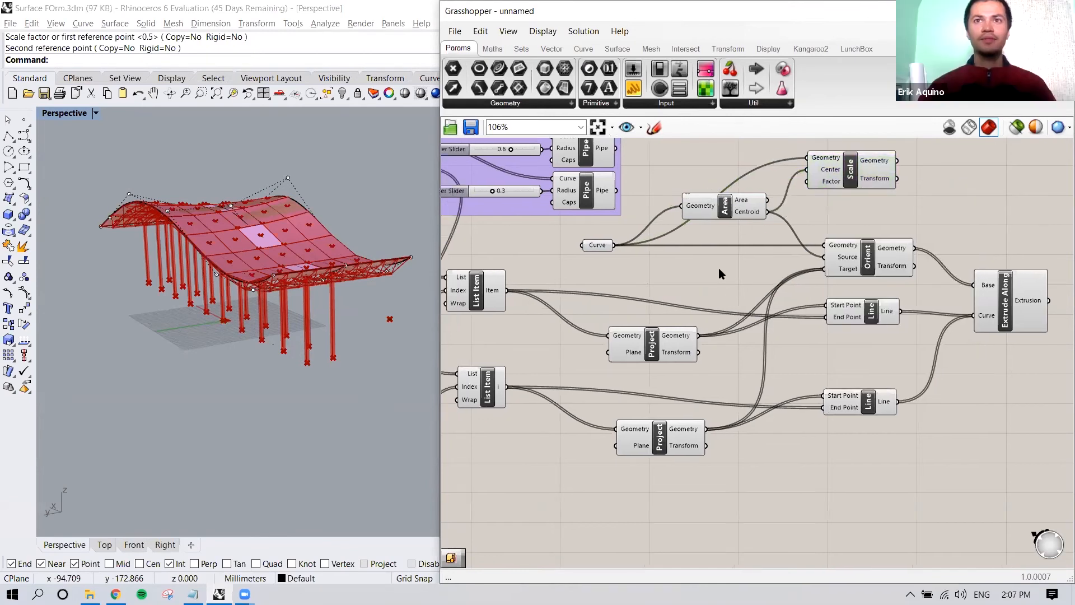
pyautogui.doubleClick(717, 266)
pyautogui.write('4')
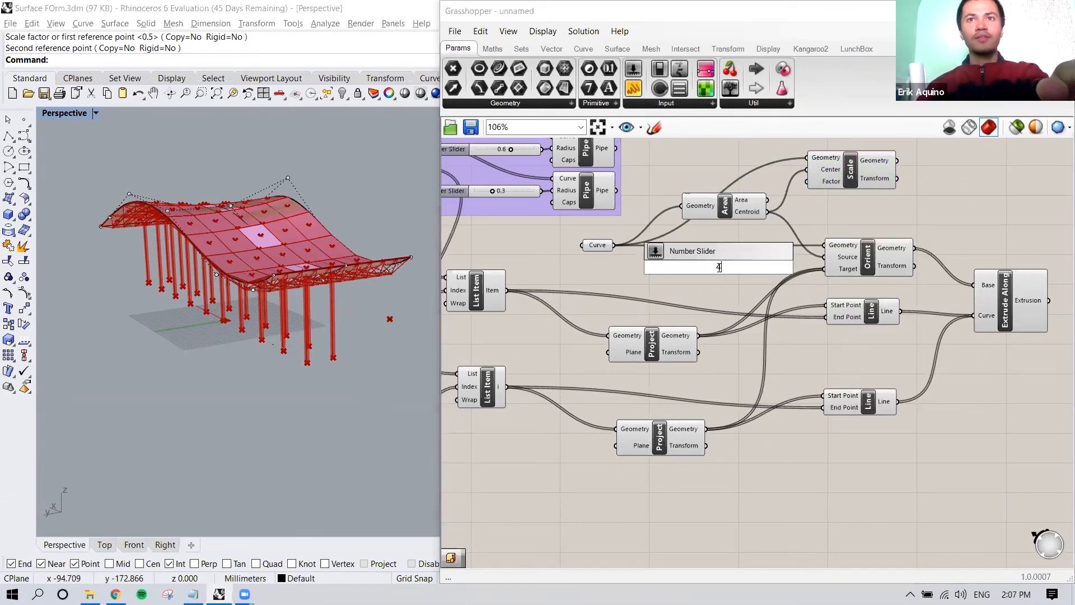
pyautogui.click(711, 283)
pyautogui.doubleClick(708, 271)
pyautogui.write('4')
pyautogui.press('Return')
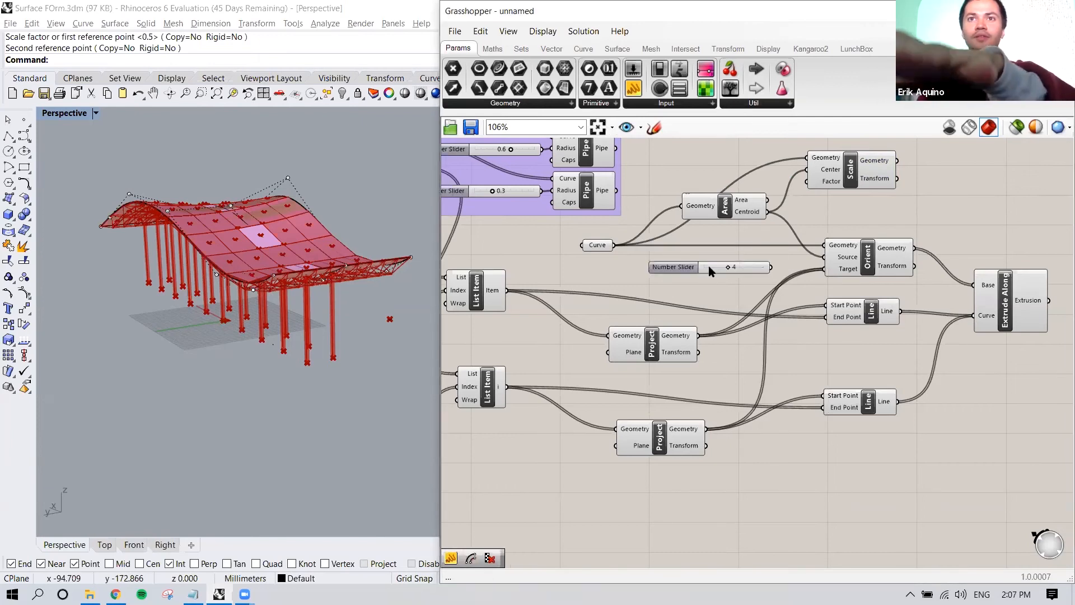
pyautogui.moveTo(711, 267); pyautogui.dragTo(806, 188)
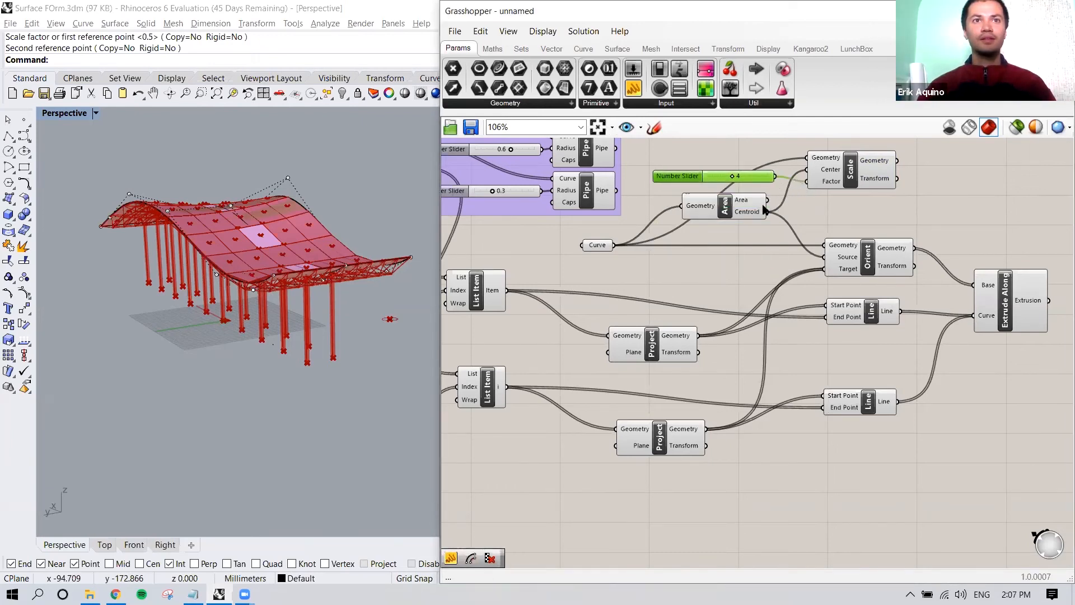
# Switch the factor slider's rounding to floating point numbers and set it to 4.659
pyautogui.moveTo(394, 334); pyautogui.dragTo(387, 336, button='right')
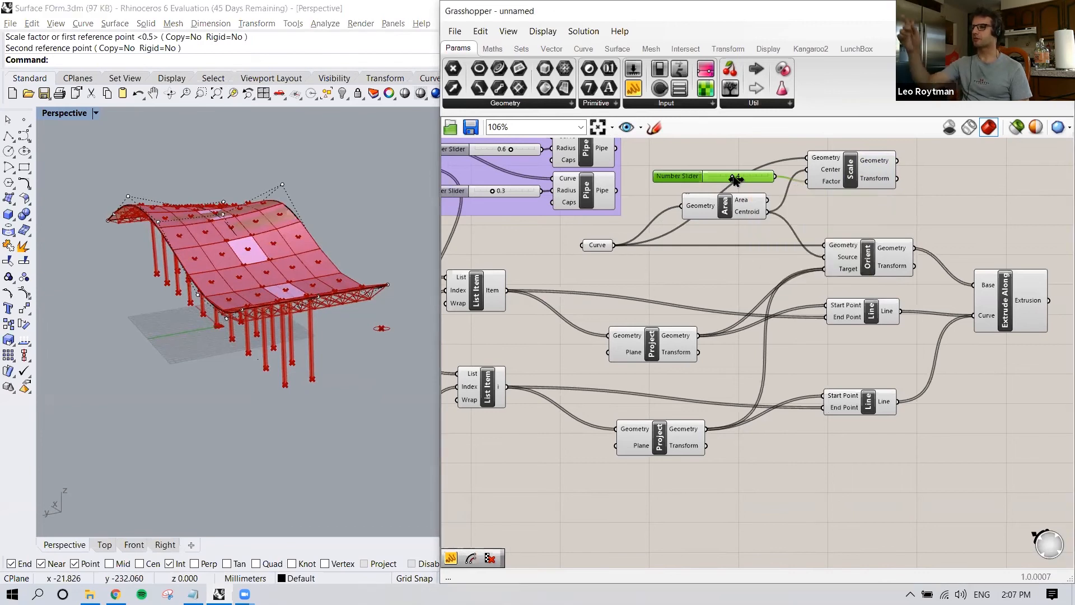
pyautogui.moveTo(768, 227); pyautogui.dragTo(709, 230, button='right')
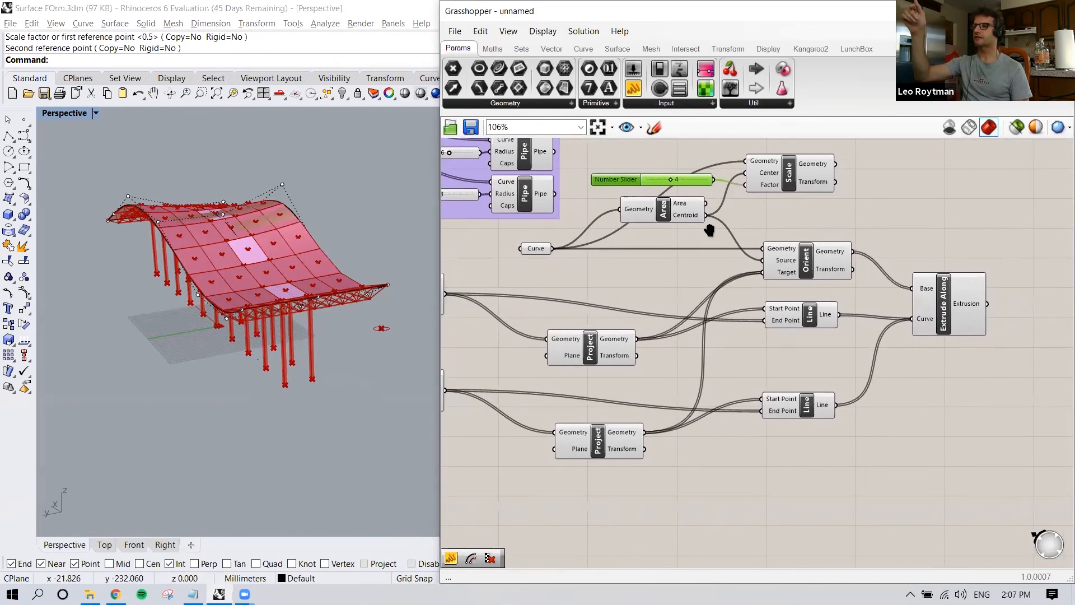
pyautogui.rightClick(689, 181)
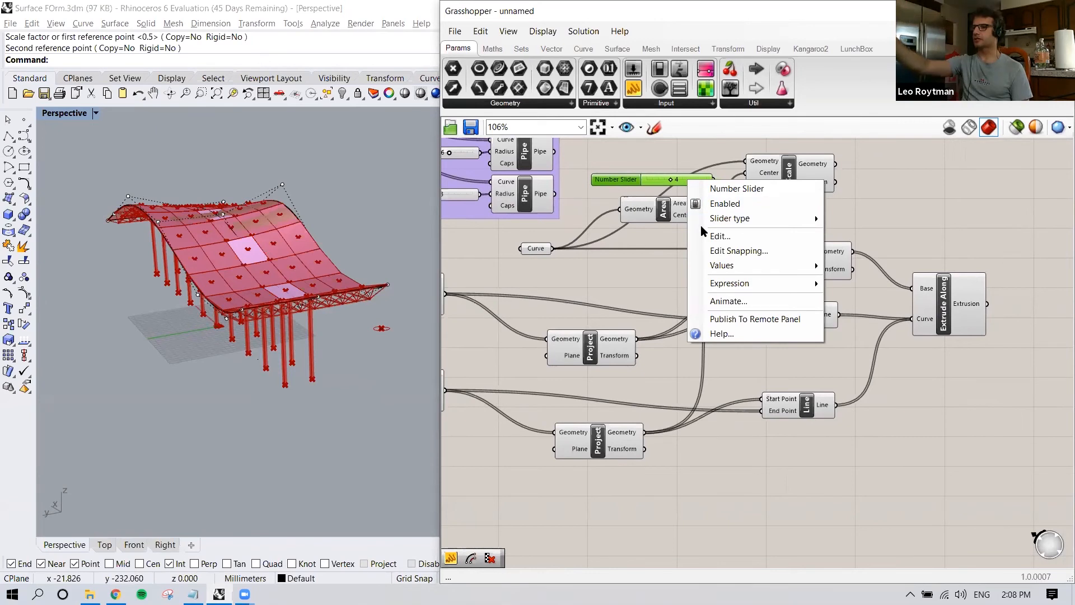
pyautogui.click(711, 236)
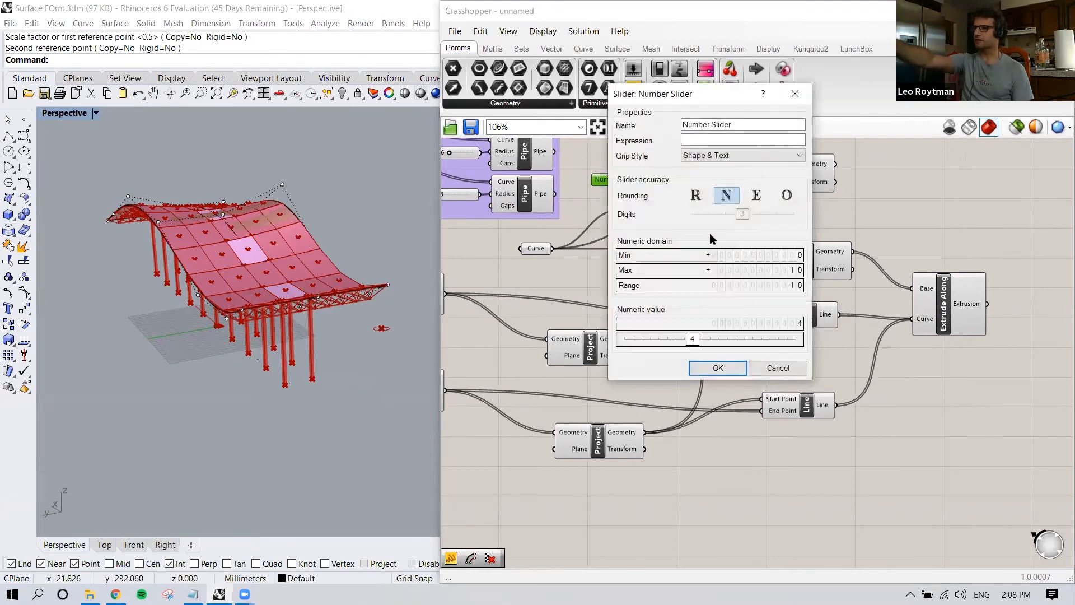
pyautogui.click(696, 196)
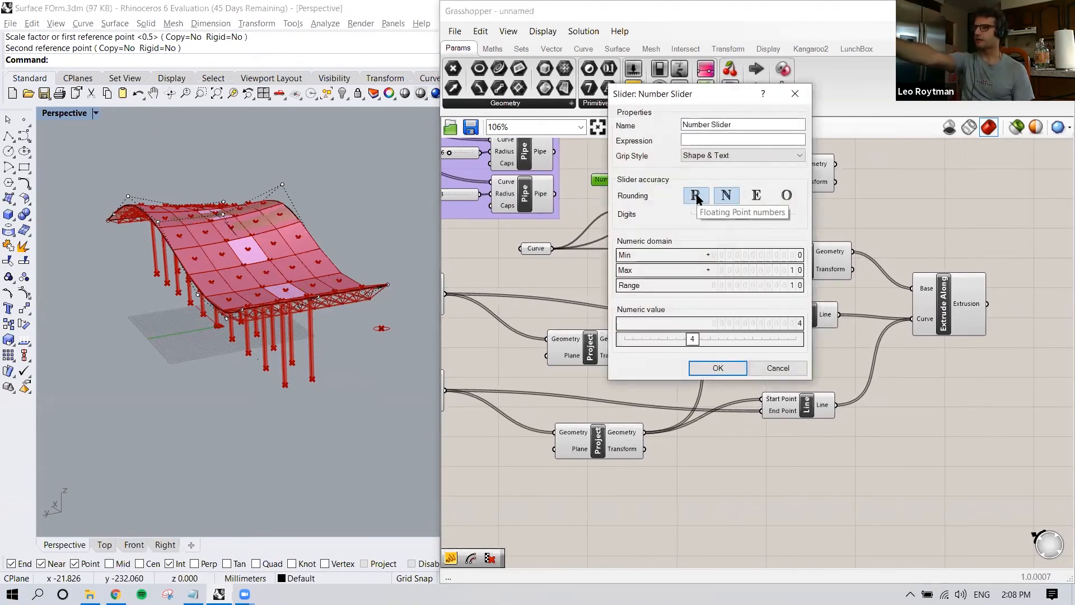
pyautogui.click(710, 368)
pyautogui.moveTo(671, 179); pyautogui.dragTo(678, 183)
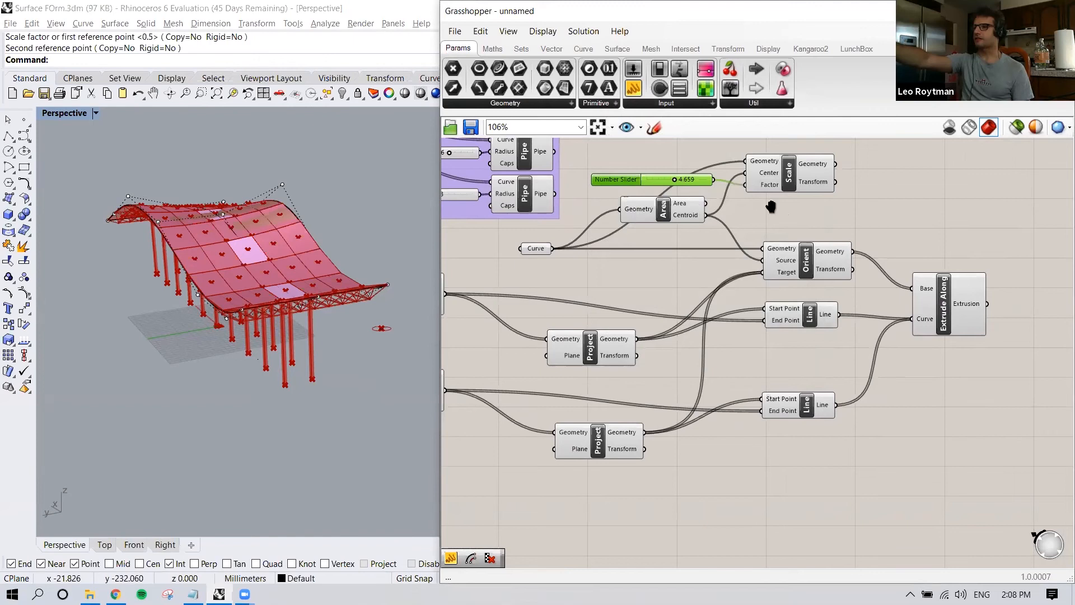
# Replace Orient's Geometry input with the Scale component's Geometry output
pyautogui.moveTo(771, 207); pyautogui.dragTo(700, 204, button='right')
pyautogui.moveTo(745, 246); pyautogui.dragTo(766, 243)
pyautogui.moveTo(766, 162); pyautogui.dragTo(774, 205)
pyautogui.moveTo(487, 249); pyautogui.dragTo(549, 247)
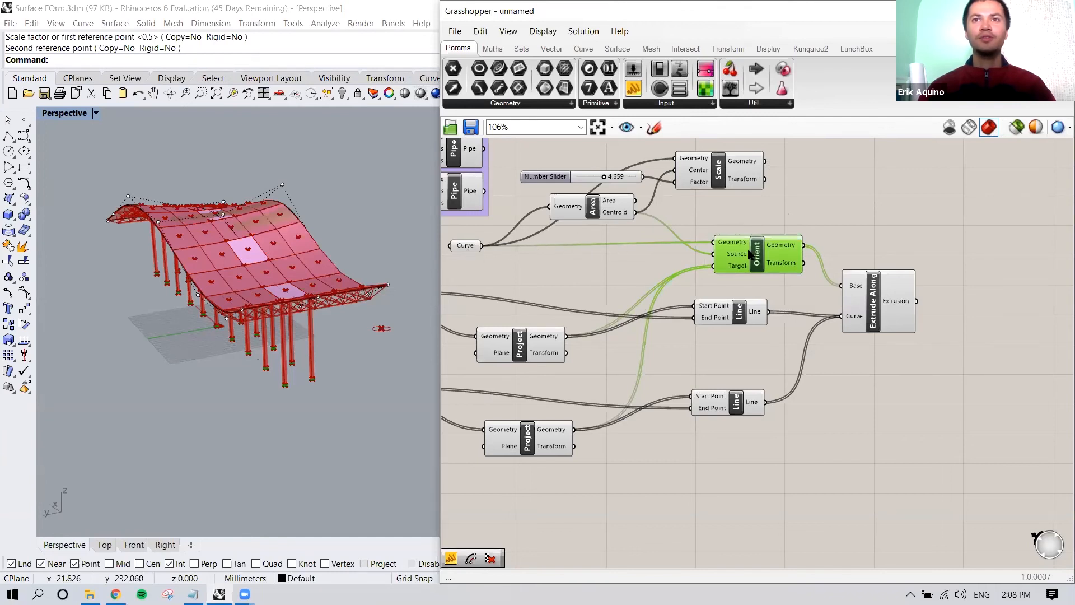
pyautogui.moveTo(766, 162); pyautogui.dragTo(716, 243)
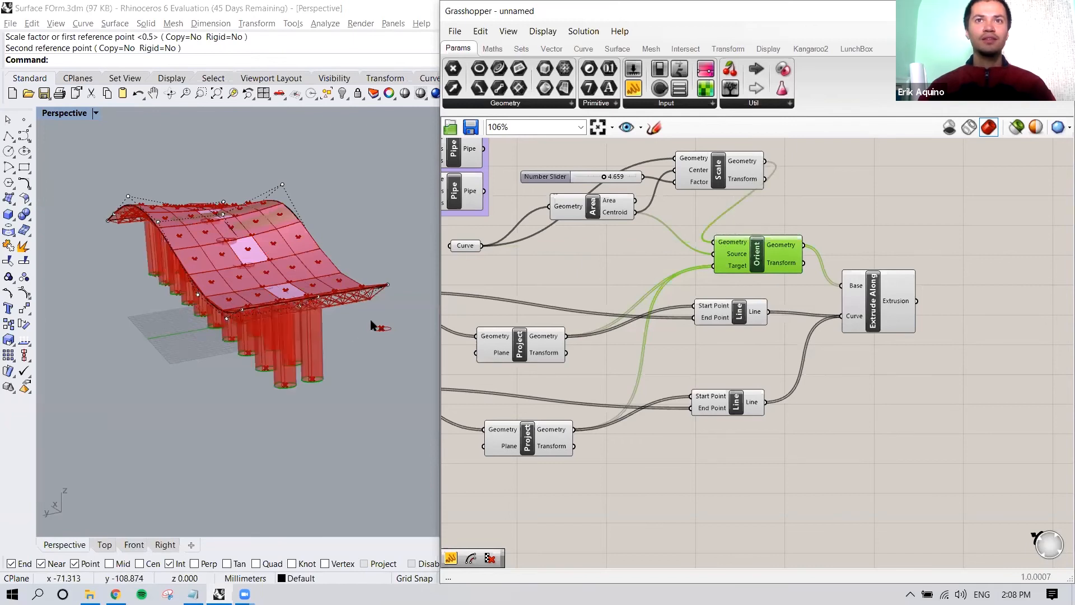
# Set the Scale factor slider to 1.177 to slim the columns
pyautogui.moveTo(607, 179); pyautogui.dragTo(587, 189)
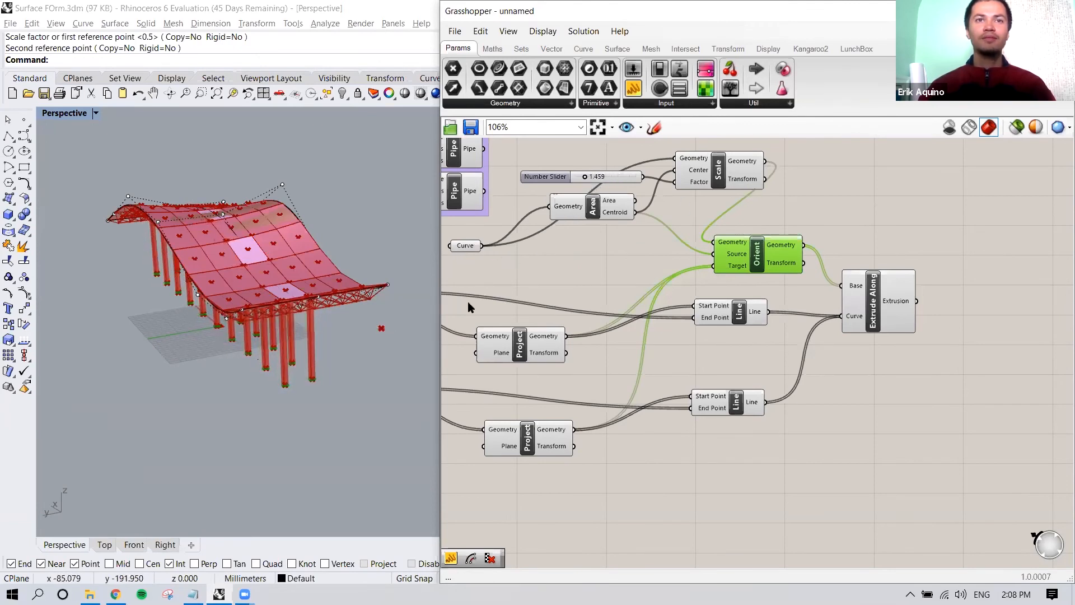
pyautogui.moveTo(325, 372); pyautogui.dragTo(370, 334, button='right')
pyautogui.moveTo(583, 177)
pyautogui.mouseDown()
pyautogui.moveTo(628, 177)
pyautogui.moveTo(582, 180)
pyautogui.mouseUp()
pyautogui.moveTo(308, 374); pyautogui.dragTo(295, 397, button='right')
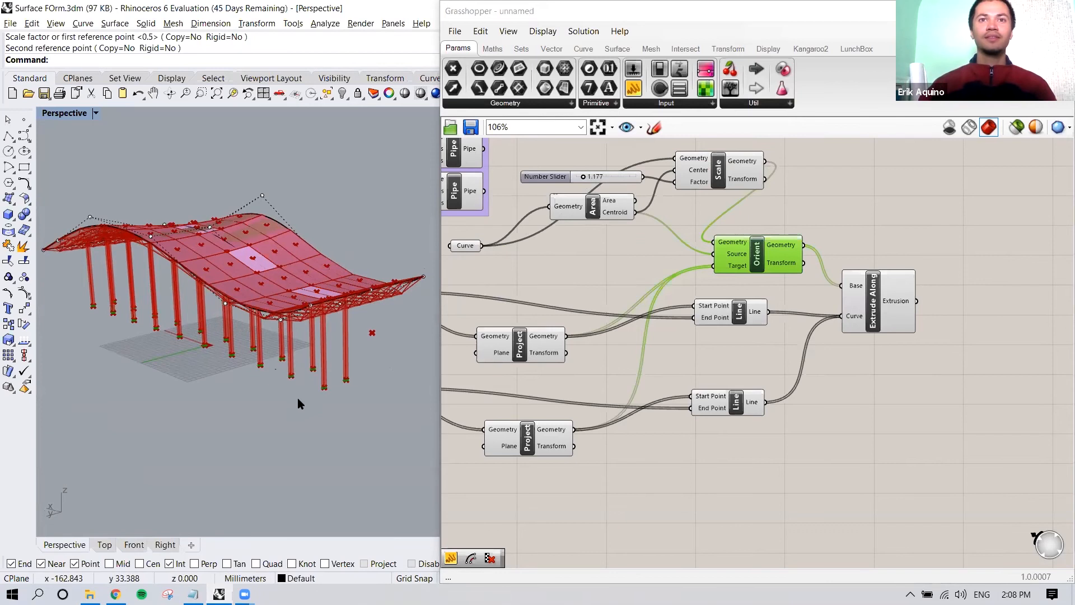
# Tidy the column definition by moving both Project components up and the lower Line closer to its Project component
pyautogui.scroll(-4, 658, 469)
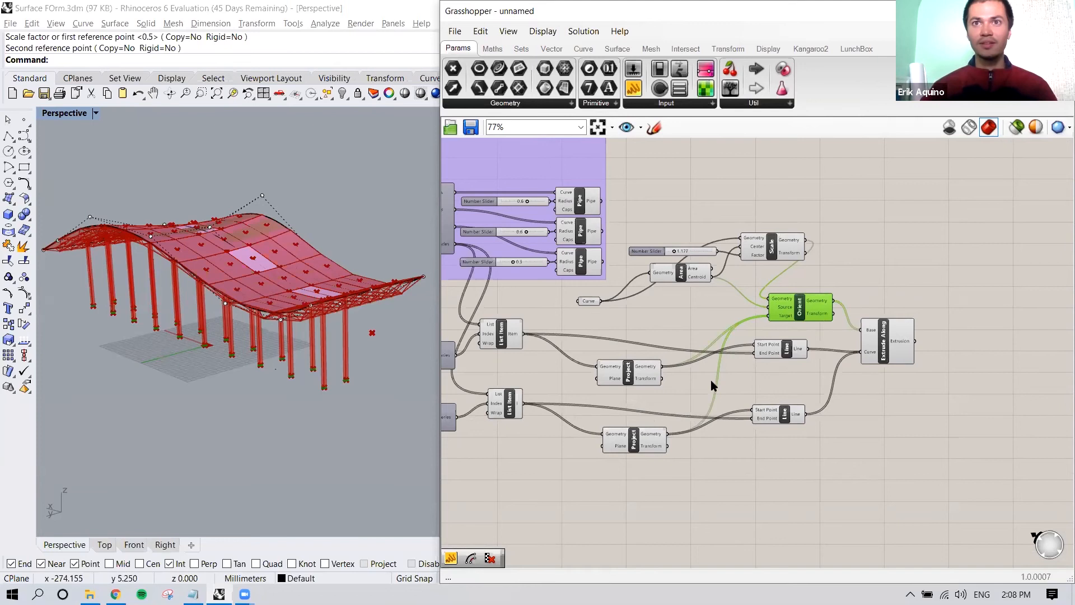
pyautogui.moveTo(646, 368); pyautogui.dragTo(640, 323)
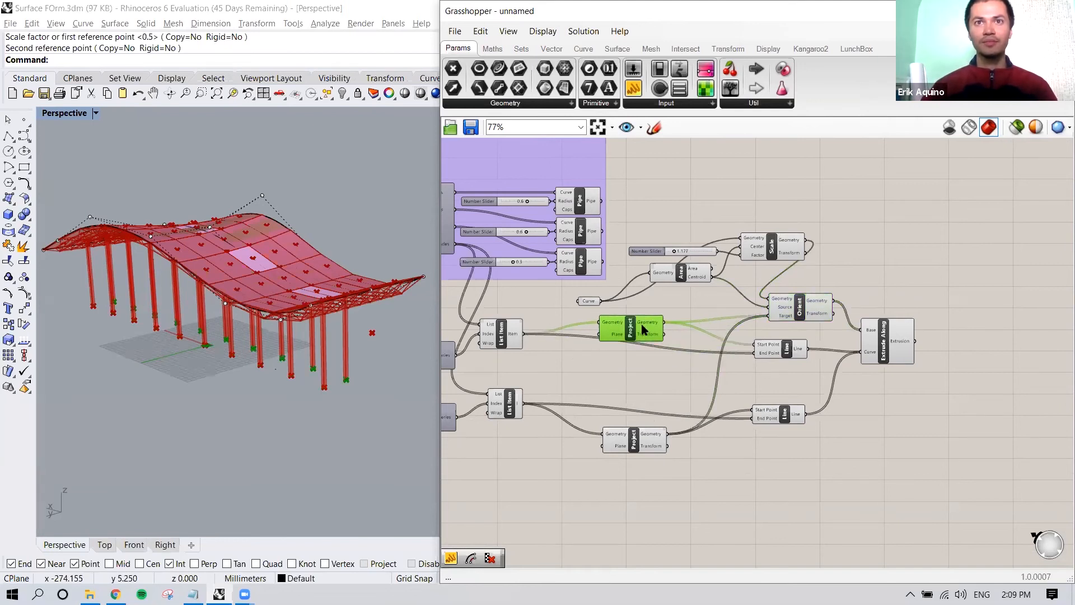
pyautogui.moveTo(634, 442); pyautogui.dragTo(639, 394)
pyautogui.moveTo(766, 420); pyautogui.dragTo(709, 414)
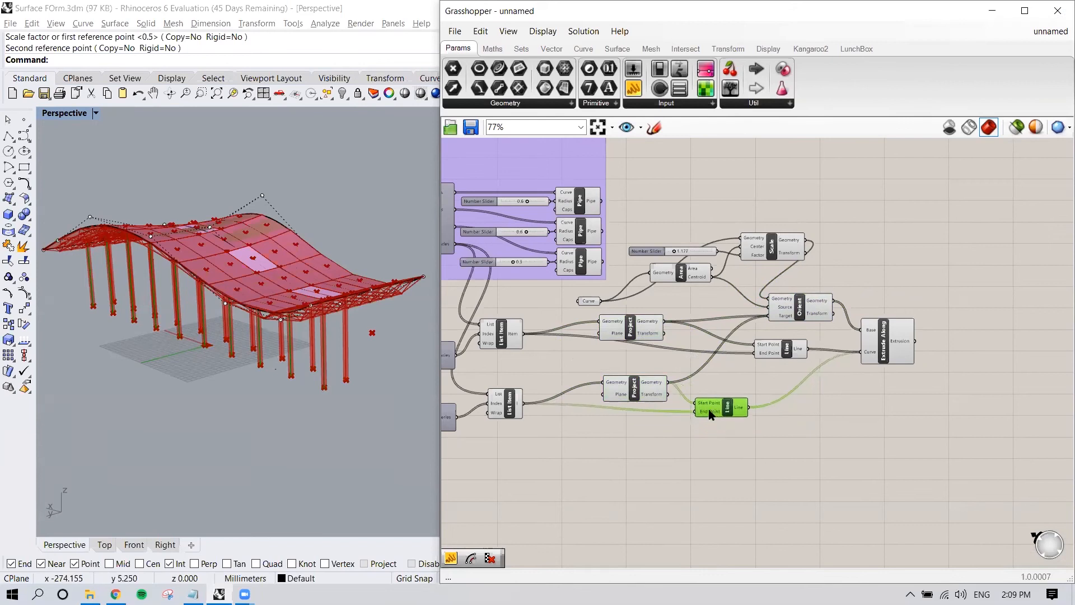
# Nudge the upper Project component slightly upward and move the upper Line component closer to it
pyautogui.moveTo(650, 332); pyautogui.dragTo(654, 327)
pyautogui.moveTo(765, 352); pyautogui.dragTo(709, 346)
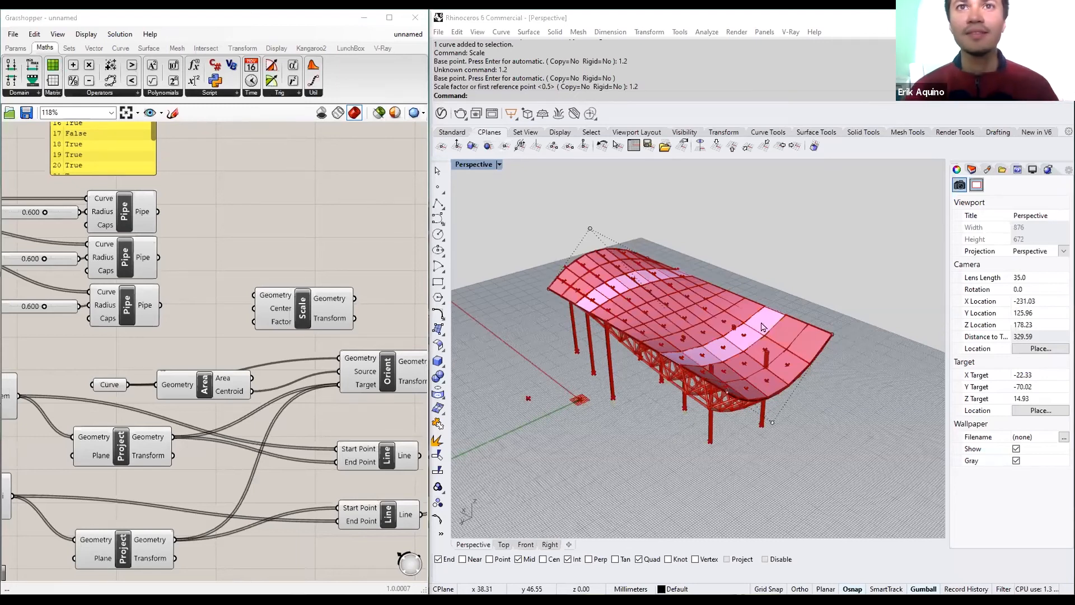
# Examine the canopy and its columns from above and from underneath in the perspective view
pyautogui.scroll(4, 766, 325)
pyautogui.scroll(-2, 765, 325)
pyautogui.moveTo(677, 325); pyautogui.dragTo(574, 332, button='right')
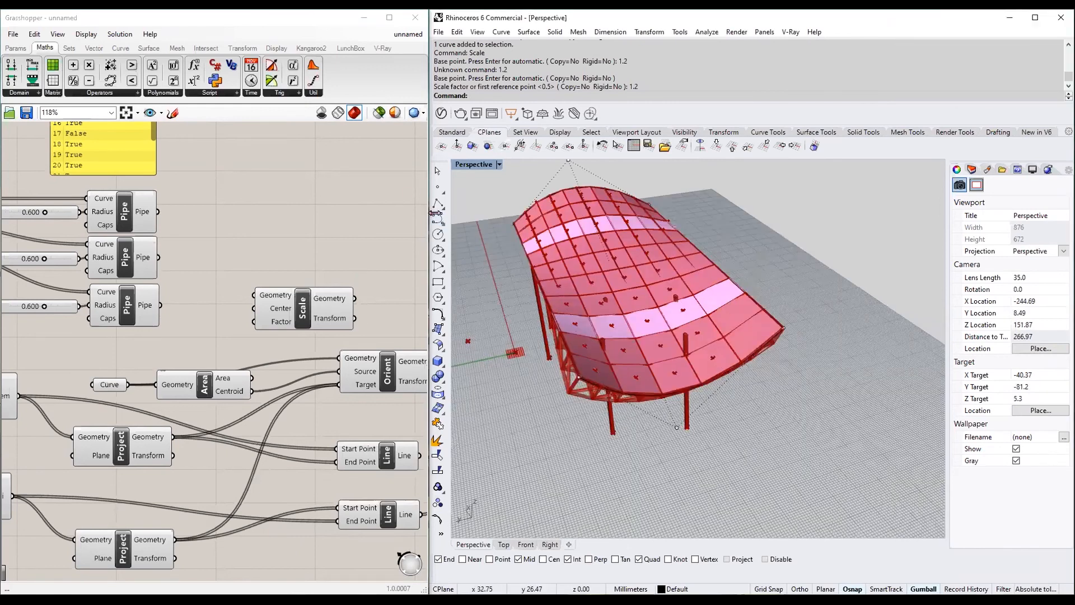
pyautogui.moveTo(429, 243); pyautogui.dragTo(403, 243)
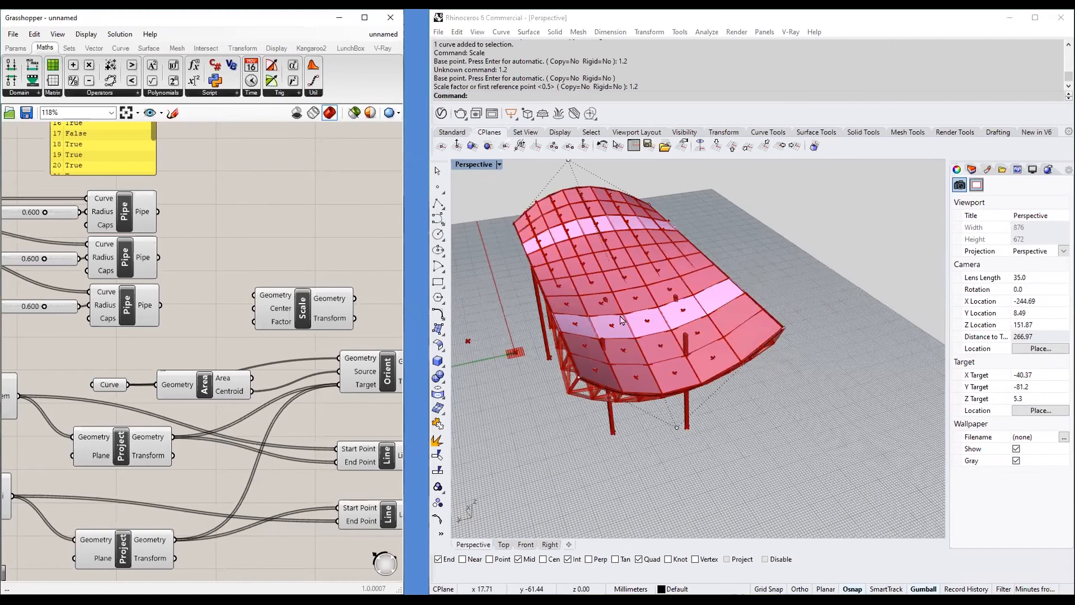
pyautogui.moveTo(703, 235); pyautogui.dragTo(708, 222, button='right')
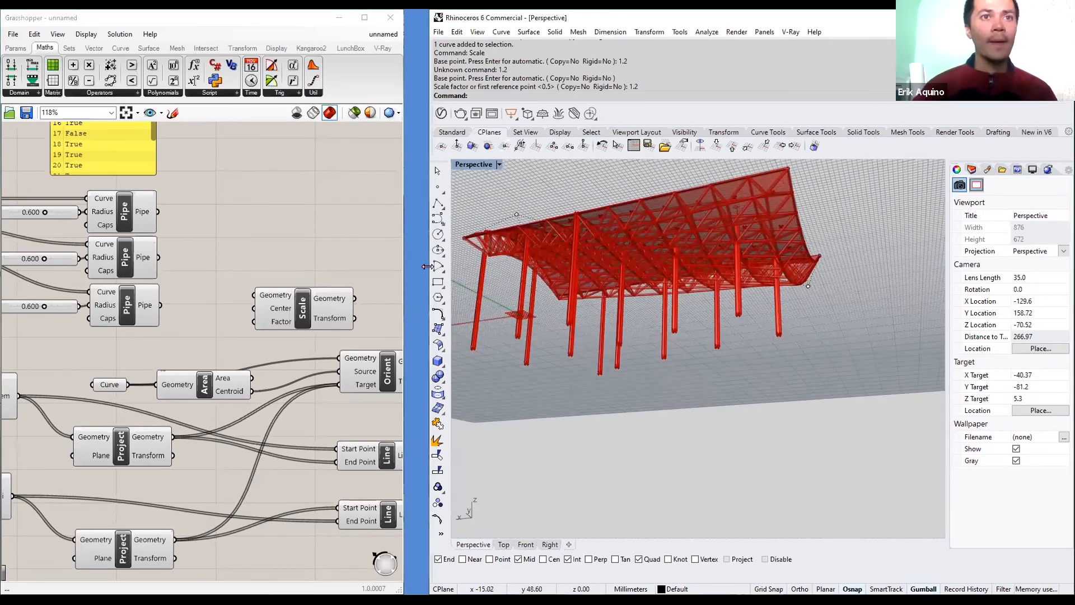
# Narrow the Rhino window and its properties panel, and widen the Grasshopper window to show the column definition through Extrude Along
pyautogui.moveTo(427, 267); pyautogui.dragTo(501, 266)
pyautogui.moveTo(948, 269); pyautogui.dragTo(1001, 275)
pyautogui.scroll(-2, 829, 293)
pyautogui.scroll(2, 703, 255)
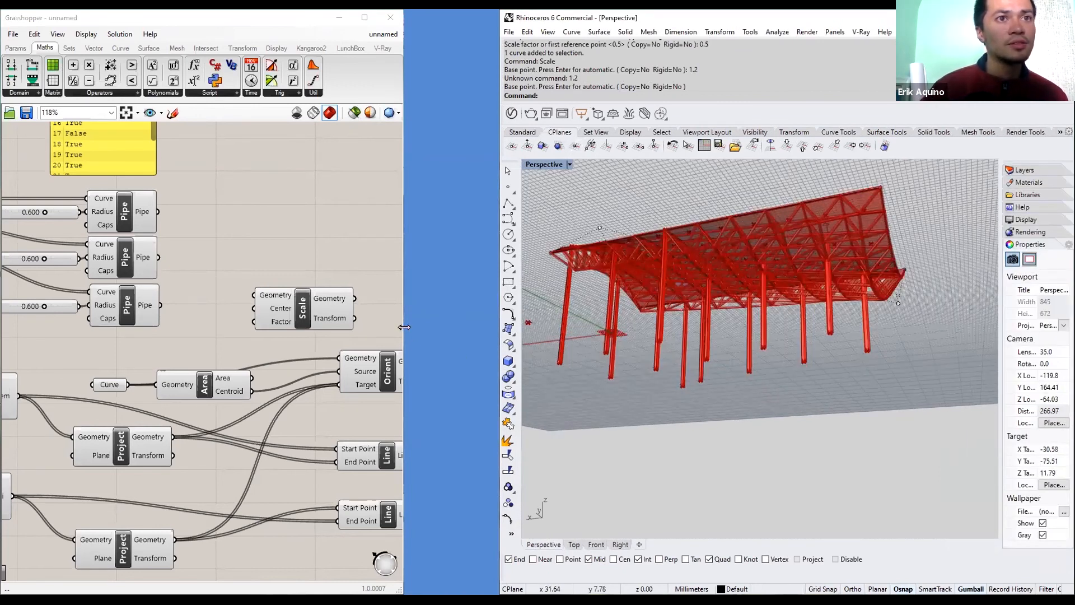
pyautogui.moveTo(404, 327); pyautogui.dragTo(497, 327)
pyautogui.scroll(-3, 396, 293)
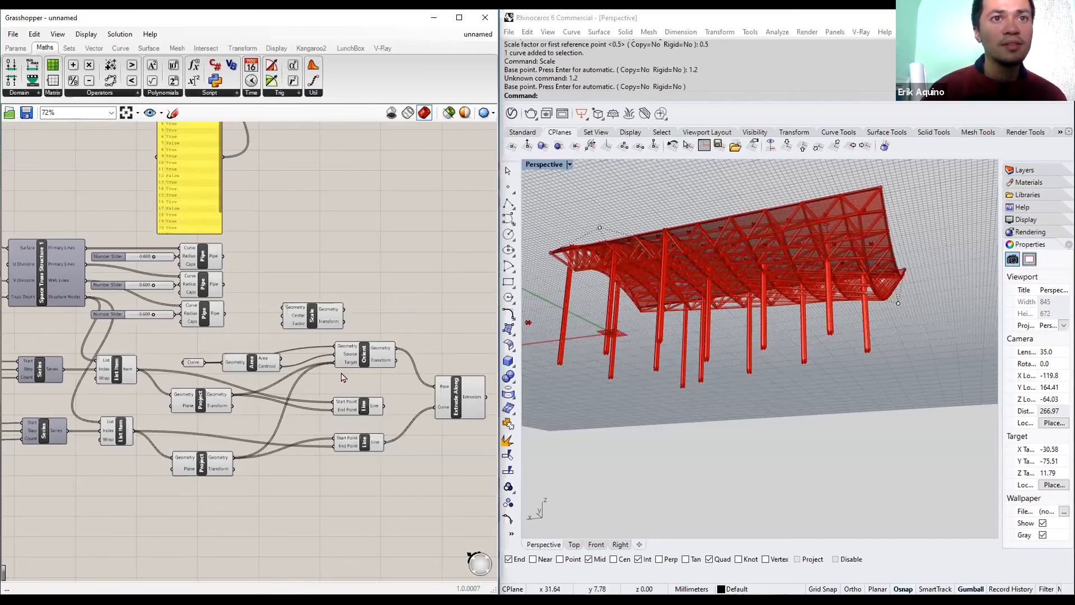
pyautogui.scroll(1, 207, 426)
pyautogui.moveTo(301, 497); pyautogui.dragTo(264, 501, button='right')
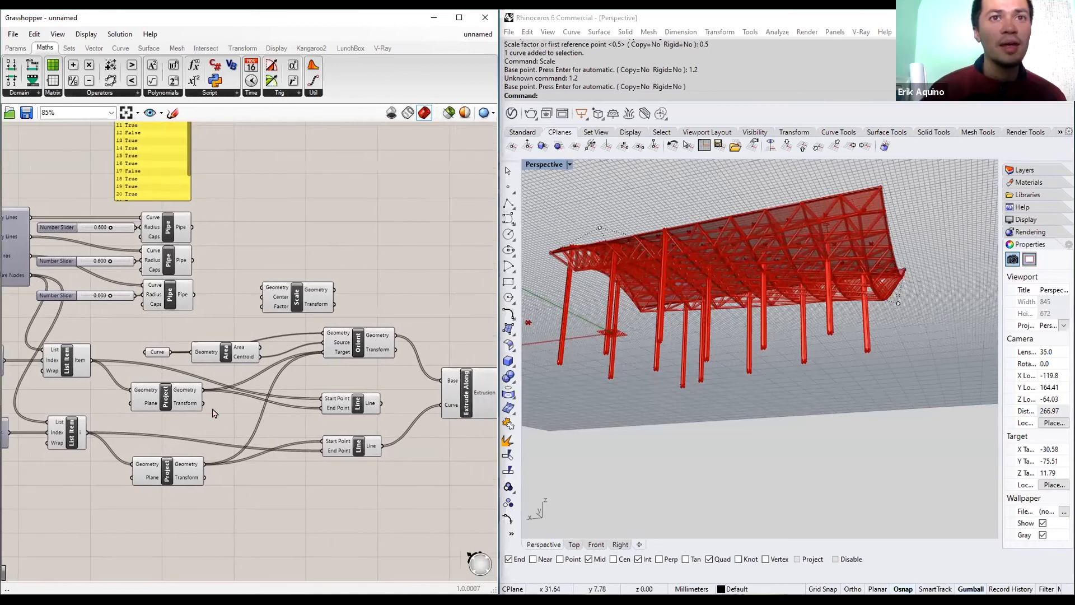
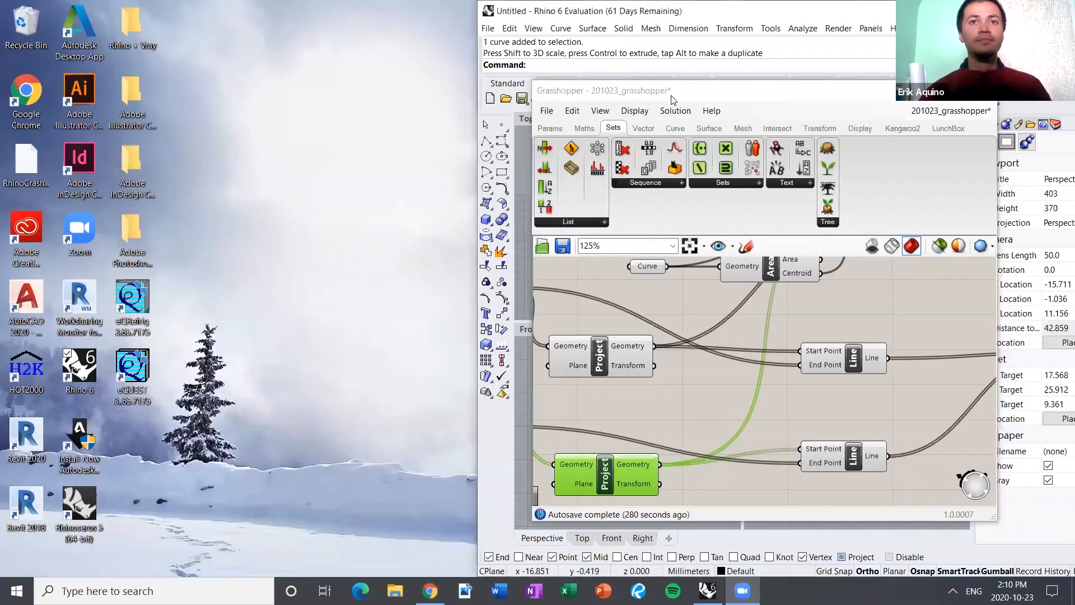
# Maximize the Rhino window and move the Grasshopper window aside to uncover the perspective viewport
pyautogui.doubleClick(630, 11)
pyautogui.moveTo(739, 96); pyautogui.dragTo(620, 105)
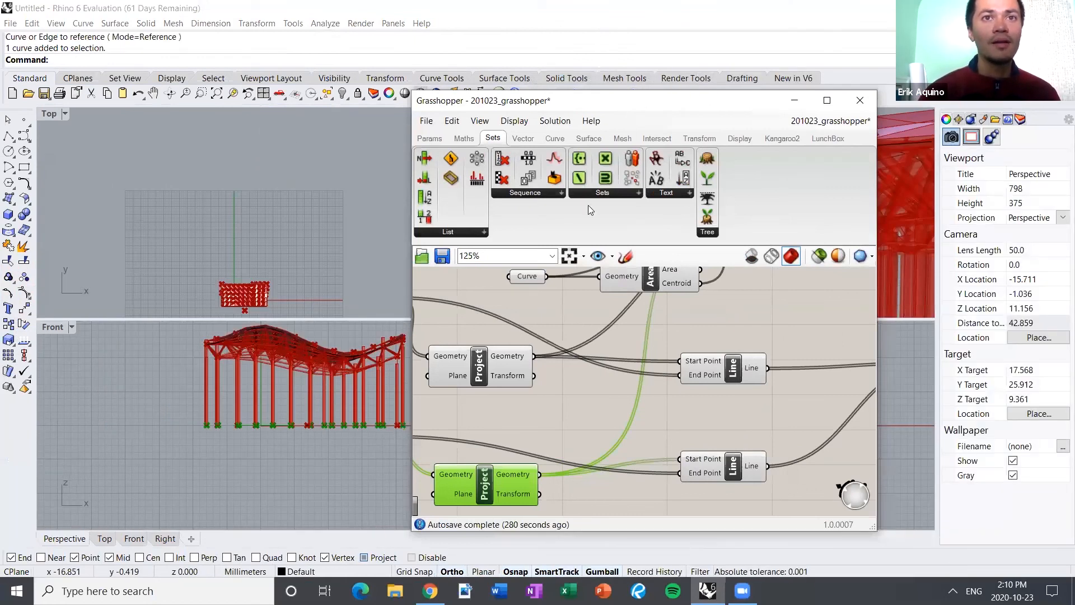
pyautogui.moveTo(645, 101); pyautogui.dragTo(283, 102)
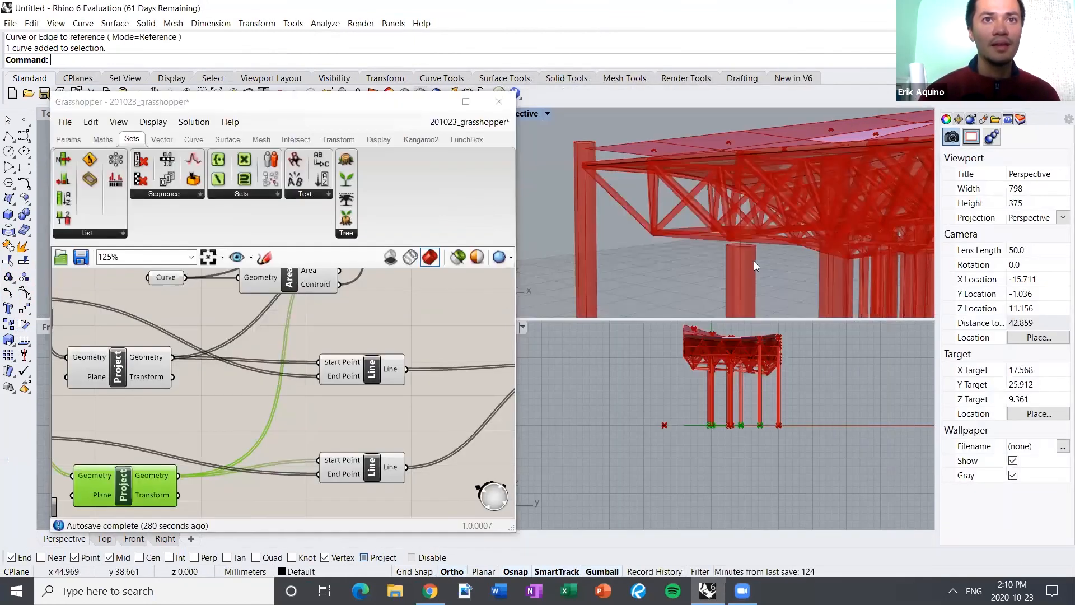
# Examine where the column tops meet the truss edge in the perspective viewport, cancelling any curve command started by accident
pyautogui.click(264, 427)
pyautogui.moveTo(664, 218)
pyautogui.mouseDown(button='right')
pyautogui.moveTo(716, 237)
pyautogui.moveTo(667, 232)
pyautogui.moveTo(679, 212)
pyautogui.mouseUp(button='right')
pyautogui.scroll(12, 635, 185)
pyautogui.scroll(-4, 611, 180)
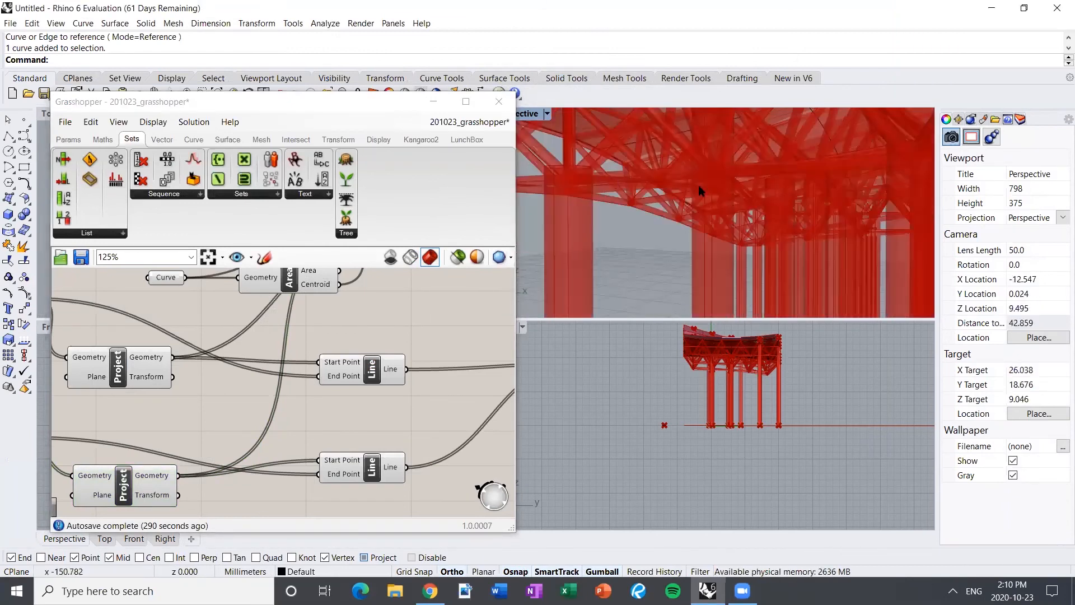
pyautogui.rightClick(699, 186)
pyautogui.scroll(-6, 700, 188)
pyautogui.keyDown('shift'); pyautogui.moveTo(784, 218); pyautogui.dragTo(690, 220, button='right'); pyautogui.keyUp('shift')
pyautogui.scroll(4, 689, 218)
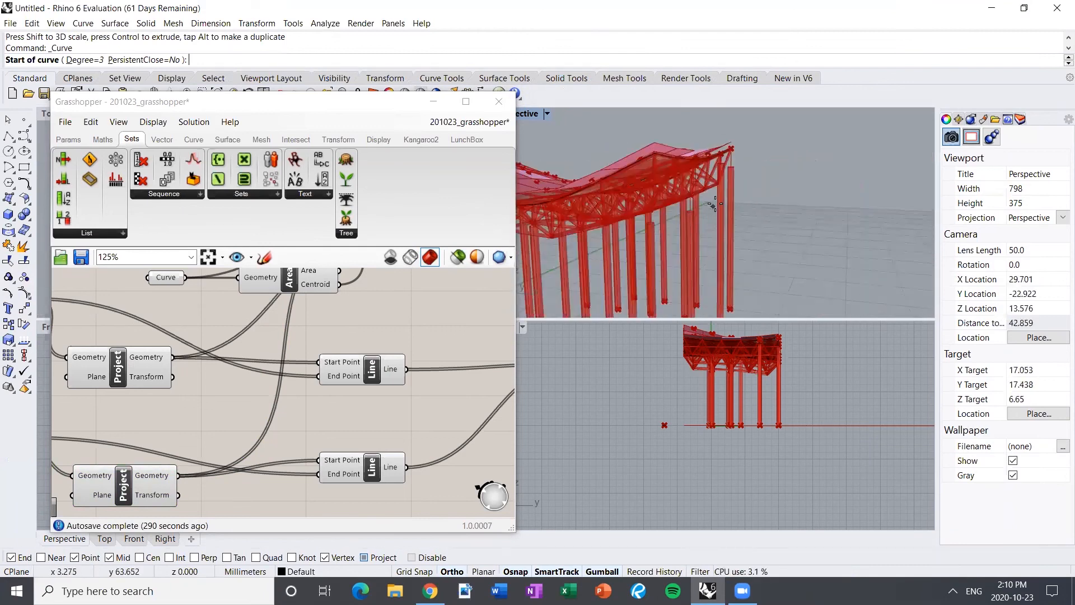
pyautogui.scroll(2, 716, 203)
pyautogui.click(786, 204)
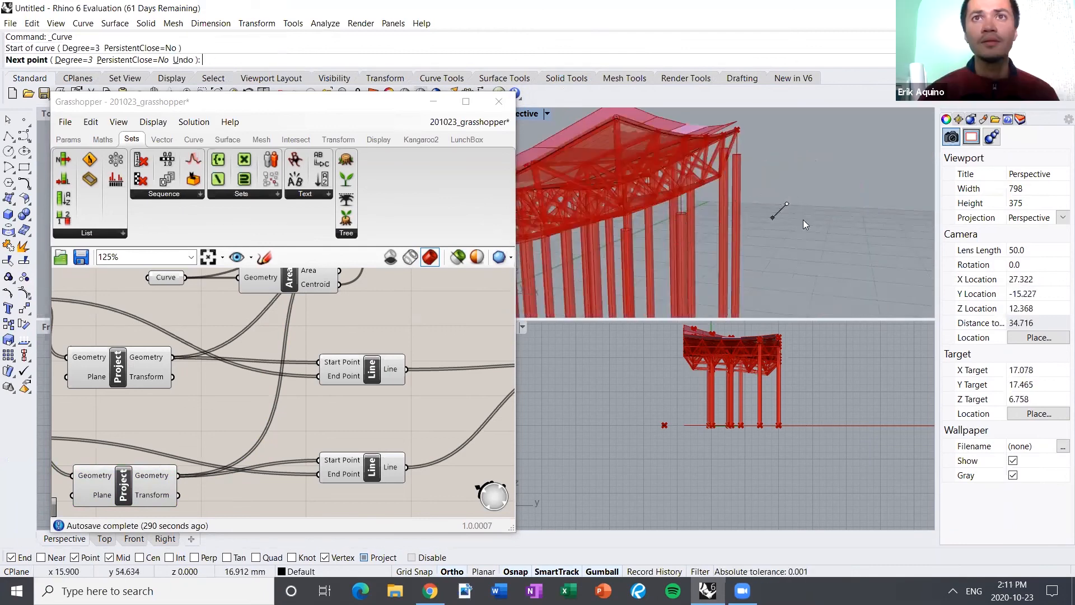
pyautogui.press('Escape')
# Examine how the Orient and Line components feed Extrude Along, temporarily enlarging Grasshopper to view the whole column definition
pyautogui.click(355, 328)
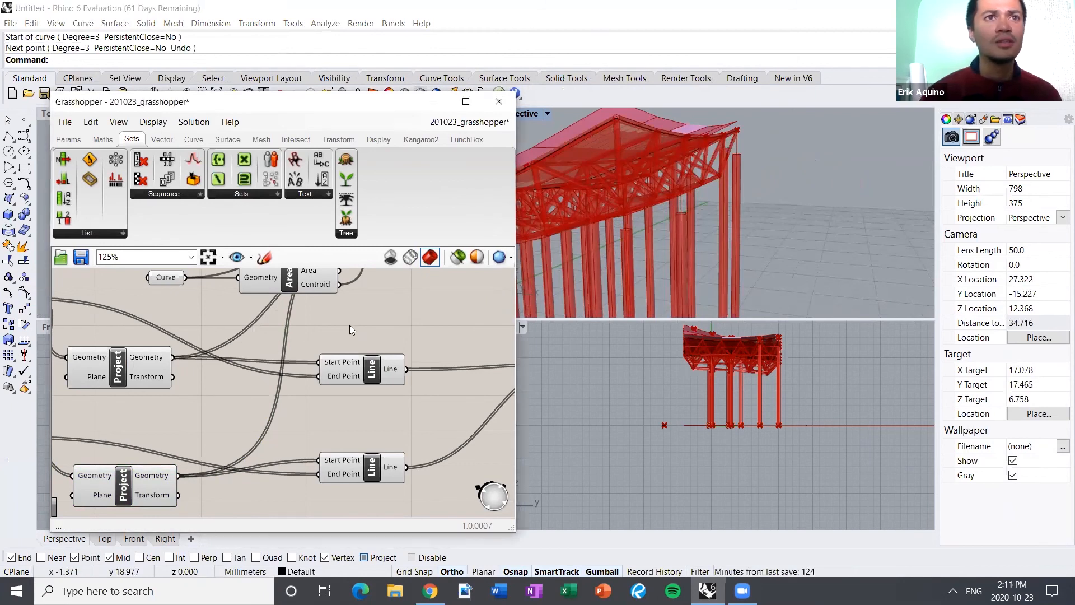
pyautogui.scroll(-5, 350, 325)
pyautogui.moveTo(379, 326); pyautogui.dragTo(377, 375, button='right')
pyautogui.scroll(3, 431, 377)
pyautogui.scroll(2, 431, 384)
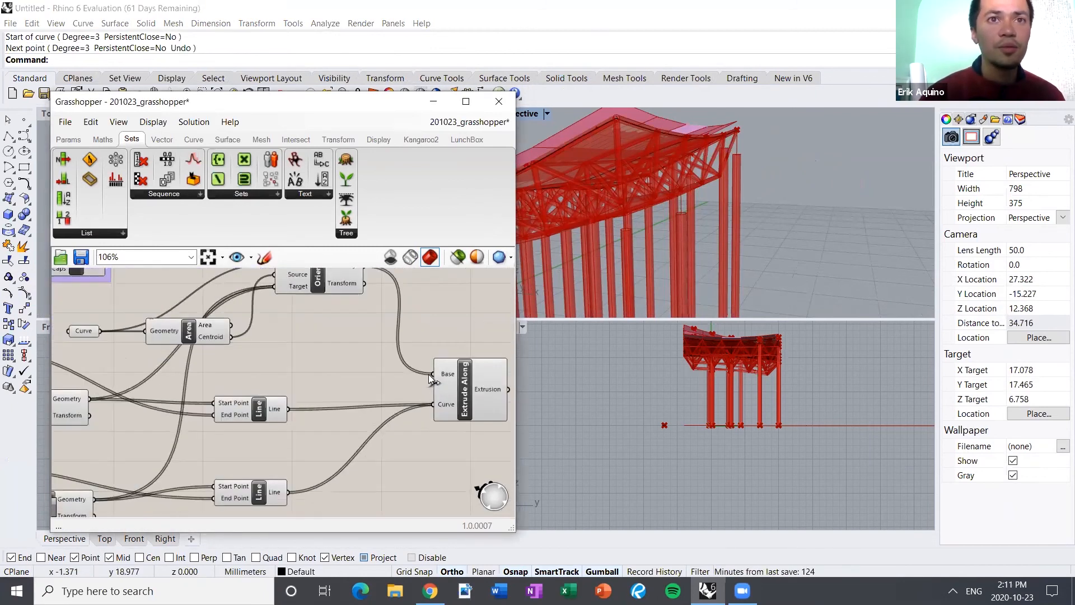
pyautogui.click(465, 101)
pyautogui.moveTo(492, 324); pyautogui.dragTo(819, 409, button='right')
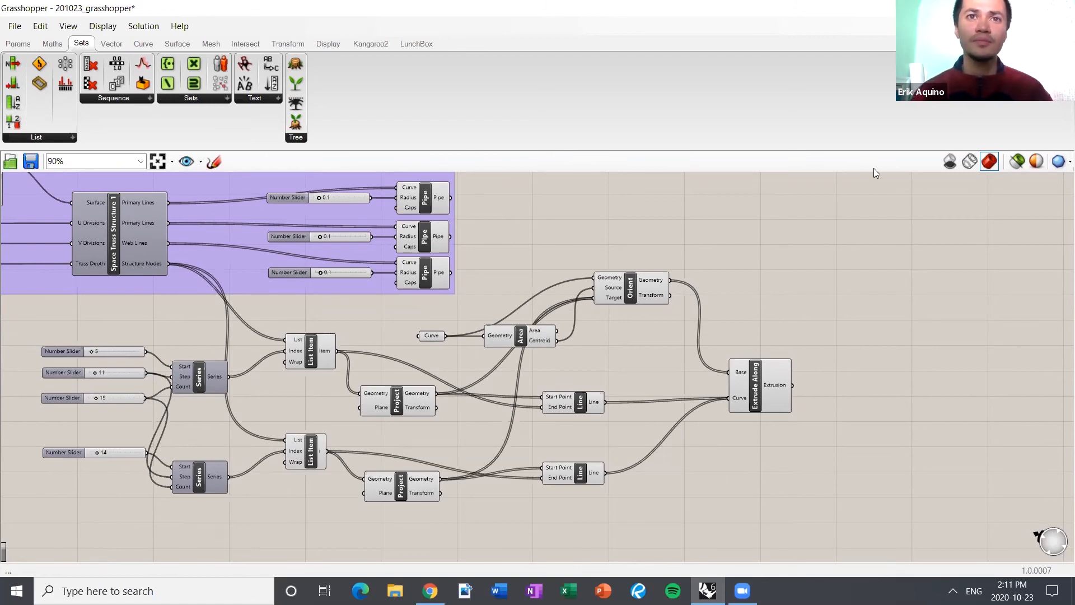
pyautogui.click(1026, 9)
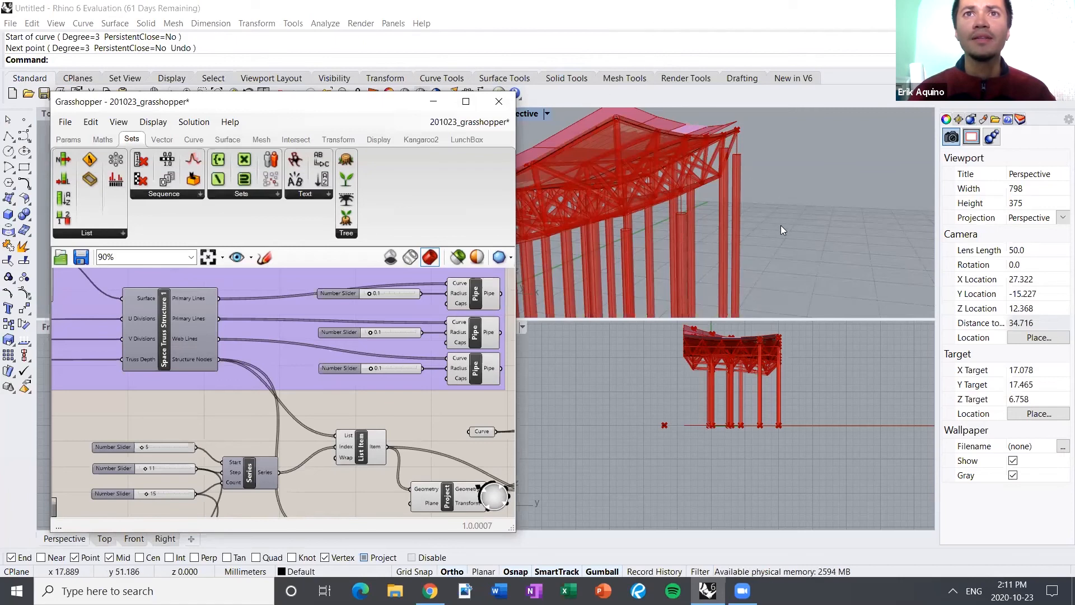
# Select both Line components and compare their highlighted lines with the extruded columns at the truss edge
pyautogui.click(804, 242)
pyautogui.moveTo(785, 235)
pyautogui.keyDown('shift'); pyautogui.mouseDown(button='right')
pyautogui.moveTo(802, 231)
pyautogui.moveTo(775, 237)
pyautogui.moveTo(842, 226)
pyautogui.moveTo(819, 221)
pyautogui.moveTo(805, 234)
pyautogui.mouseUp(button='right'); pyautogui.keyUp('shift')
pyautogui.click(401, 418)
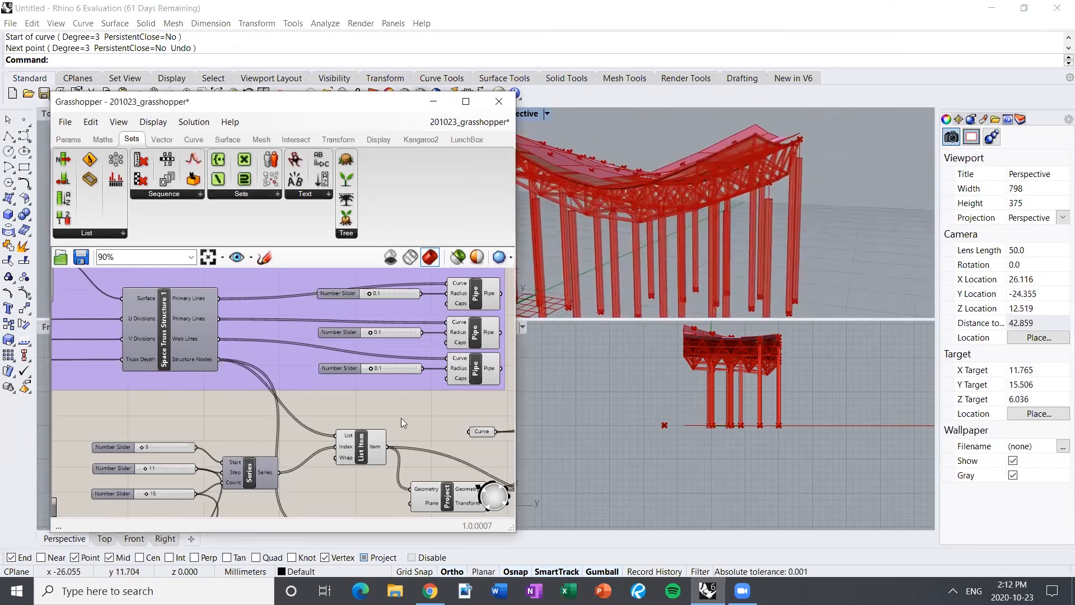
pyautogui.scroll(-4, 401, 417)
pyautogui.scroll(3, 414, 442)
pyautogui.moveTo(412, 415); pyautogui.dragTo(245, 335, button='right')
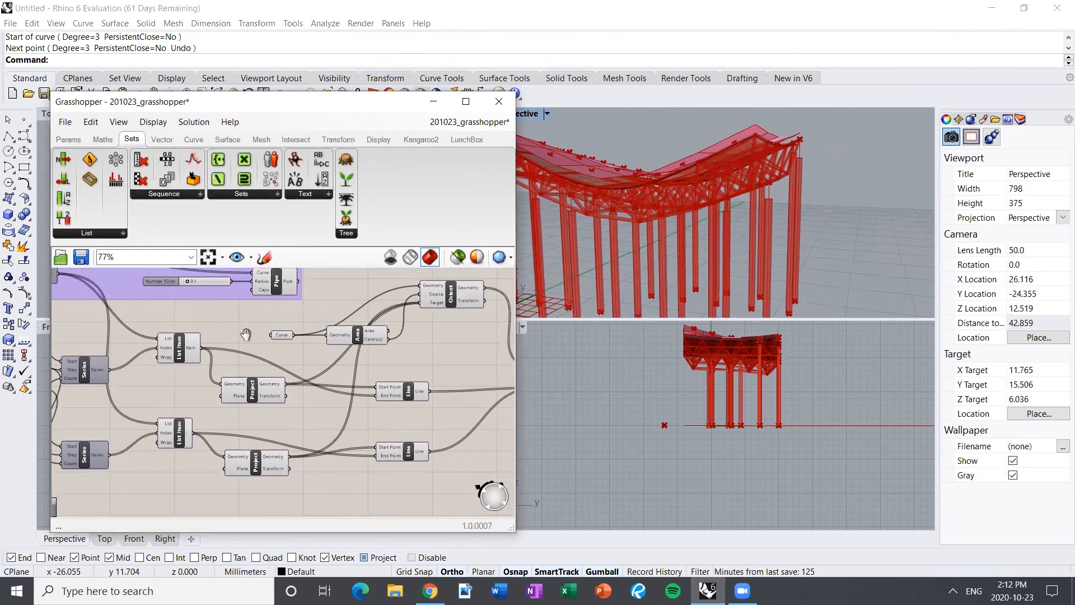
pyautogui.click(407, 392)
pyautogui.keyDown('shift'); pyautogui.click(407, 456); pyautogui.keyUp('shift')
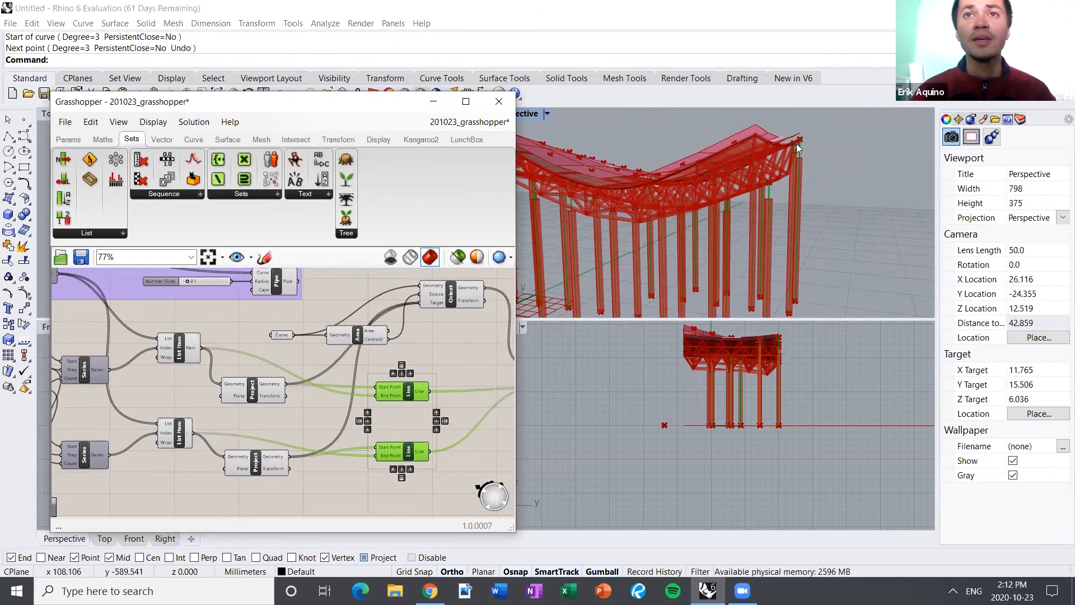
pyautogui.scroll(5, 797, 150)
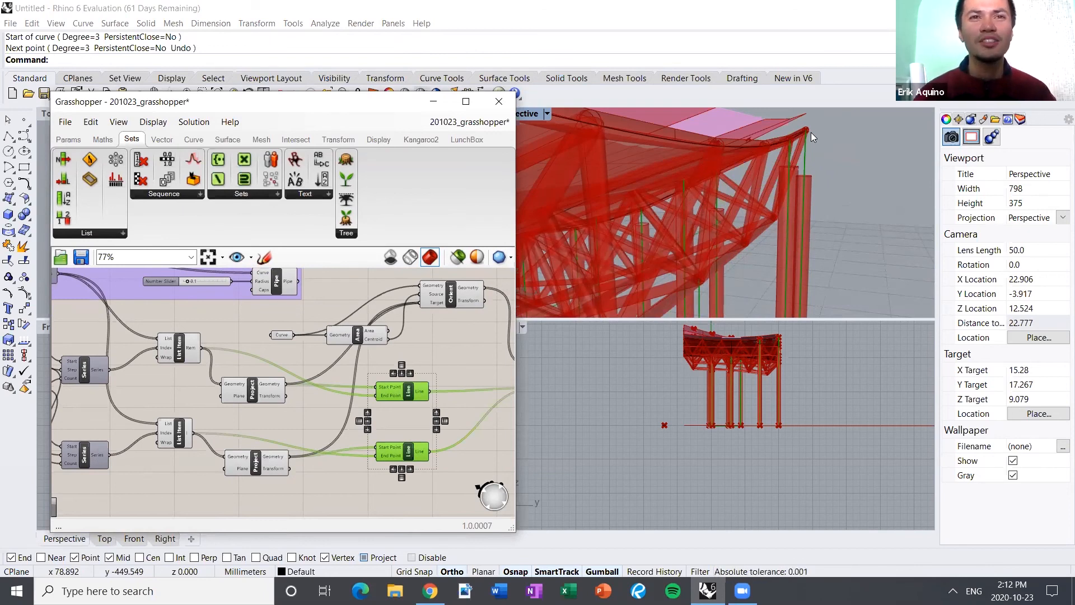
pyautogui.scroll(-5, 811, 133)
pyautogui.scroll(-1, 809, 134)
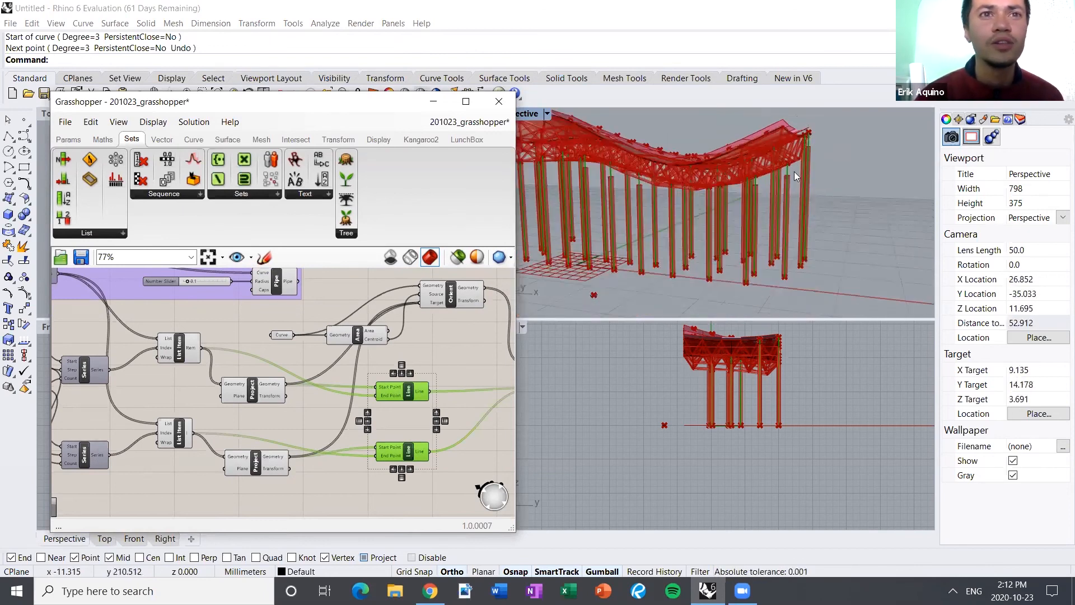
pyautogui.scroll(-1, 794, 171)
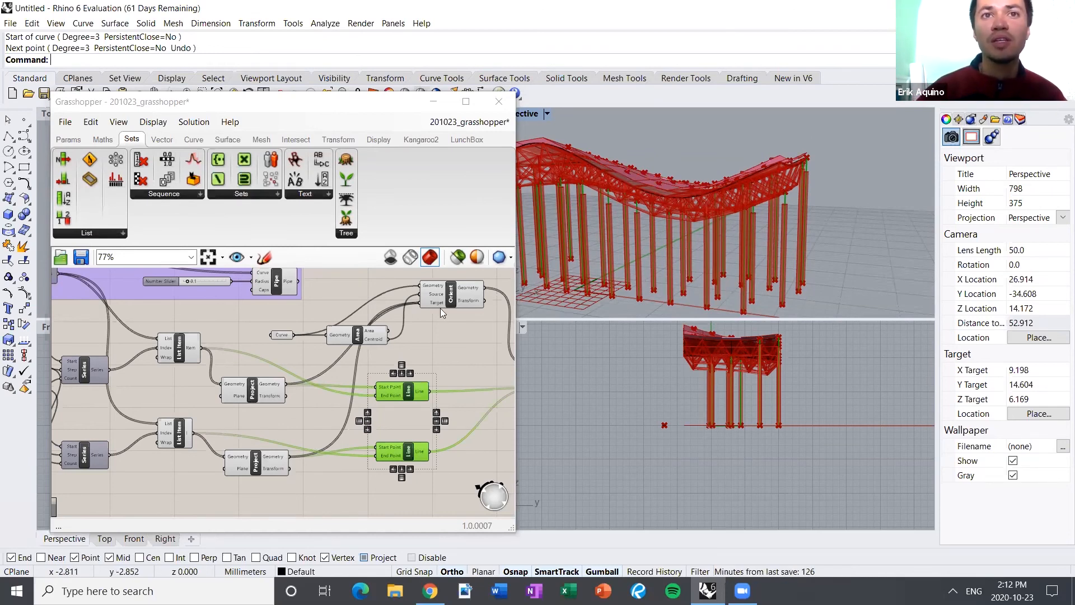
# Deselect the Line components and trace the wiring from the List Items through Project, Line and Orient to Extrude Along
pyautogui.click(456, 340)
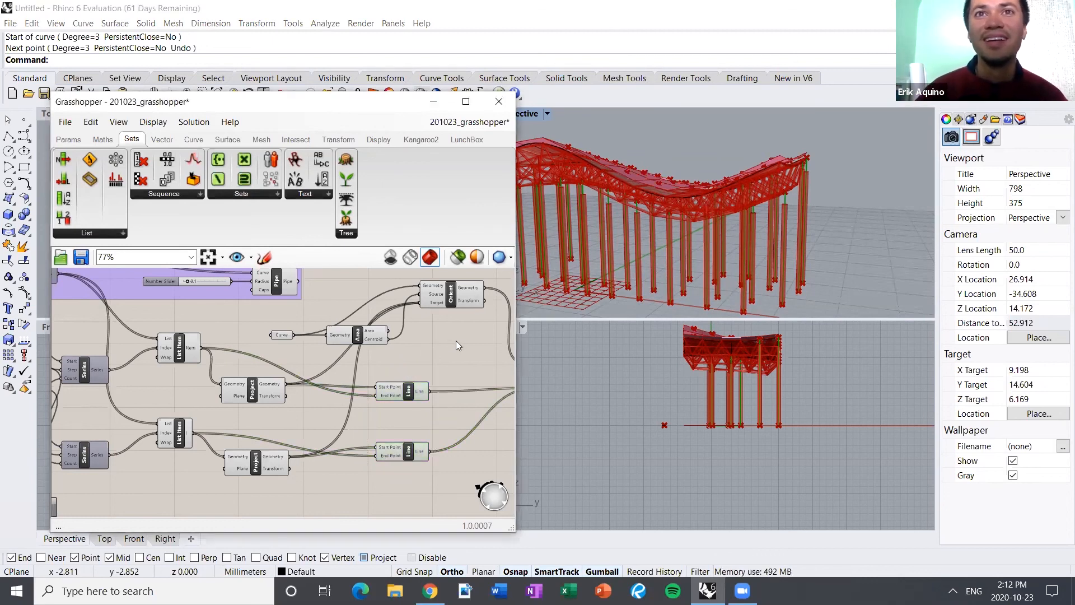
pyautogui.scroll(-2, 109, 471)
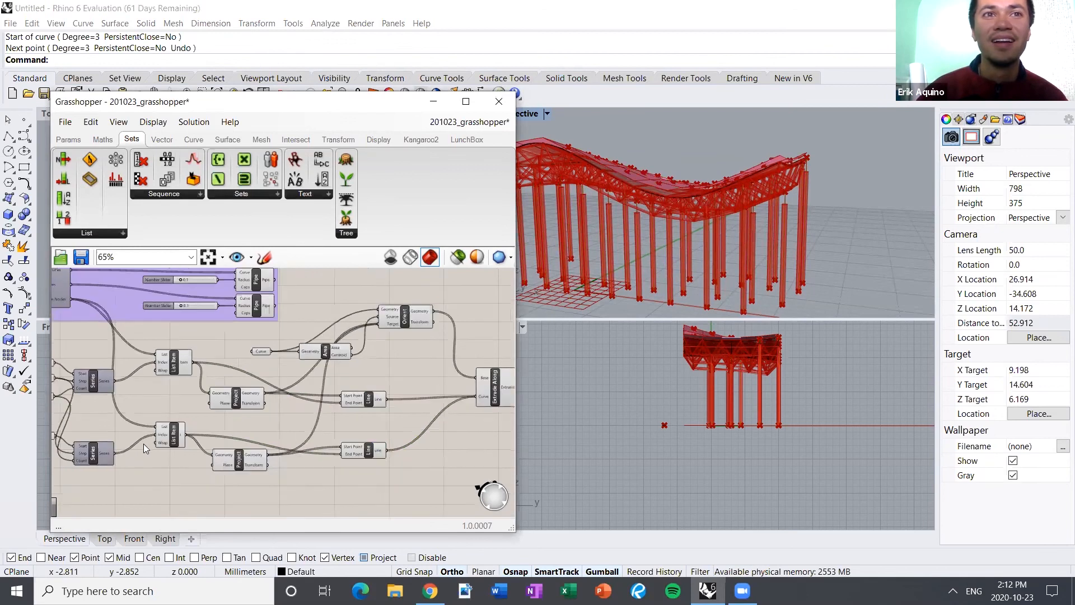
pyautogui.scroll(1, 240, 410)
pyautogui.scroll(1, 265, 414)
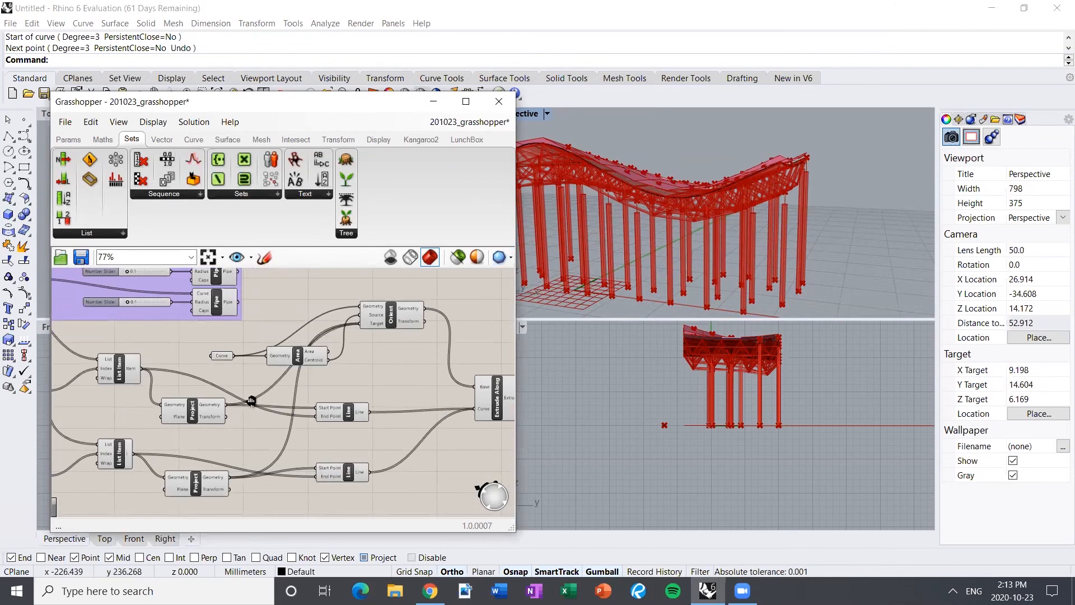
pyautogui.moveTo(246, 397); pyautogui.dragTo(280, 375, button='right')
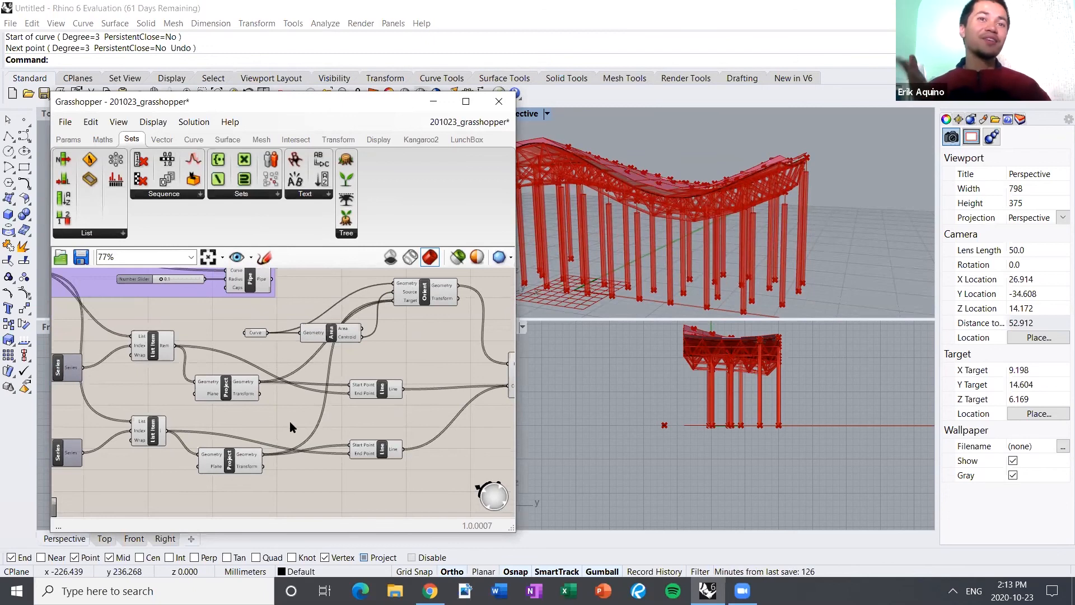
pyautogui.moveTo(292, 426); pyautogui.dragTo(235, 445, button='right')
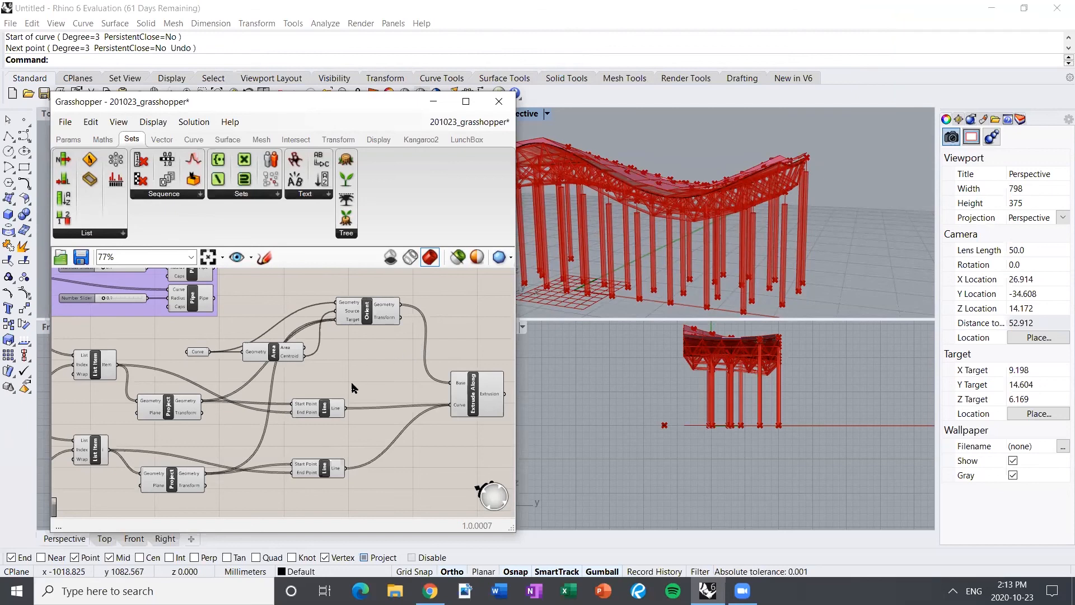
pyautogui.moveTo(378, 362); pyautogui.dragTo(412, 357, button='right')
pyautogui.moveTo(195, 360); pyautogui.dragTo(225, 356, button='right')
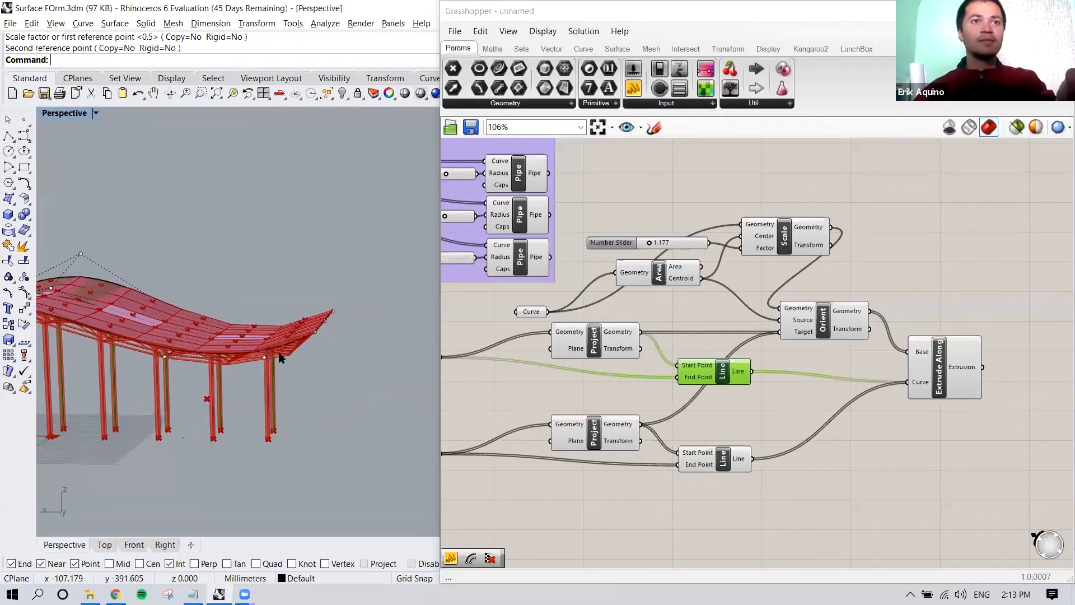
# Deselect the Line component and bake the Extrude Along columns into Rhino on the Default layer
pyautogui.moveTo(280, 347); pyautogui.dragTo(238, 362, button='right')
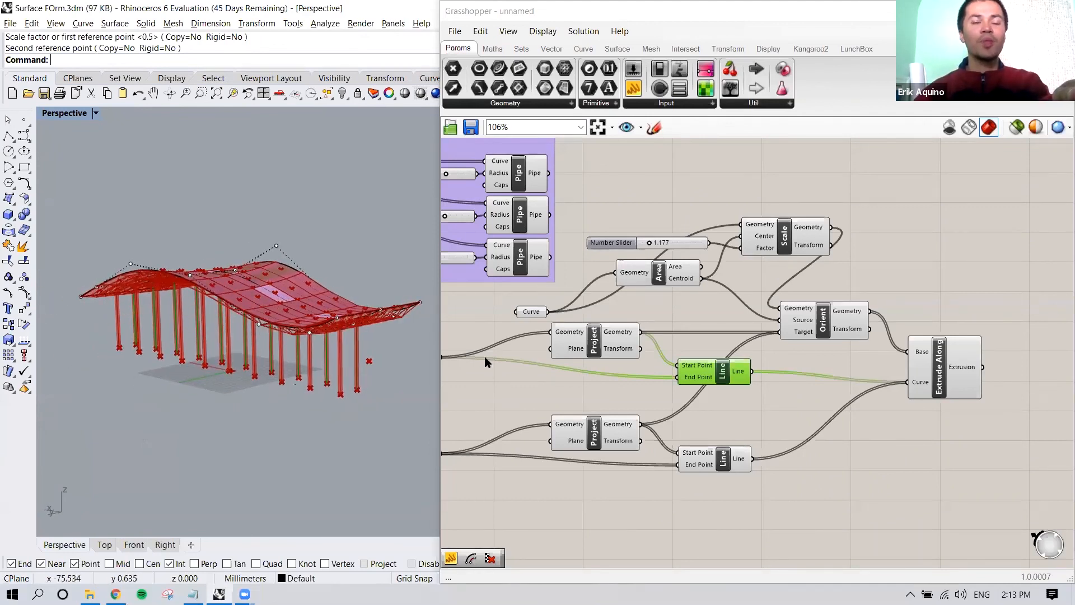
pyautogui.click(496, 393)
pyautogui.scroll(-2, 626, 393)
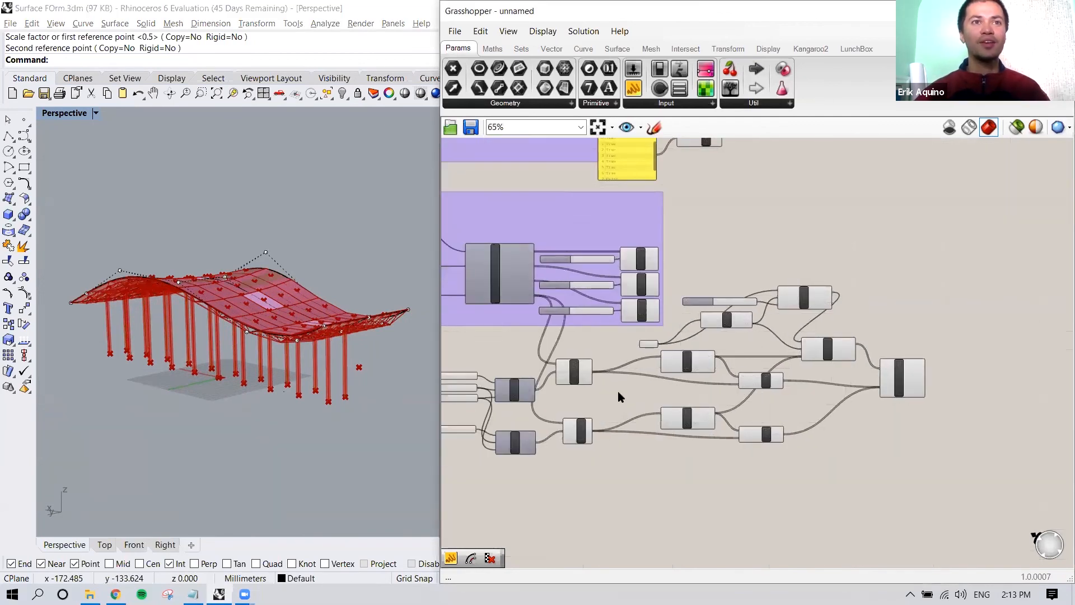
pyautogui.moveTo(388, 364); pyautogui.dragTo(278, 323, button='right')
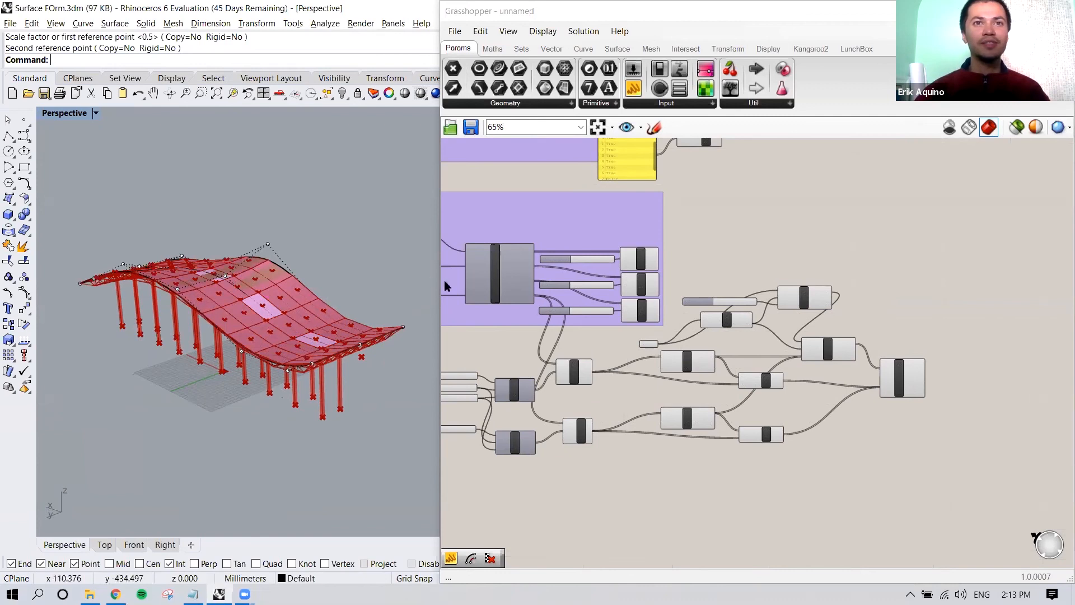
pyautogui.click(897, 378)
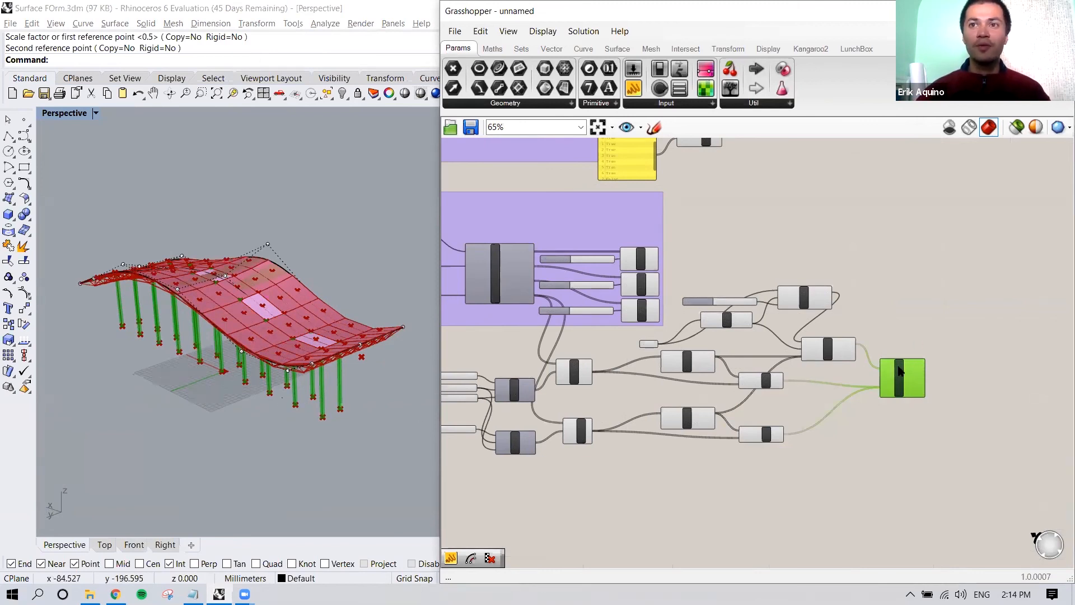
pyautogui.scroll(4, 894, 371)
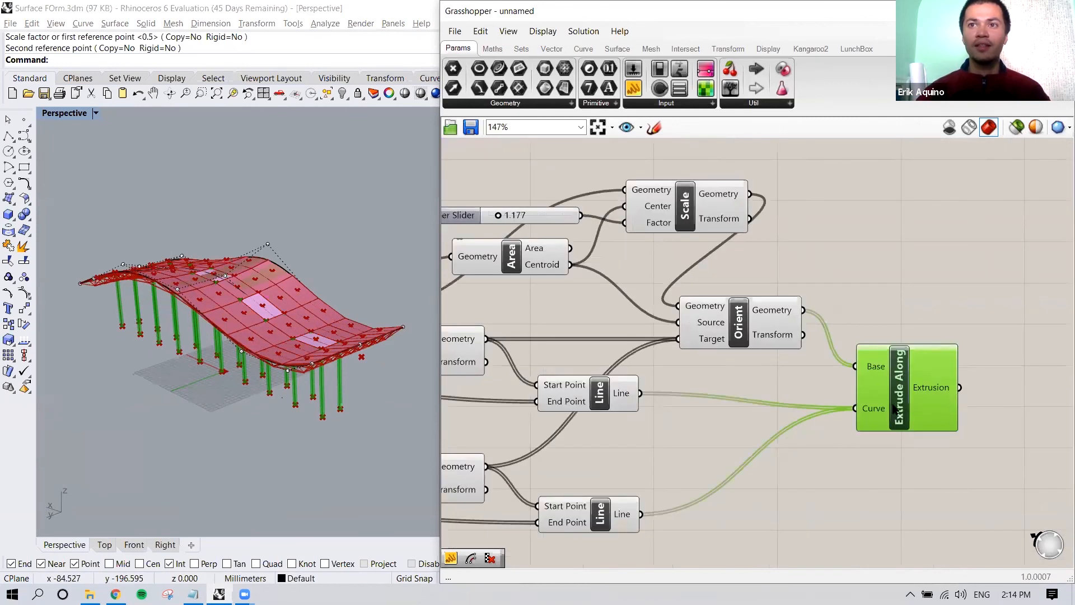
pyautogui.rightClick(898, 366)
pyautogui.click(923, 415)
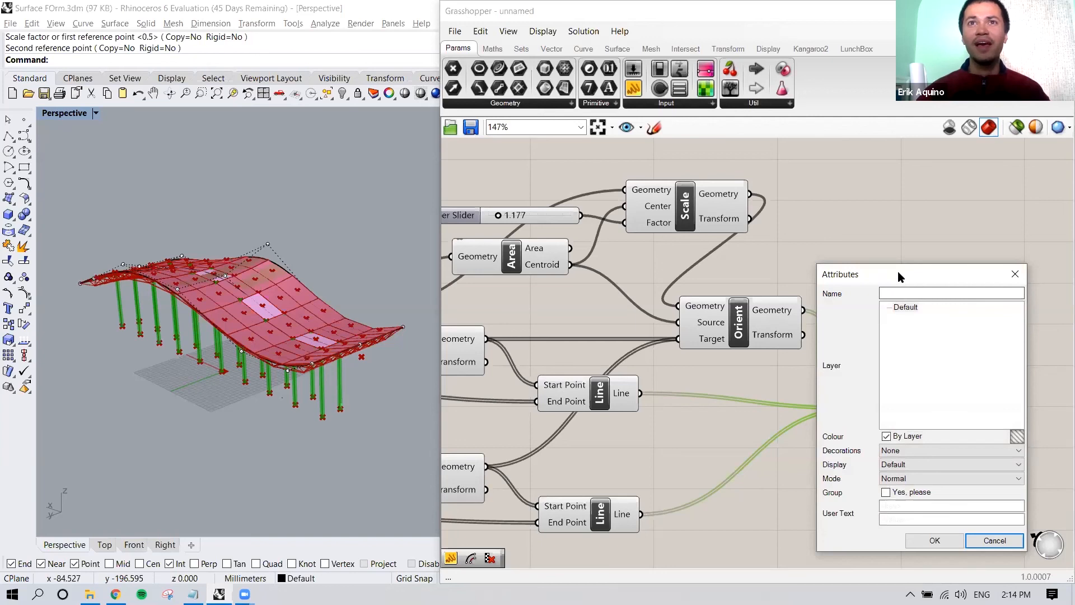
pyautogui.moveTo(898, 271); pyautogui.dragTo(684, 163)
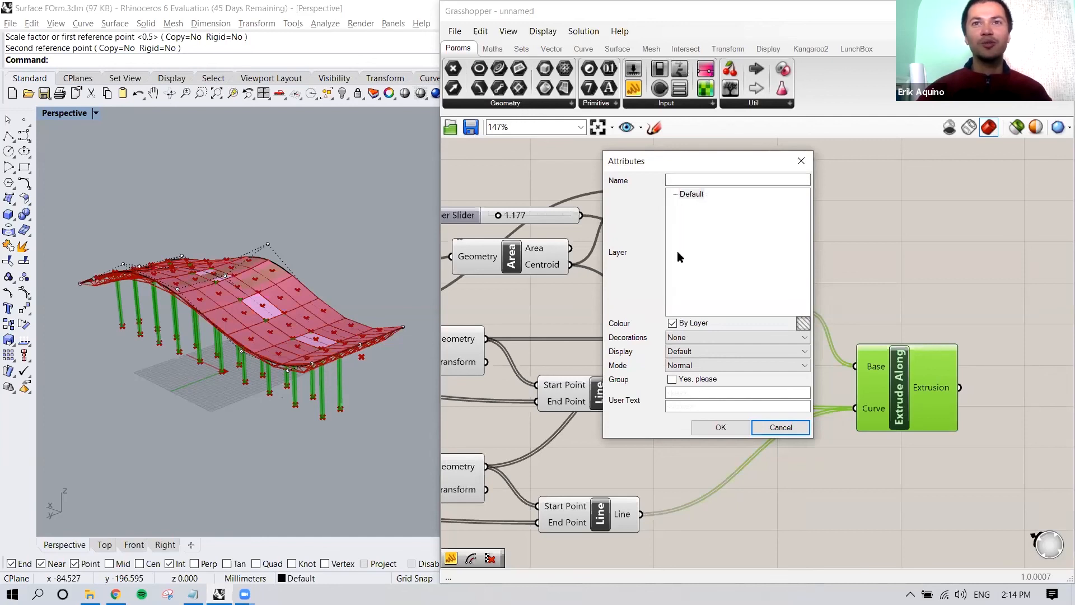
pyautogui.click(682, 202)
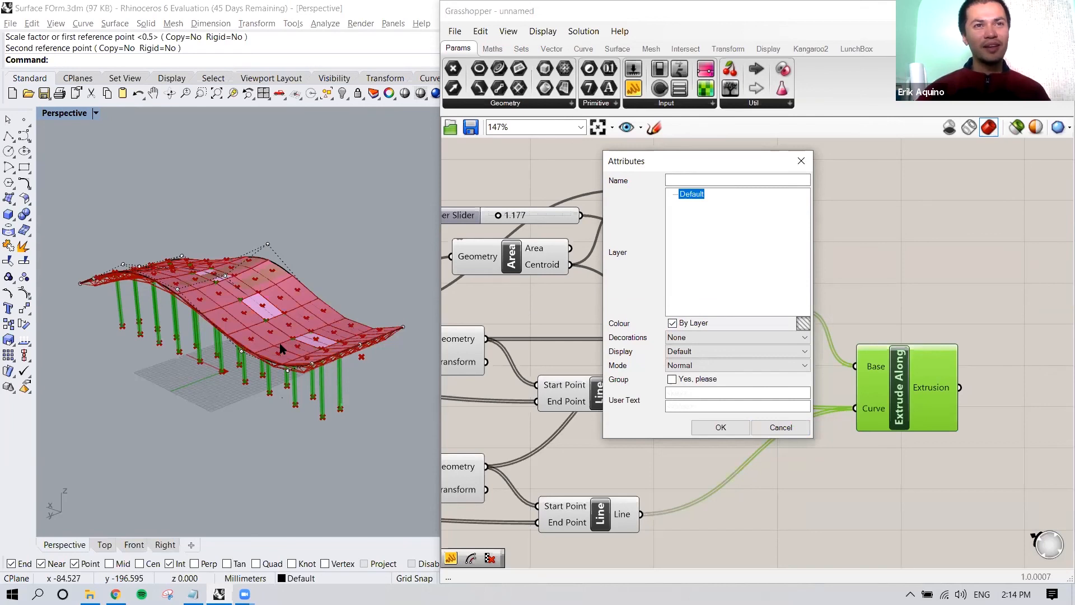
pyautogui.click(721, 428)
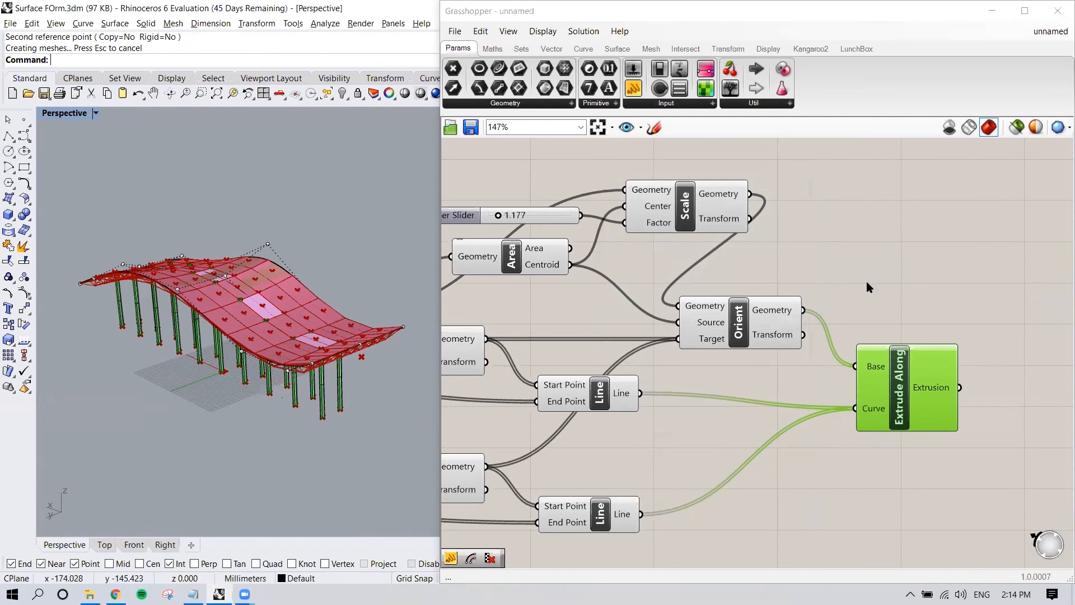
# Add a Number Slider above Extrude Along and open its settings to view the rounding and numeric domain, leaving them as they are
pyautogui.doubleClick(849, 254)
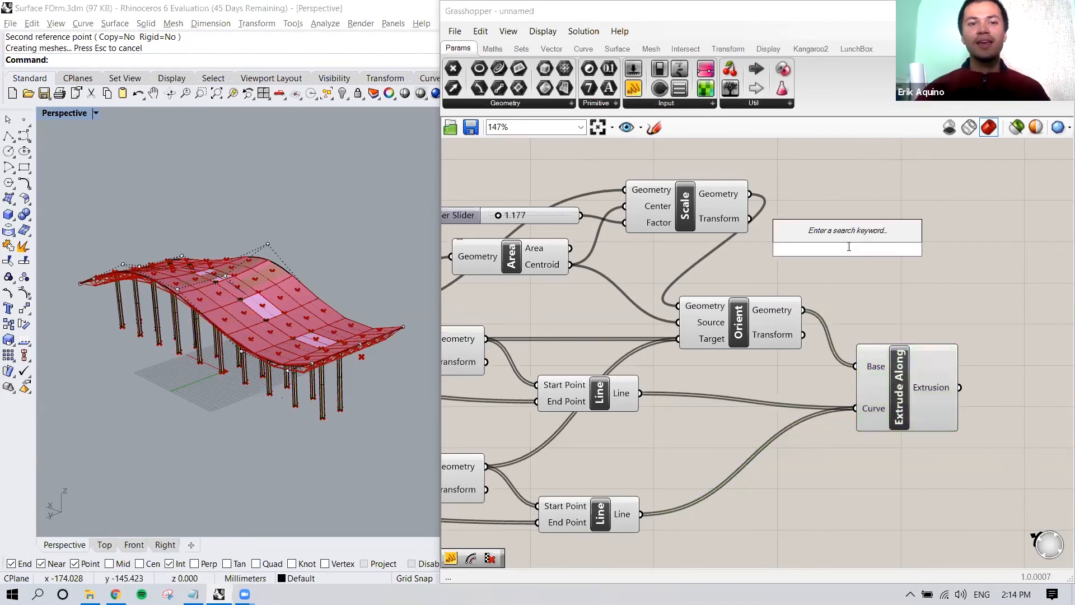
pyautogui.write('number')
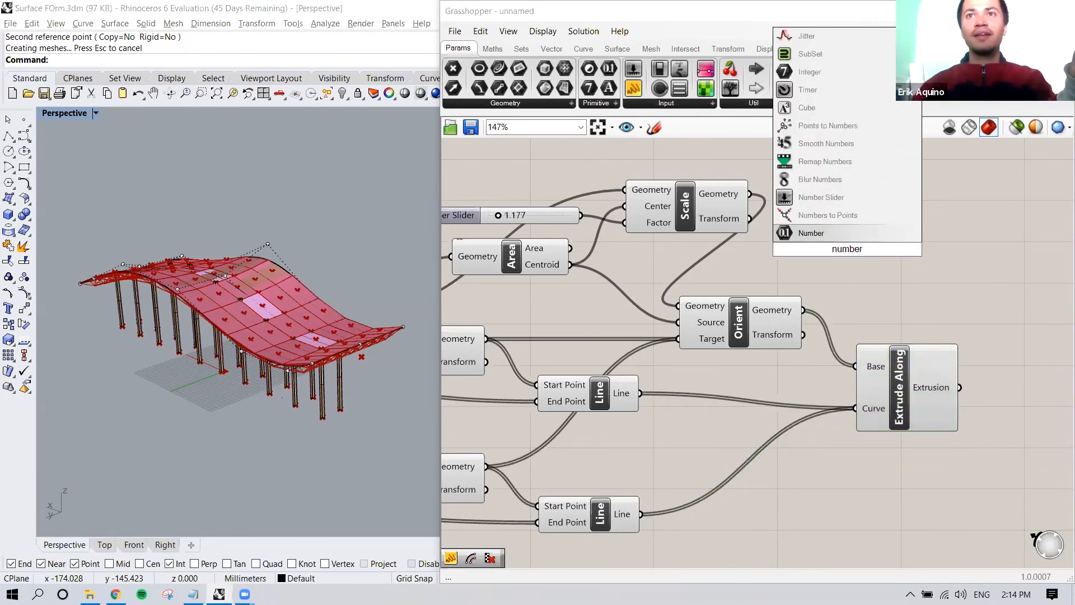
pyautogui.click(821, 197)
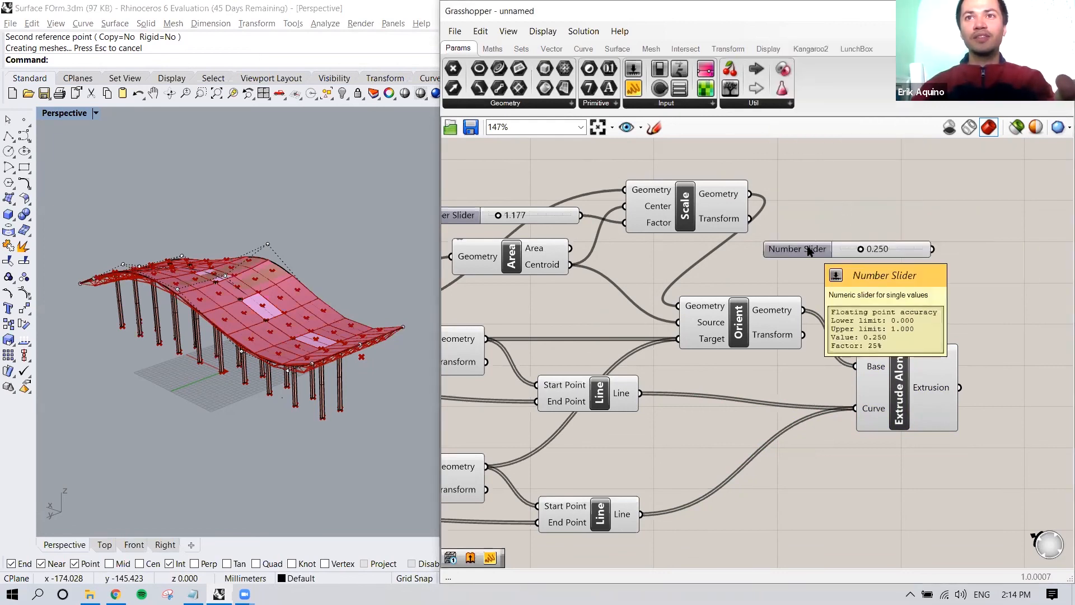
pyautogui.rightClick(808, 250)
pyautogui.click(842, 301)
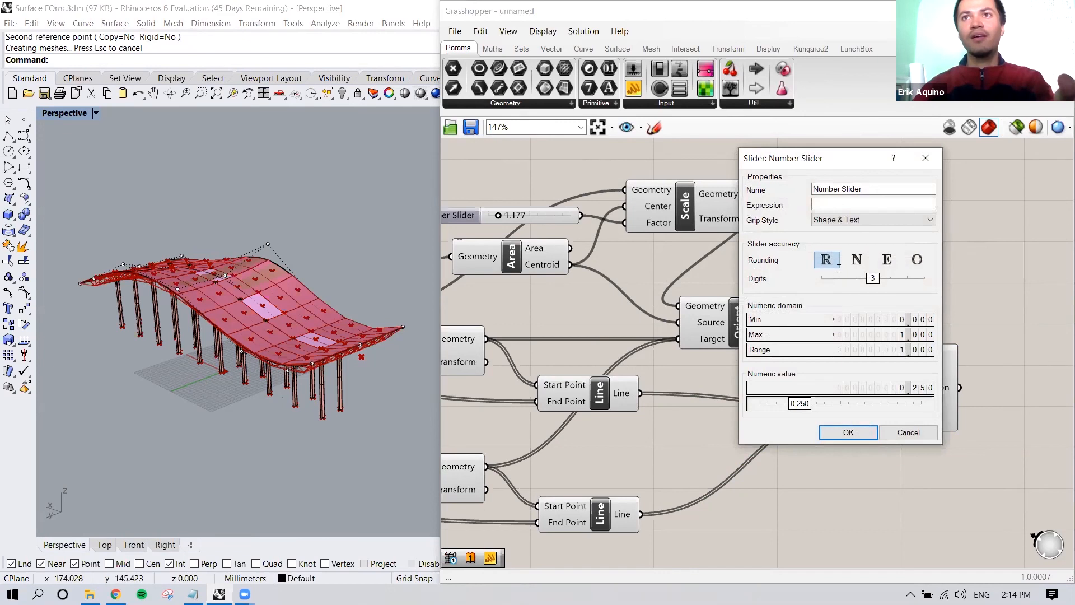
pyautogui.click(926, 158)
# Create a second number slider directly from the value .5, and delete both demonstration sliders
pyautogui.doubleClick(889, 282)
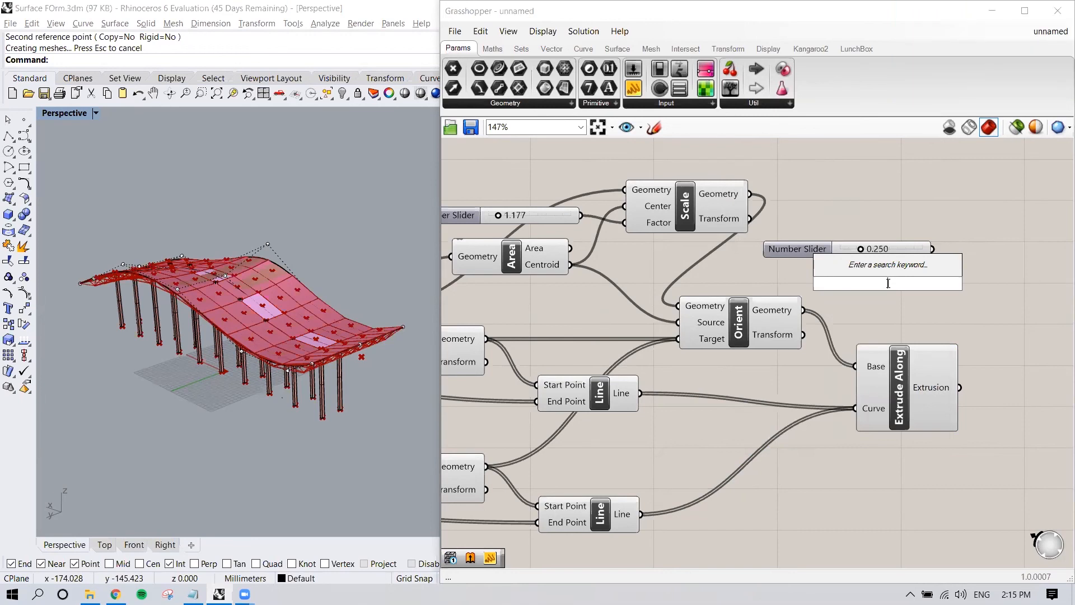
pyautogui.write('5')
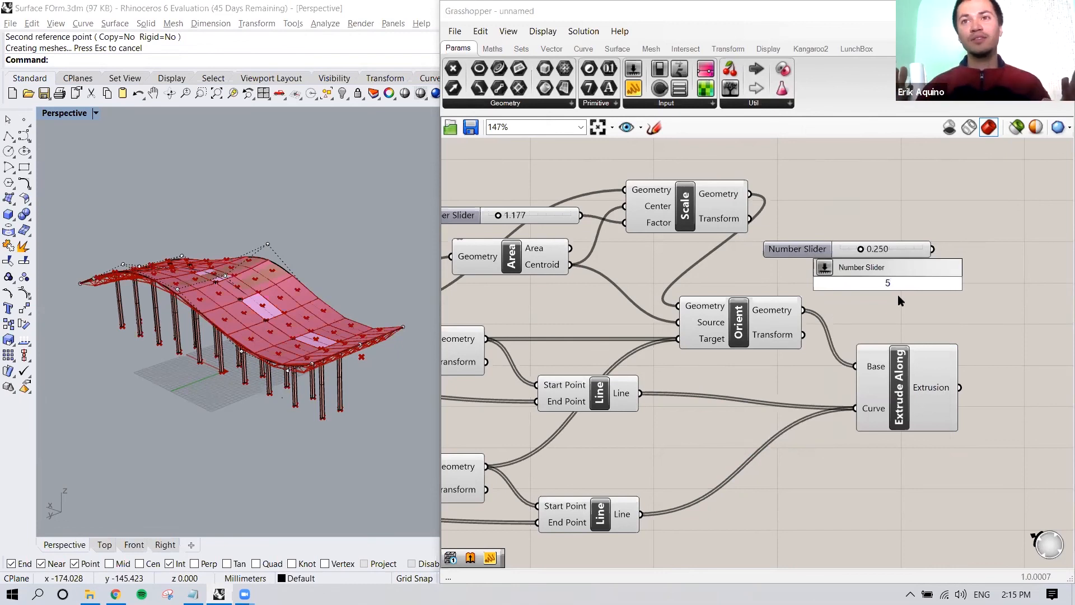
pyautogui.write('0')
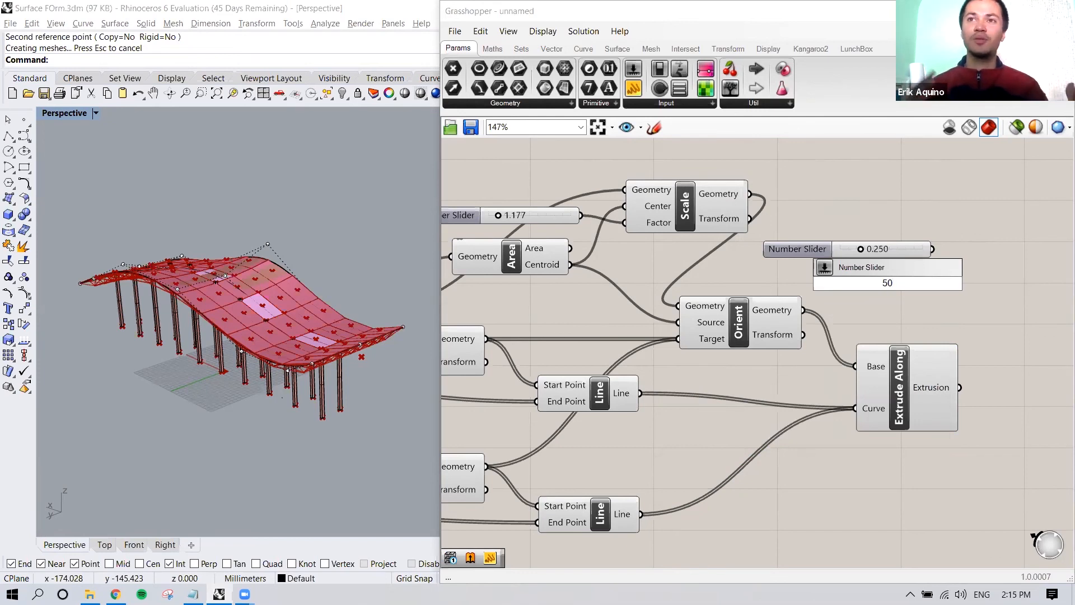
pyautogui.press('BackSpace')
pyautogui.press('BackSpace')
pyautogui.write('.5')
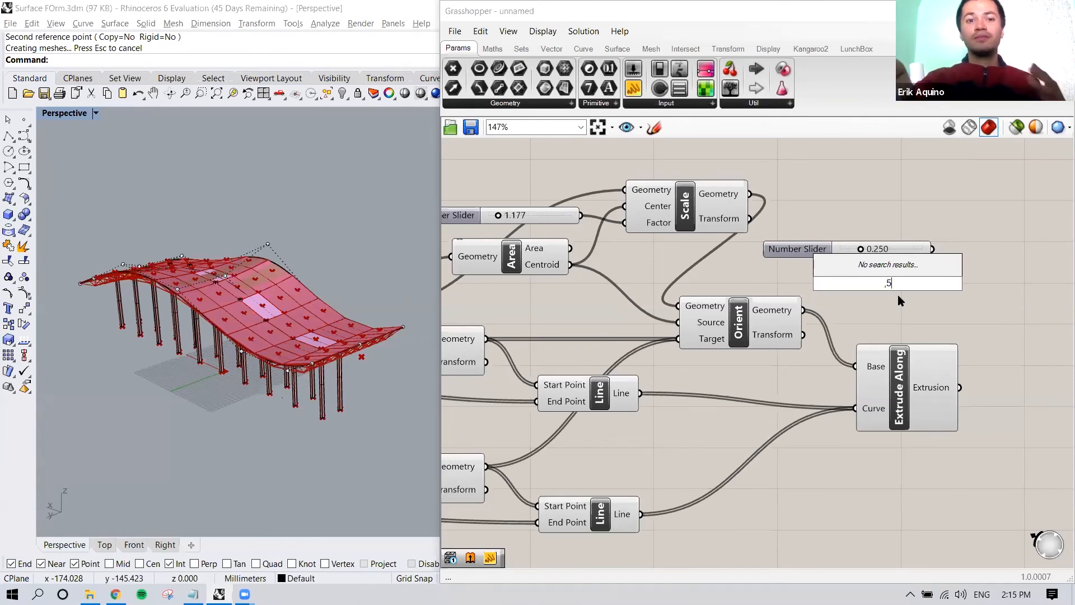
pyautogui.press('BackSpace')
pyautogui.press('BackSpace')
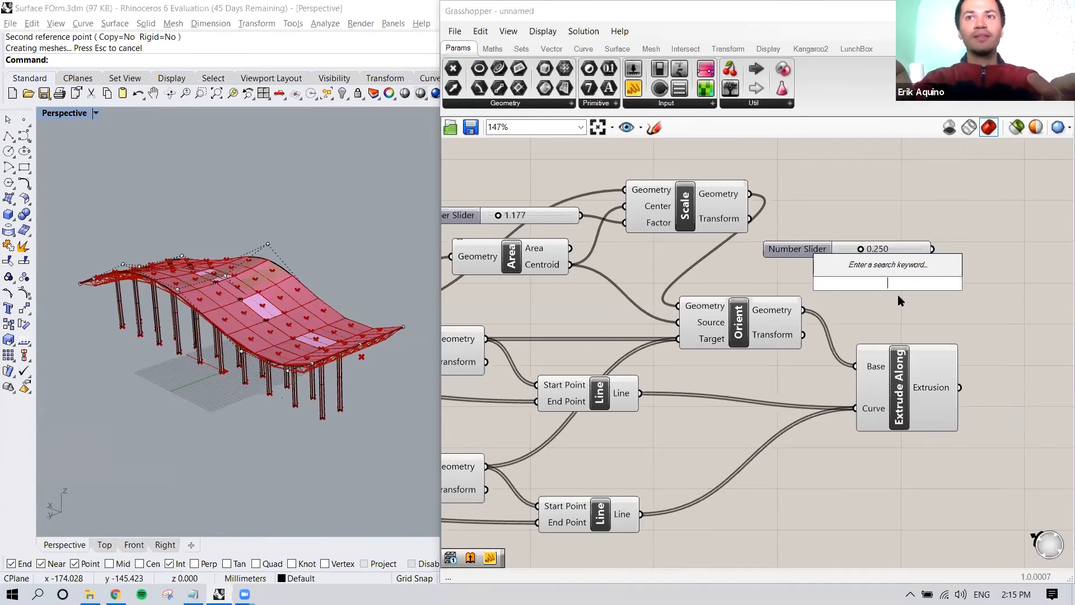
pyautogui.write('.5')
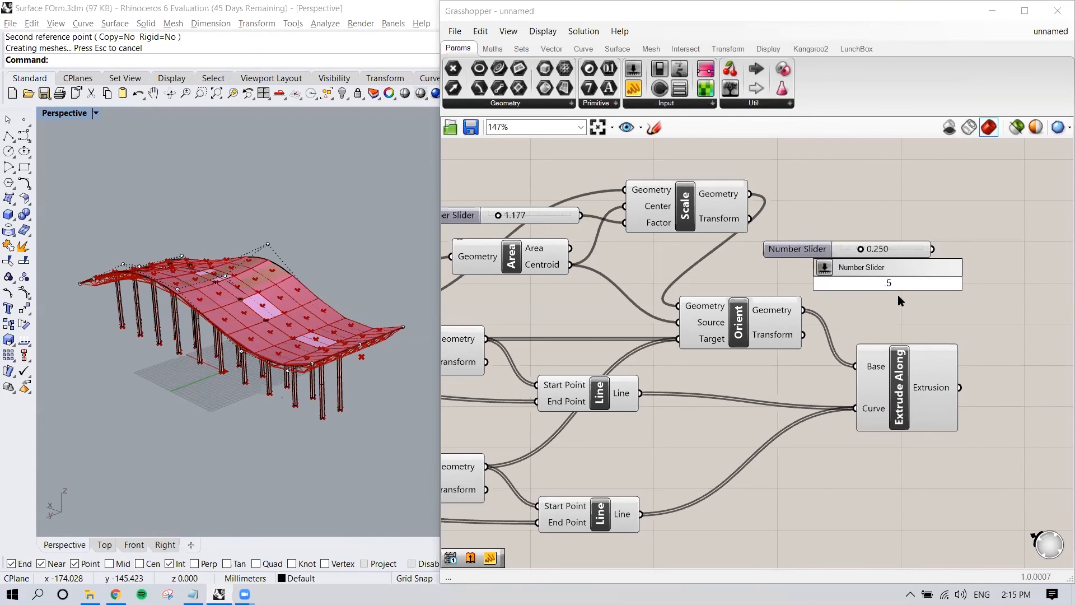
pyautogui.press('Return')
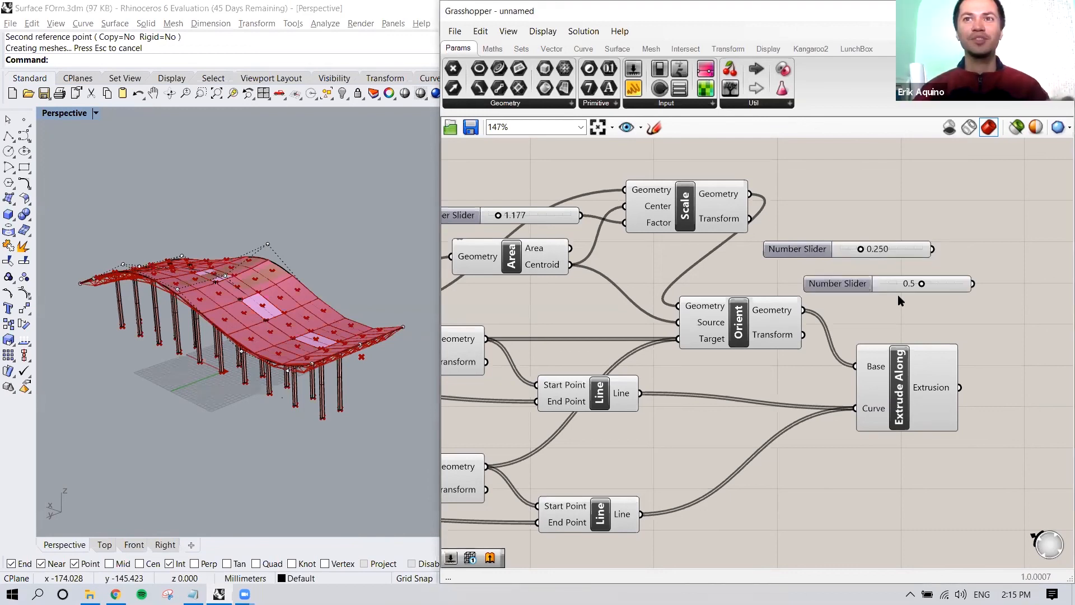
pyautogui.moveTo(876, 218); pyautogui.dragTo(856, 306)
pyautogui.press('Delete')
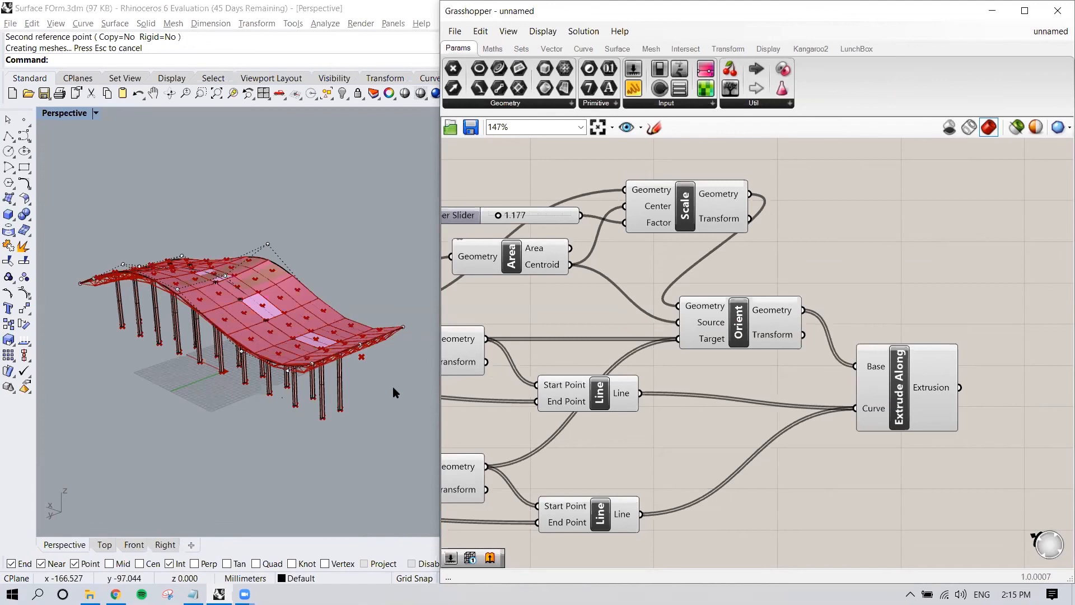
# Inspect the baked columns under the truss, selecting and deselecting individual ones in the perspective viewport
pyautogui.moveTo(391, 391); pyautogui.dragTo(317, 369, button='right')
pyautogui.click(301, 341)
pyautogui.click(318, 455)
pyautogui.scroll(-4, 318, 455)
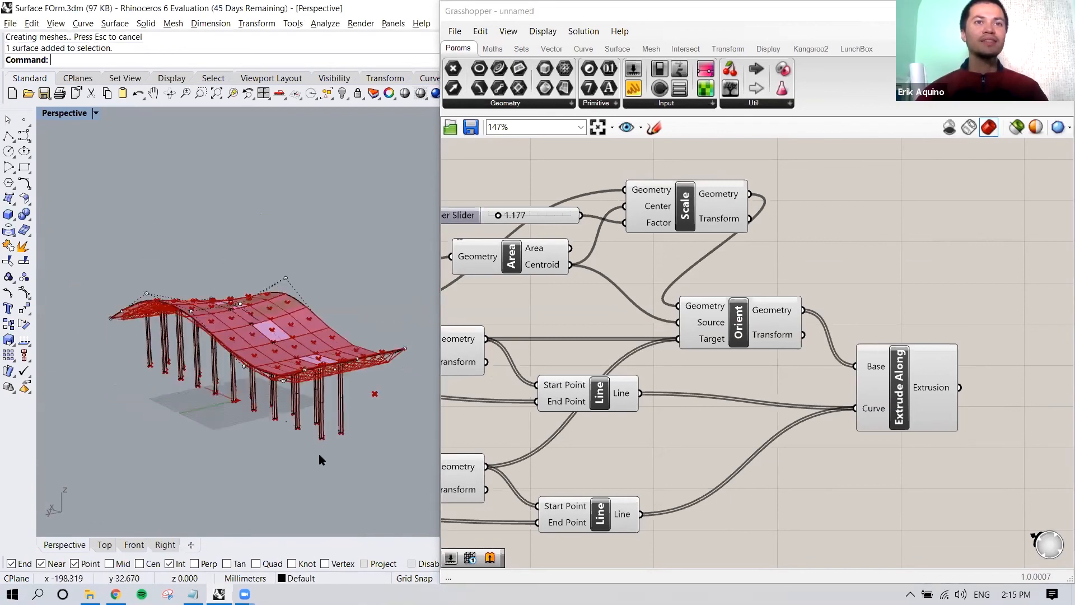
pyautogui.moveTo(318, 455); pyautogui.dragTo(335, 459, button='right')
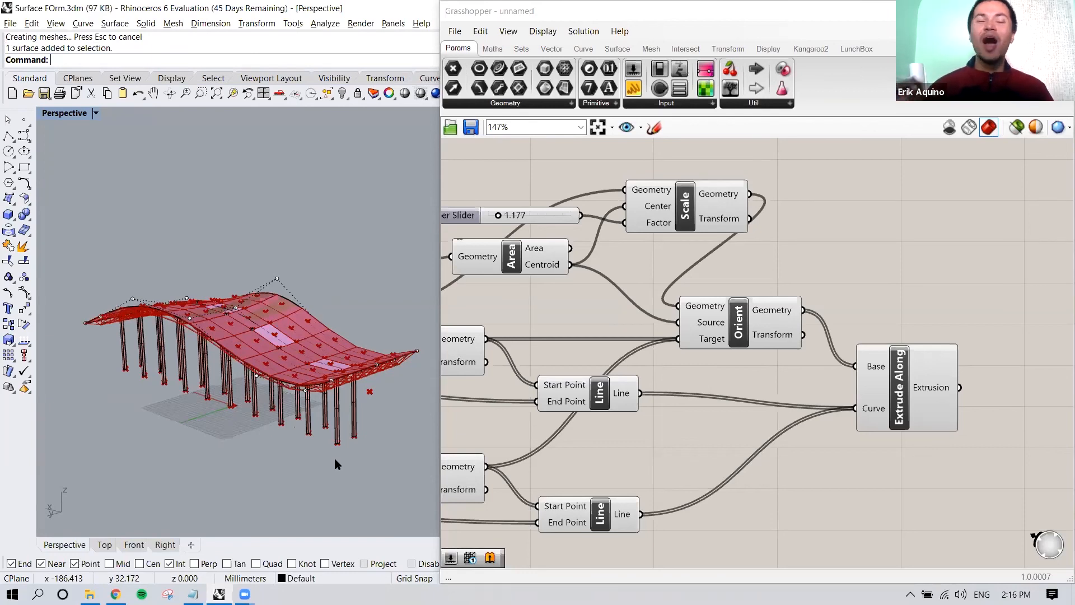
pyautogui.click(336, 428)
pyautogui.moveTo(316, 400); pyautogui.dragTo(296, 388, button='right')
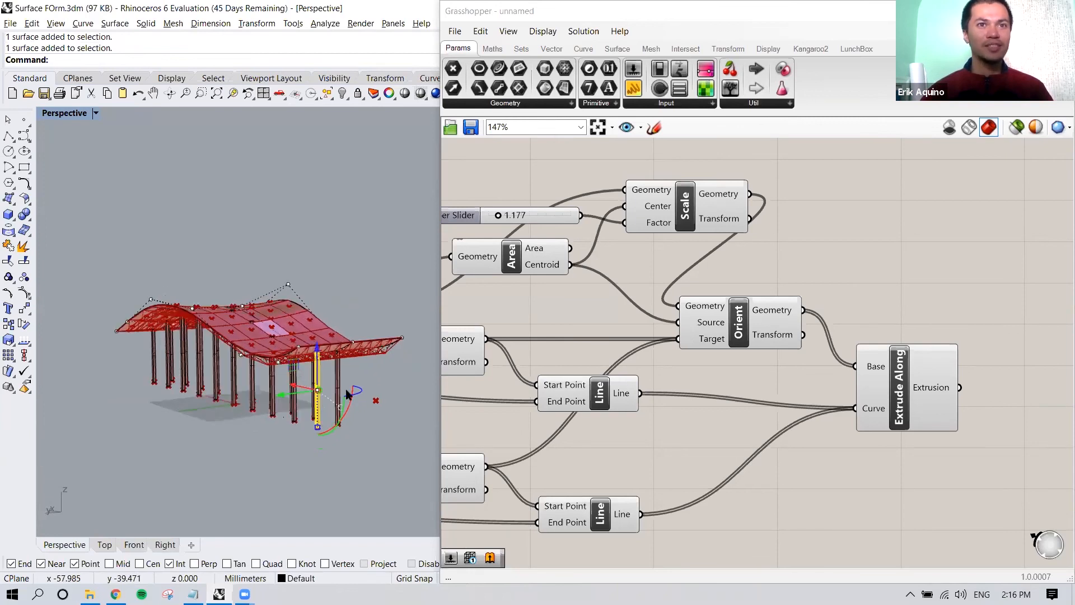
pyautogui.click(367, 435)
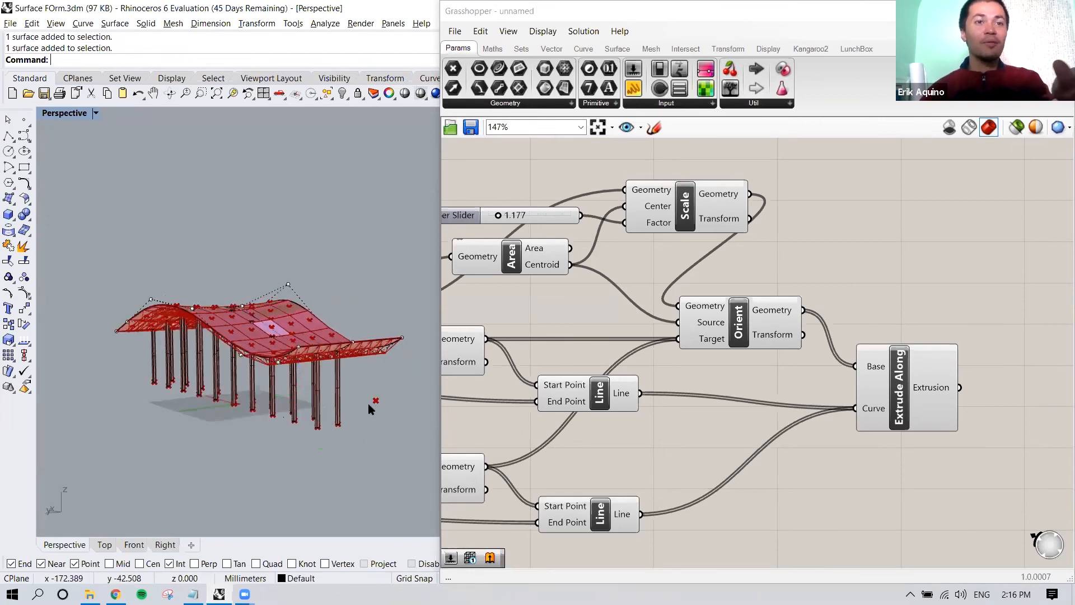
# Undo the Grasshopper bake and briefly highlight Extrude Along to check its live column preview
pyautogui.hotkey('ctrl', 'z')
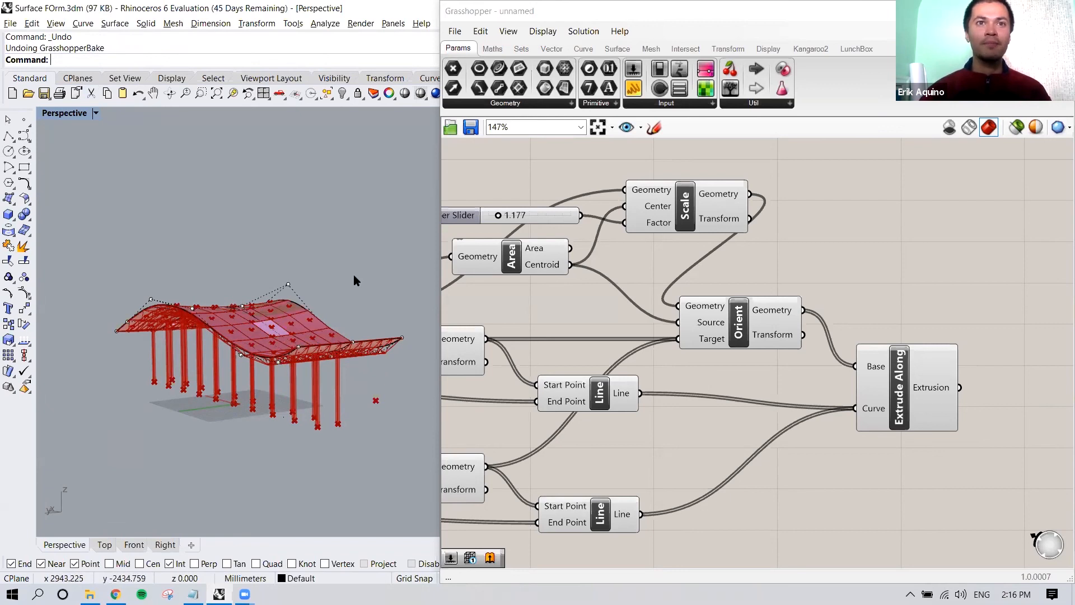
pyautogui.click(898, 372)
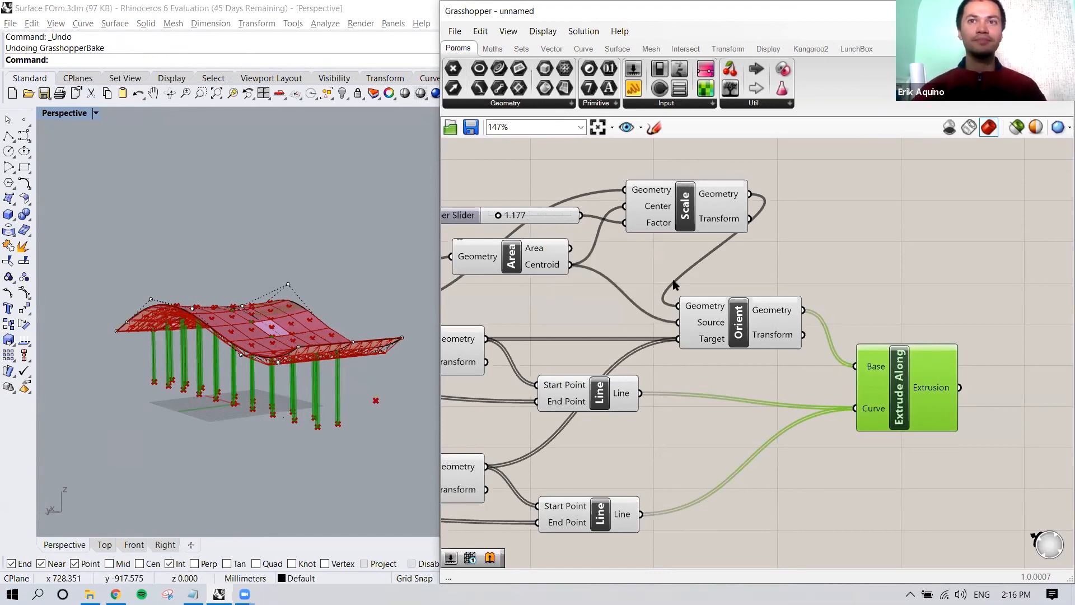
pyautogui.click(794, 249)
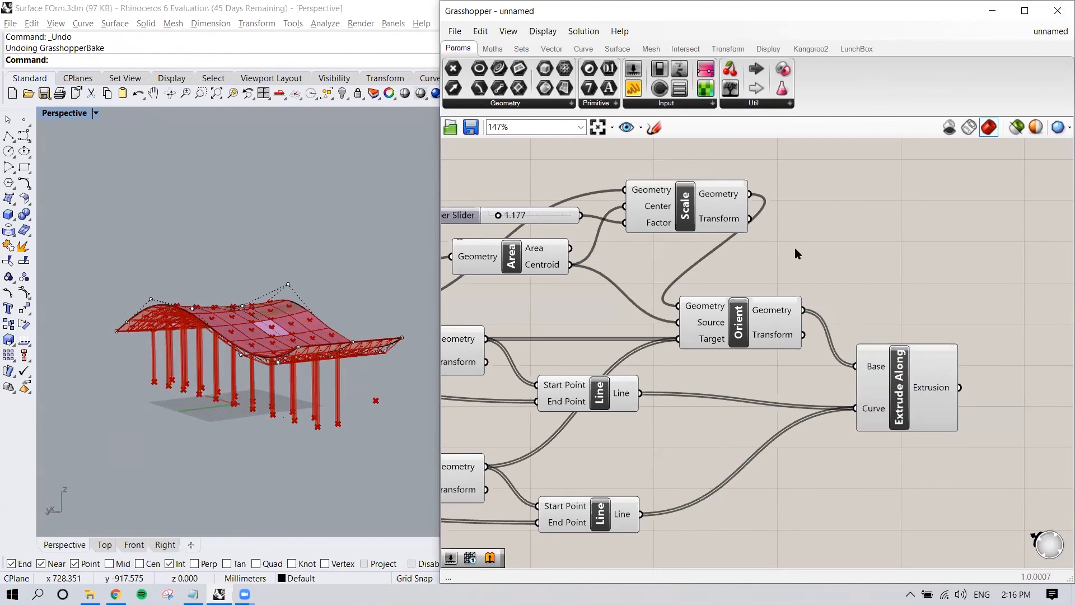
pyautogui.moveTo(249, 285); pyautogui.dragTo(292, 302, button='right')
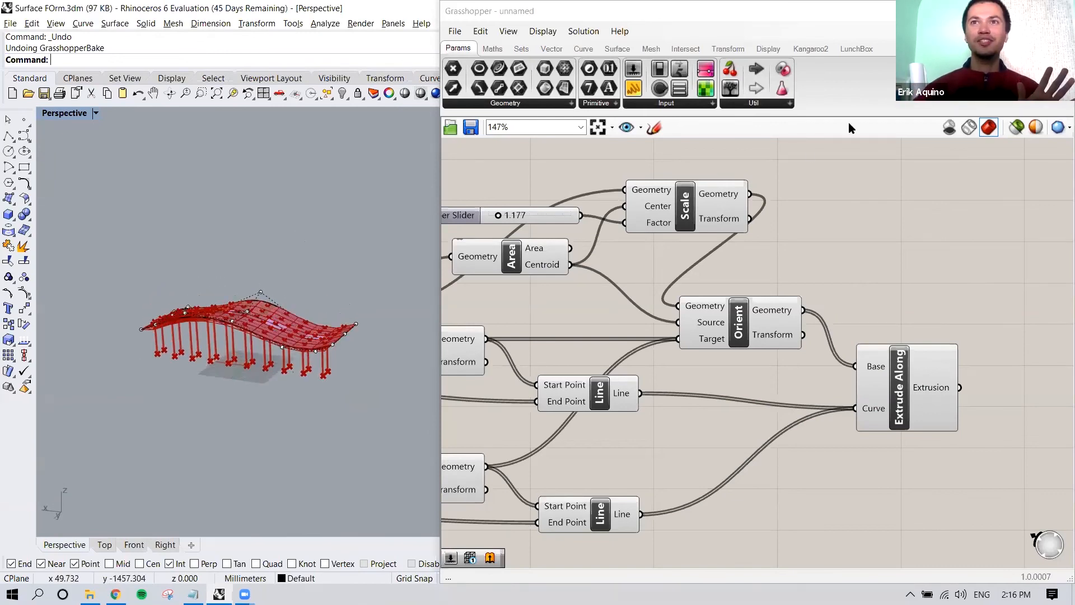
# Raise a control point near the crest of the roof surface slightly and review the updated truss and columns
pyautogui.click(857, 48)
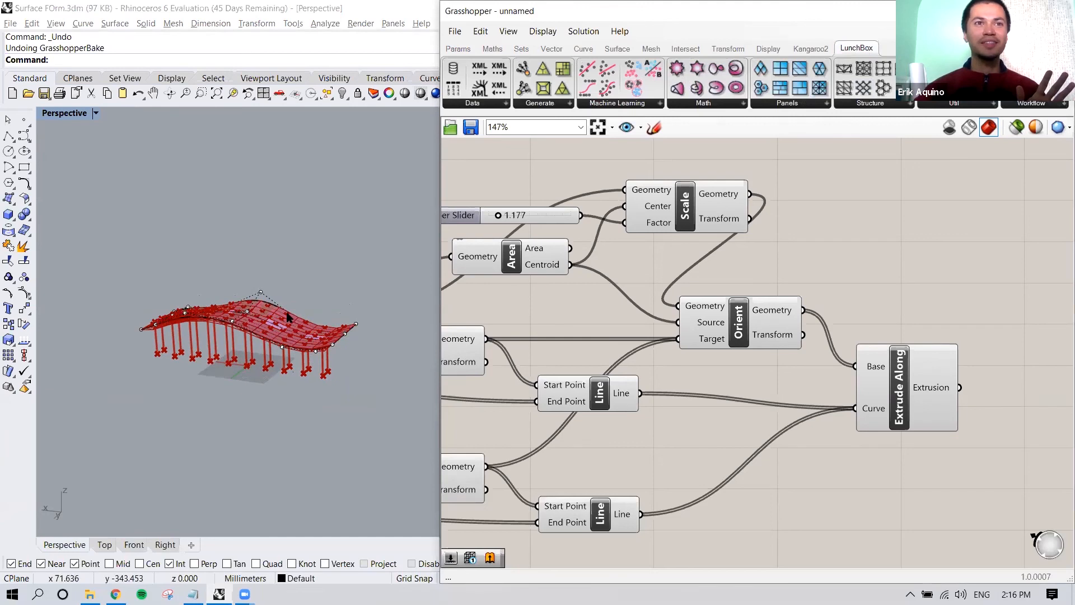
pyautogui.scroll(2, 305, 343)
pyautogui.moveTo(305, 343); pyautogui.dragTo(216, 287, button='right')
pyautogui.click(202, 306)
pyautogui.click(150, 317)
pyautogui.moveTo(148, 285); pyautogui.dragTo(154, 256)
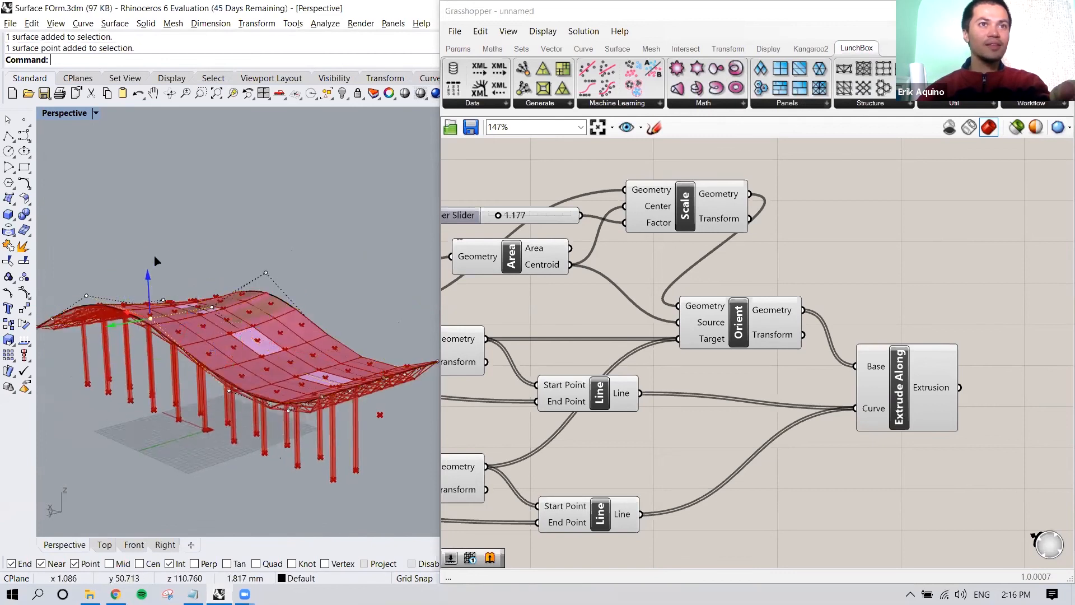
pyautogui.moveTo(218, 227); pyautogui.dragTo(186, 367, button='right')
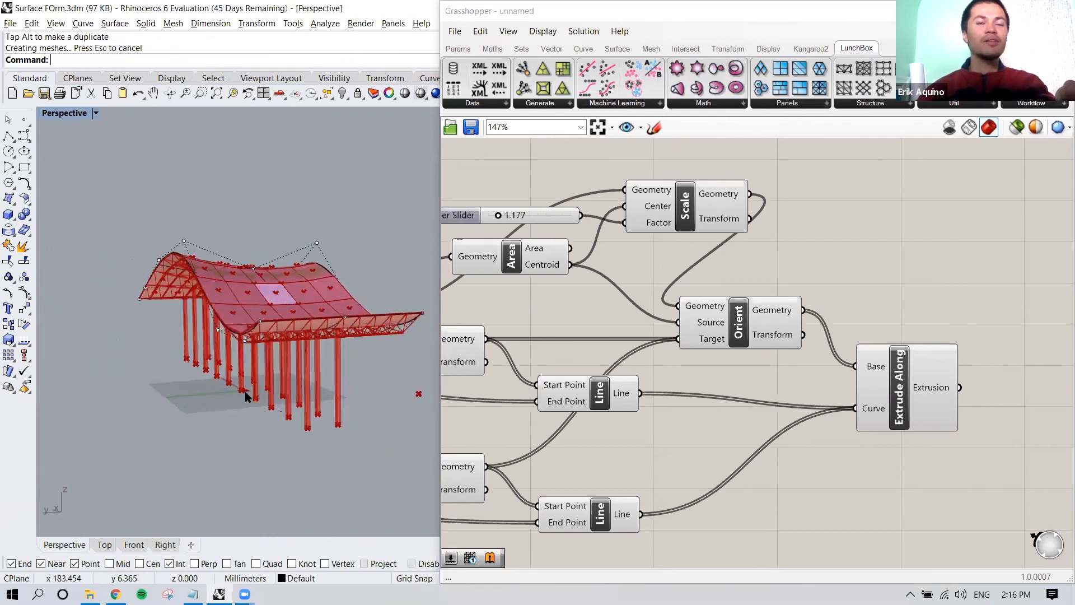
pyautogui.moveTo(244, 403); pyautogui.dragTo(224, 410, button='right')
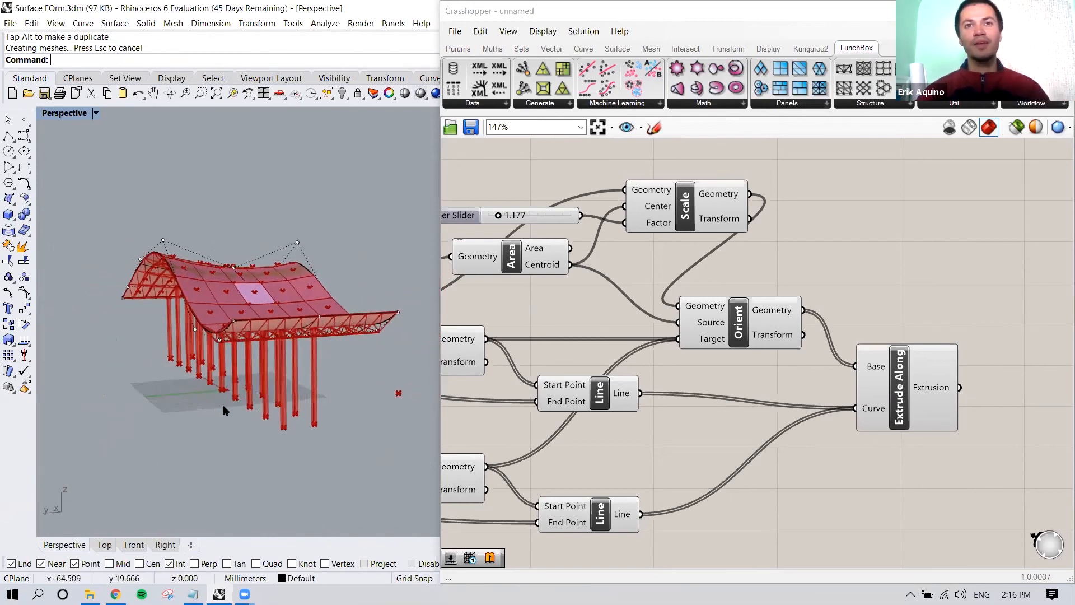